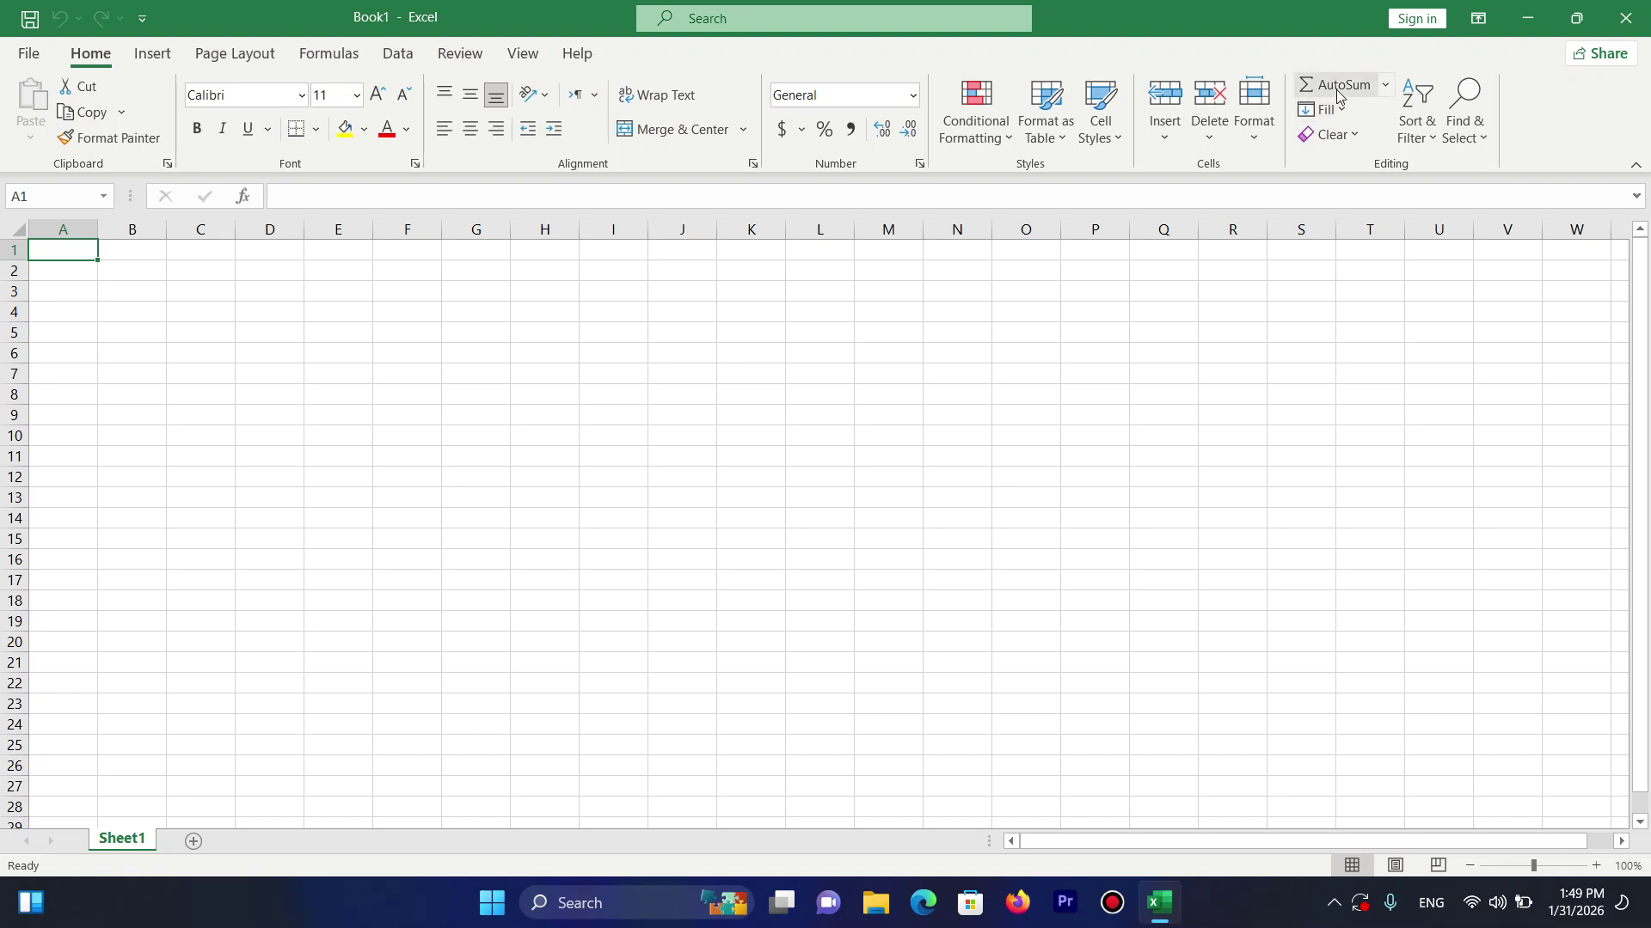
Start row 1 with the headings ID in A1 and C/Name in B1.
{"action": "left_click", "coordinate": [1381, 86]}
{"action": "left_click", "coordinate": [1381, 87]}
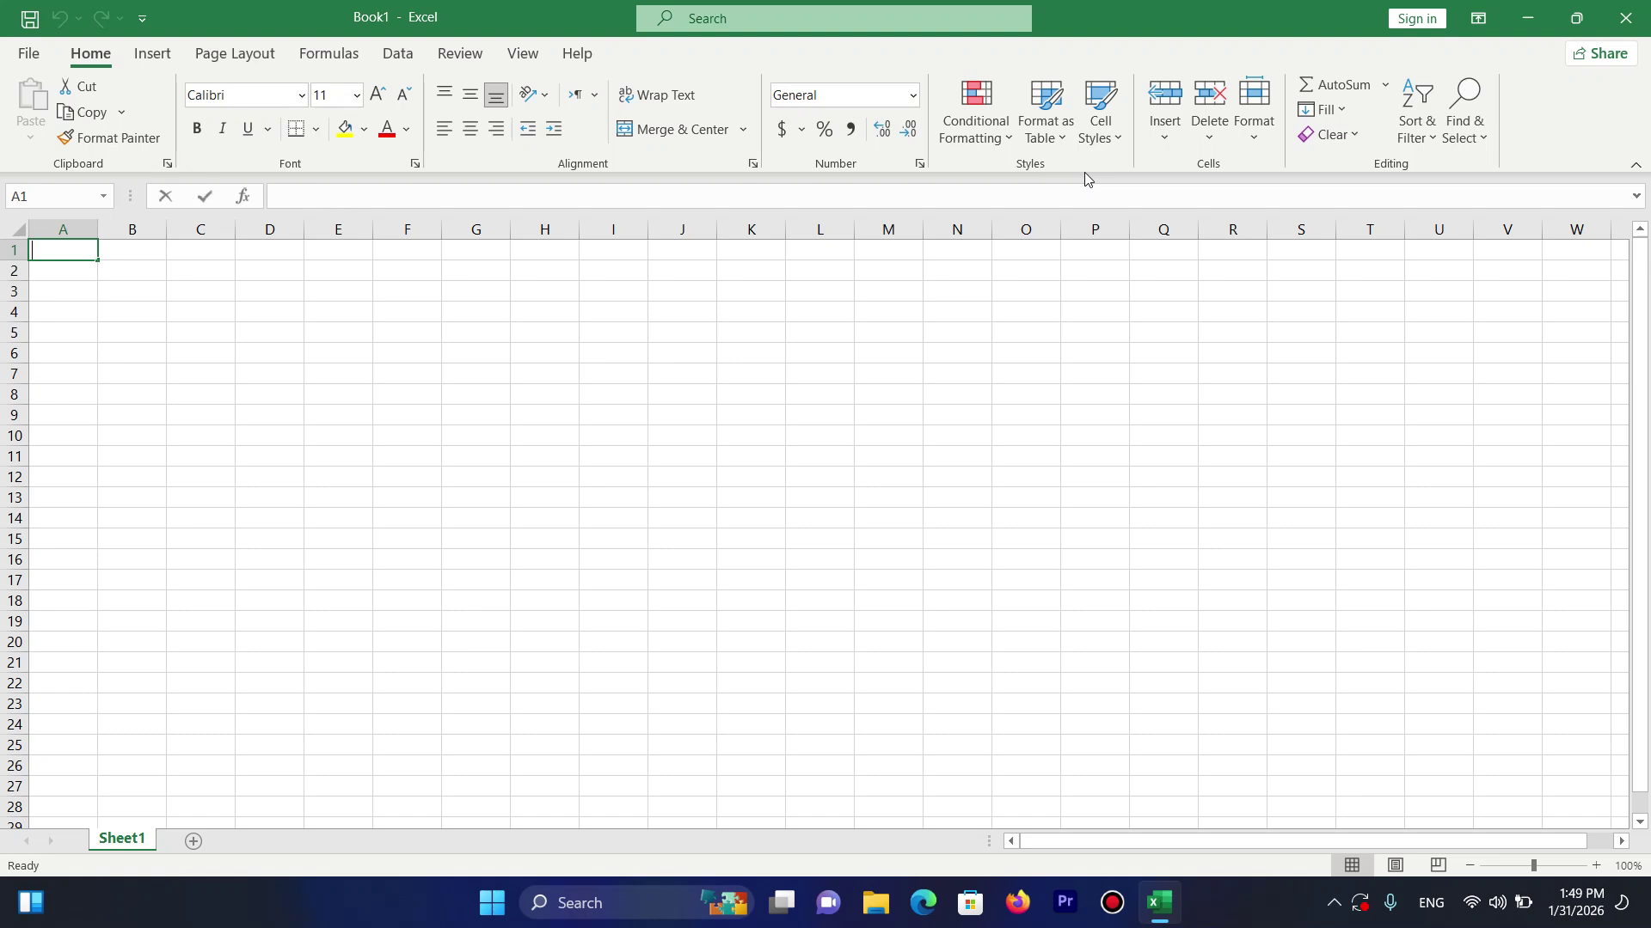
{"action": "type", "text": "Name"}
{"action": "key", "text": "Tab"}
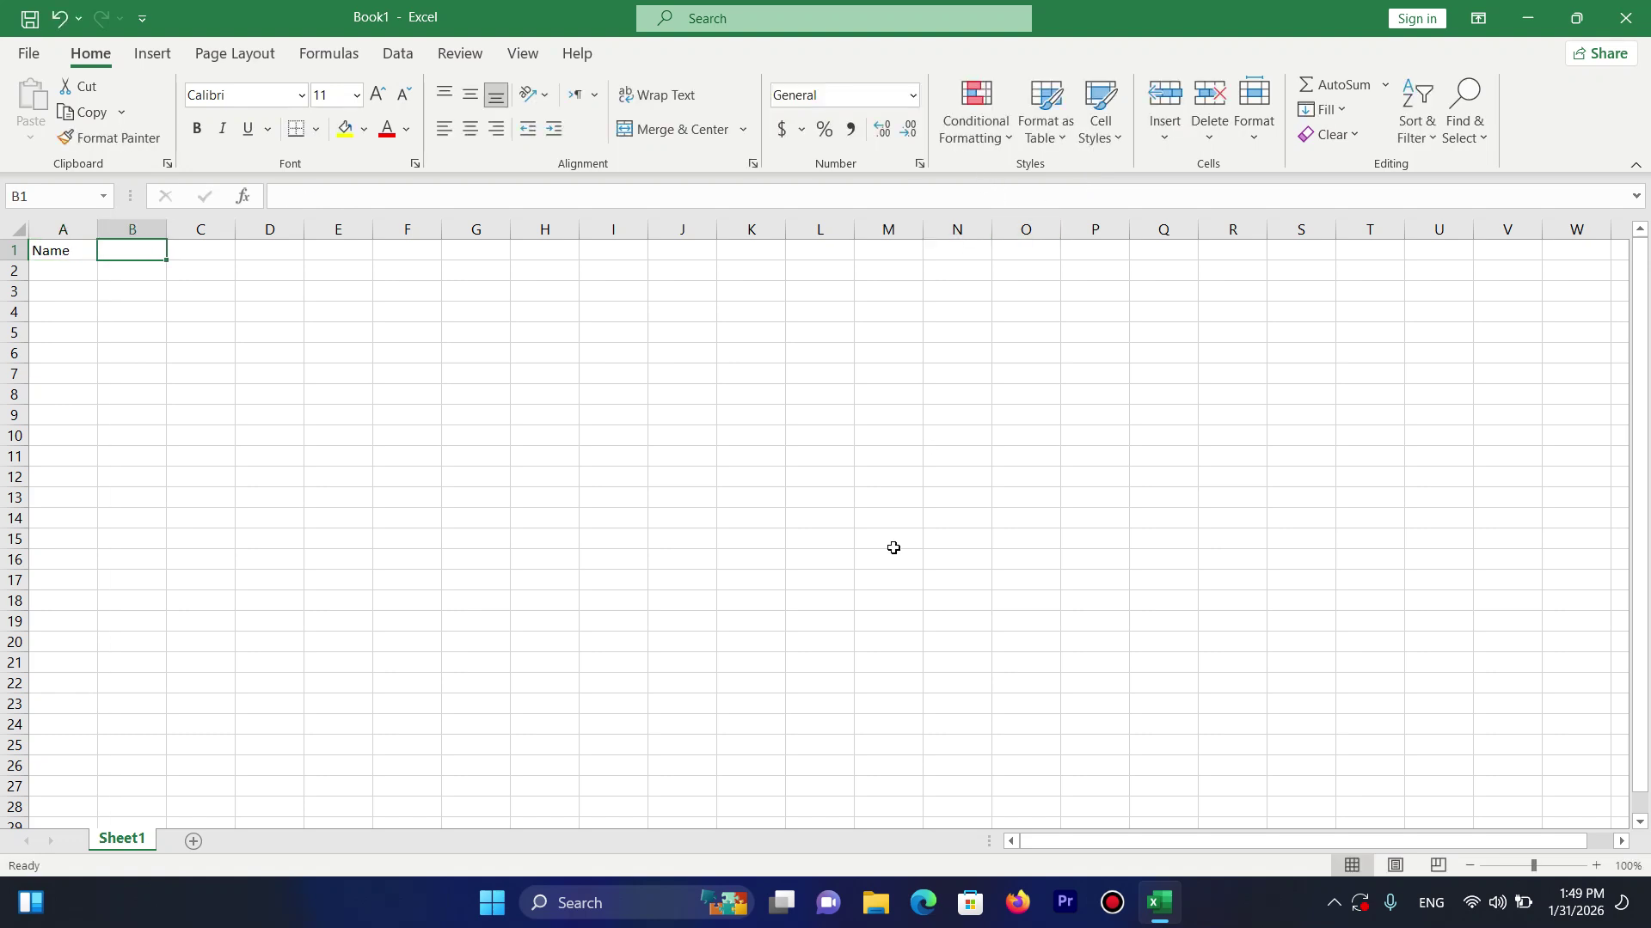
{"action": "left_click", "coordinate": [49, 256]}
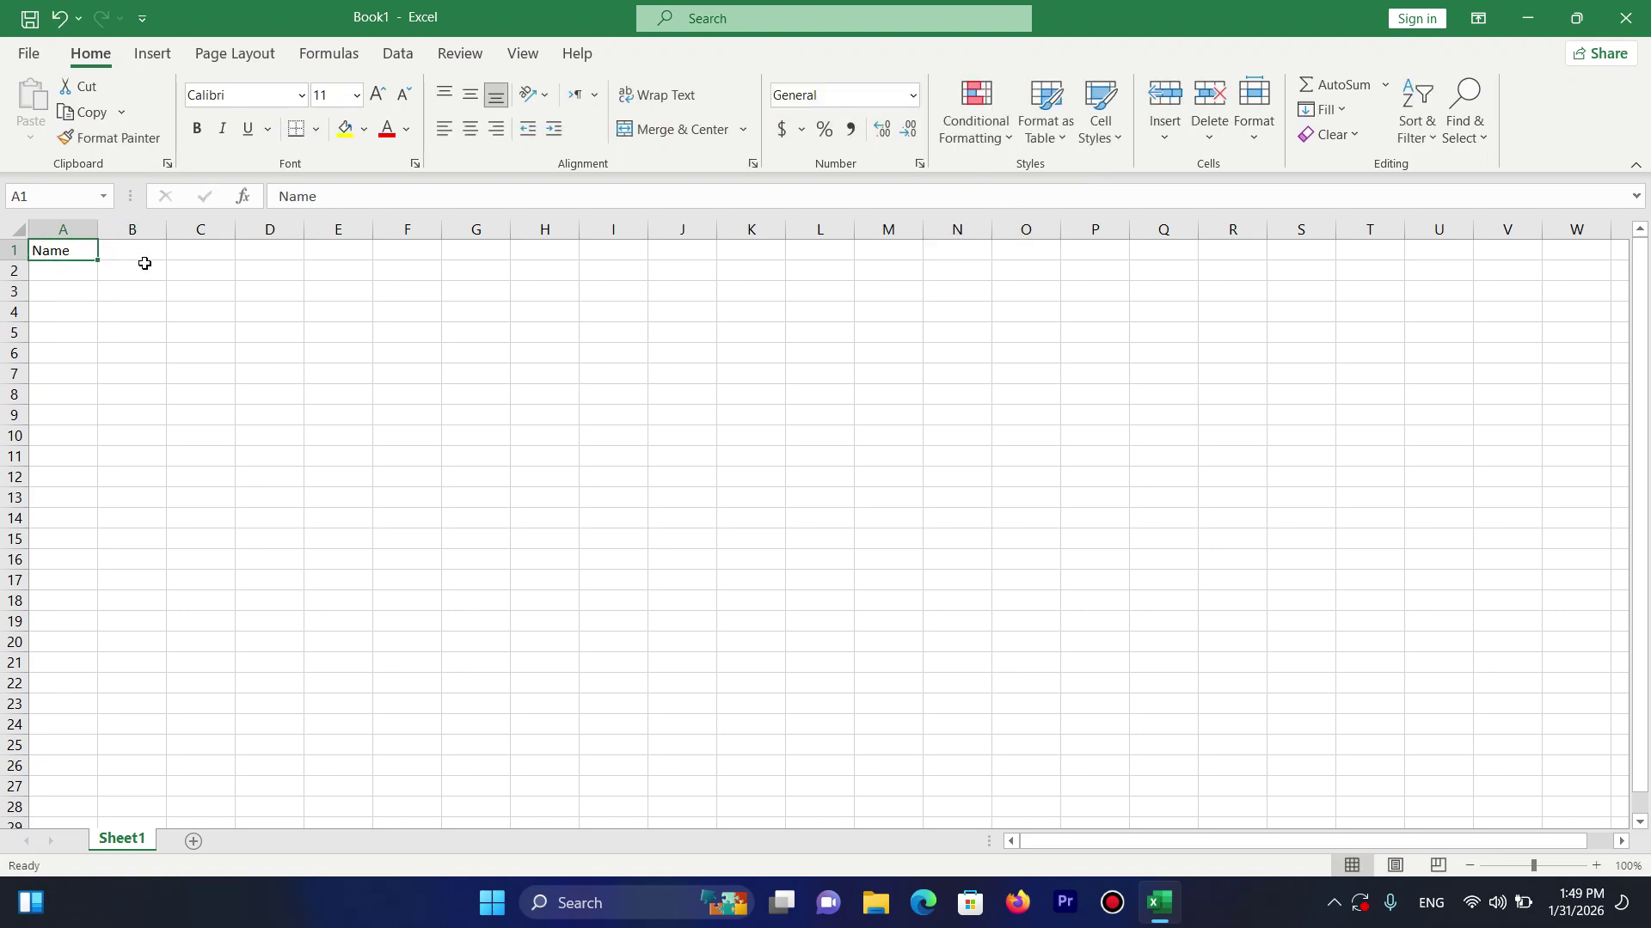
{"action": "type", "text": "ID"}
{"action": "key", "text": "Tab"}
{"action": "type", "text": "C"}
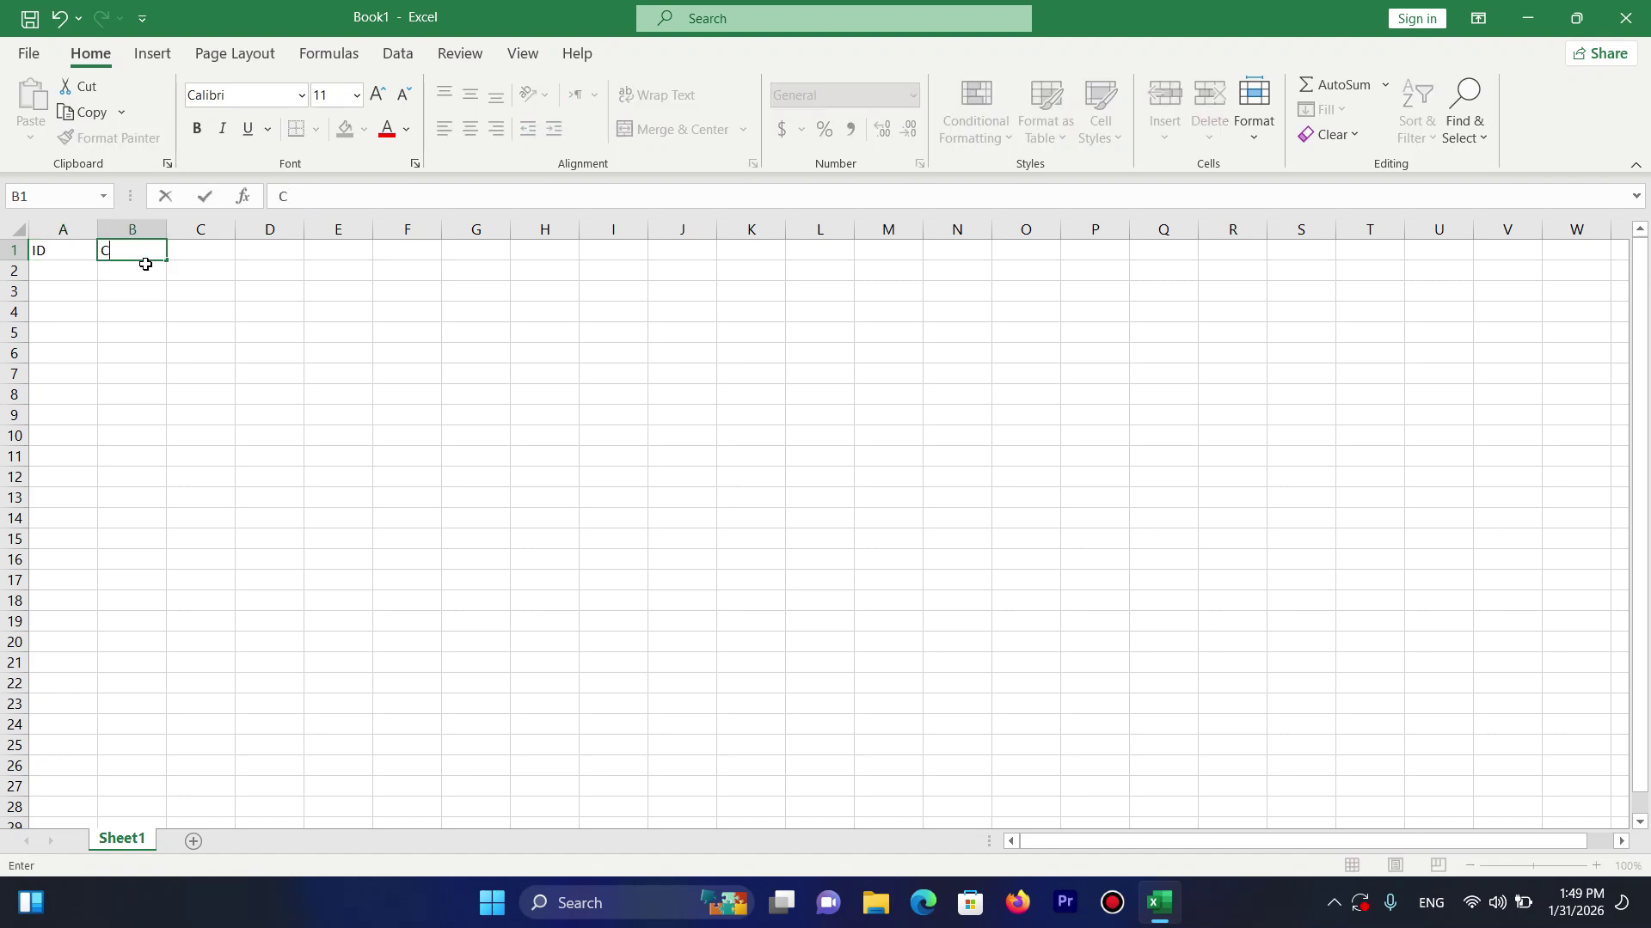
{"action": "type", "text": " Name"}
{"action": "key", "text": "BackSpace"}
{"action": "key", "text": "BackSpace"}
{"action": "key", "text": "BackSpace"}
{"action": "key", "text": "BackSpace"}
{"action": "key", "text": "BackSpace"}
{"action": "type", "text": "/Name"}
{"action": "key", "text": "Tab"}
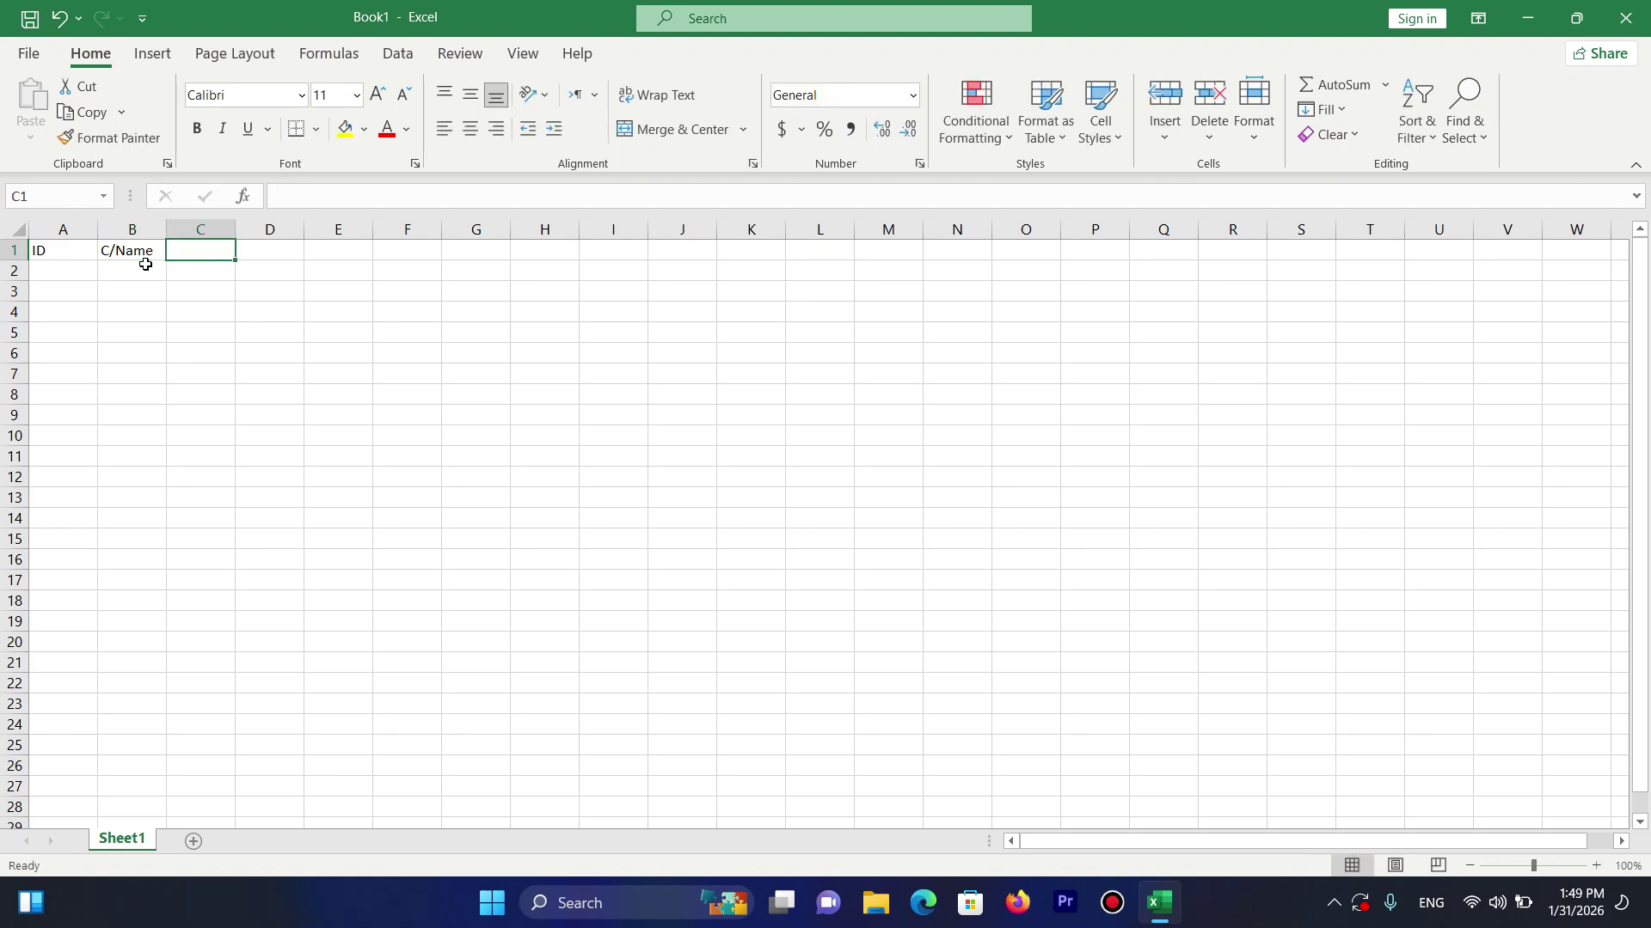
Add the headings Product, Price, QT and Total in C1:F1, then narrow column A.
{"action": "type", "text": "Prod"}
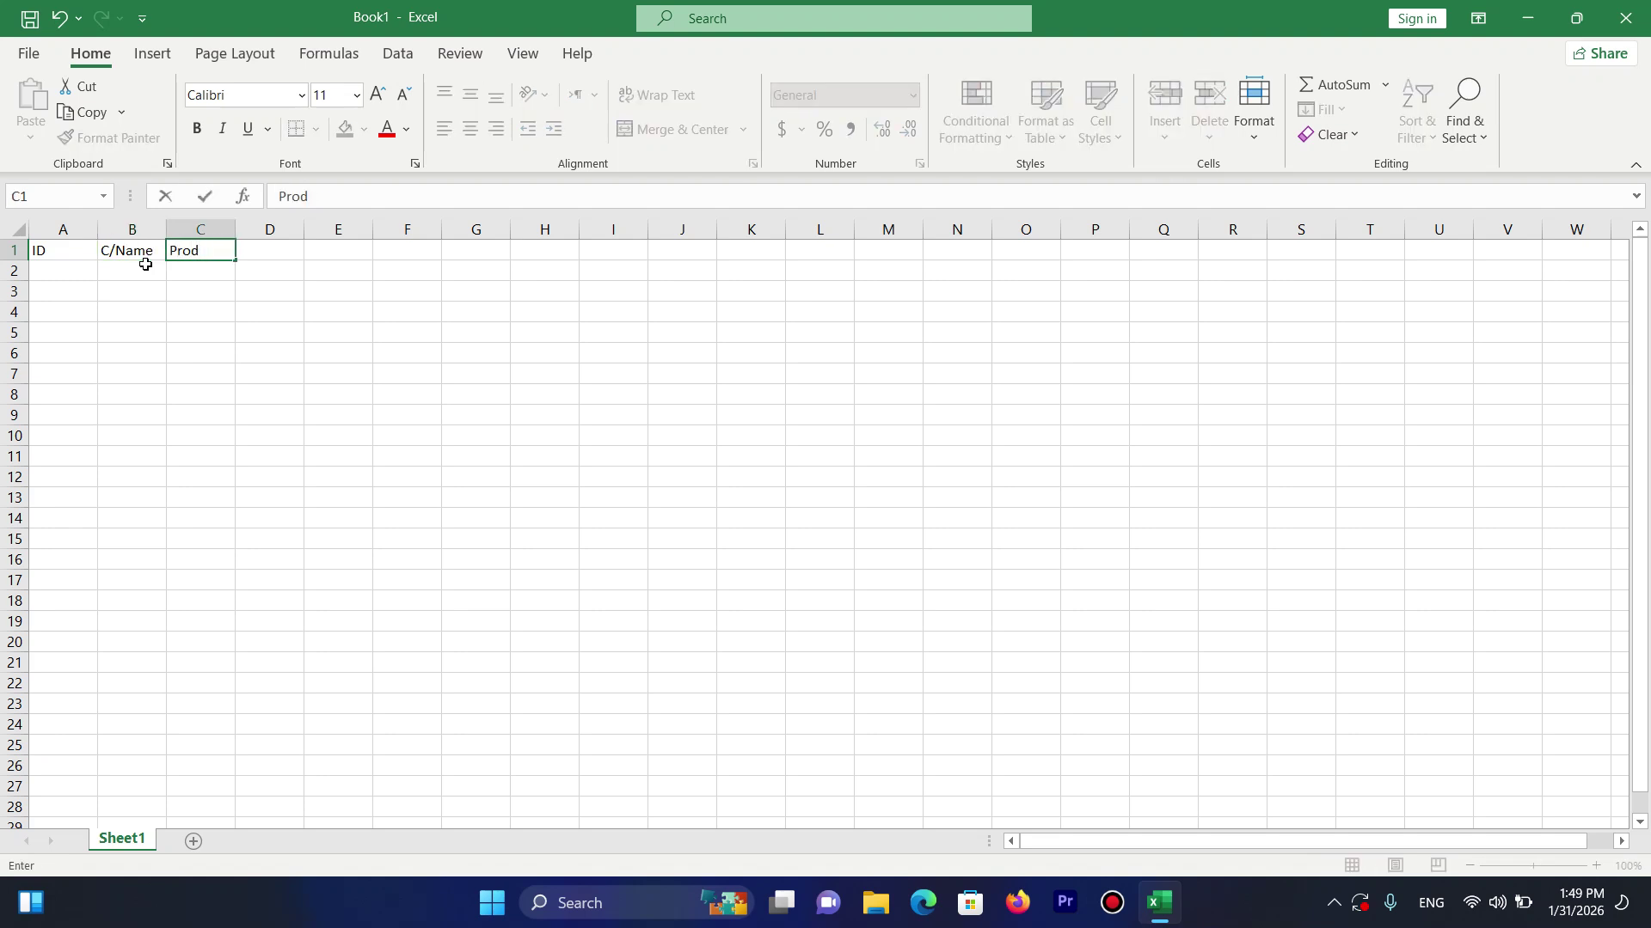
{"action": "type", "text": "uct"}
{"action": "key", "text": "Tab"}
{"action": "type", "text": "Pric"}
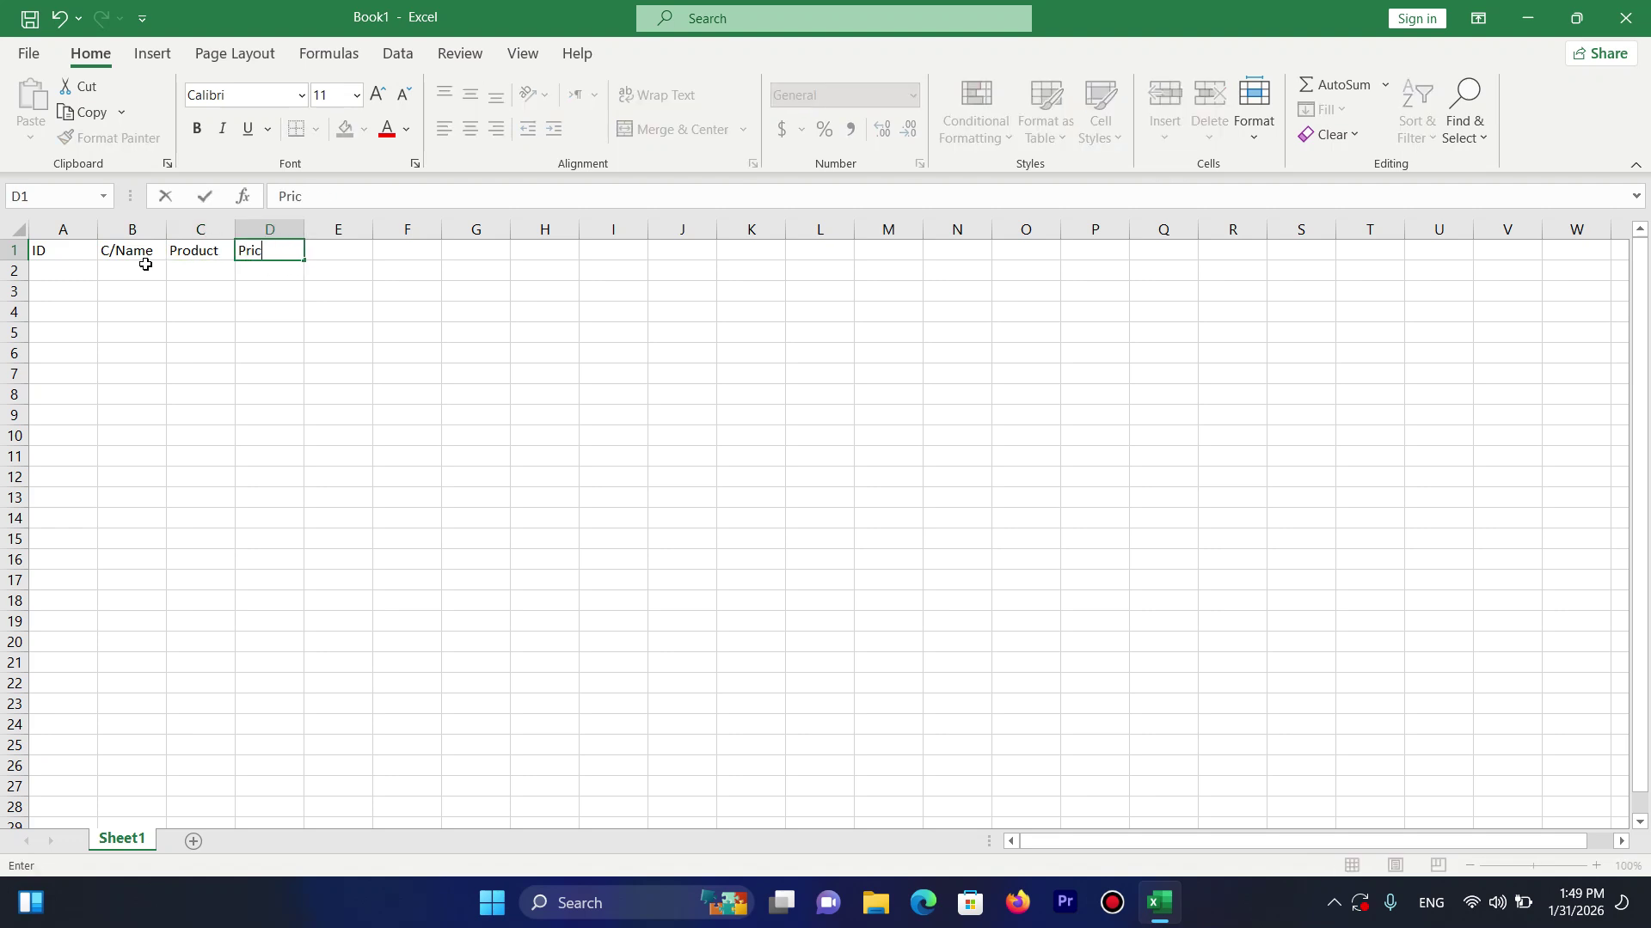
{"action": "type", "text": "e"}
{"action": "key", "text": "Tab"}
{"action": "key", "text": "Left"}
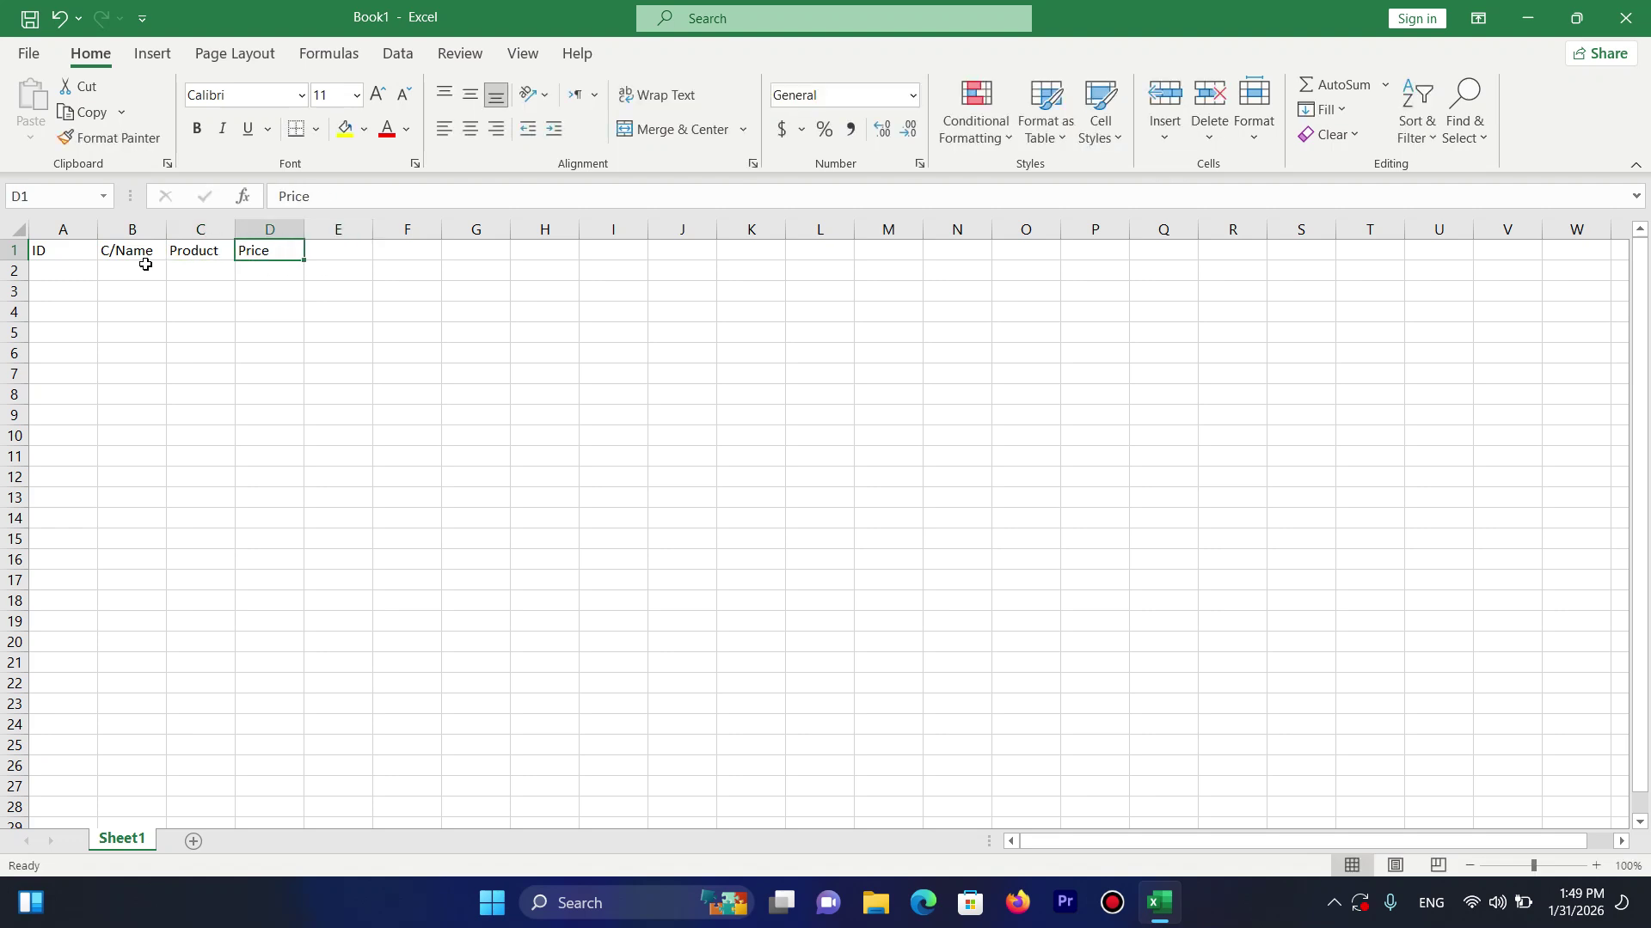
{"action": "type", "text": "Coas"}
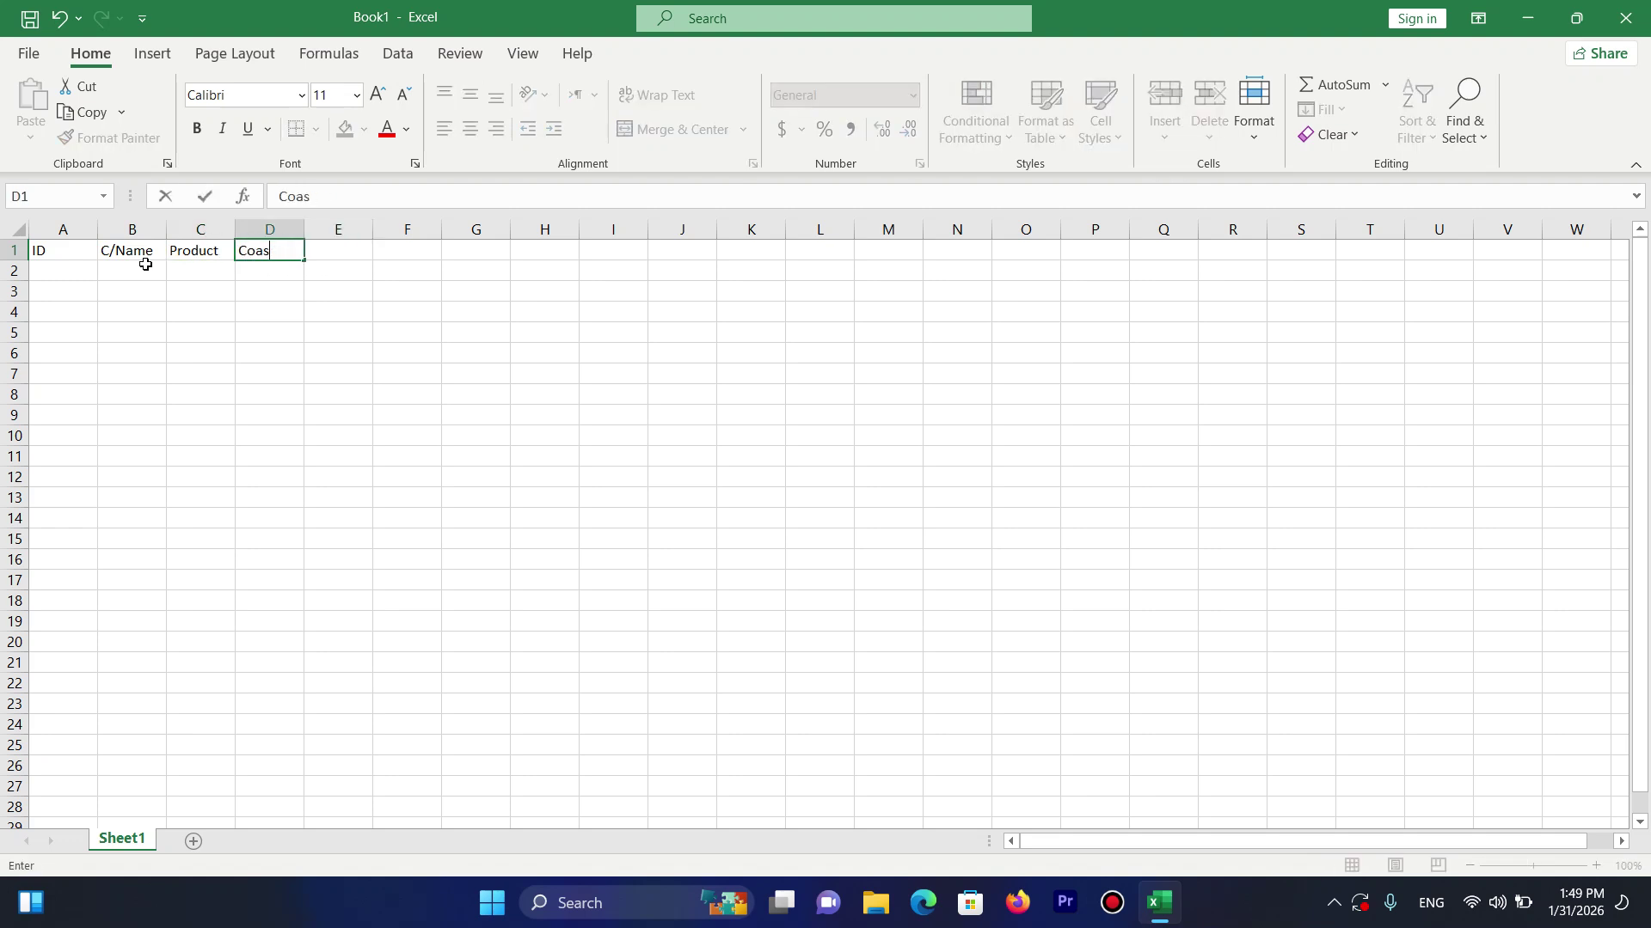
{"action": "key", "text": "BackSpace"}
{"action": "key", "text": "BackSpace"}
{"action": "key", "text": "BackSpace"}
{"action": "type", "text": "Price"}
{"action": "key", "text": "Tab"}
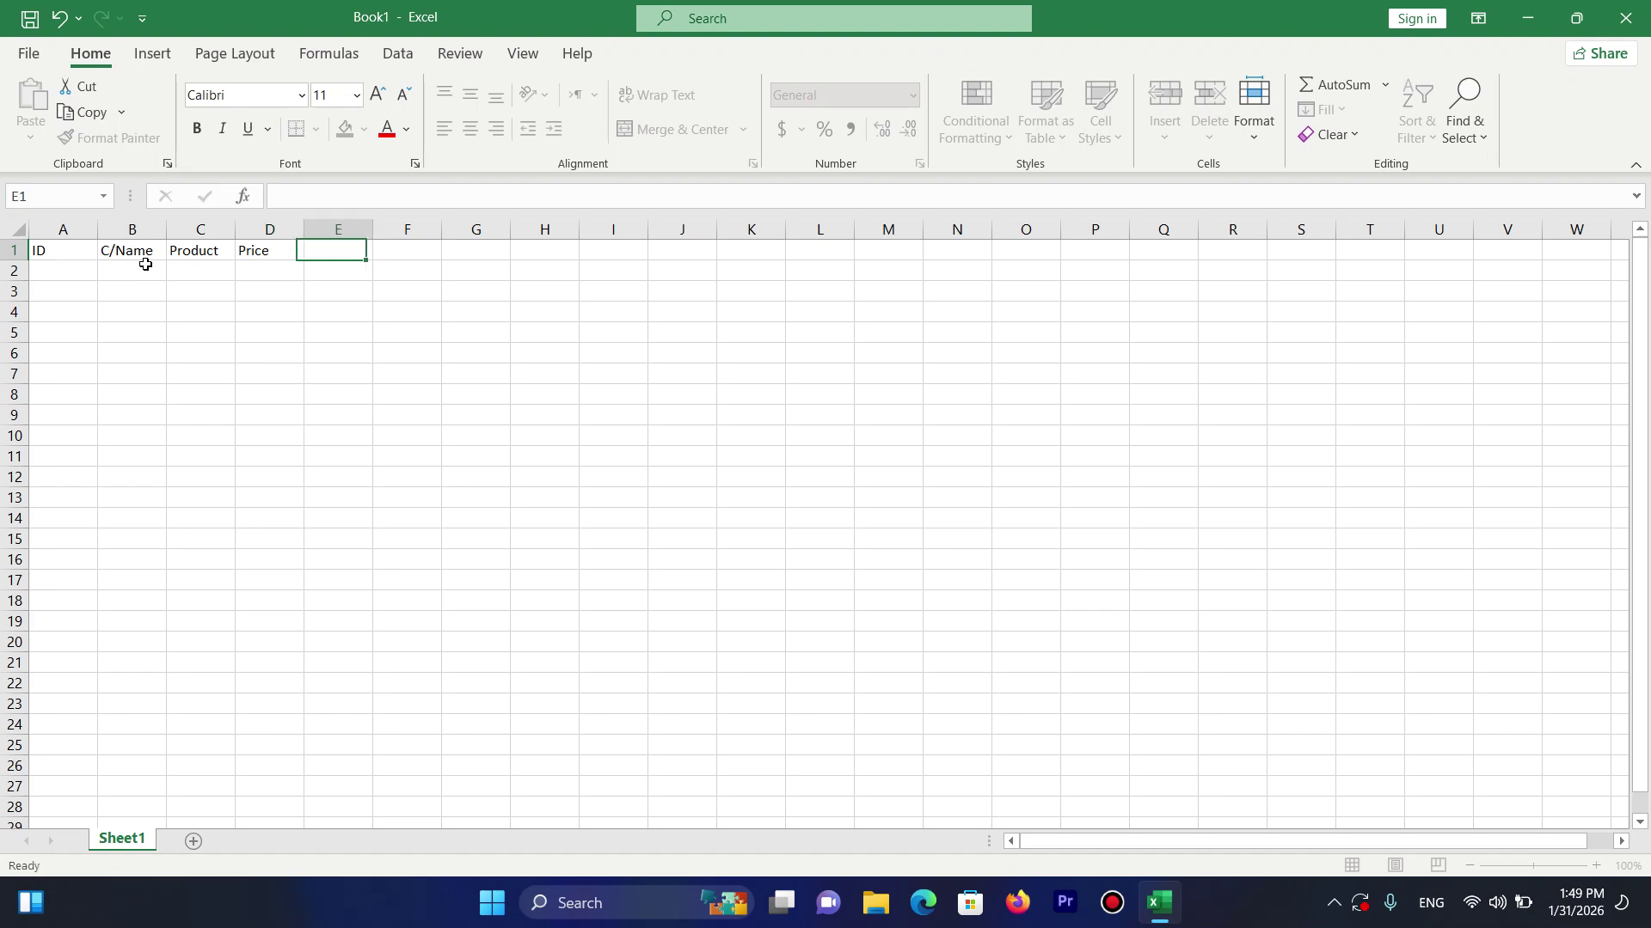
{"action": "type", "text": "QT"}
{"action": "key", "text": "Tab"}
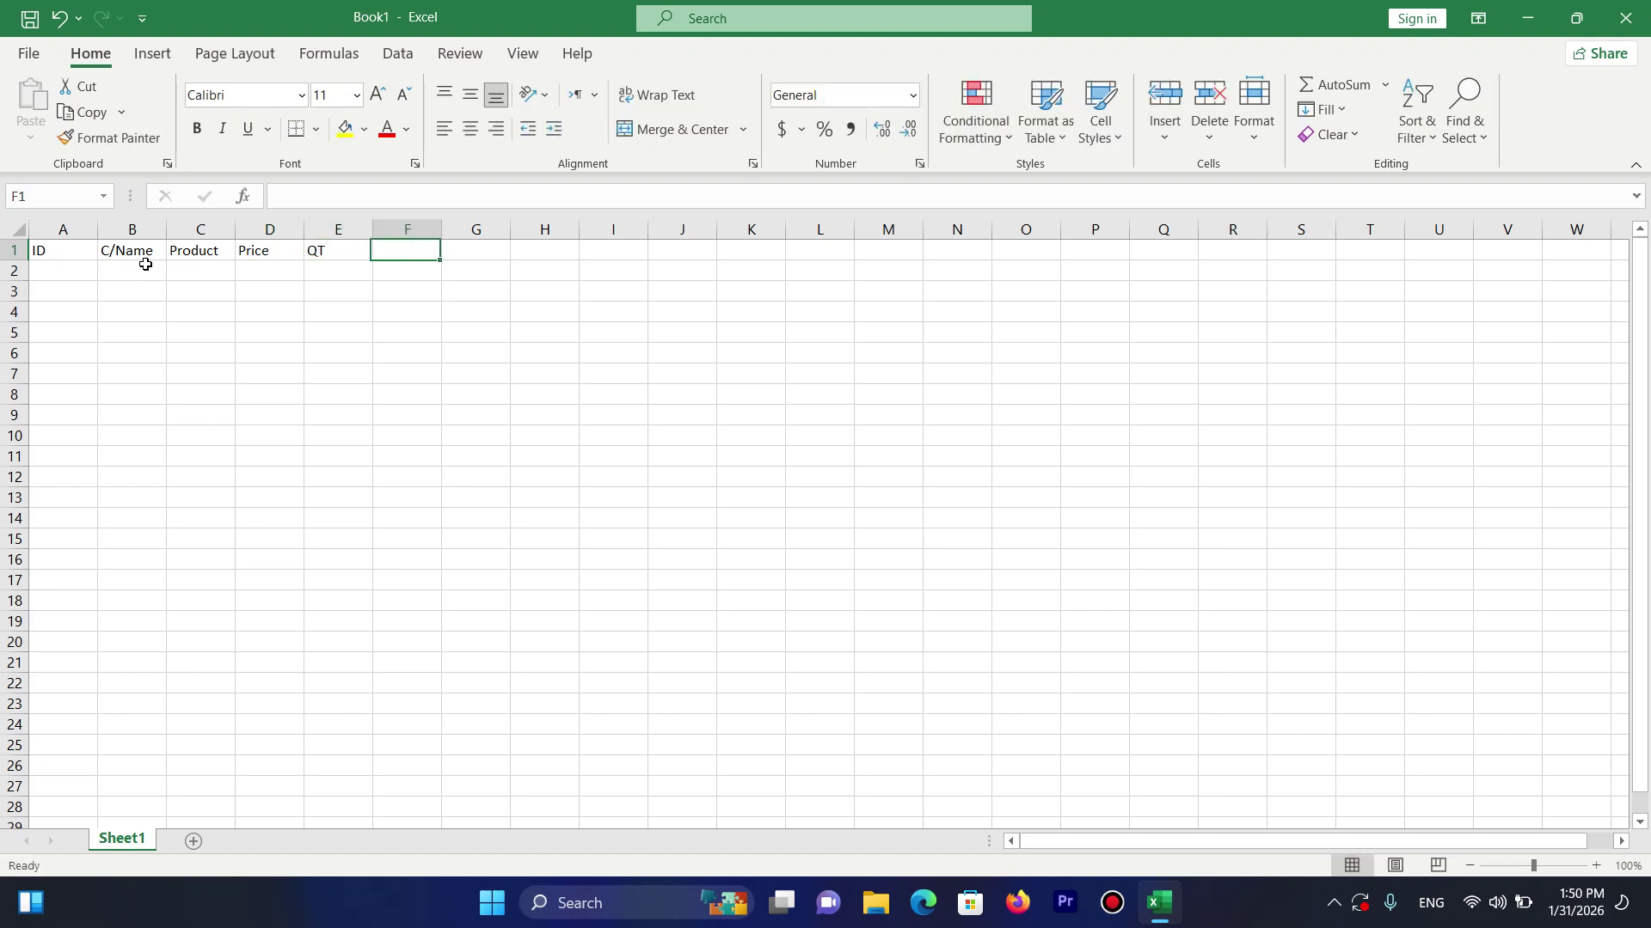
{"action": "type", "text": "Total"}
{"action": "key", "text": "Return"}
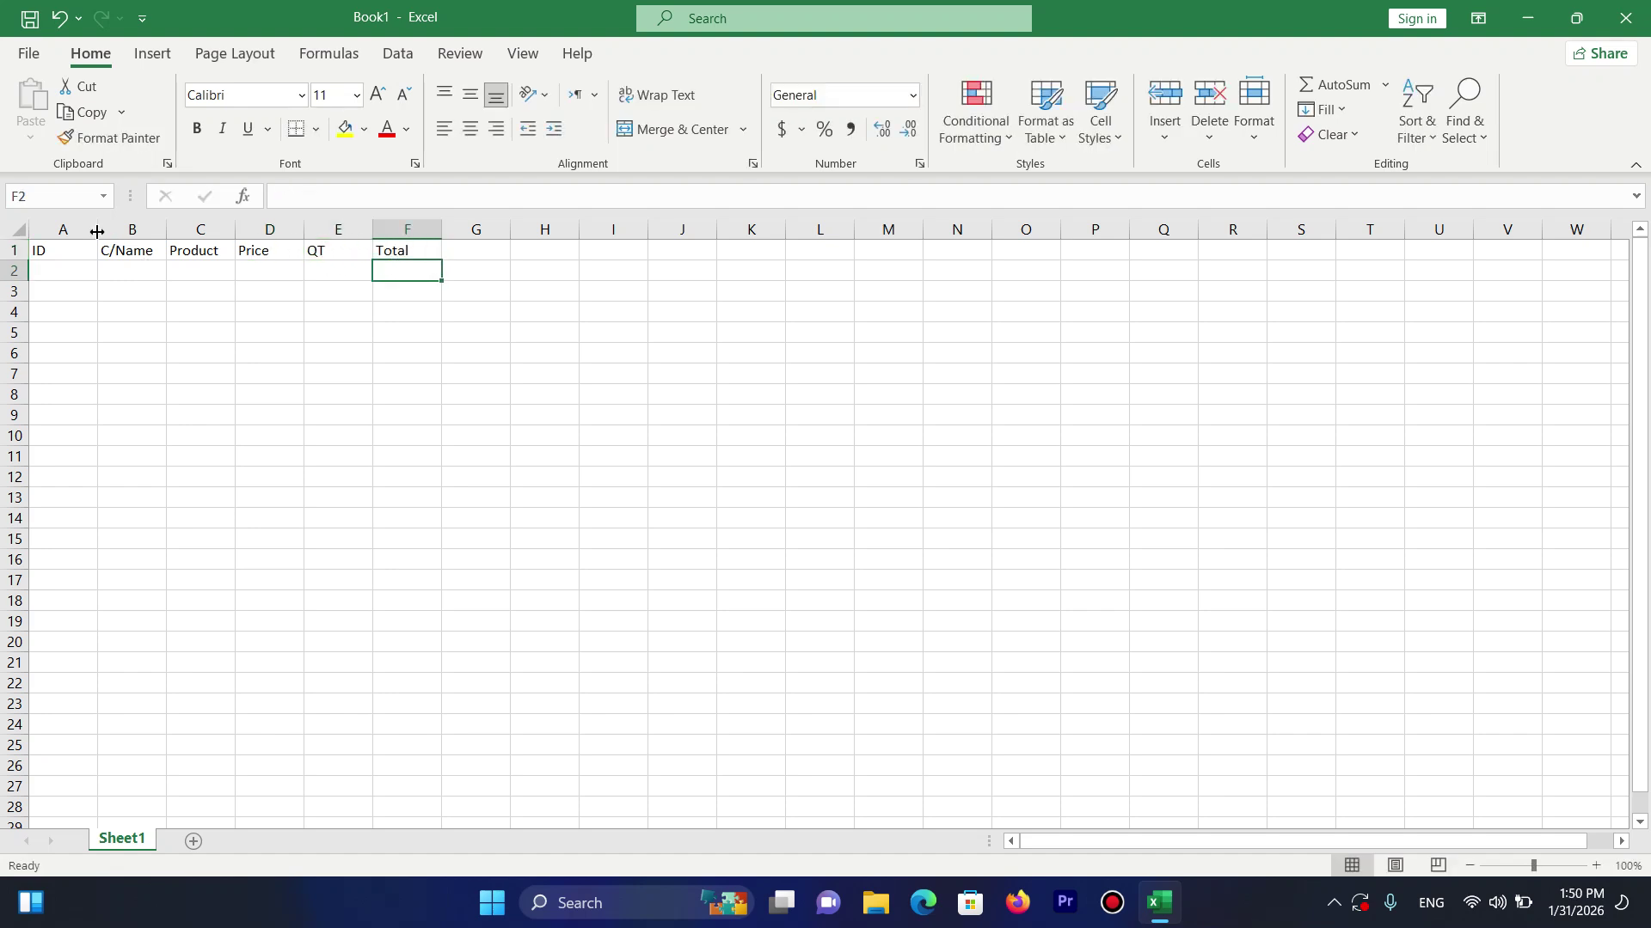
{"action": "left_click_drag", "start_coordinate": [97, 231], "coordinate": [383, 457]}
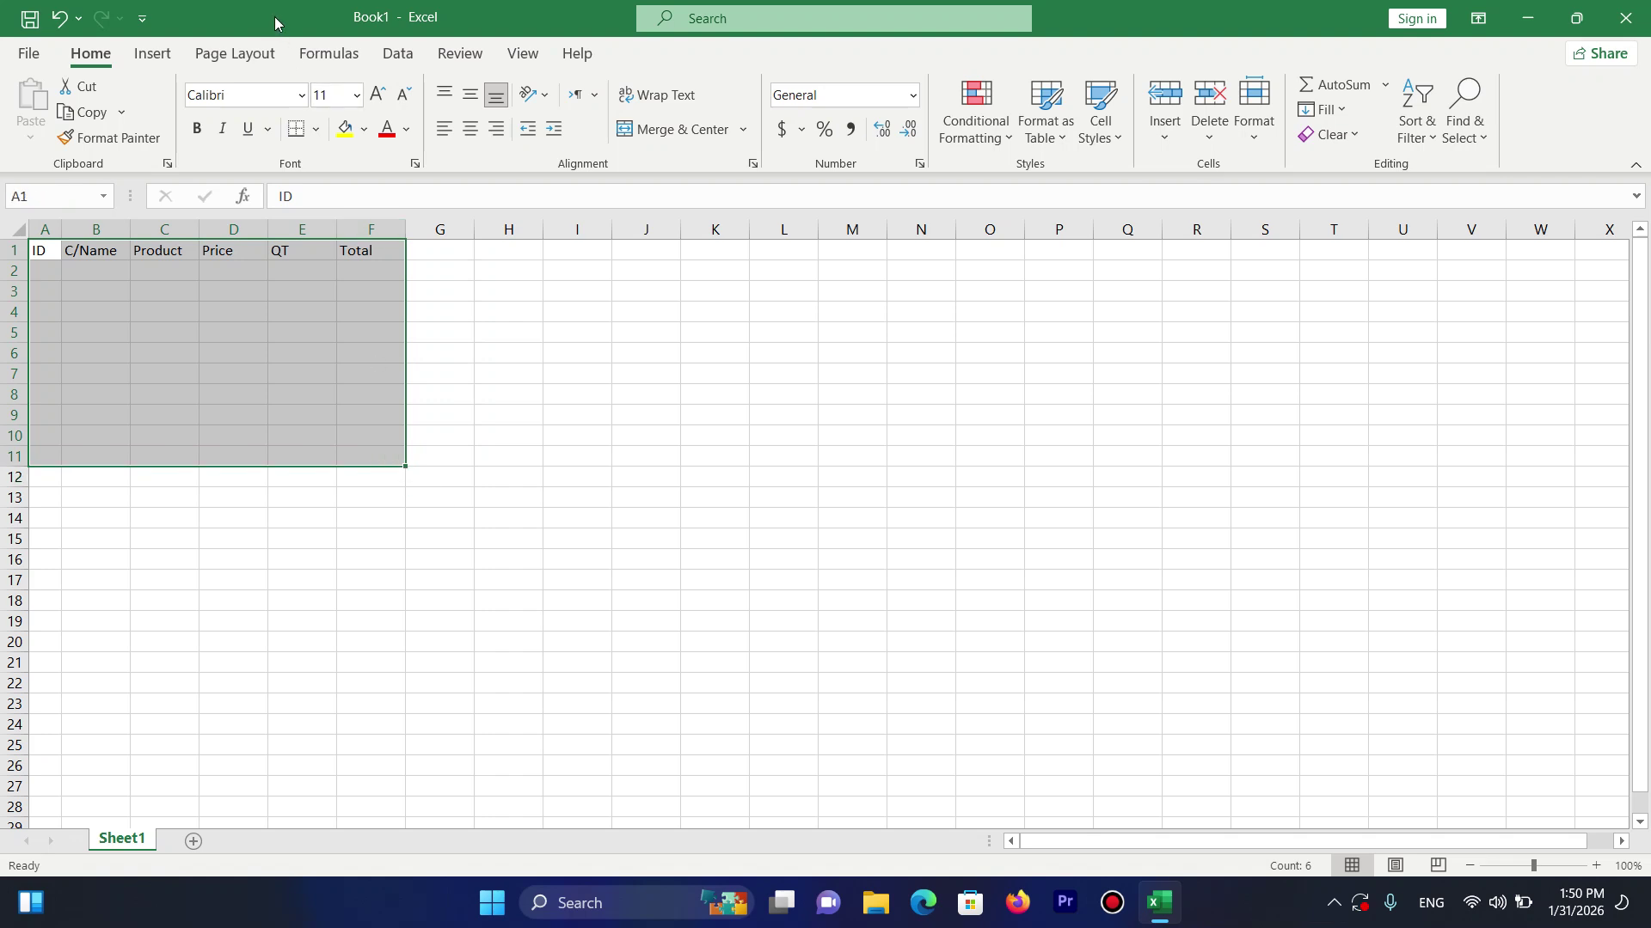
Apply All Borders to every cell of A1:F11.
{"action": "left_click", "coordinate": [317, 130]}
{"action": "left_click", "coordinate": [344, 348]}
{"action": "left_click", "coordinate": [55, 252]}
Center A1:F11 horizontally and vertically, widen Total and Product, and narrow QT.
{"action": "left_click_drag", "start_coordinate": [54, 252], "coordinate": [369, 453]}
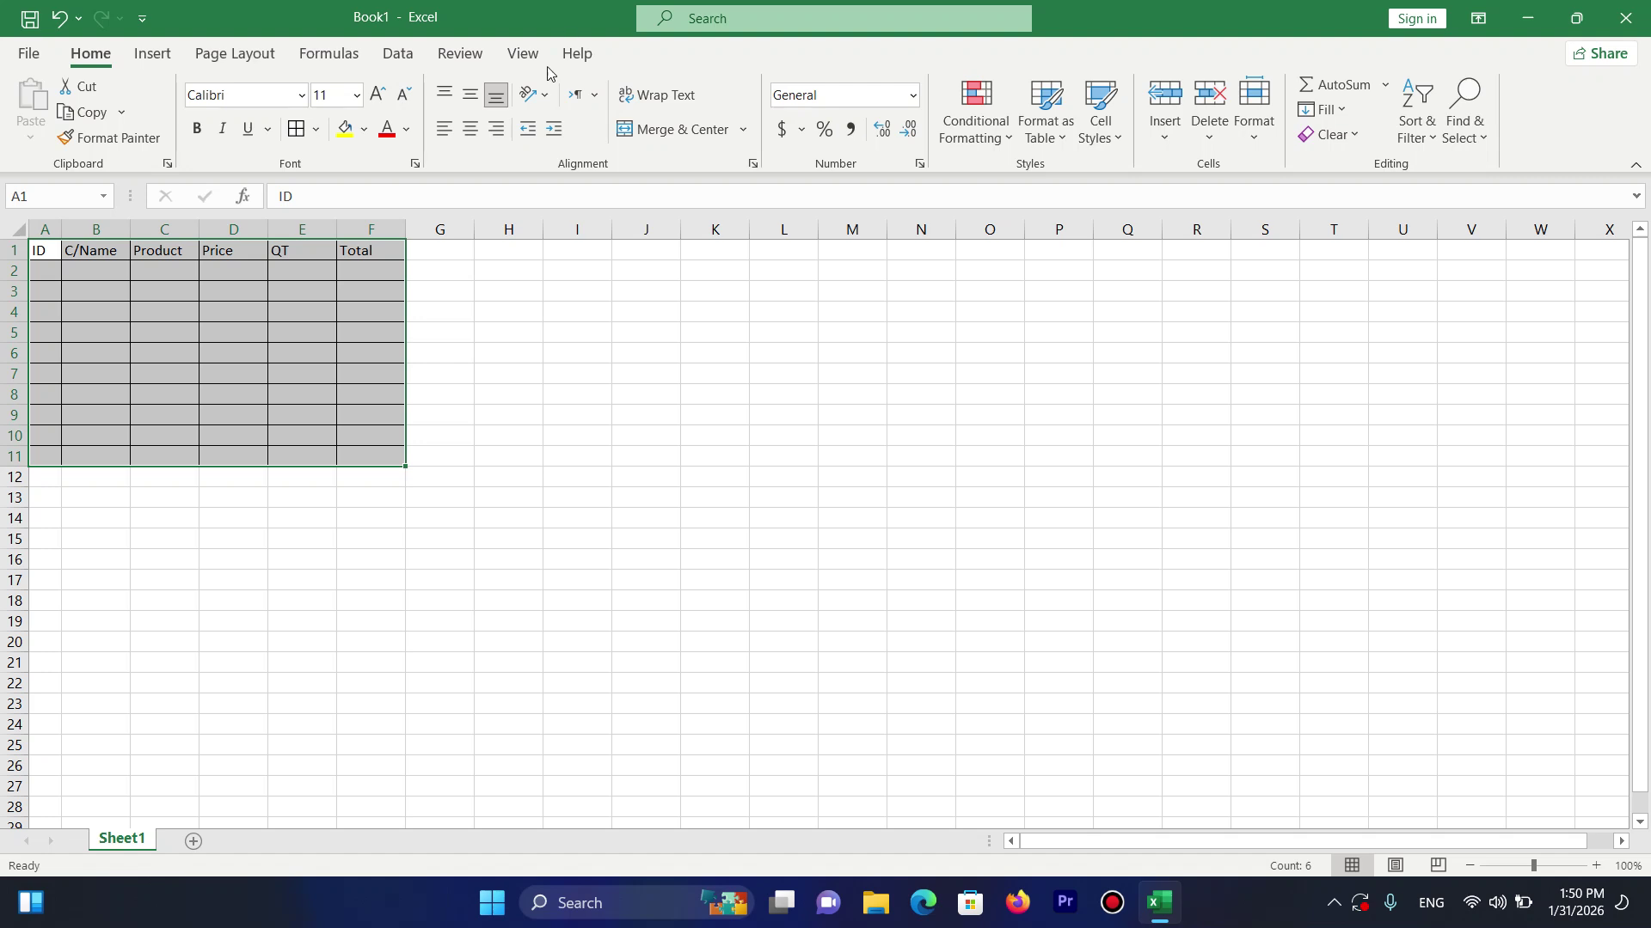
{"action": "left_click", "coordinate": [470, 129]}
{"action": "left_click", "coordinate": [471, 95]}
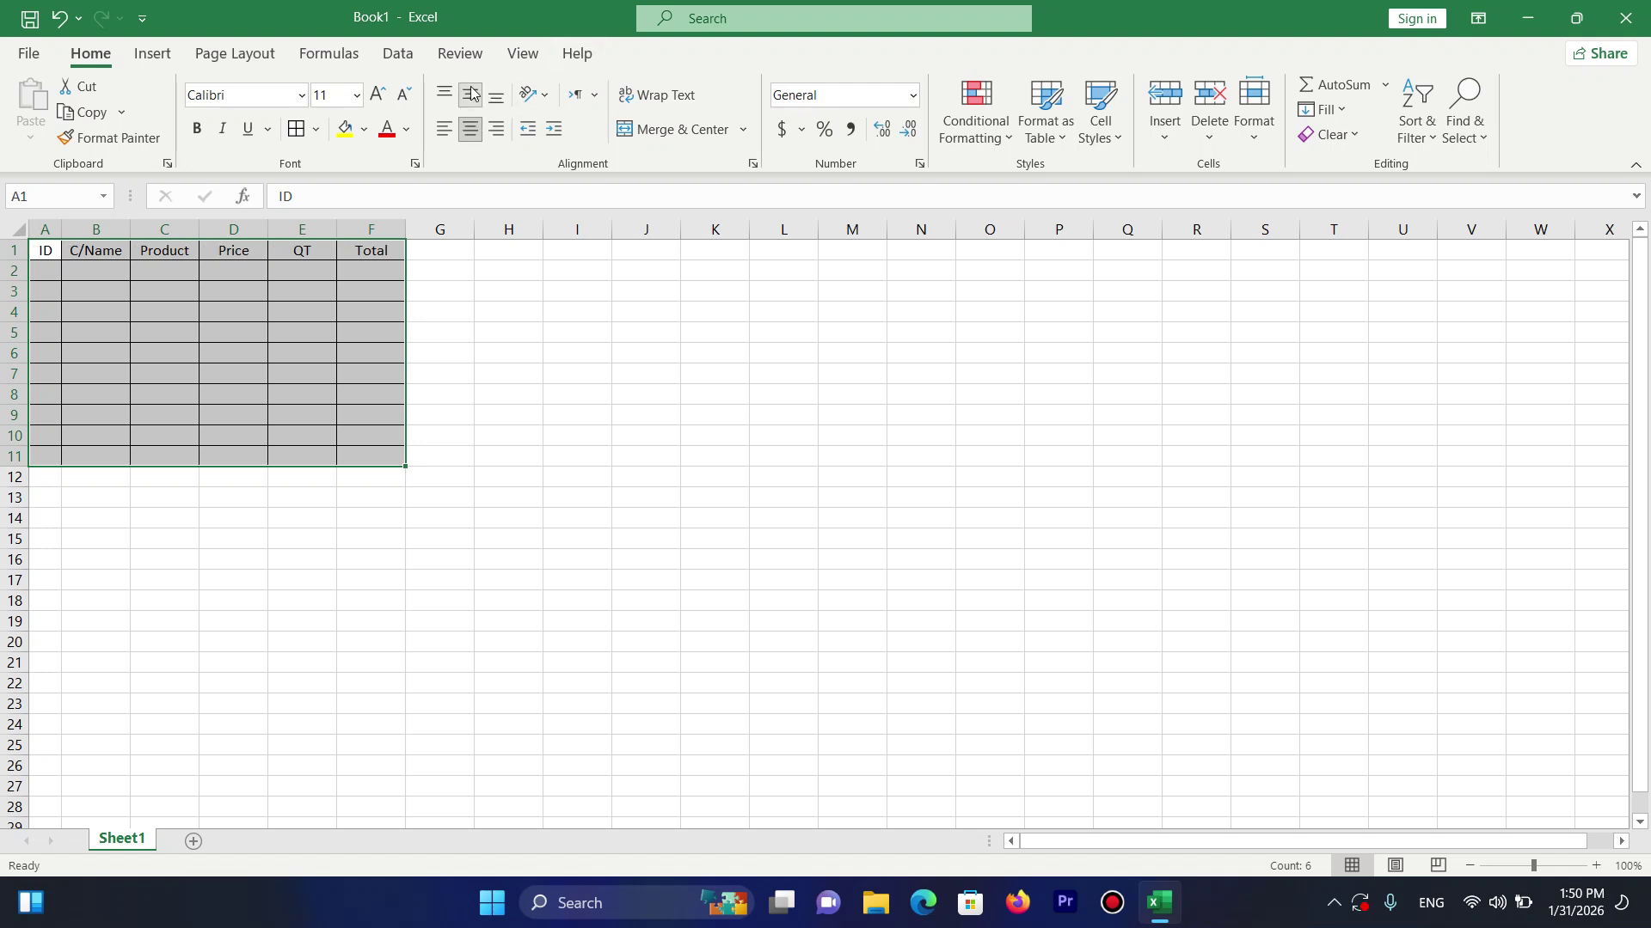
{"action": "left_click_drag", "start_coordinate": [405, 228], "coordinate": [444, 221]}
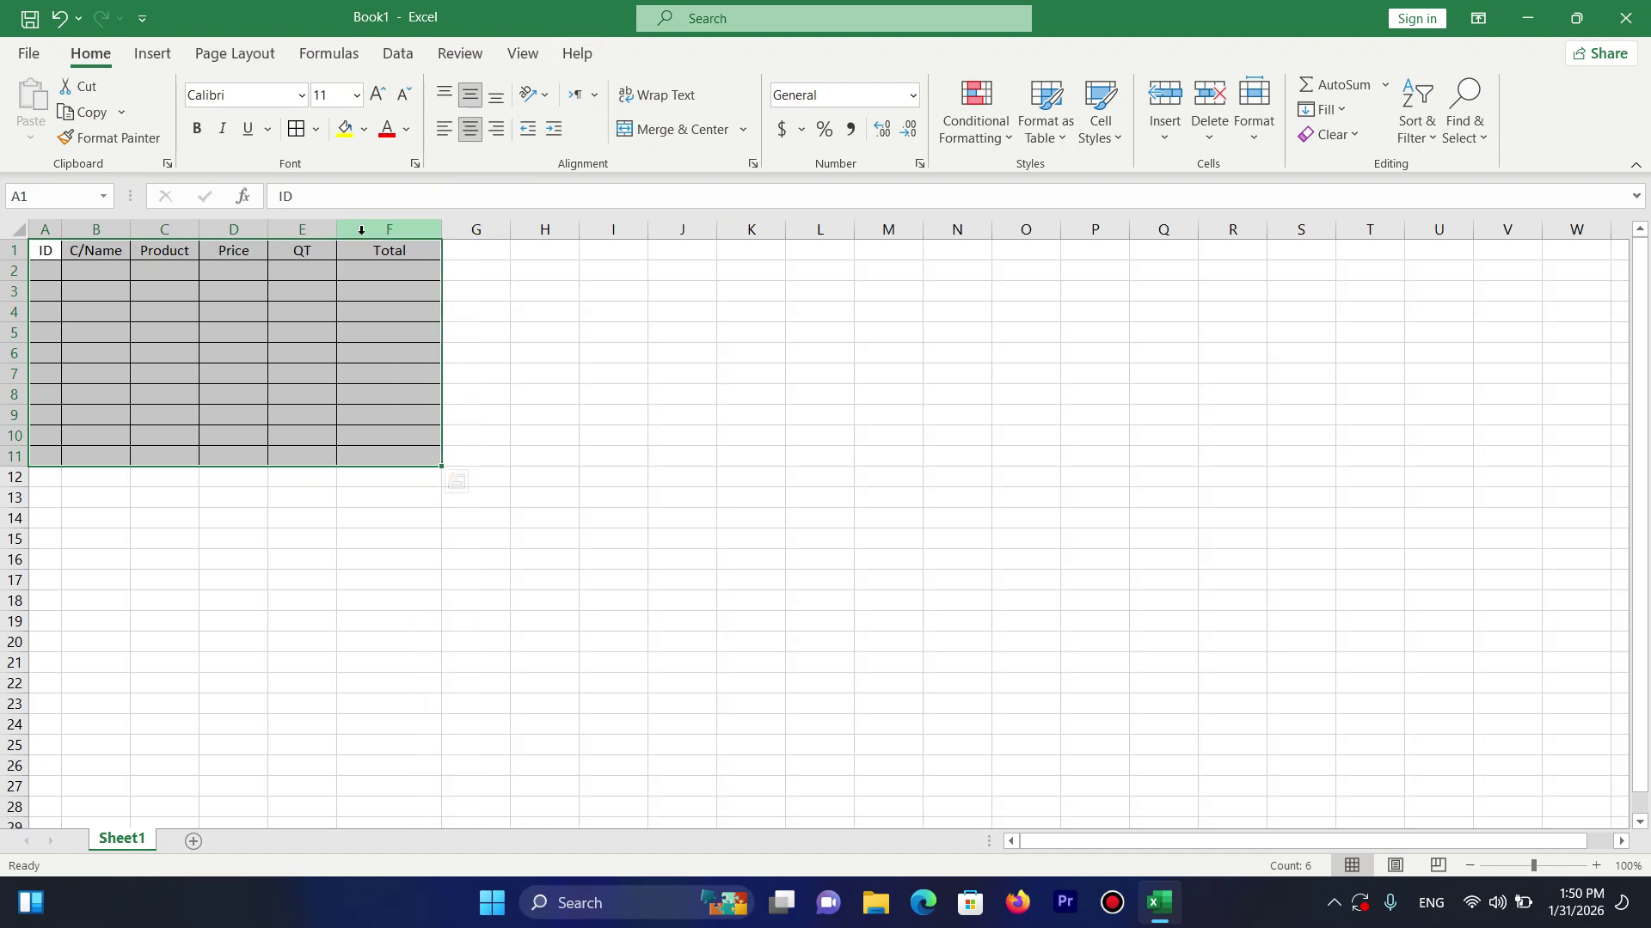
{"action": "left_click_drag", "start_coordinate": [337, 229], "coordinate": [243, 230]}
{"action": "left_click_drag", "start_coordinate": [133, 233], "coordinate": [180, 231]}
Number the IDs 1 to 10 down A2:A11.
{"action": "left_click", "coordinate": [41, 270]}
{"action": "type", "text": "1"}
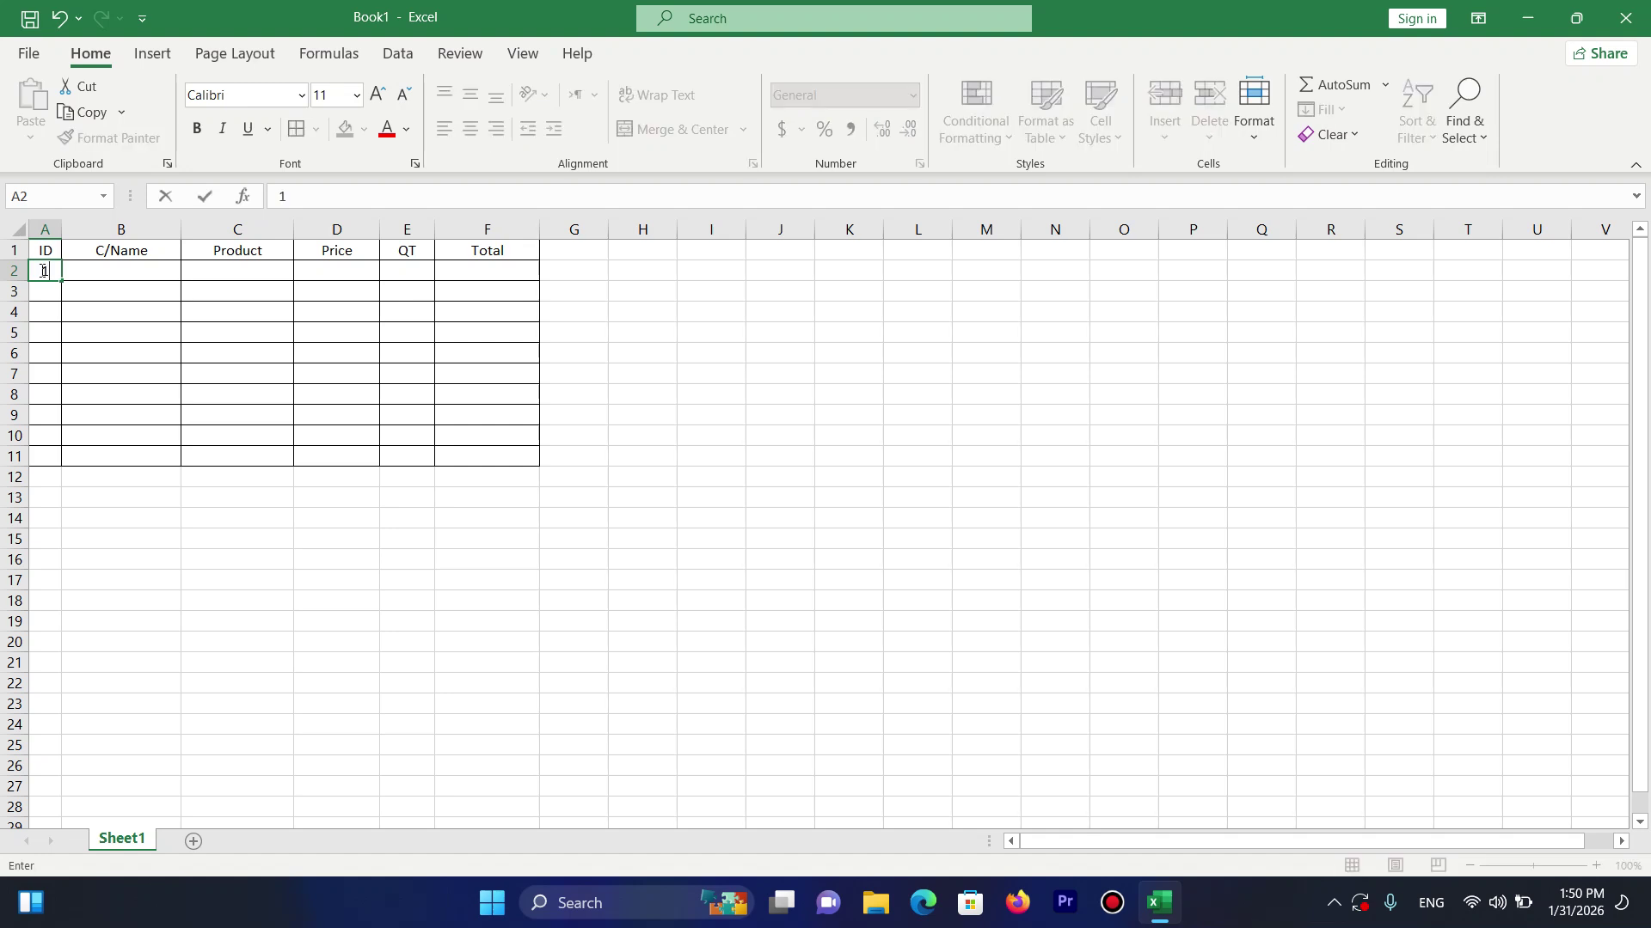
{"action": "key", "text": "Return"}
{"action": "left_click", "coordinate": [46, 269]}
{"action": "left_click_drag", "start_coordinate": [61, 280], "coordinate": [53, 468]}
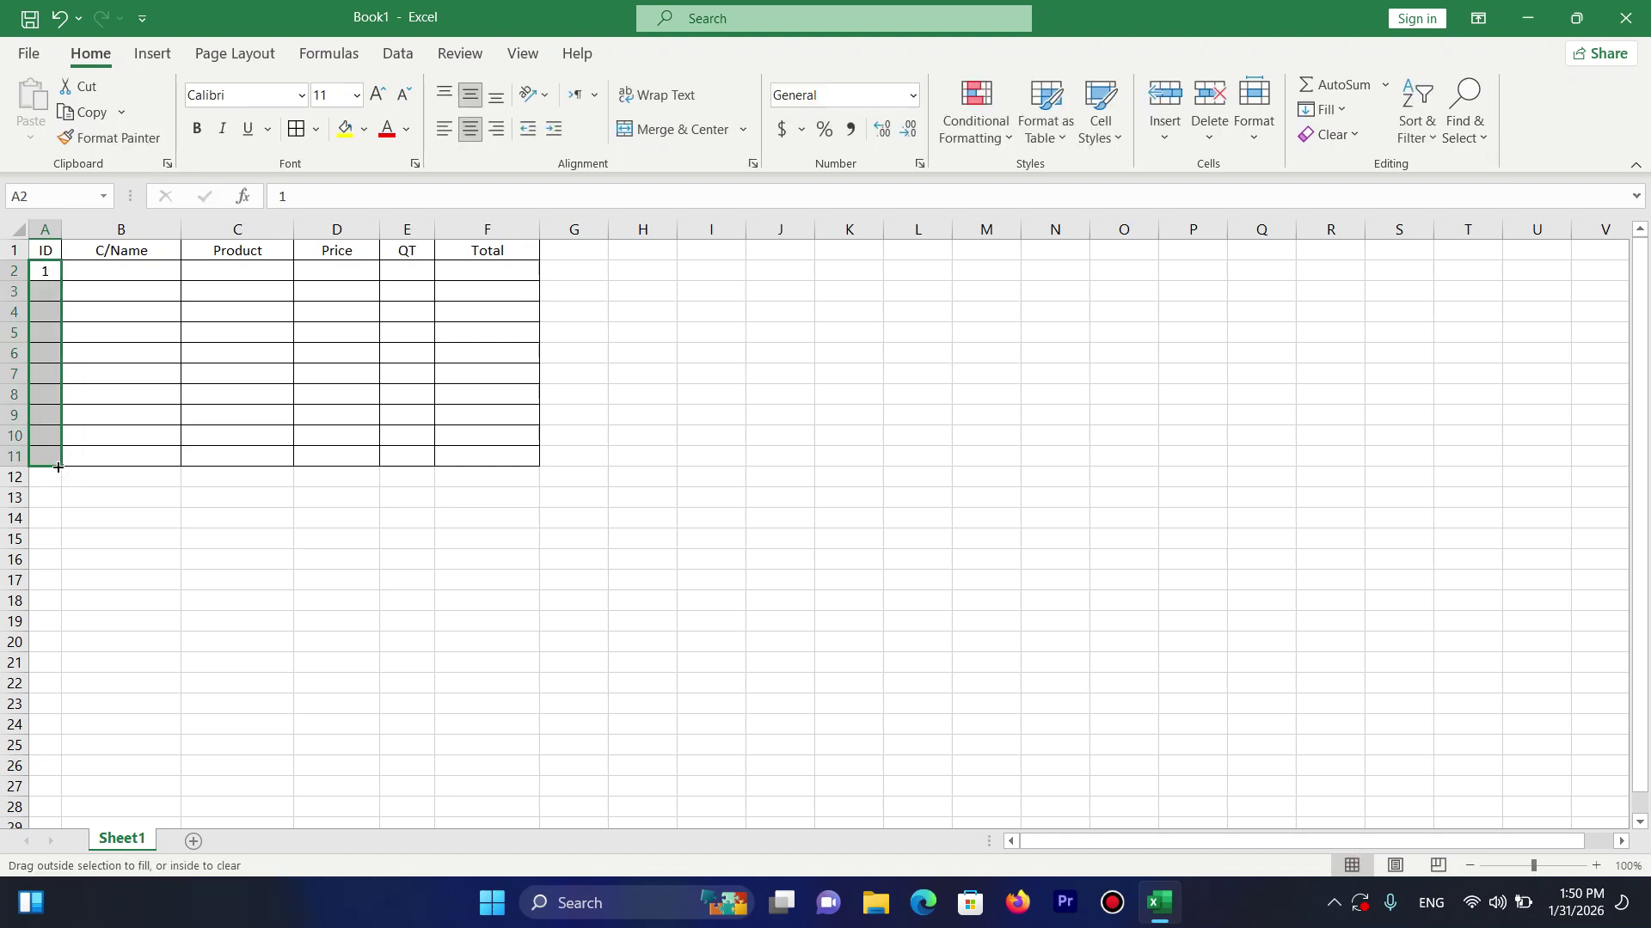
Fill the first order row with a customer name, Mouse, price 500 and quantity 2.
{"action": "left_click", "coordinate": [123, 269]}
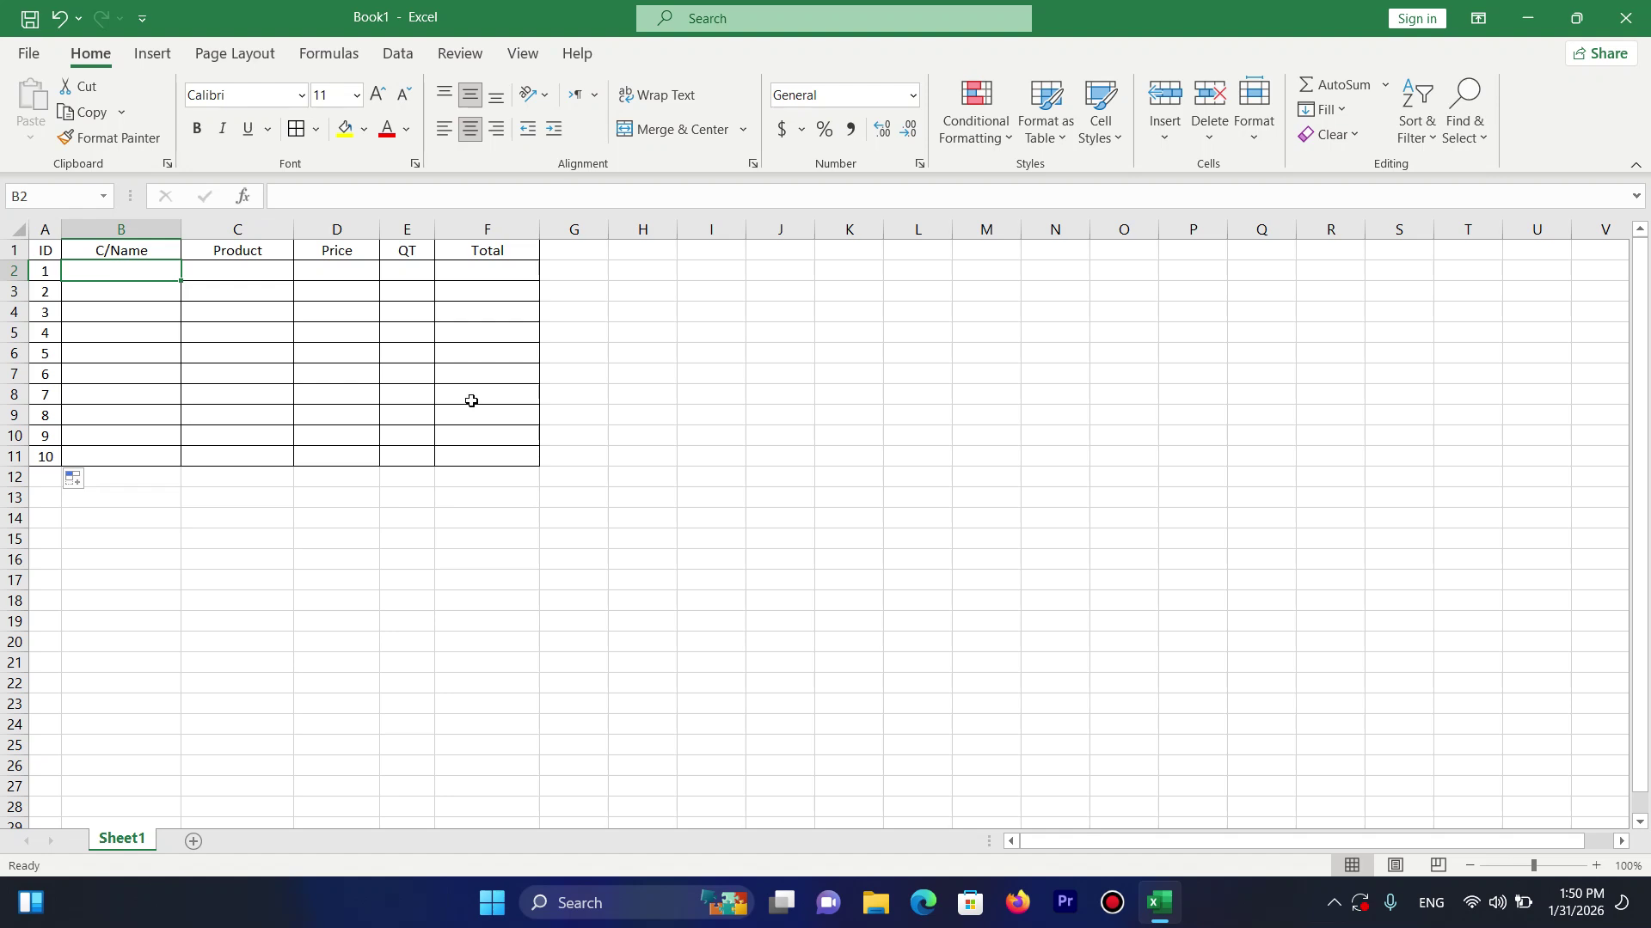
{"action": "type", "text": "Ahmad"}
{"action": "key", "text": "Tab"}
{"action": "type", "text": "Mouse"}
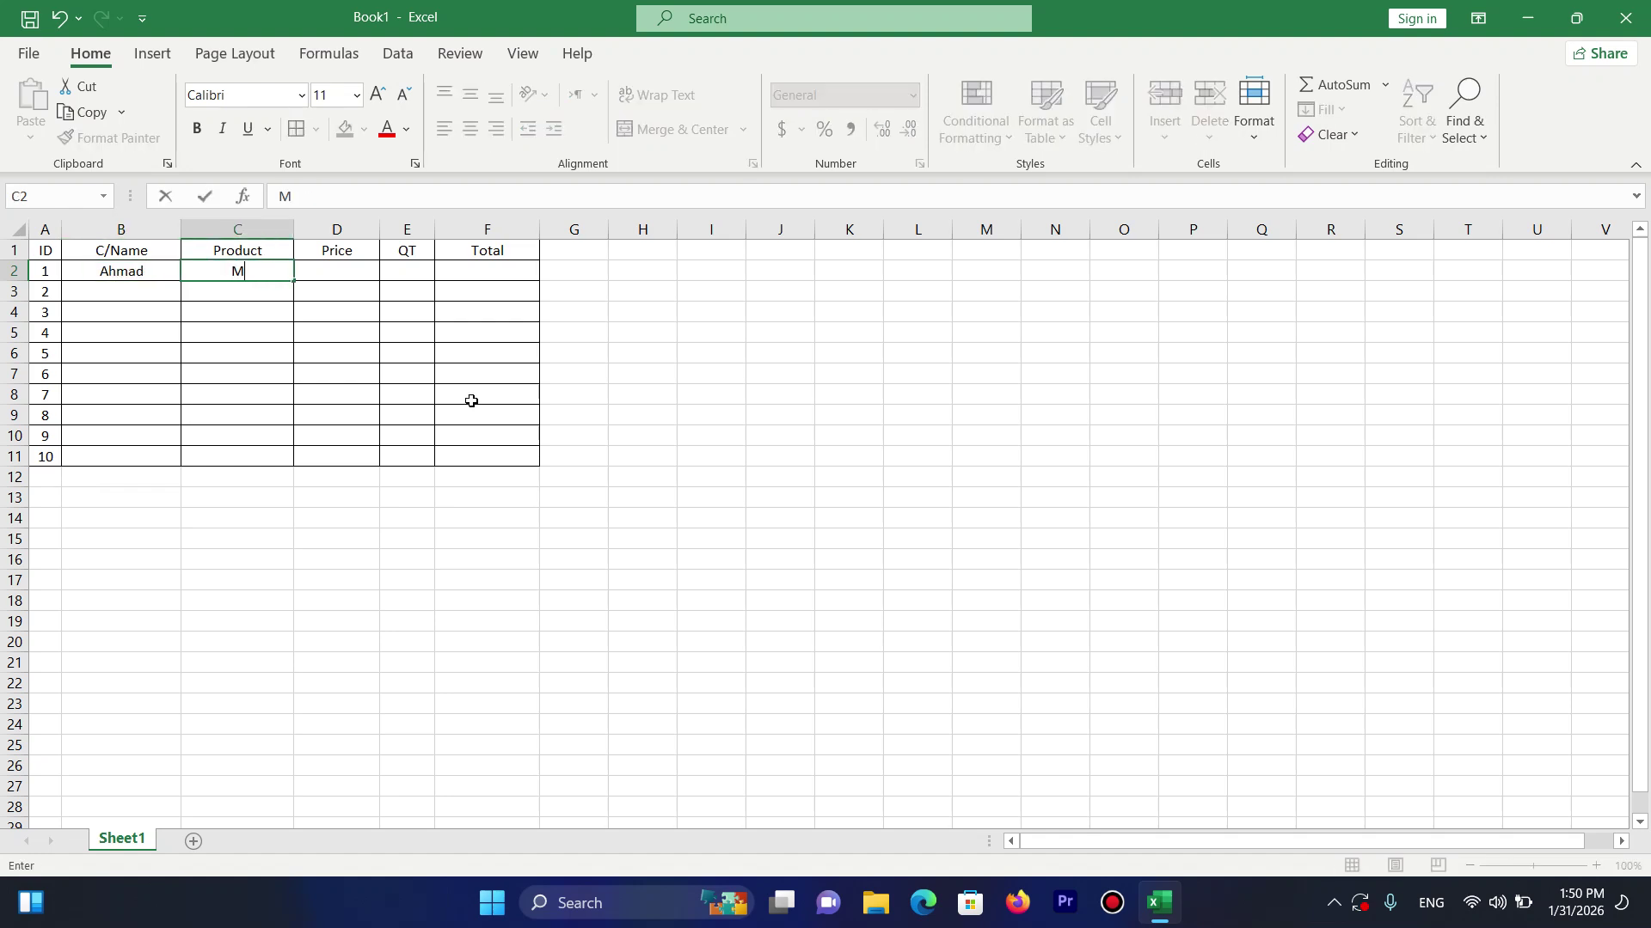
{"action": "key", "text": "Tab"}
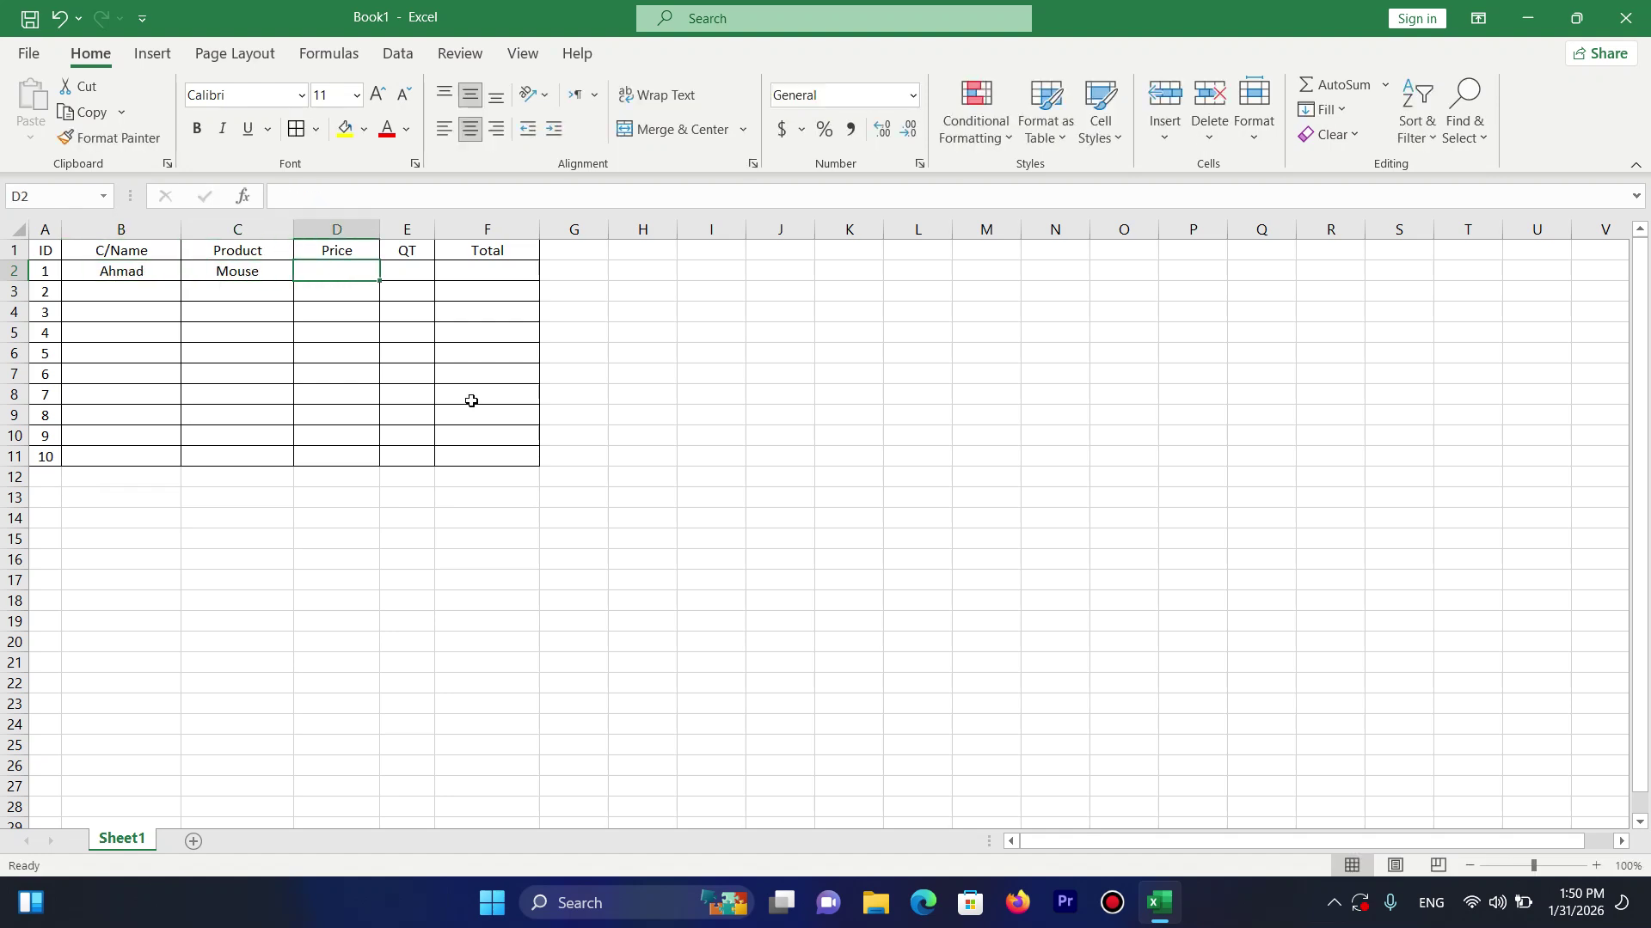
{"action": "type", "text": "1"}
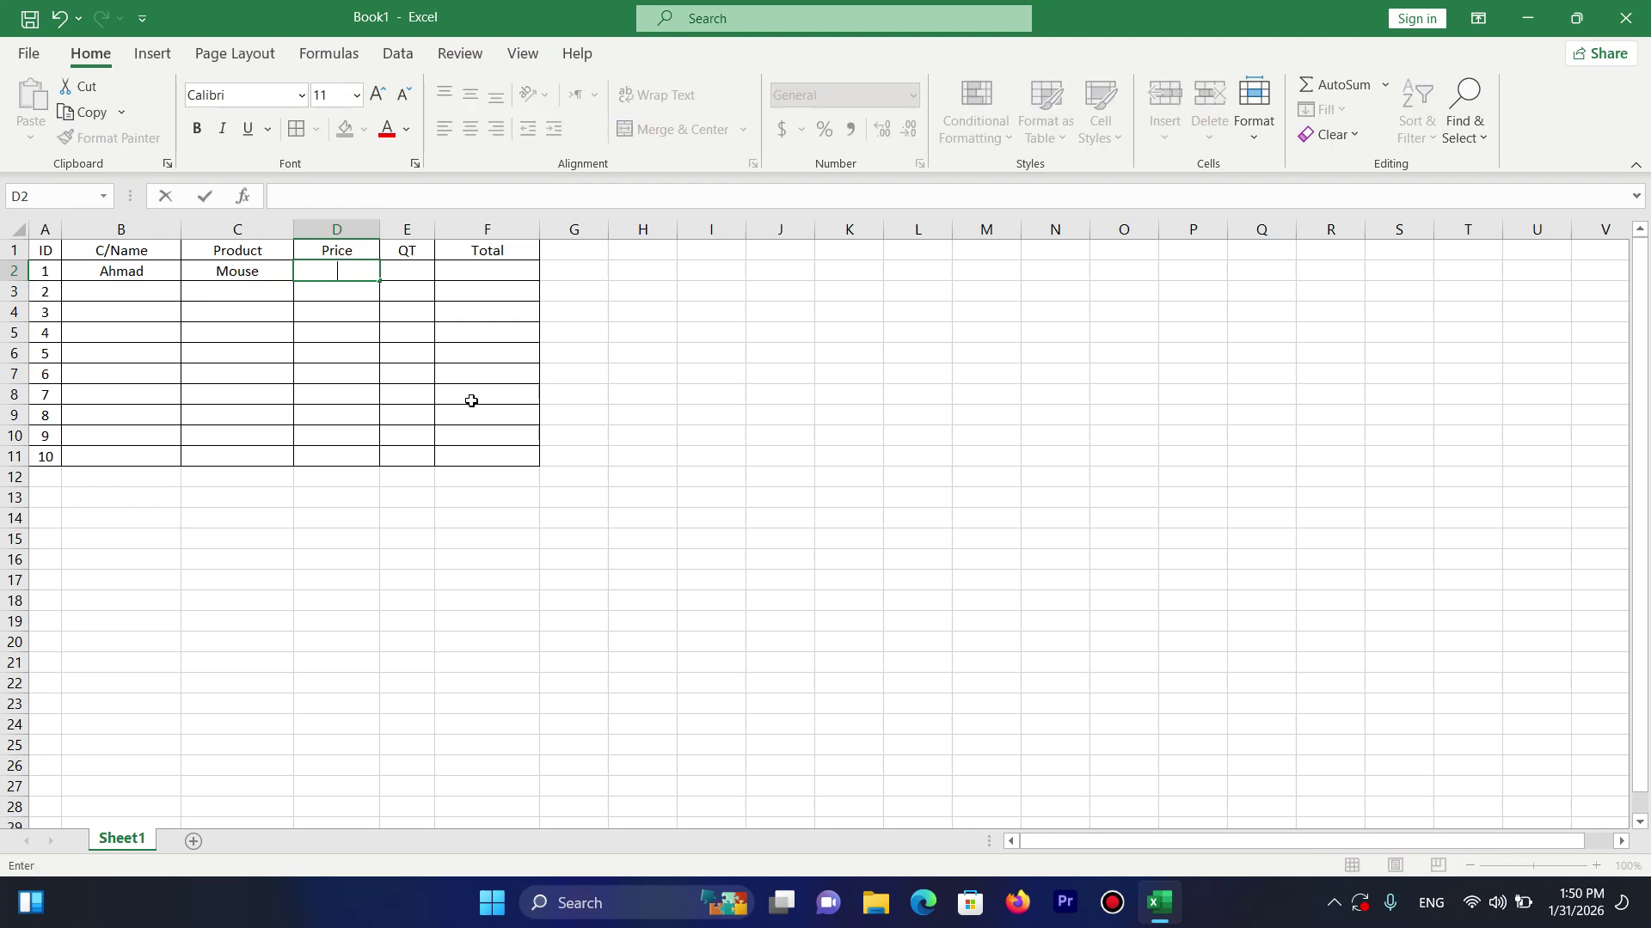
{"action": "type", "text": "500"}
{"action": "key", "text": "Tab"}
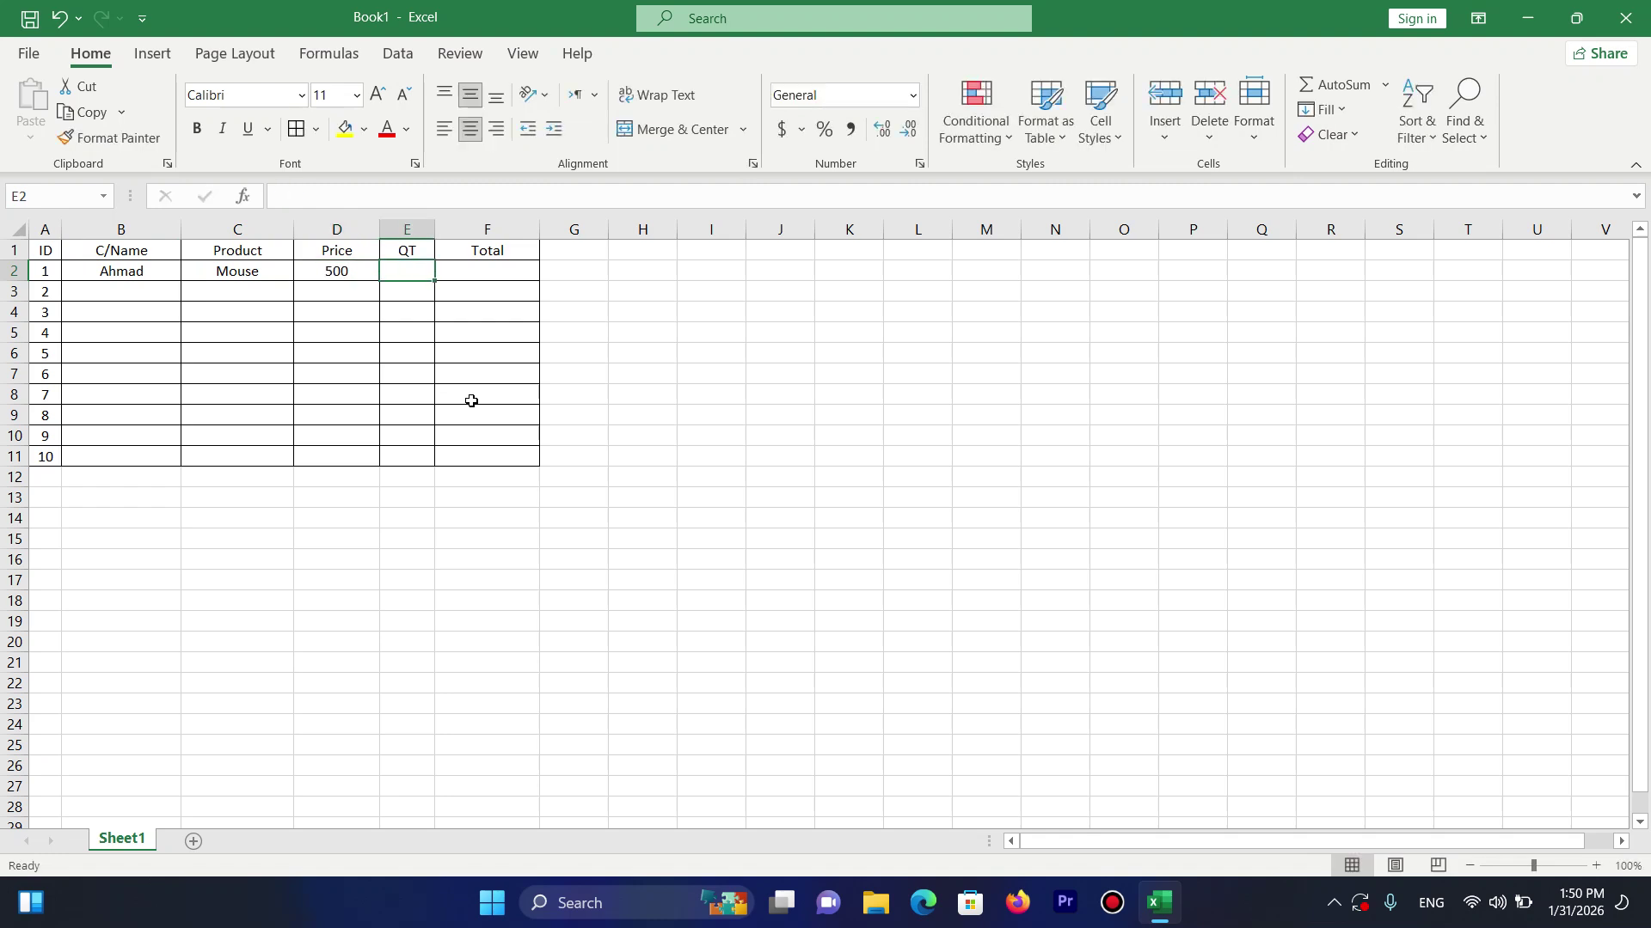
{"action": "type", "text": "2"}
{"action": "key", "text": "Tab"}
Enter =D2*E2 in F2 and fill it down to F11.
{"action": "type", "text": "="}
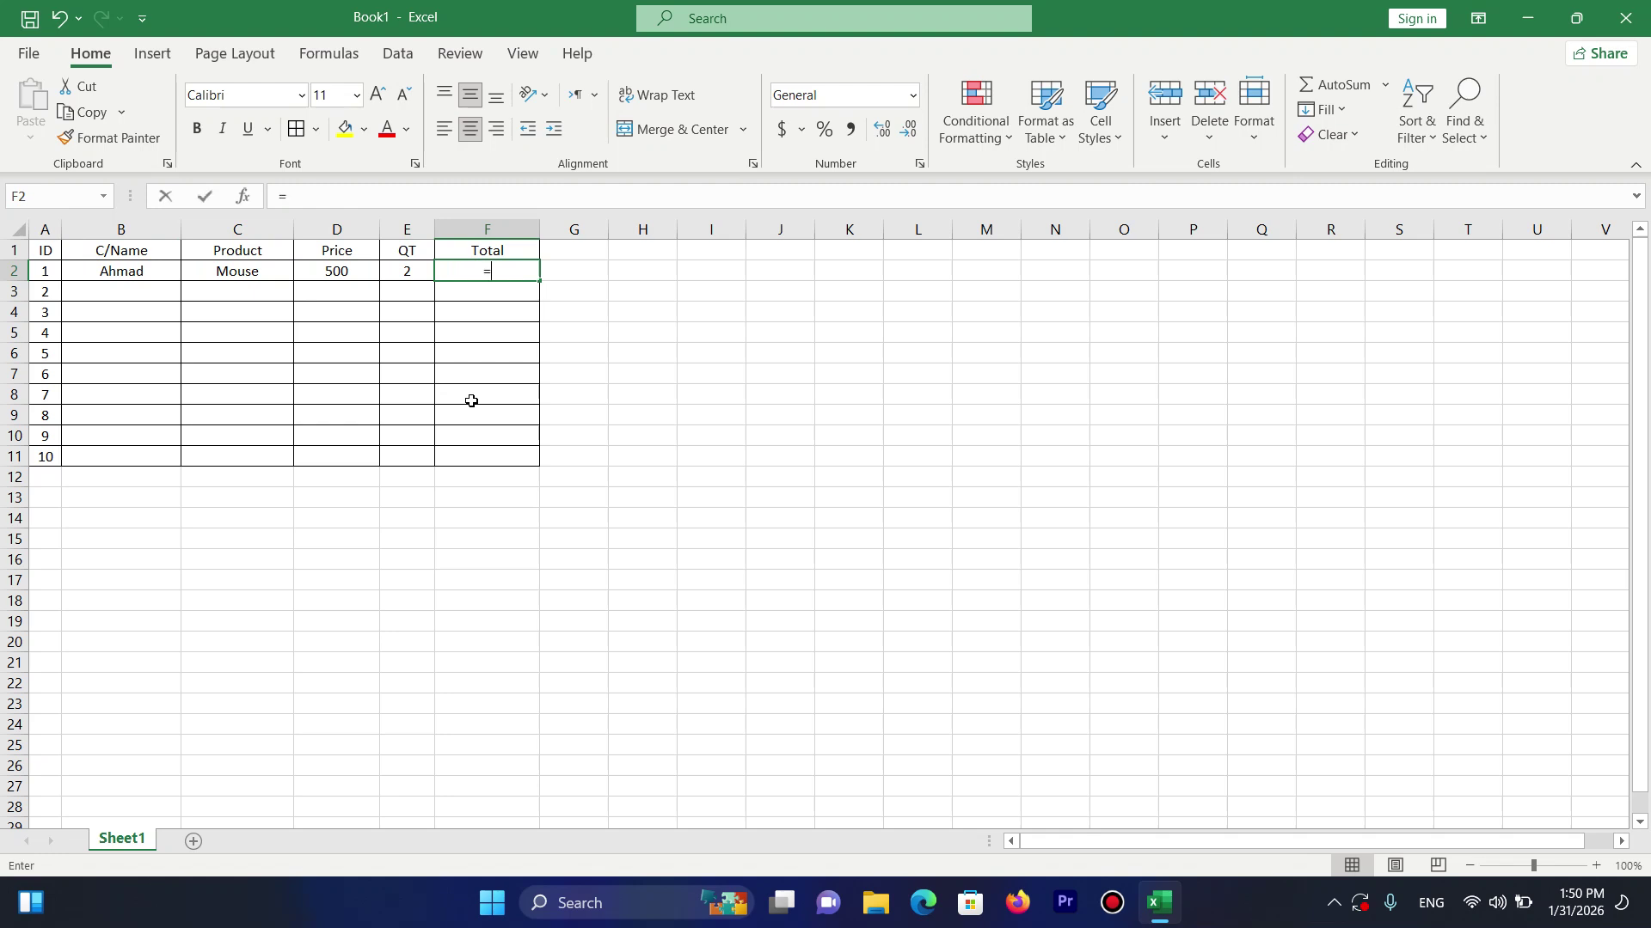
{"action": "left_click", "coordinate": [340, 271]}
{"action": "type", "text": "*"}
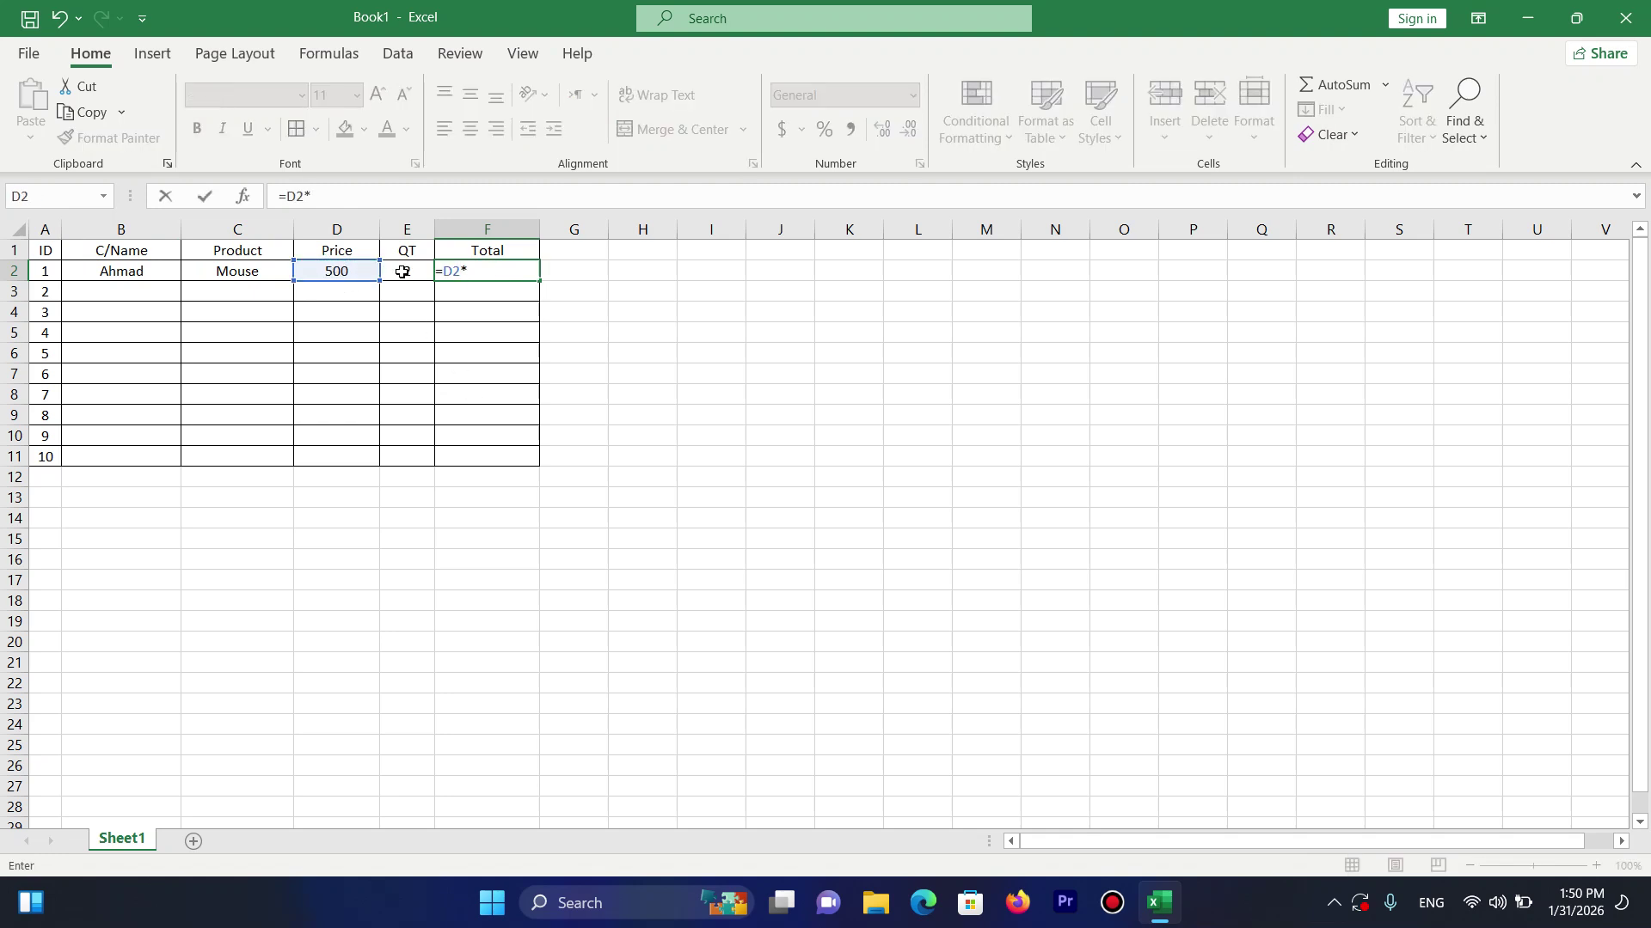
{"action": "left_click", "coordinate": [416, 273]}
{"action": "key", "text": "Return"}
{"action": "left_click", "coordinate": [514, 271]}
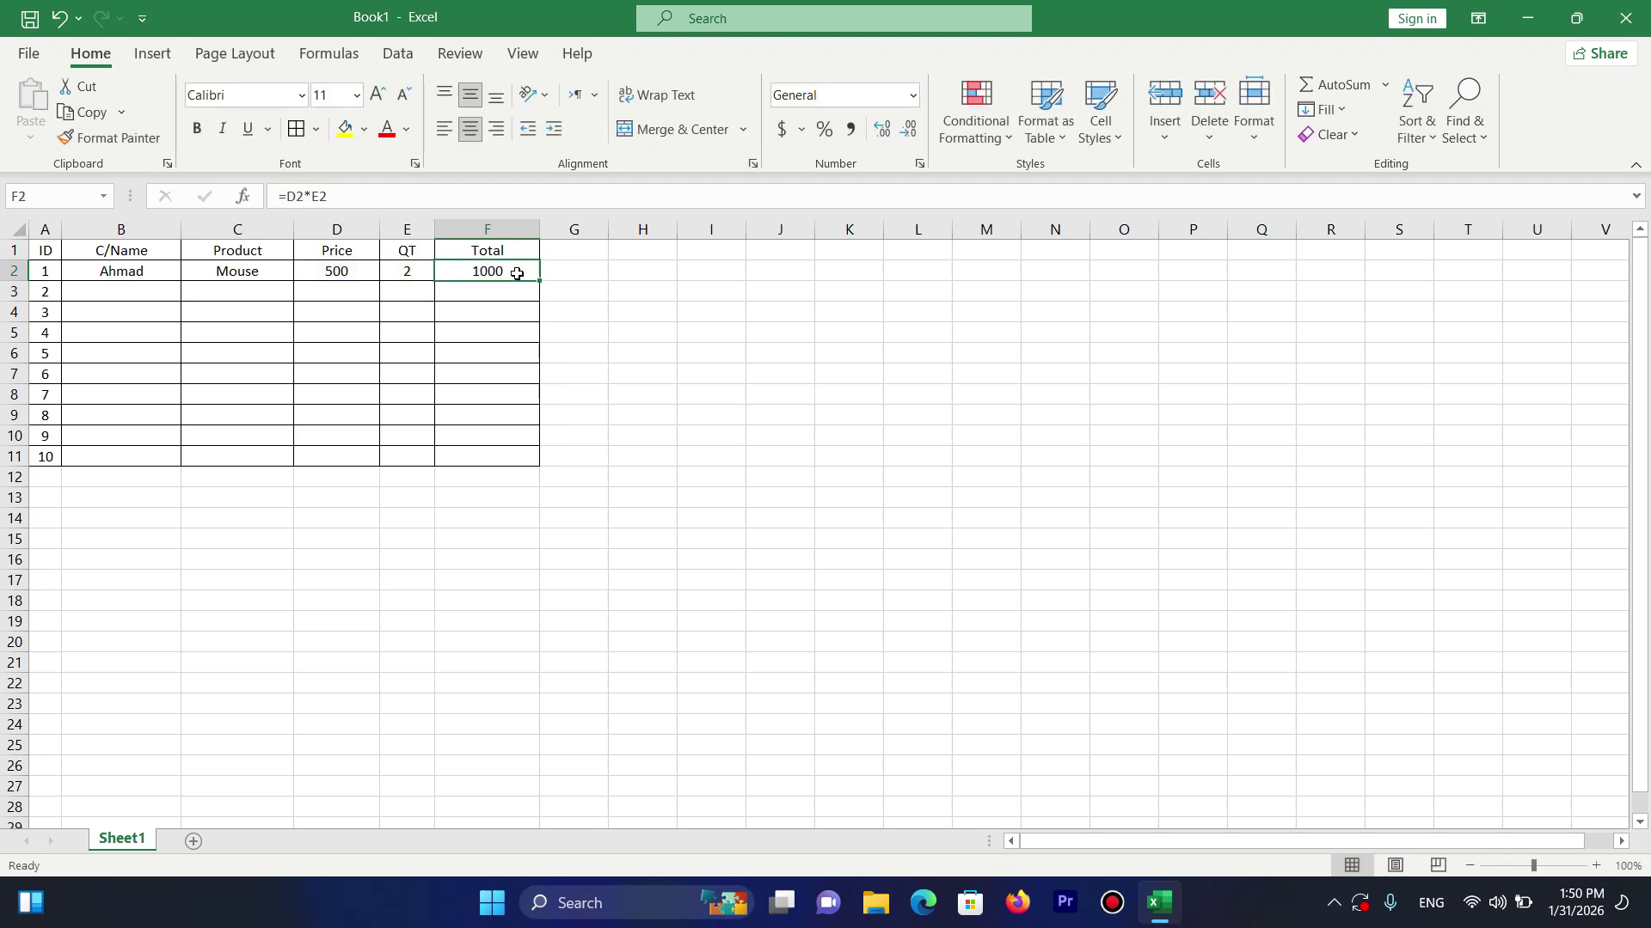
{"action": "left_click_drag", "start_coordinate": [538, 281], "coordinate": [543, 469]}
{"action": "left_click_drag", "start_coordinate": [16, 251], "coordinate": [473, 259]}
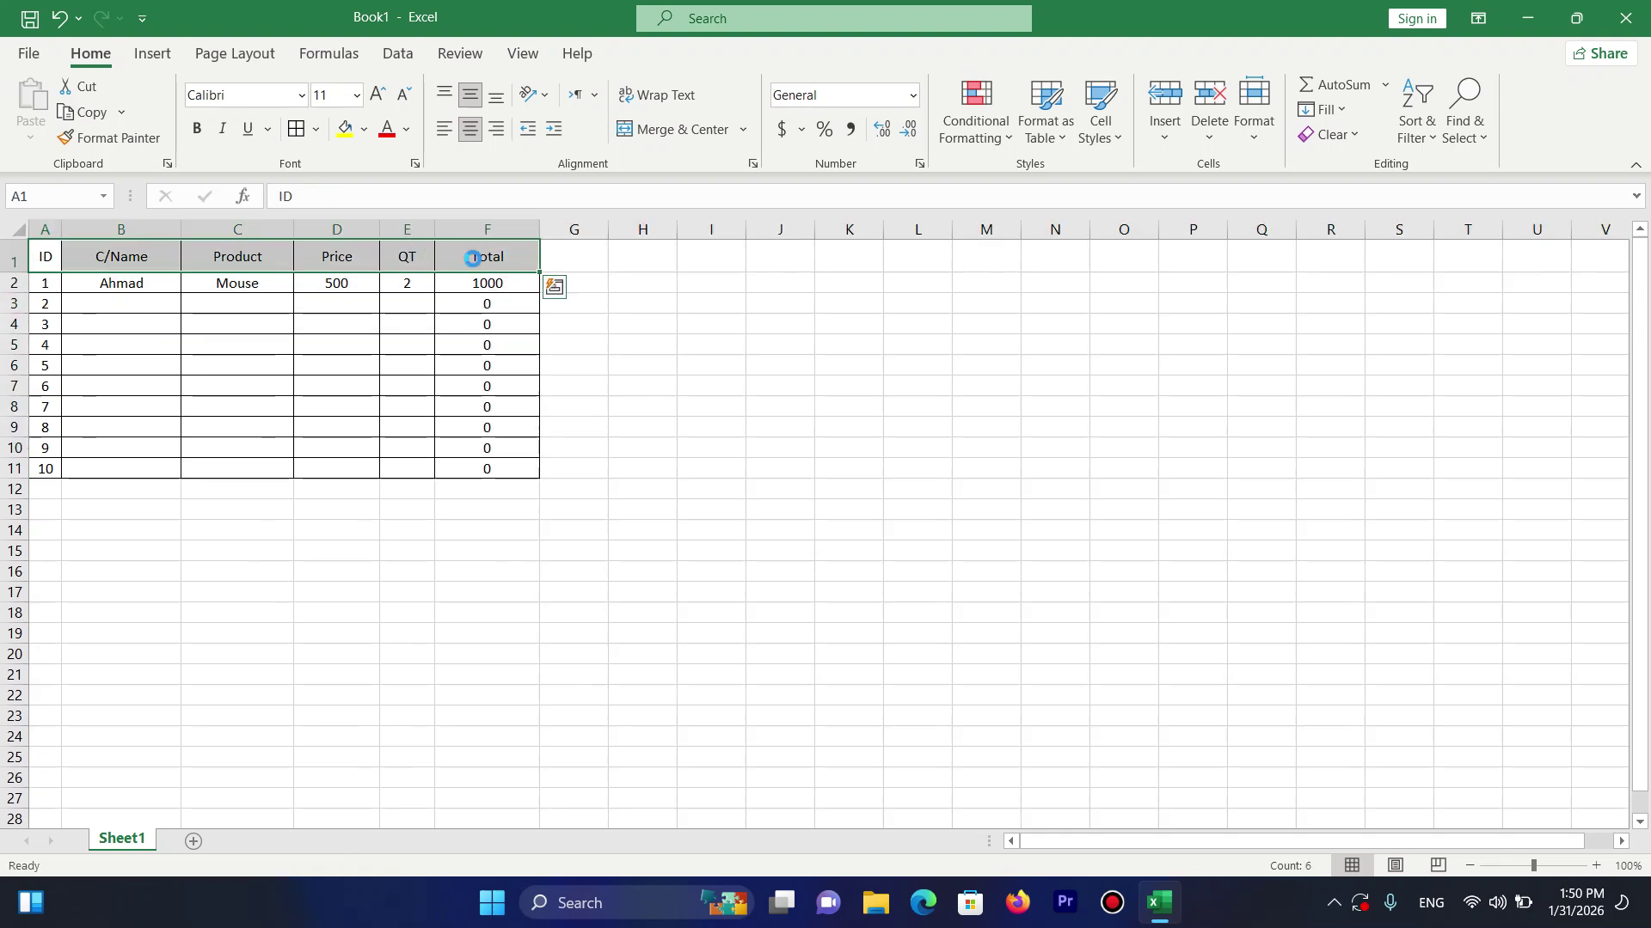
{"action": "key", "text": "ctrl+b"}
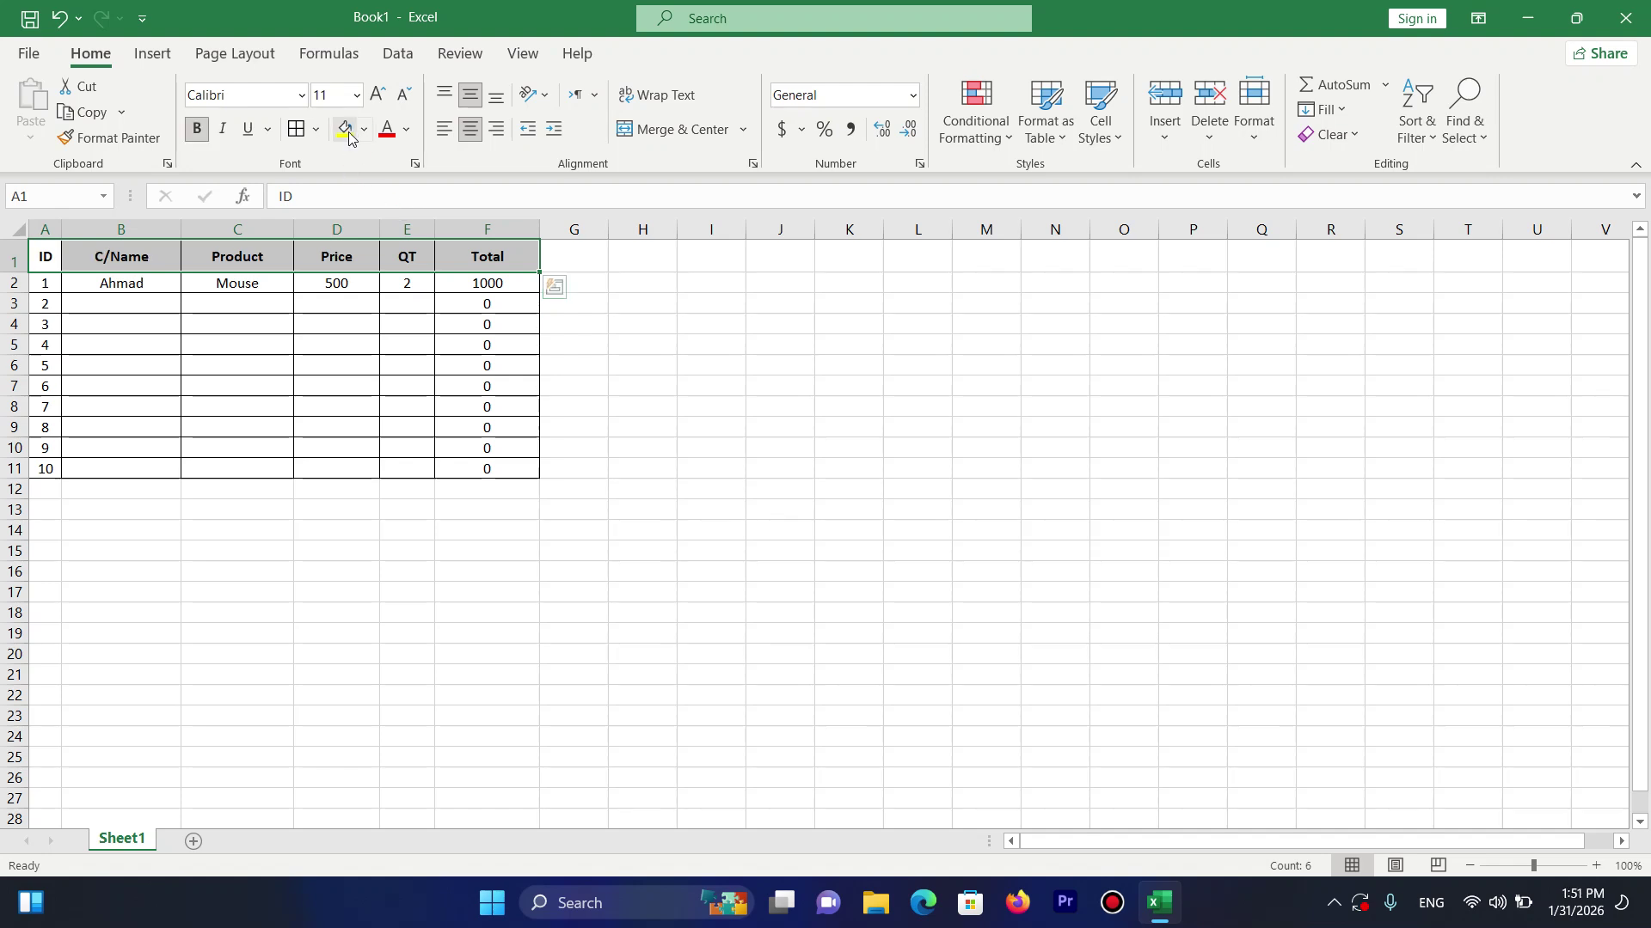
{"action": "left_click", "coordinate": [348, 133]}
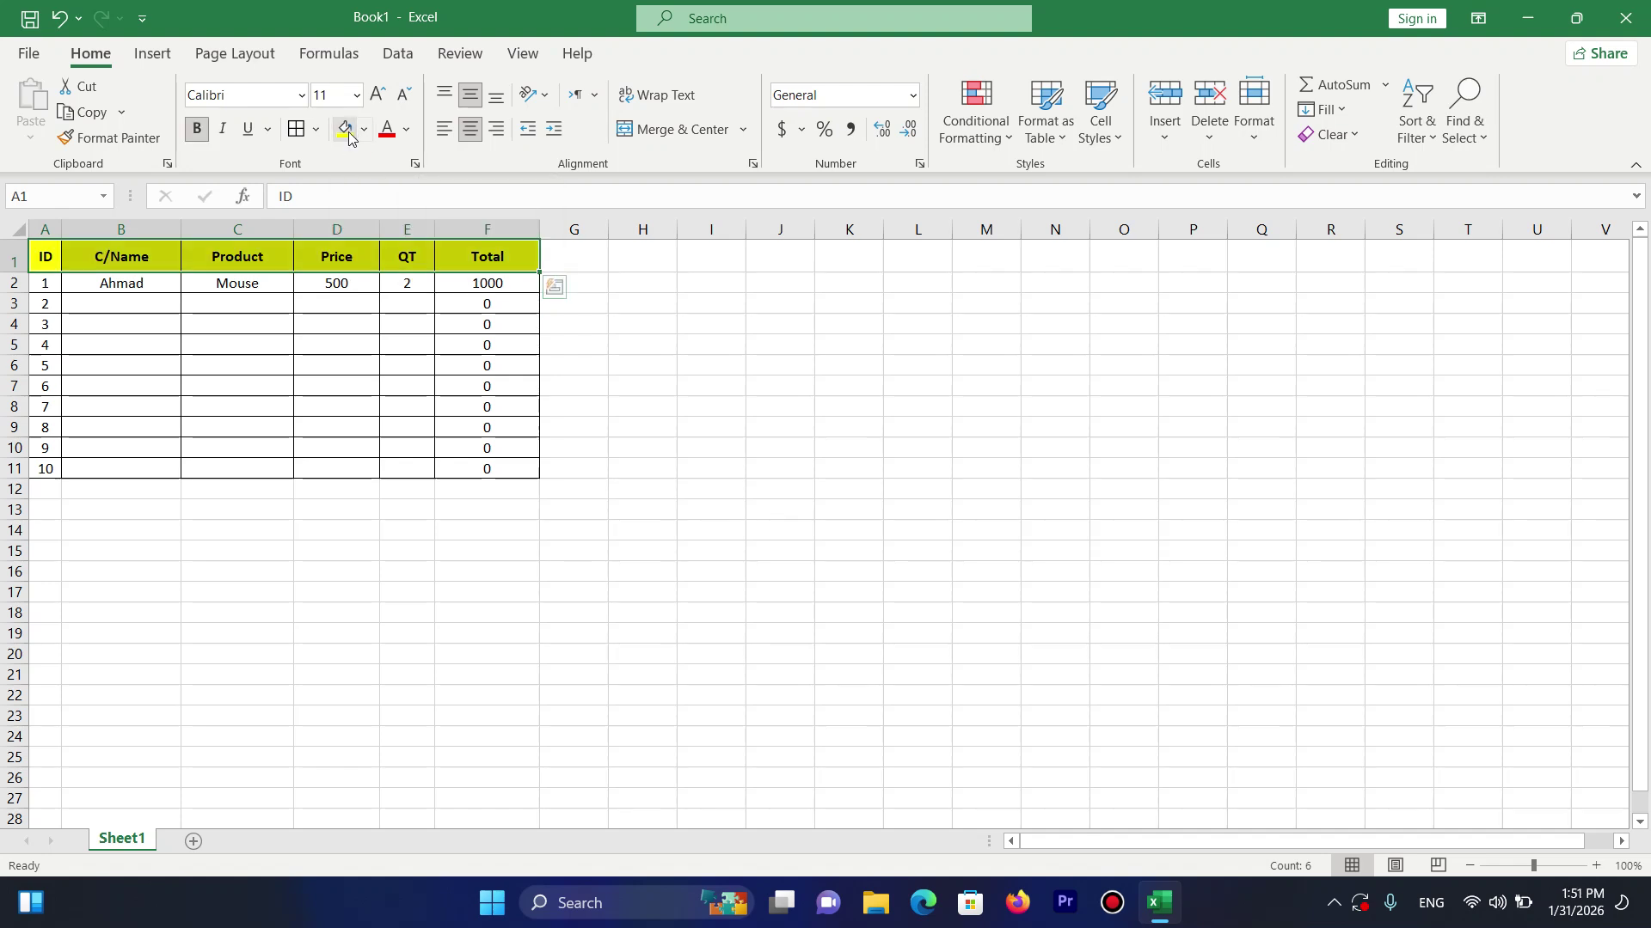
{"action": "left_click", "coordinate": [140, 282]}
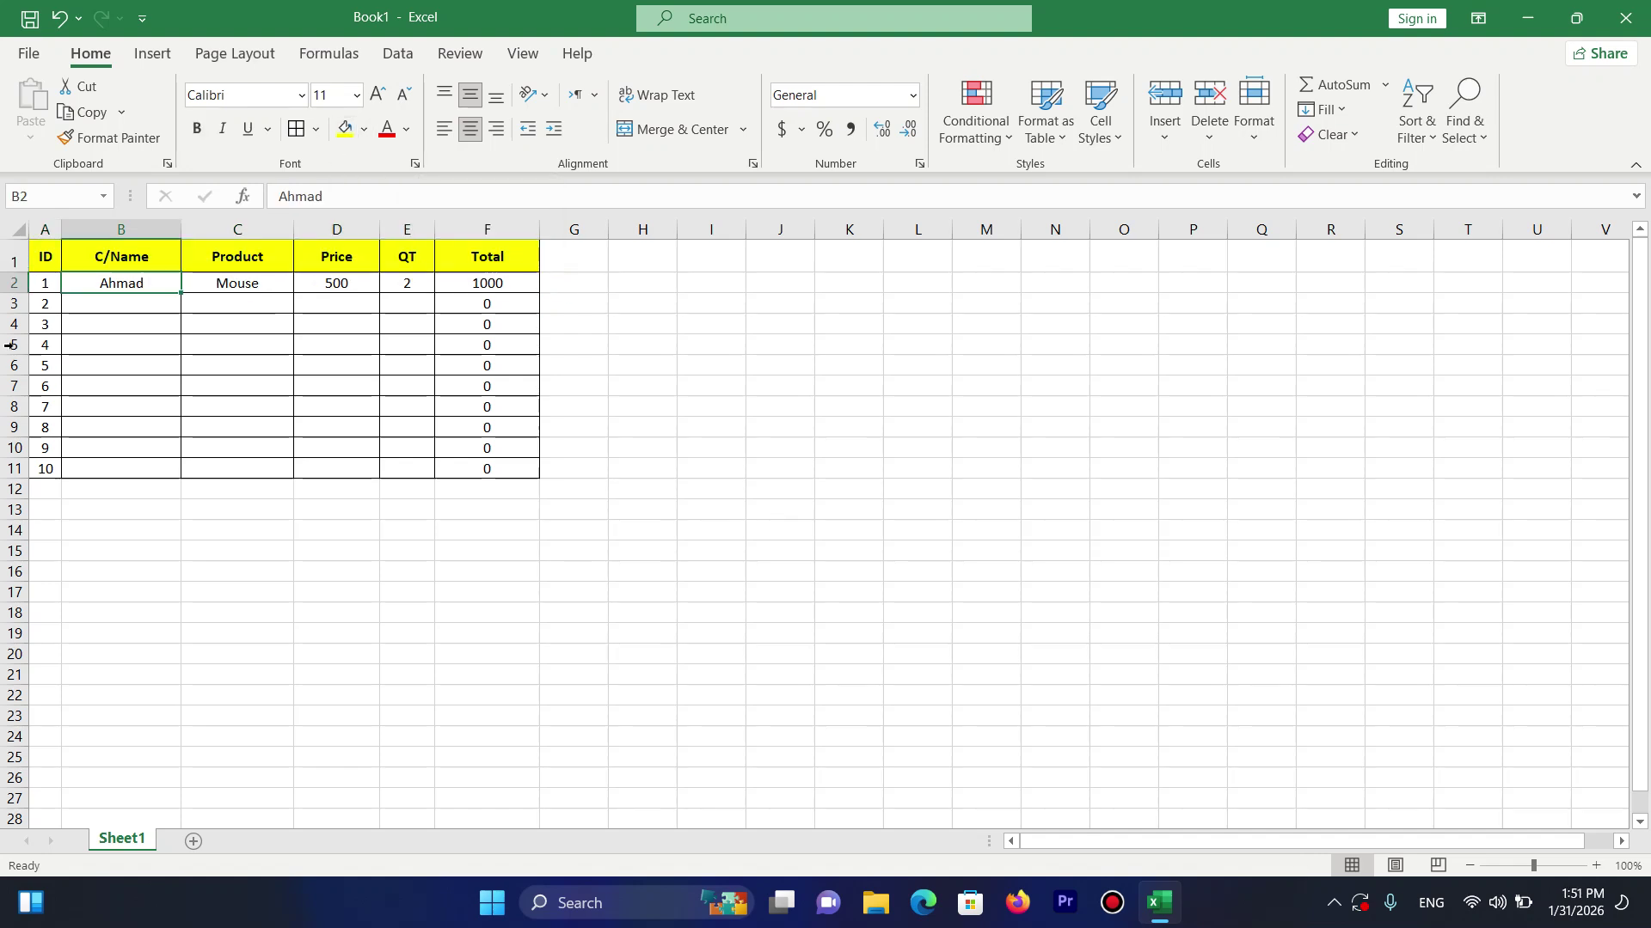
{"action": "left_click", "coordinate": [1183, 144]}
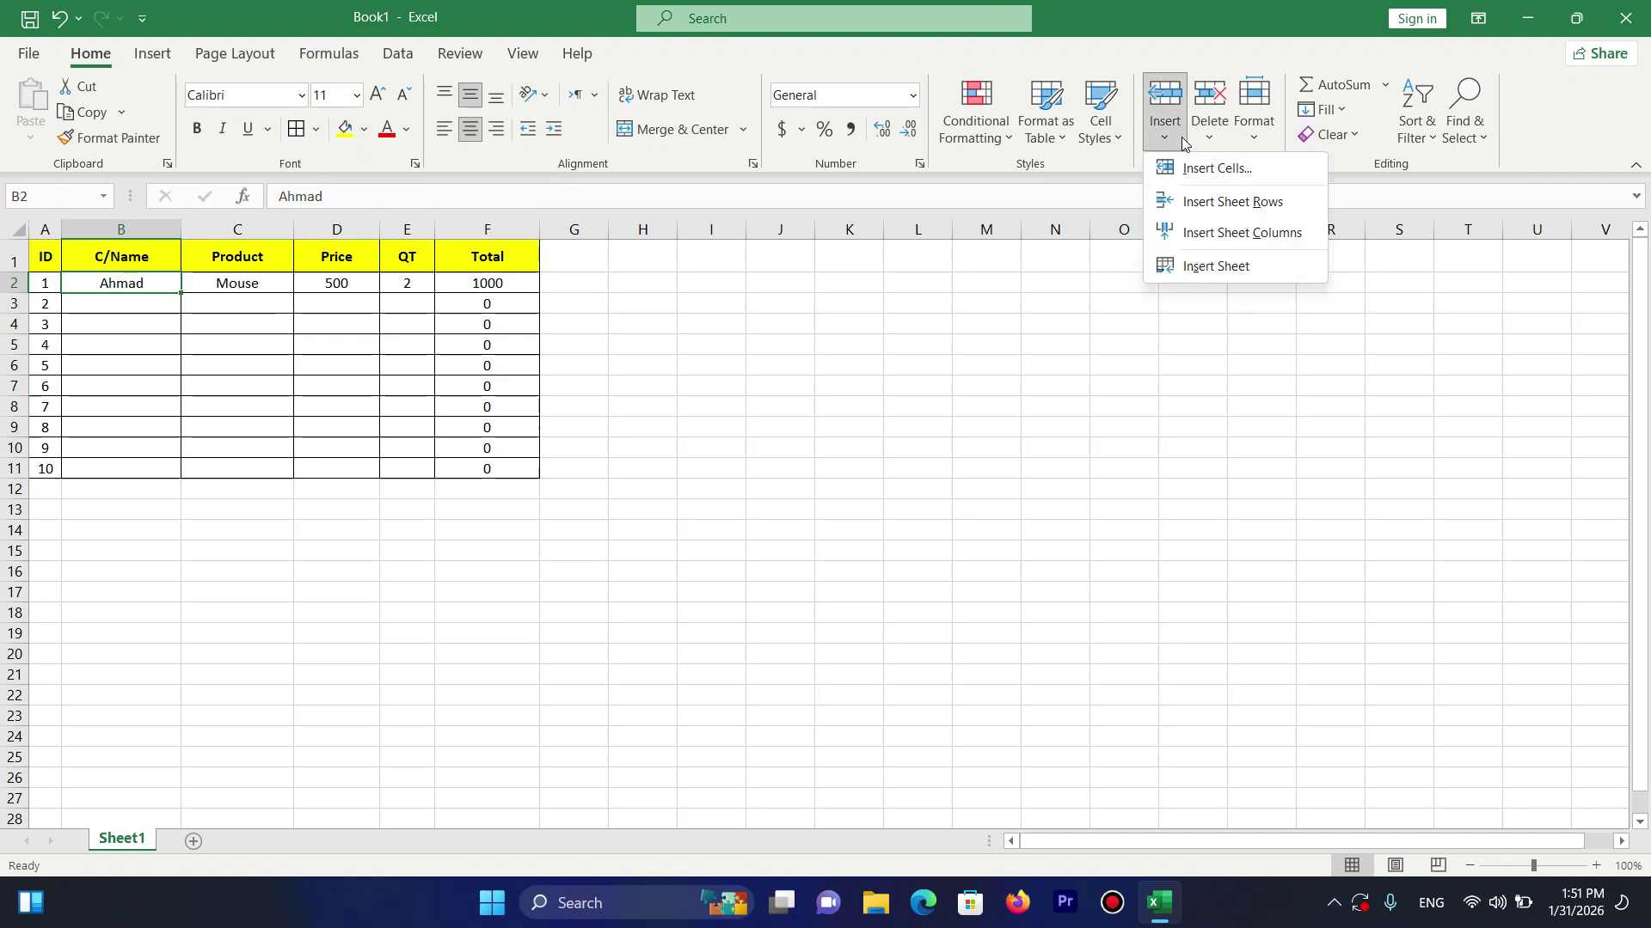
{"action": "left_click", "coordinate": [1238, 172]}
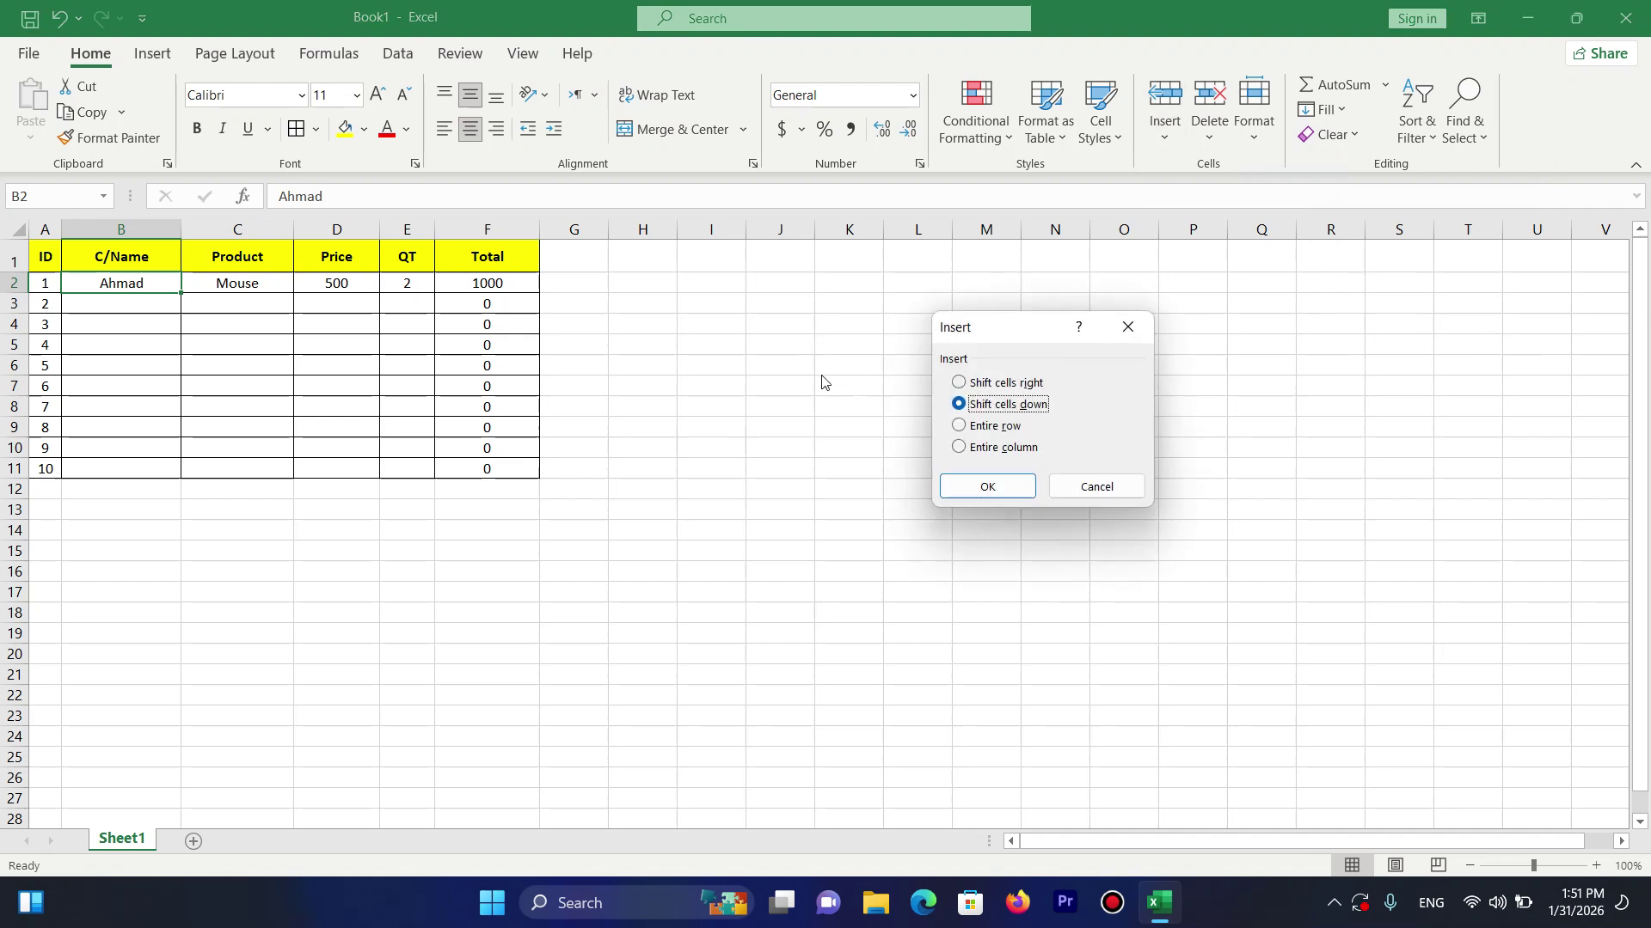
{"action": "left_click", "coordinate": [996, 489]}
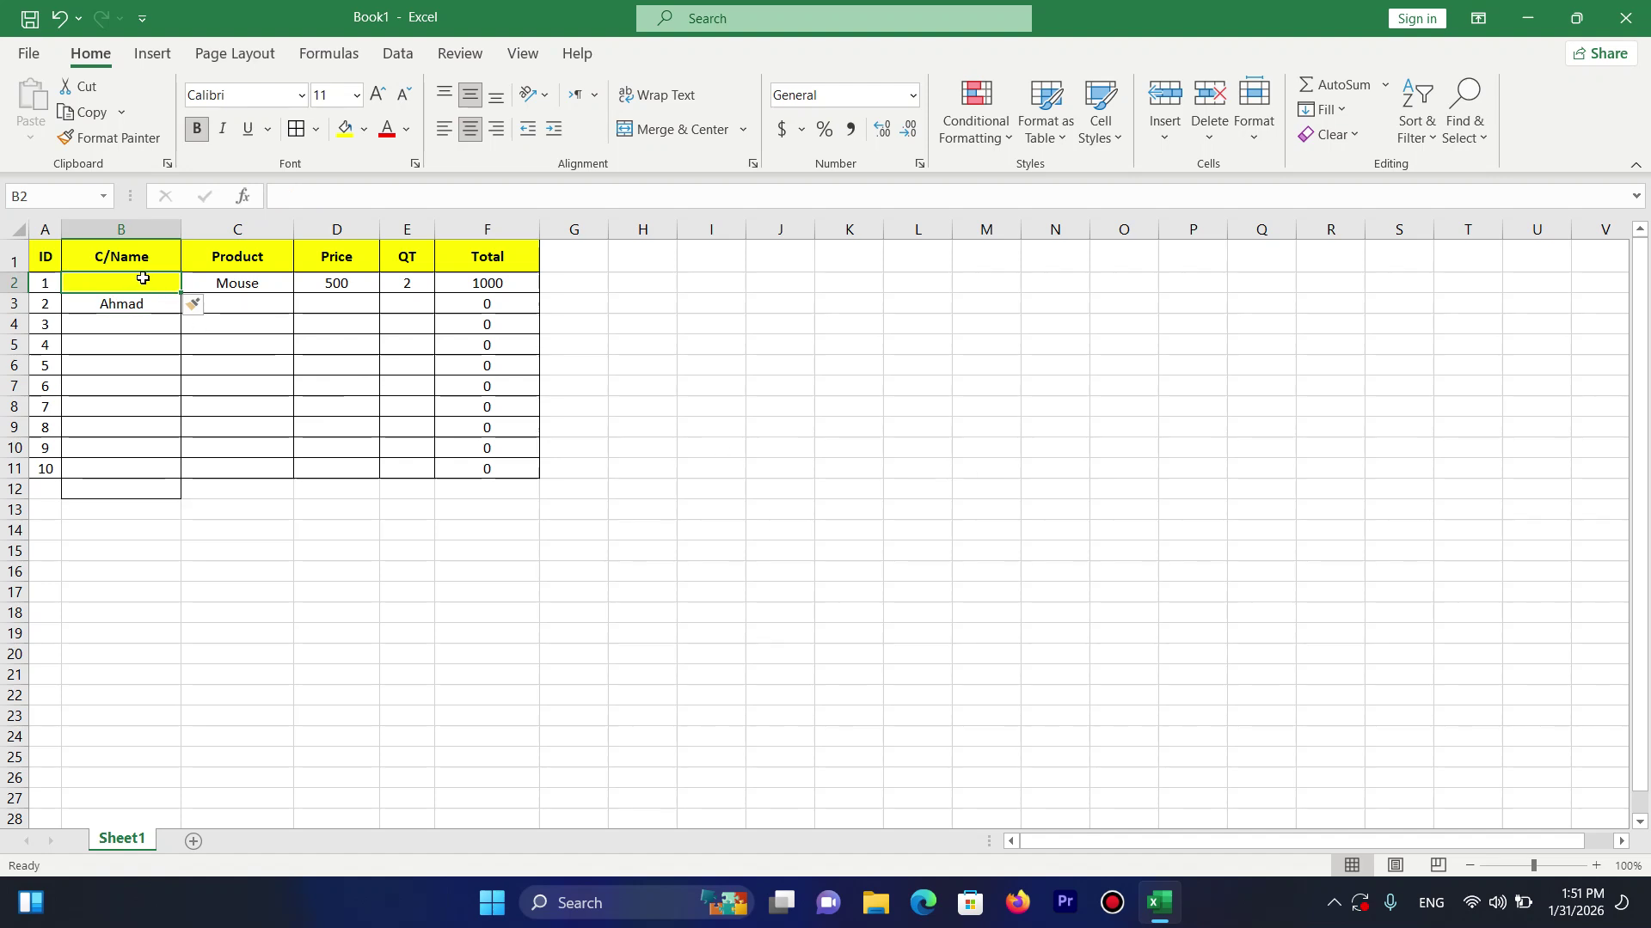
{"action": "key", "text": "ctrl+z"}
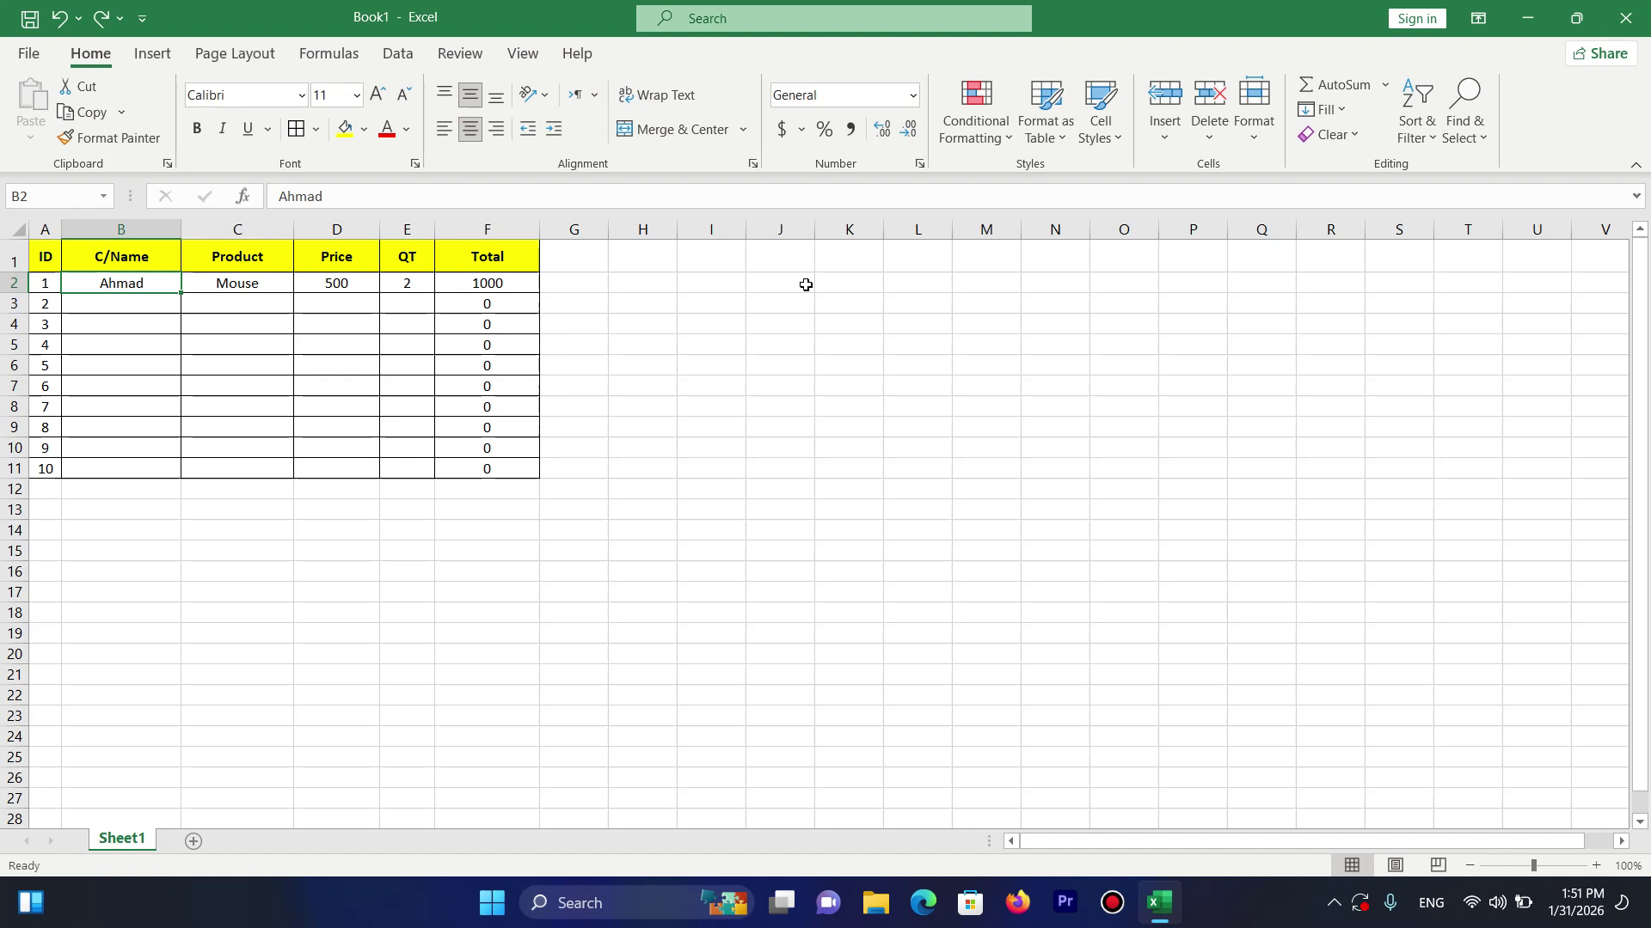
Insert a sheet row above the first entry, then undo it.
{"action": "left_click", "coordinate": [1165, 121]}
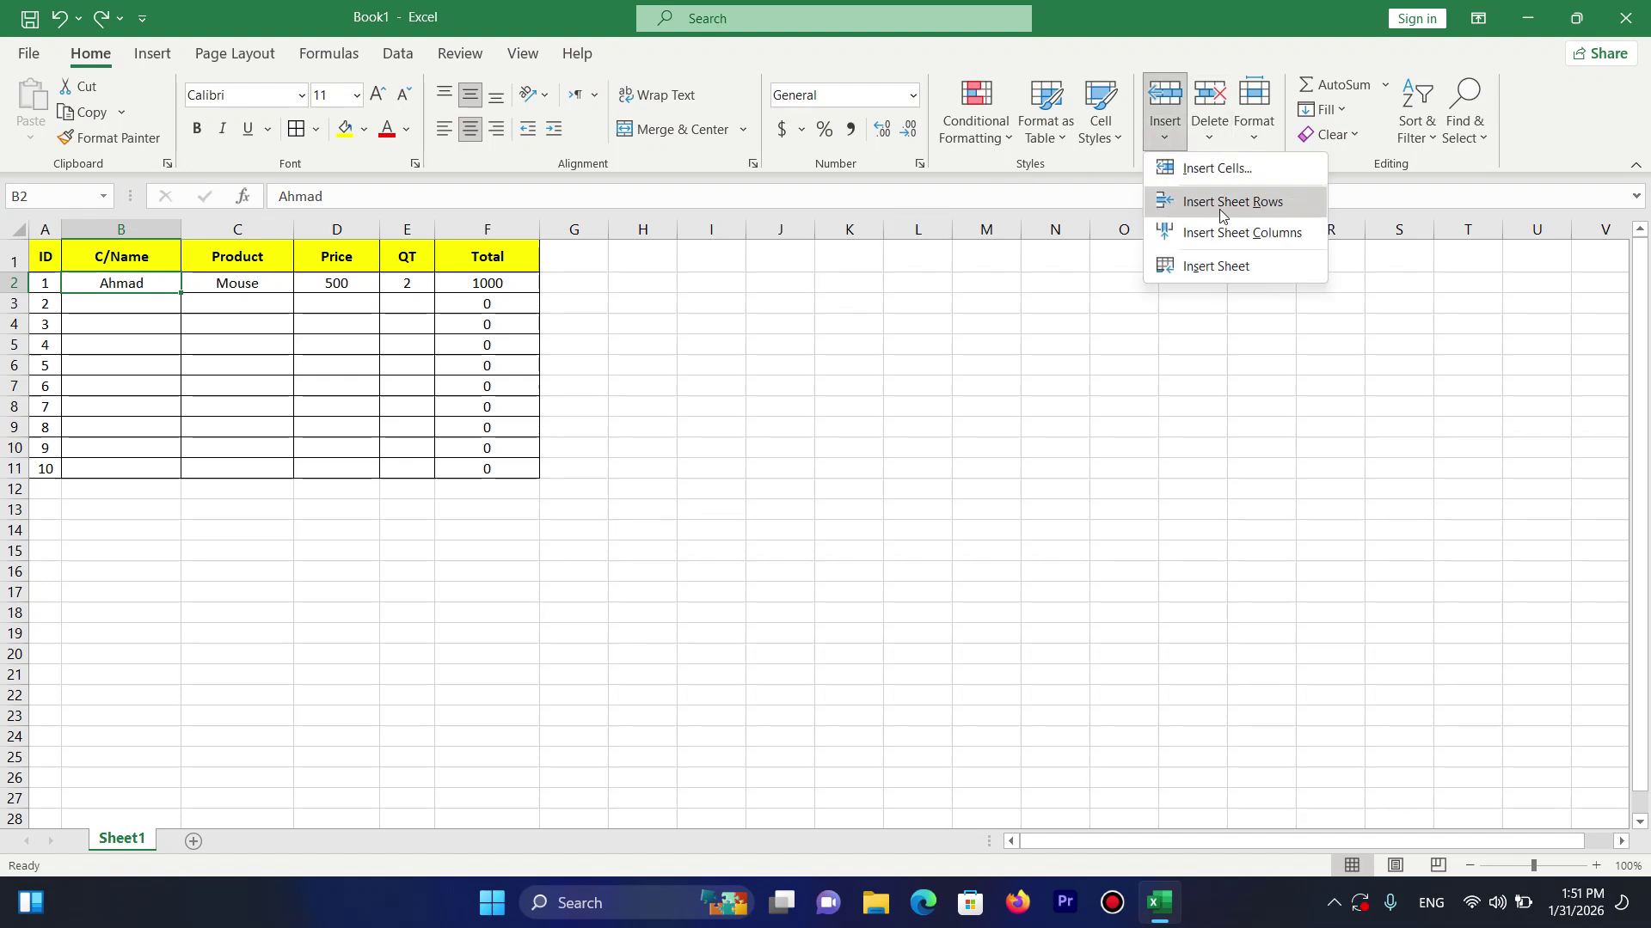
{"action": "left_click", "coordinate": [1221, 211]}
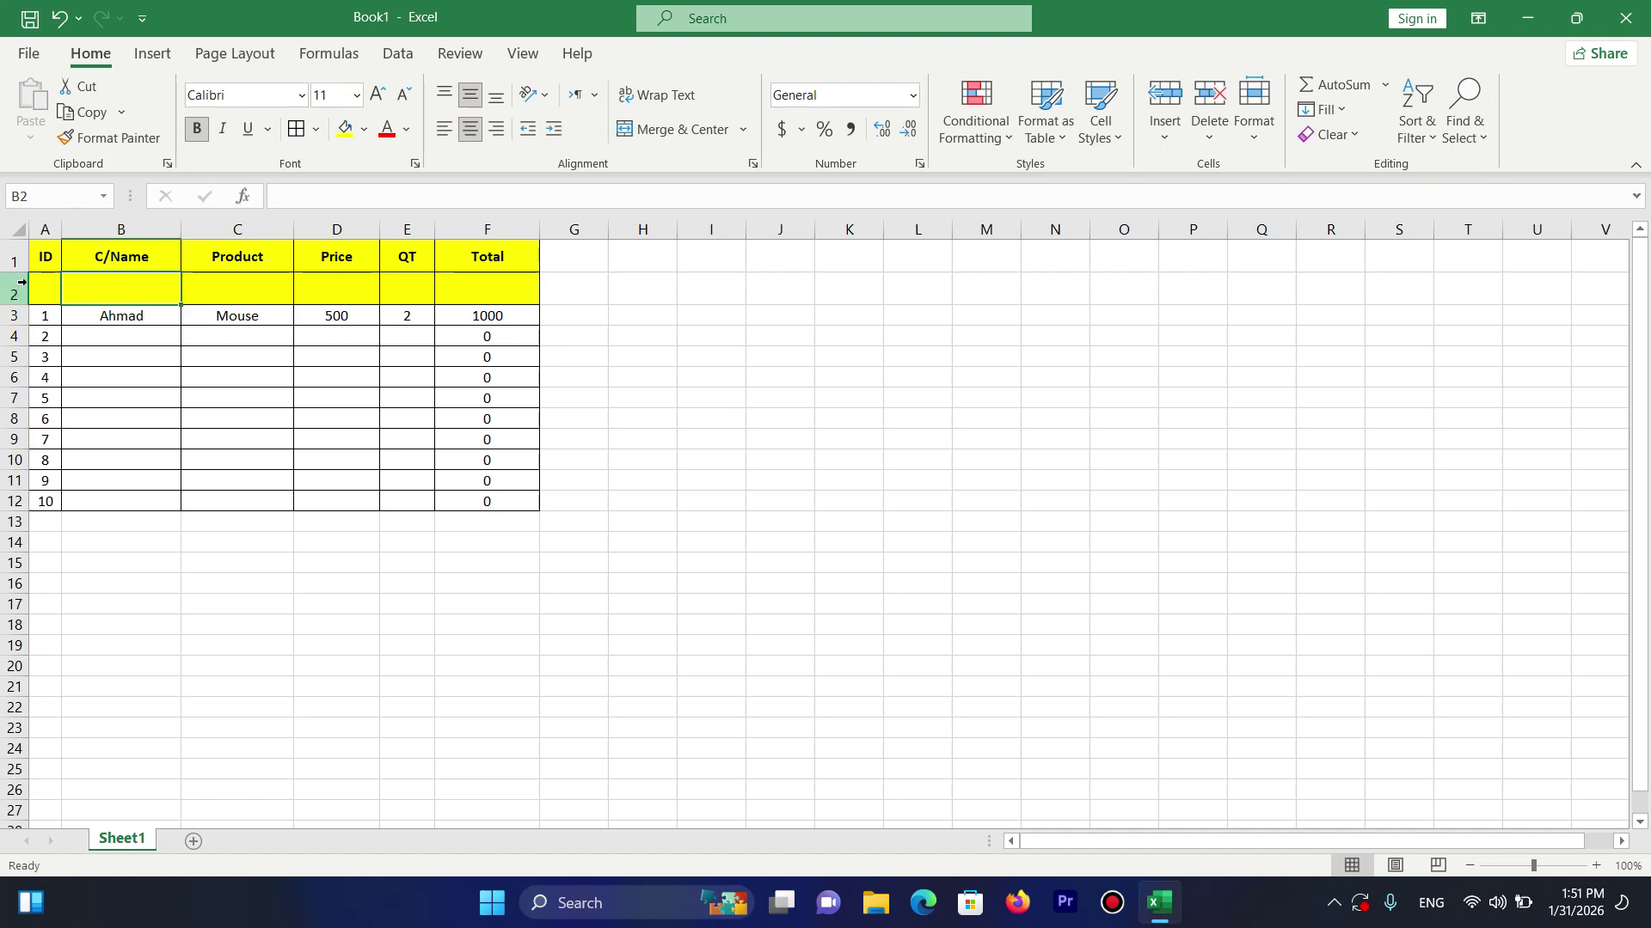
{"action": "key", "text": "ctrl+z"}
Fill B3:E3 with a customer name, Keyboard, price 1000 and quantity 3.
{"action": "left_click", "coordinate": [123, 302]}
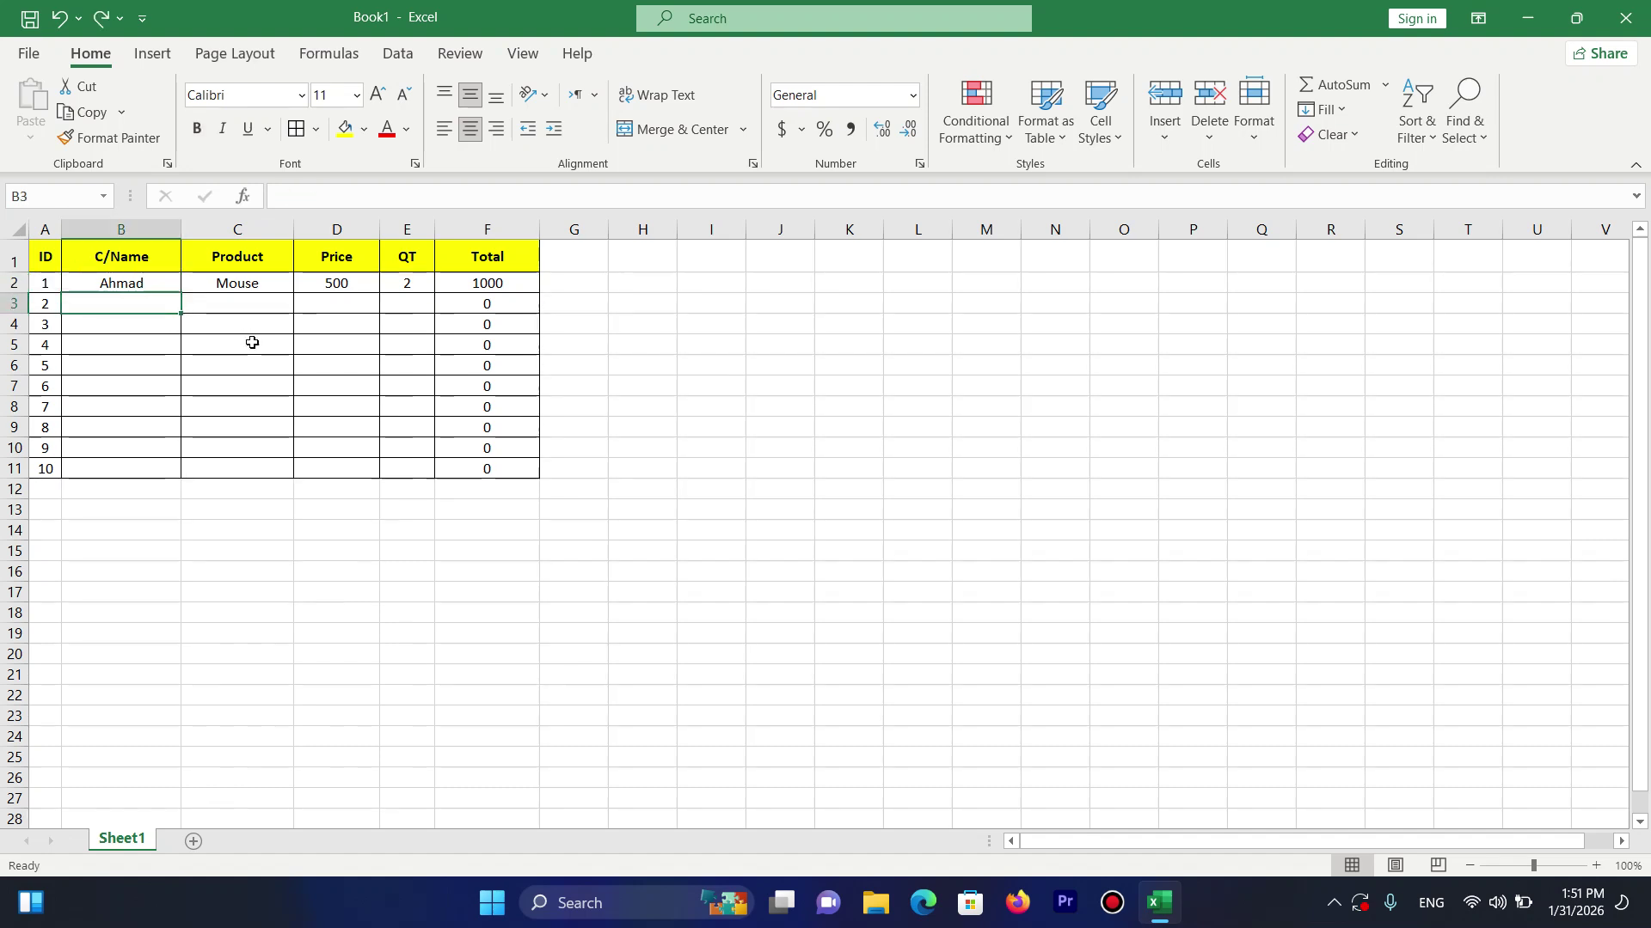
{"action": "type", "text": "Isamil"}
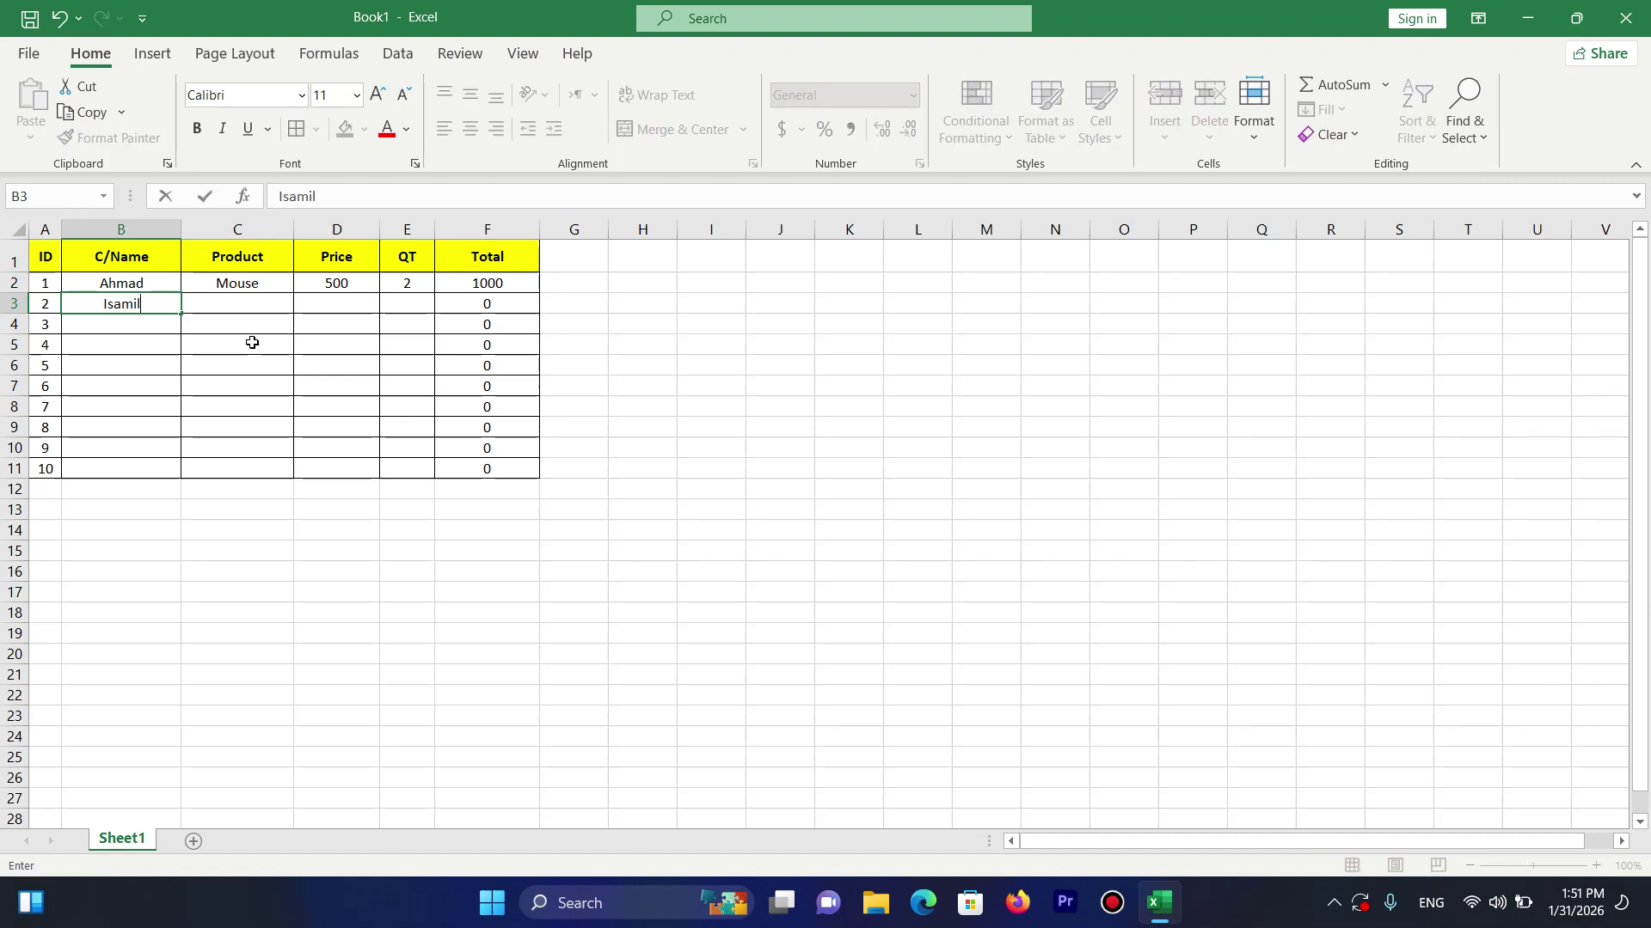
{"action": "key", "text": "Tab"}
{"action": "type", "text": "Key"}
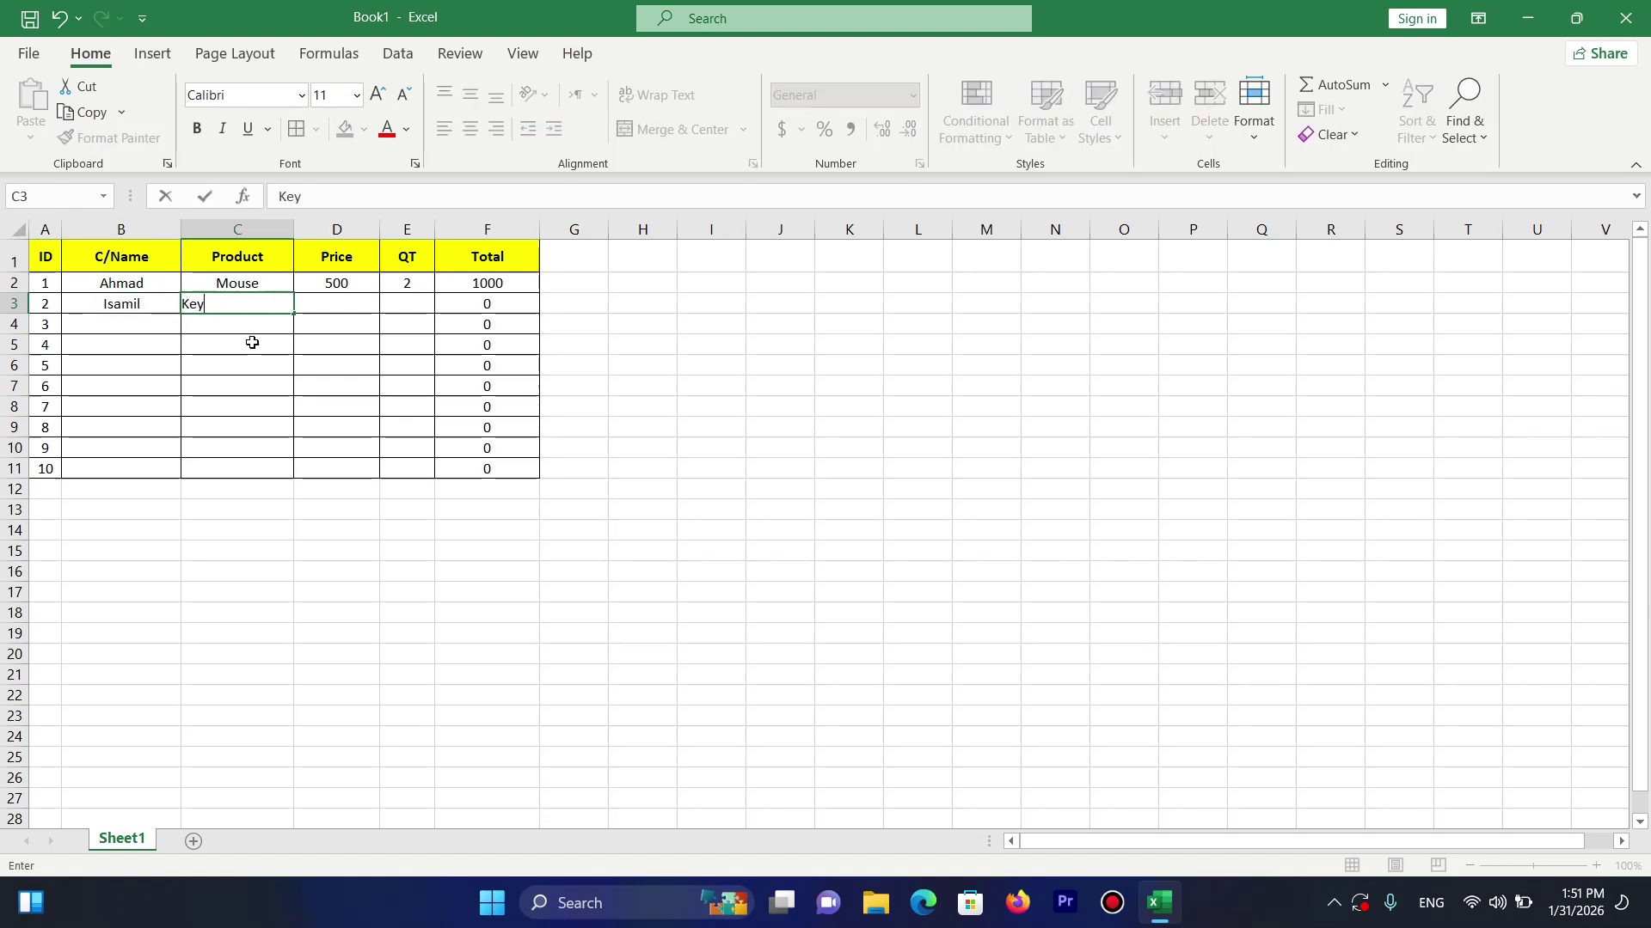
{"action": "key", "text": "Tab"}
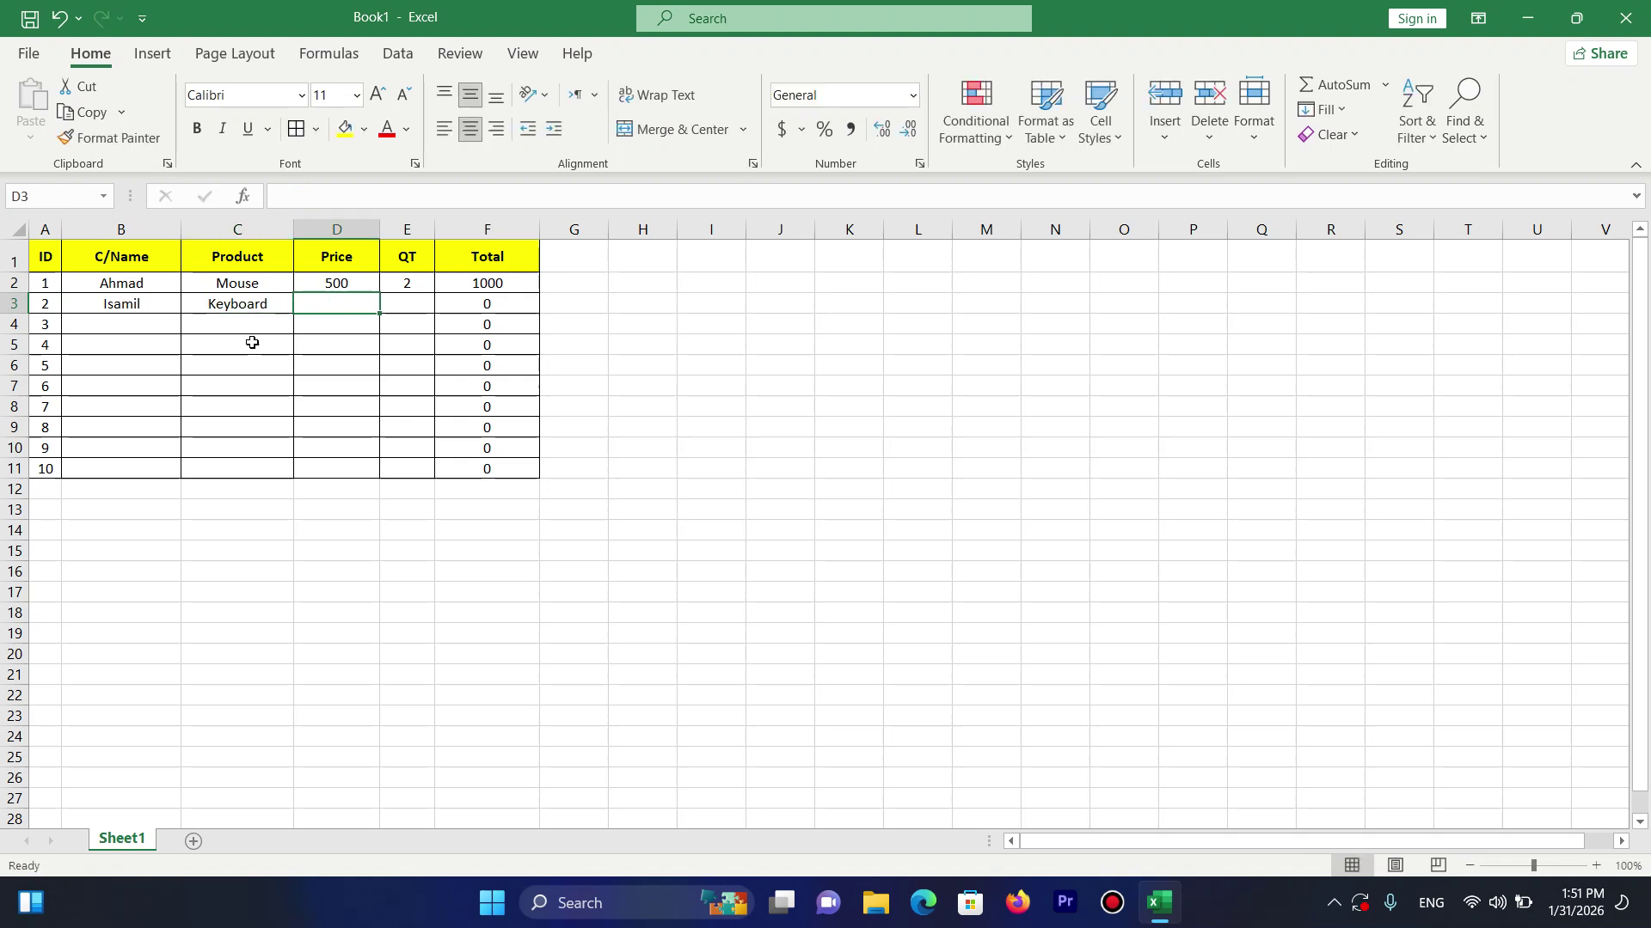
{"action": "type", "text": "1000"}
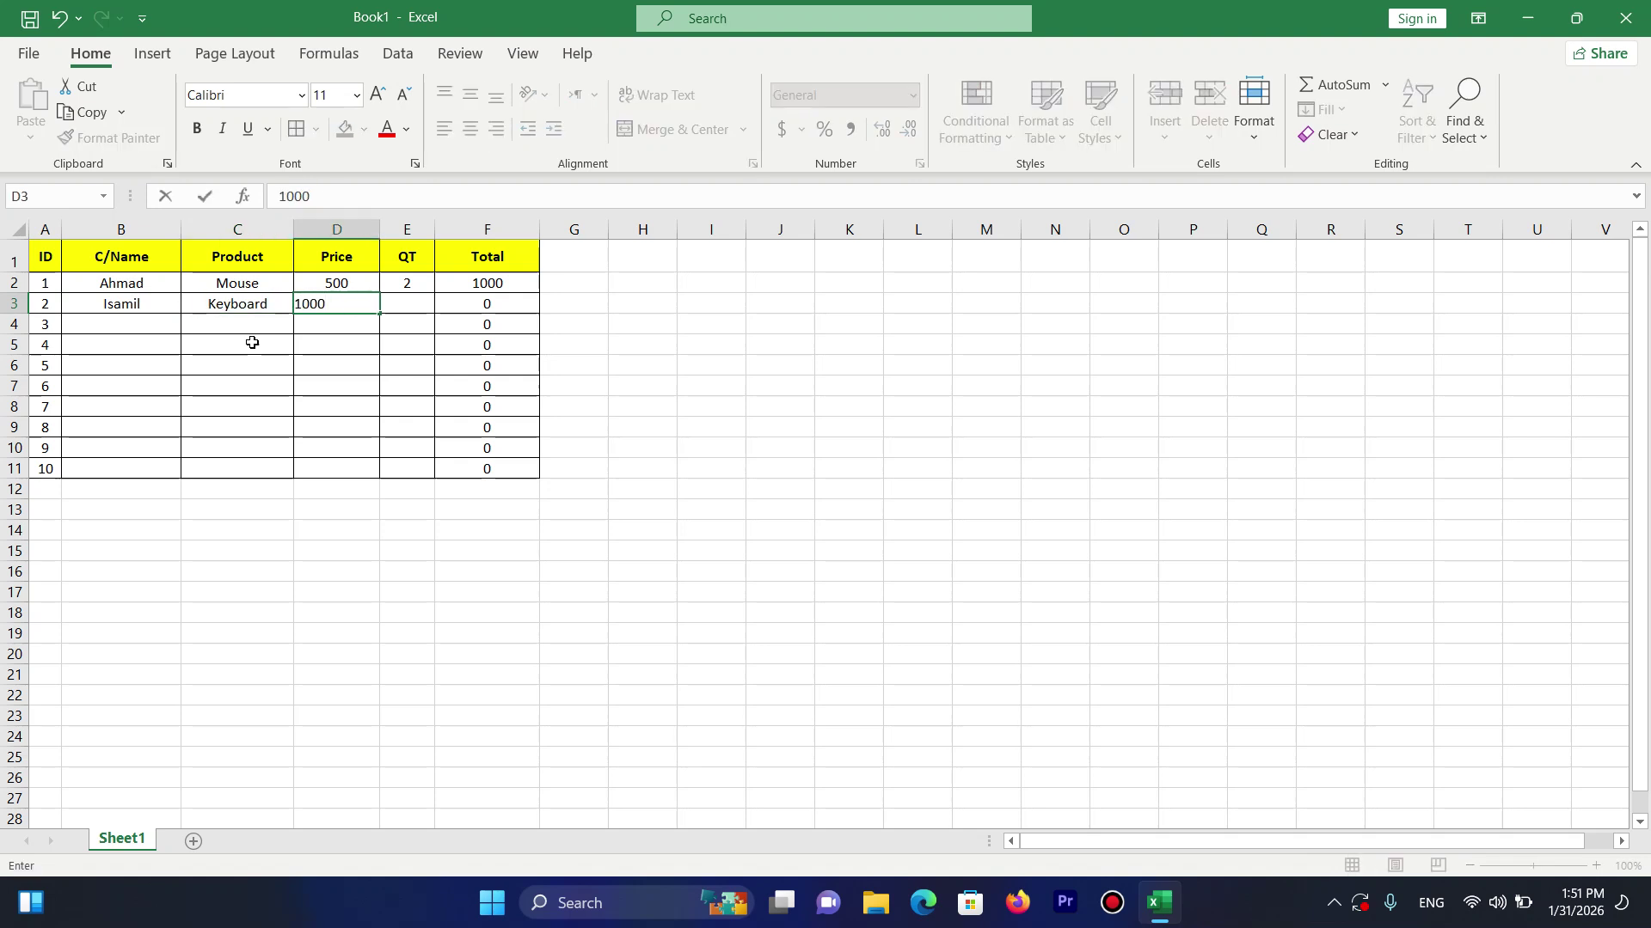
{"action": "key", "text": "Tab"}
{"action": "type", "text": "3"}
{"action": "key", "text": "Tab"}
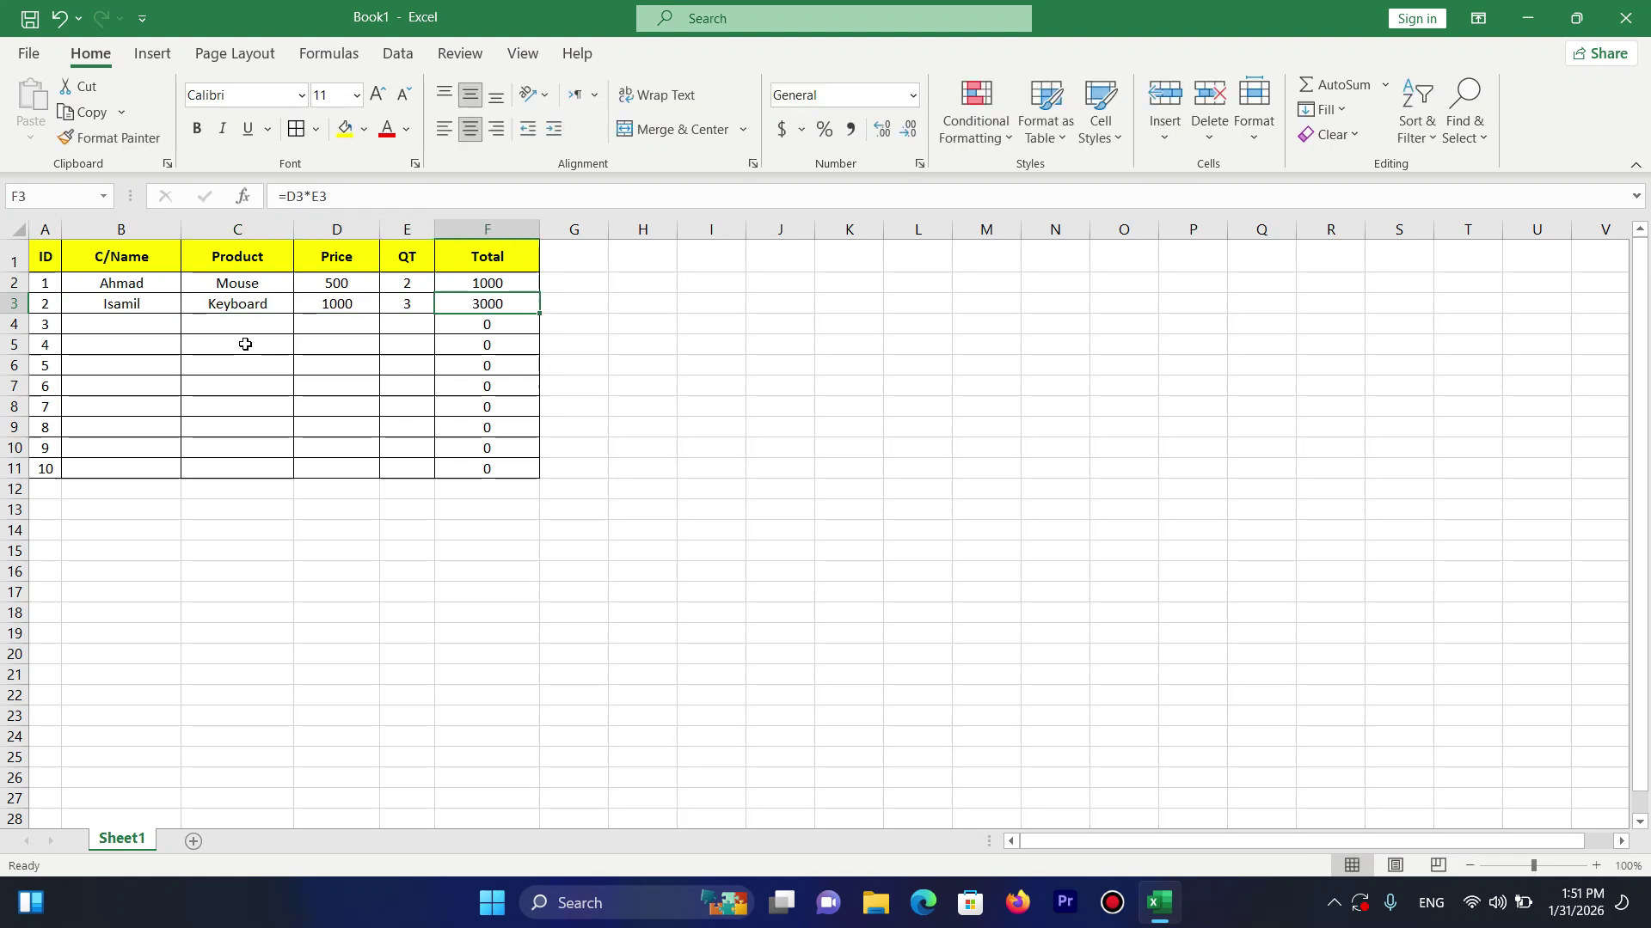
{"action": "left_click", "coordinate": [139, 301]}
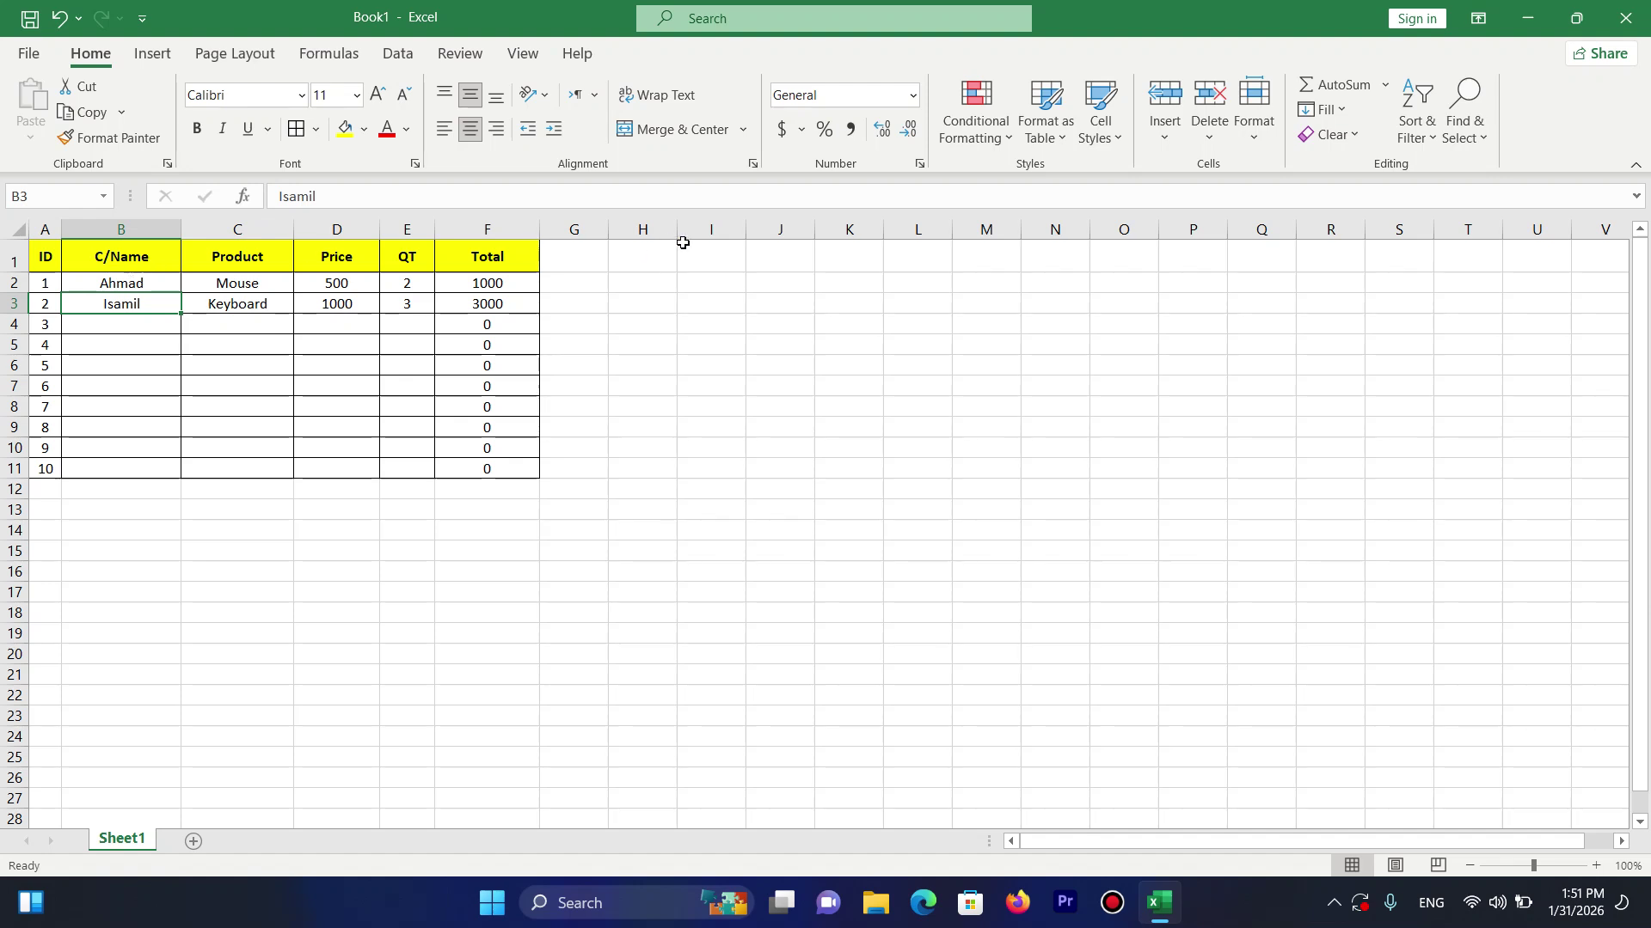
Insert a blank row above the Keyboard entry, undo it, and bring back the Insert options.
{"action": "left_click", "coordinate": [1165, 136]}
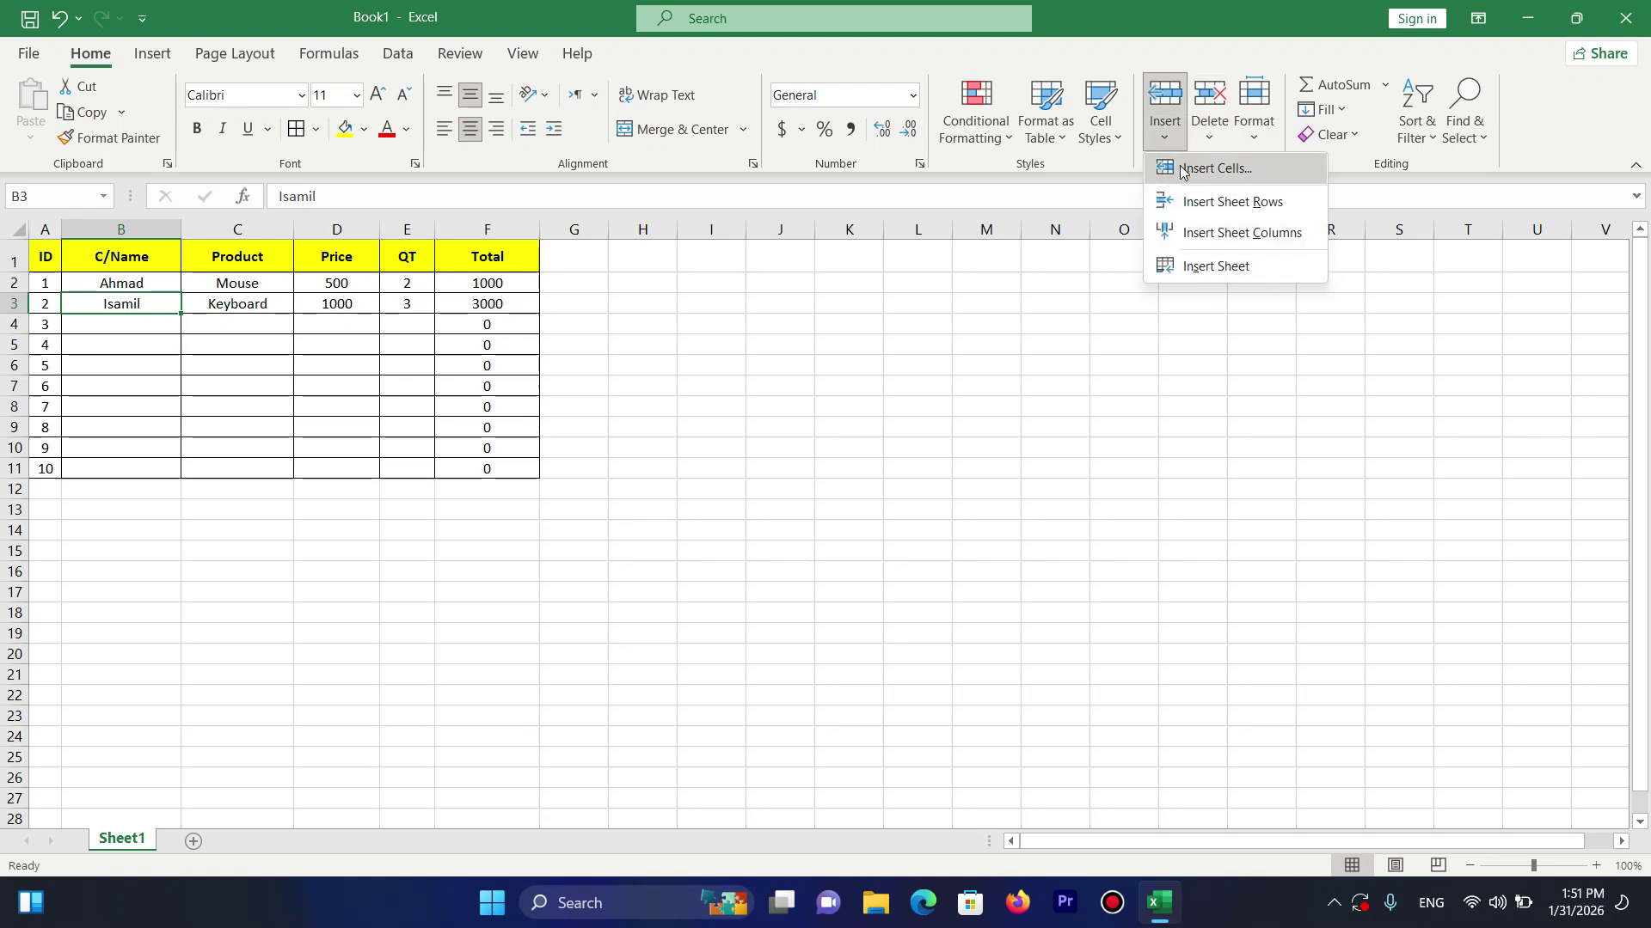
{"action": "left_click", "coordinate": [1201, 210]}
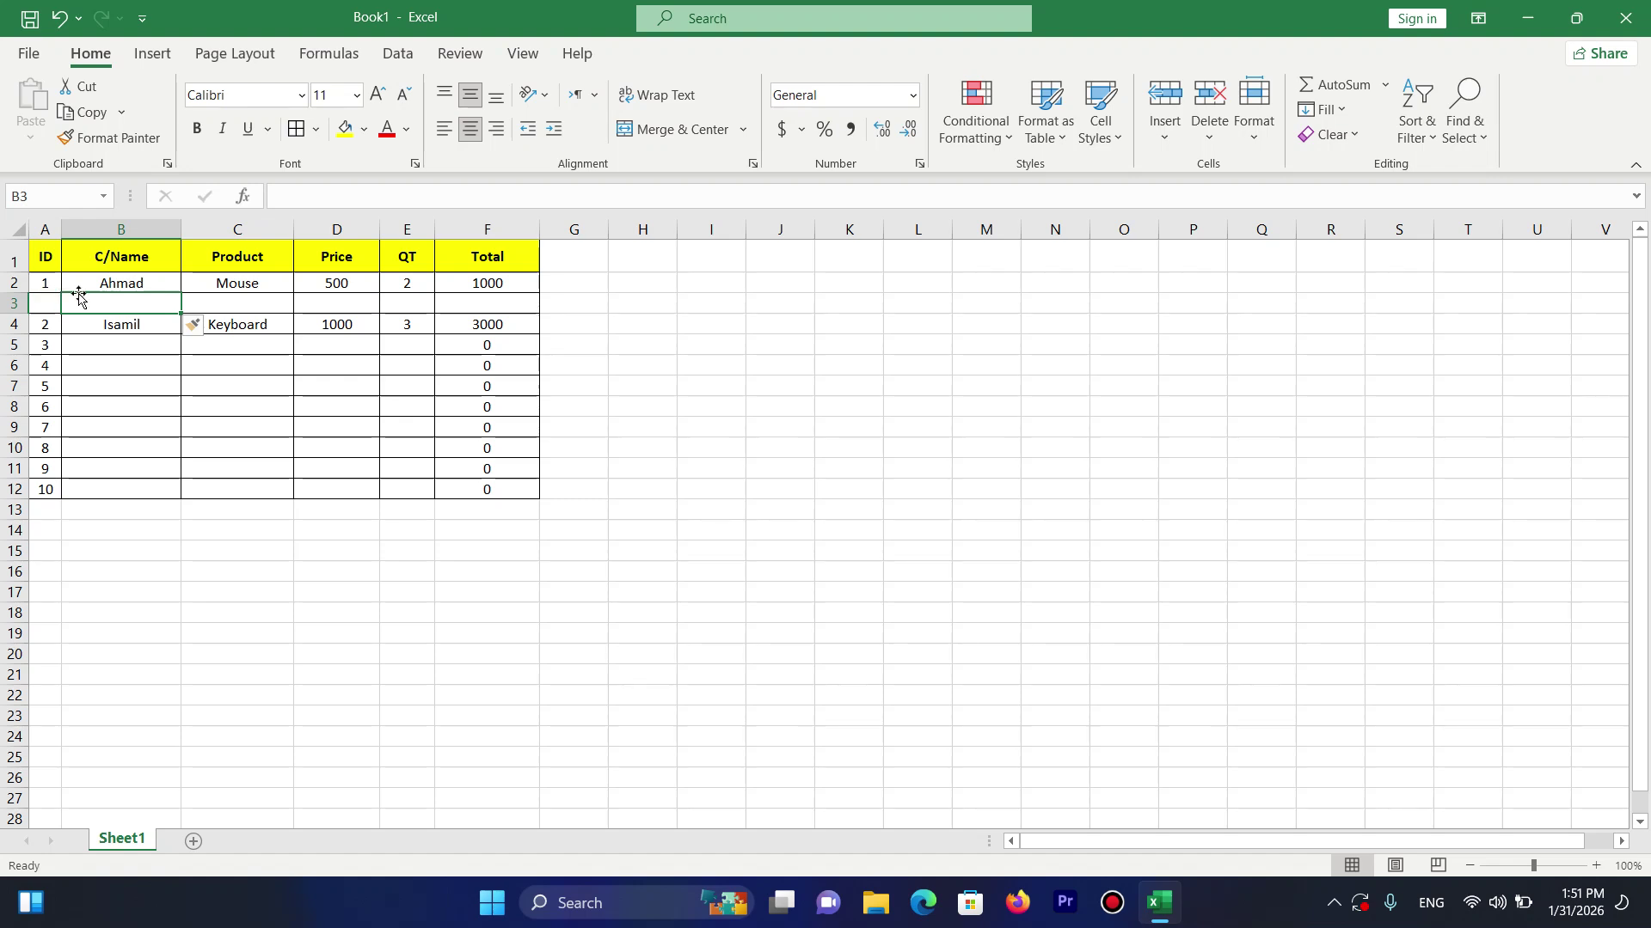
{"action": "key", "text": "ctrl+z"}
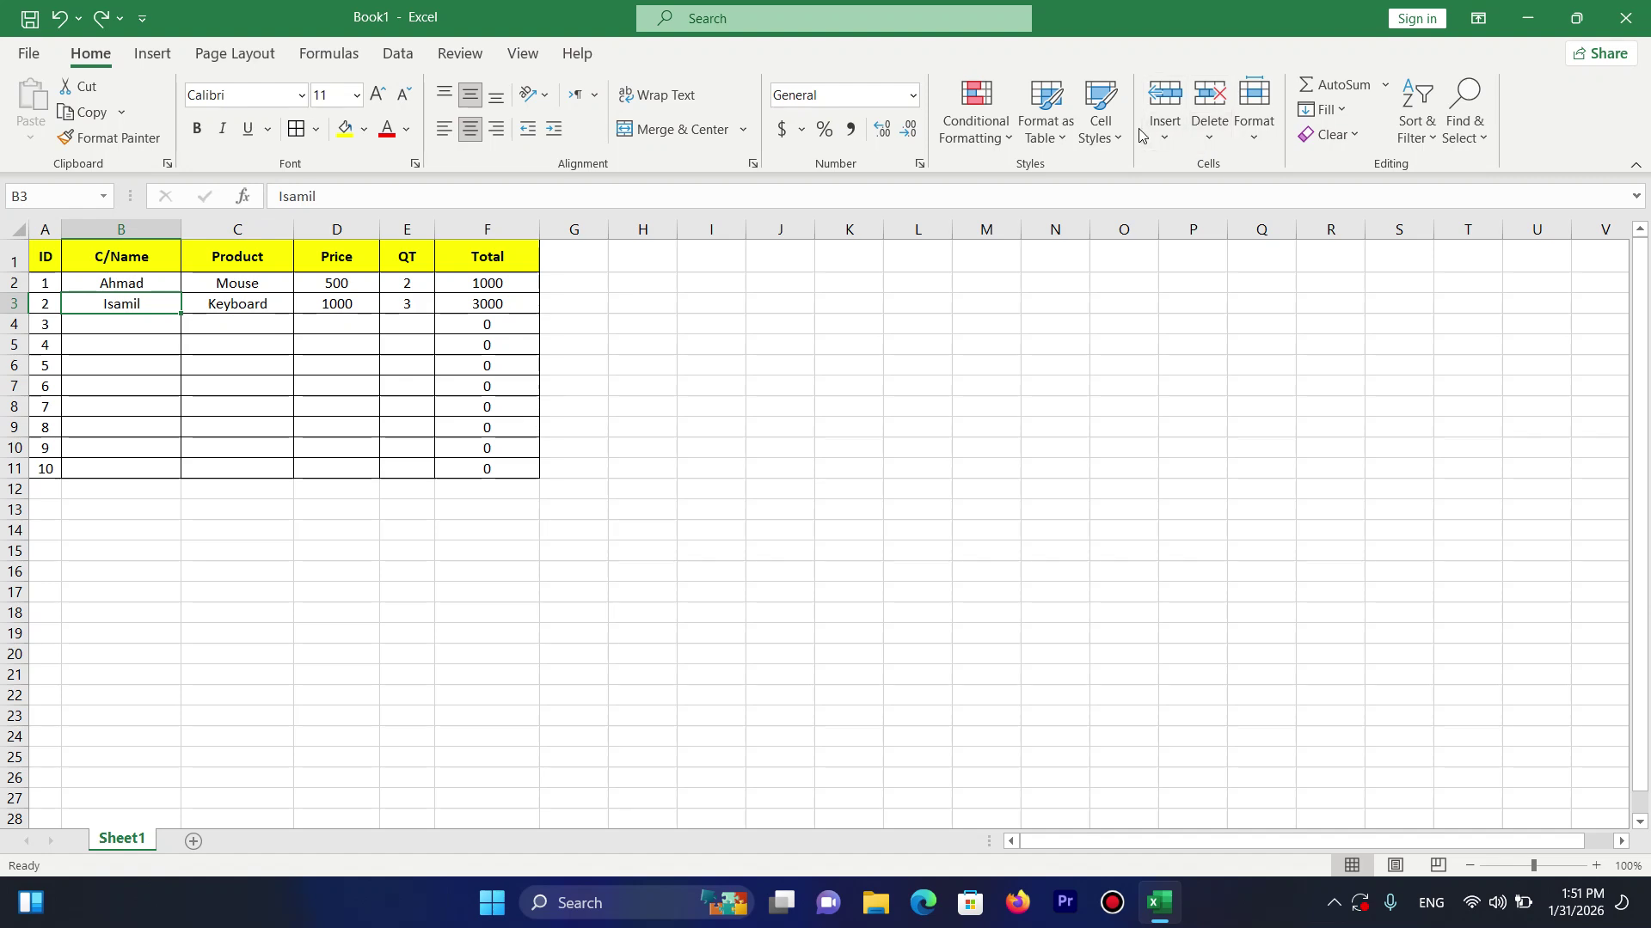
{"action": "left_click", "coordinate": [1165, 139]}
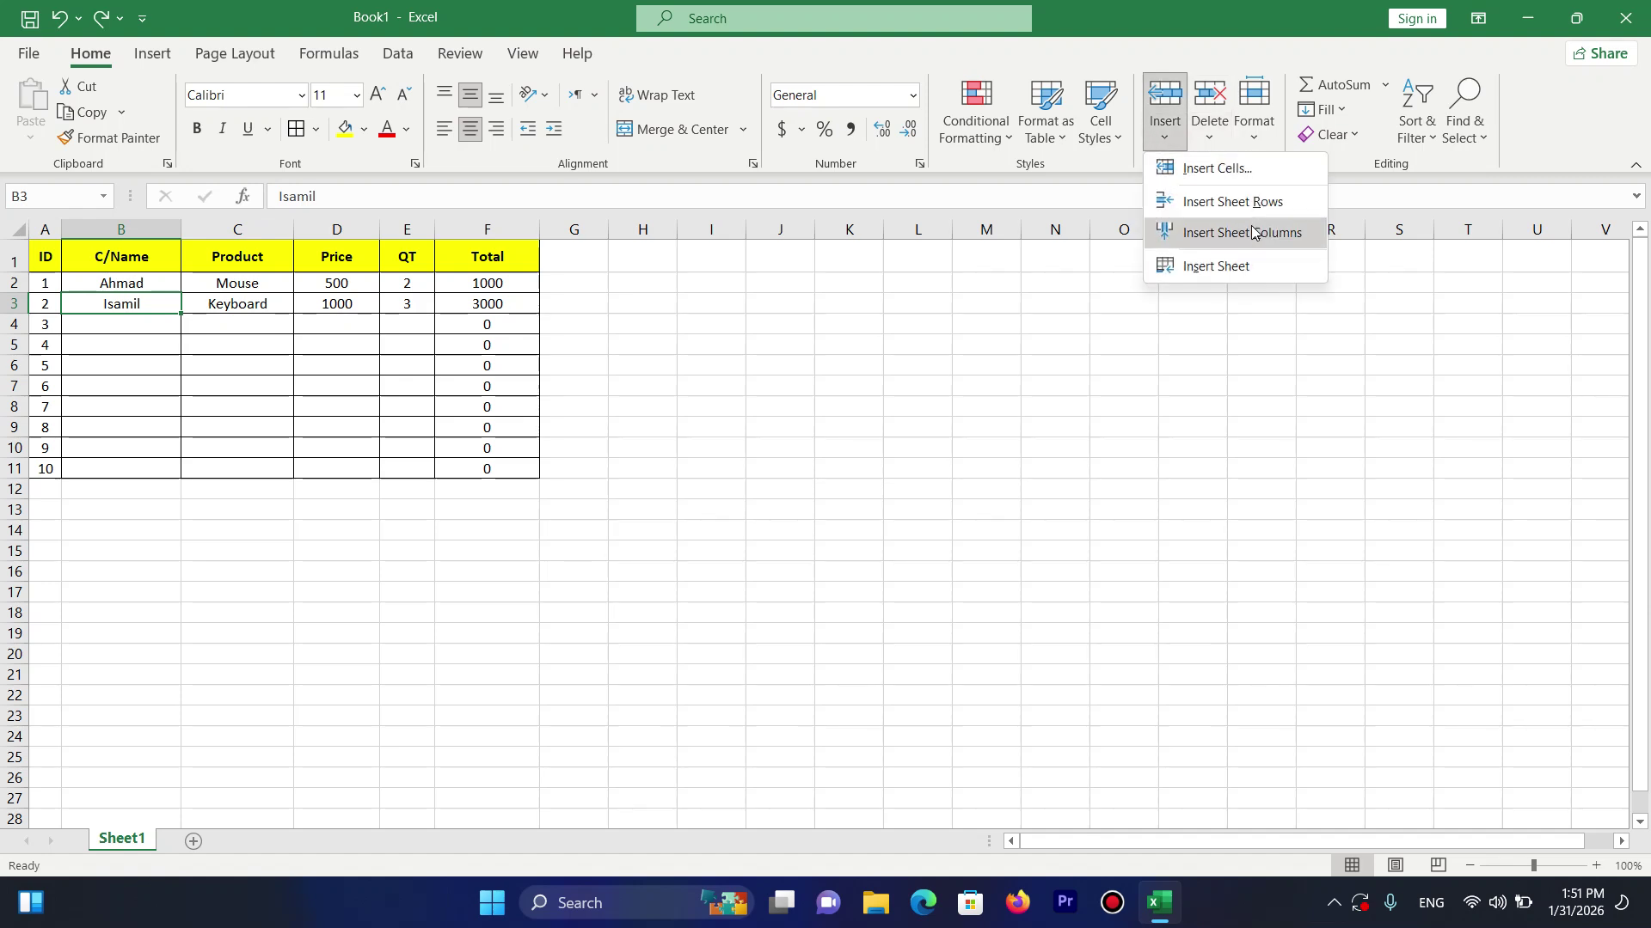
Insert a new sheet column before Price at column D.
{"action": "left_click", "coordinate": [433, 282]}
{"action": "left_click", "coordinate": [341, 264]}
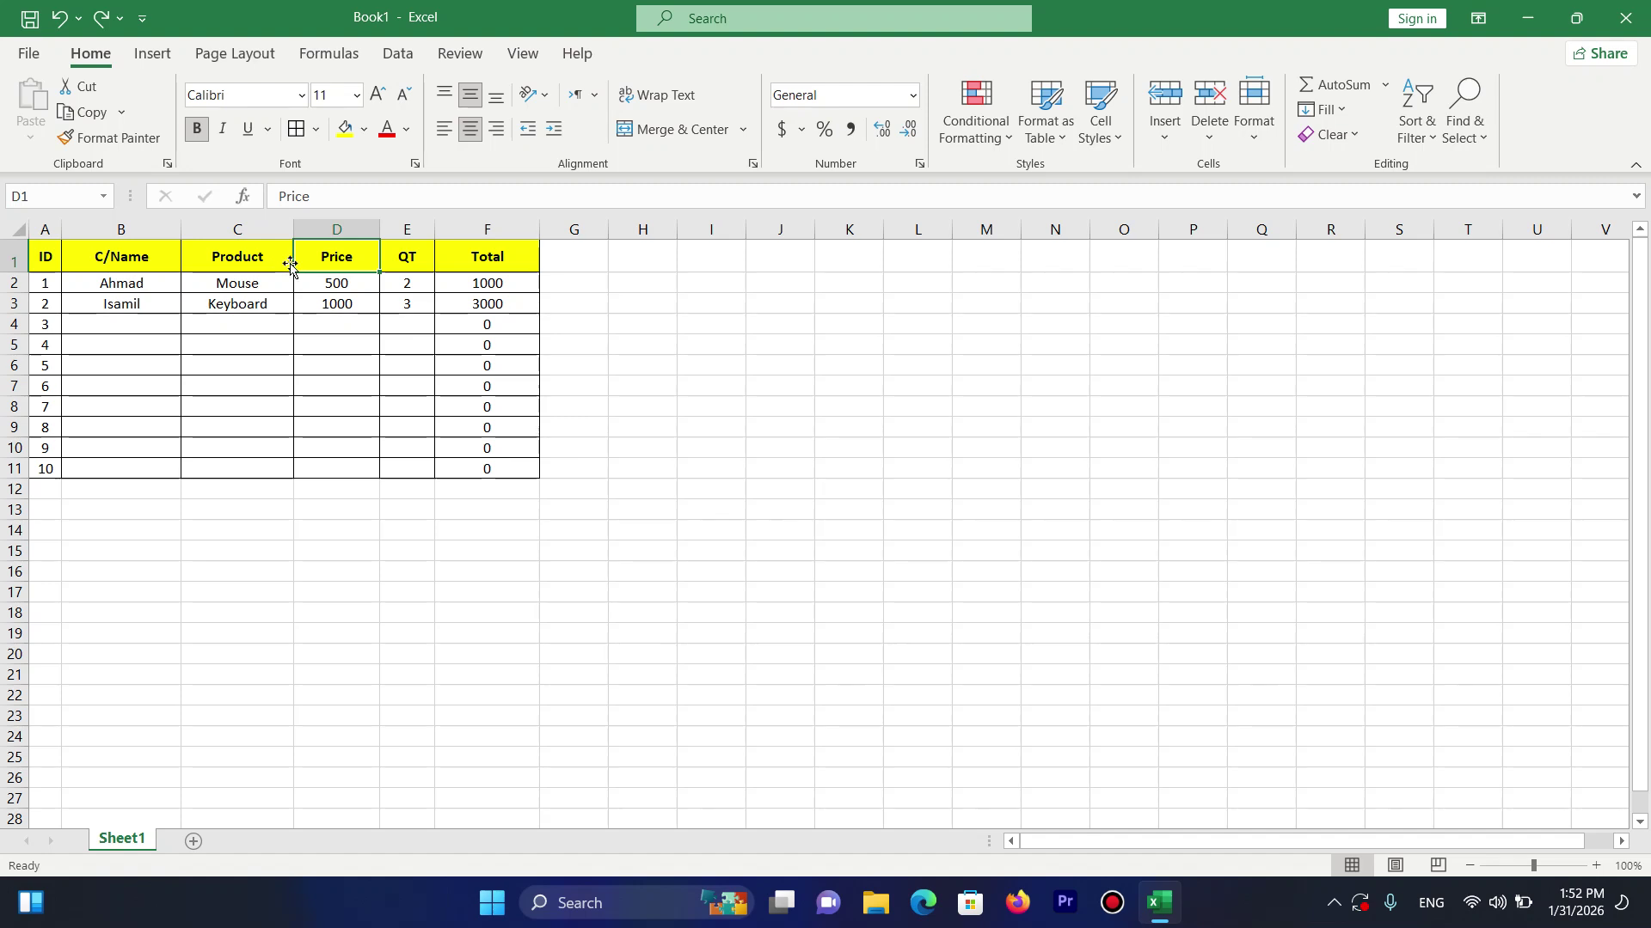
{"action": "left_click", "coordinate": [1178, 135]}
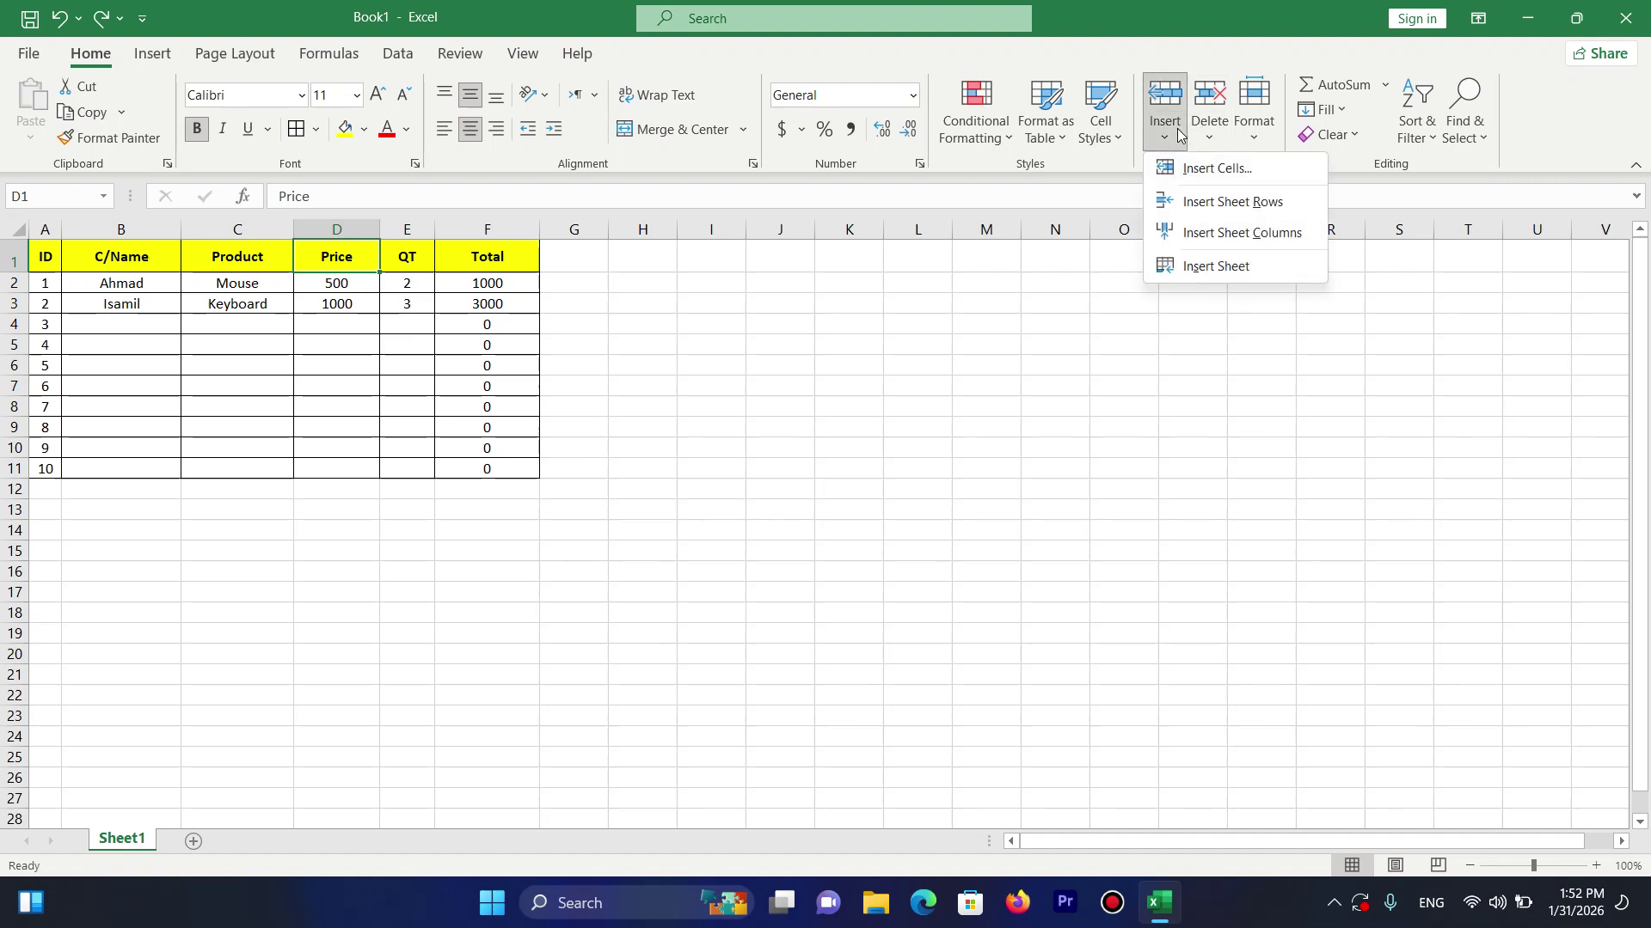
{"action": "left_click", "coordinate": [1227, 240]}
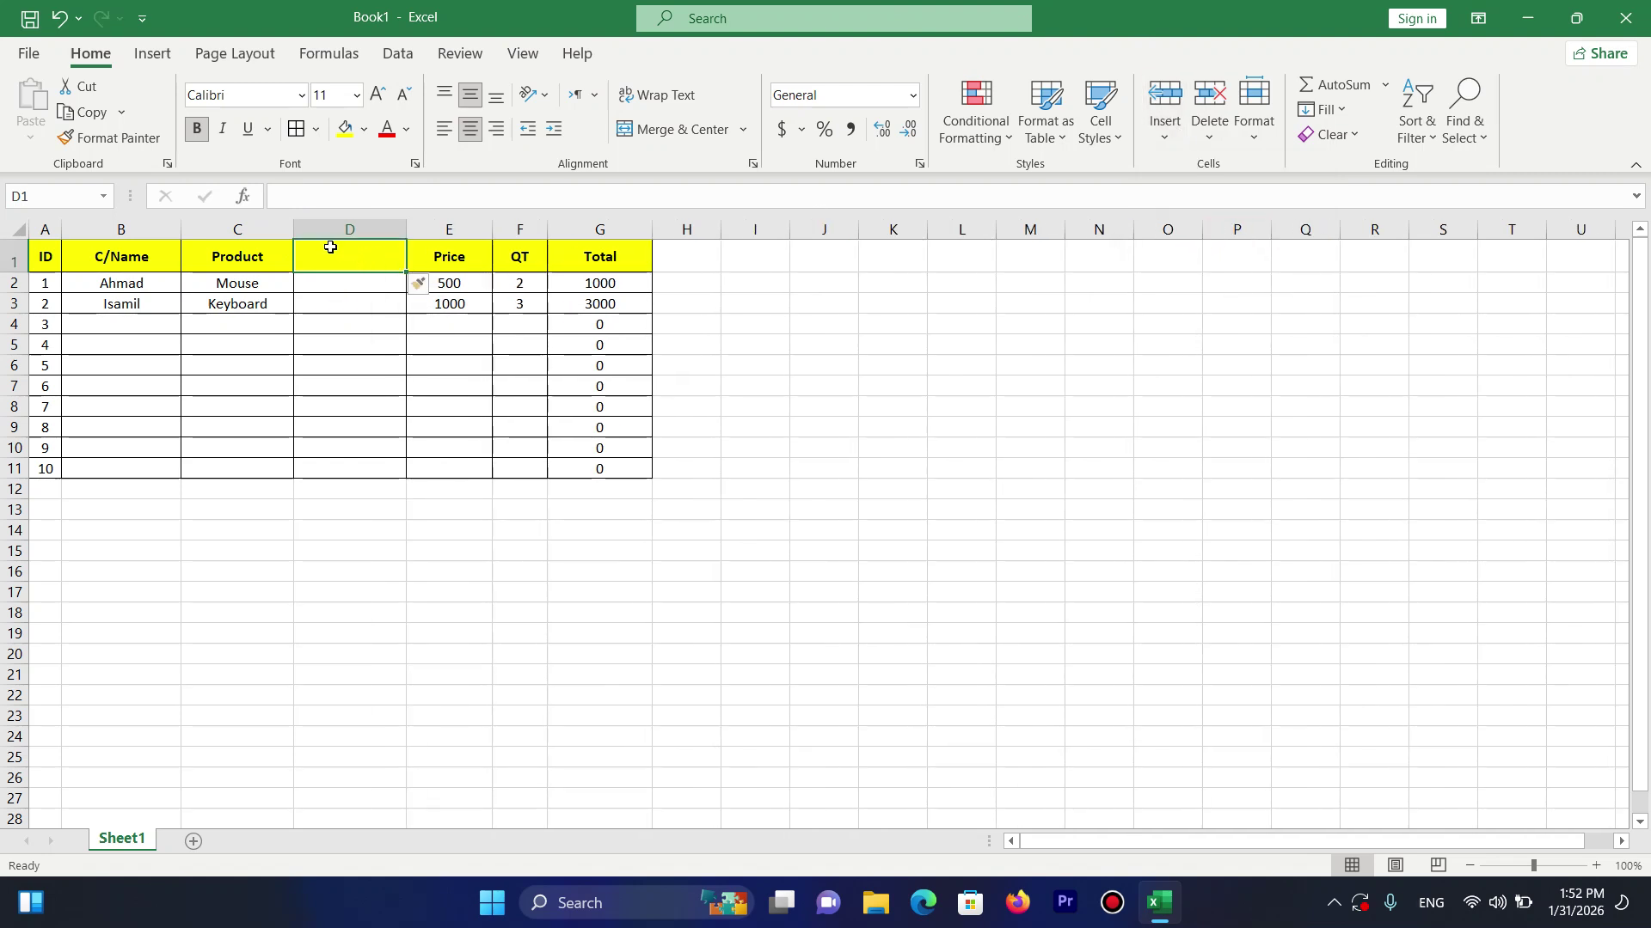
Head the new column Coast, with 300 for Mouse and 550 for Keyboard.
{"action": "type", "text": "Coast"}
{"action": "key", "text": "Right"}
{"action": "key", "text": "Down"}
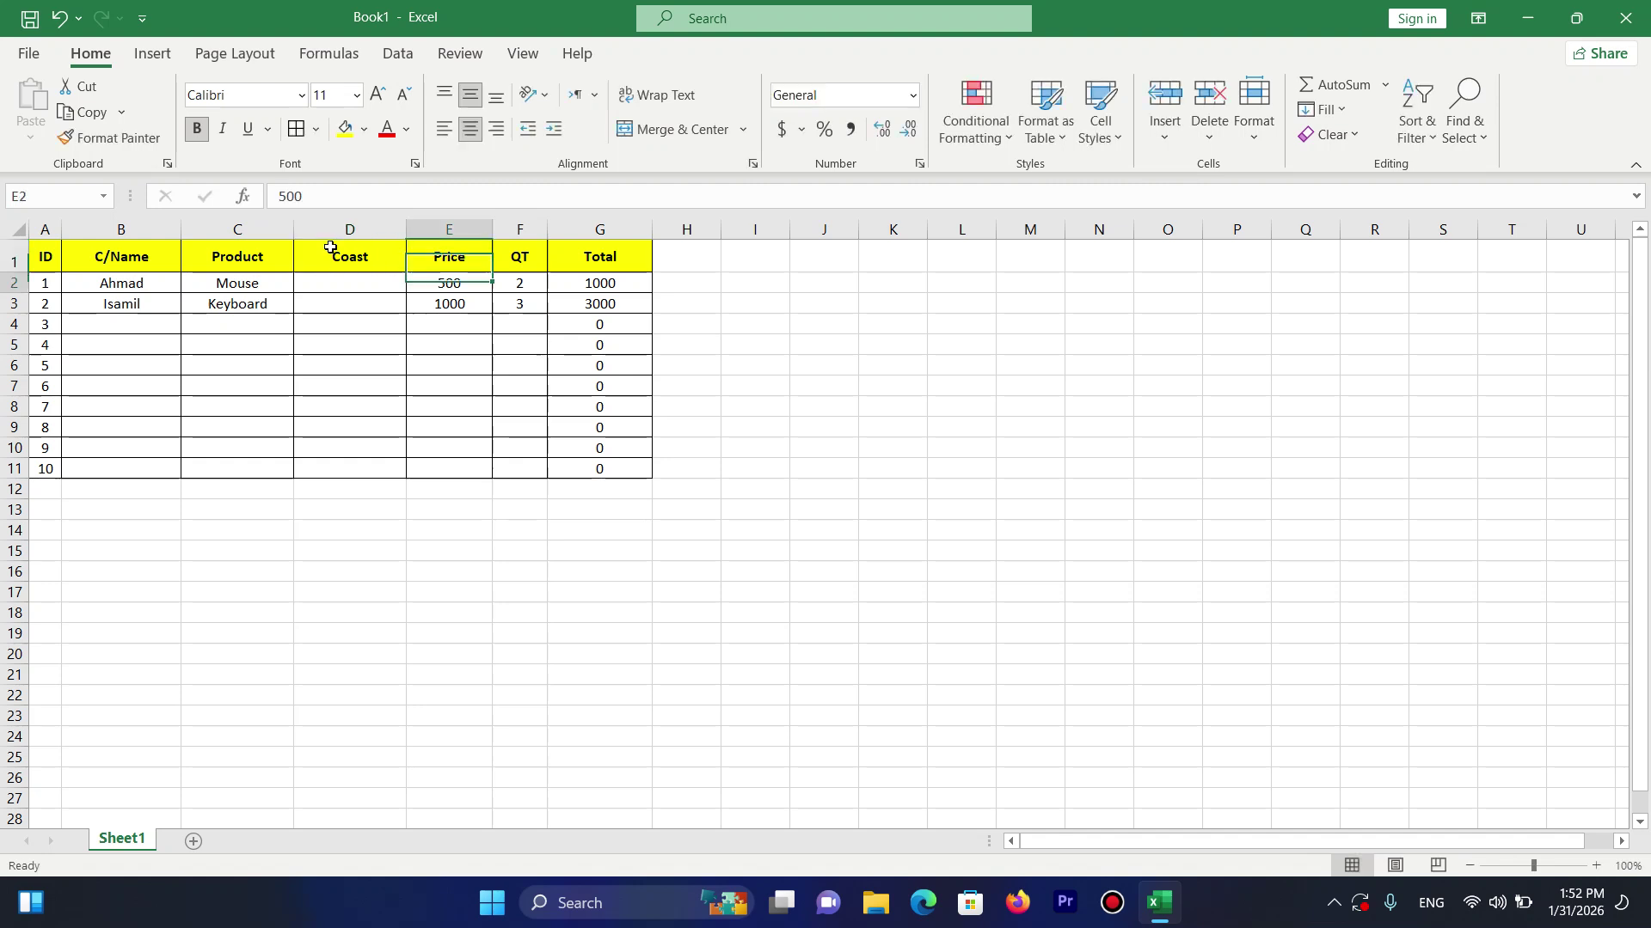
{"action": "key", "text": "Left"}
{"action": "type", "text": "300"}
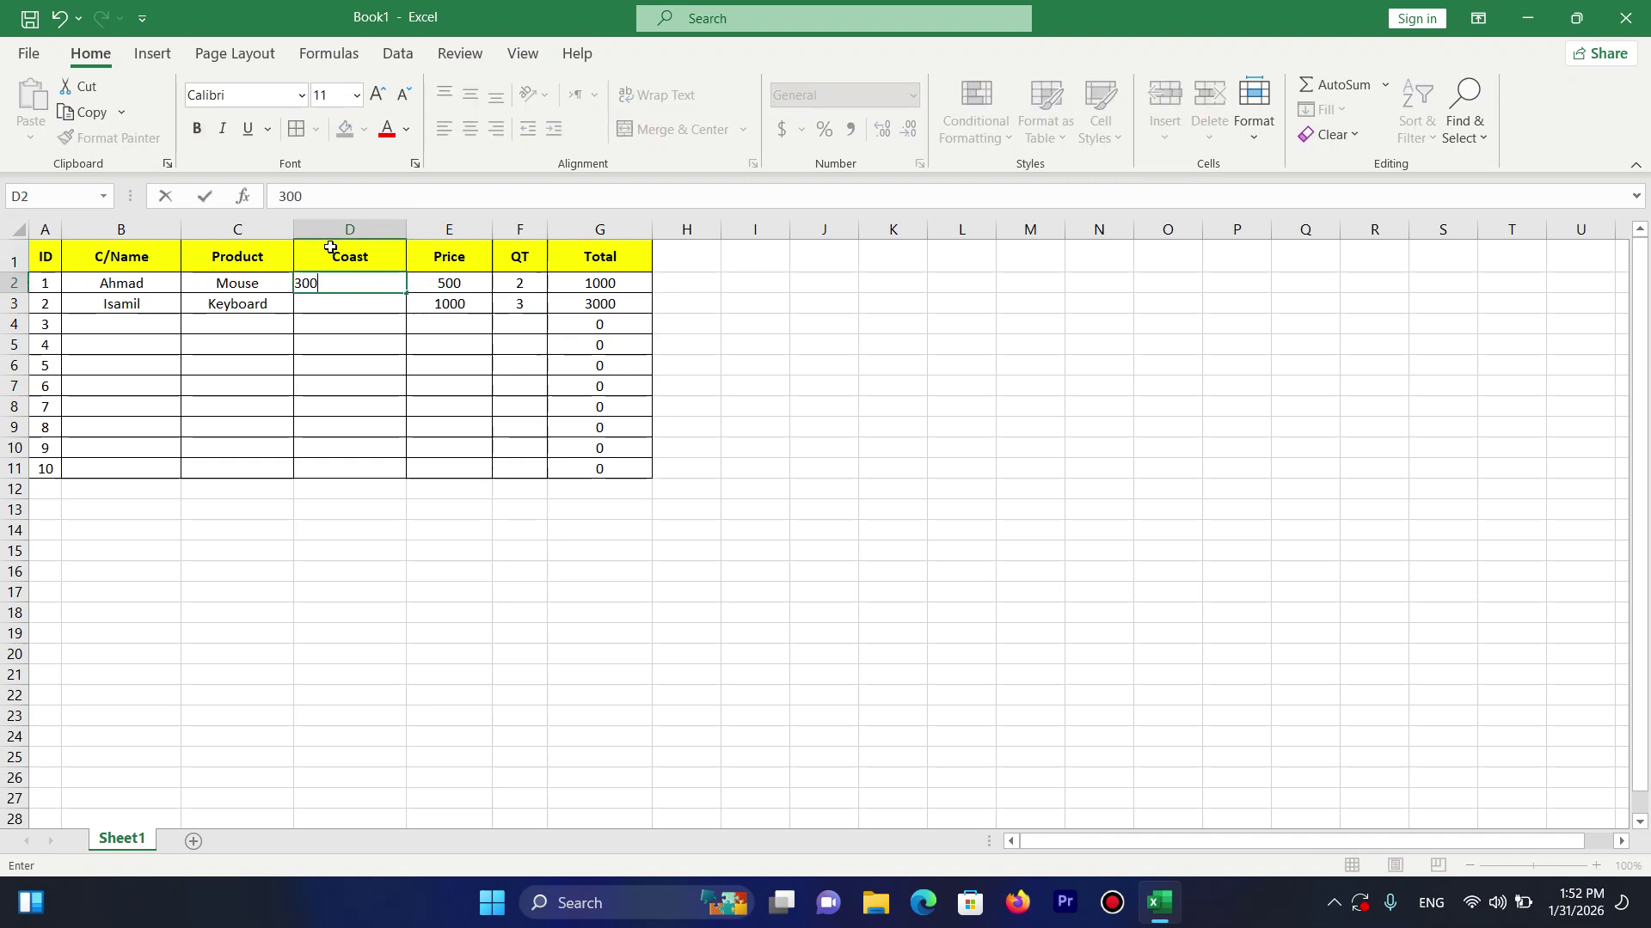
{"action": "key", "text": "Return"}
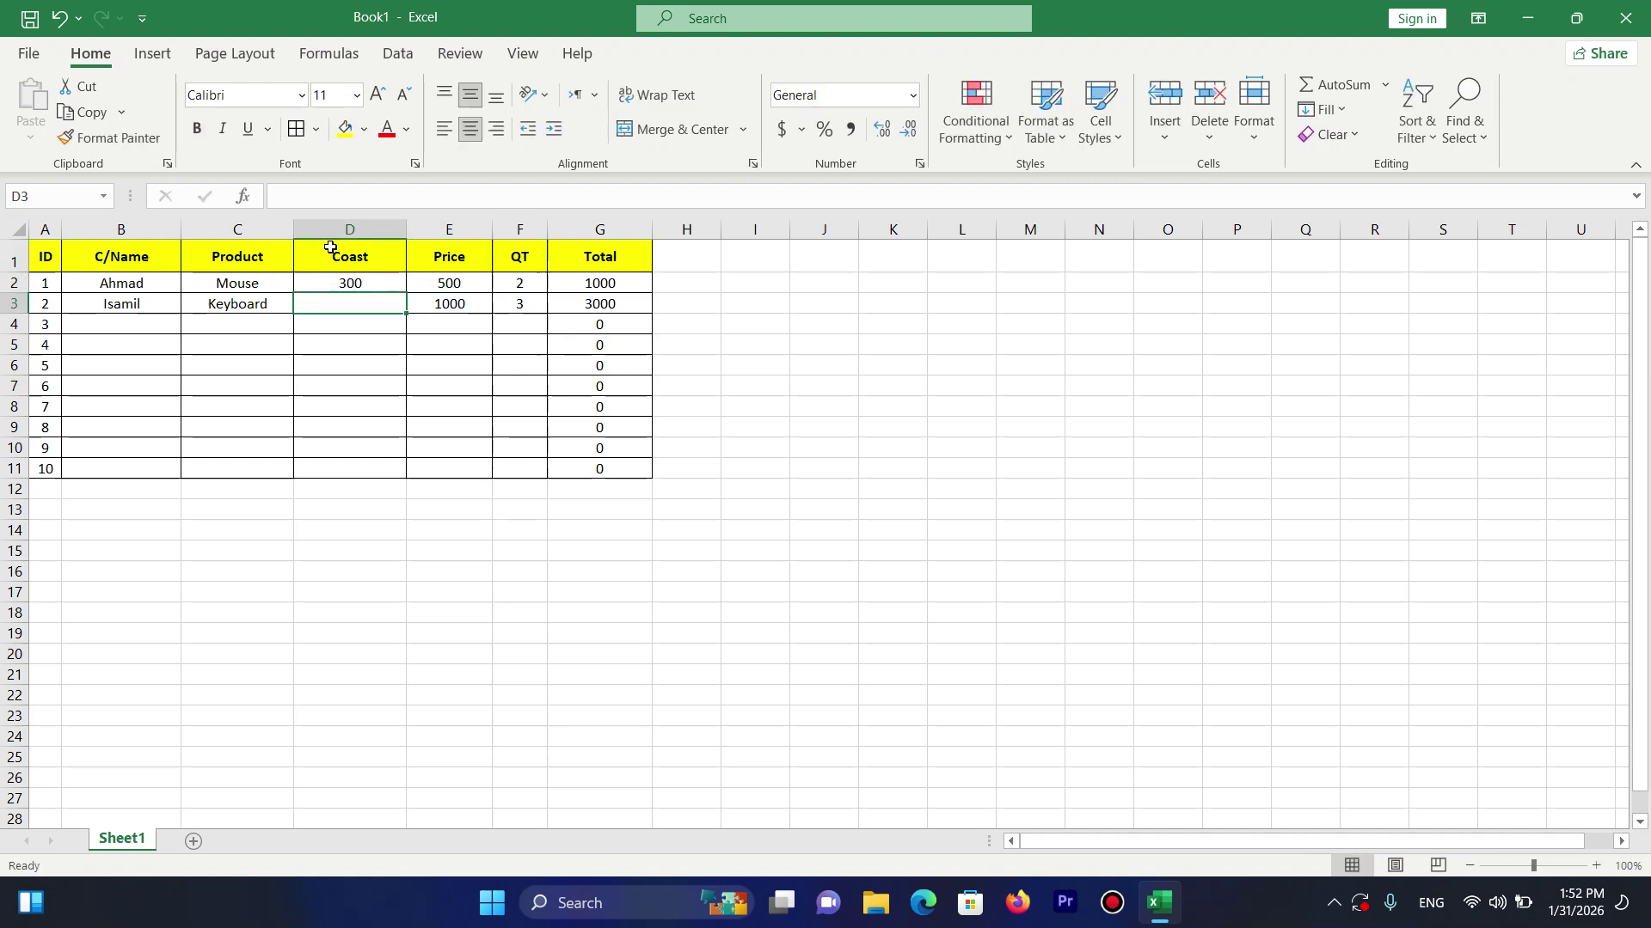
{"action": "type", "text": "550"}
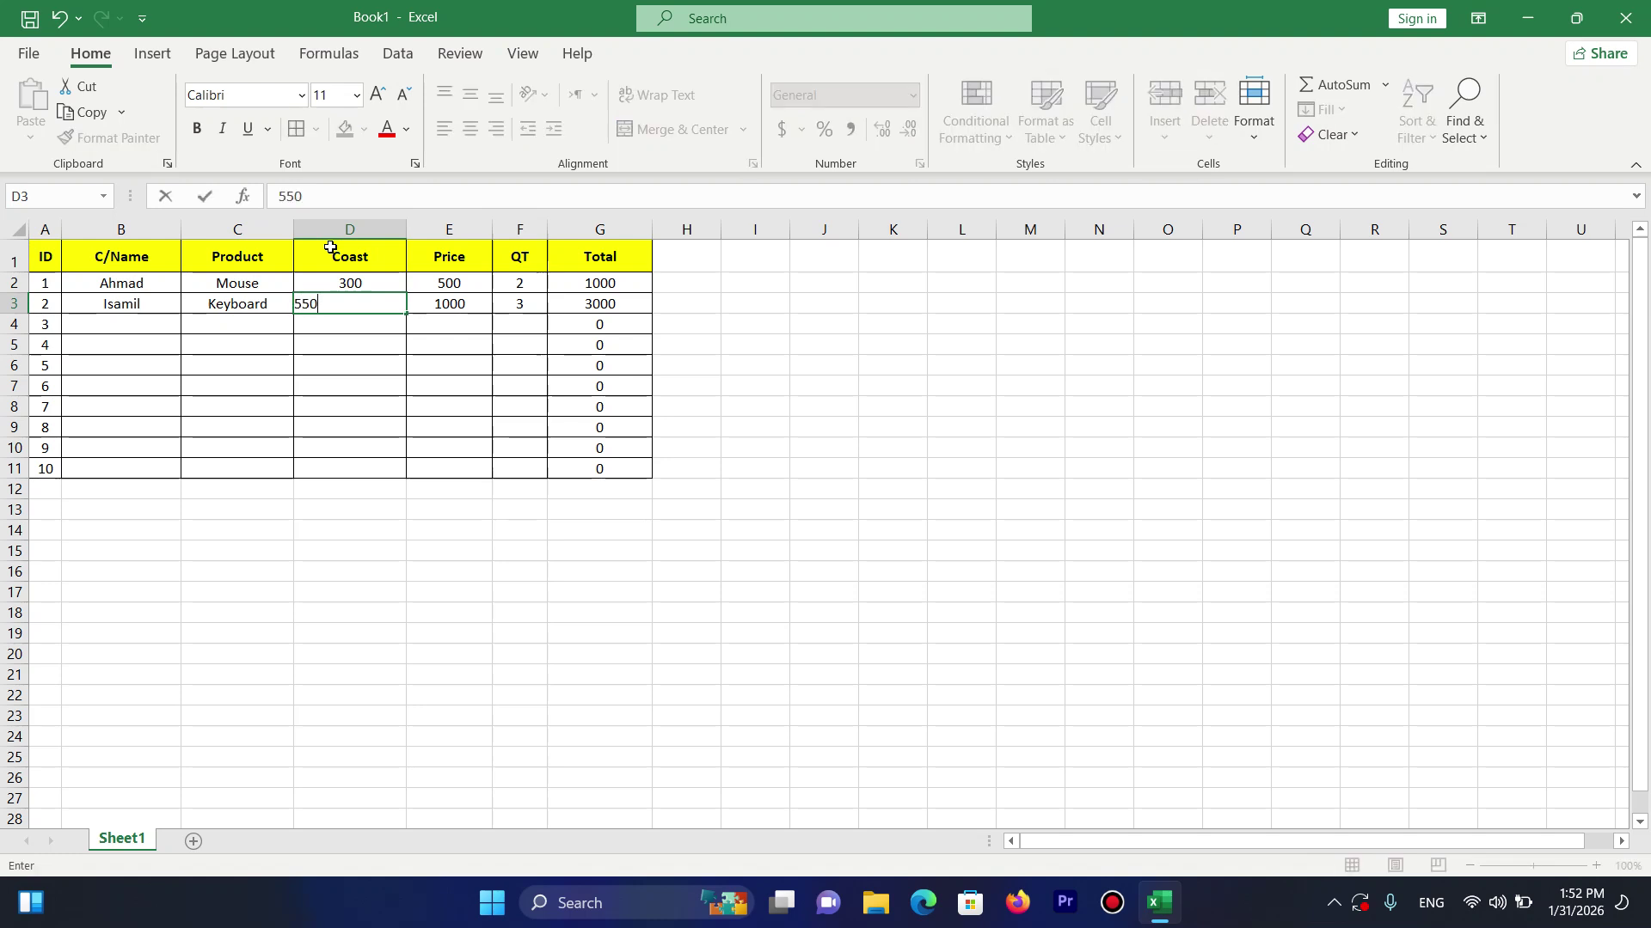
{"action": "key", "text": "Tab"}
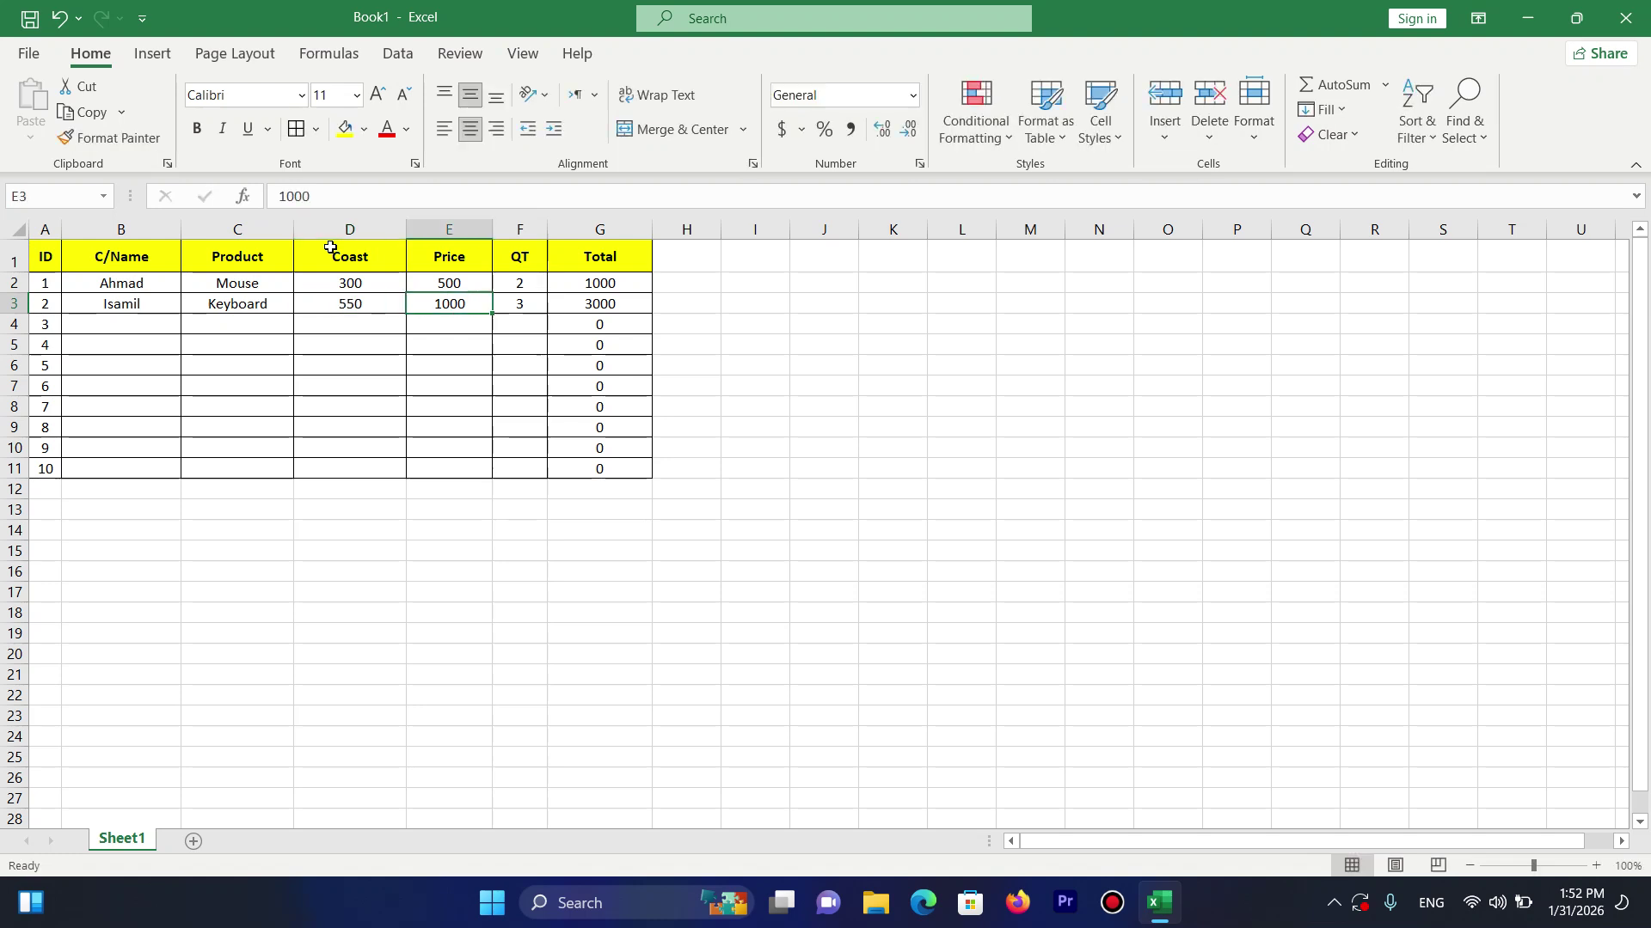
{"action": "key", "text": "Right"}
{"action": "key", "text": "Up"}
{"action": "key", "text": "Up"}
{"action": "key", "text": "Right"}
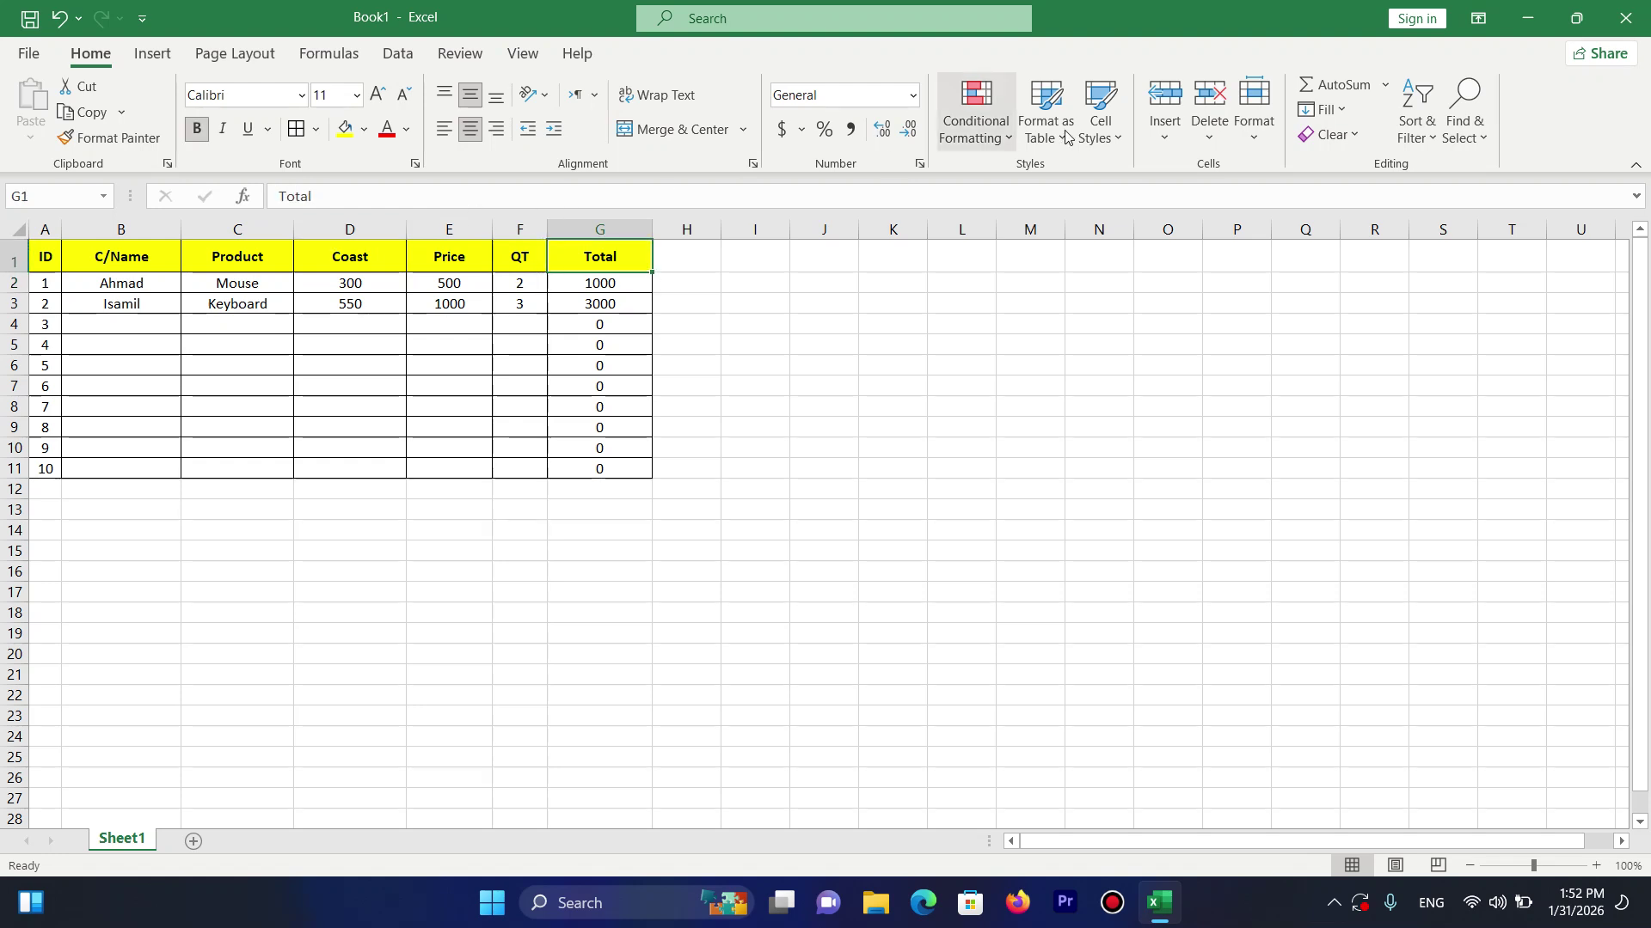
Insert a column before Total, then undo the misplaced column.
{"action": "left_click", "coordinate": [1174, 133]}
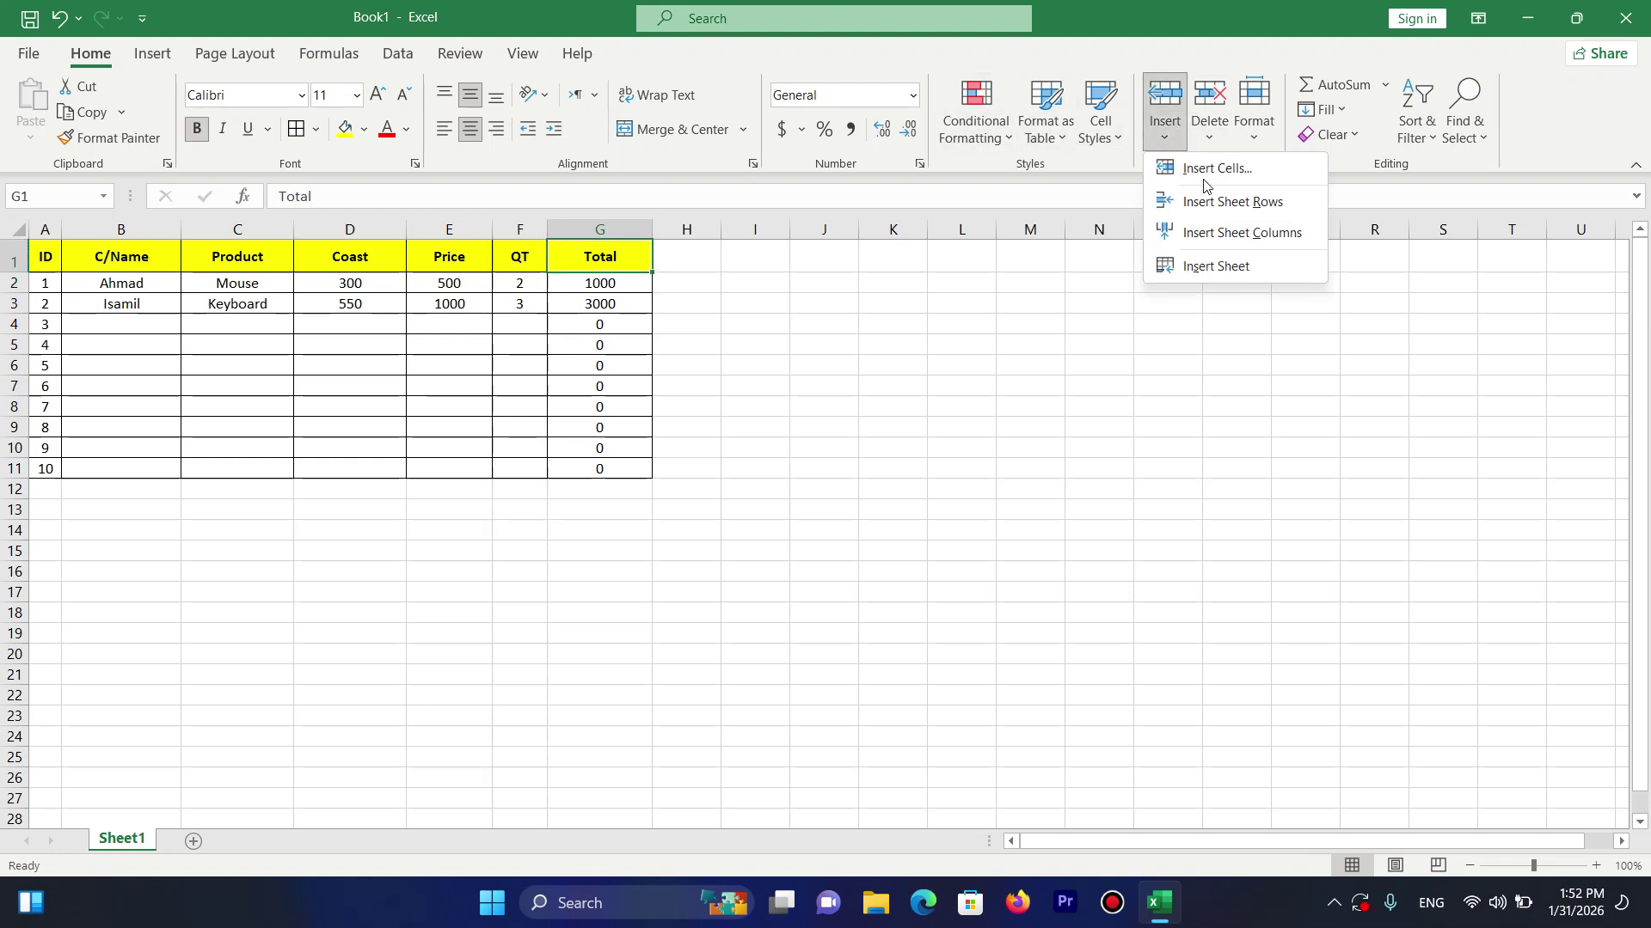
{"action": "left_click", "coordinate": [1224, 244]}
{"action": "key", "text": "ctrl+z"}
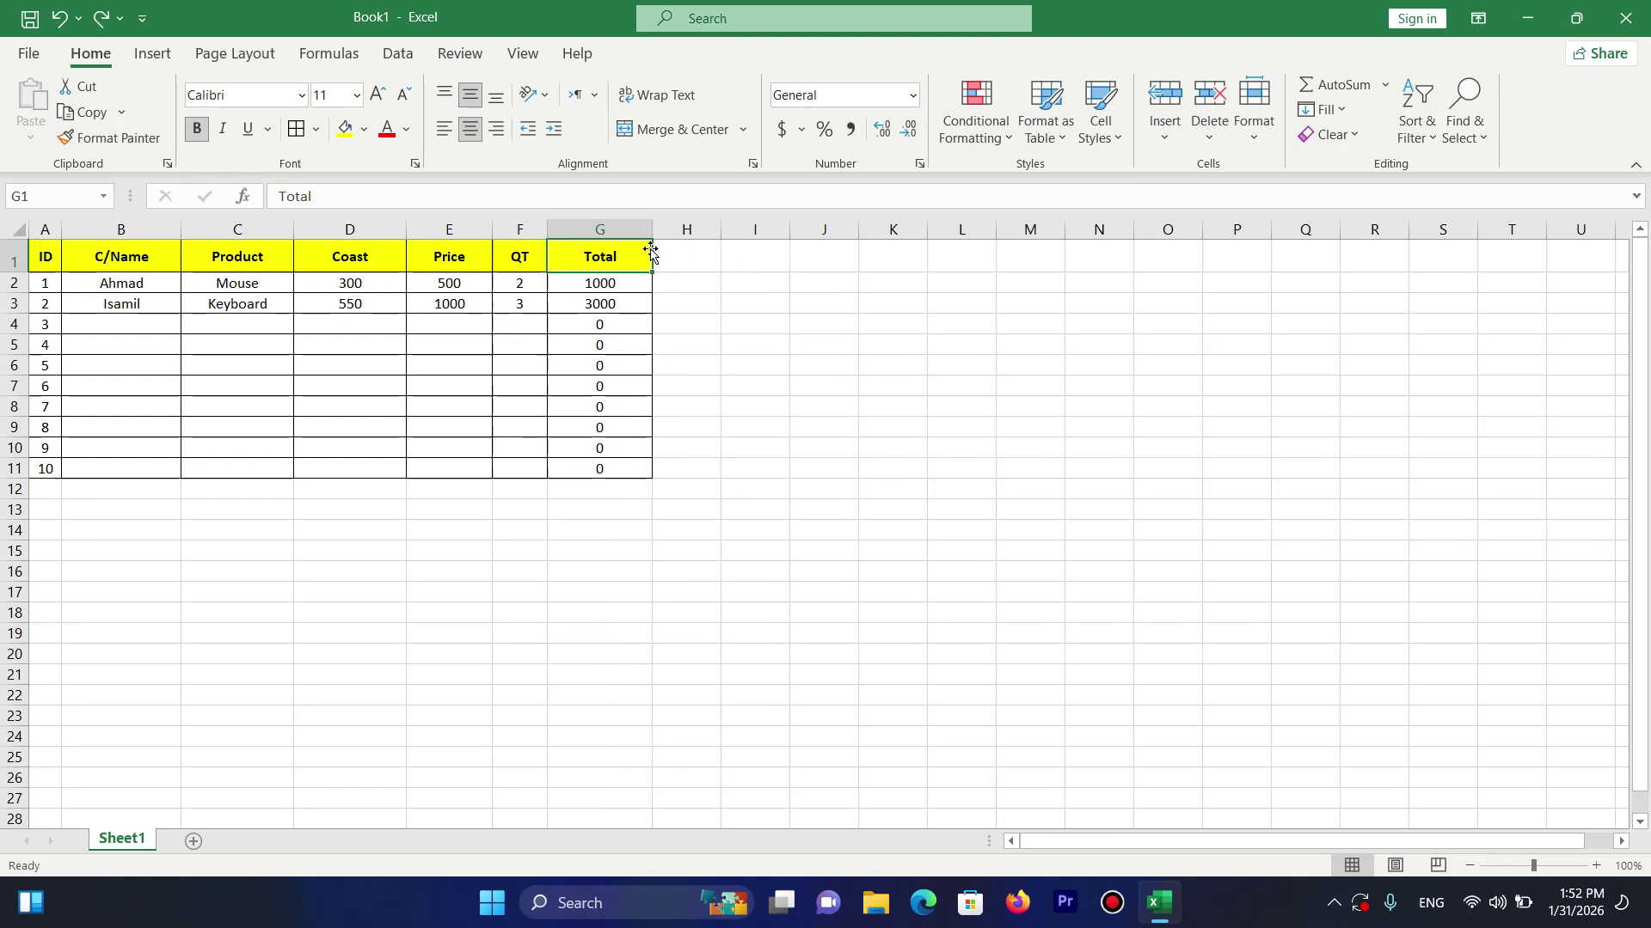
Add a P/L column in H1 after Total and give H1:H11 all borders.
{"action": "left_click", "coordinate": [686, 251]}
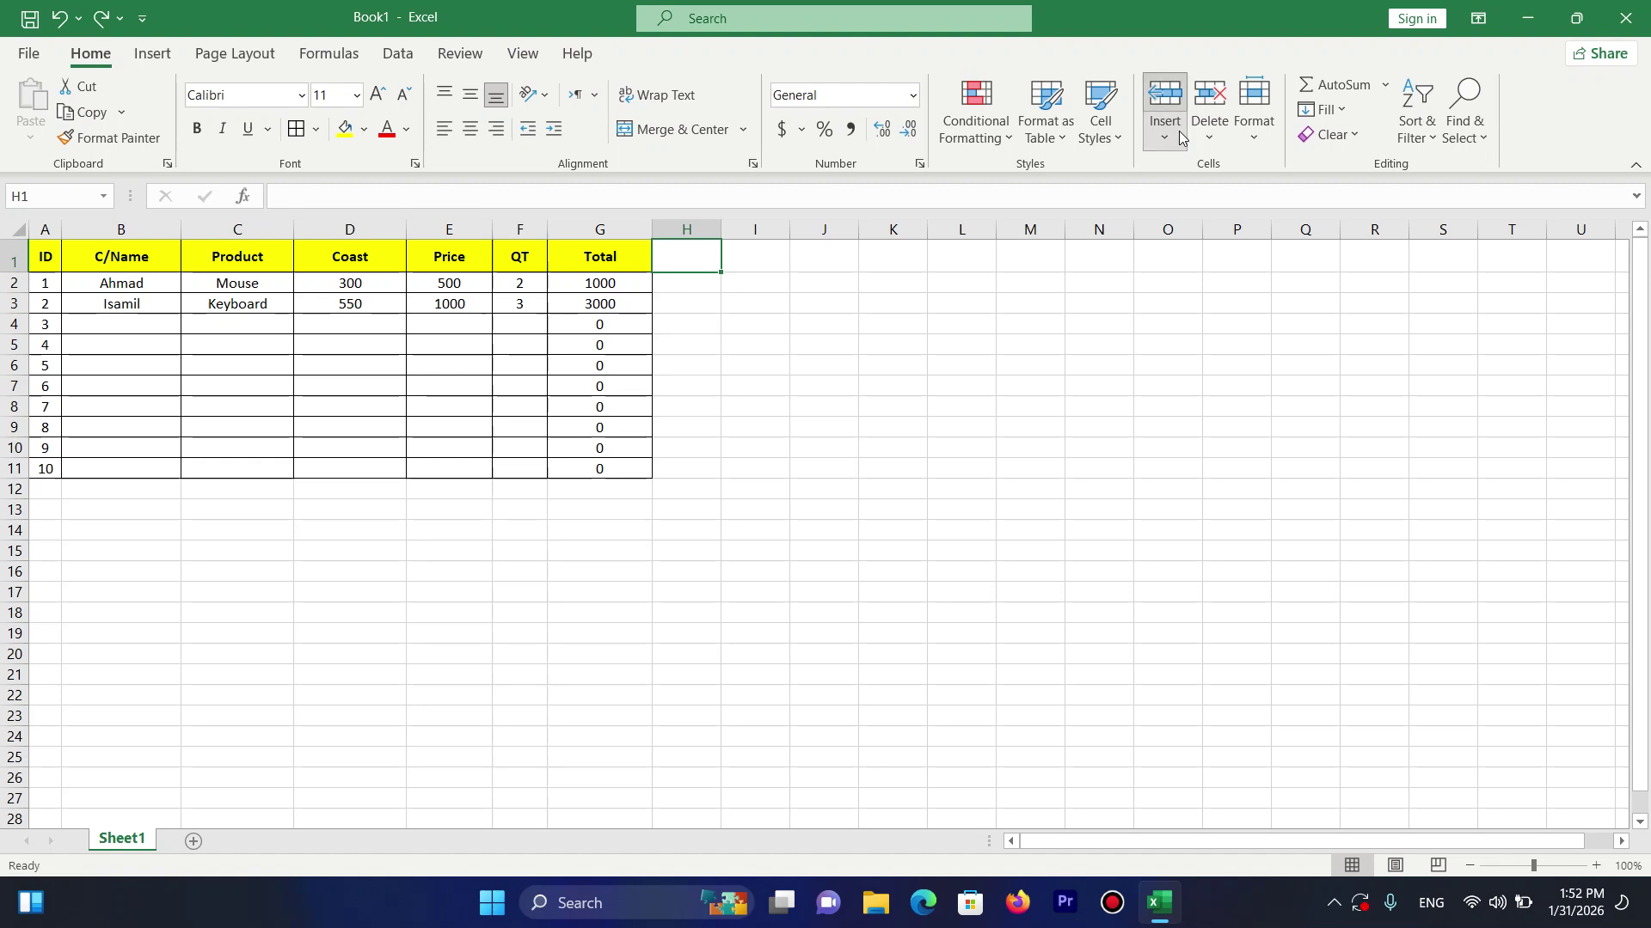
{"action": "left_click", "coordinate": [1178, 134]}
{"action": "left_click", "coordinate": [1224, 234]}
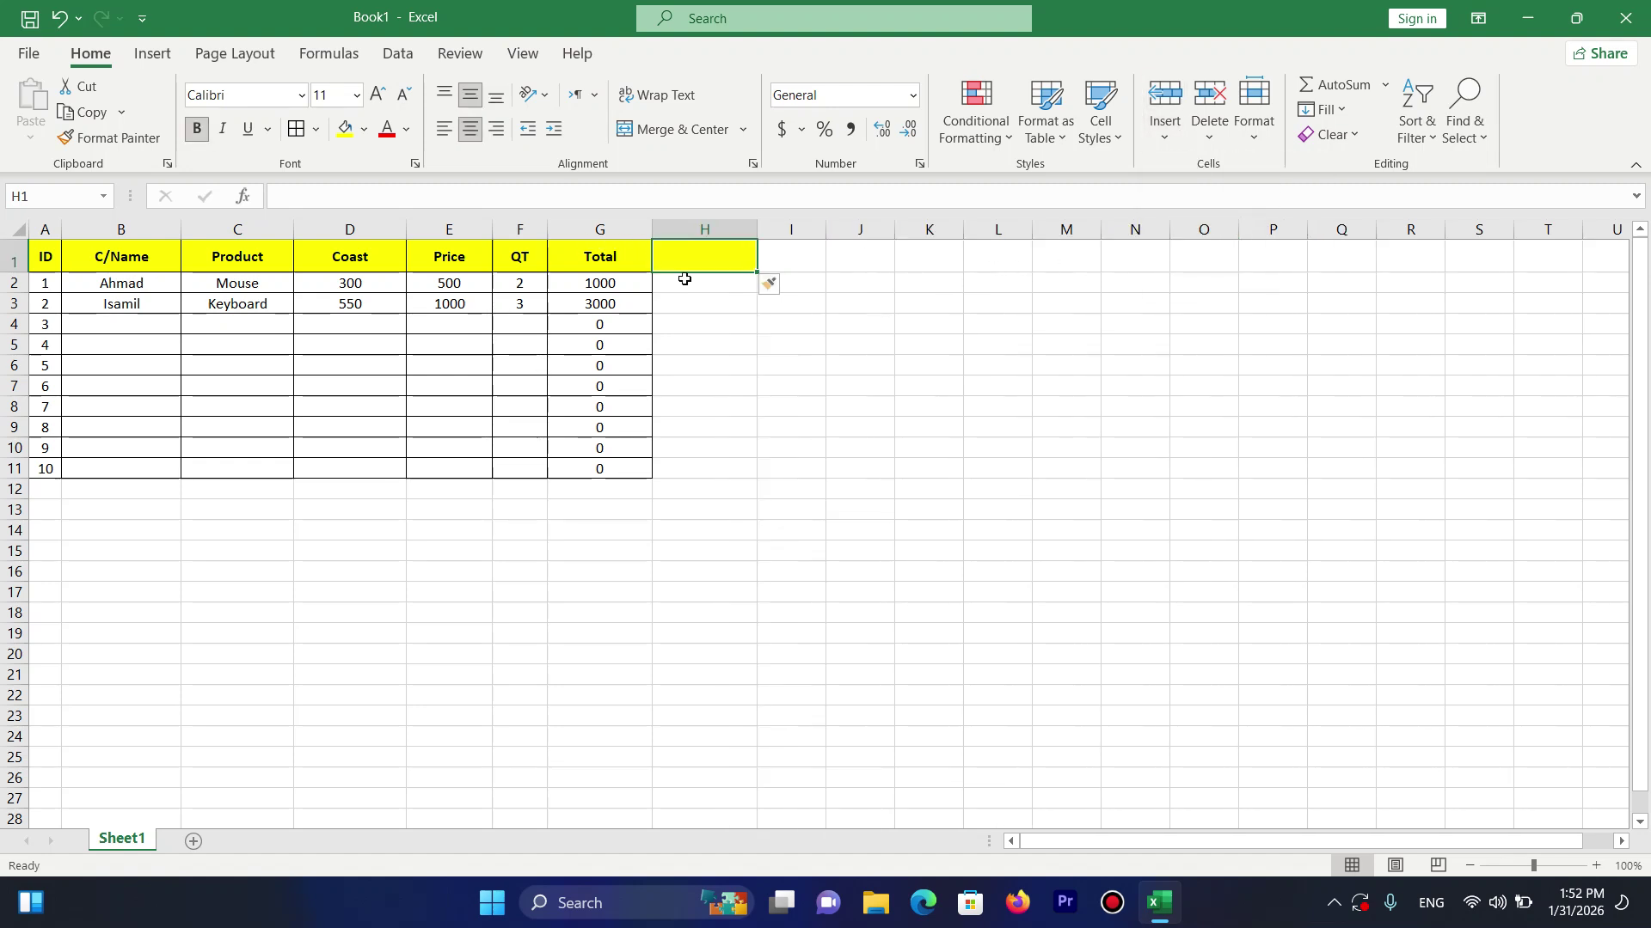
{"action": "type", "text": "T"}
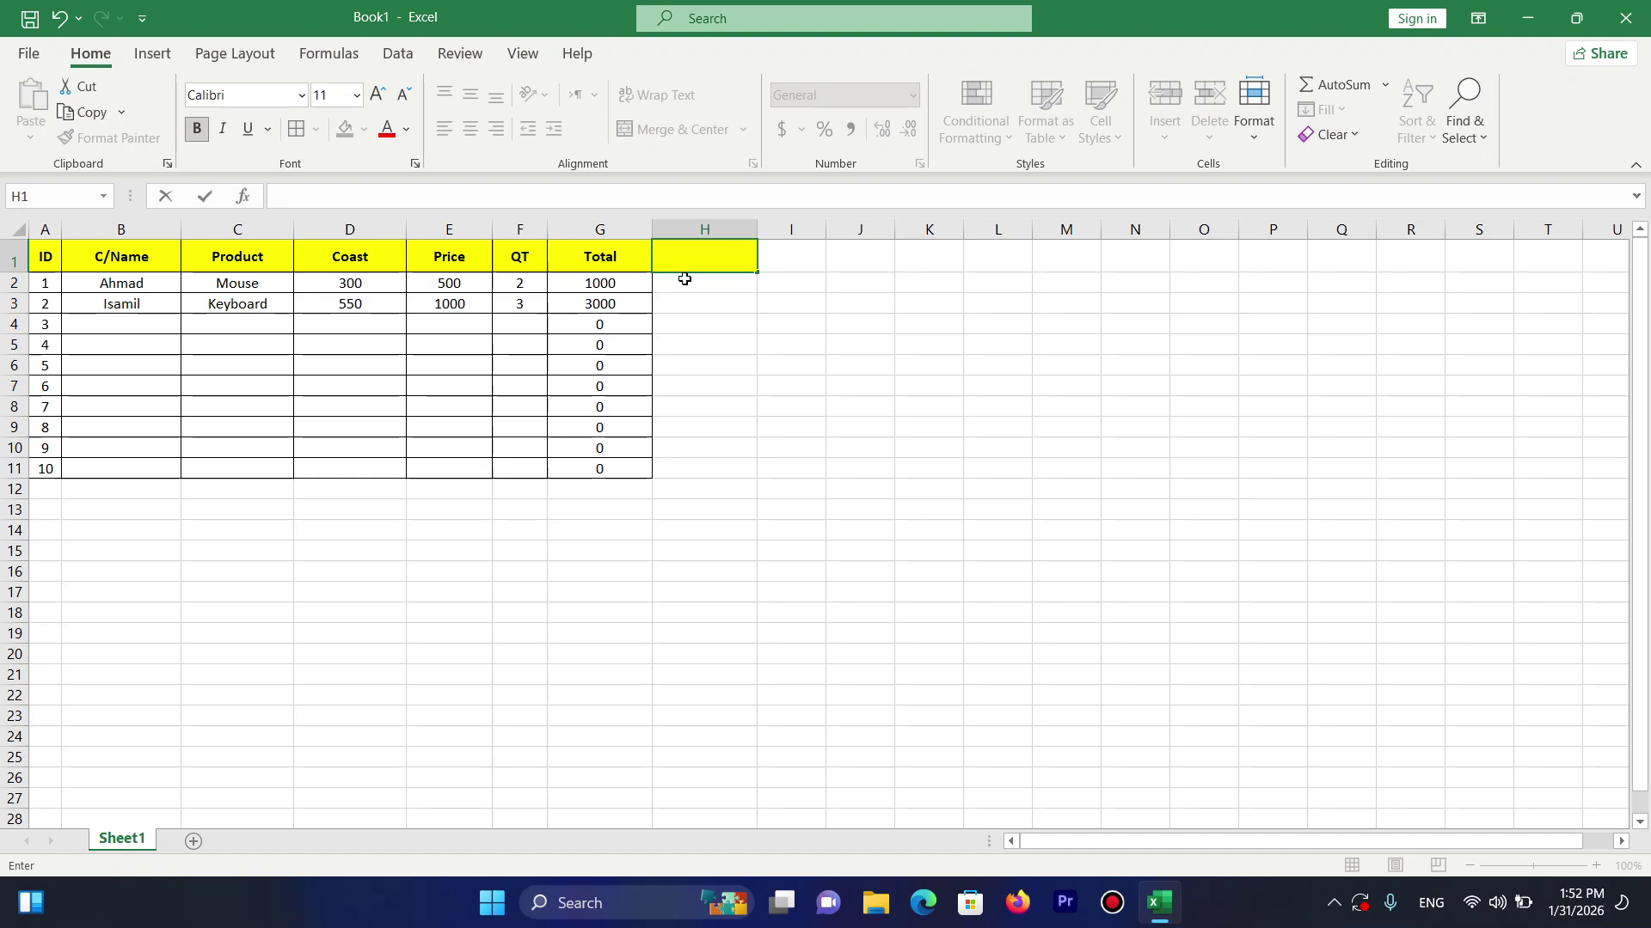
{"action": "type", "text": "L"}
{"action": "key", "text": "Return"}
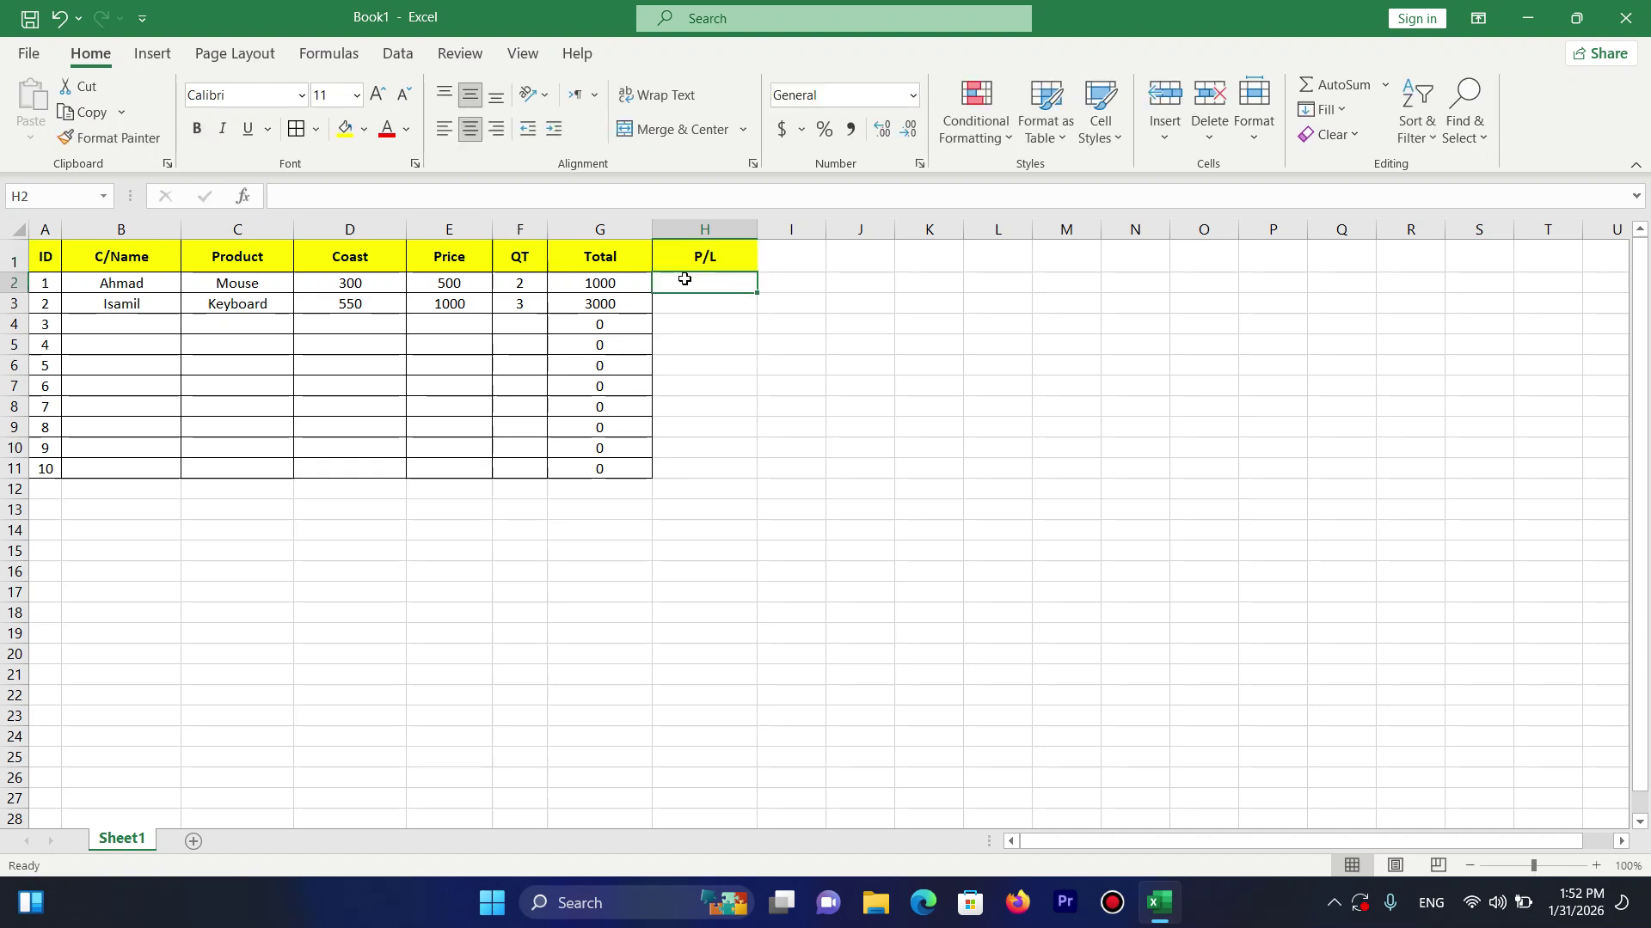
{"action": "left_click_drag", "start_coordinate": [701, 249], "coordinate": [695, 469]}
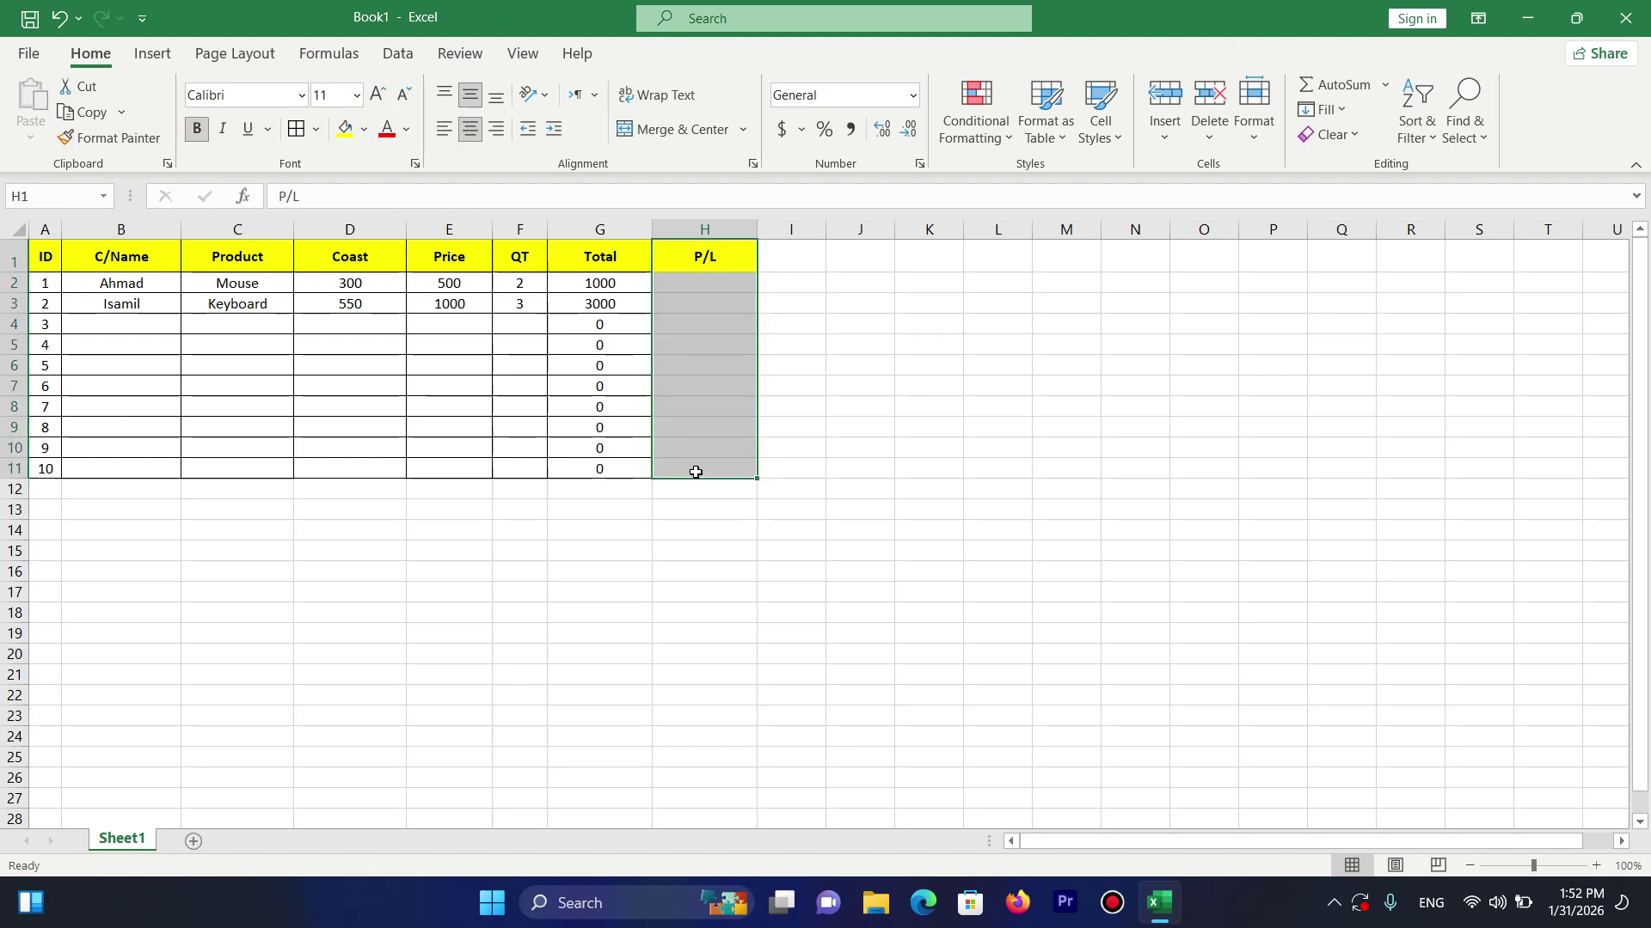
{"action": "left_click", "coordinate": [296, 128]}
Enter the P/L formula =(E2-D2)*F2 in H2.
{"action": "left_click", "coordinate": [724, 284]}
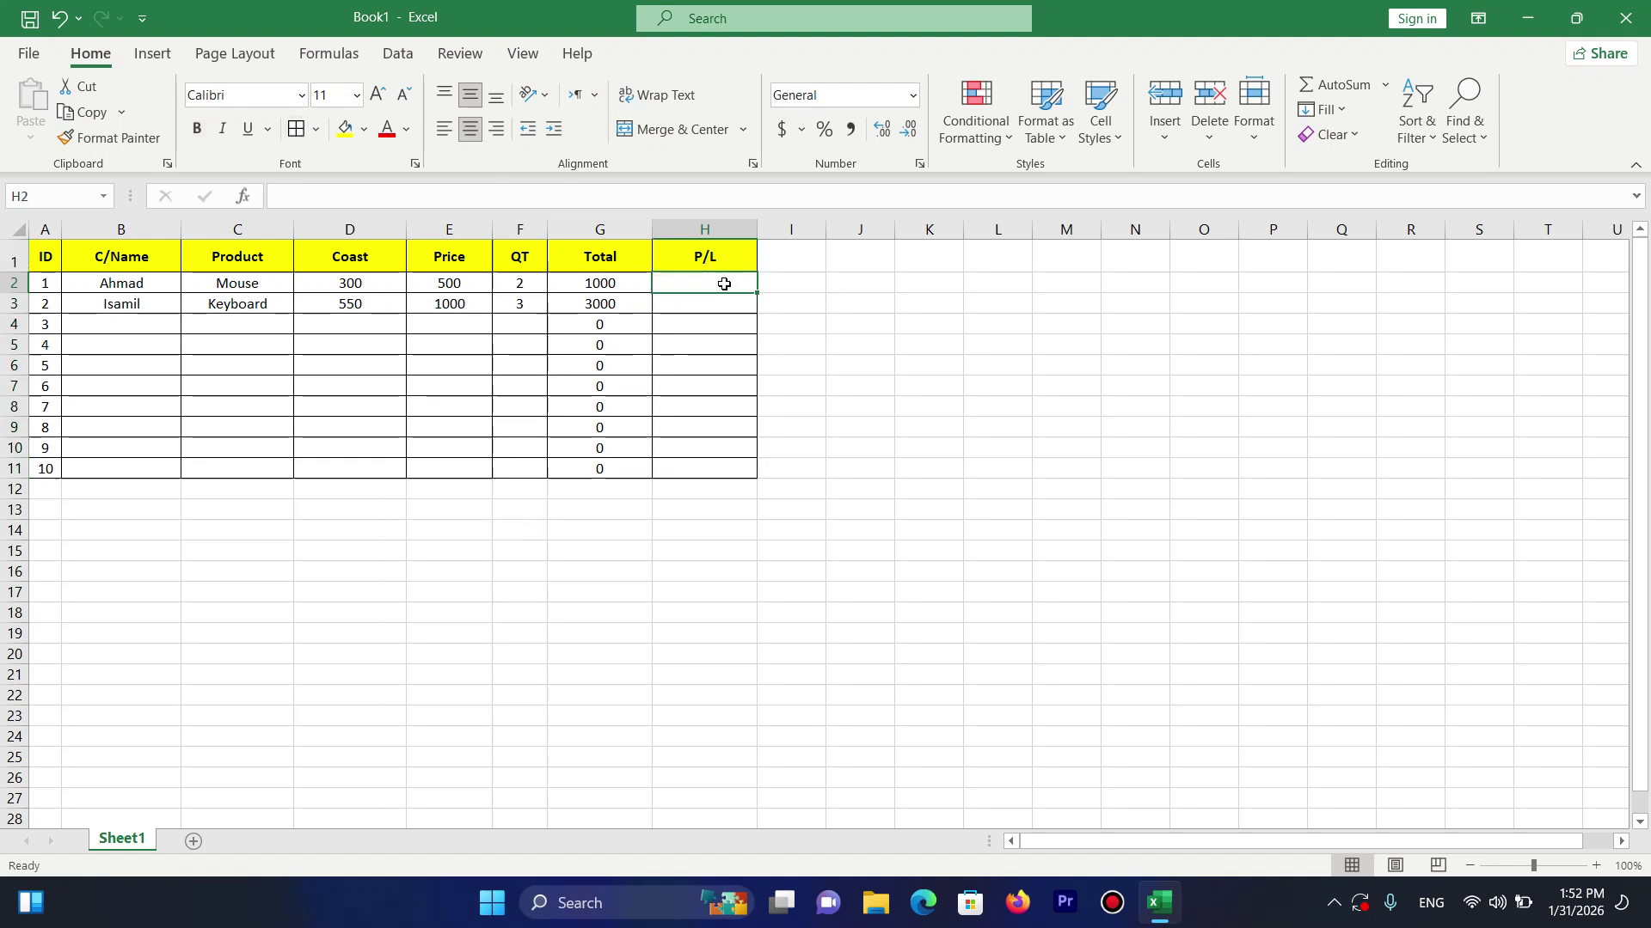
{"action": "type", "text": "=("}
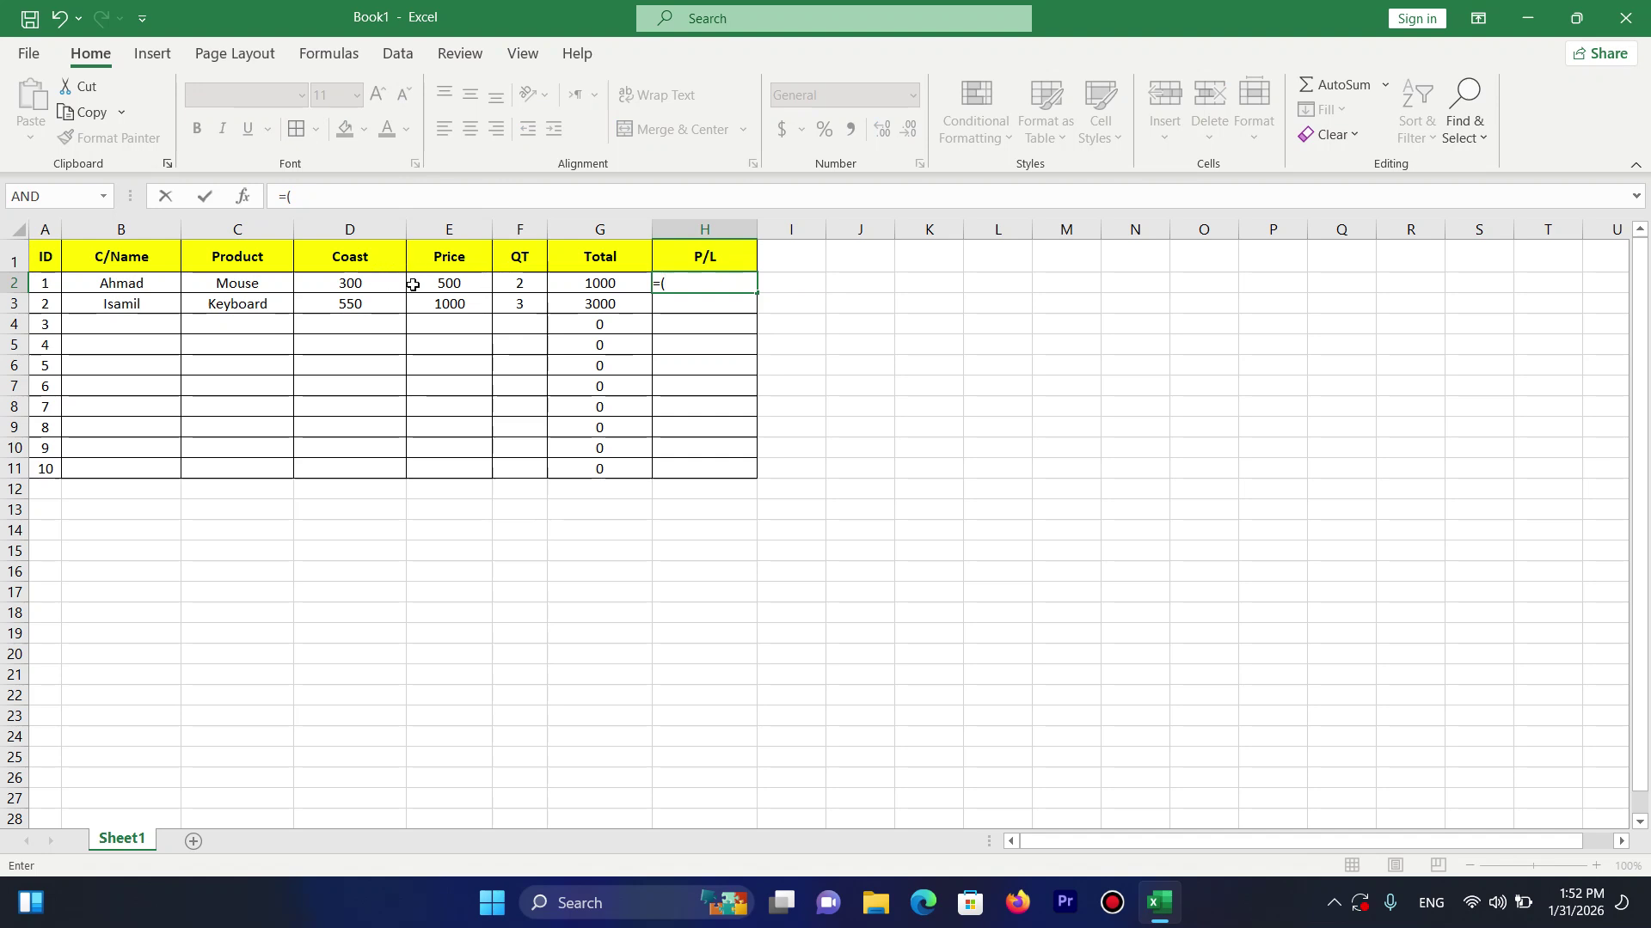
{"action": "left_click", "coordinate": [463, 283]}
{"action": "type", "text": "-"}
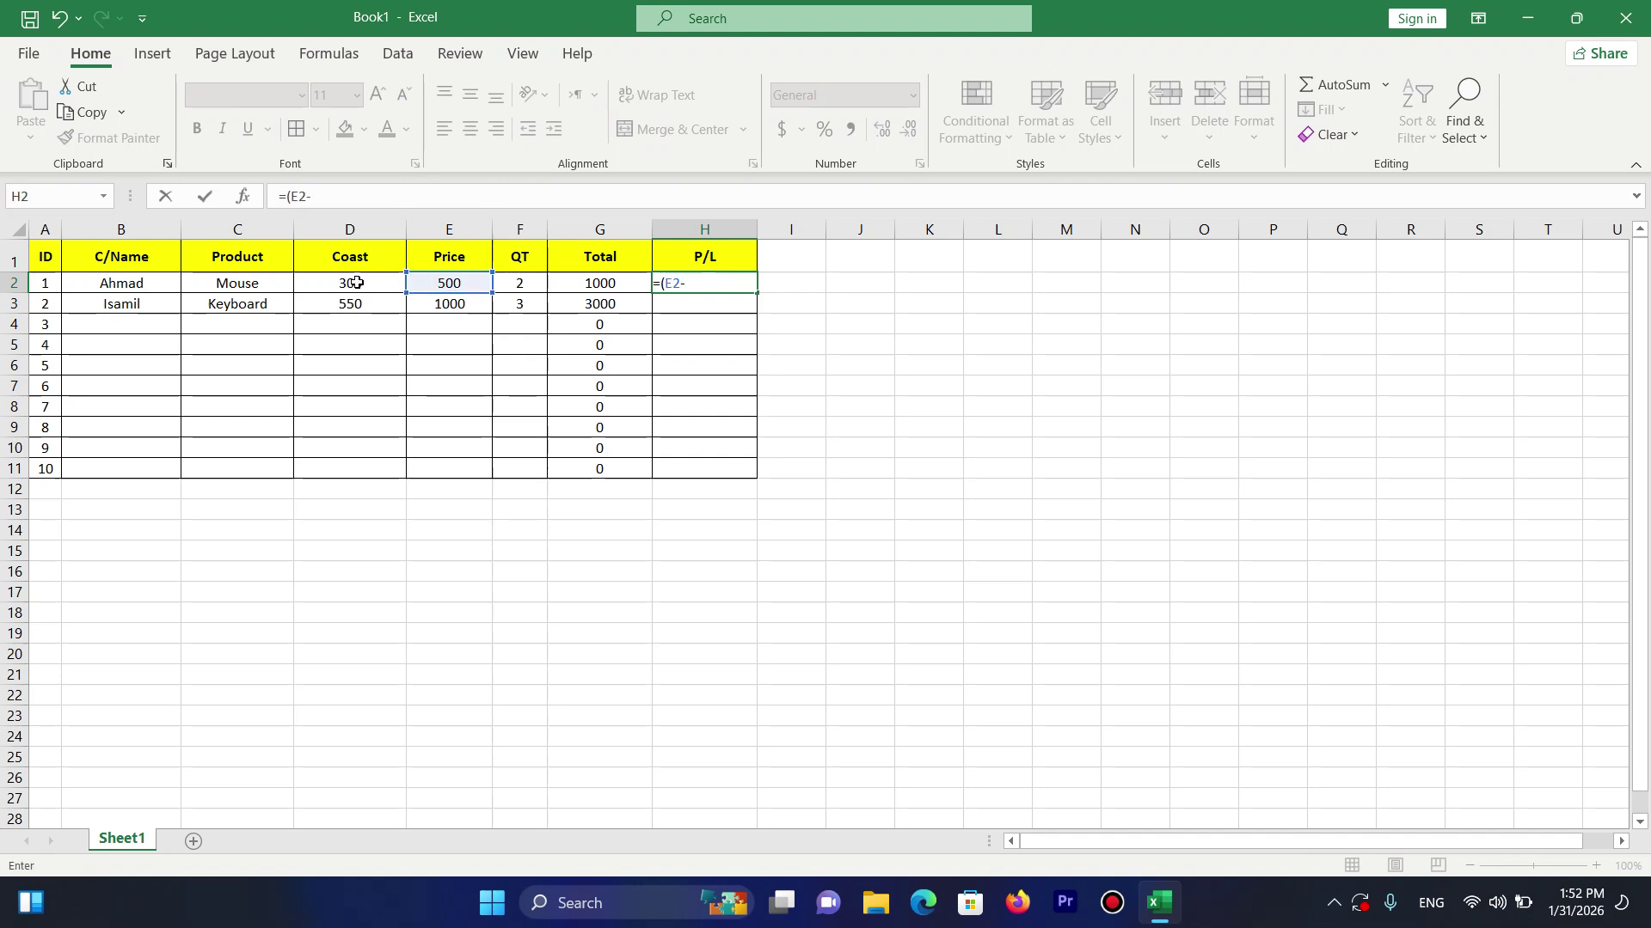
{"action": "left_click", "coordinate": [357, 283]}
{"action": "type", "text": ")*"}
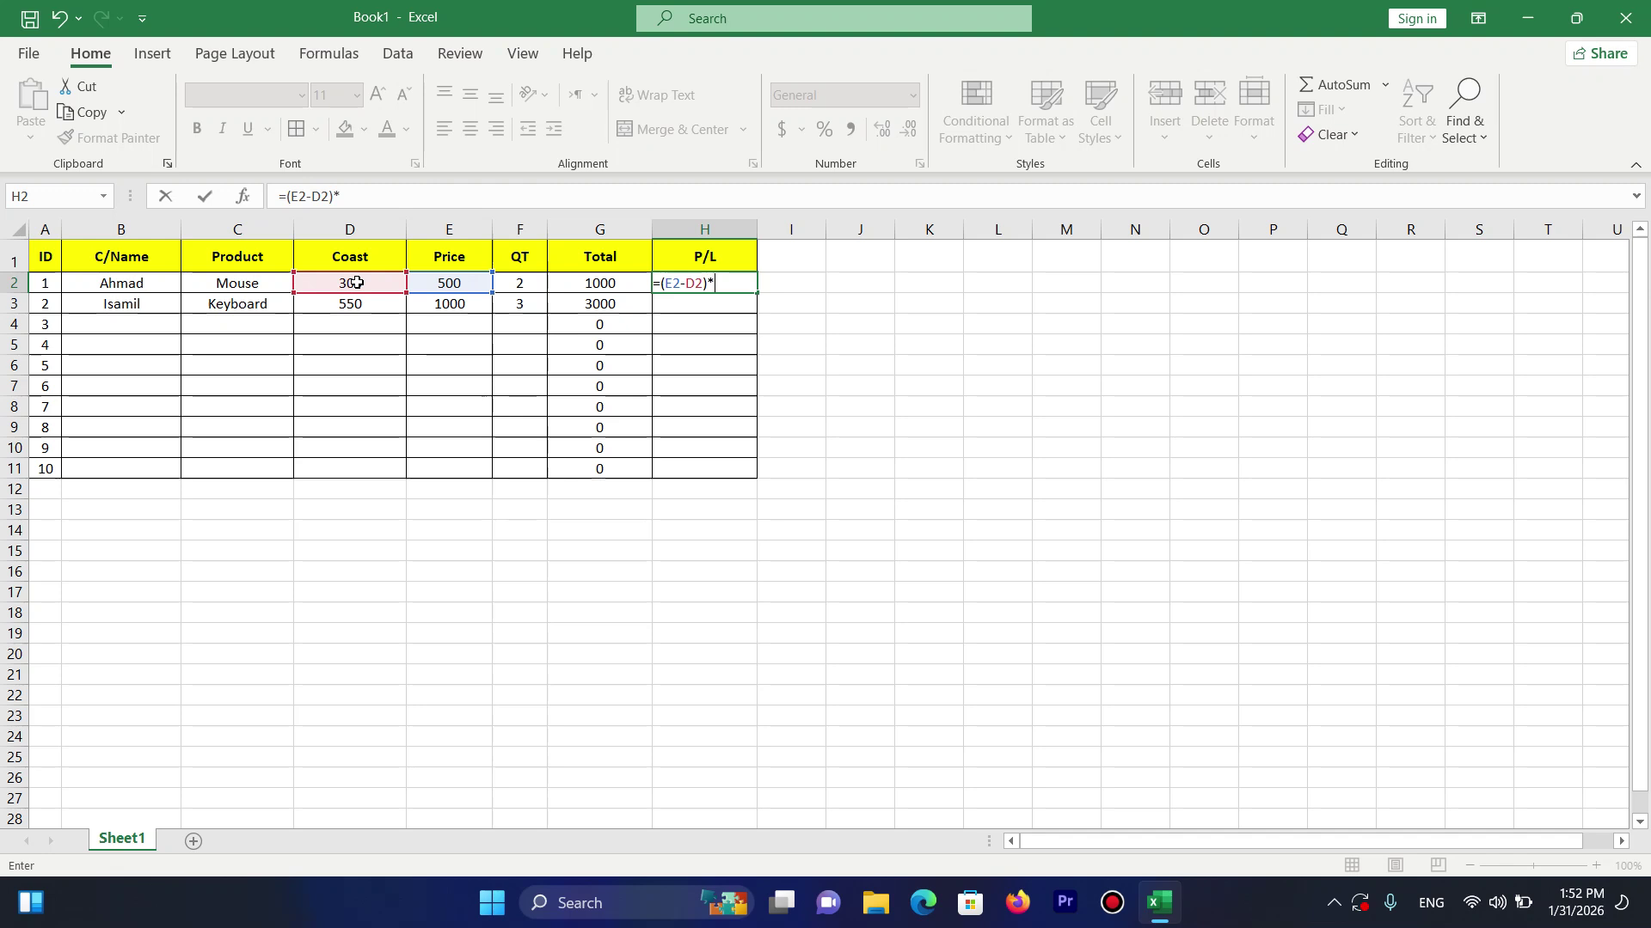
{"action": "left_click", "coordinate": [514, 283]}
{"action": "key", "text": "Return"}
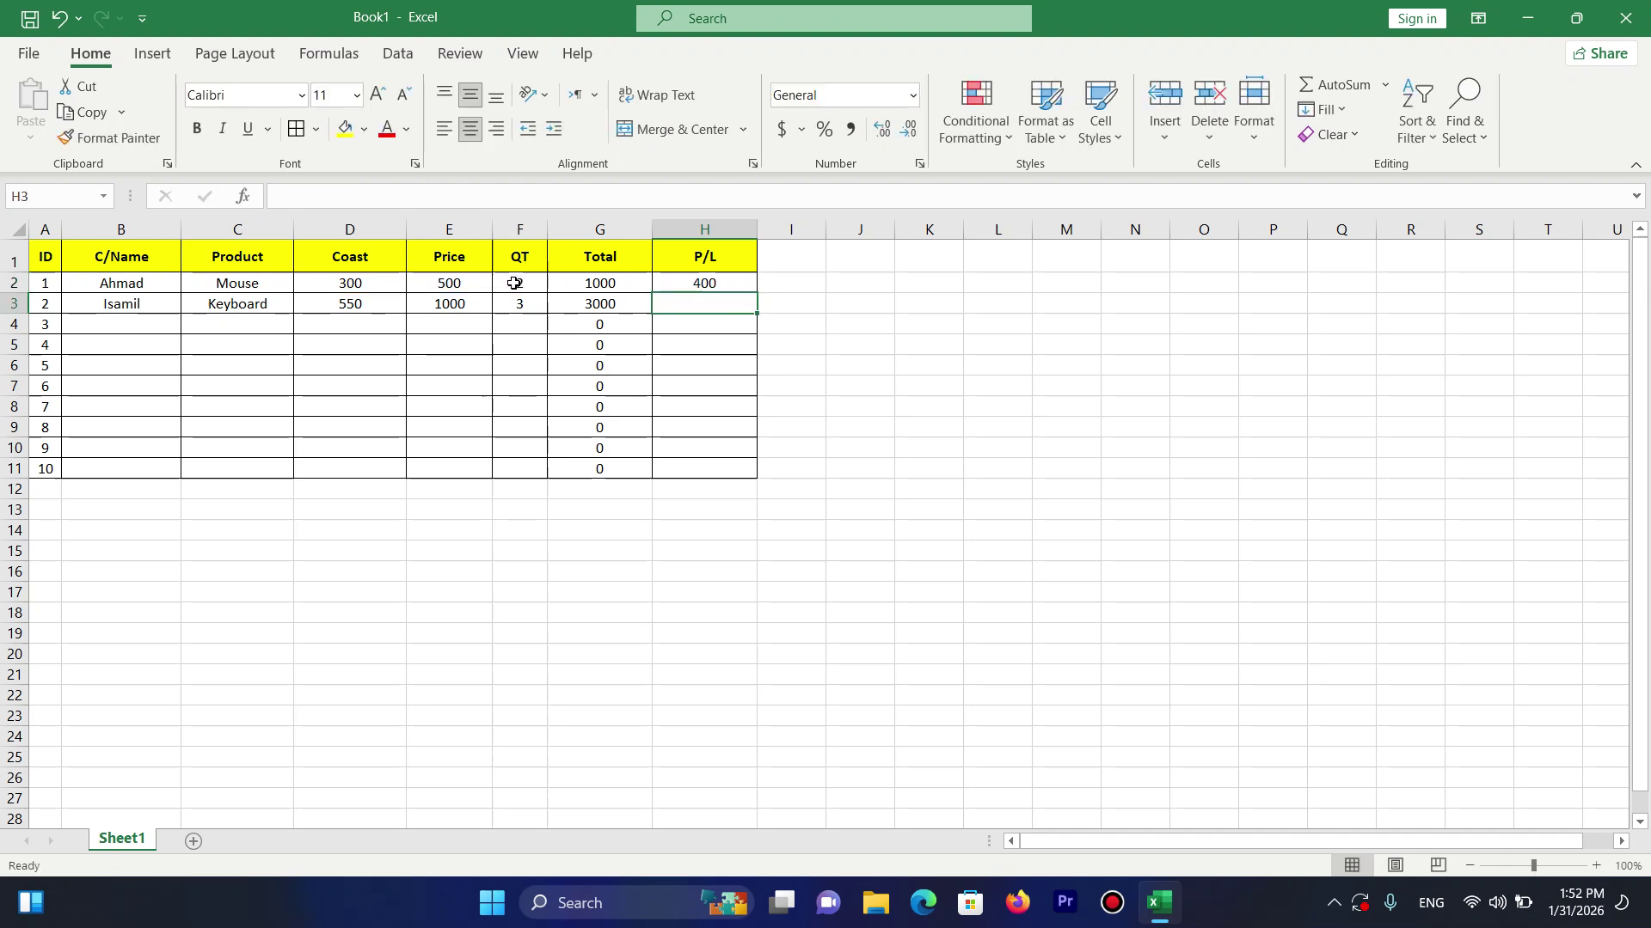
Fill the P/L formula down to H11, giving 400 and 1350 for the first two rows.
{"action": "left_click", "coordinate": [732, 286]}
{"action": "left_click_drag", "start_coordinate": [758, 293], "coordinate": [759, 472]}
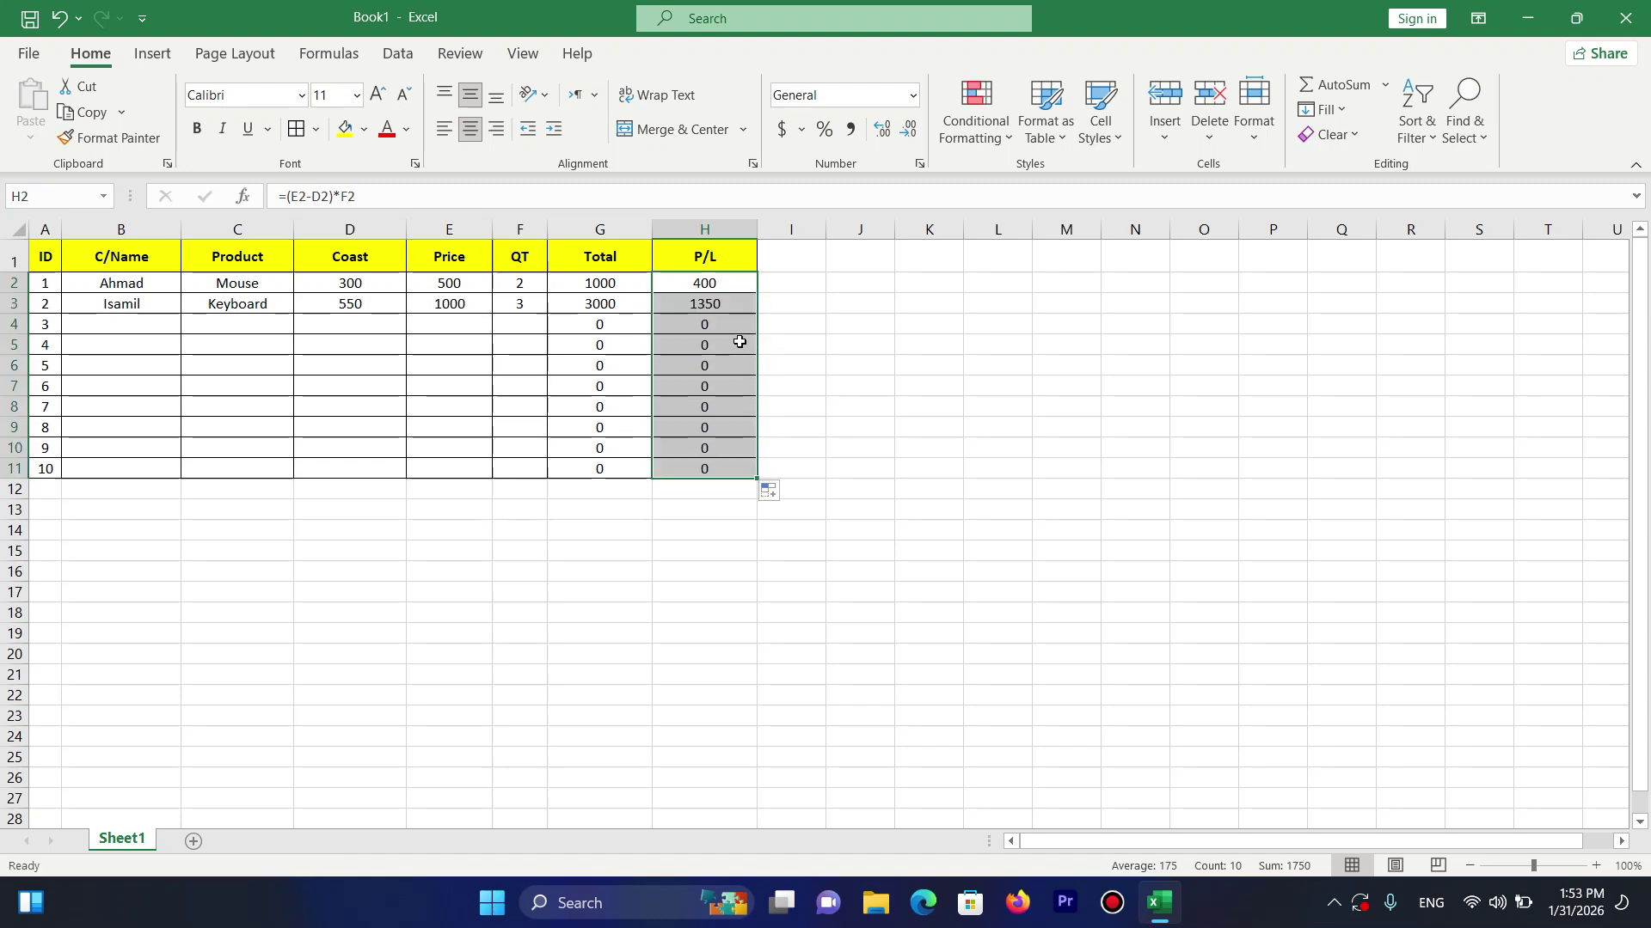
{"action": "left_click", "coordinate": [407, 326]}
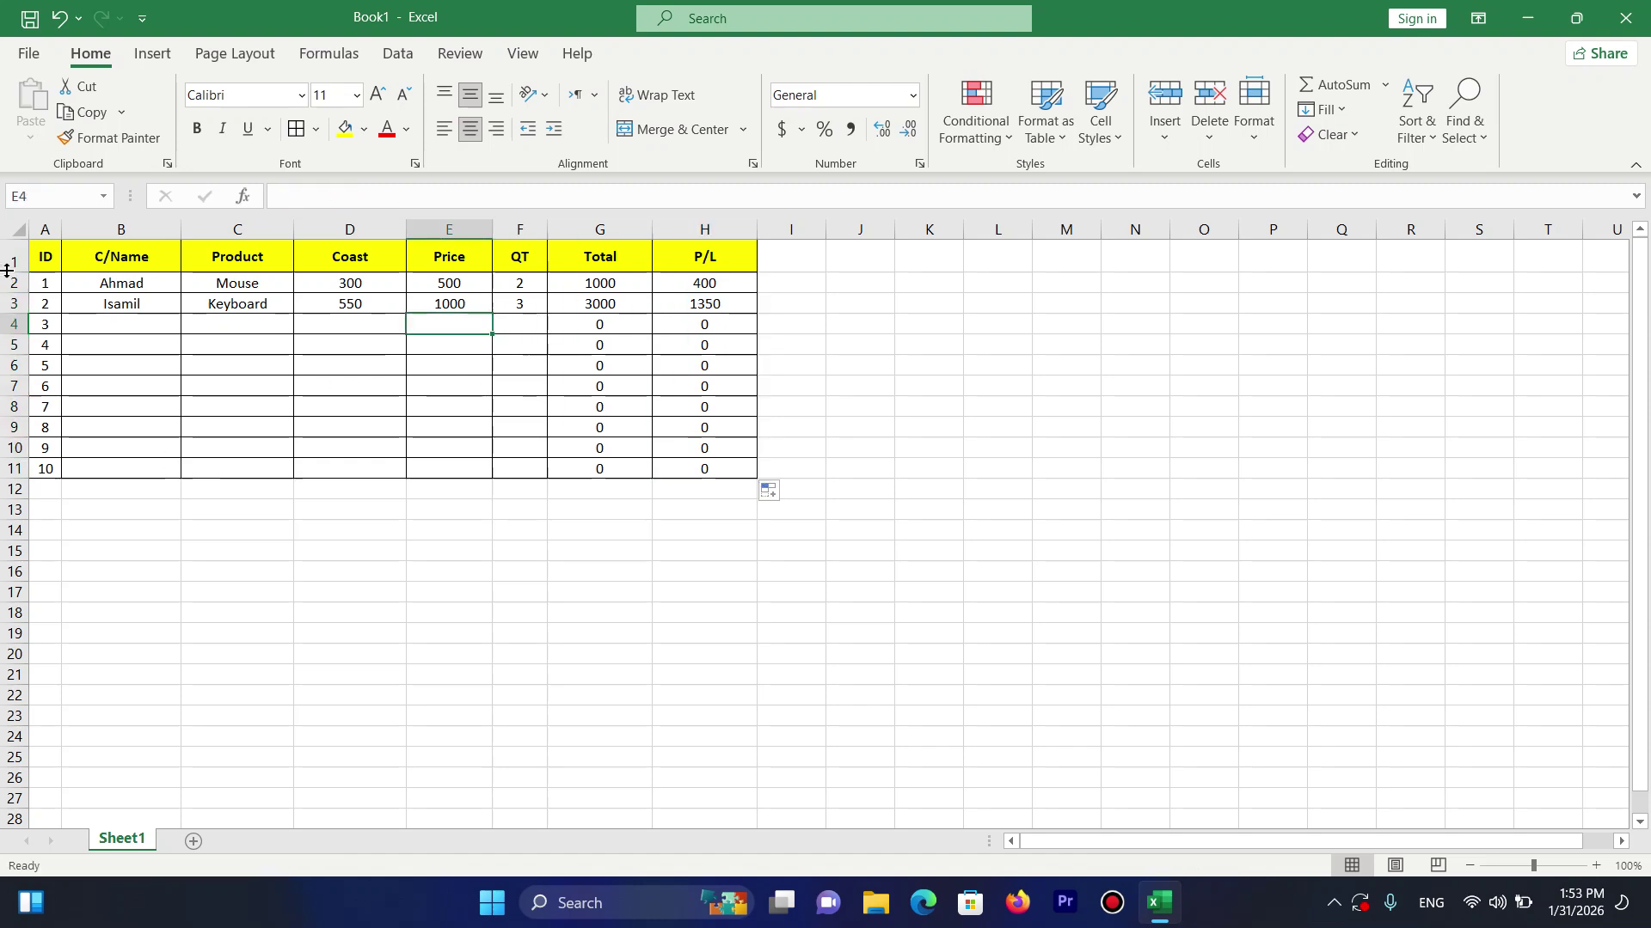
{"action": "left_click_drag", "start_coordinate": [43, 291], "coordinate": [638, 405]}
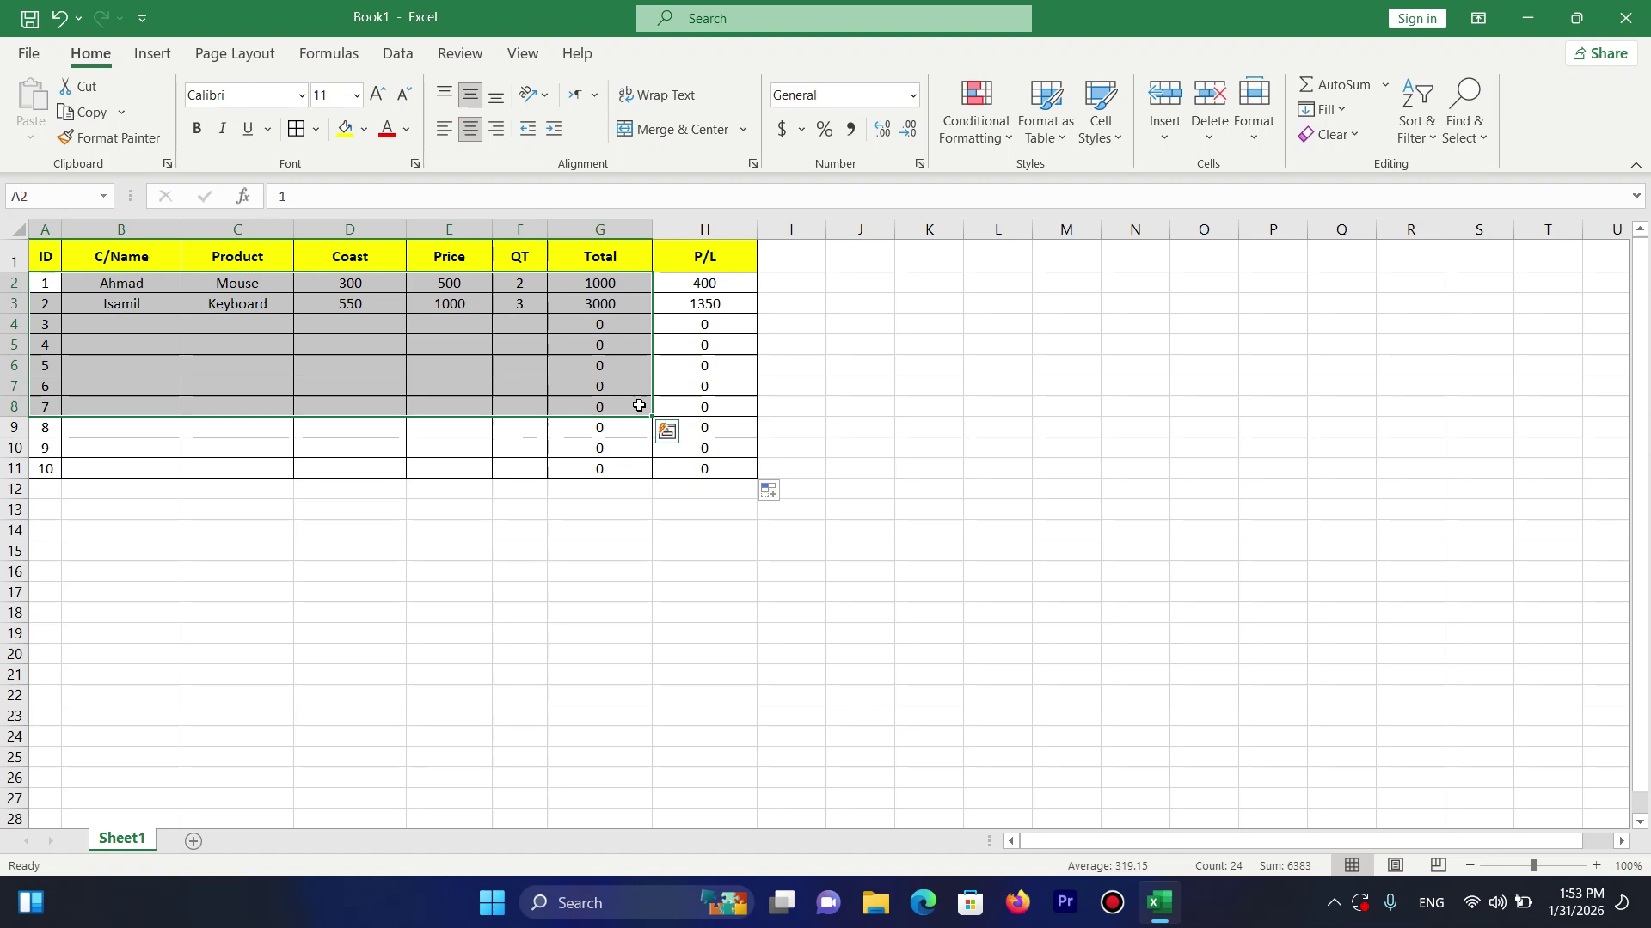
{"action": "left_click", "coordinate": [692, 387]}
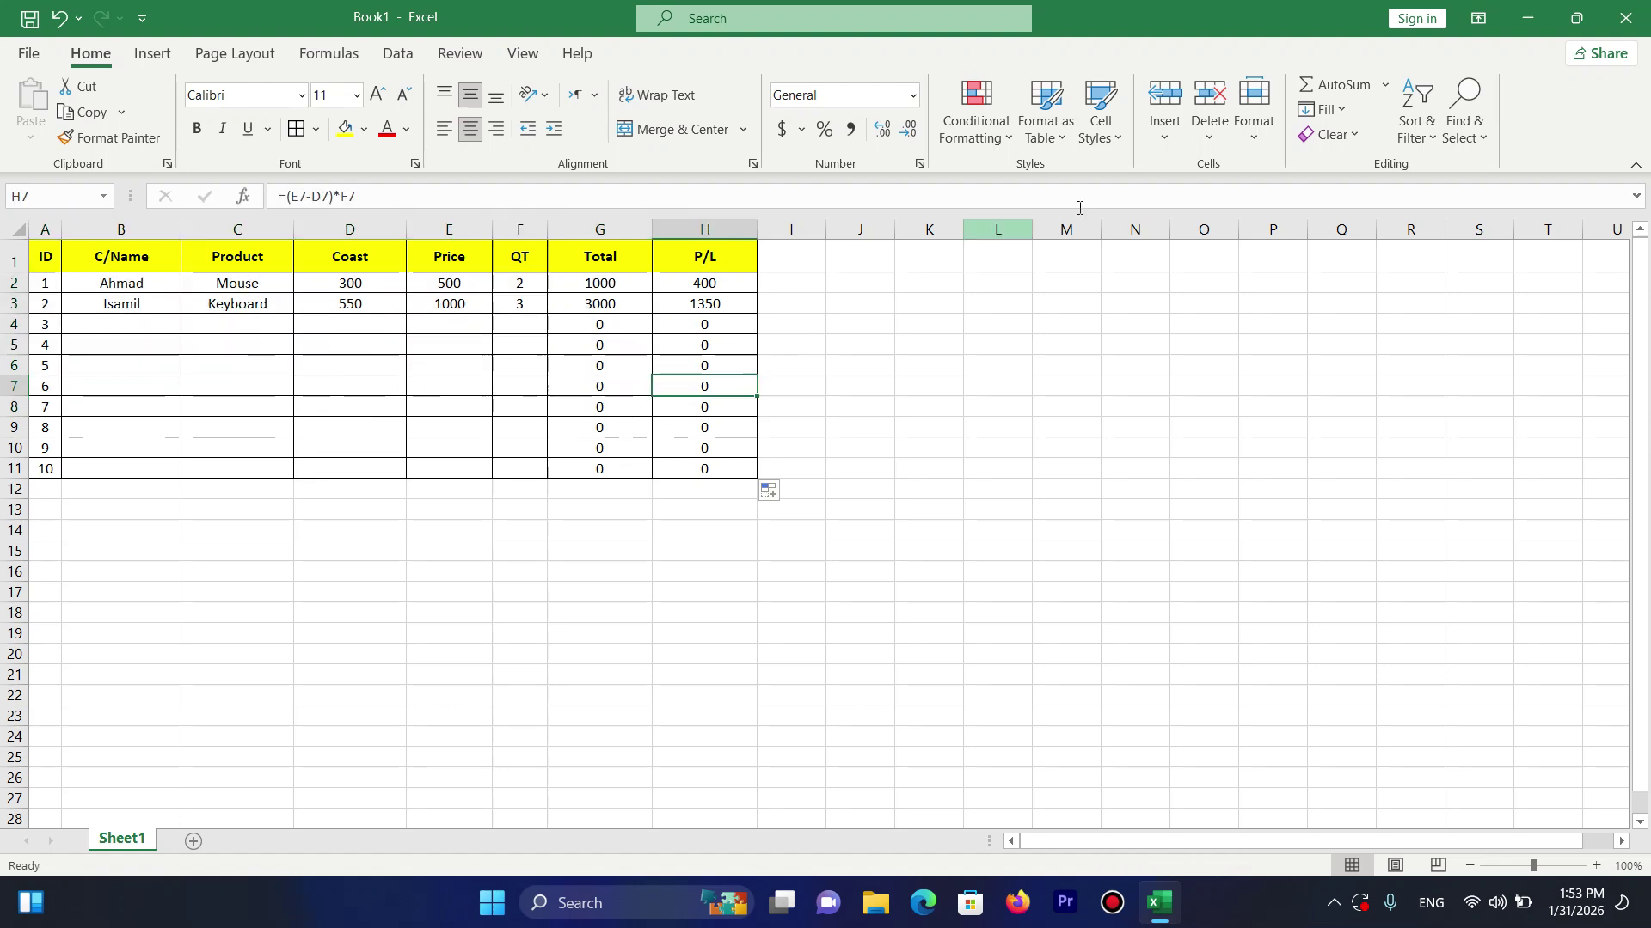
{"action": "left_click", "coordinate": [1164, 139]}
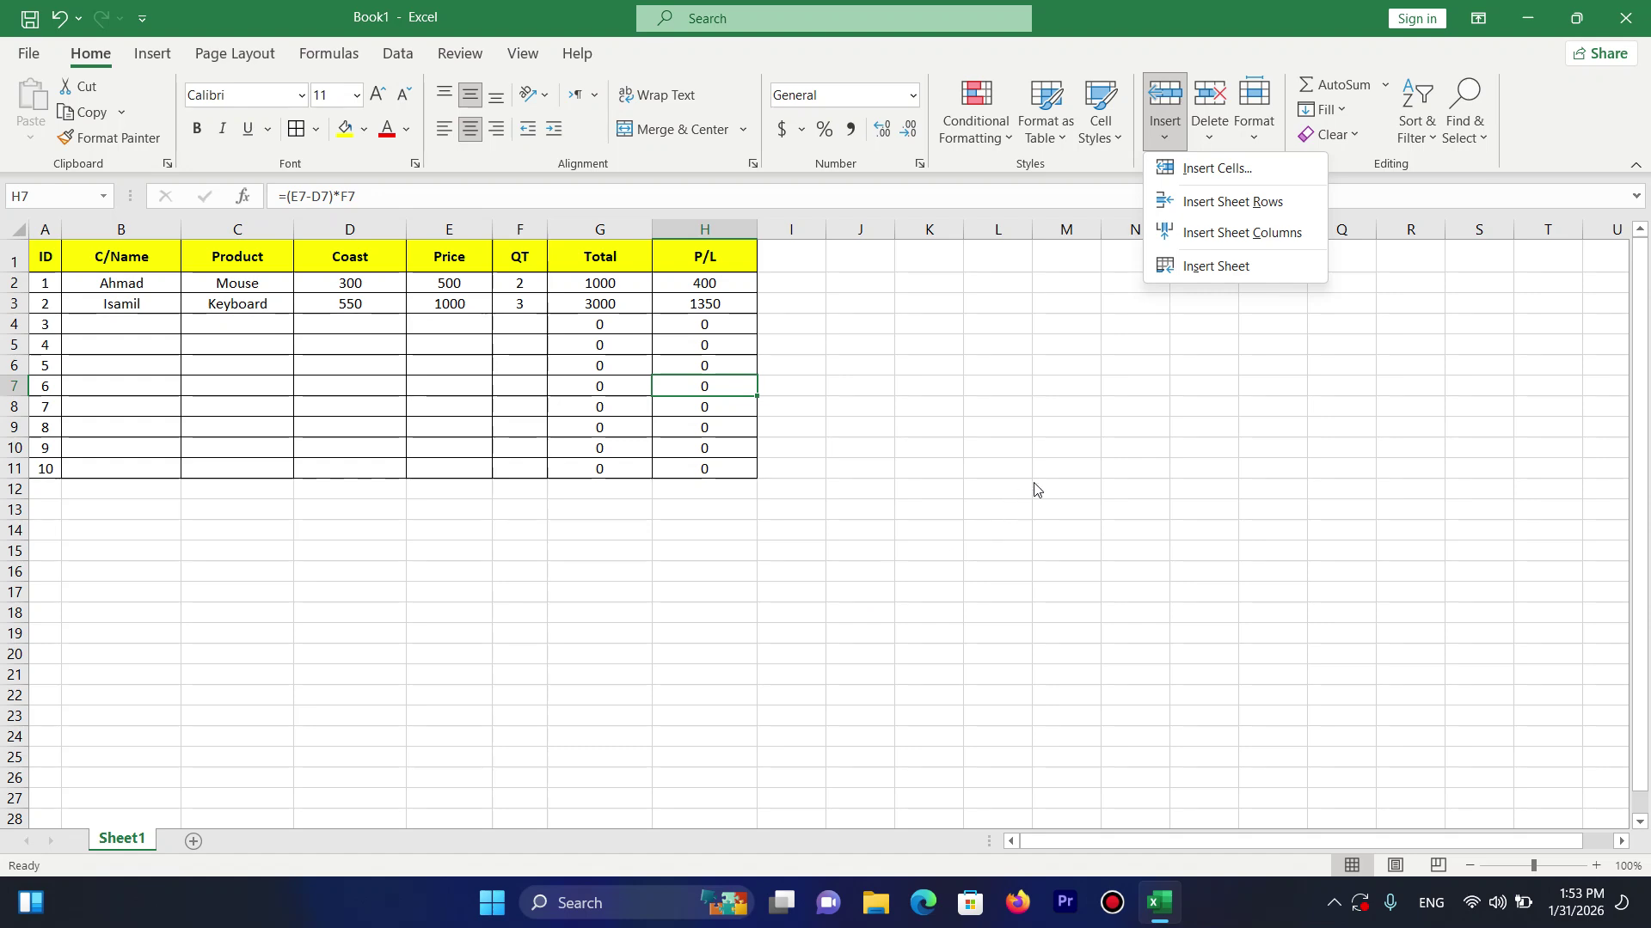
{"action": "left_click", "coordinate": [1241, 268]}
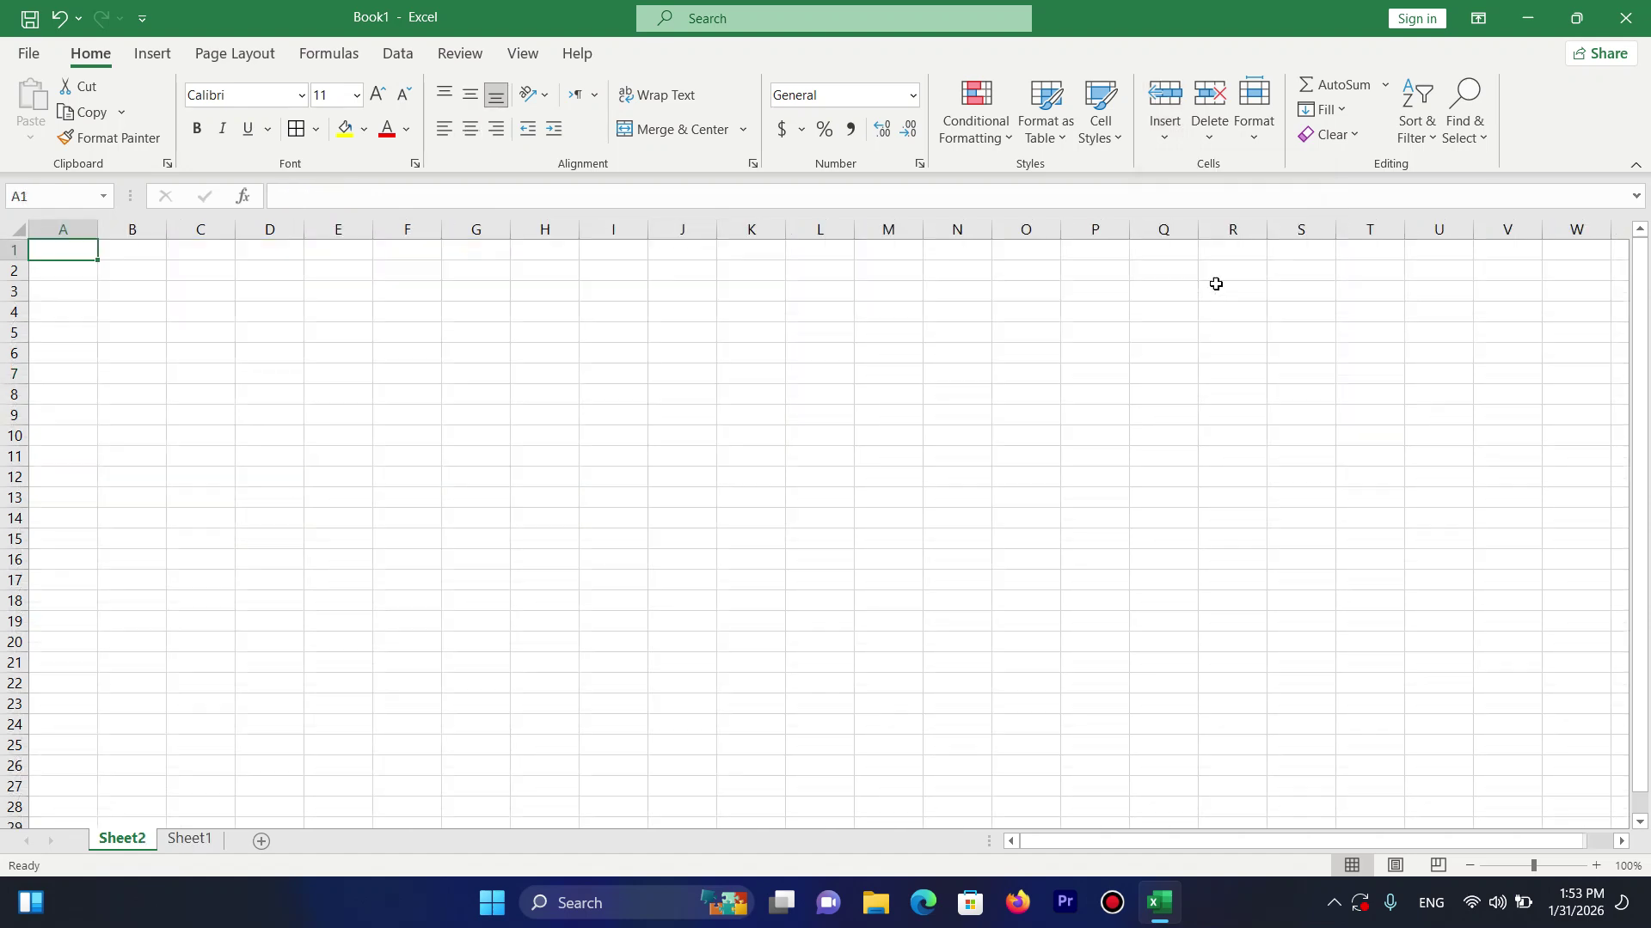
{"action": "left_click_drag", "start_coordinate": [118, 849], "coordinate": [239, 845]}
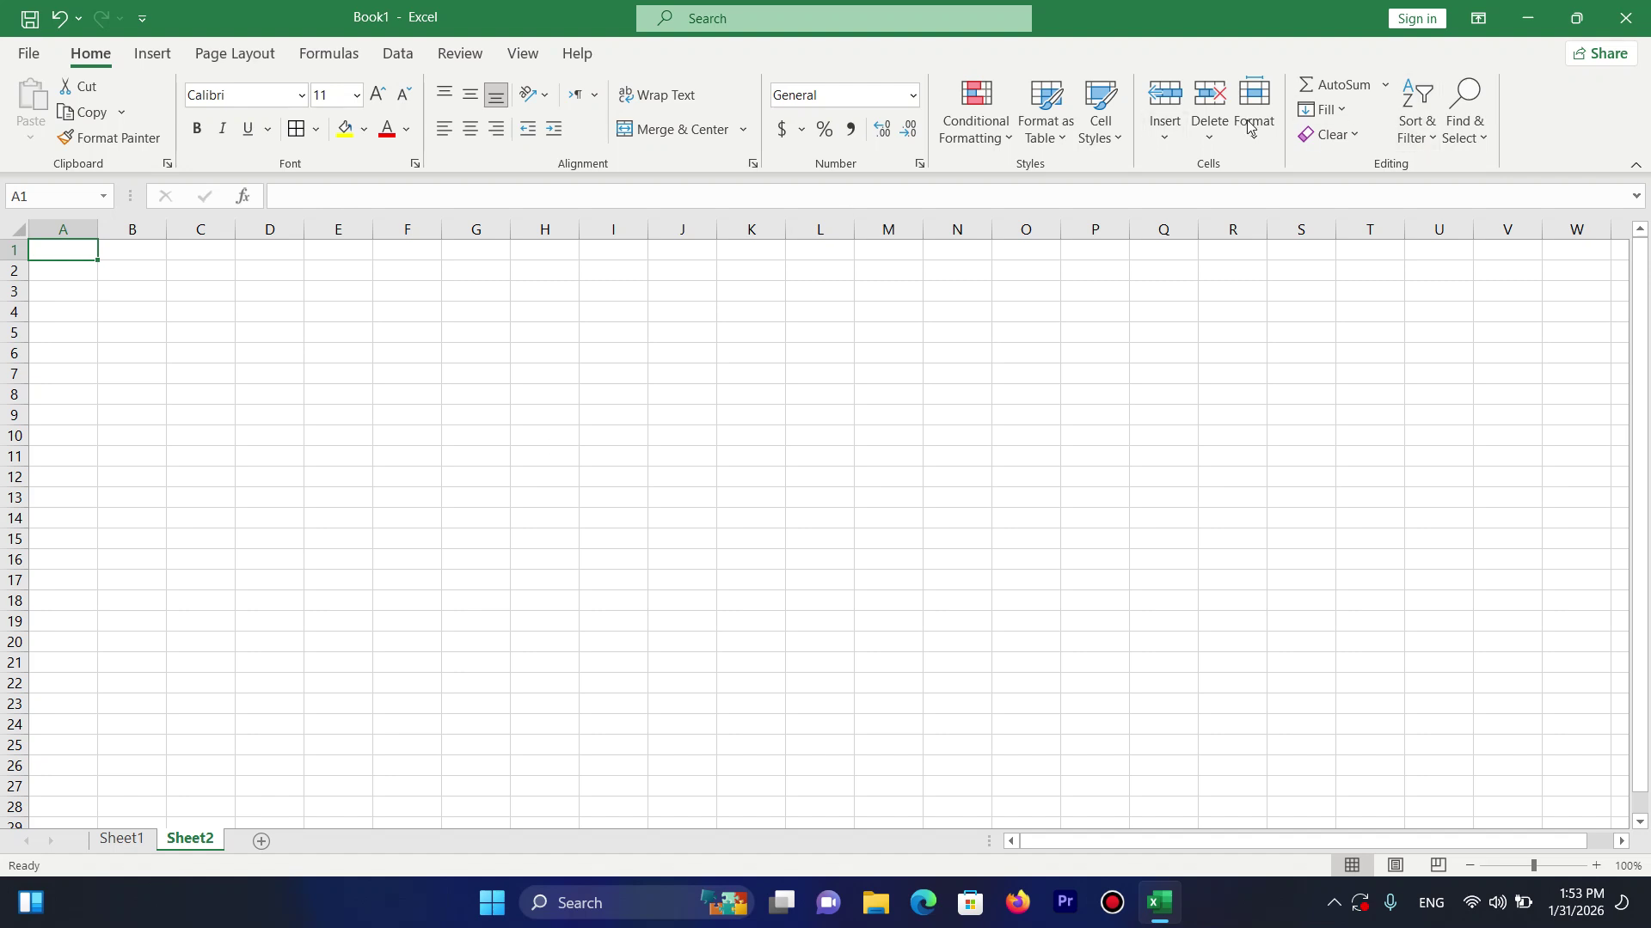
{"action": "left_click", "coordinate": [1167, 124]}
{"action": "left_click", "coordinate": [1231, 273]}
{"action": "left_click_drag", "start_coordinate": [231, 838], "coordinate": [305, 845]}
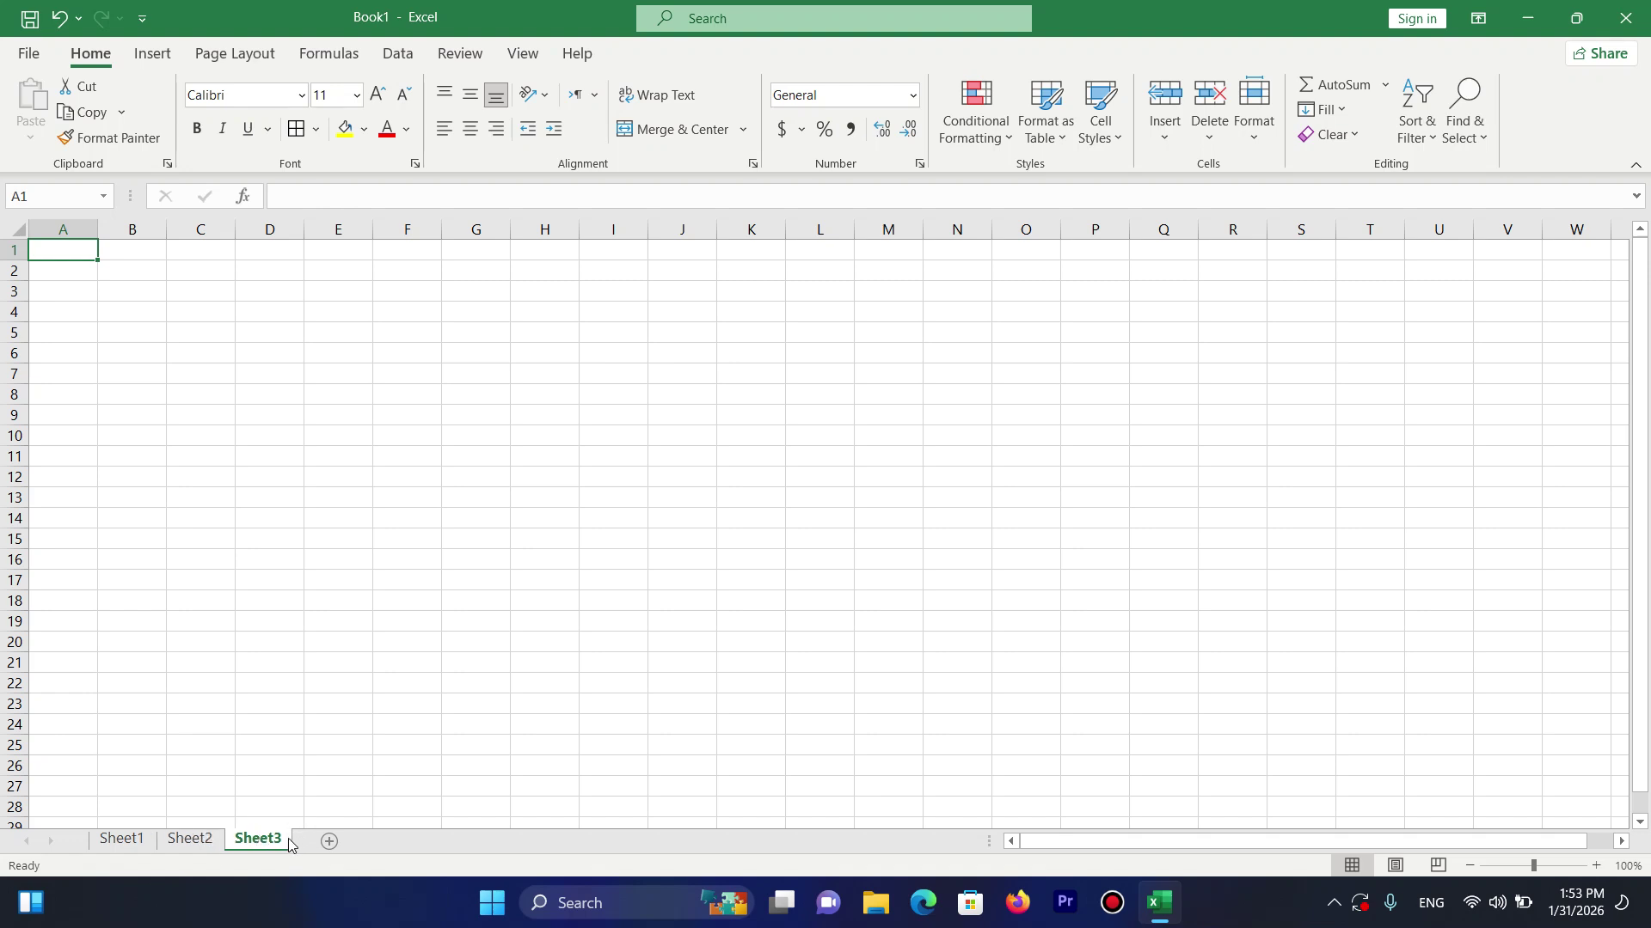
{"action": "right_click", "coordinate": [291, 842]}
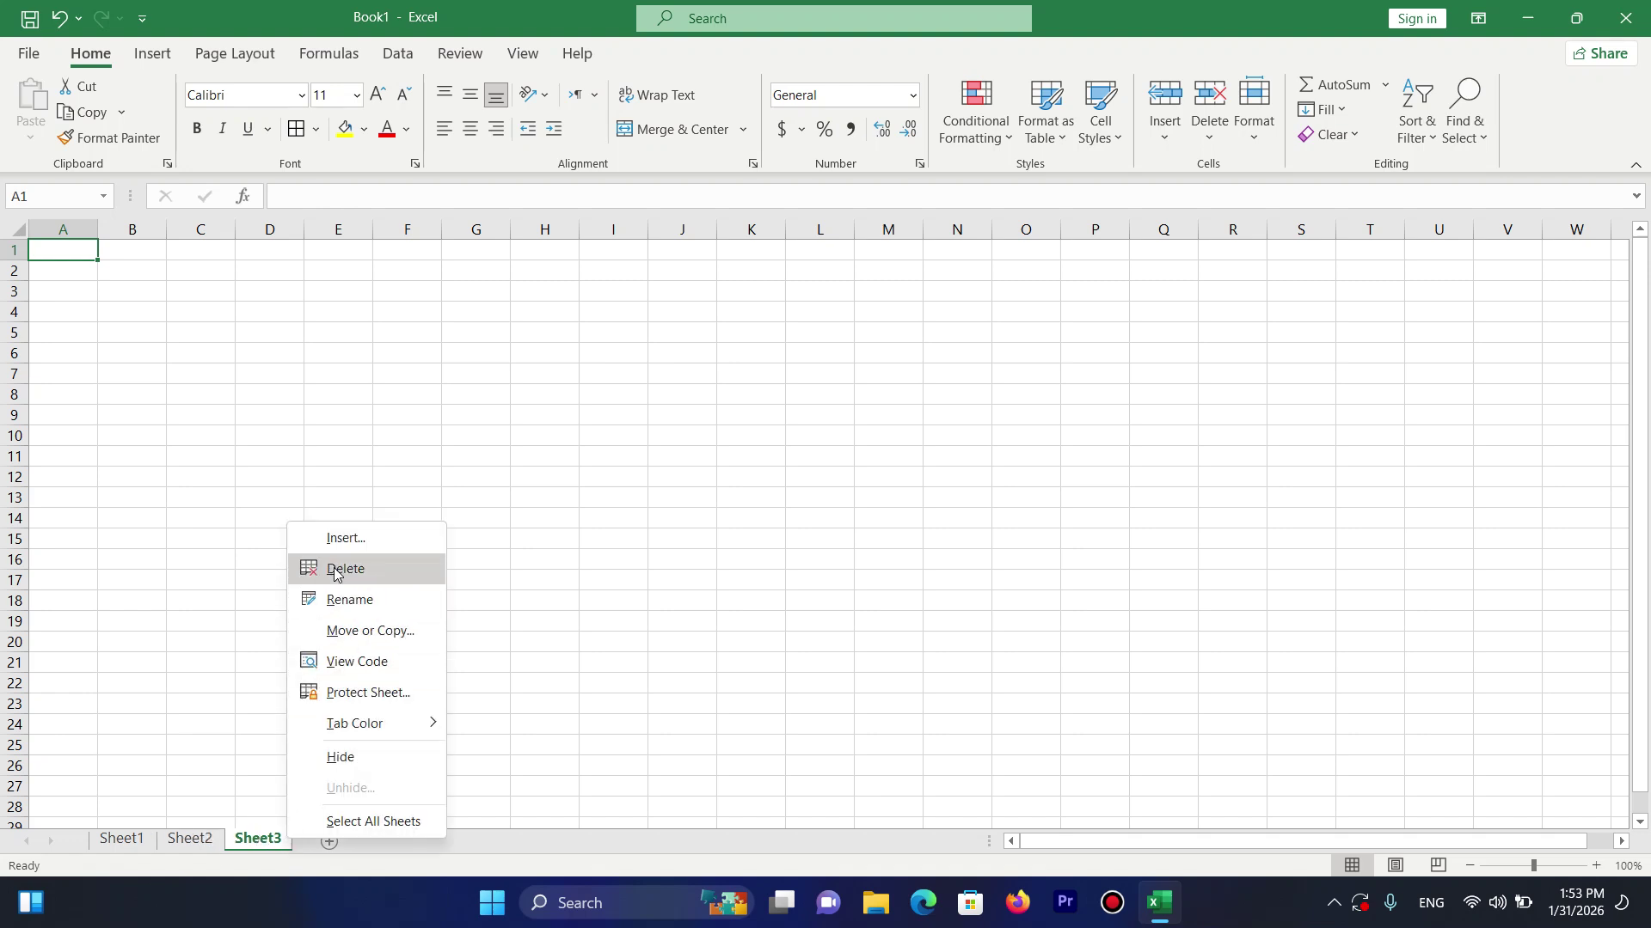
{"action": "left_click", "coordinate": [344, 569]}
{"action": "right_click", "coordinate": [207, 842]}
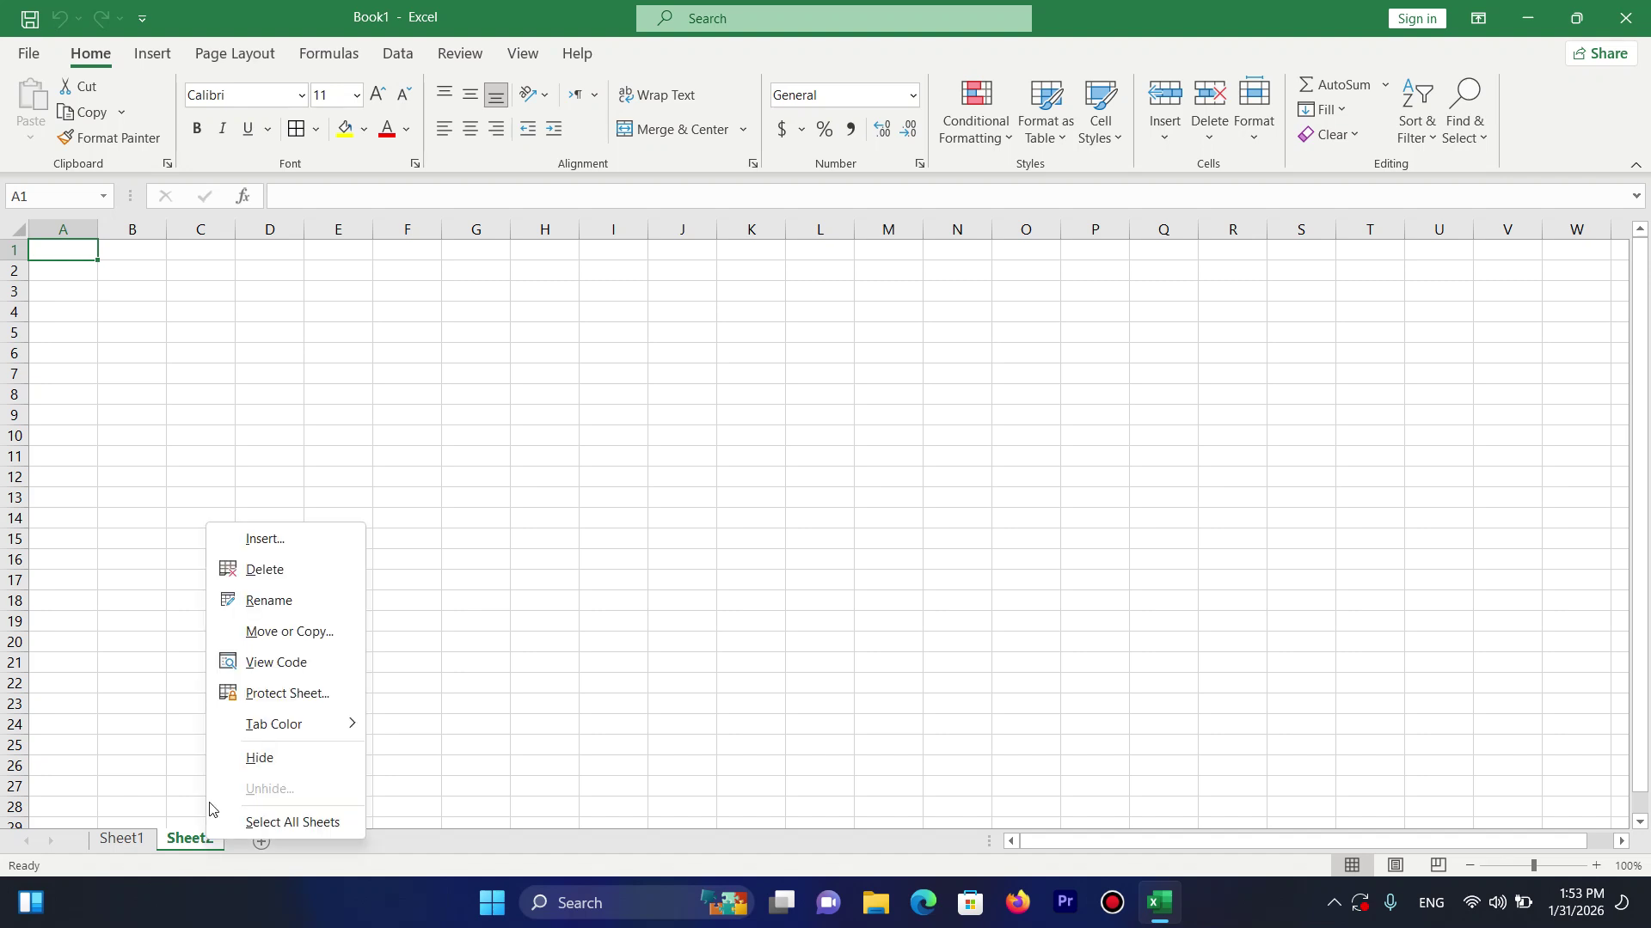
{"action": "left_click", "coordinate": [247, 567]}
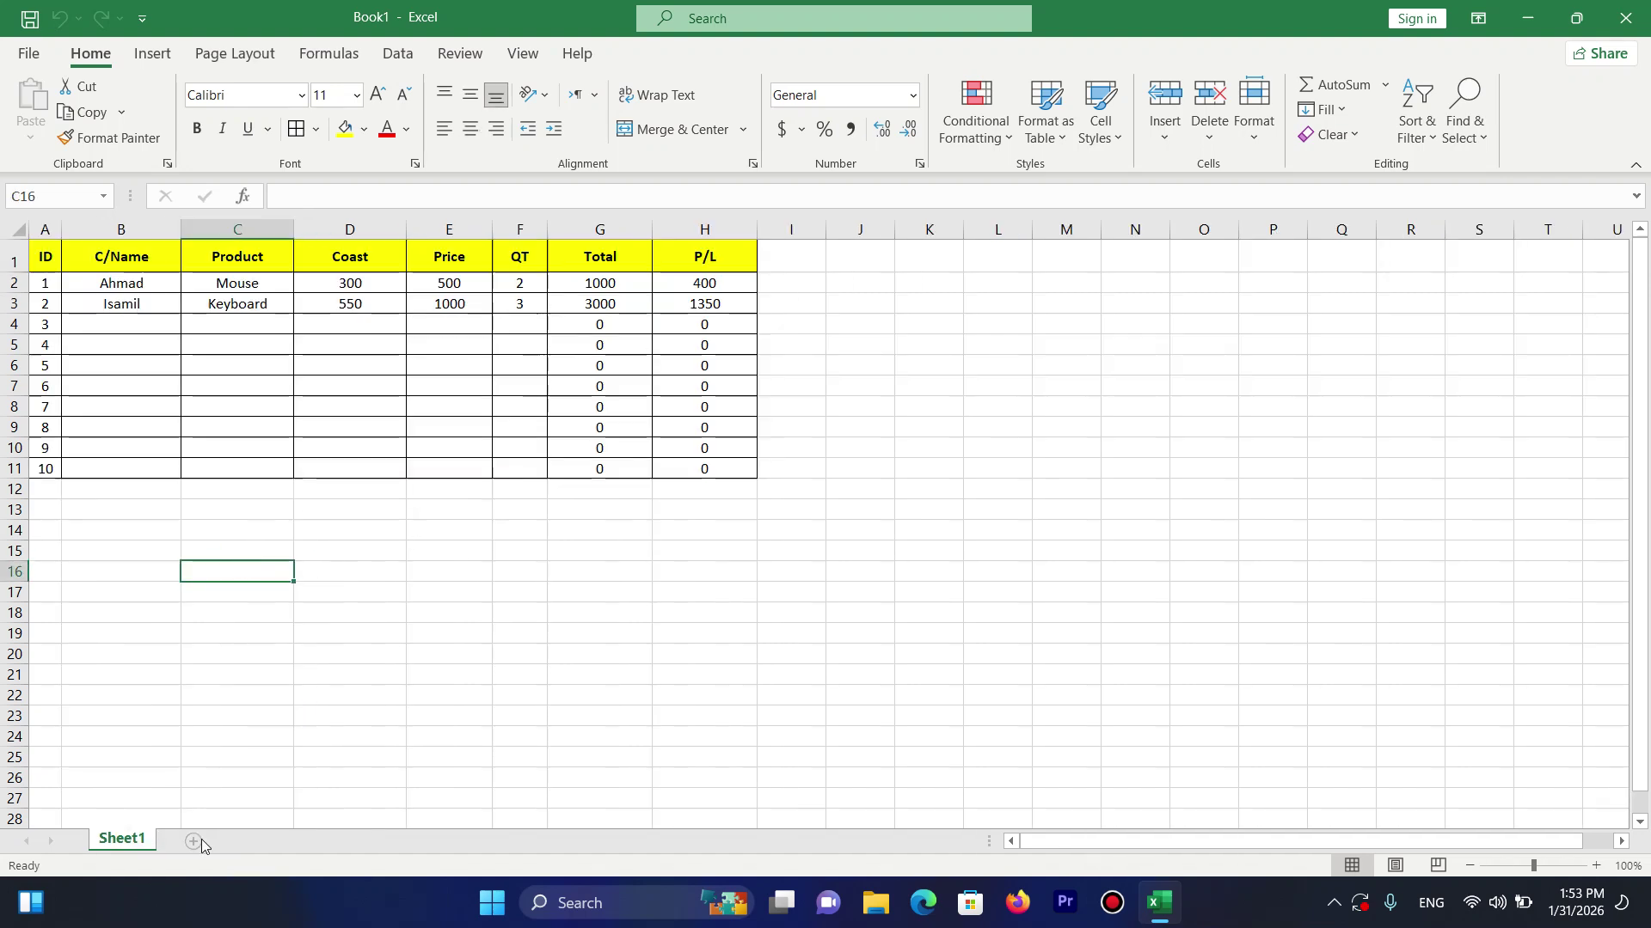
{"action": "left_click", "coordinate": [1185, 129]}
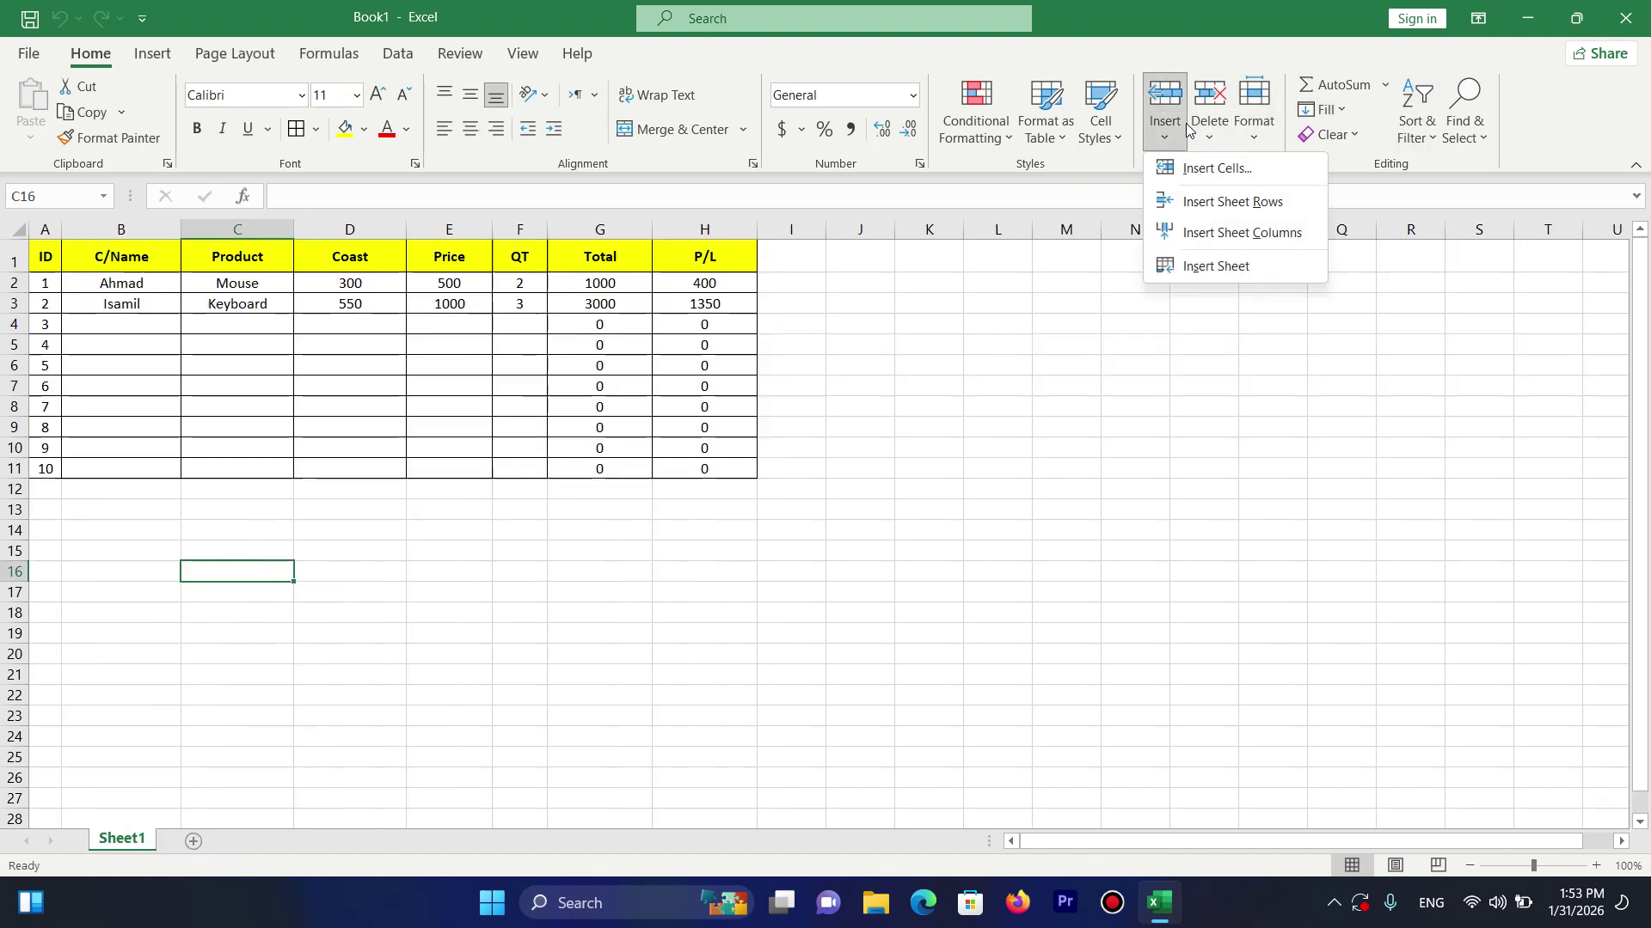
{"action": "left_click", "coordinate": [1213, 138]}
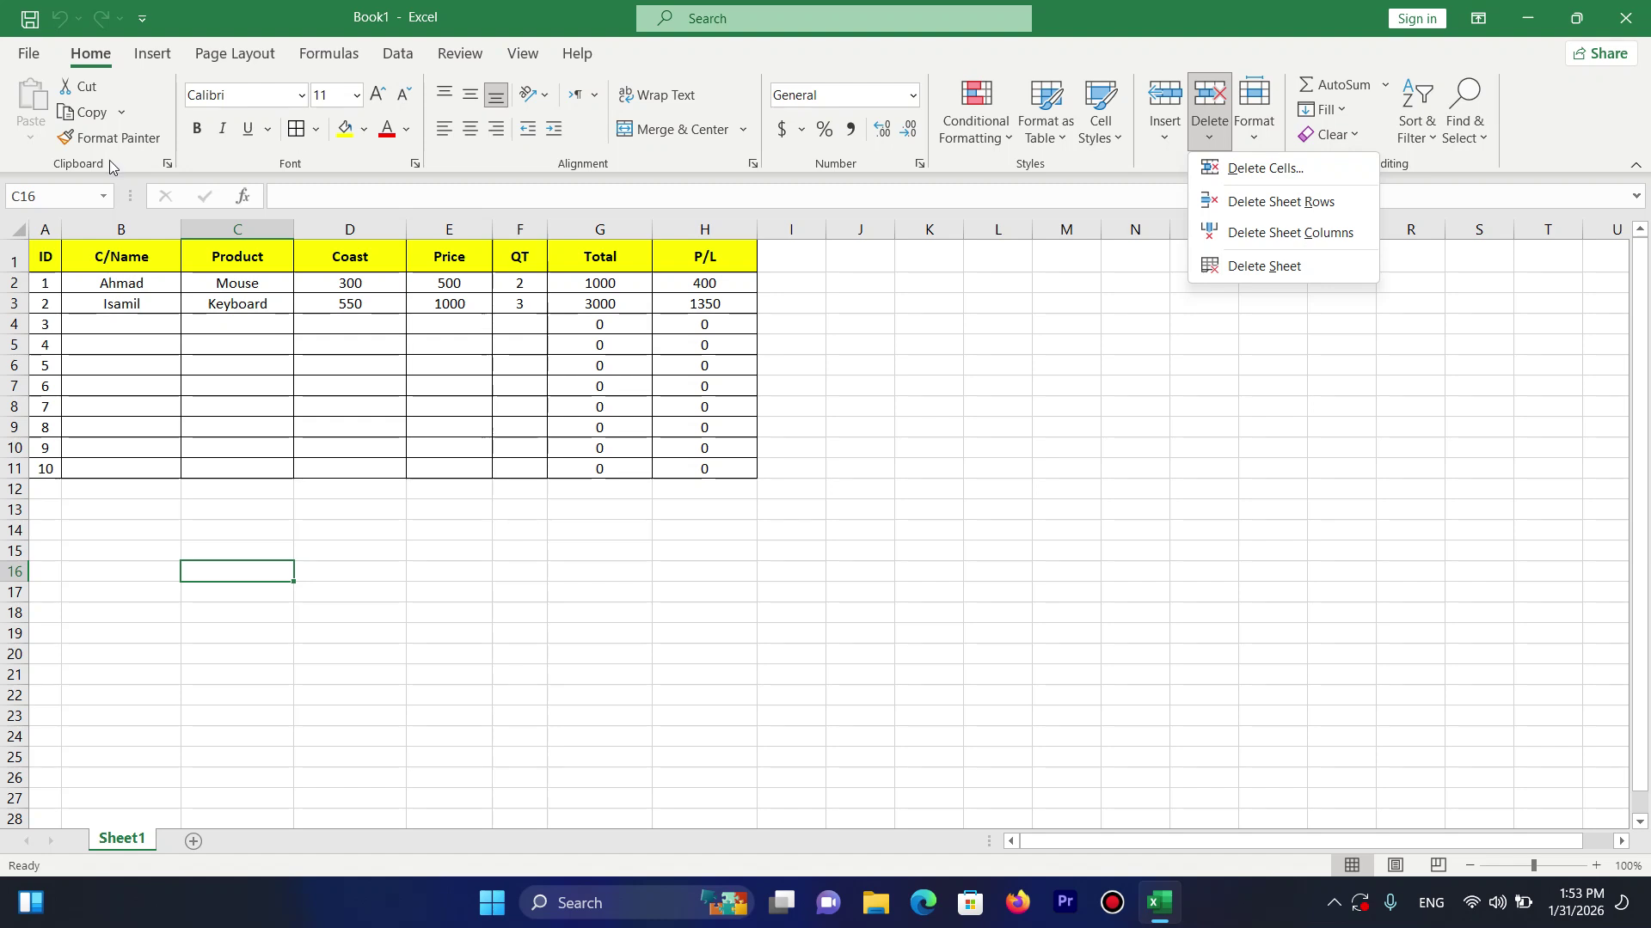
{"action": "left_click", "coordinate": [83, 252]}
{"action": "left_click_drag", "start_coordinate": [49, 252], "coordinate": [98, 251]}
{"action": "left_click", "coordinate": [1208, 142]}
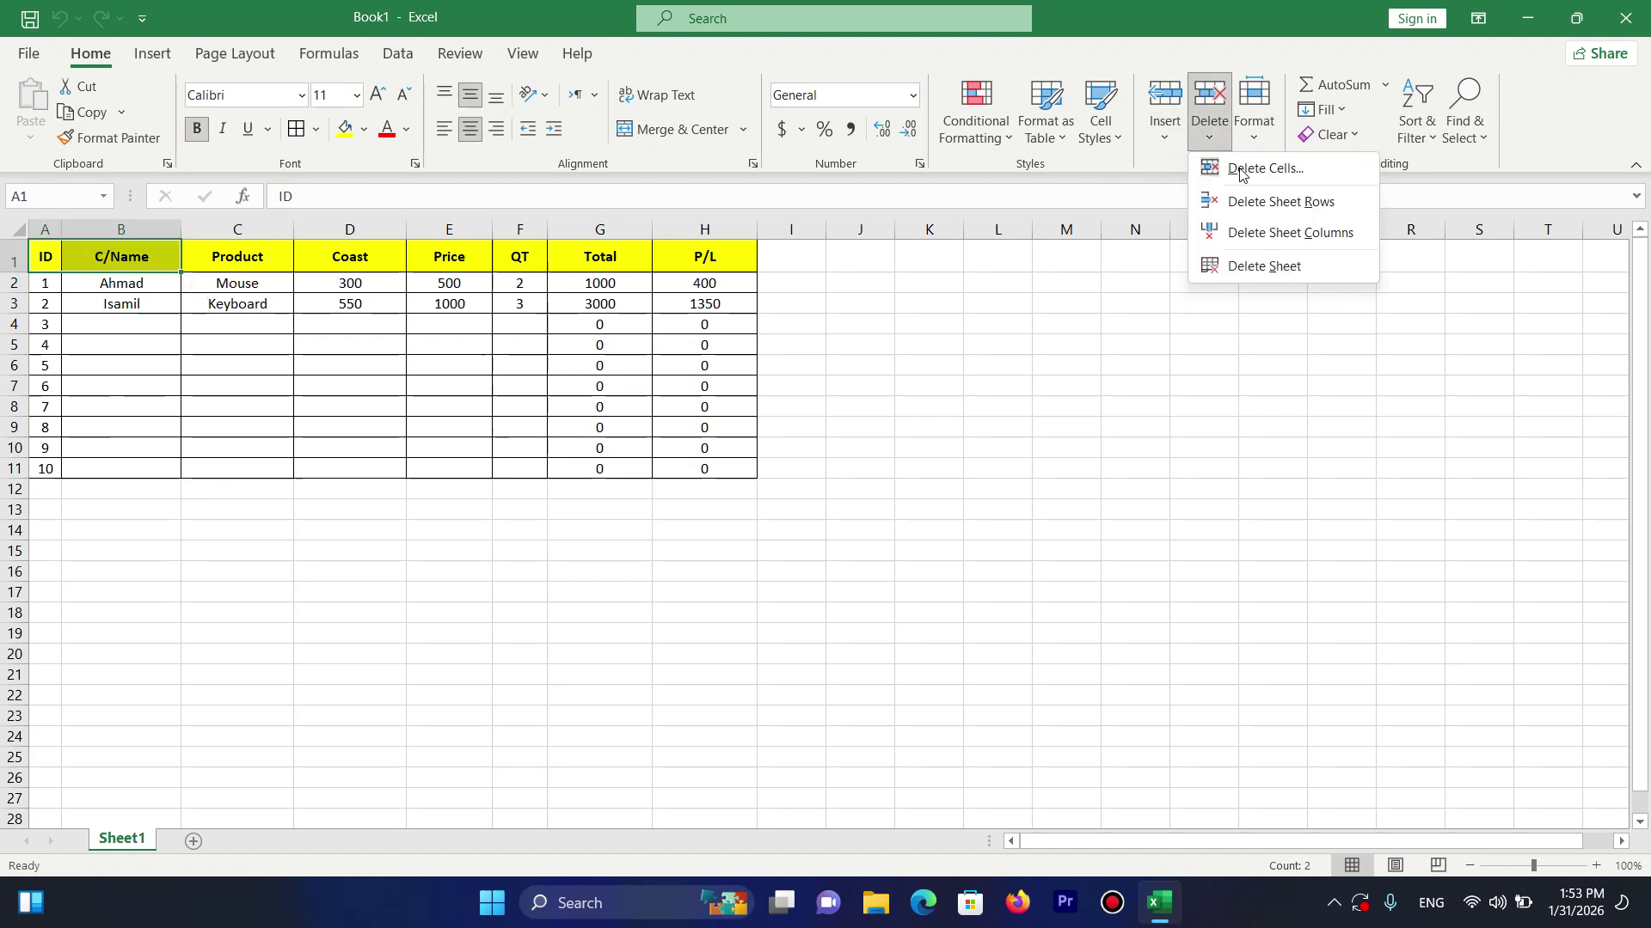
{"action": "left_click", "coordinate": [1239, 167]}
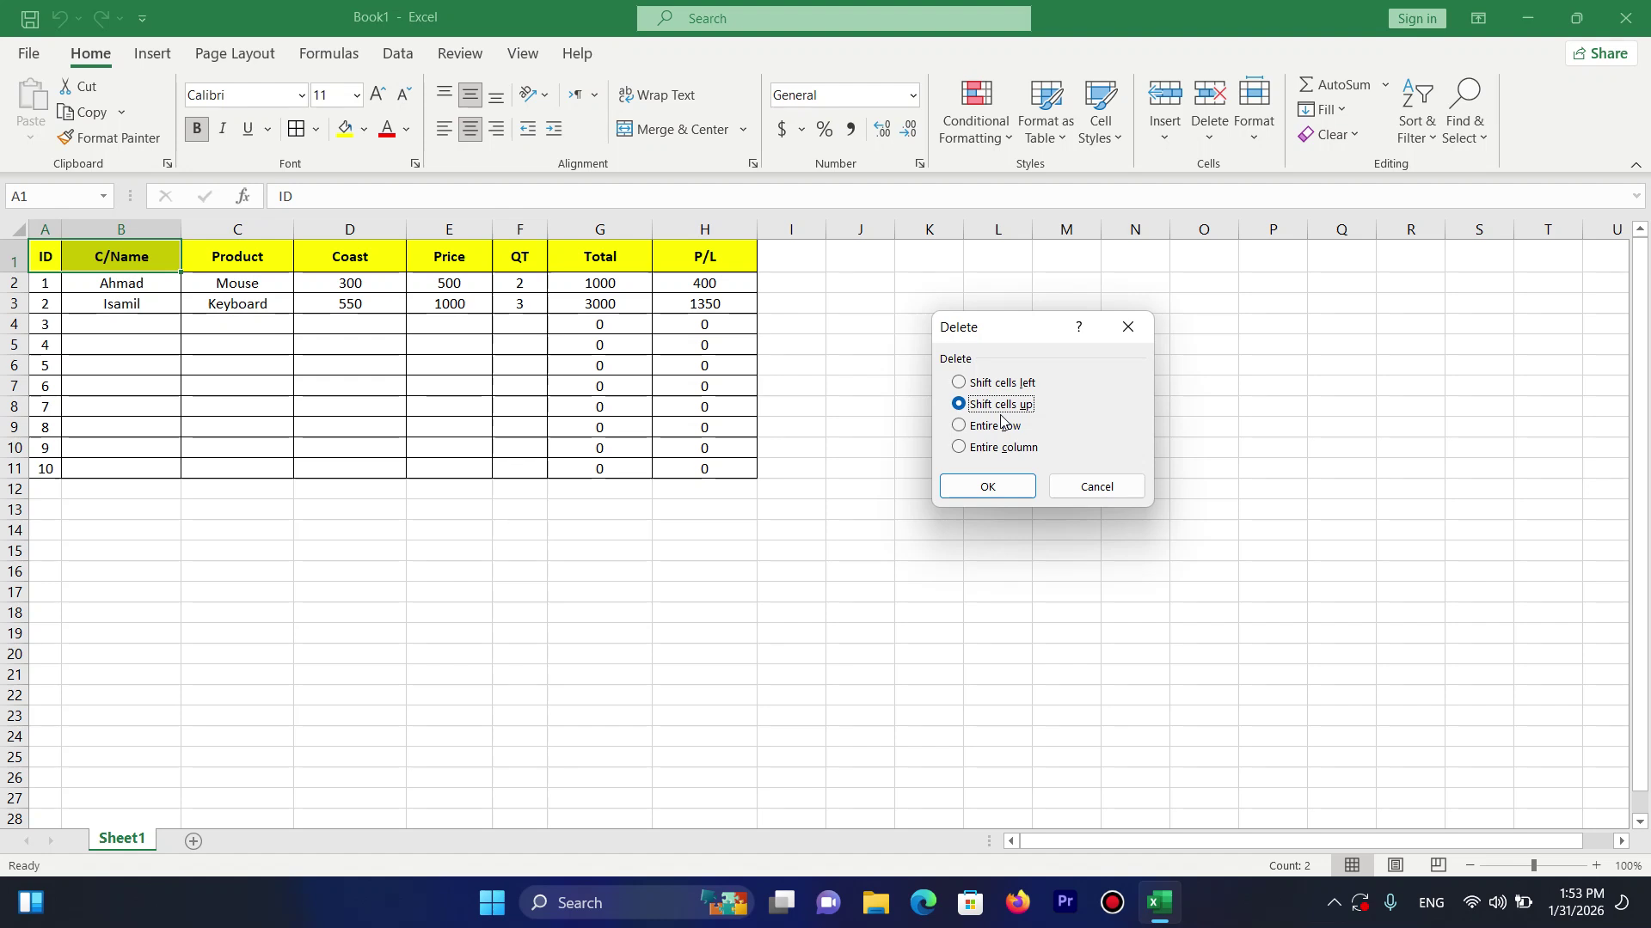
{"action": "left_click", "coordinate": [1006, 487]}
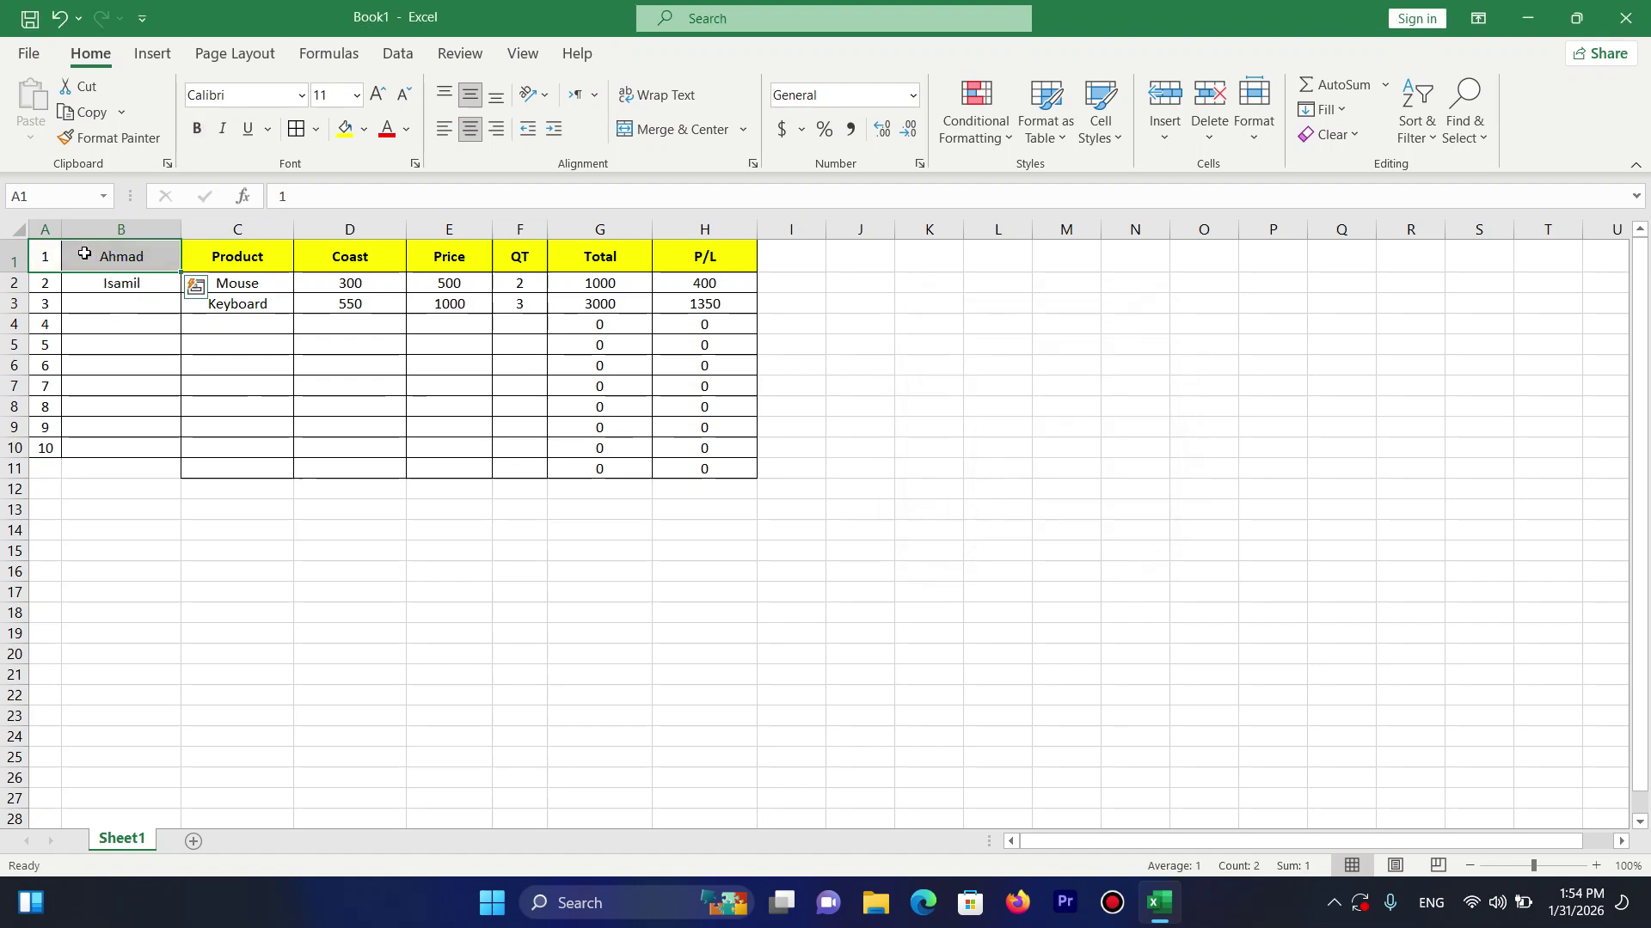
{"action": "key", "text": "ctrl+z"}
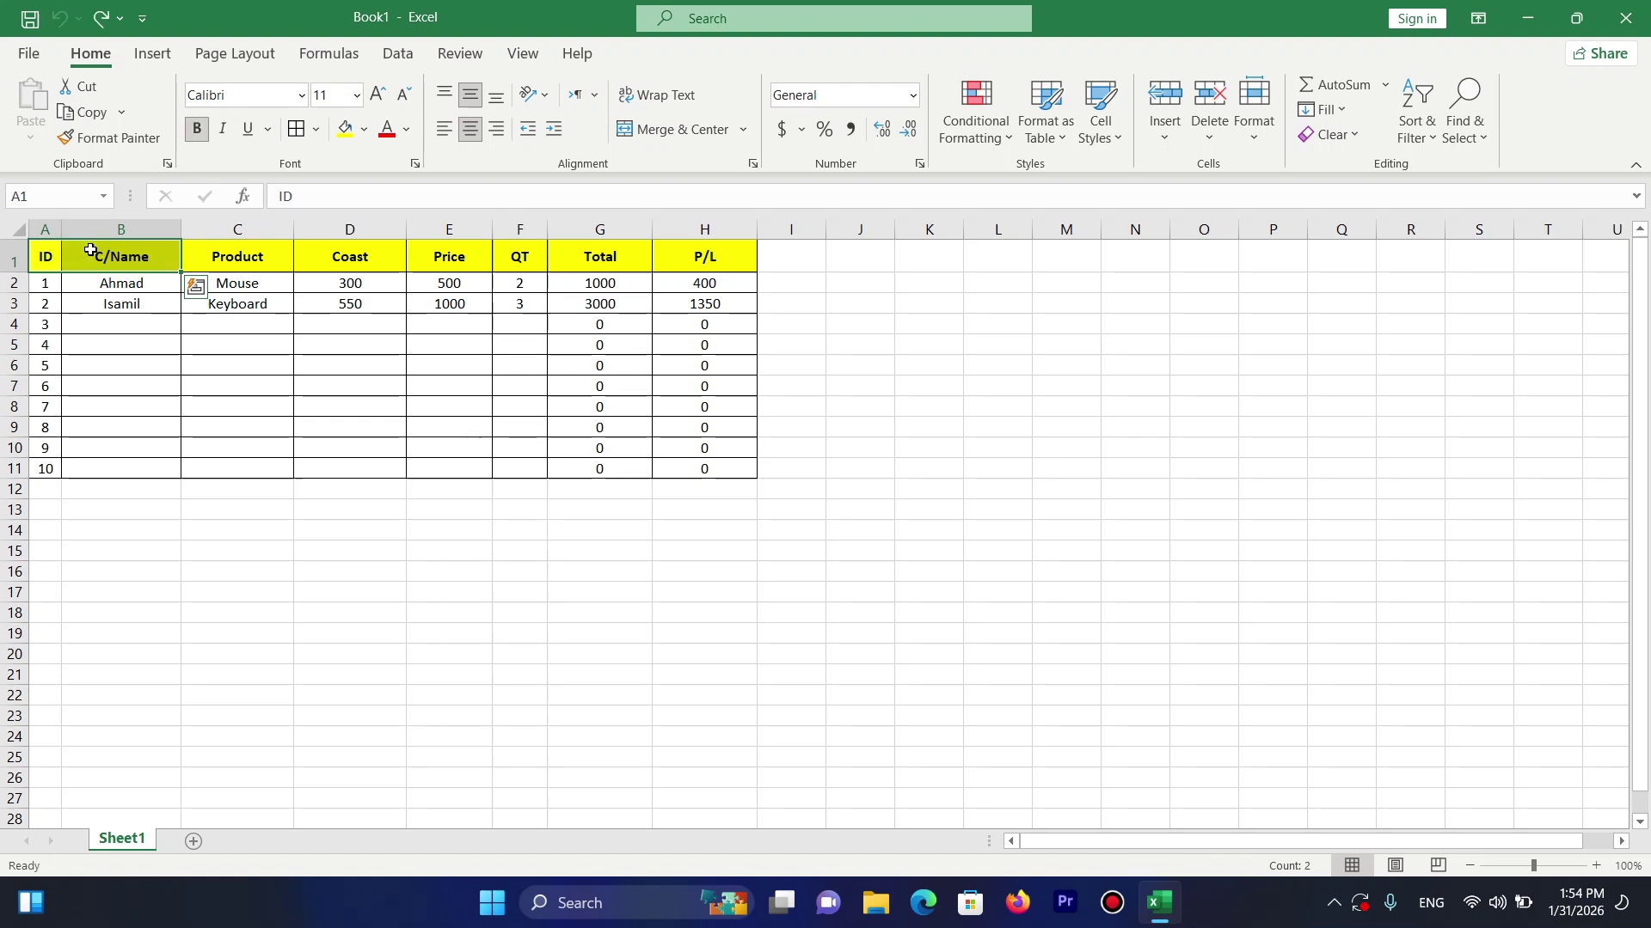
{"action": "left_click", "coordinate": [48, 259]}
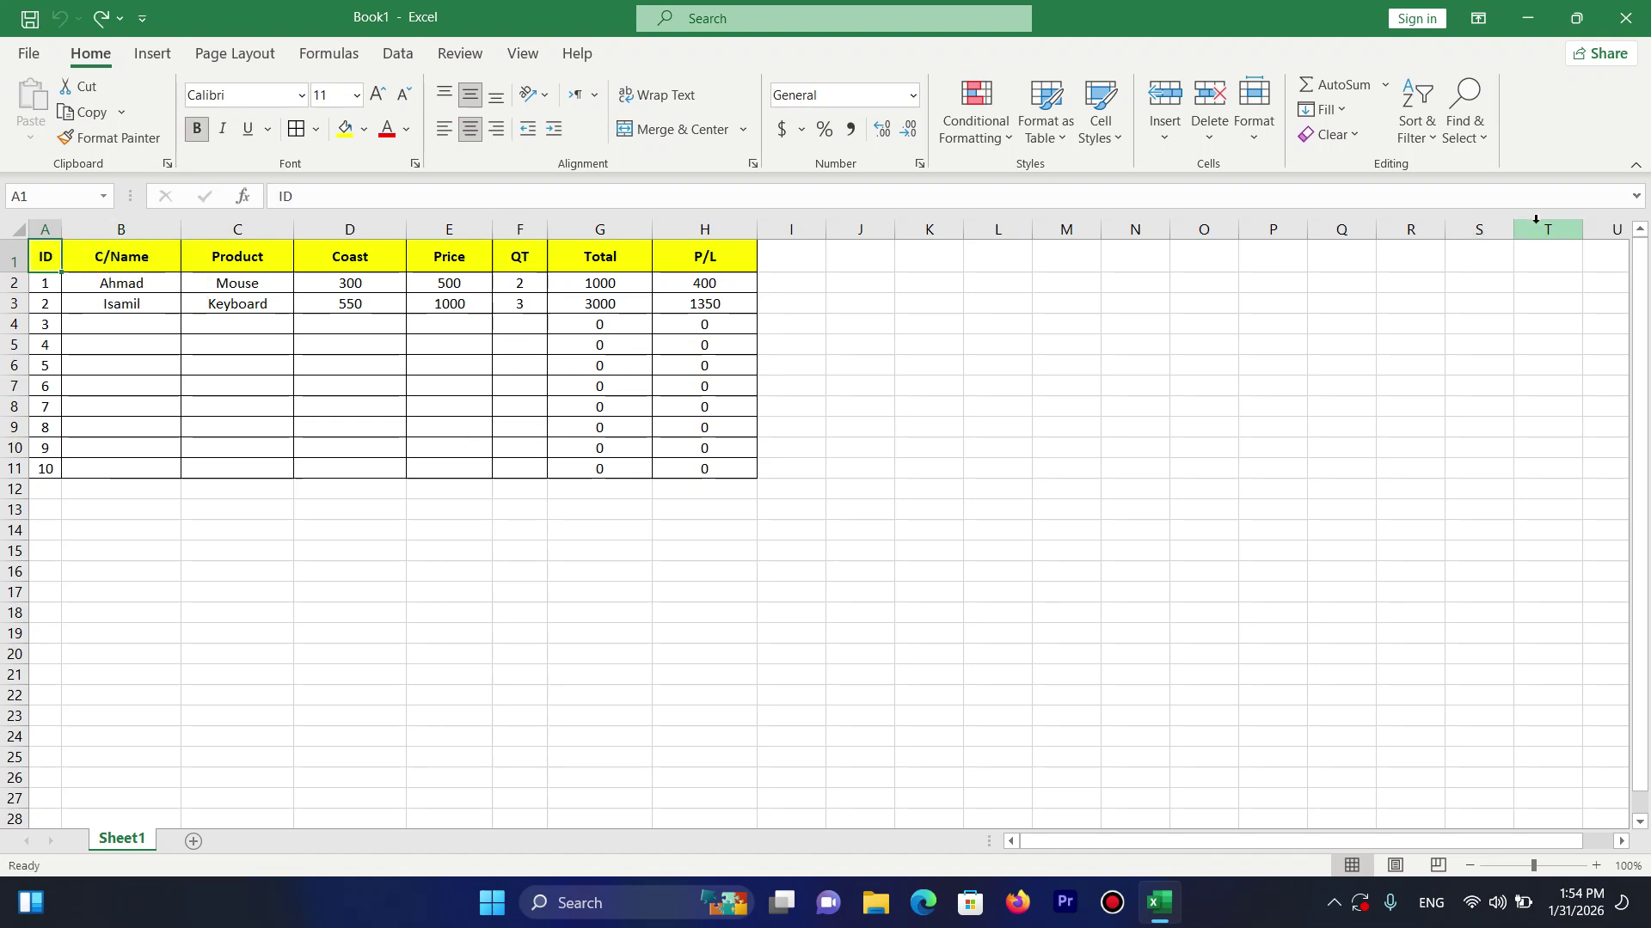
Delete header row 1, then undo to restore it.
{"action": "left_click", "coordinate": [1209, 129]}
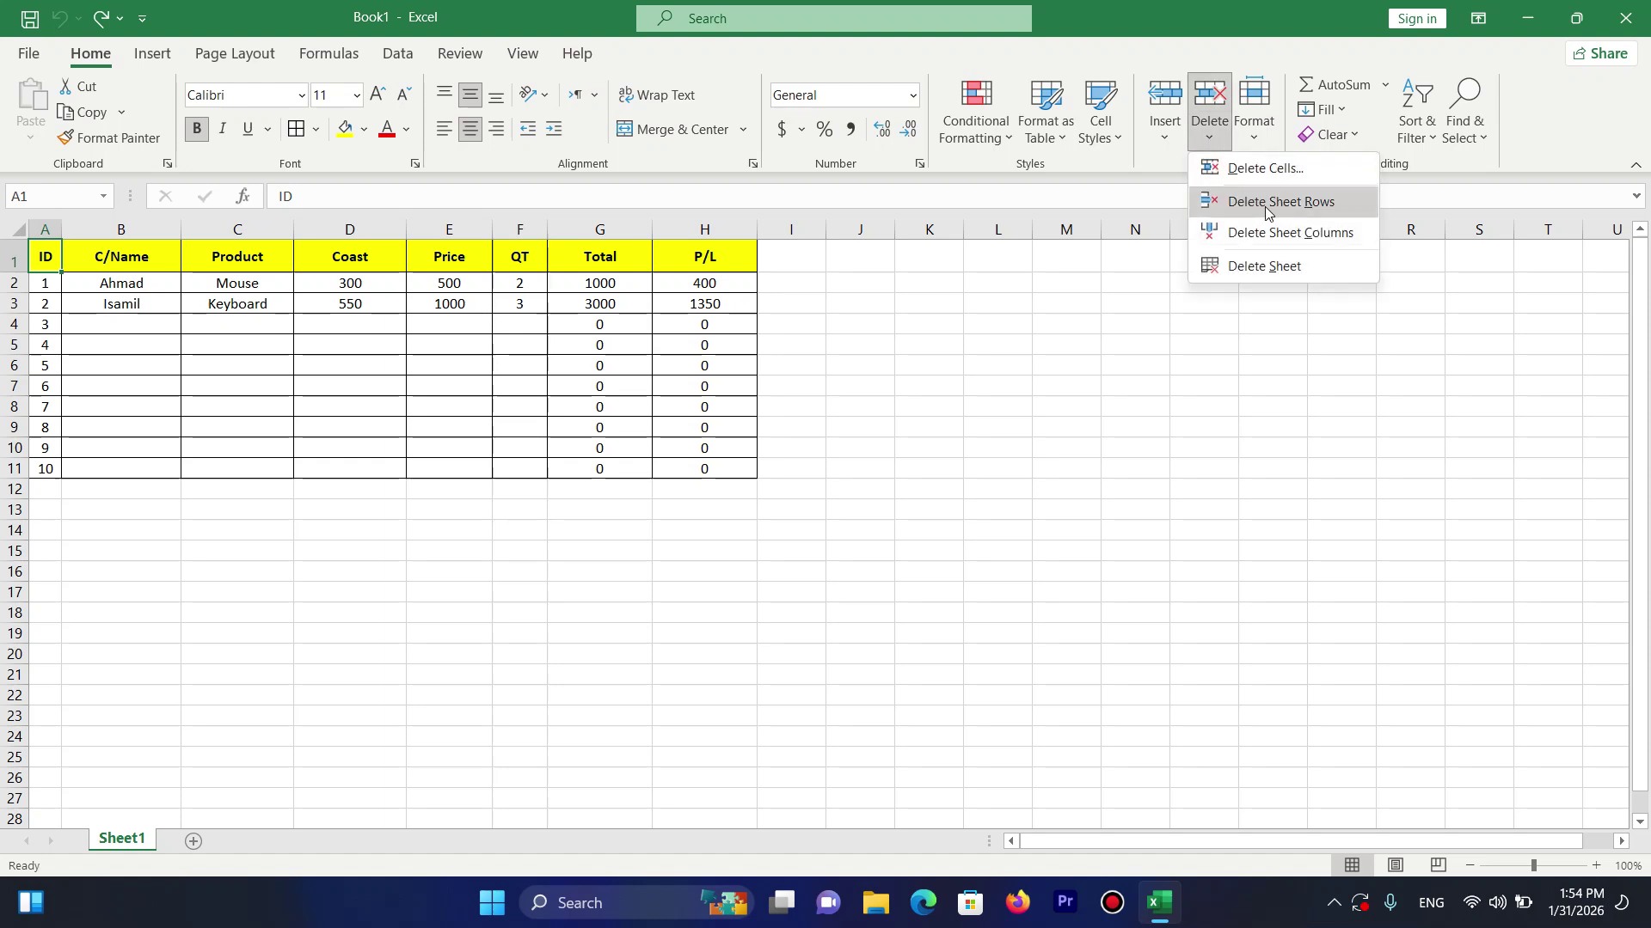
{"action": "left_click", "coordinate": [1265, 203]}
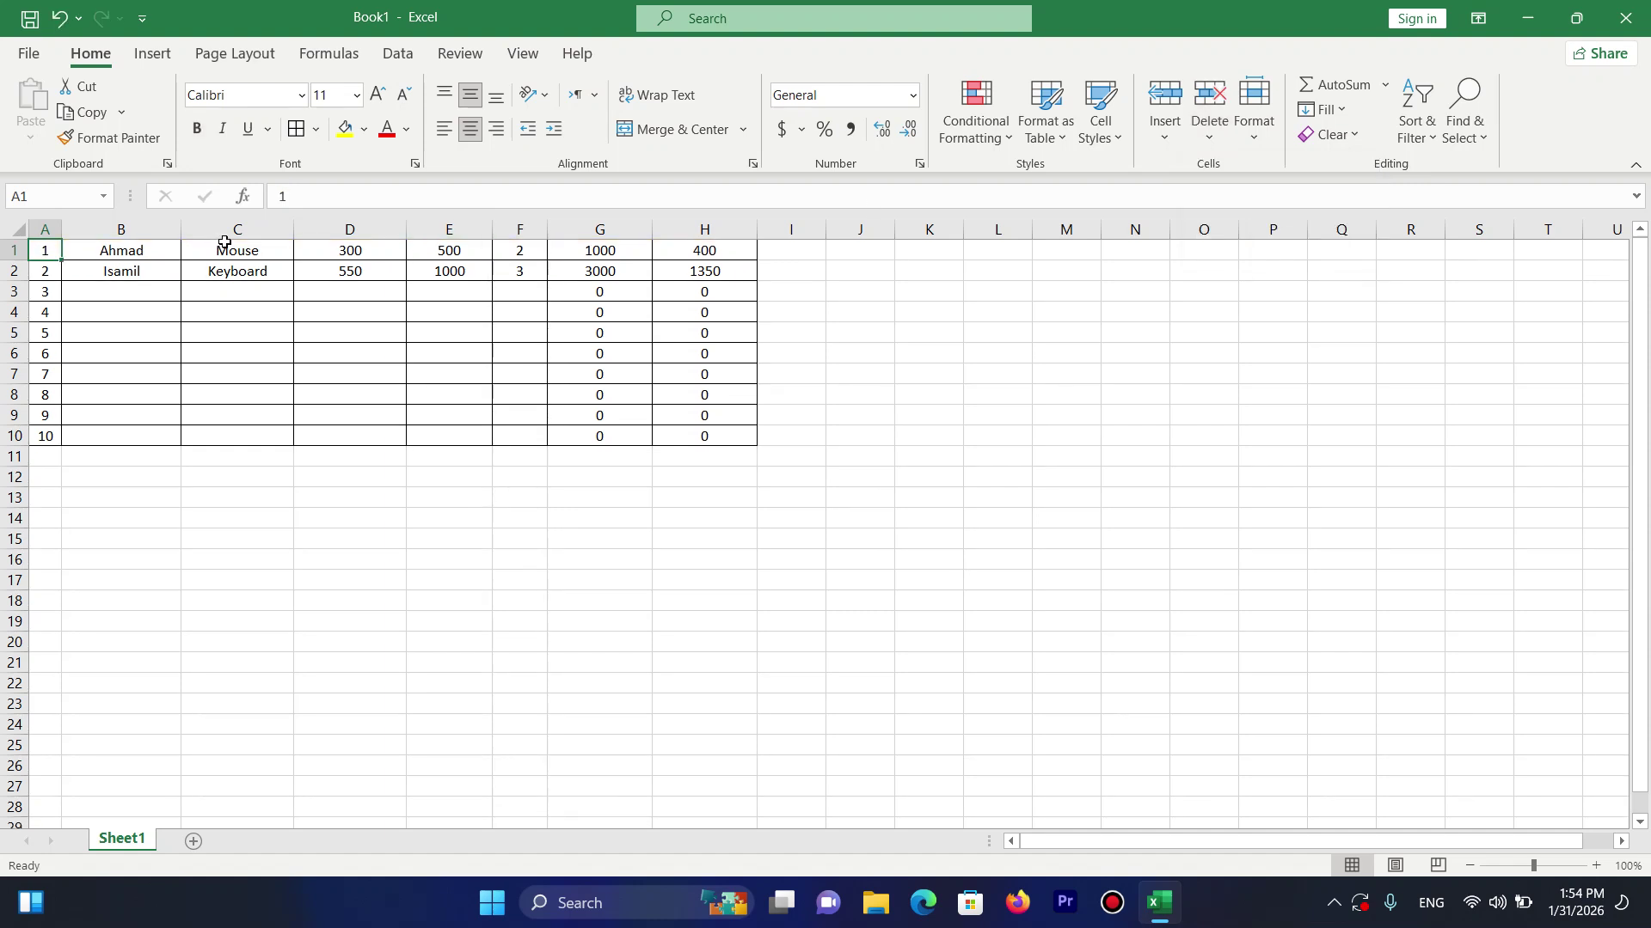
{"action": "key", "text": "ctrl+z"}
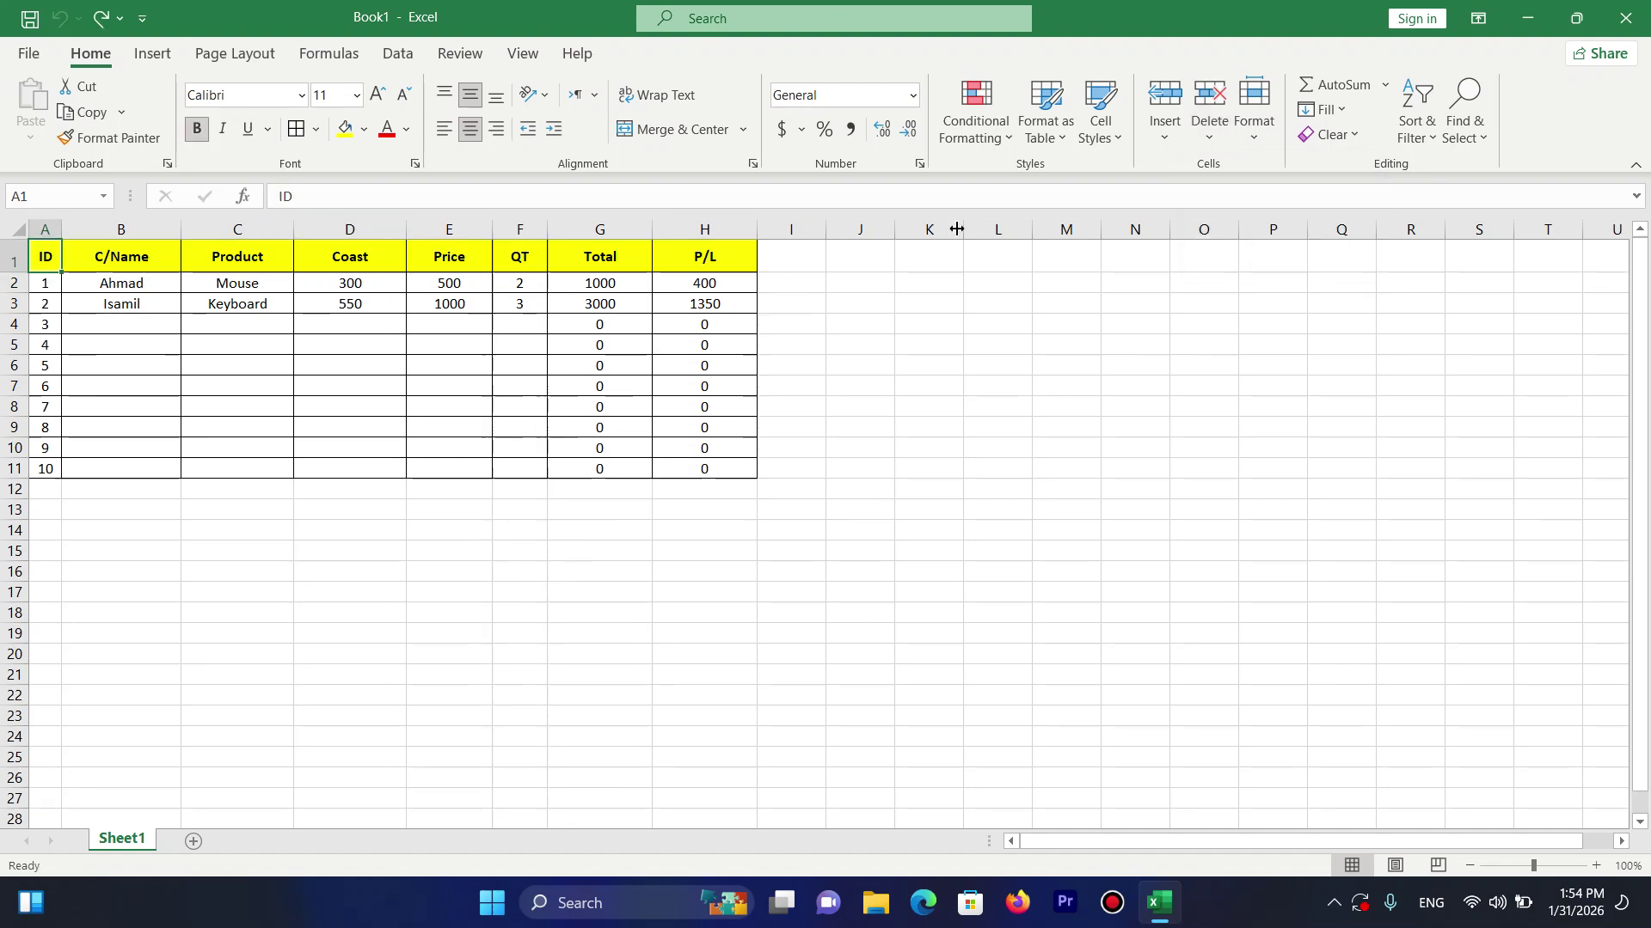
Delete the ID, C/Name and Product columns with Delete Sheet Columns.
{"action": "left_click", "coordinate": [1207, 137]}
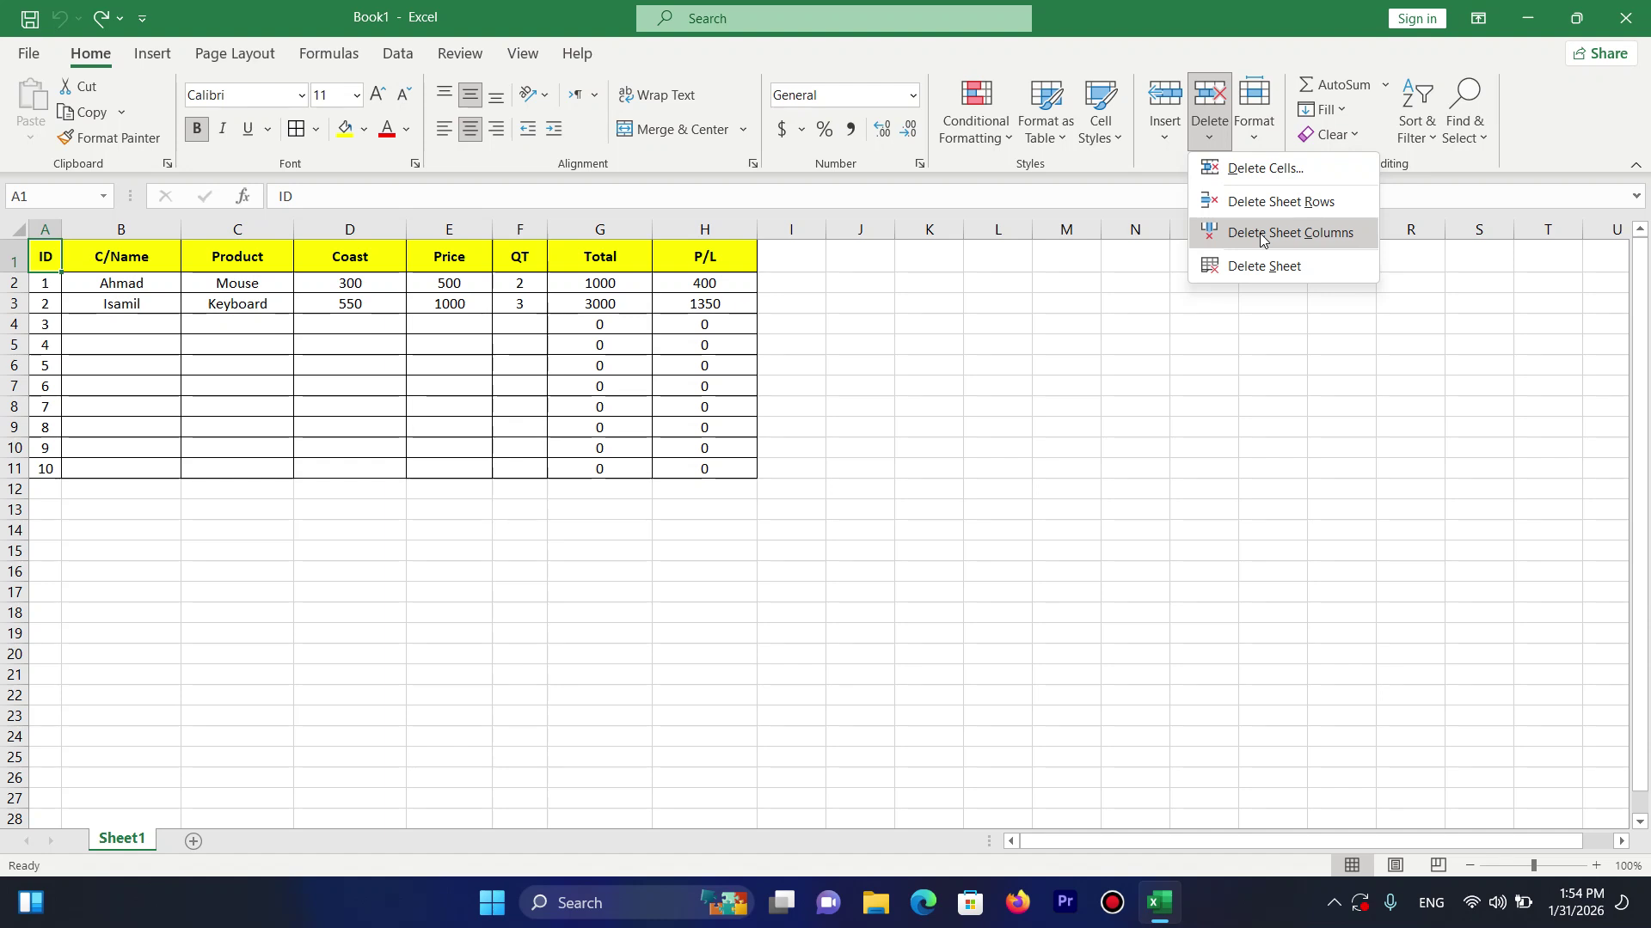
{"action": "left_click", "coordinate": [1260, 234]}
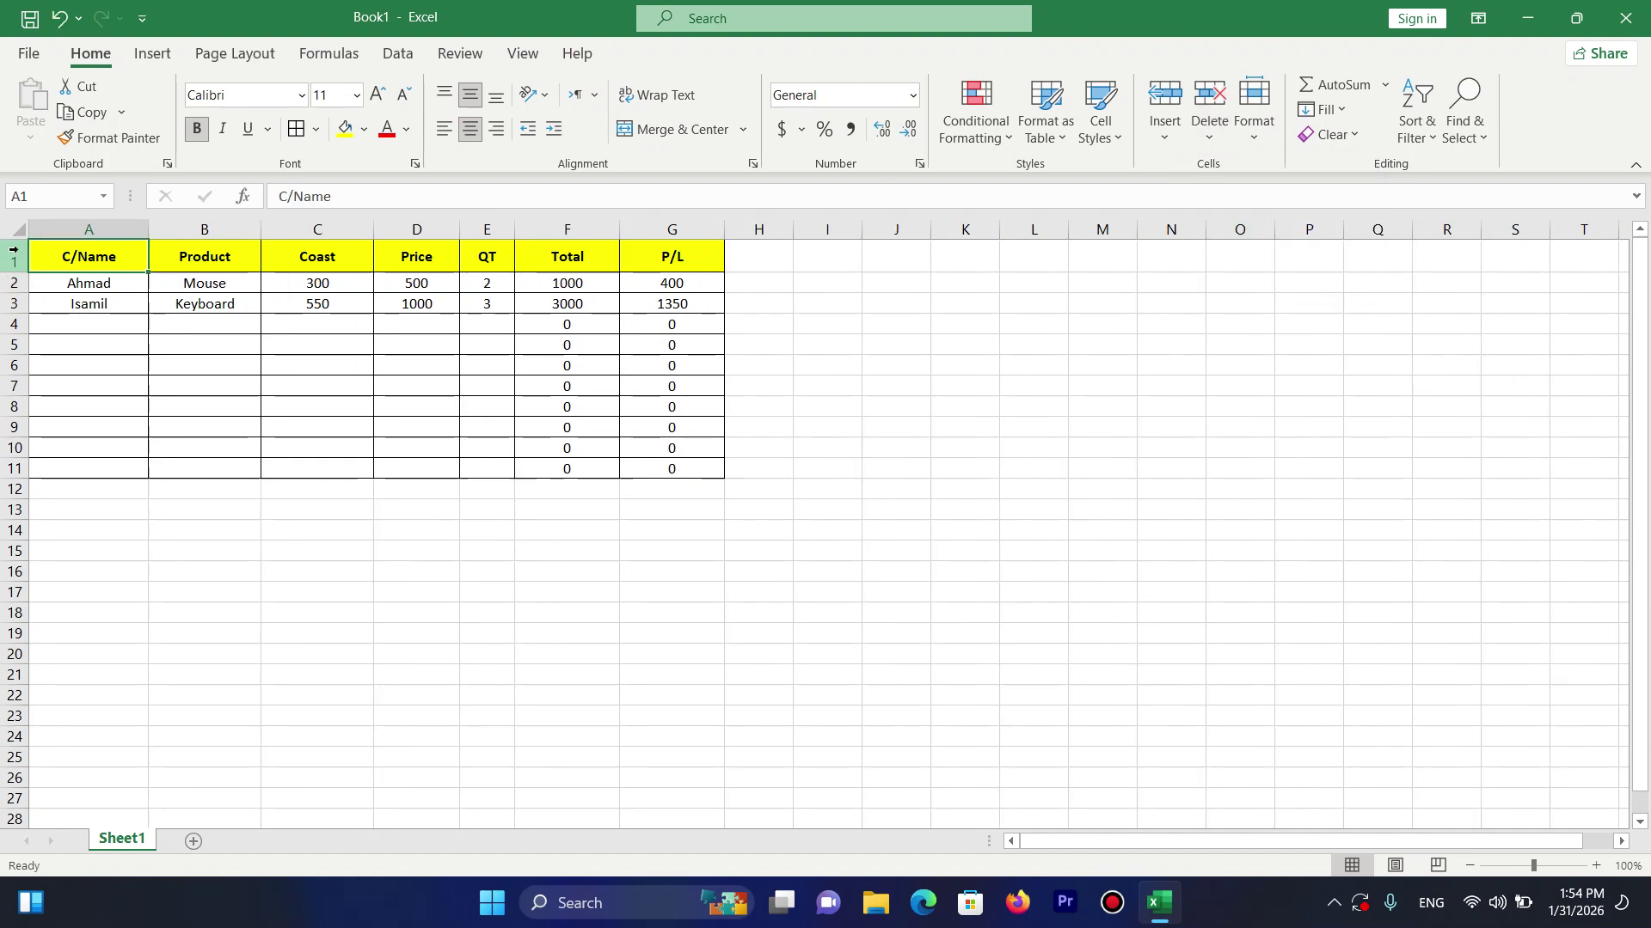
{"action": "left_click", "coordinate": [1209, 134]}
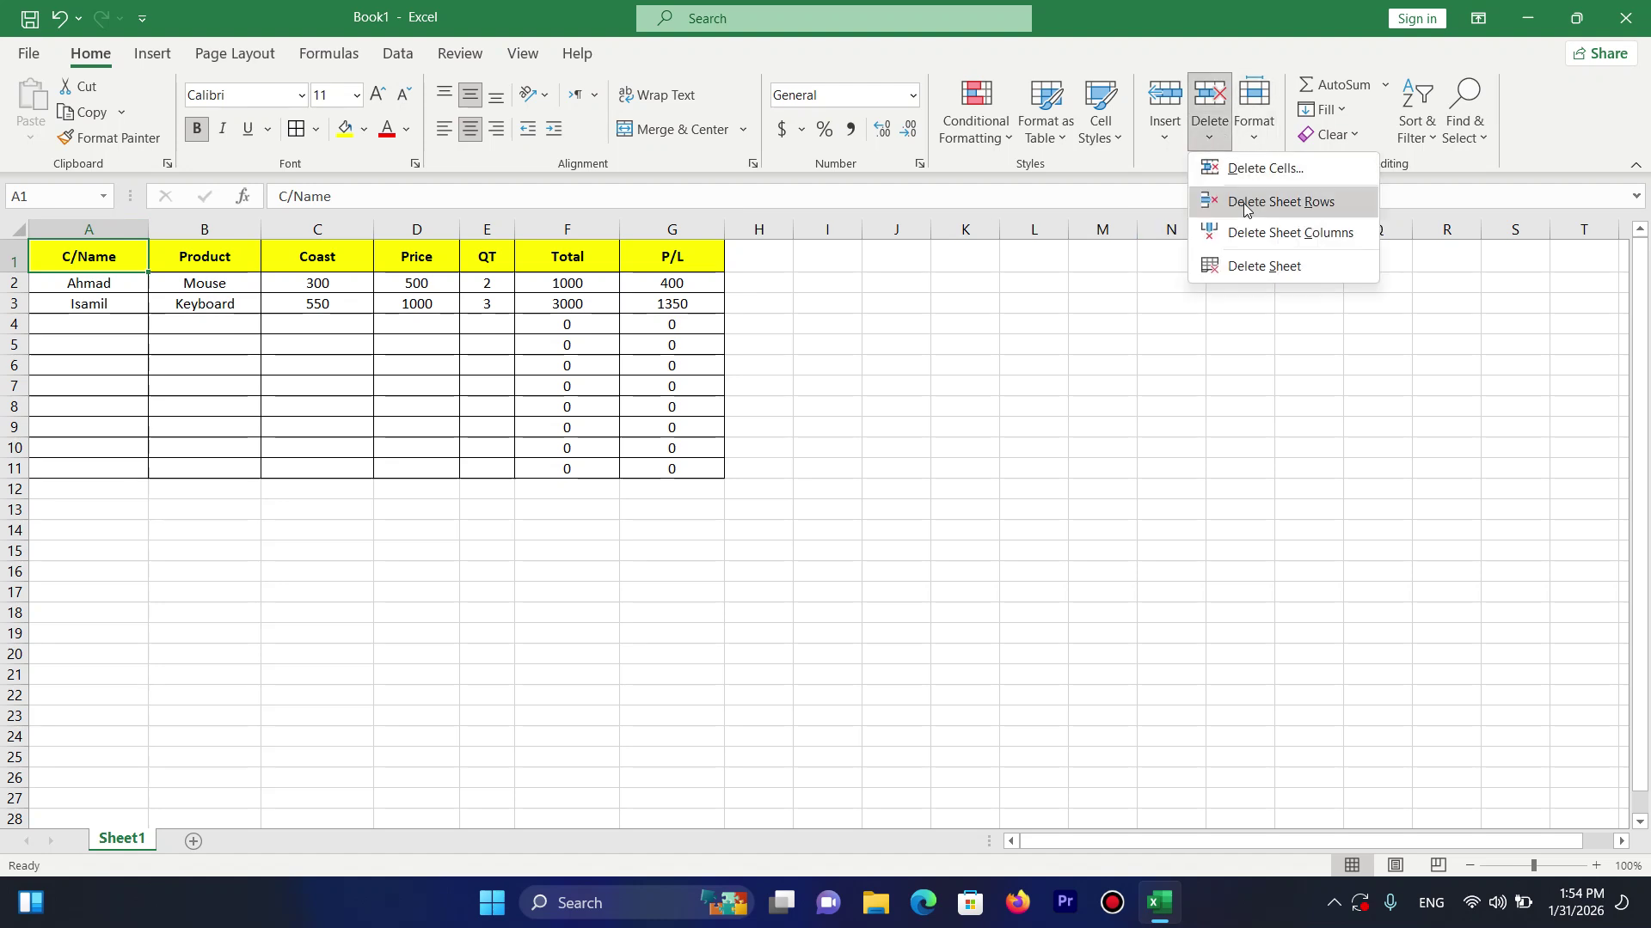
{"action": "left_click", "coordinate": [1255, 233]}
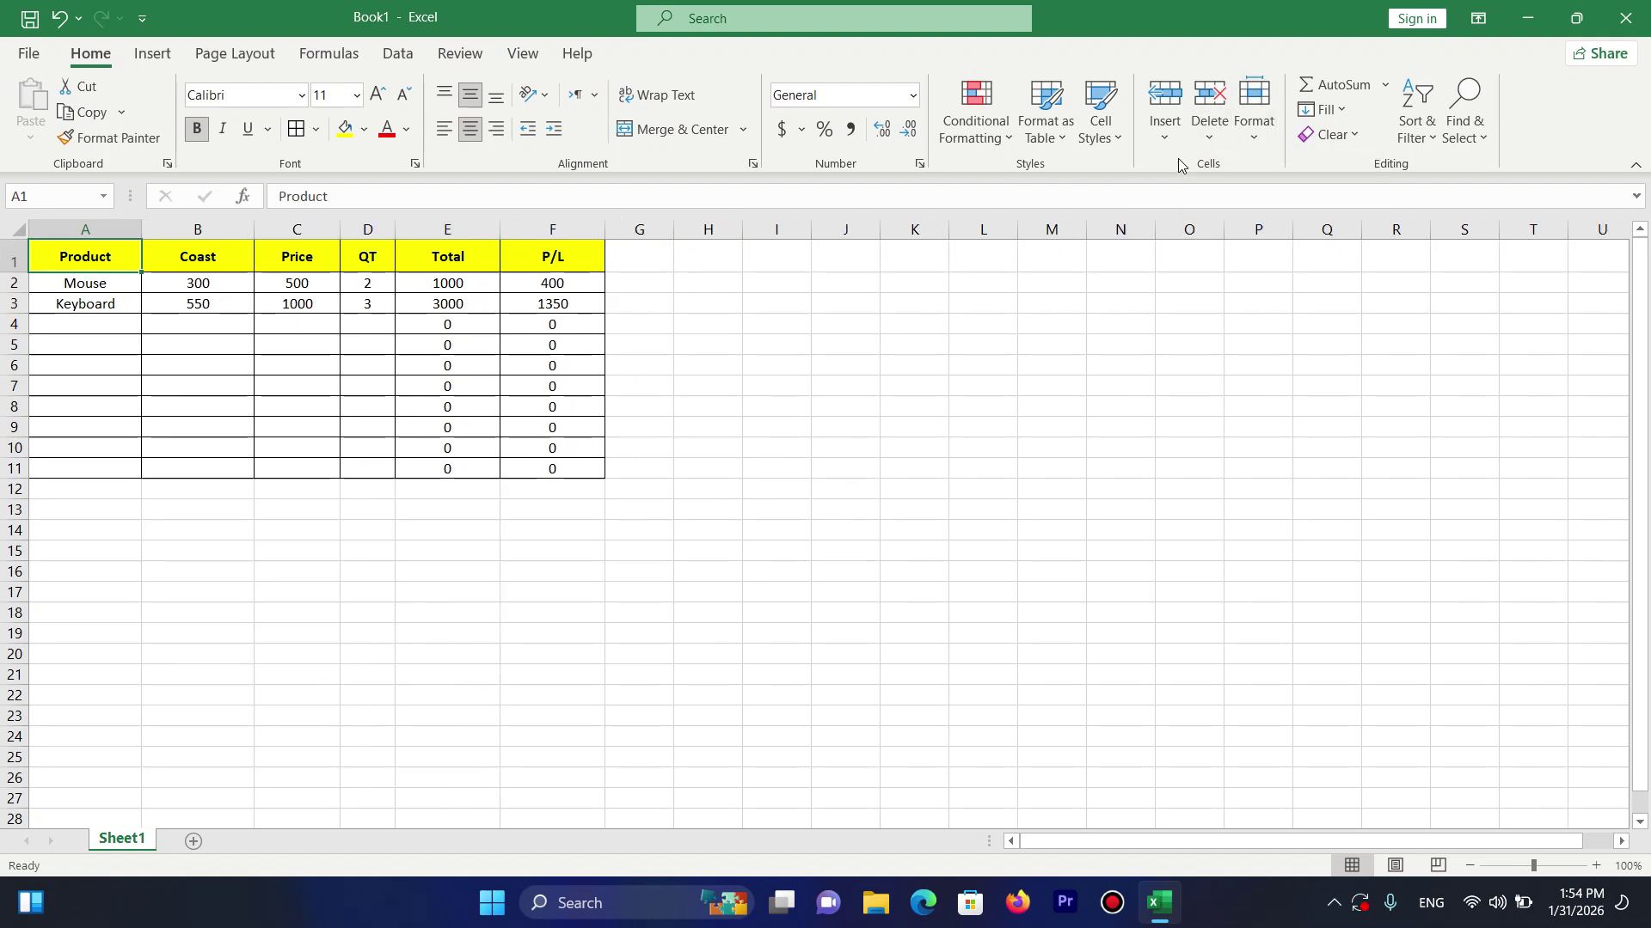
{"action": "left_click", "coordinate": [1212, 135]}
{"action": "left_click", "coordinate": [1255, 233]}
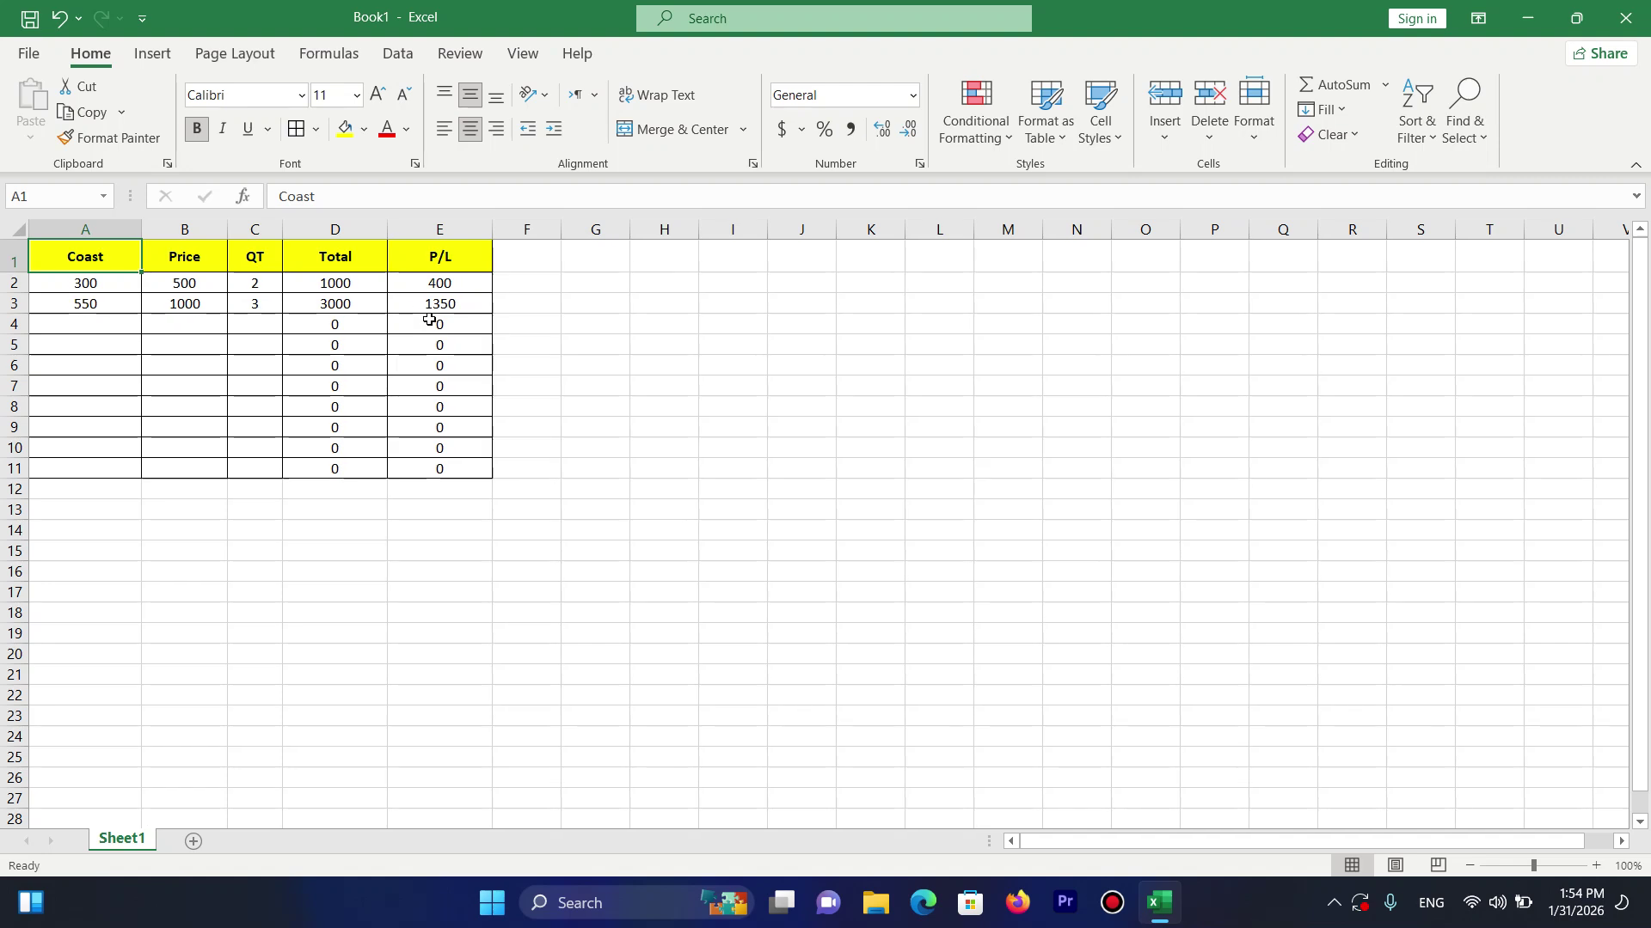
Restore the ID, C/Name and Product columns and add the new sheet Sheet4.
{"action": "key", "text": "ctrl+z"}
{"action": "key", "text": "ctrl+z"}
{"action": "key", "text": "ctrl+z"}
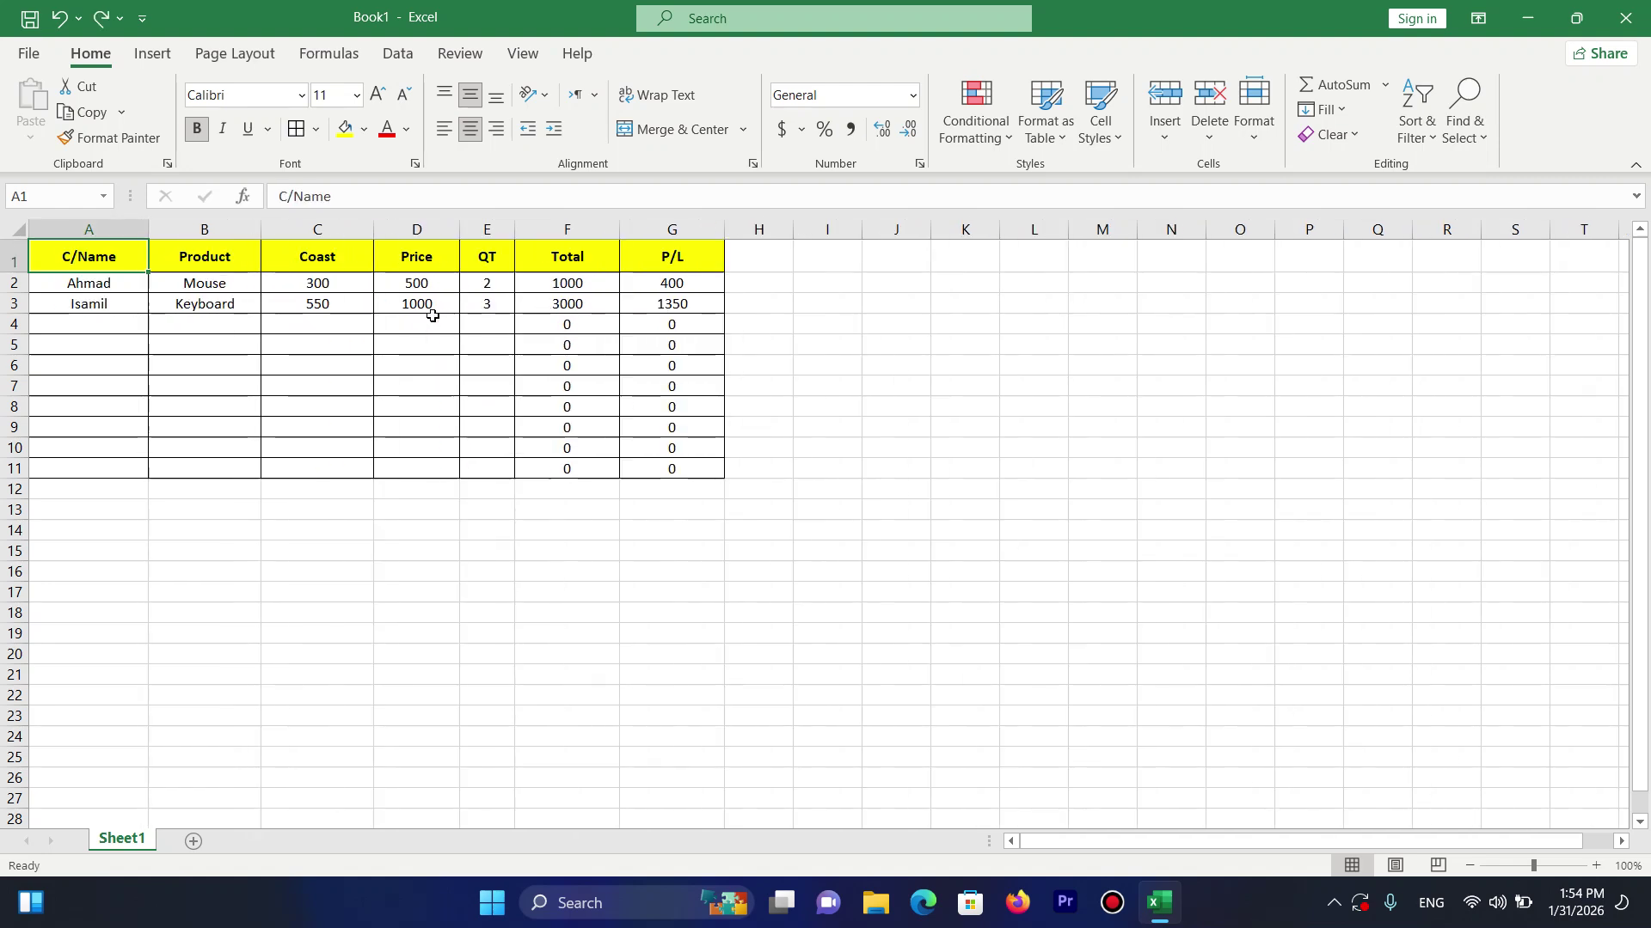
{"action": "left_click", "coordinate": [1199, 129]}
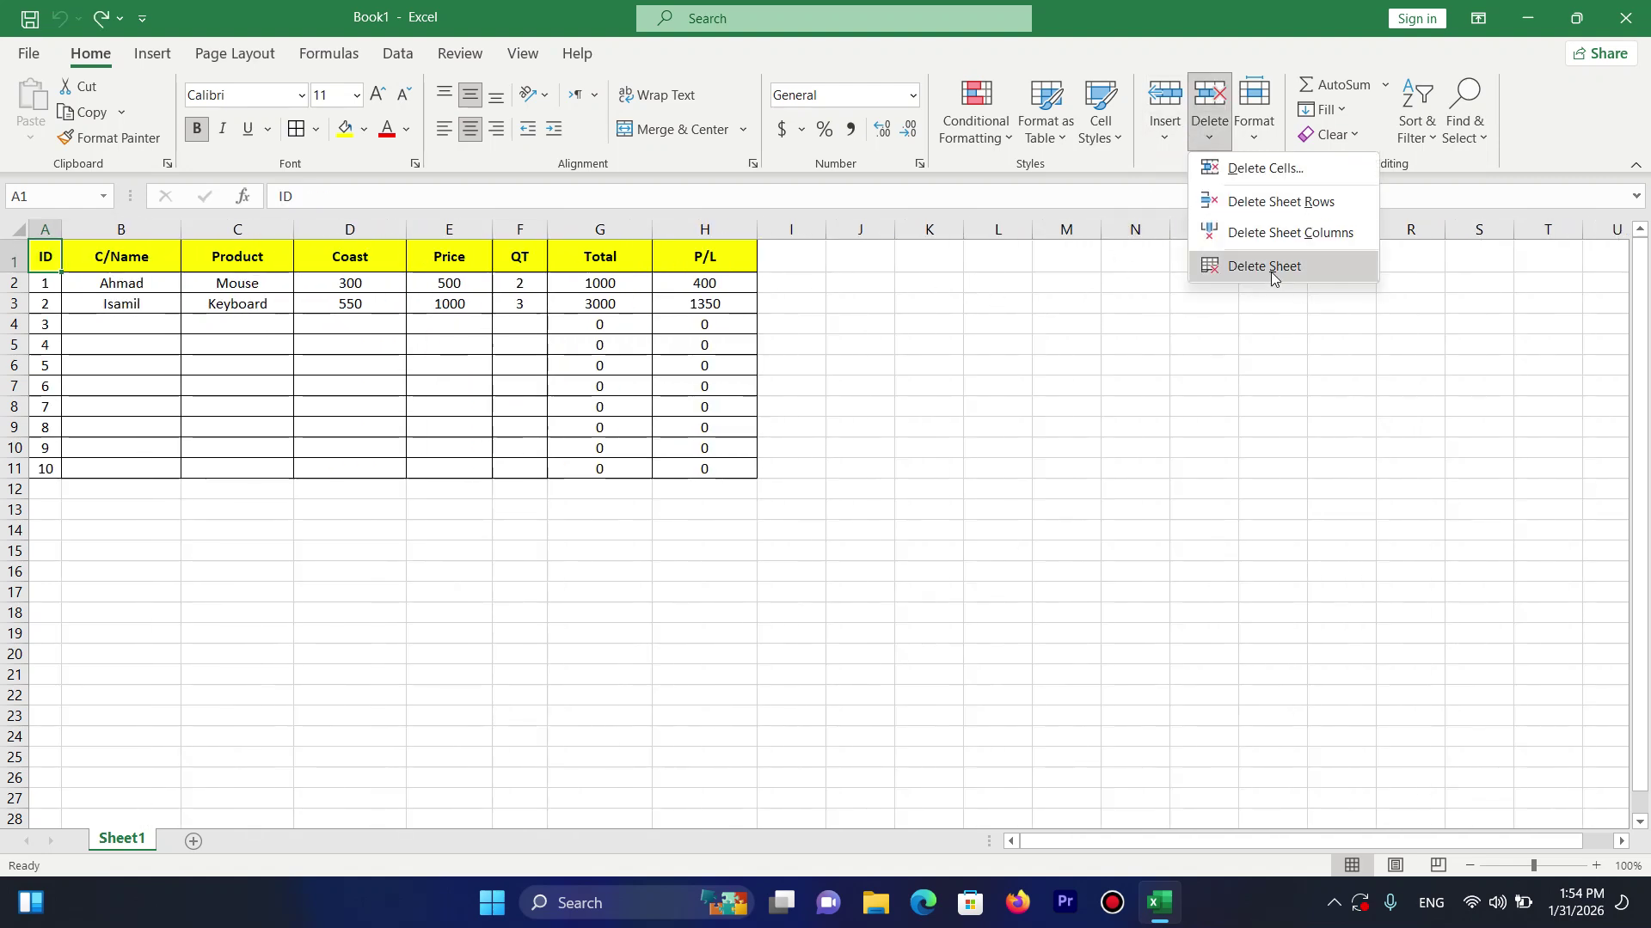
{"action": "left_click", "coordinate": [200, 848]}
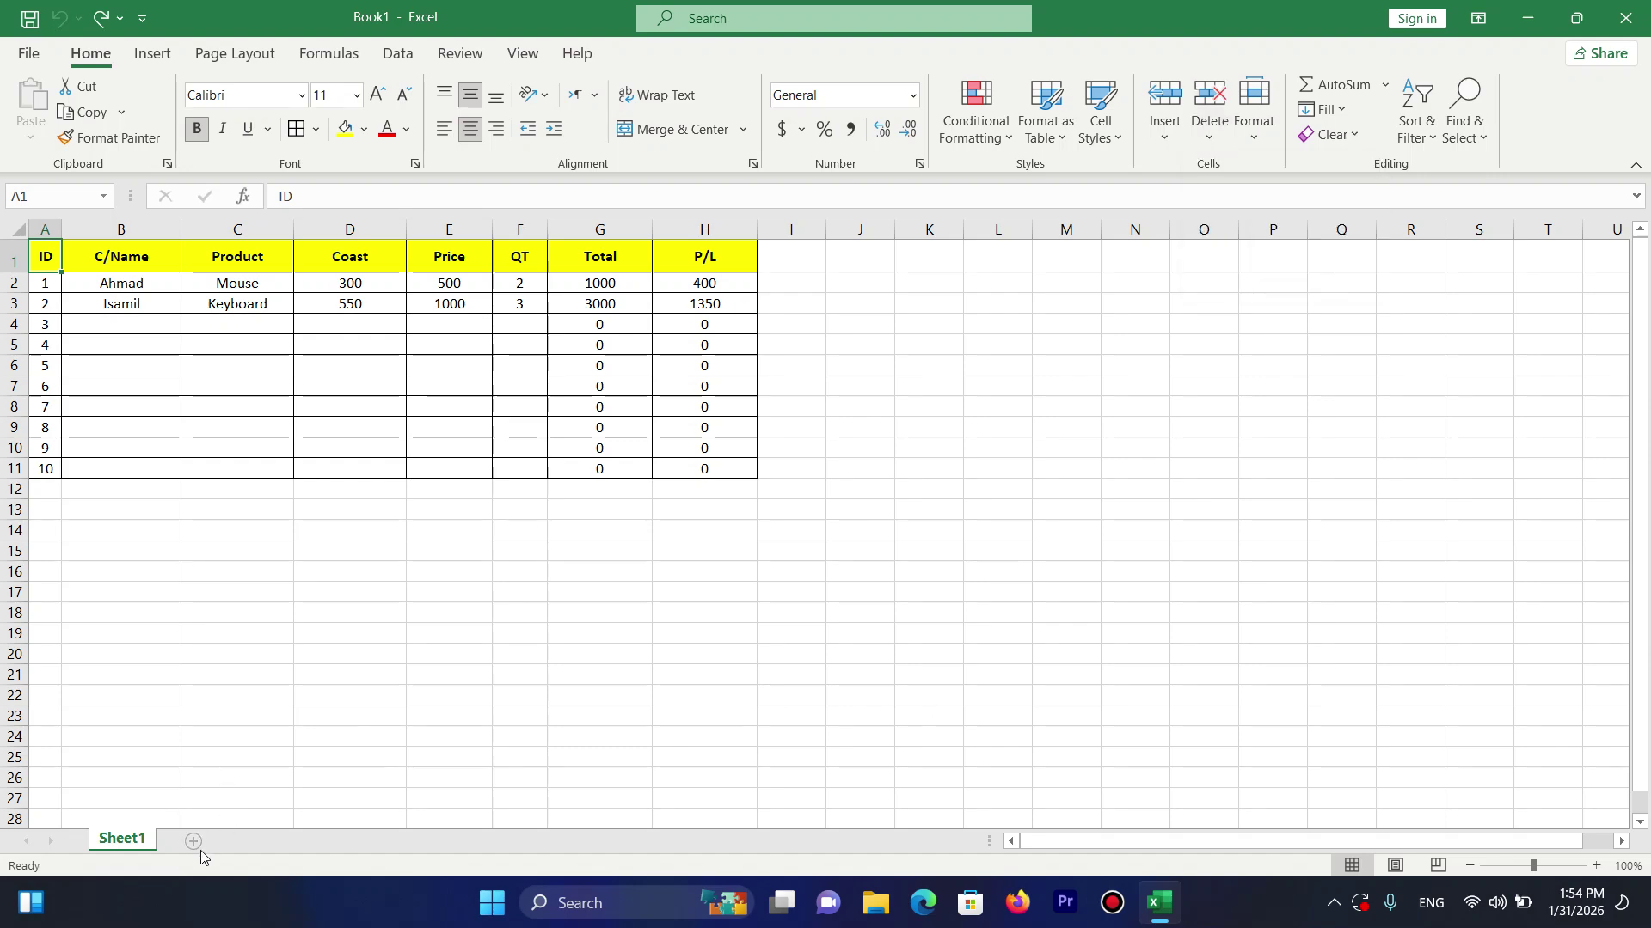
{"action": "left_click", "coordinate": [194, 844]}
Delete Sheet1 permanently, confirming the deletion.
{"action": "left_click", "coordinate": [120, 846]}
{"action": "left_click", "coordinate": [1202, 137]}
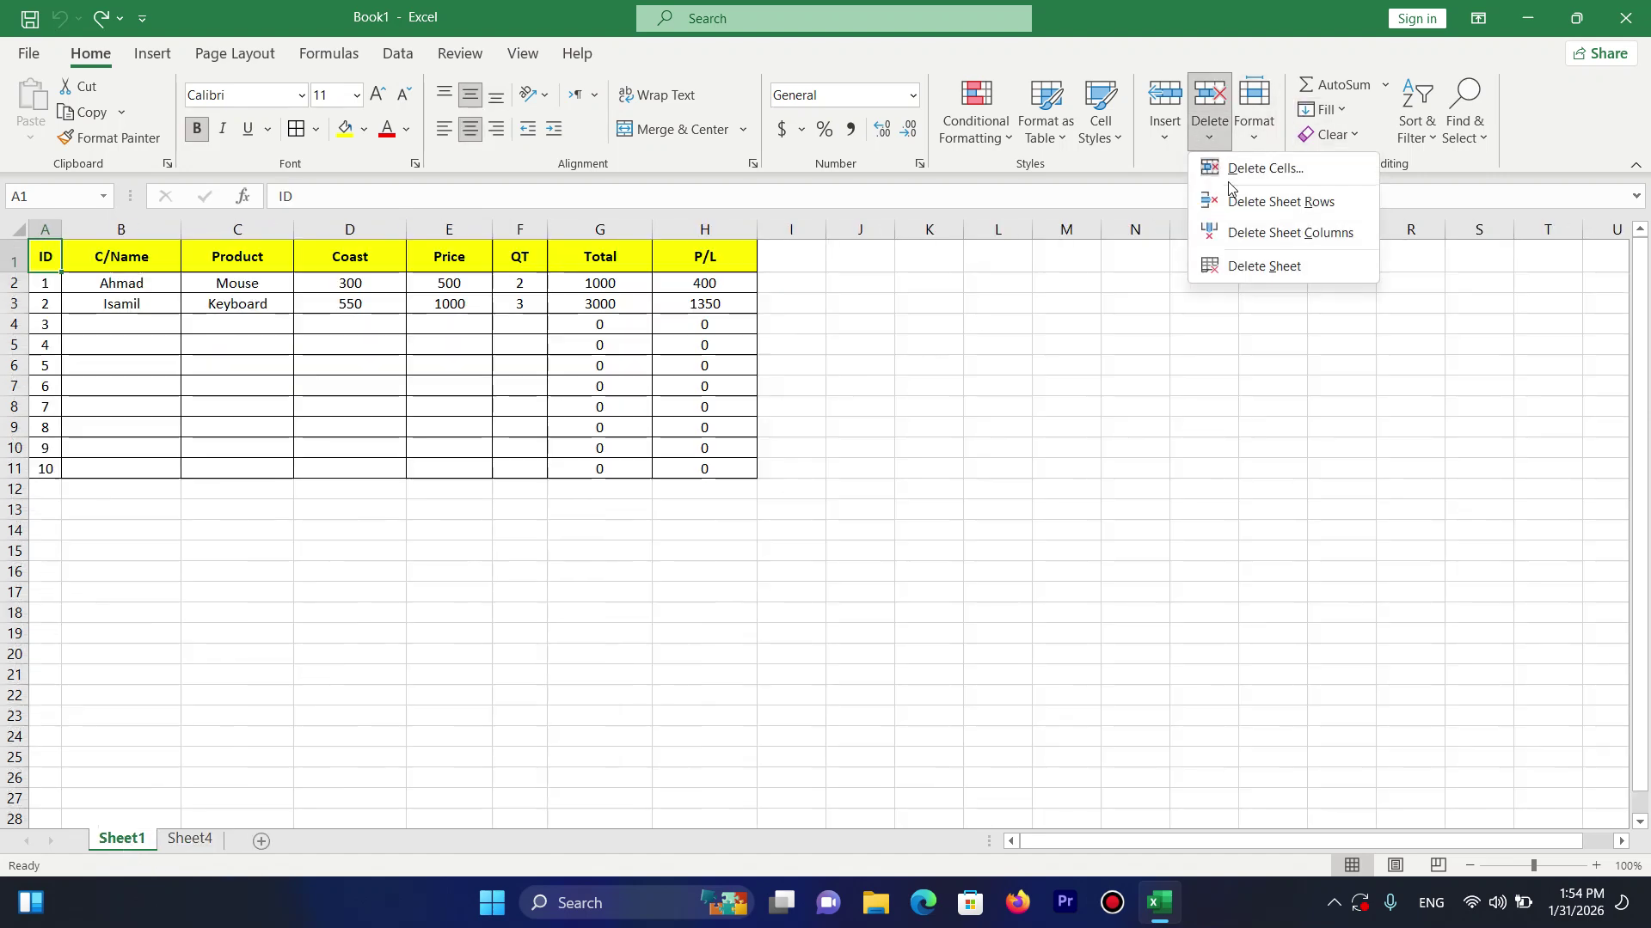
{"action": "left_click", "coordinate": [1276, 265]}
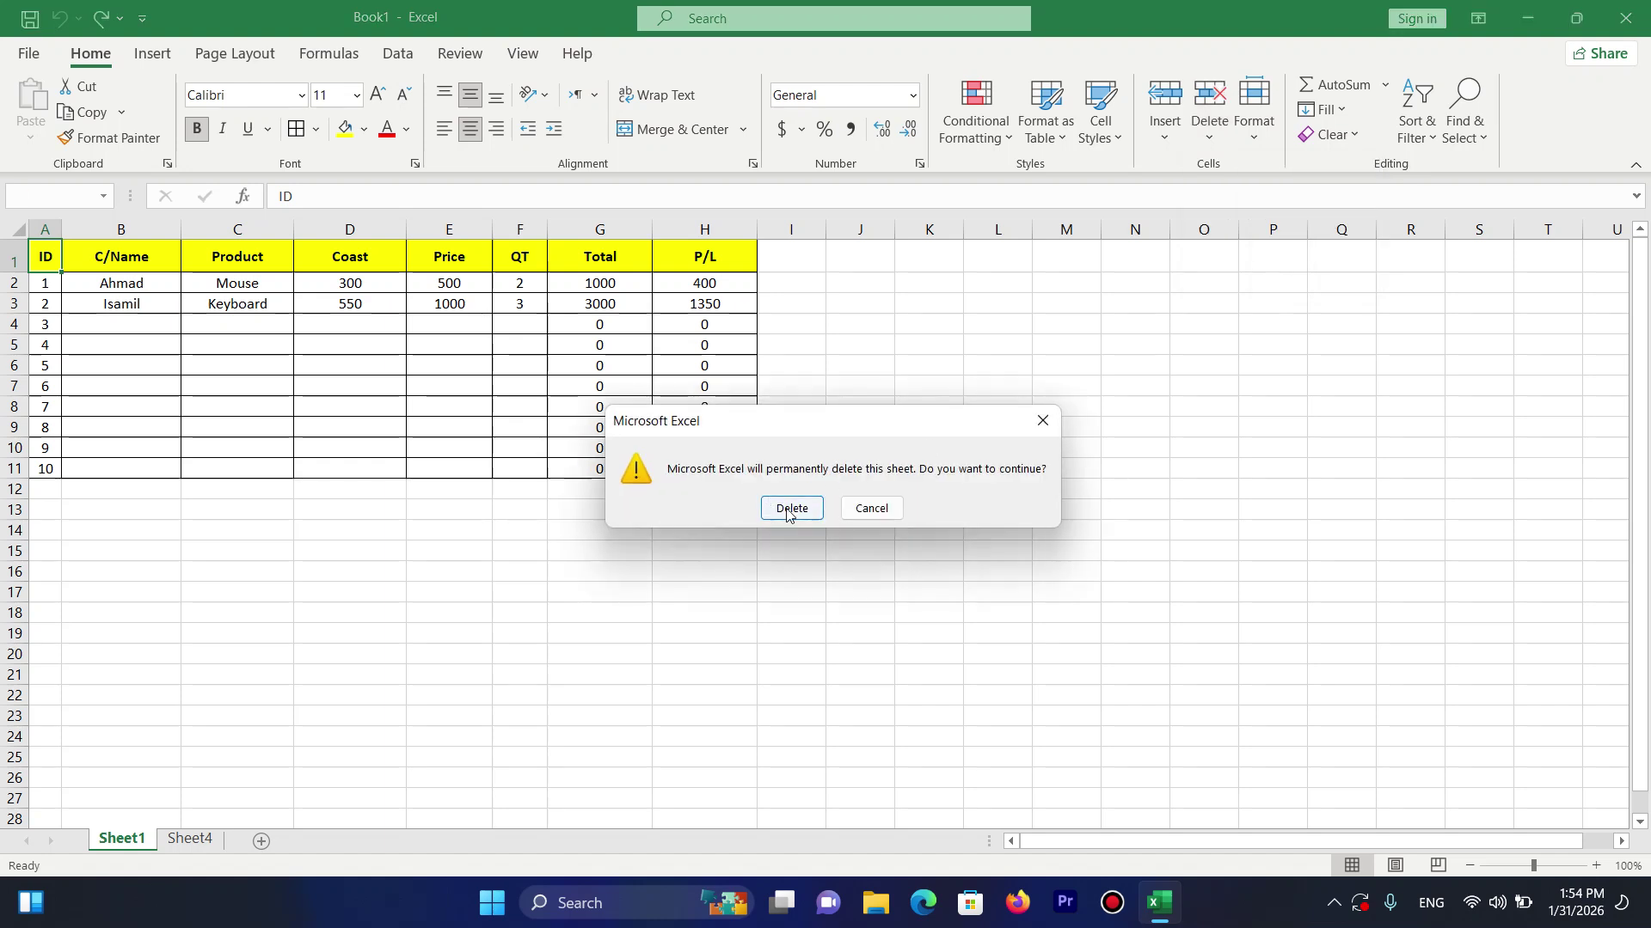
{"action": "left_click", "coordinate": [789, 509]}
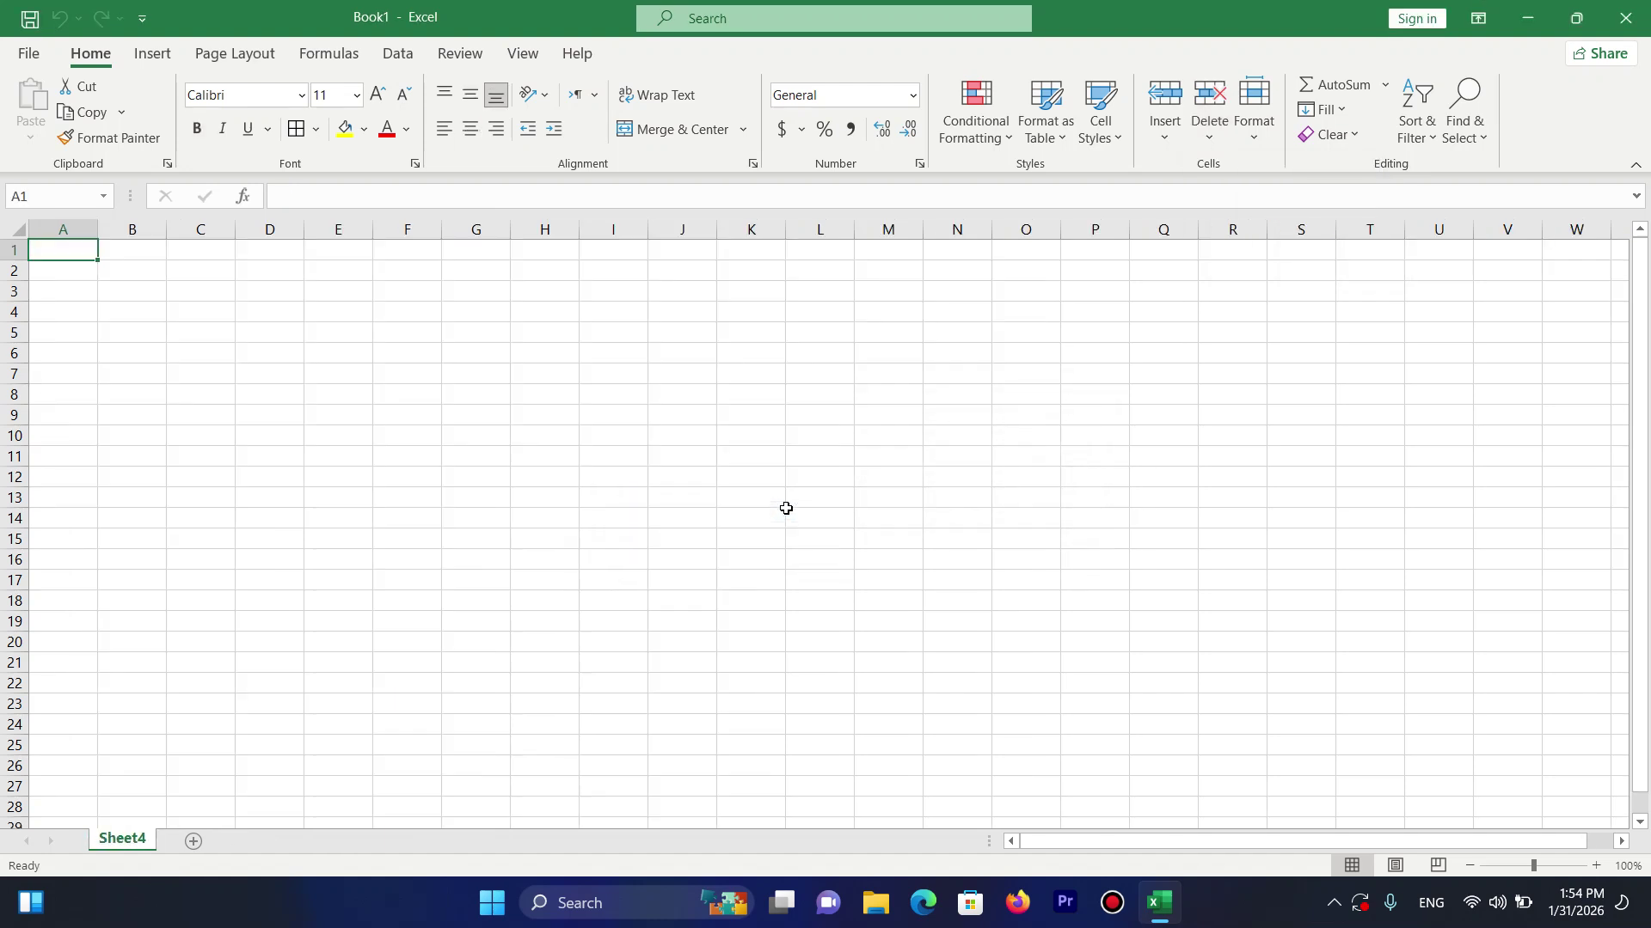
Enter a person's full name into cell A1 of Sheet4.
{"action": "left_click", "coordinate": [403, 630]}
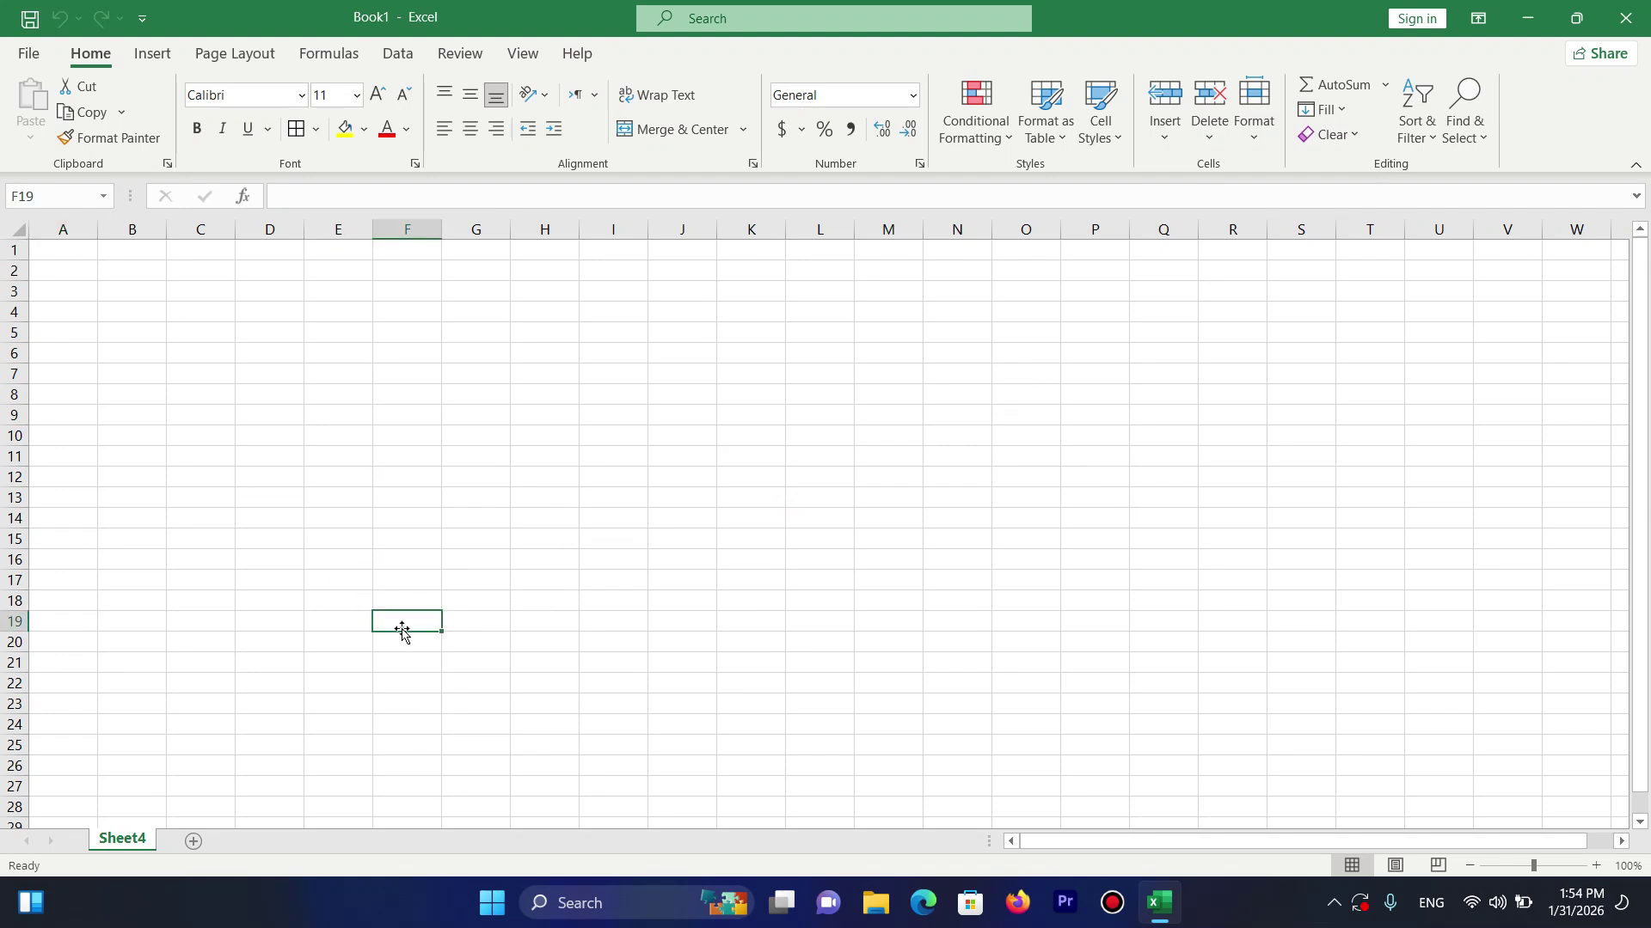
{"action": "left_click", "coordinate": [1258, 138]}
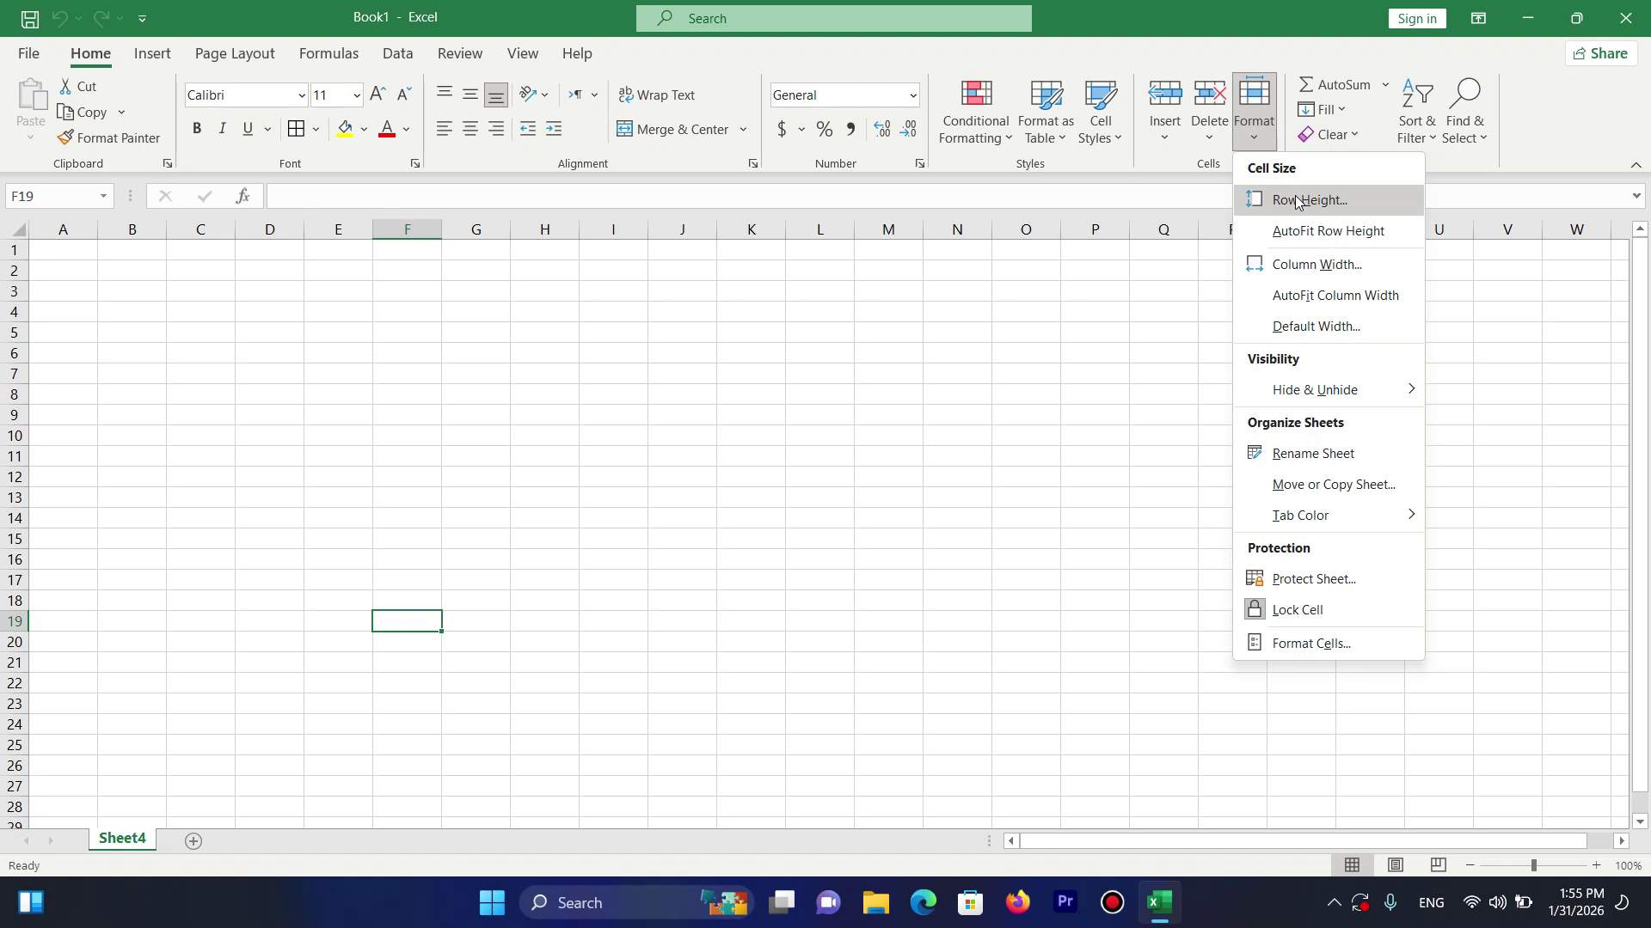
{"action": "left_click", "coordinate": [550, 462]}
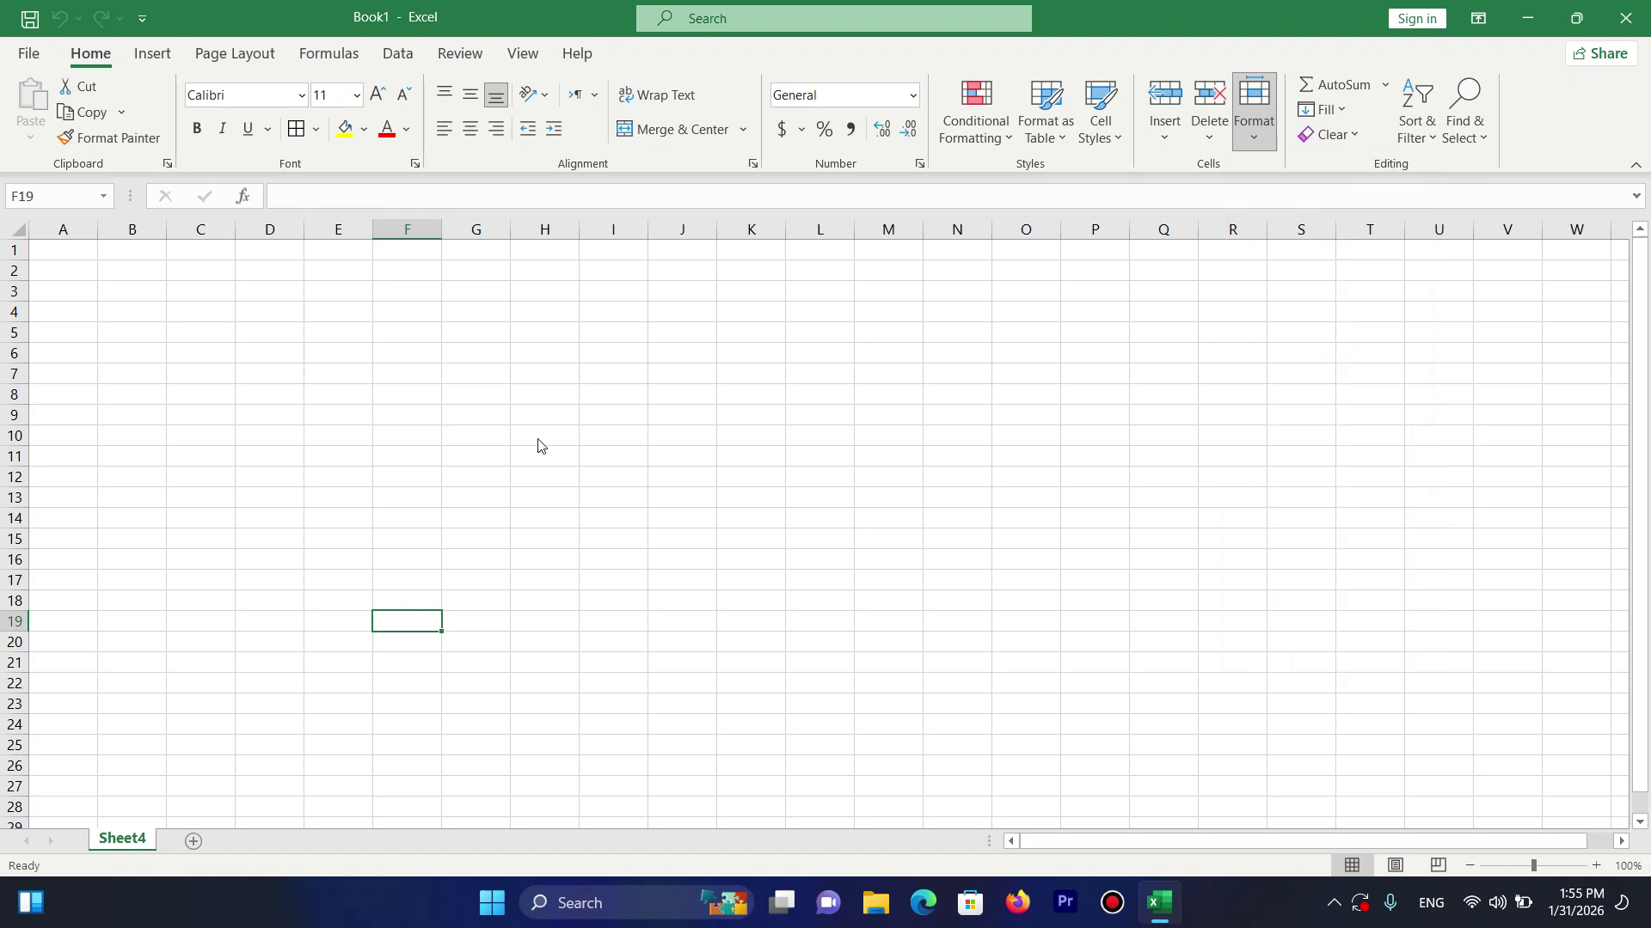
{"action": "left_click", "coordinate": [65, 246]}
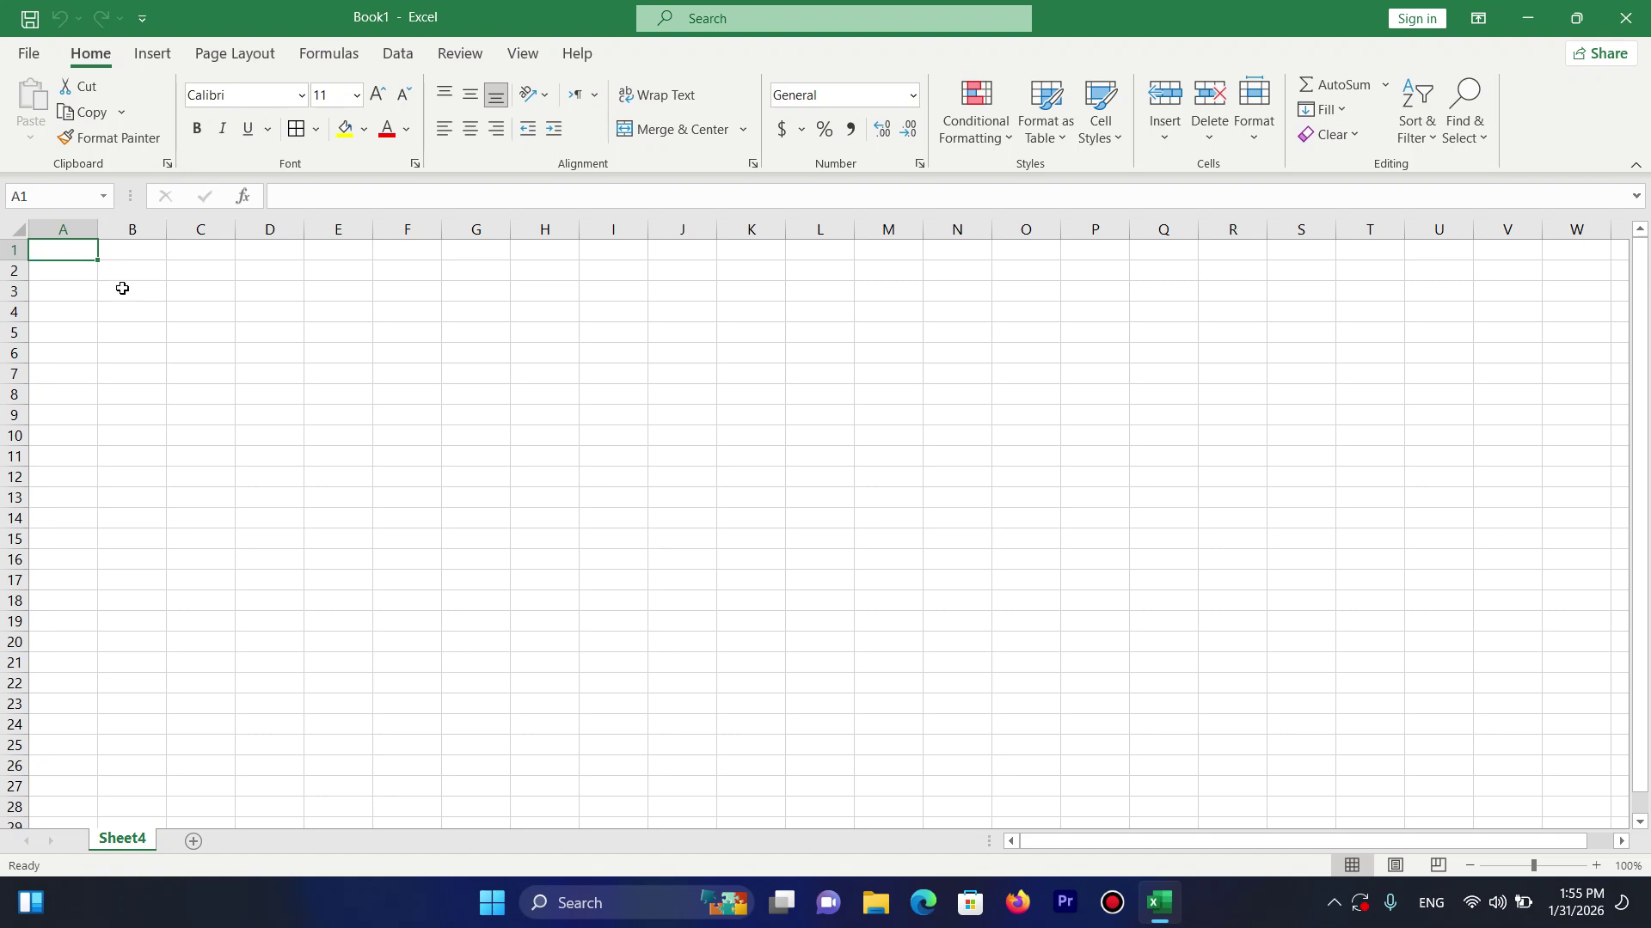
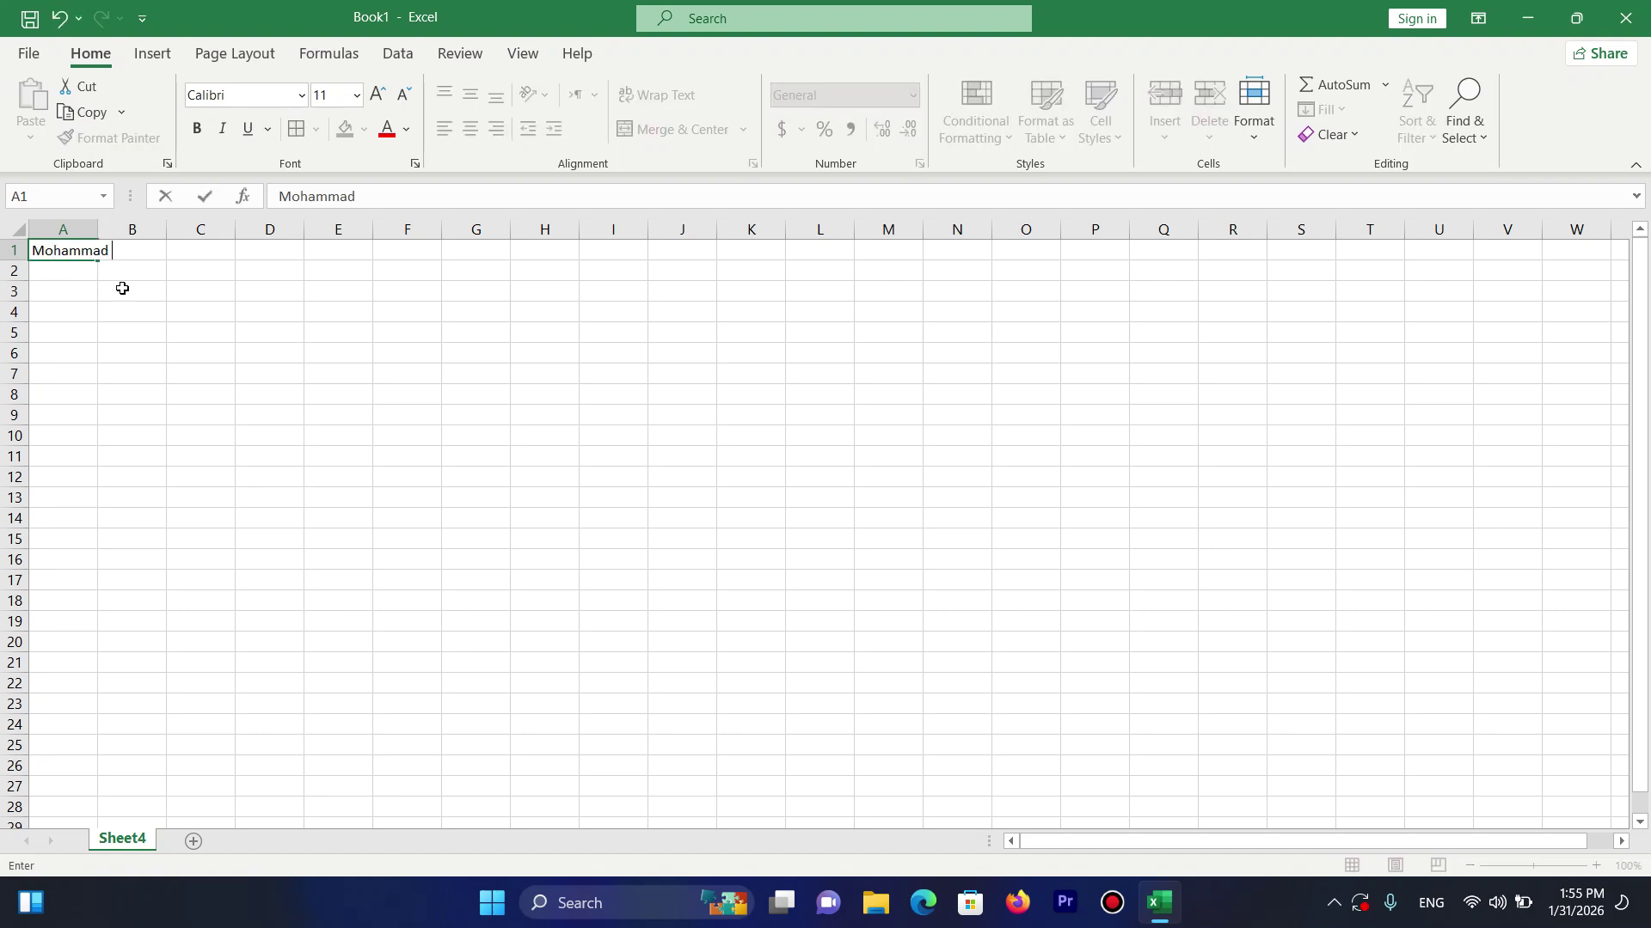
{"action": "key", "text": "Return"}
Set row 1's height to 30 via Format > Row Height, then undo it.
{"action": "left_click", "coordinate": [75, 247]}
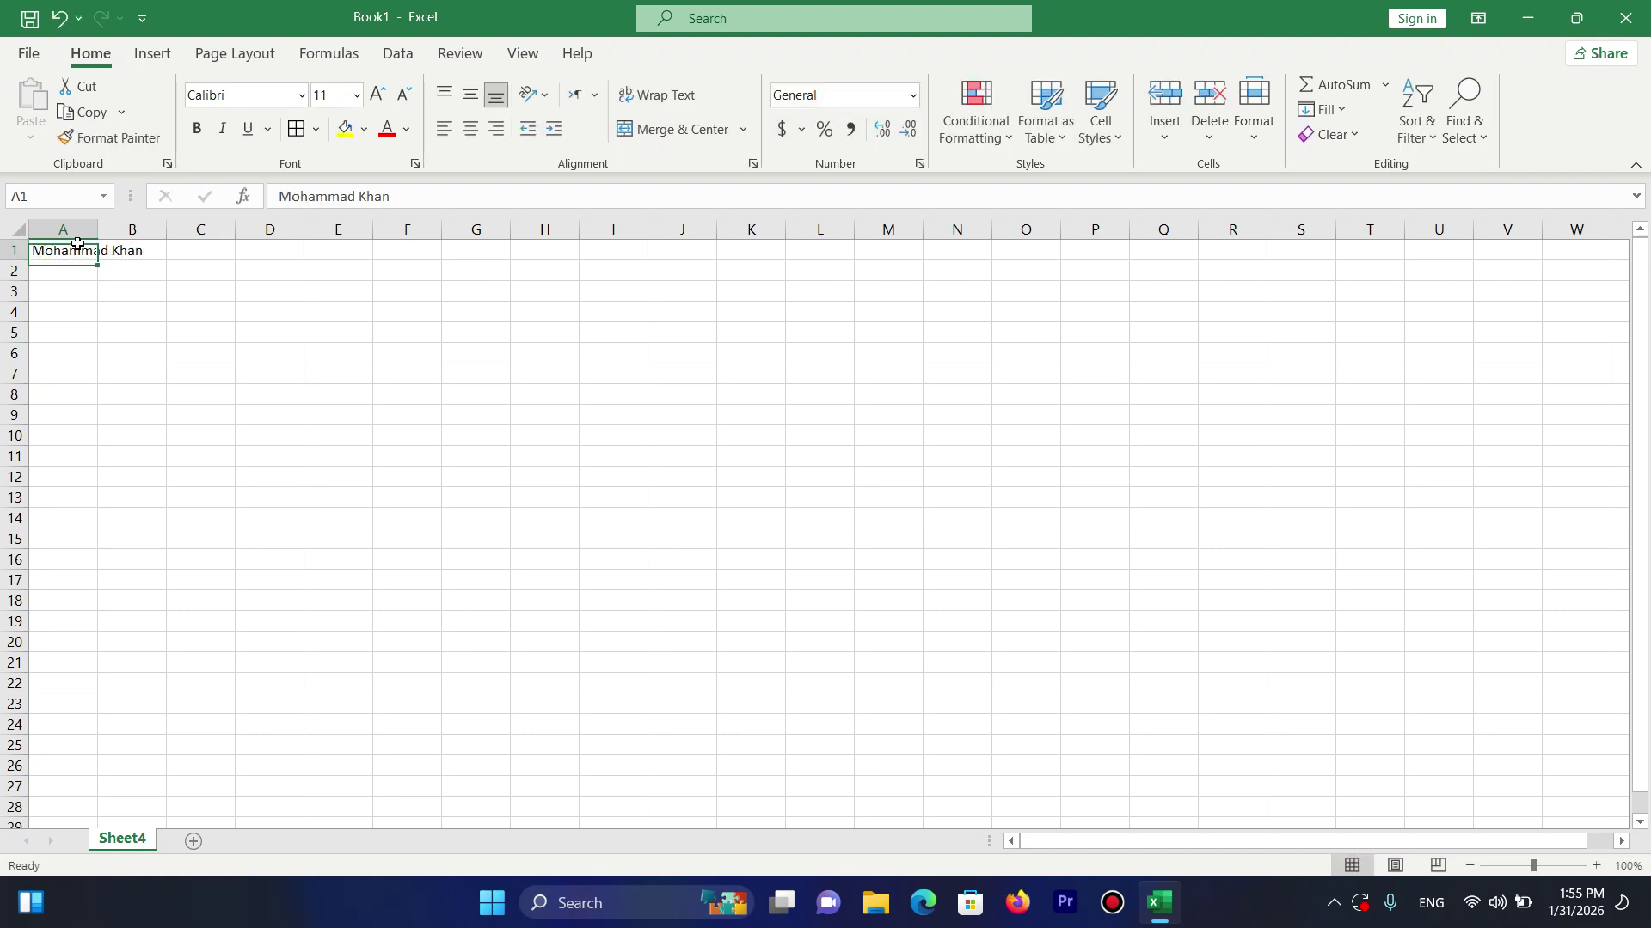
{"action": "left_click", "coordinate": [1260, 142]}
{"action": "left_click", "coordinate": [1276, 199]}
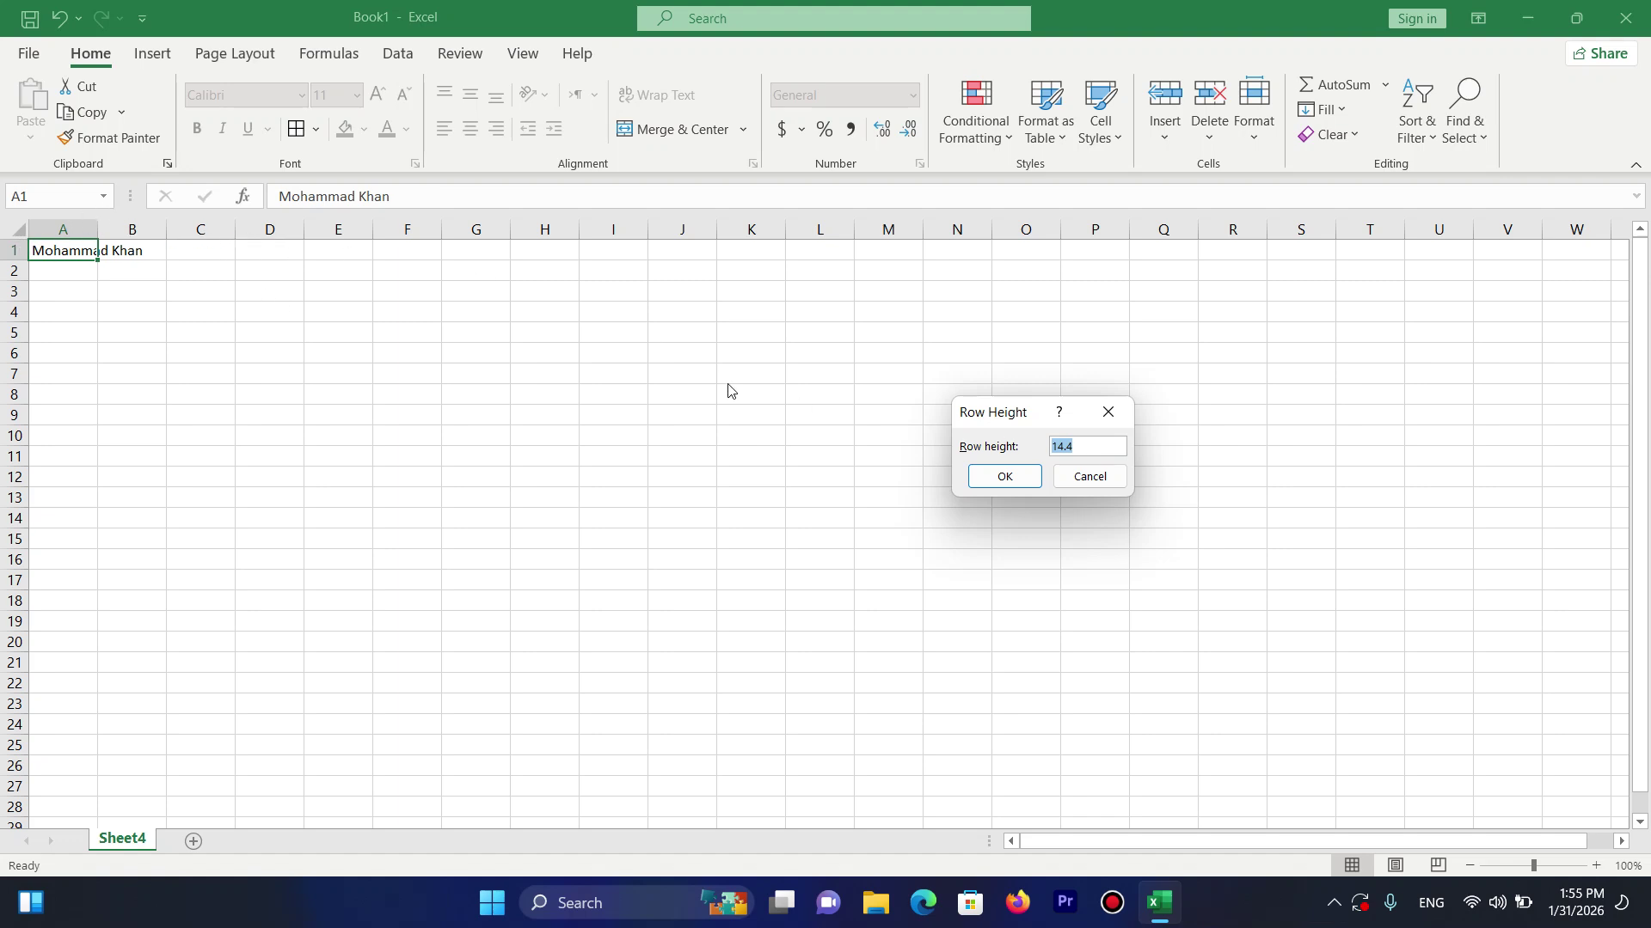
{"action": "type", "text": "30"}
{"action": "key", "text": "Return"}
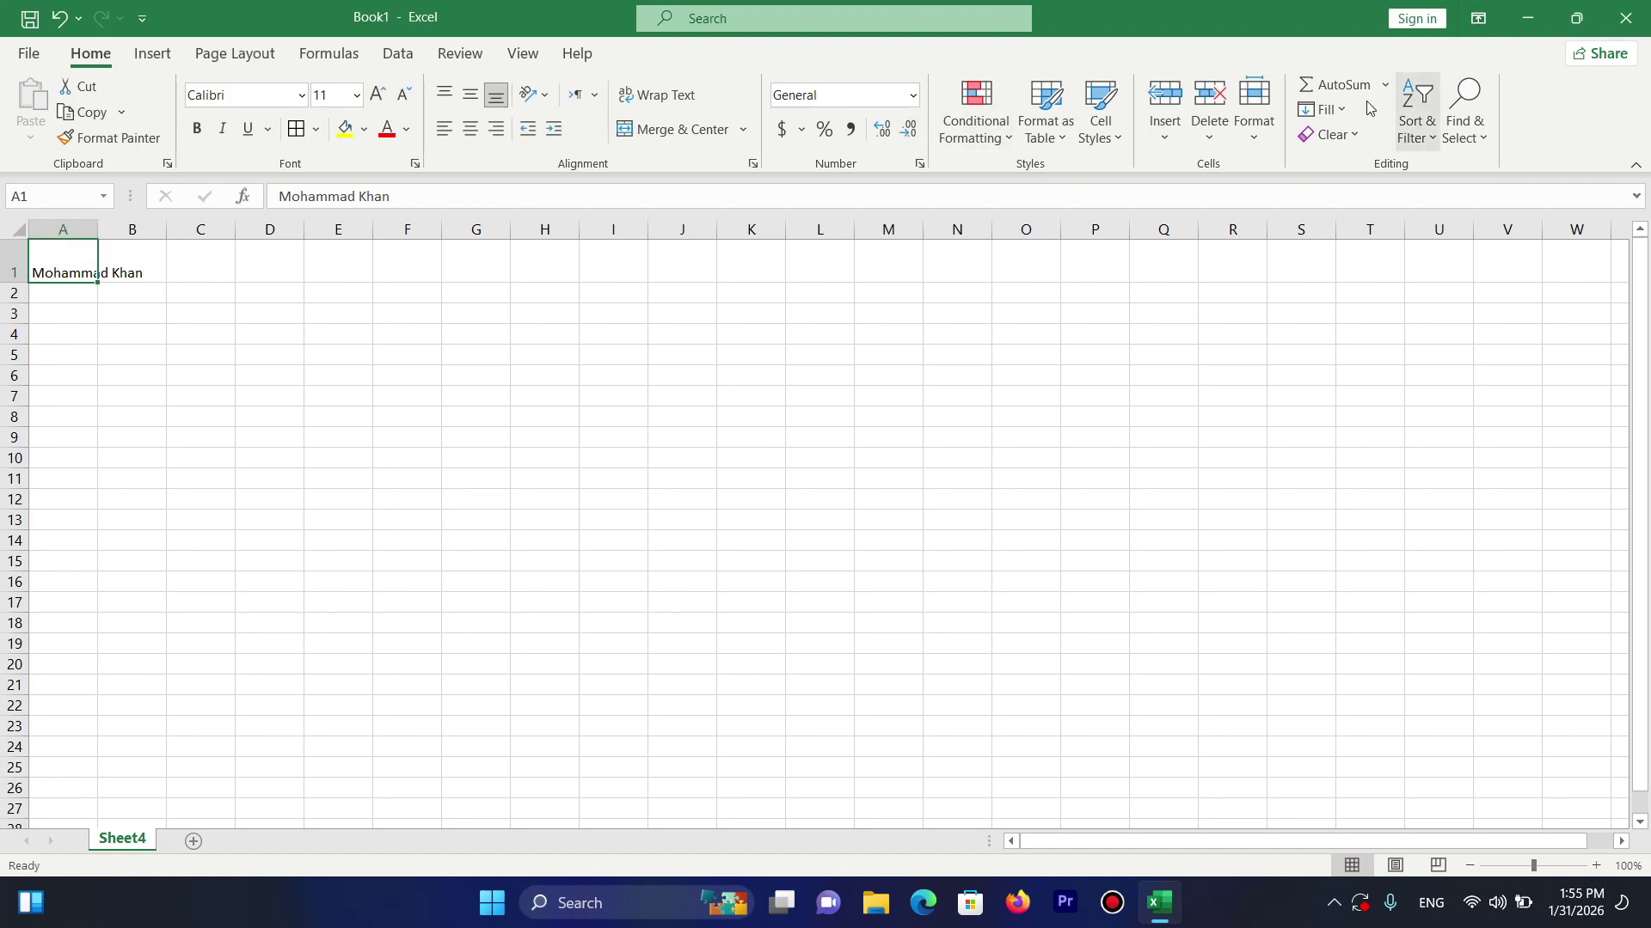
{"action": "key", "text": "ctrl+z"}
{"action": "left_click", "coordinate": [1253, 116]}
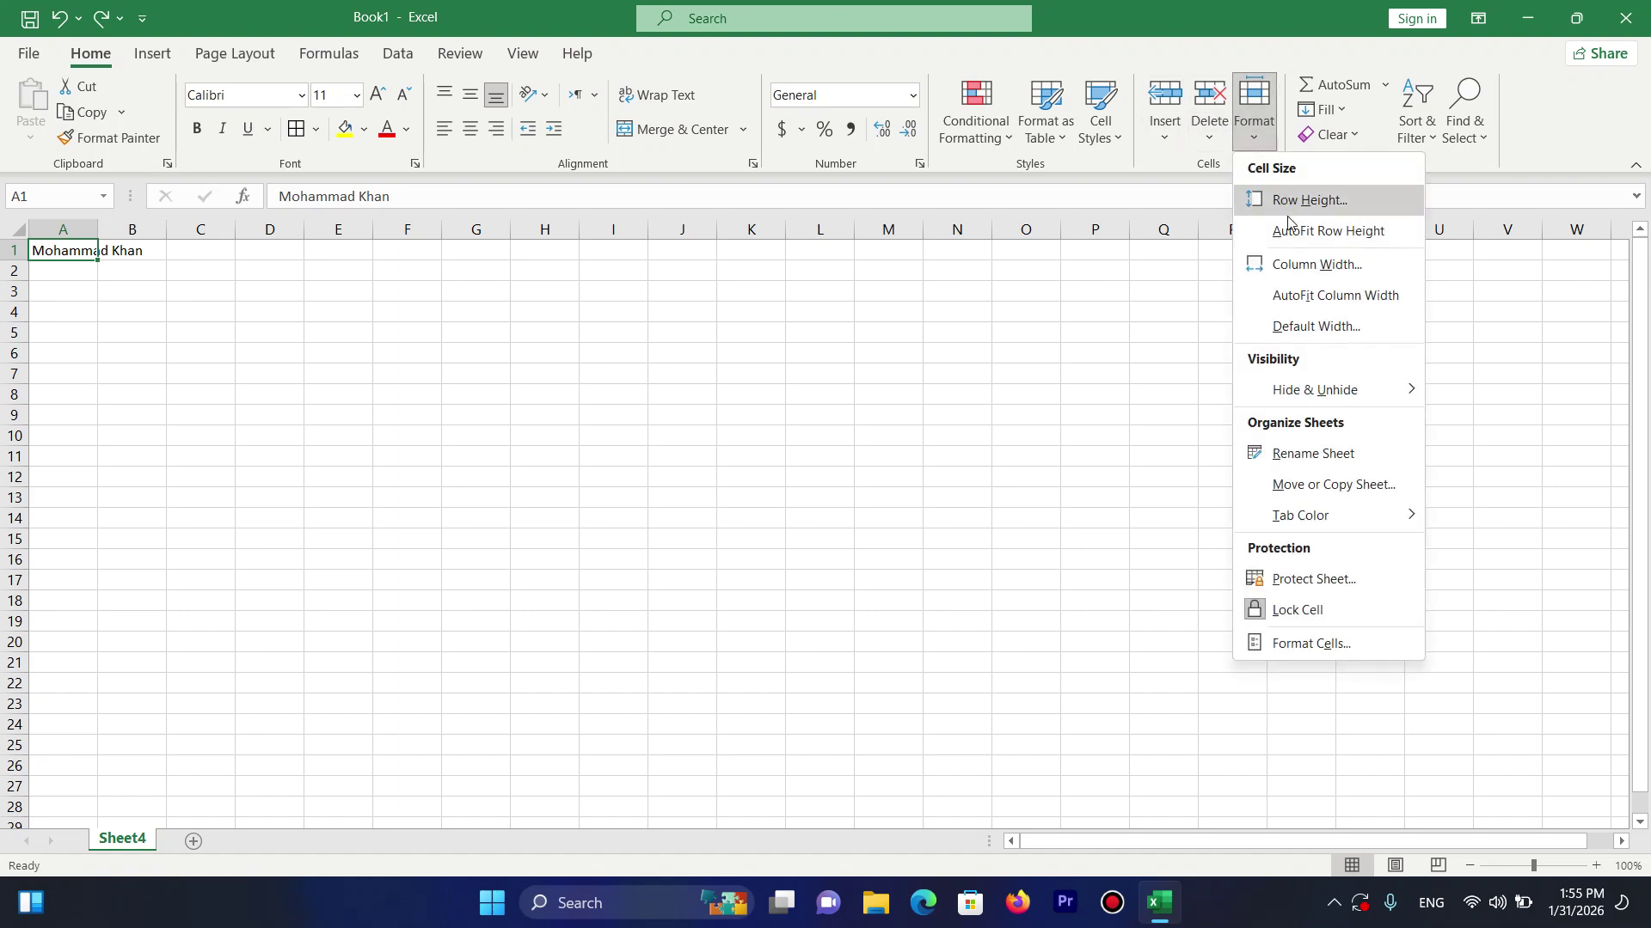
{"action": "left_click", "coordinate": [1302, 264]}
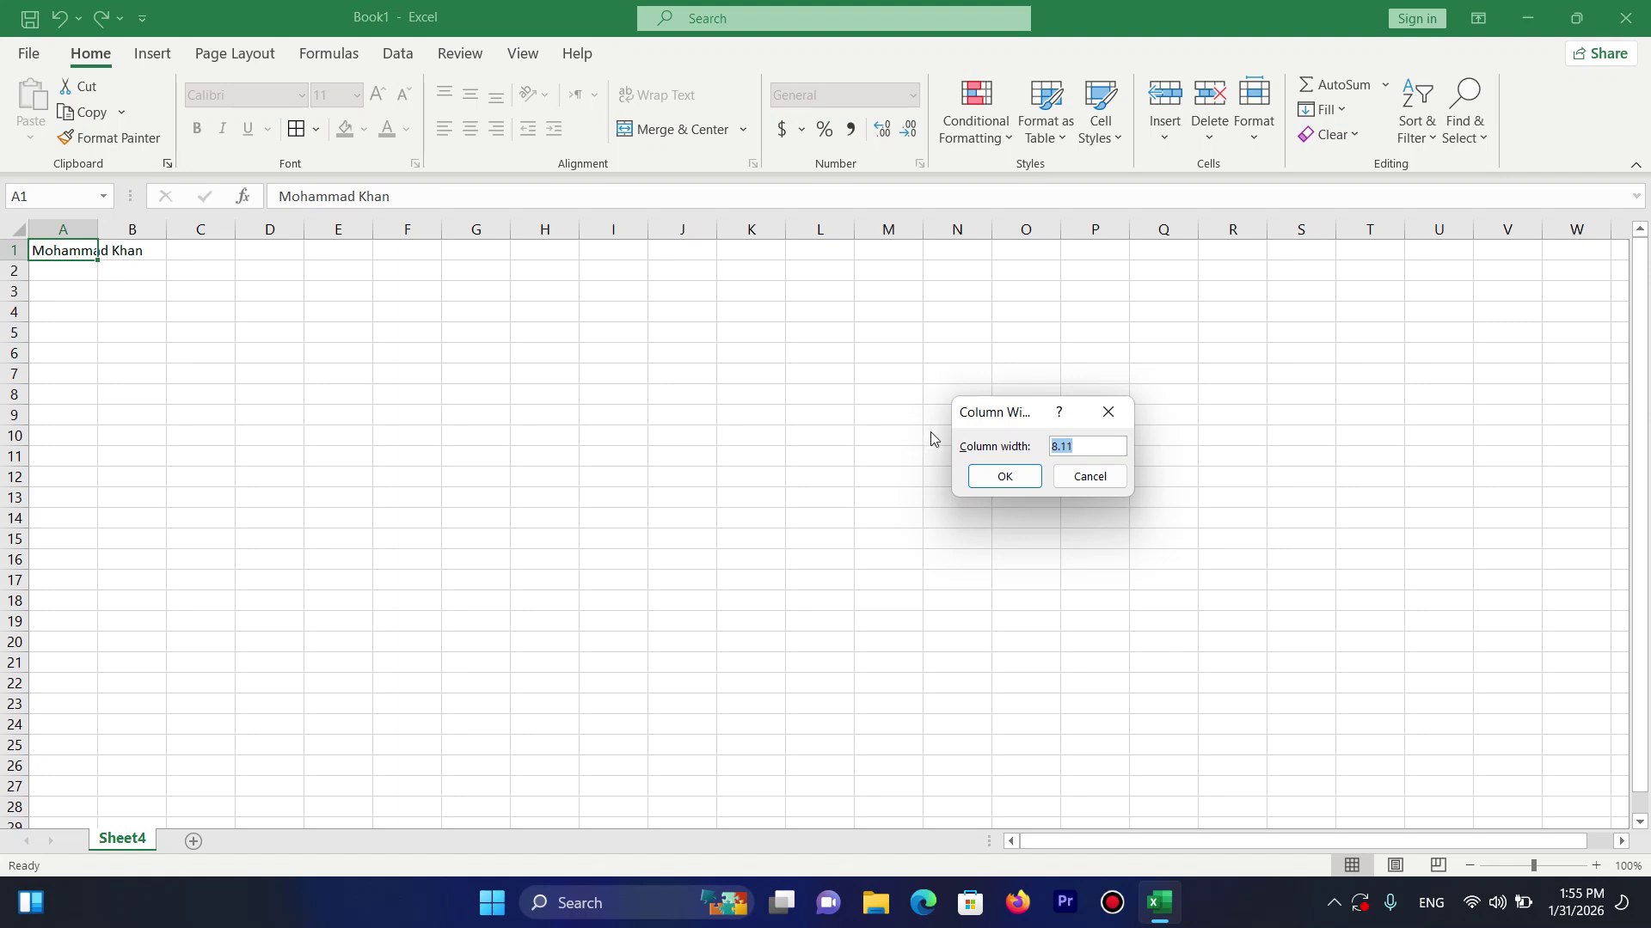
{"action": "type", "text": "30"}
{"action": "key", "text": "Return"}
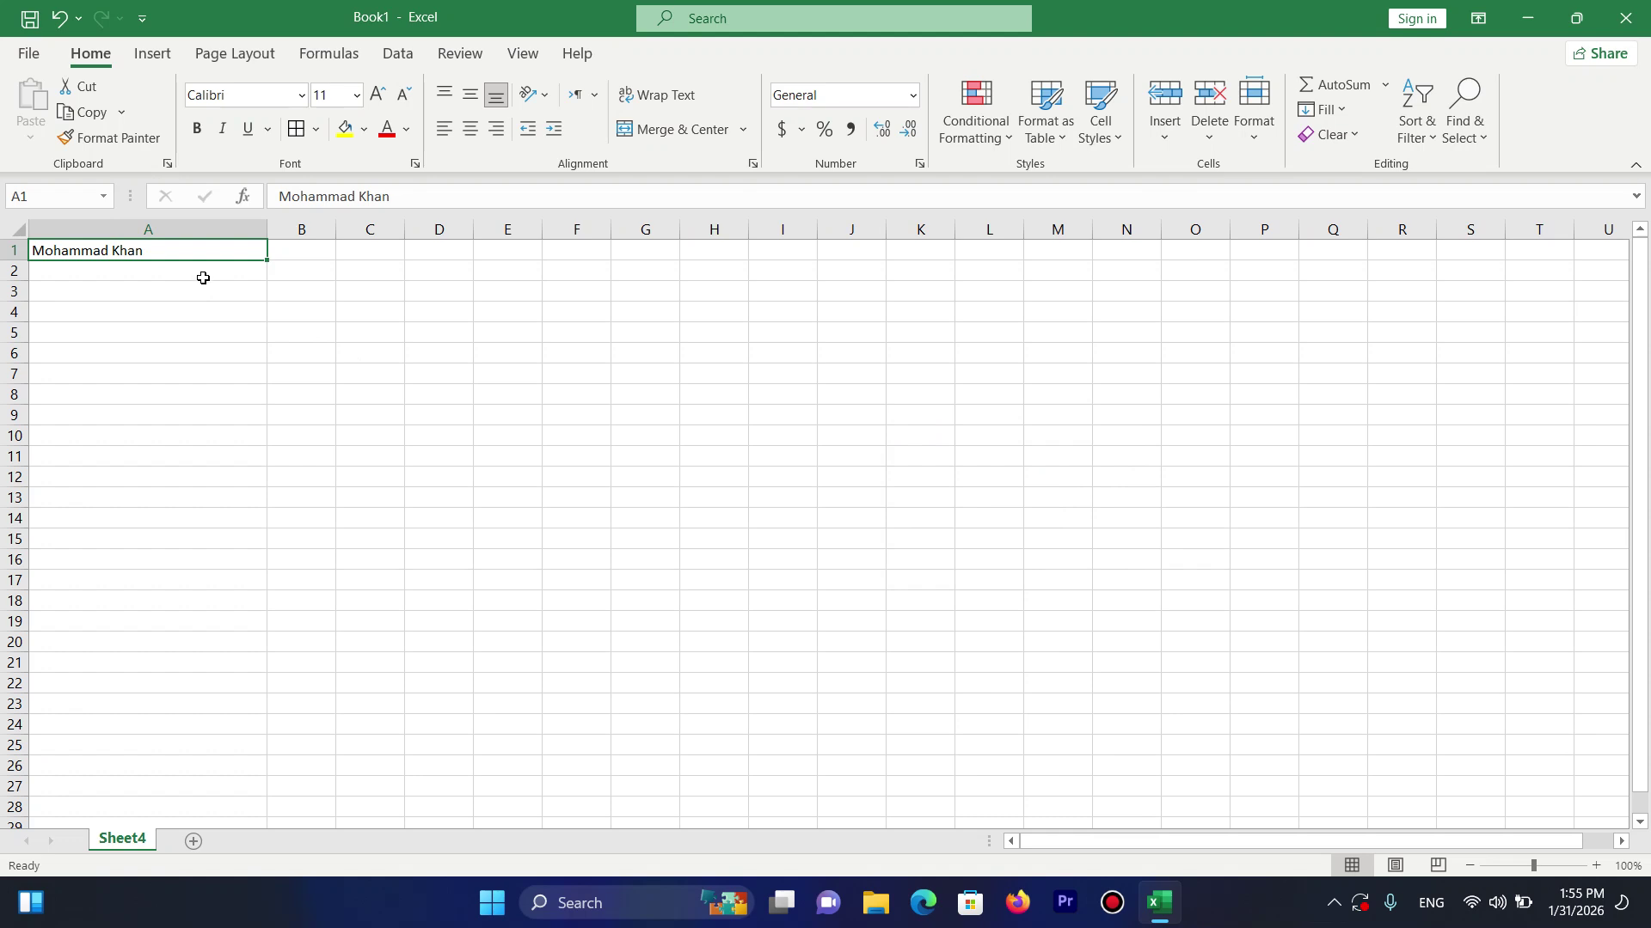
{"action": "key", "text": "ctrl+z"}
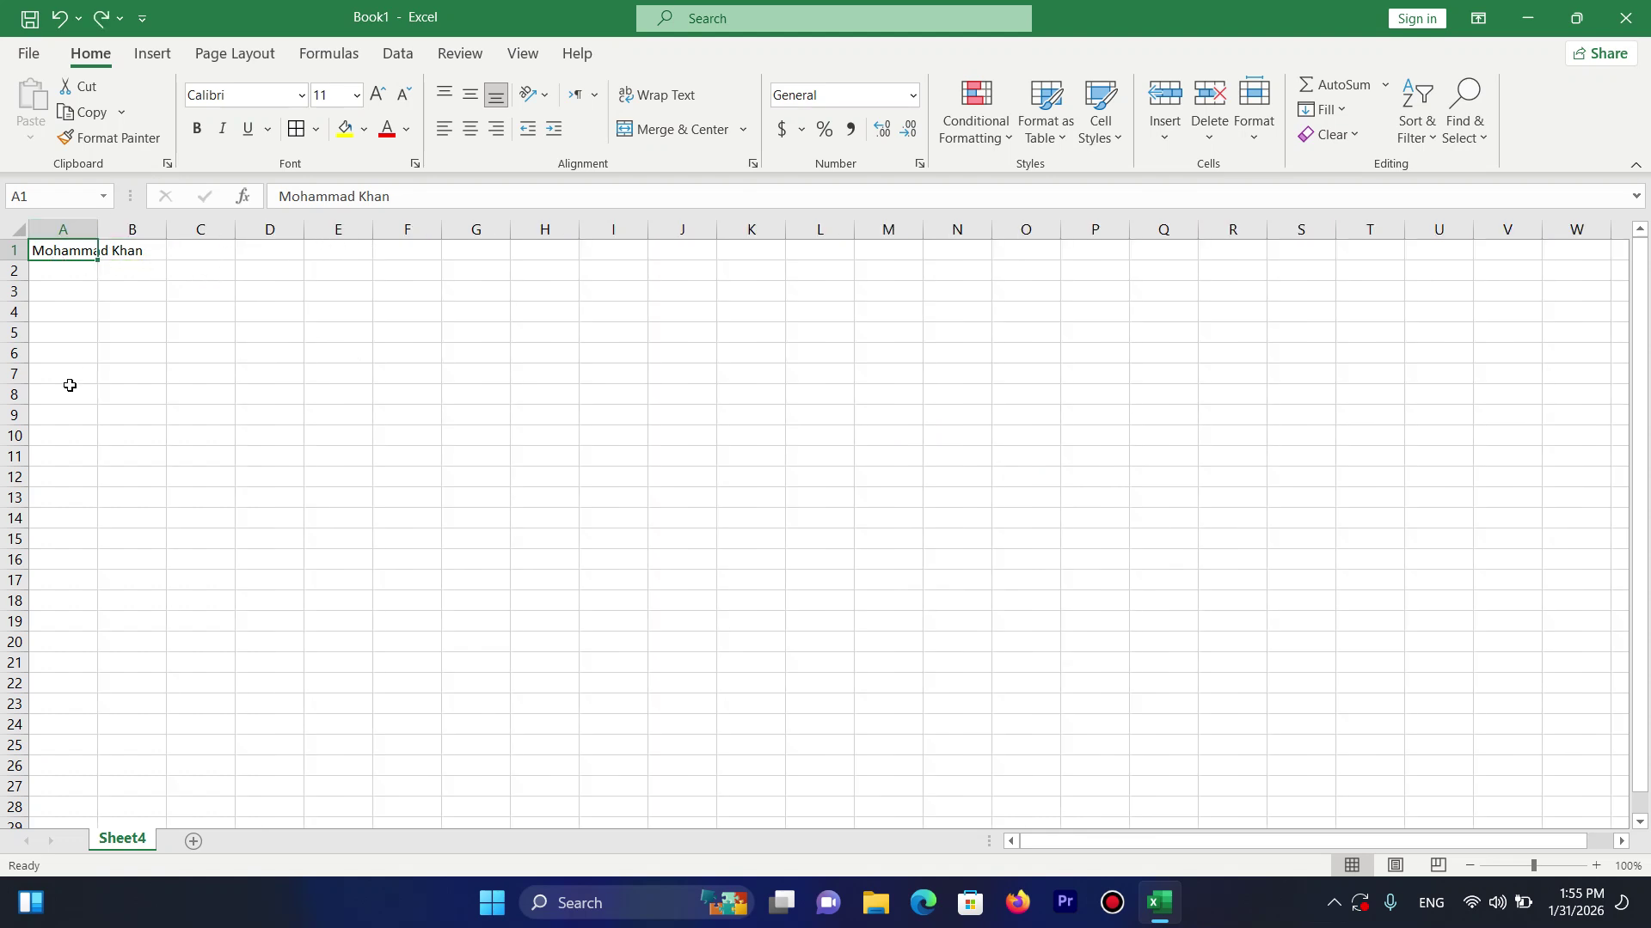
Widen column A to show the full name, and undo a manual row 1 enlargement.
{"action": "left_click", "coordinate": [1255, 145]}
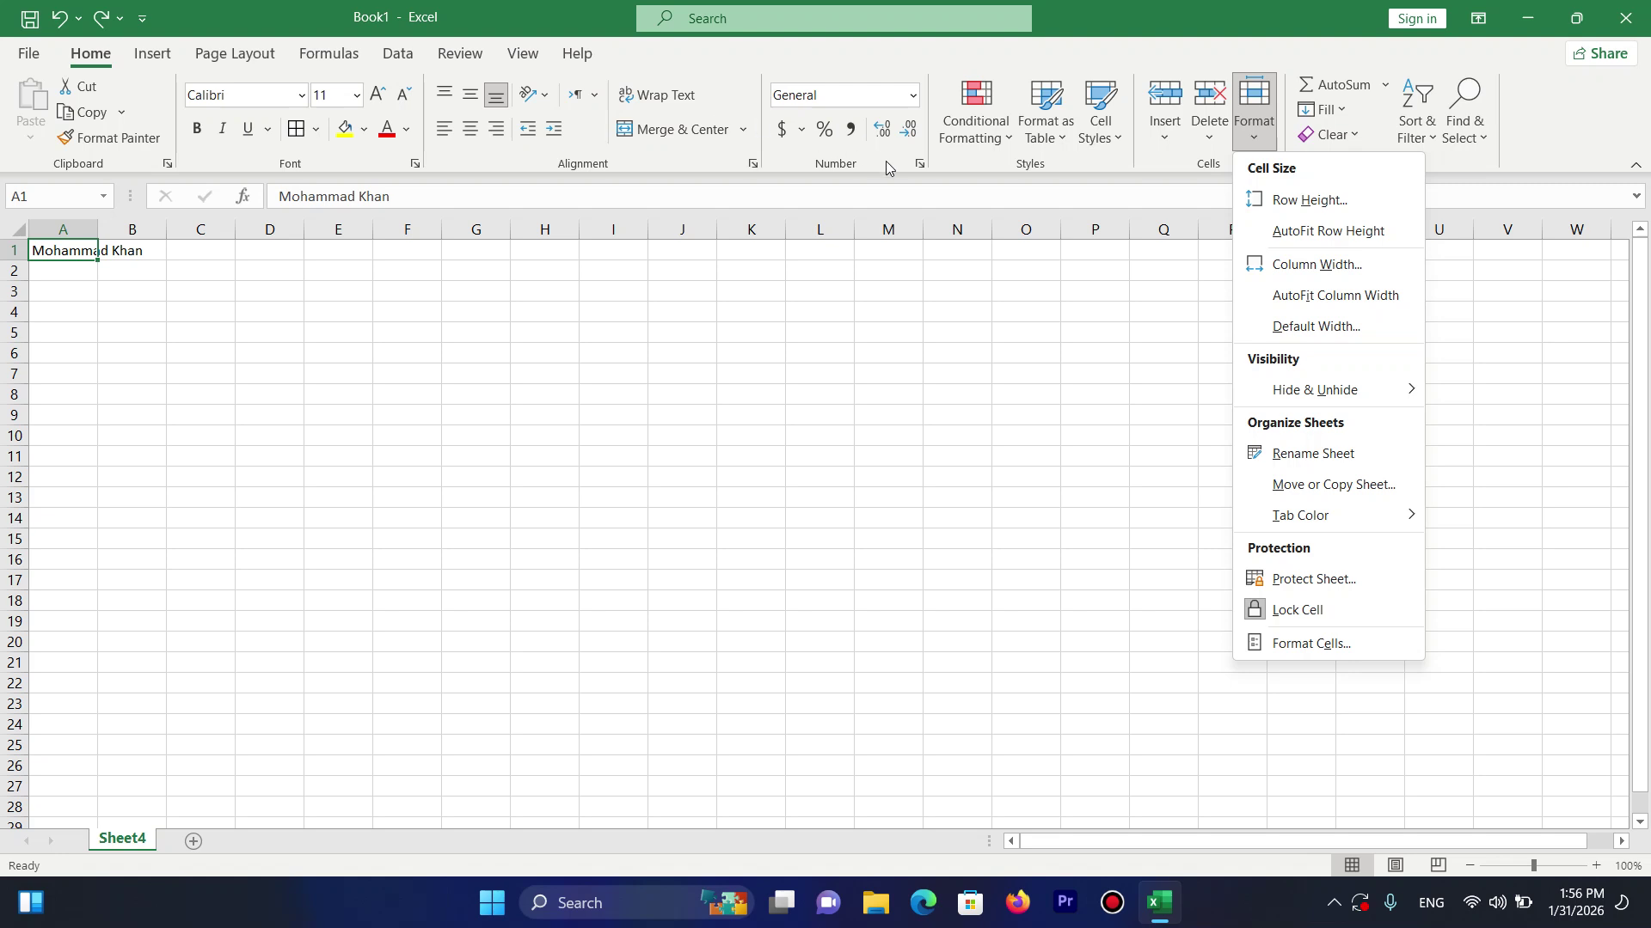
{"action": "left_click", "coordinate": [26, 265]}
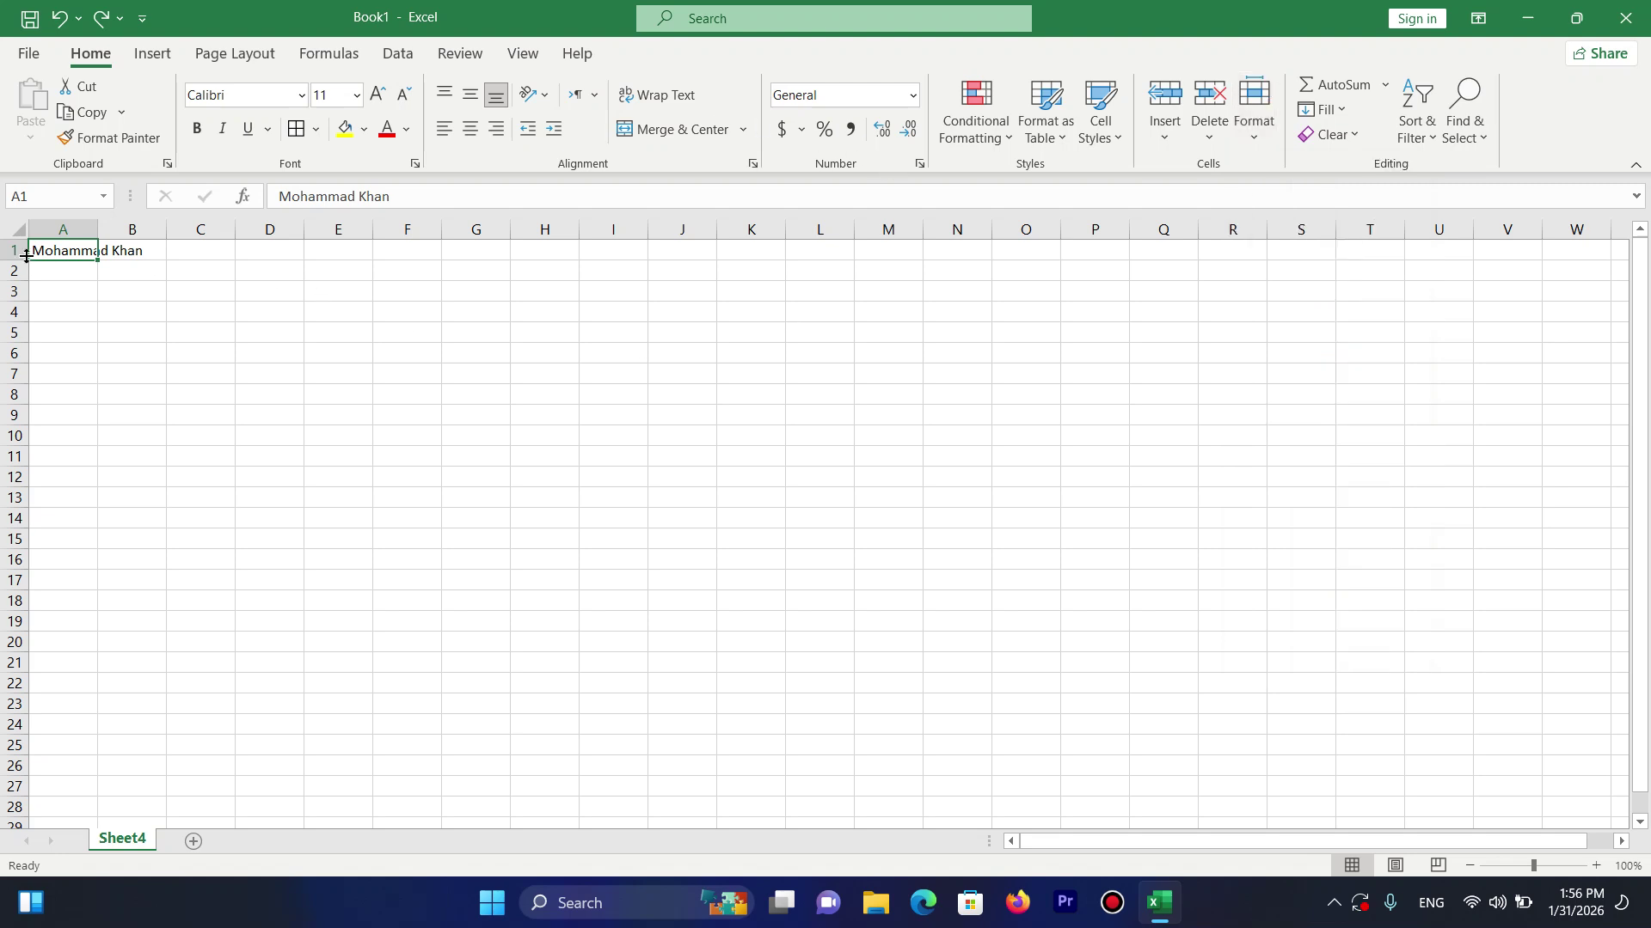
{"action": "left_click_drag", "start_coordinate": [99, 231], "coordinate": [220, 230]}
{"action": "left_click_drag", "start_coordinate": [19, 260], "coordinate": [41, 336]}
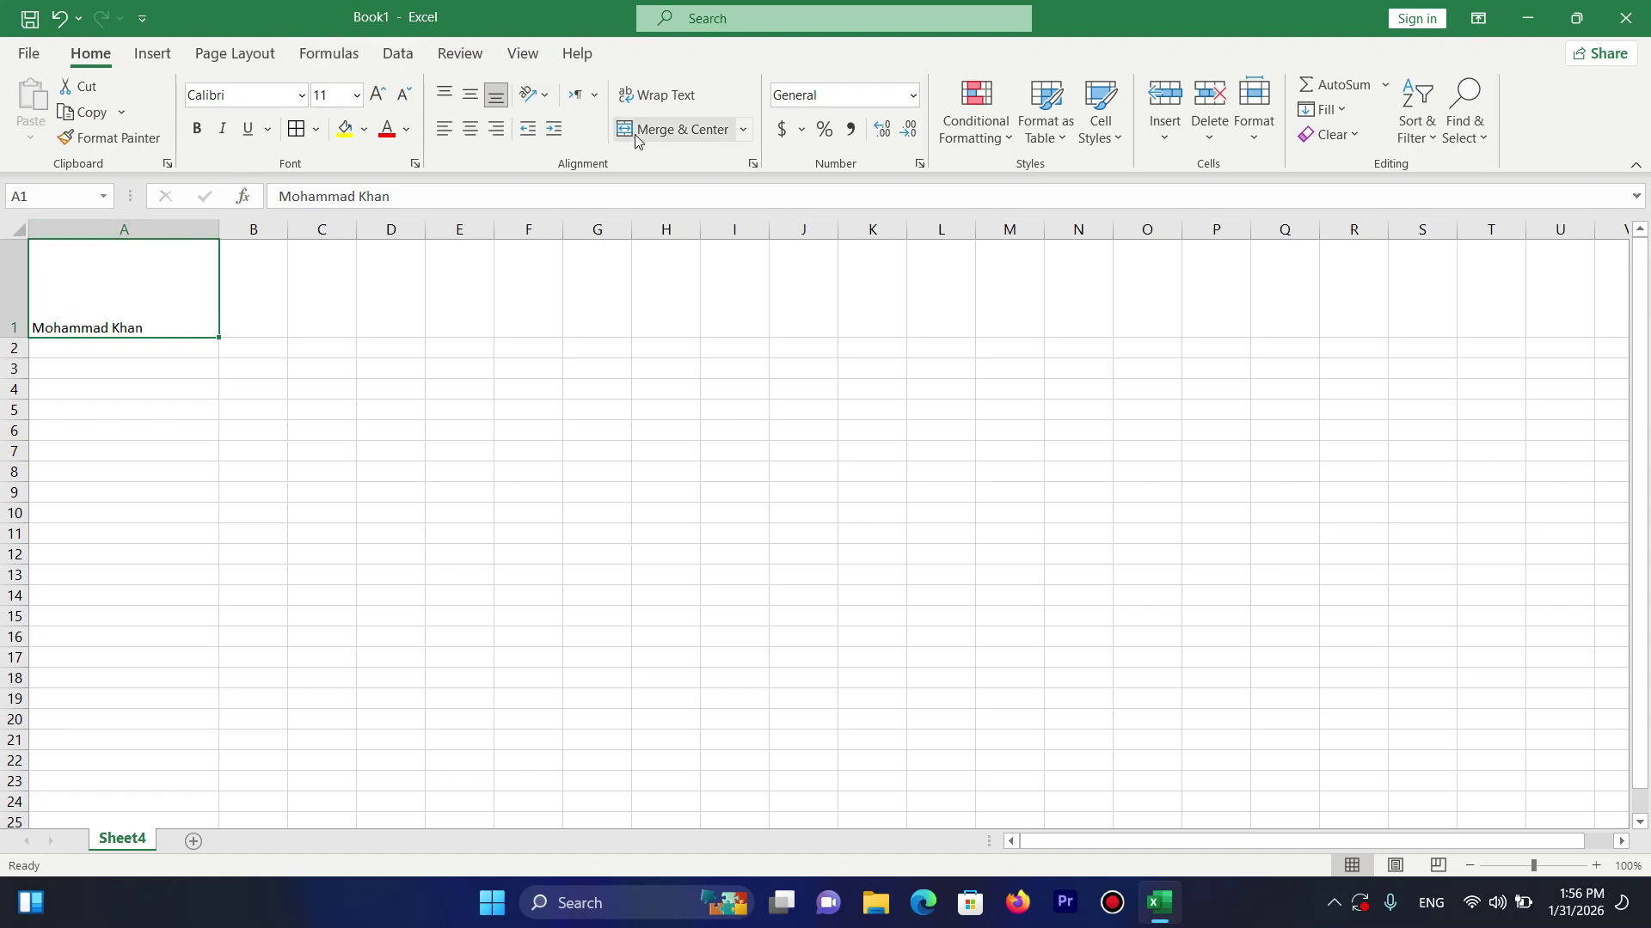
{"action": "left_click_drag", "start_coordinate": [266, 276], "coordinate": [311, 273]}
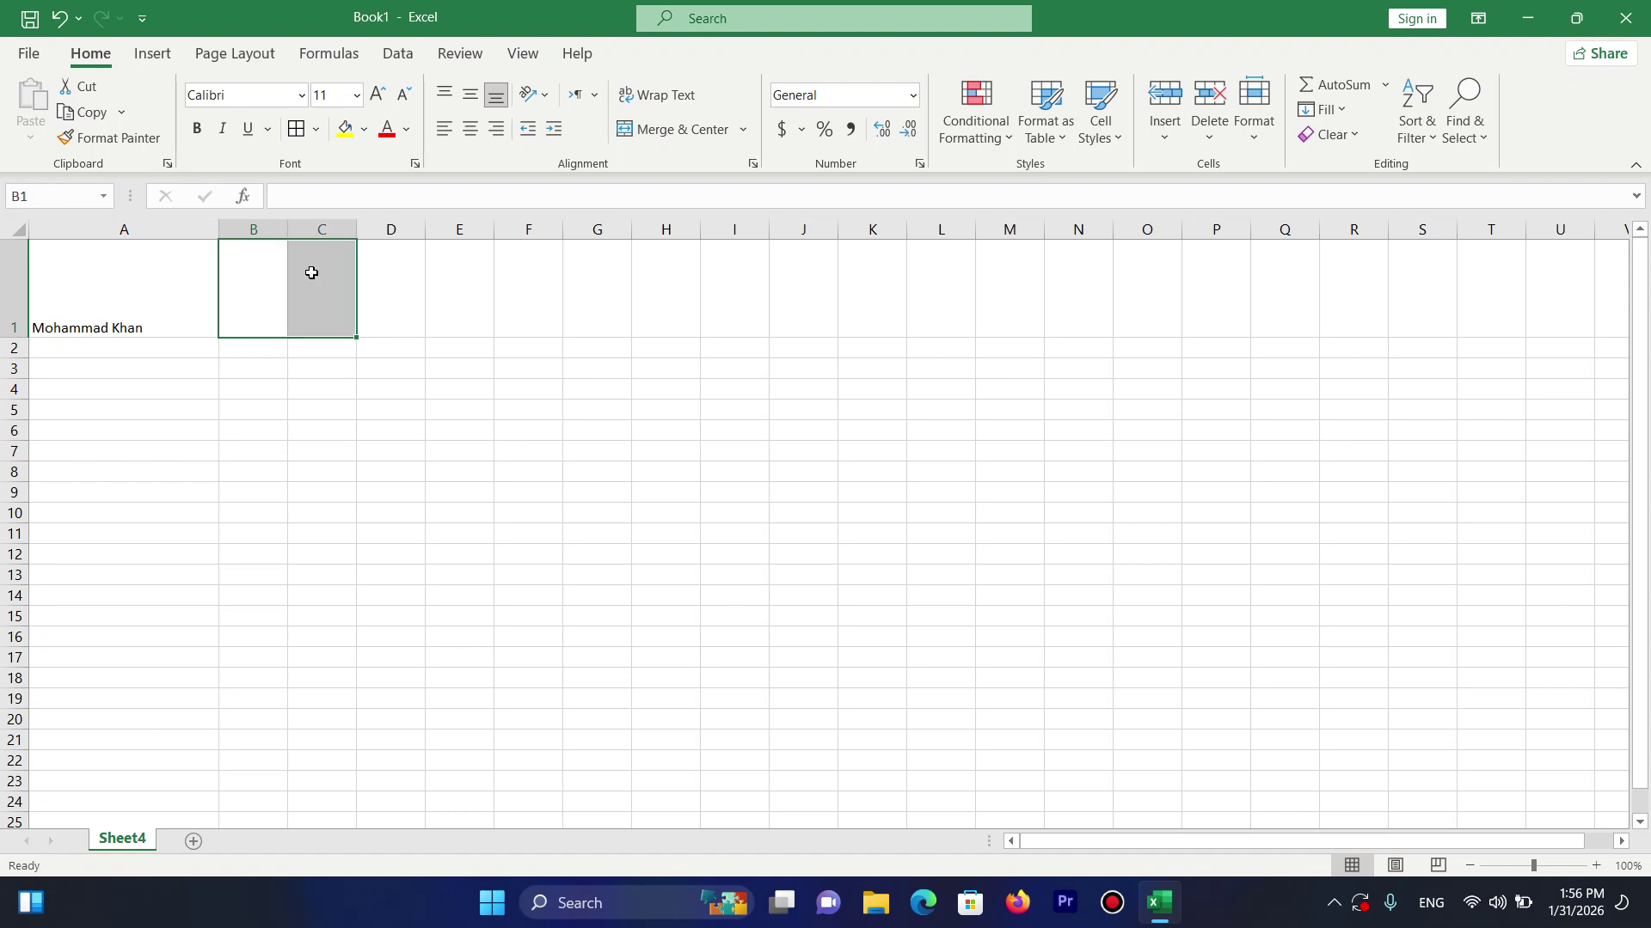
{"action": "left_click", "coordinate": [151, 294]}
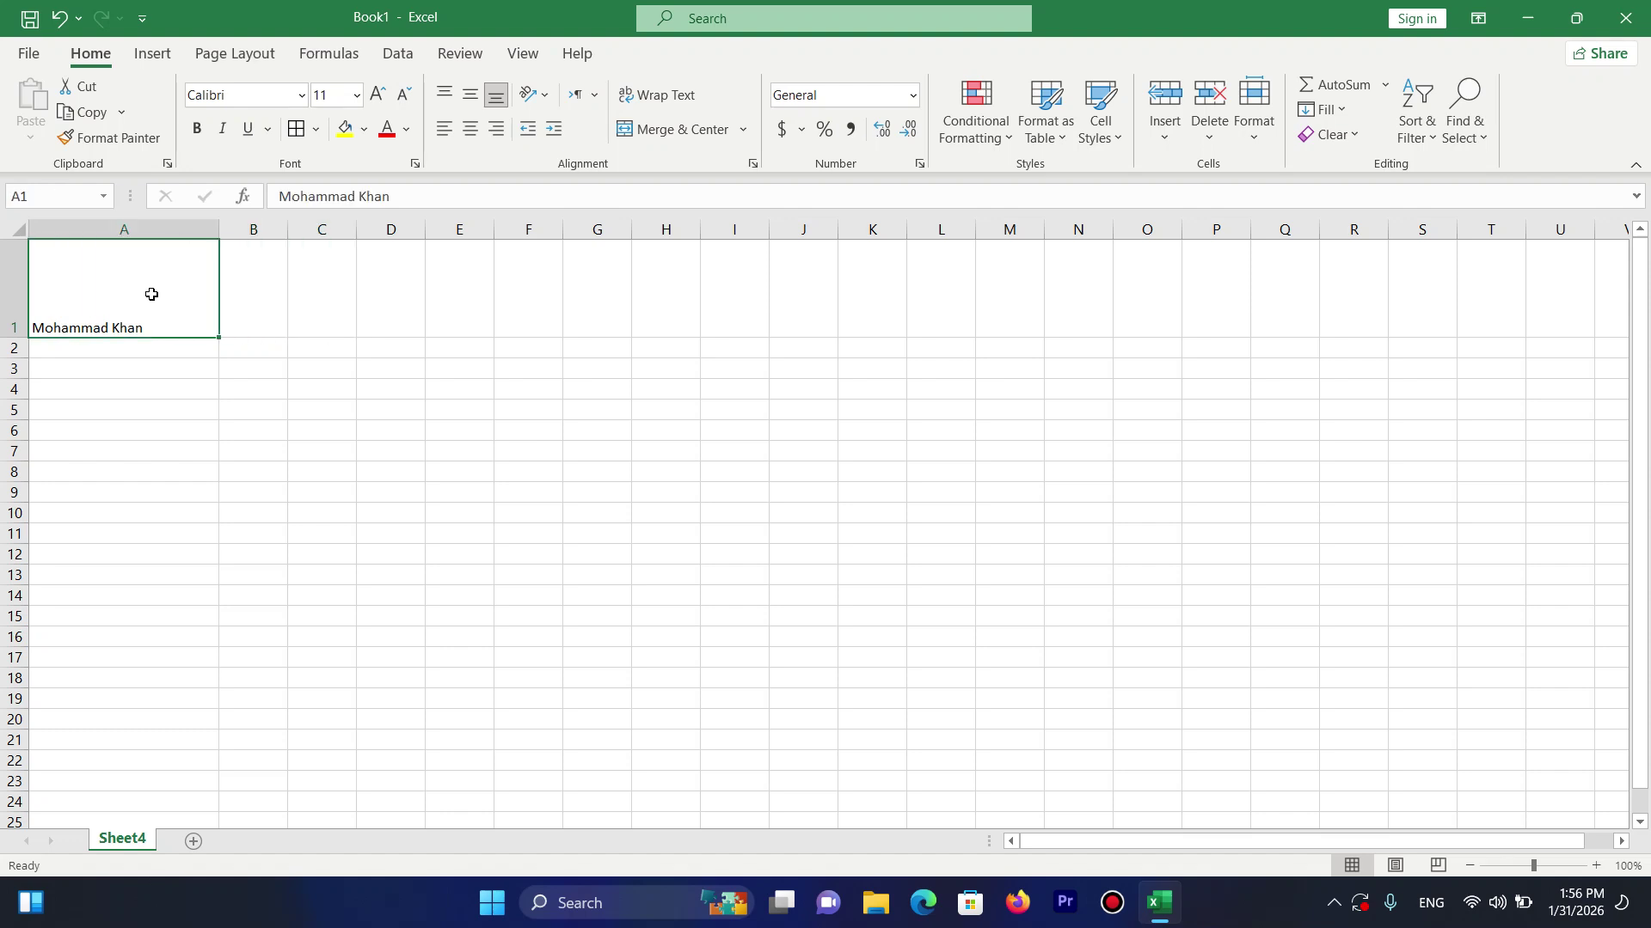
{"action": "key", "text": "ctrl+z"}
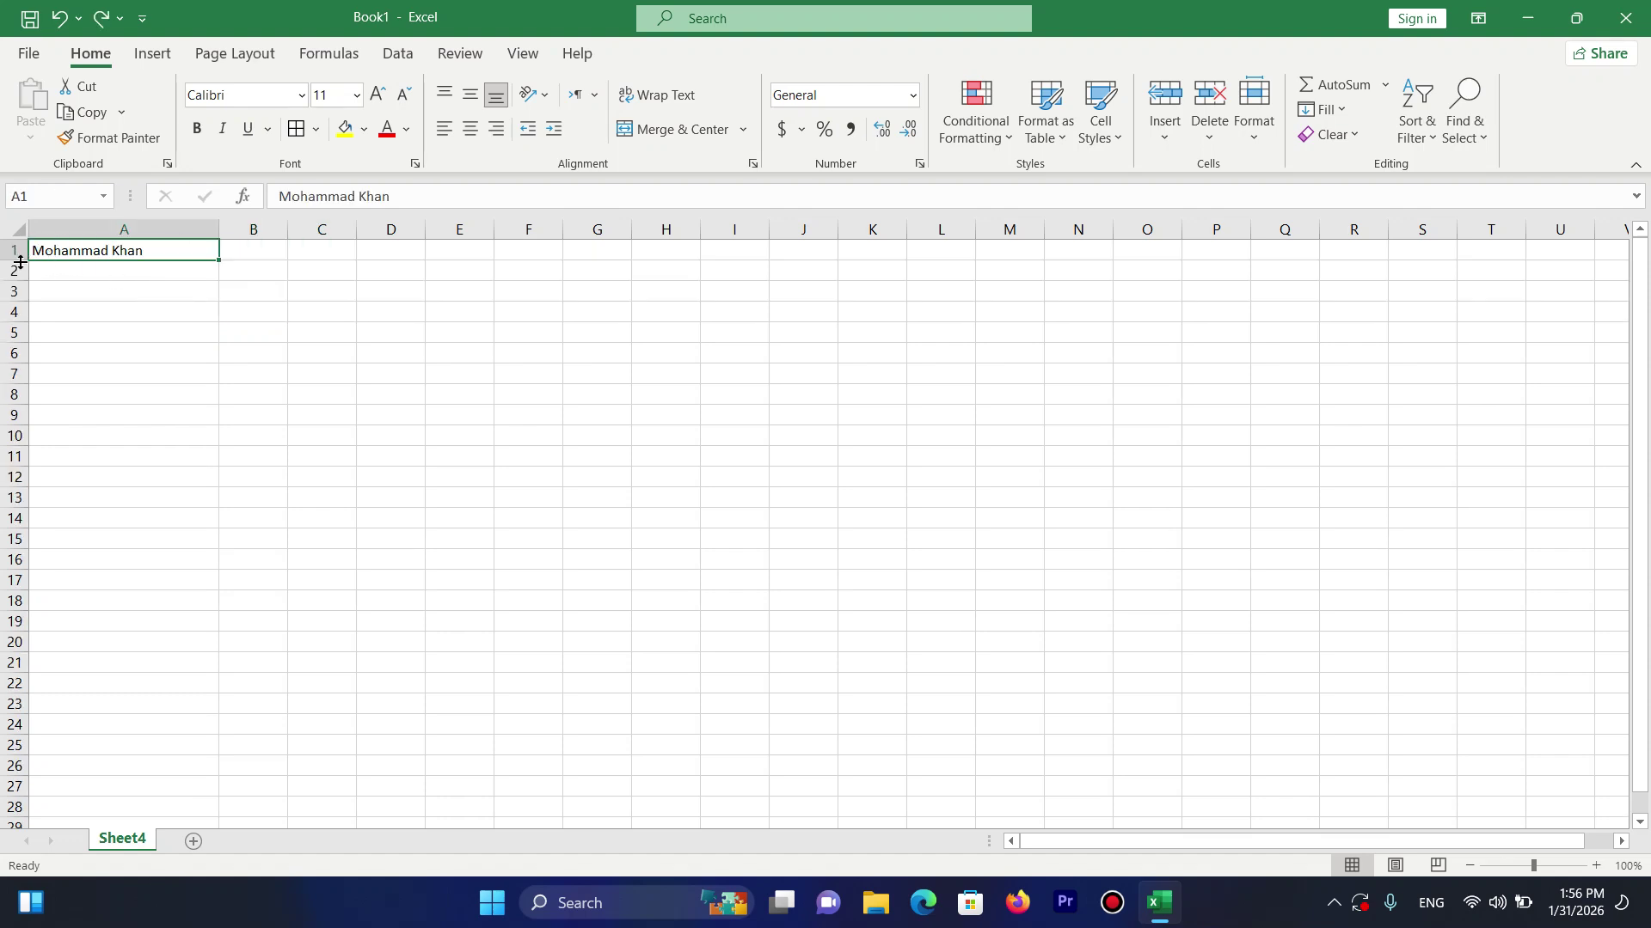
Drag row 1 taller again, then AutoFit row 1's height to its content.
{"action": "left_click_drag", "start_coordinate": [20, 262], "coordinate": [20, 308]}
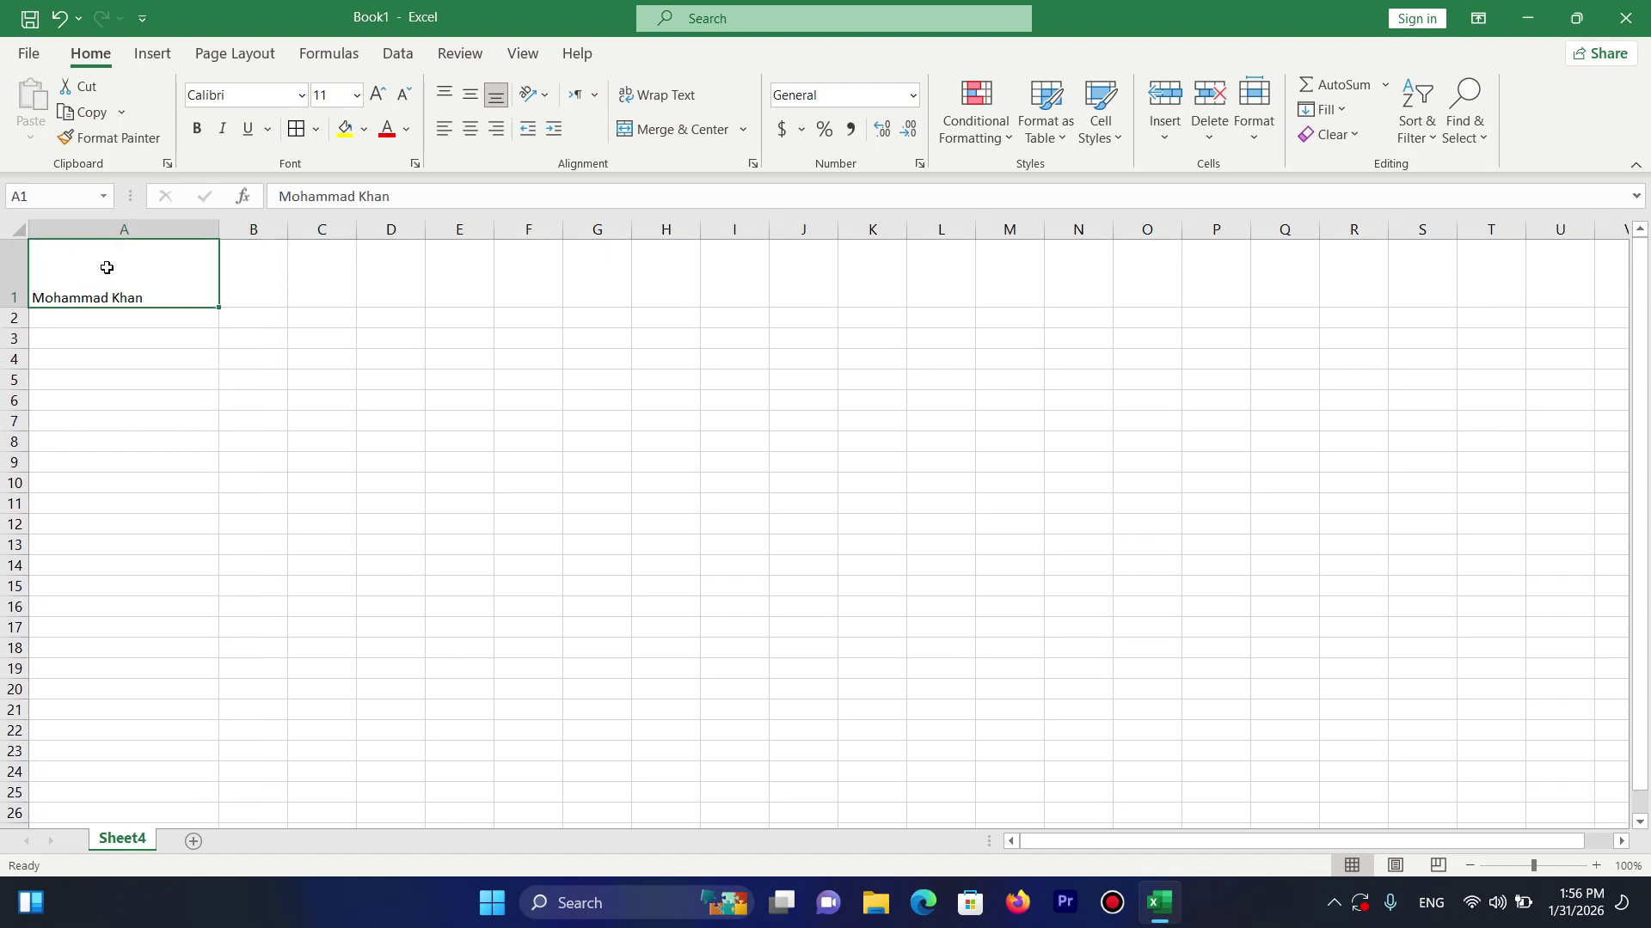
{"action": "left_click", "coordinate": [1254, 129]}
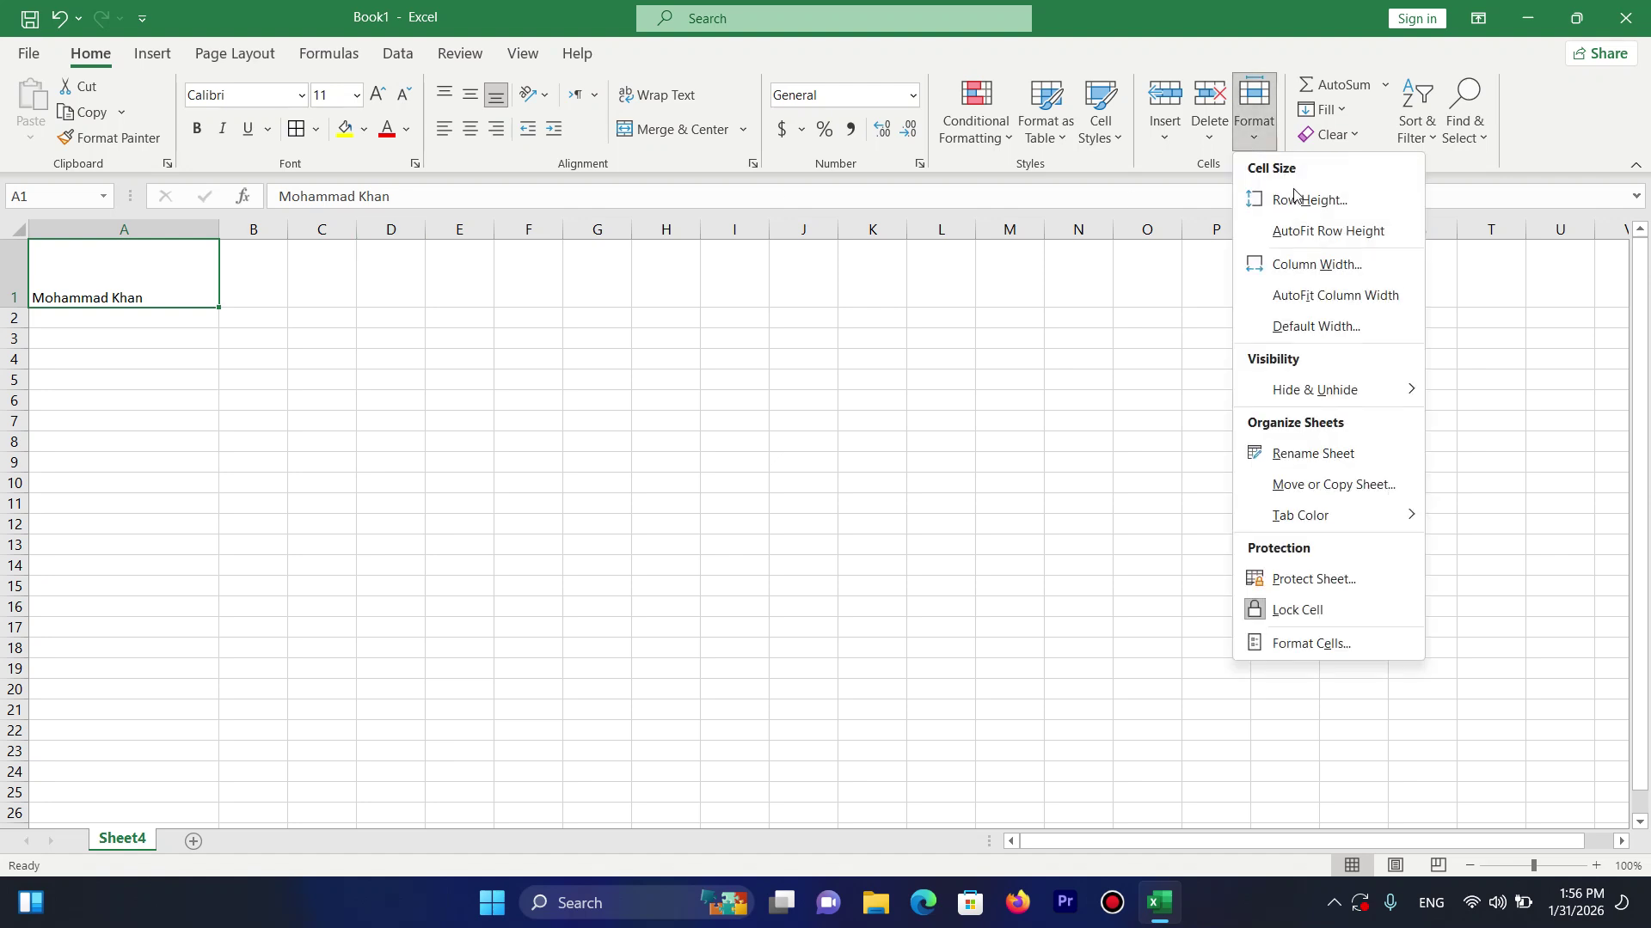
{"action": "left_click", "coordinate": [1316, 232]}
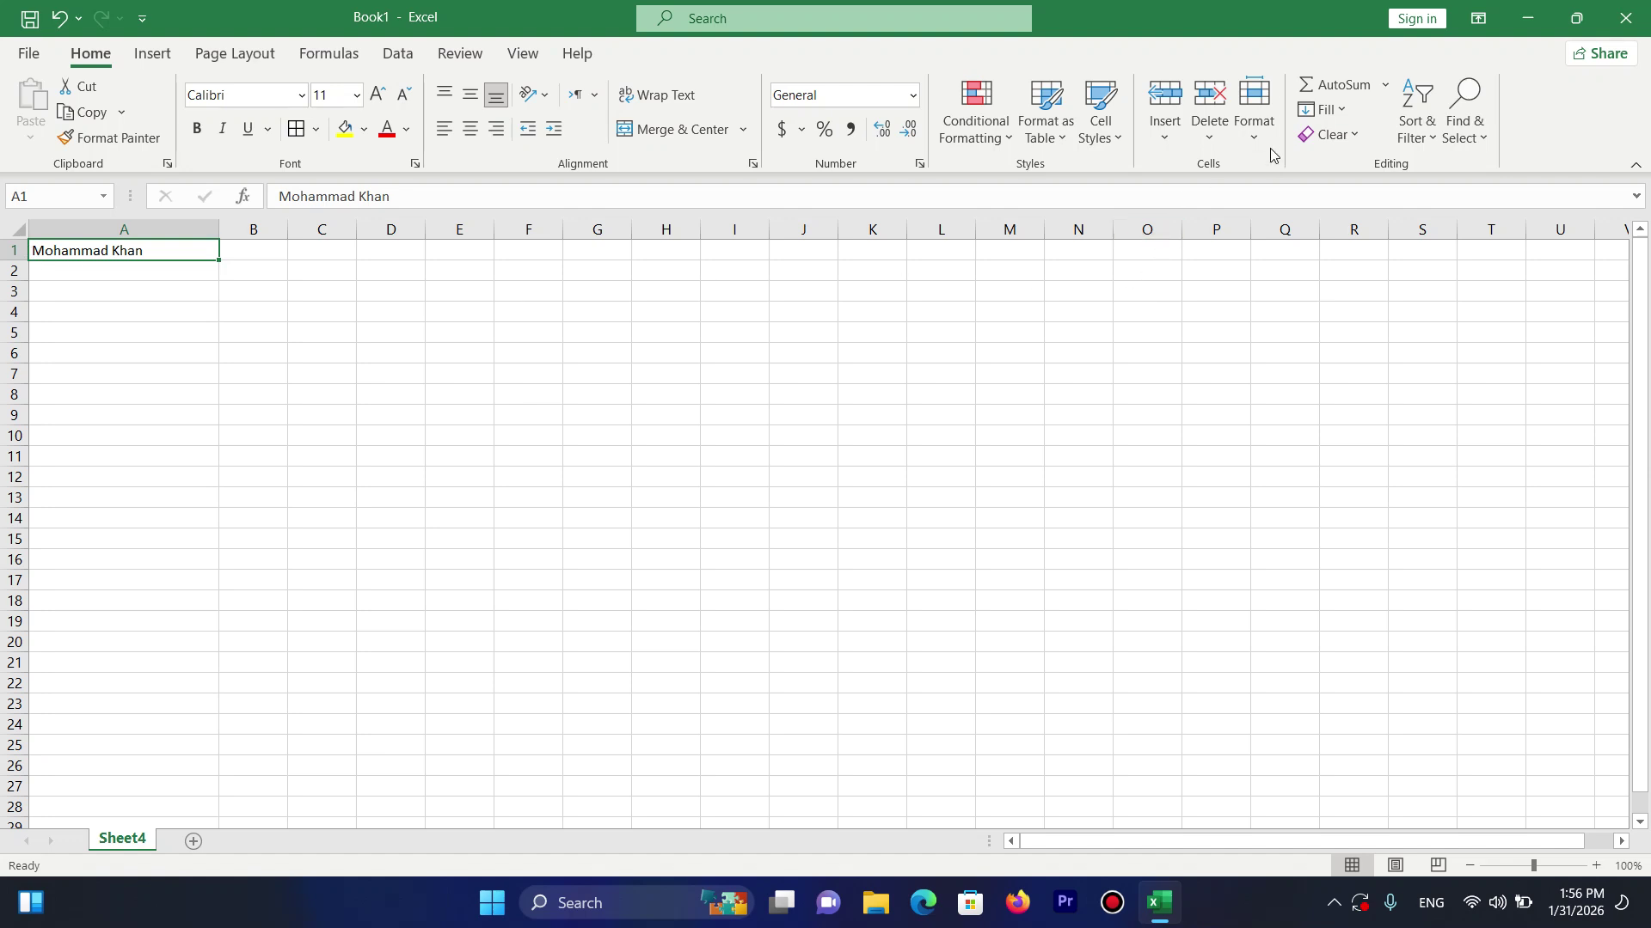
{"action": "left_click", "coordinate": [1254, 120]}
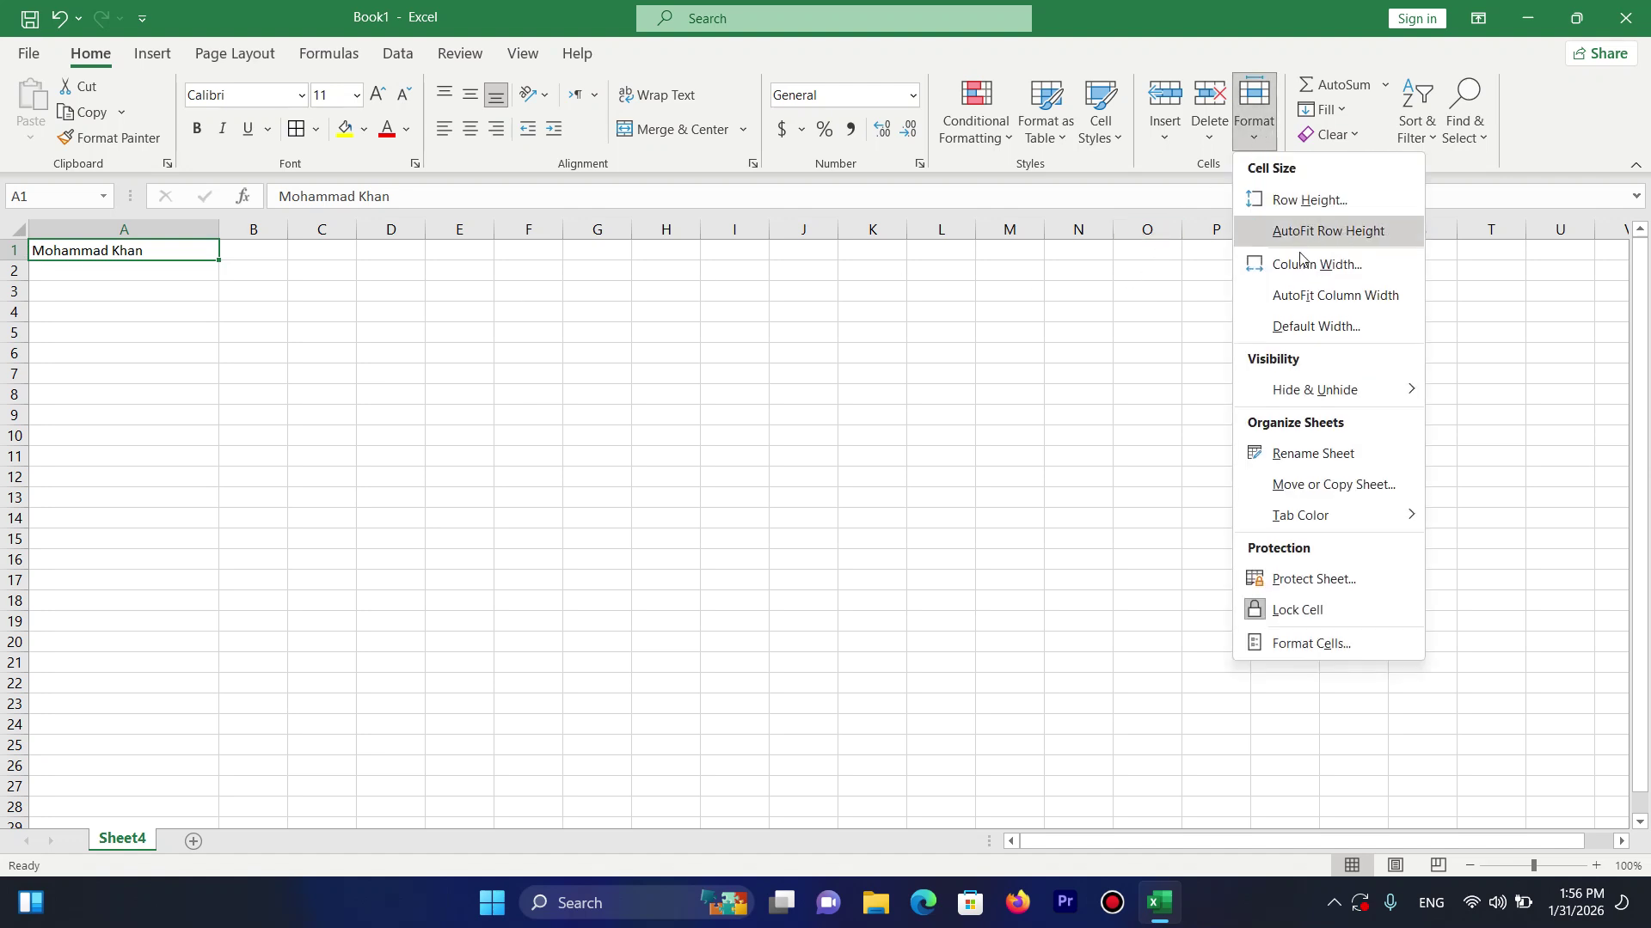
{"action": "left_click", "coordinate": [1320, 297]}
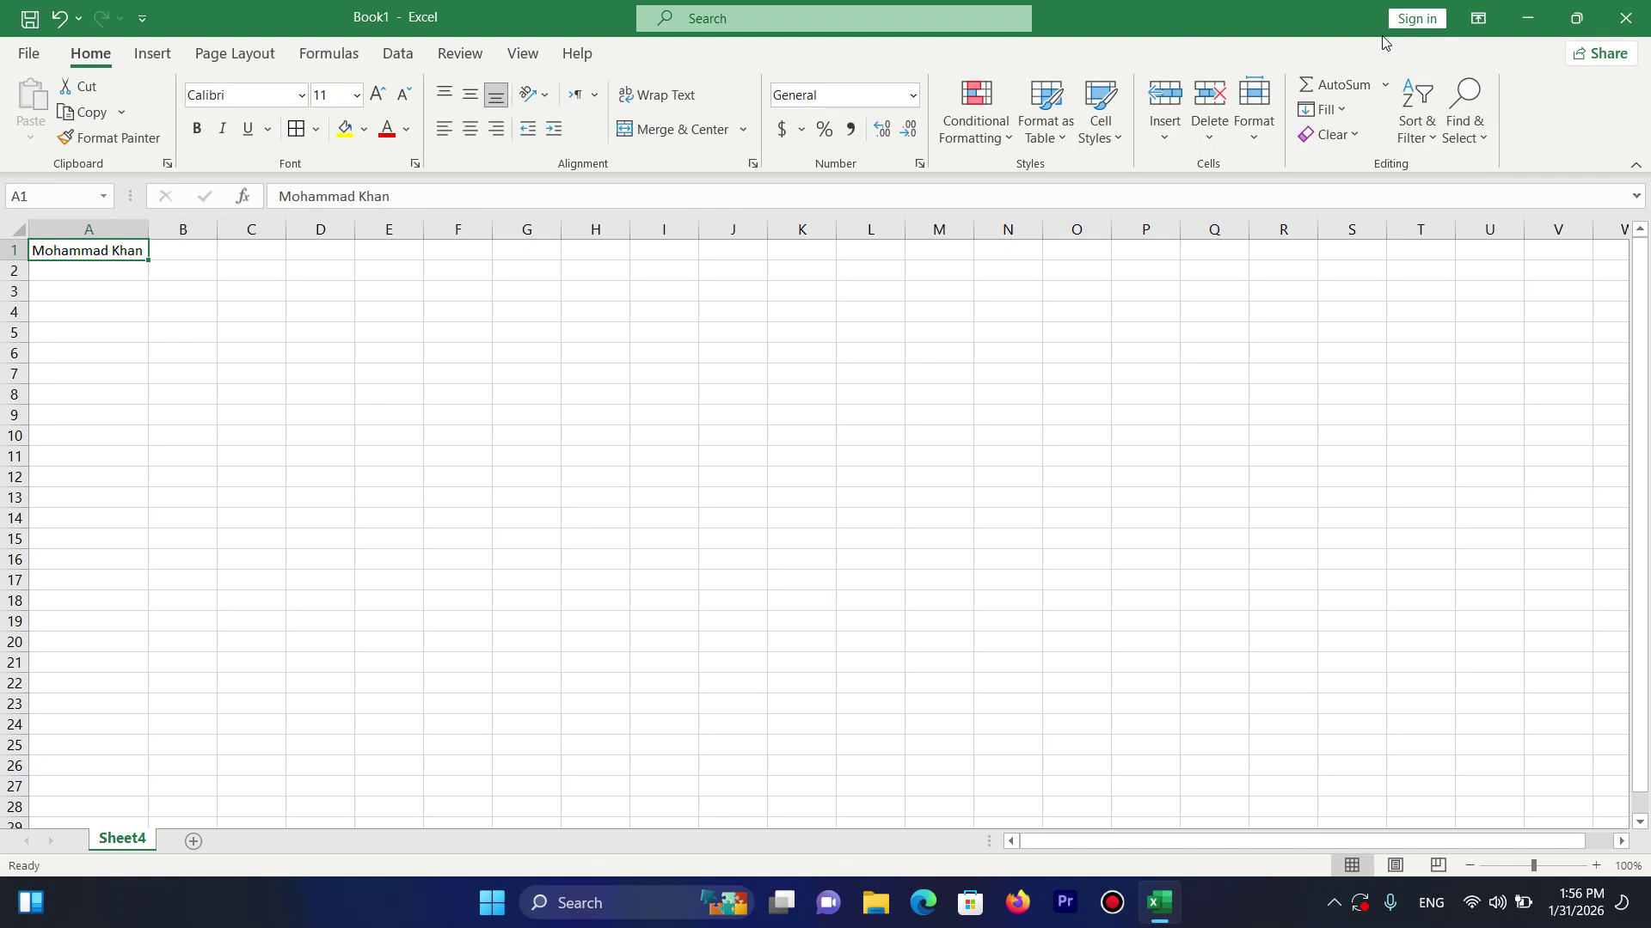
{"action": "left_click", "coordinate": [1254, 103]}
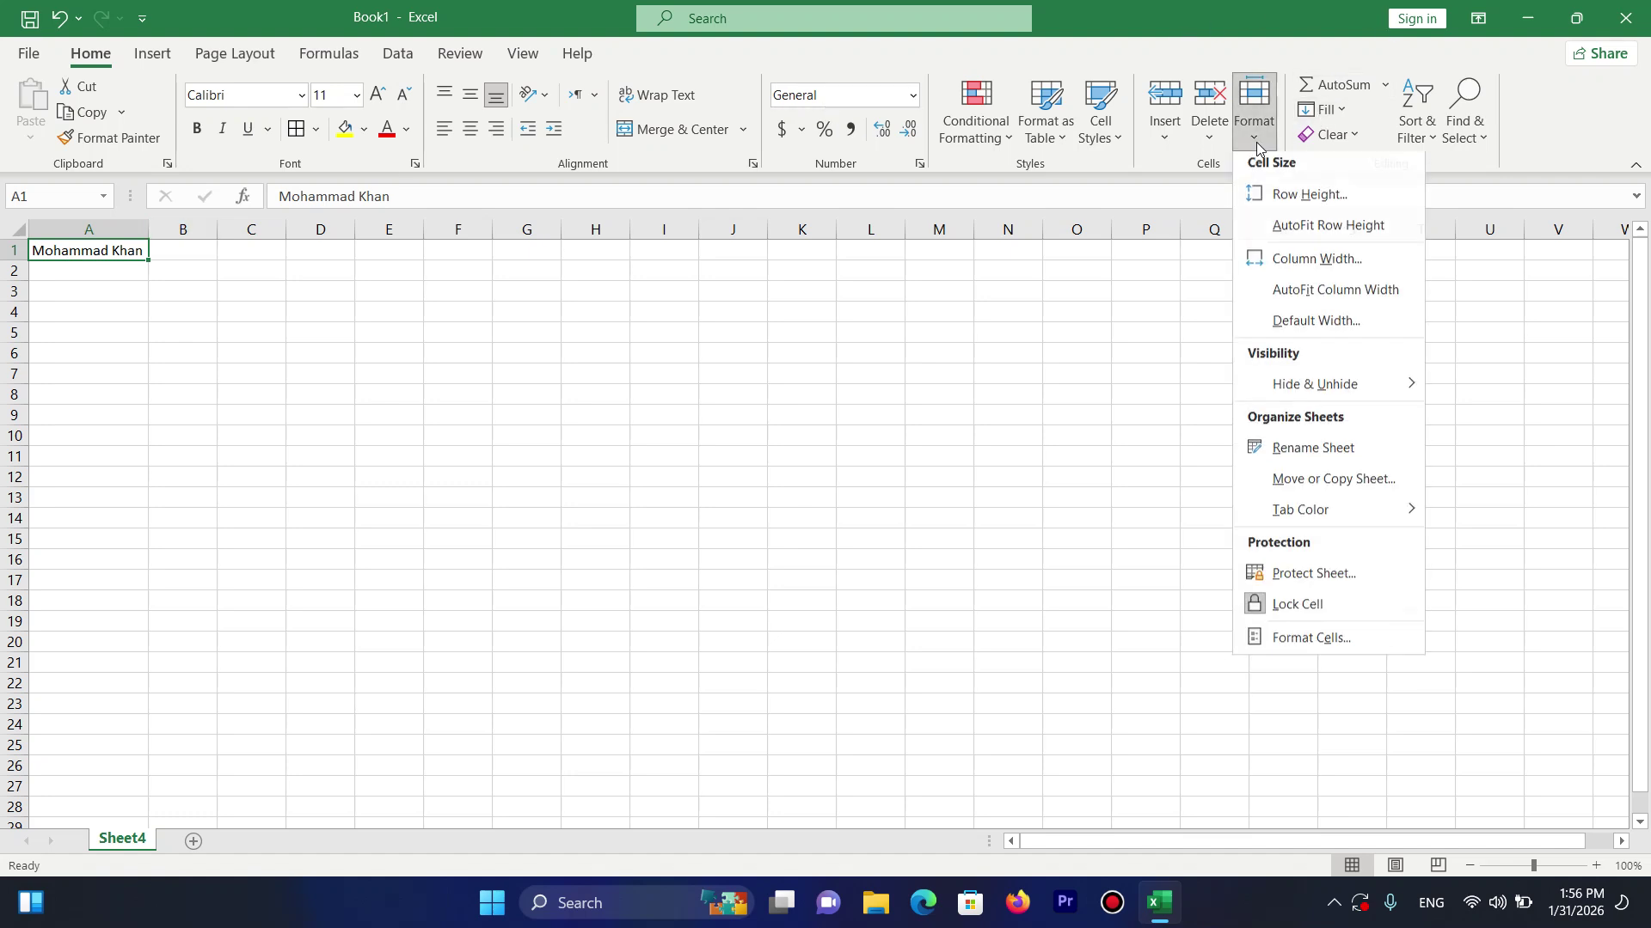
{"action": "left_click", "coordinate": [1317, 327]}
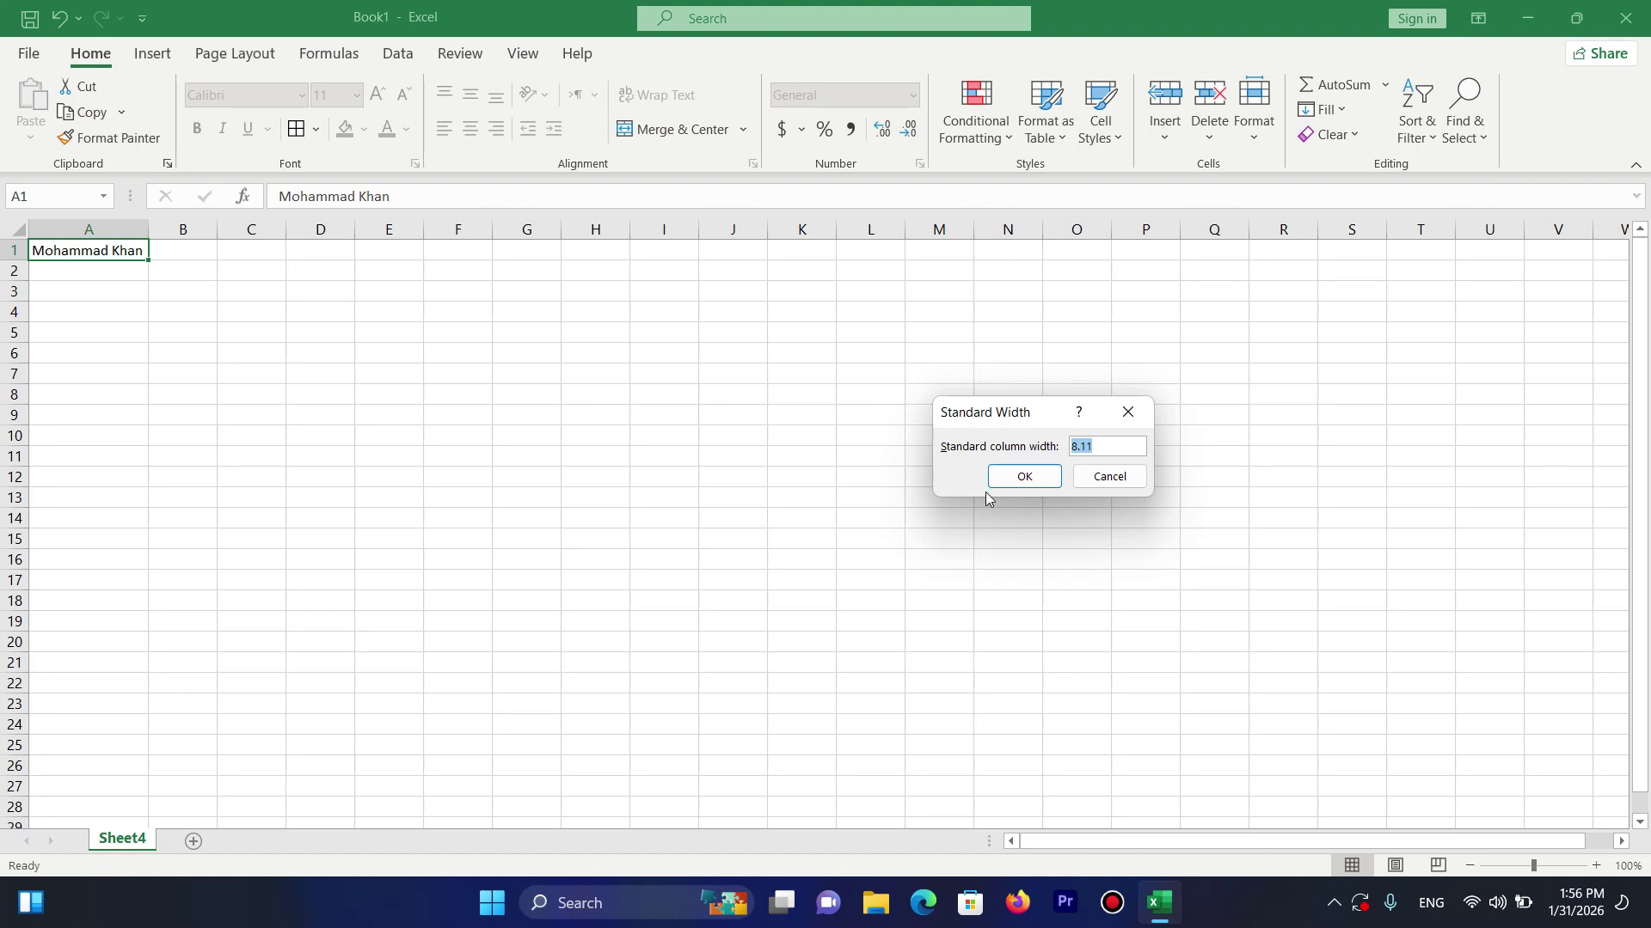
{"action": "left_click", "coordinate": [1017, 483]}
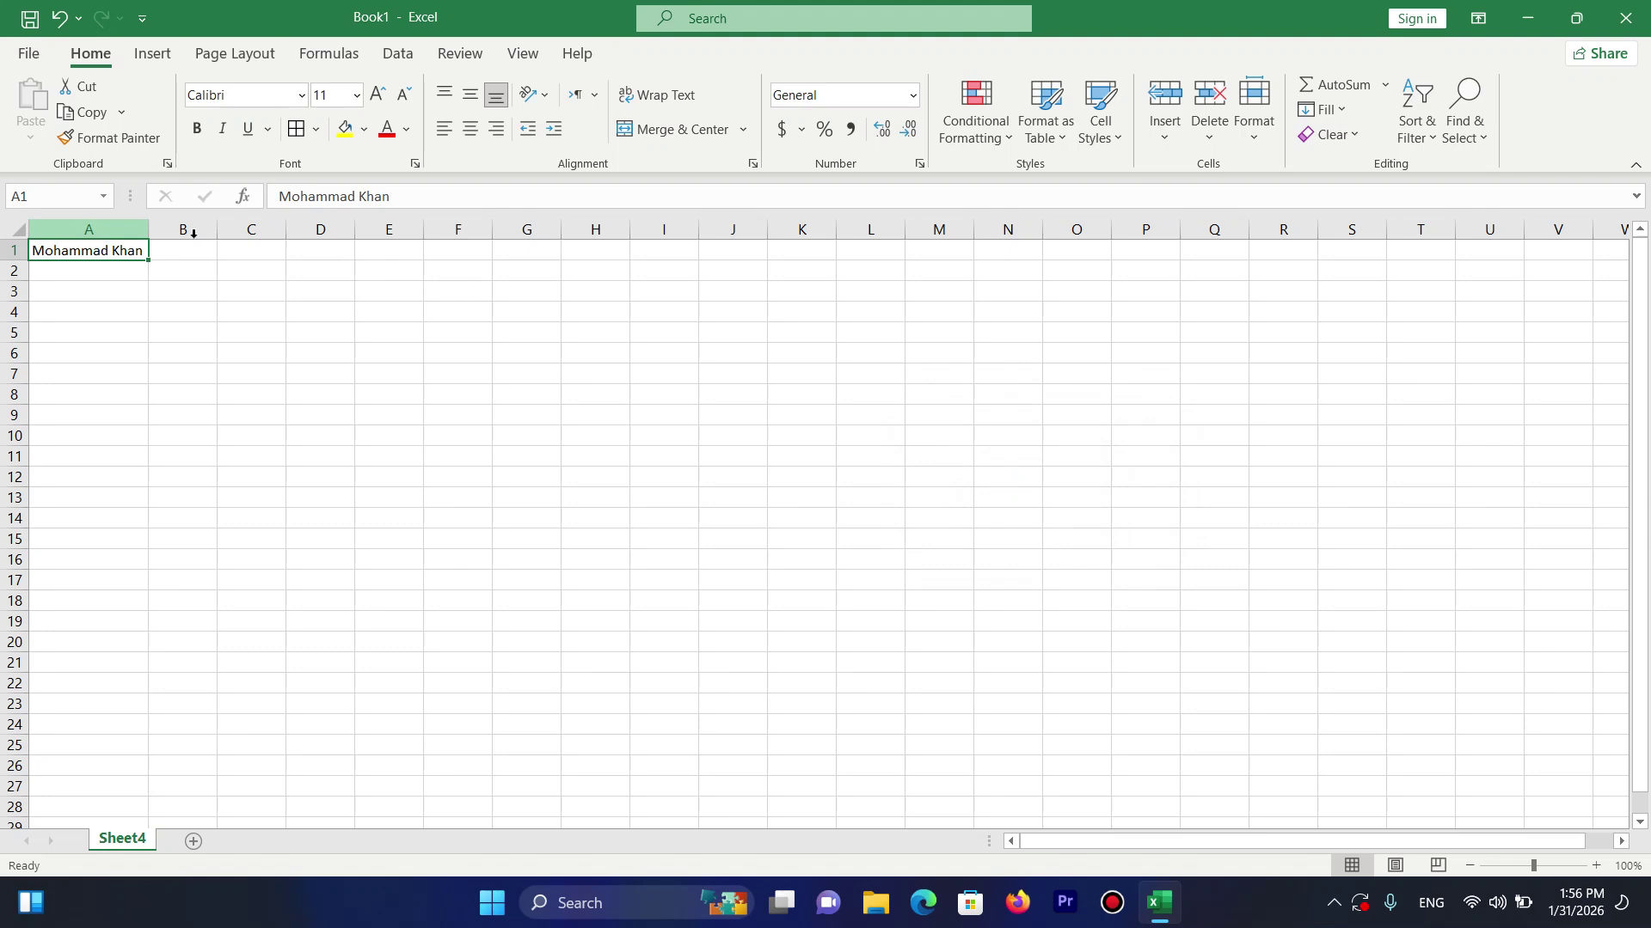
{"action": "left_click", "coordinate": [1254, 120]}
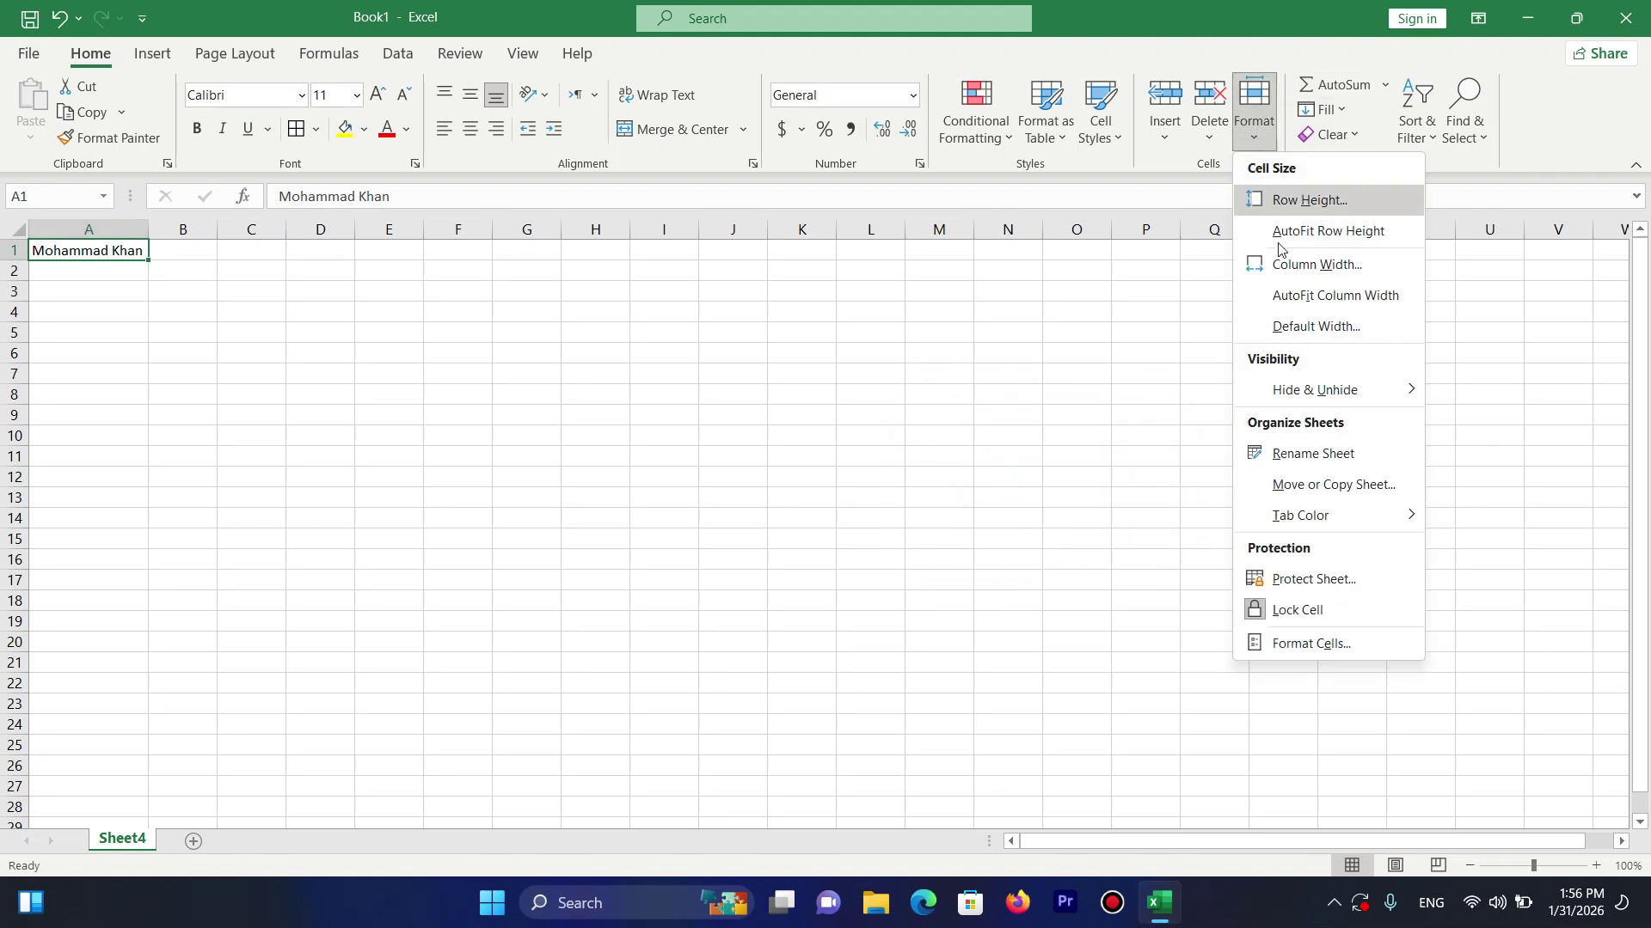
{"action": "mouse_move", "coordinate": [1295, 403]}
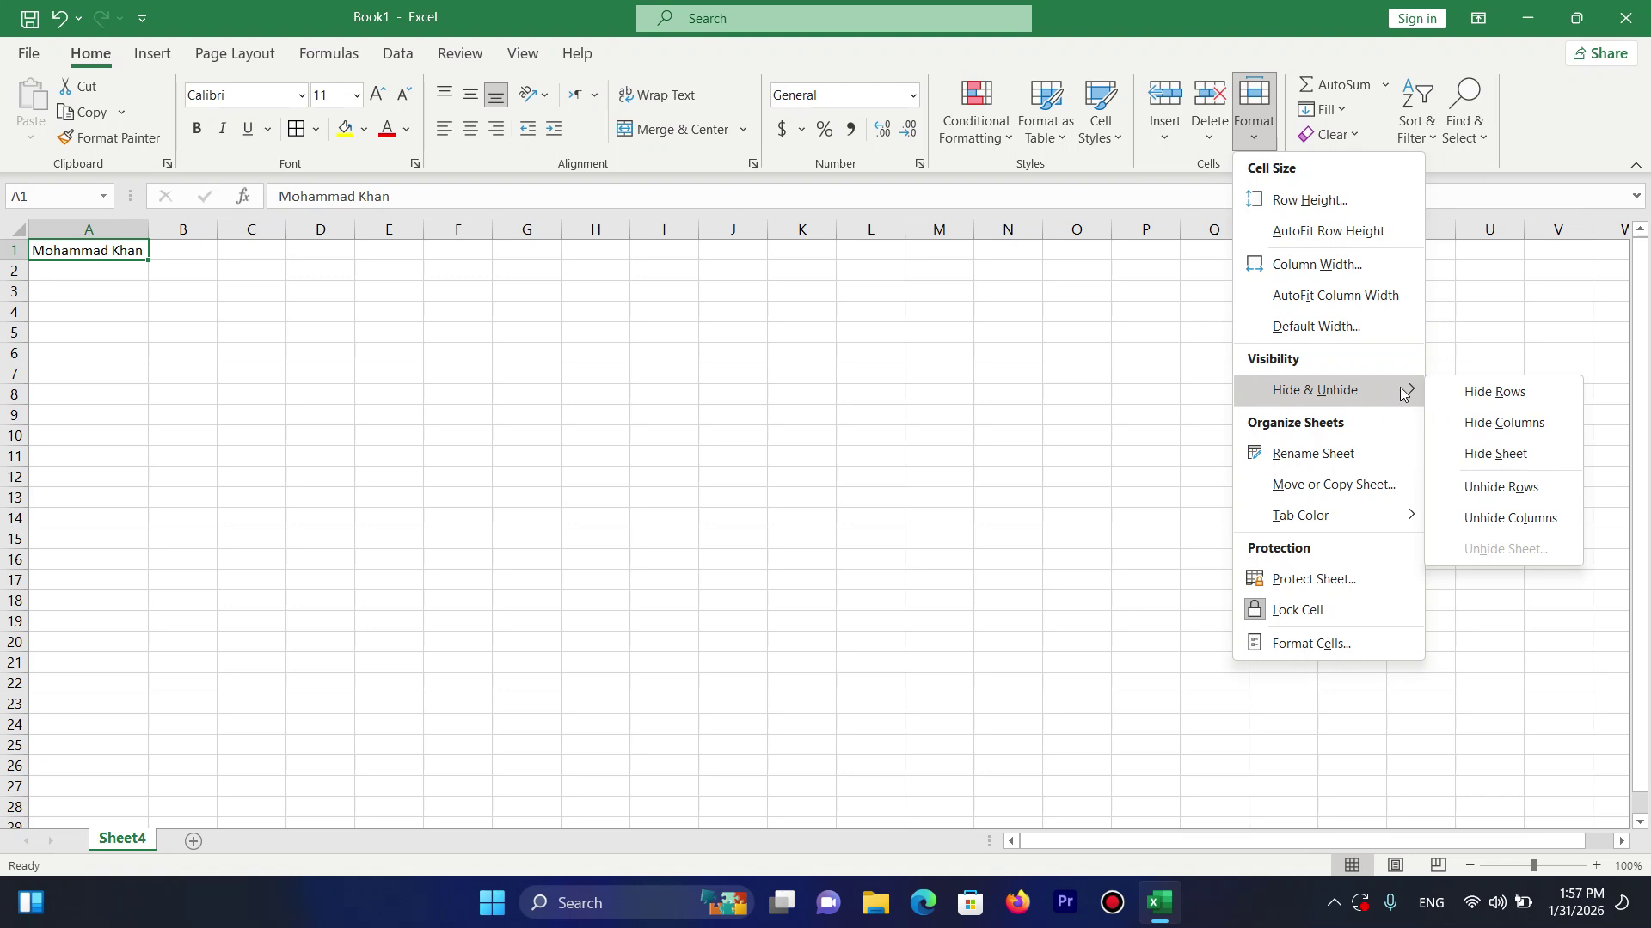
{"action": "left_click", "coordinate": [502, 505]}
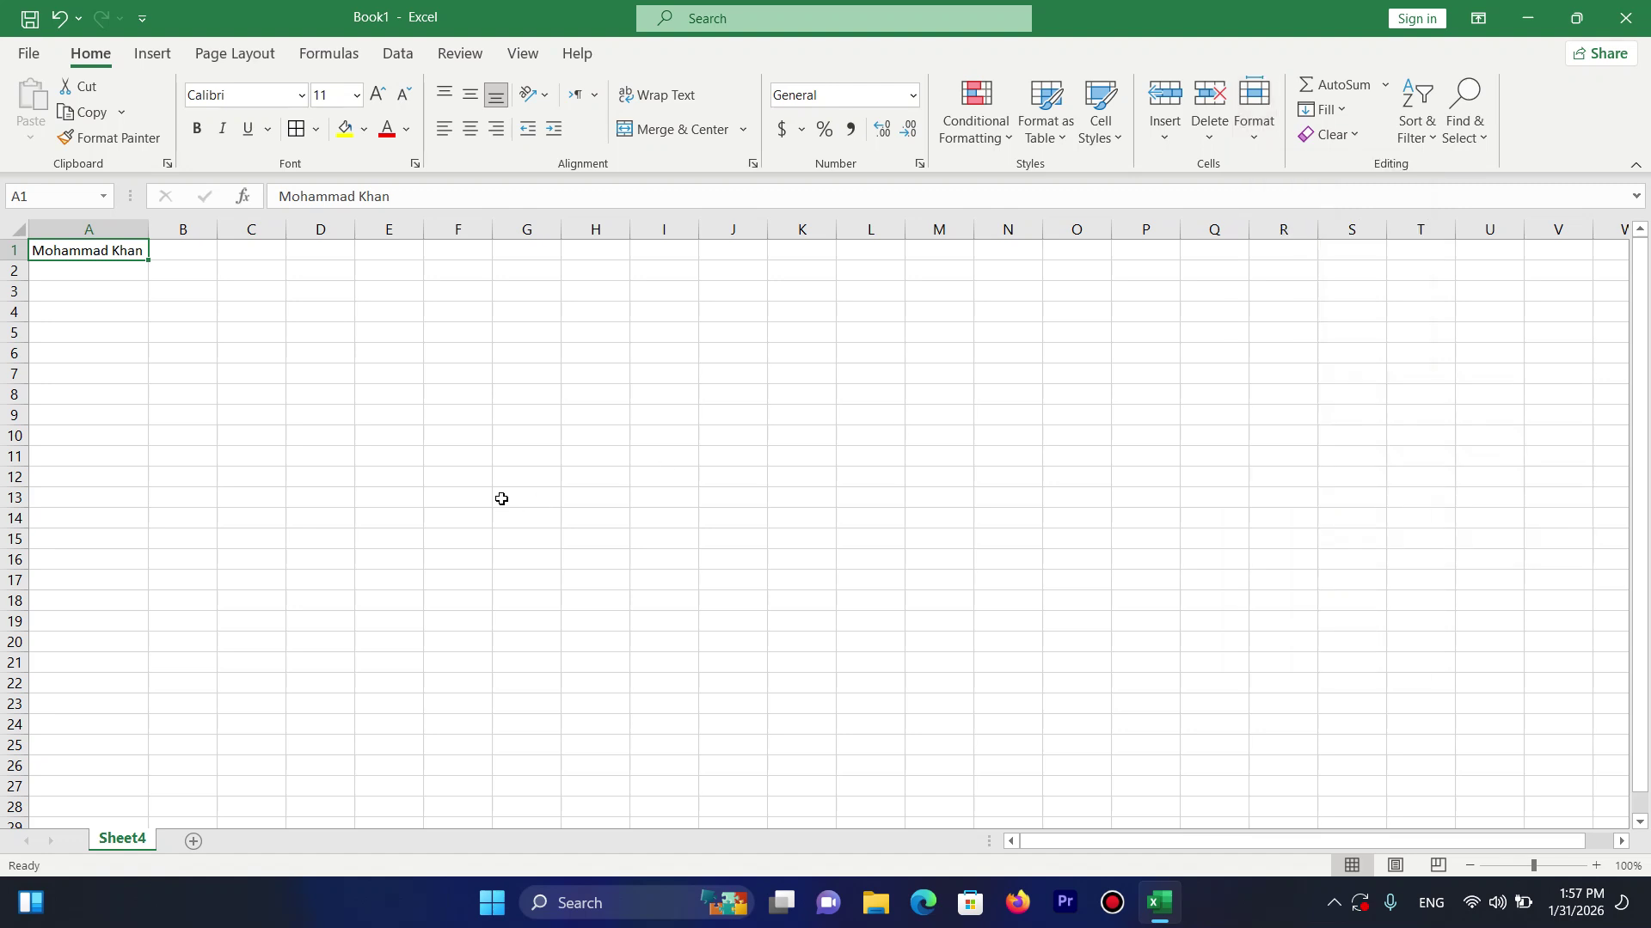
Add Sheet5 and enter headers ID, Name, Class, Fee, Adm, Total across row 1.
{"action": "left_click", "coordinate": [193, 841]}
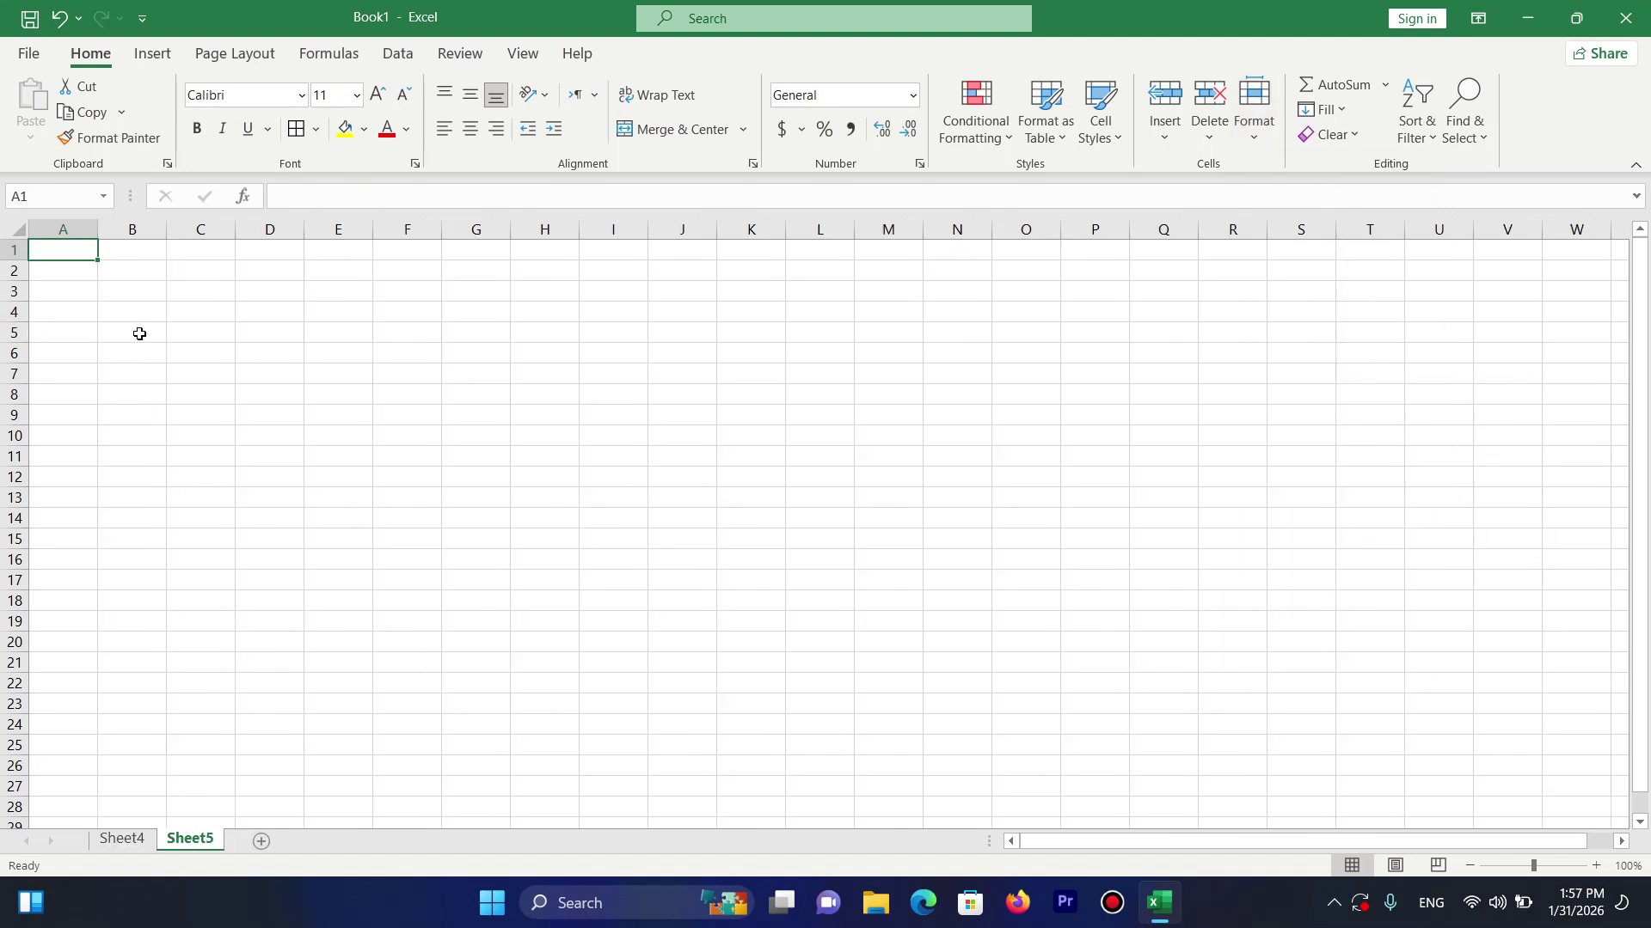
{"action": "type", "text": "ID"}
{"action": "key", "text": "Tab"}
{"action": "type", "text": "Name"}
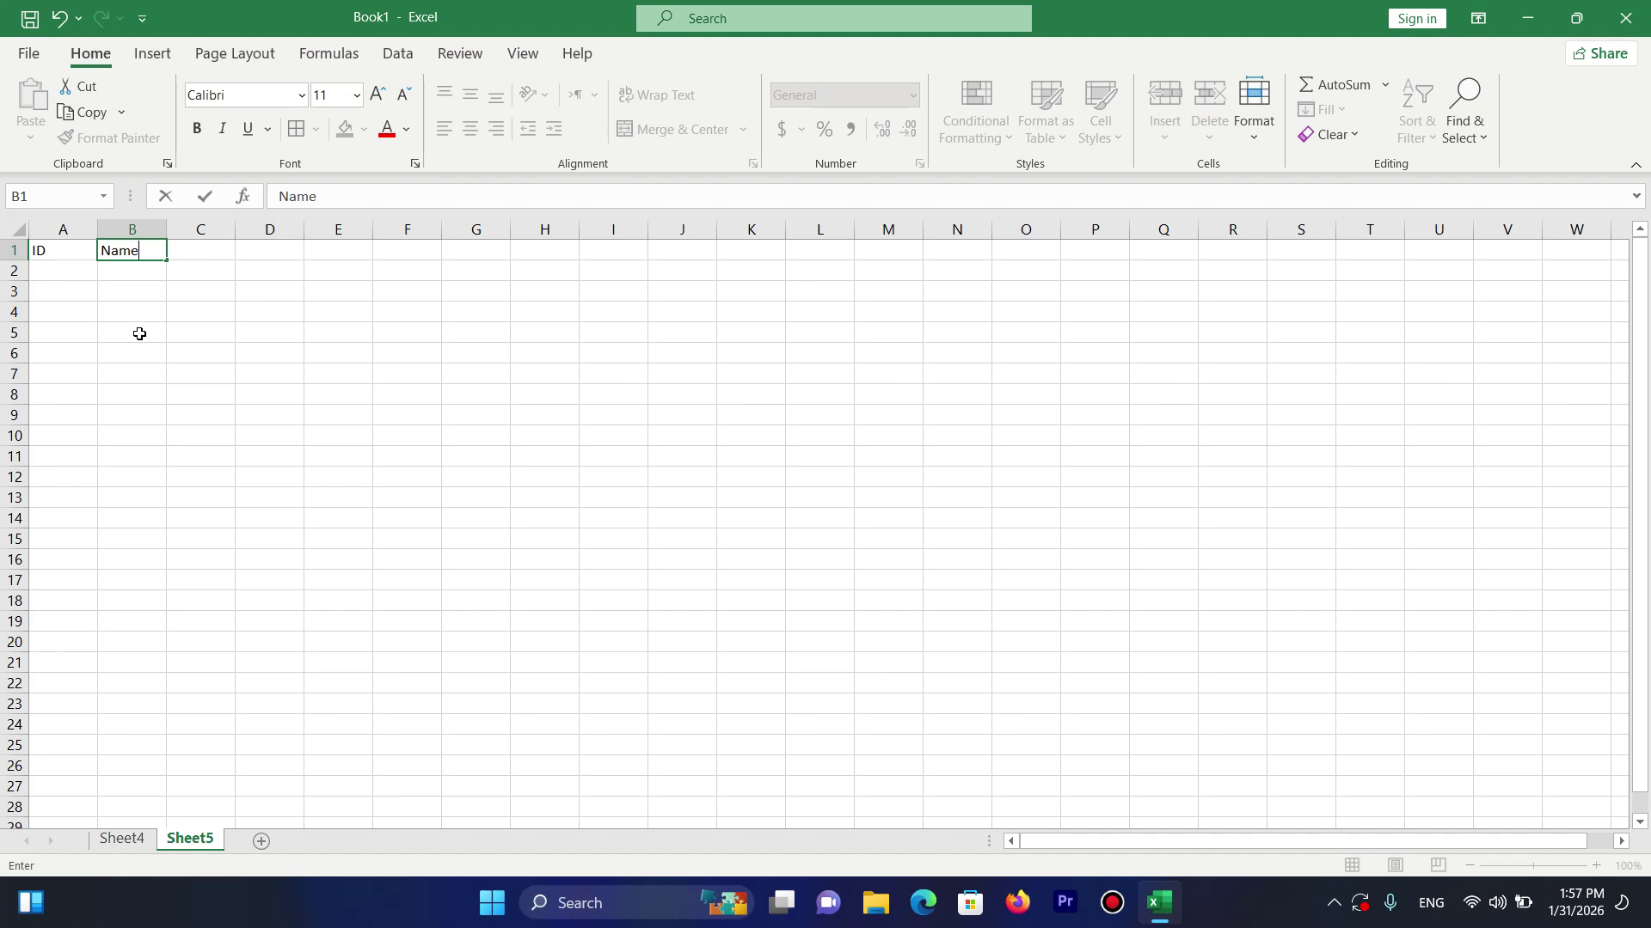
{"action": "key", "text": "Tab"}
{"action": "type", "text": "Class"}
{"action": "key", "text": "Tab"}
{"action": "type", "text": "Fe"}
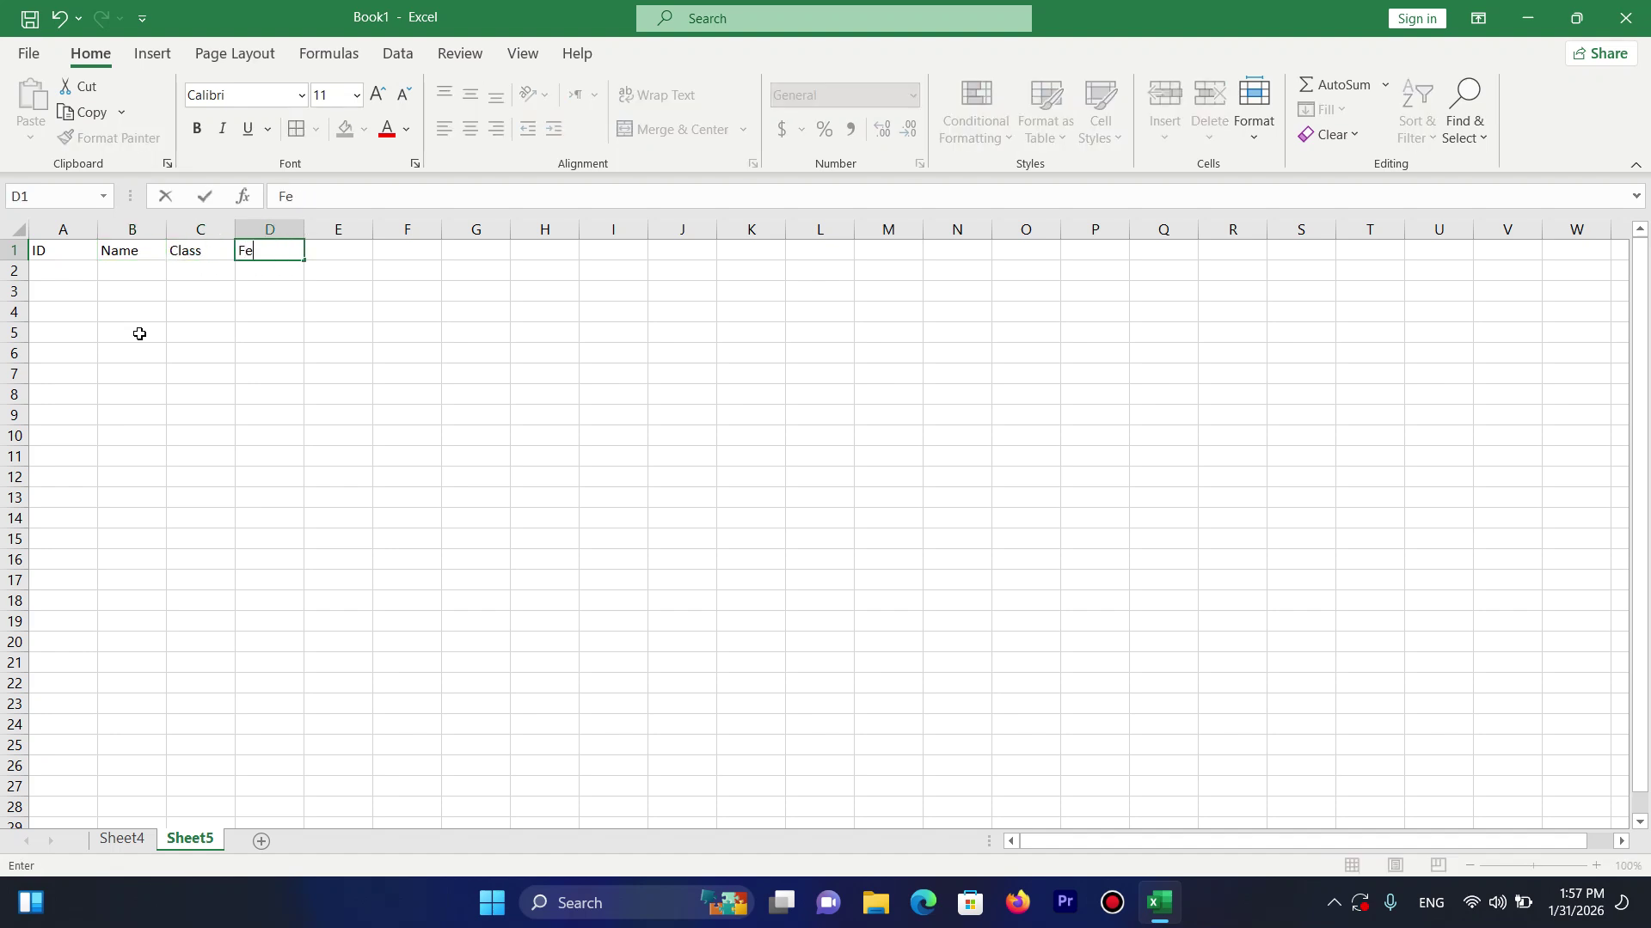
{"action": "type", "text": "e"}
{"action": "key", "text": "Tab"}
{"action": "type", "text": "Adm"}
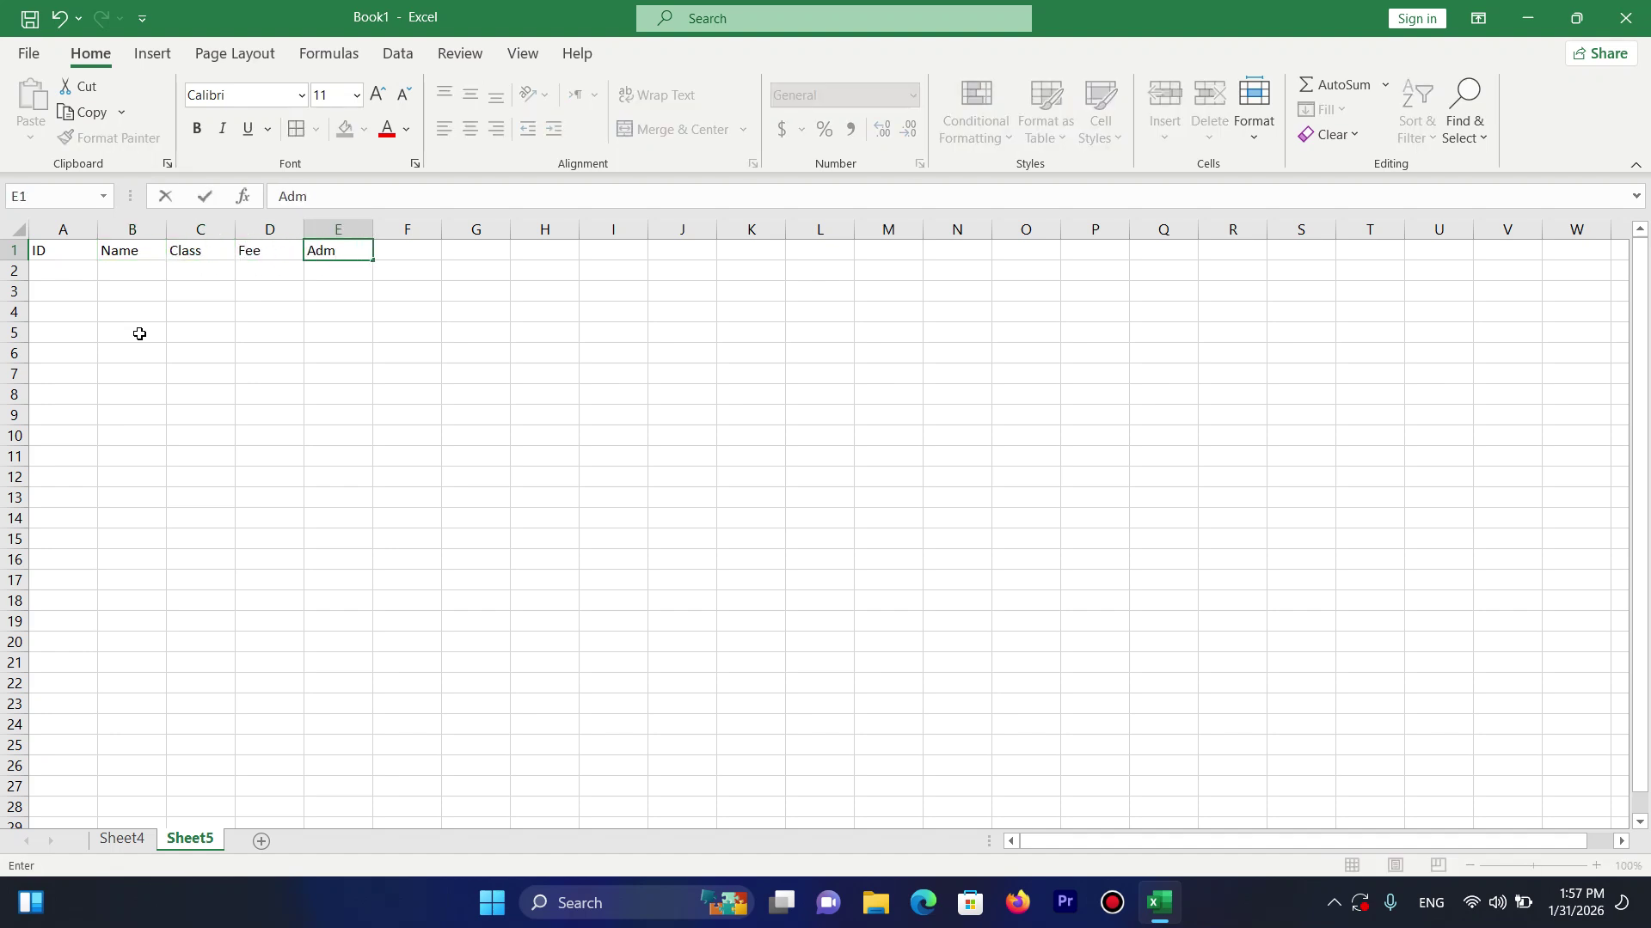
{"action": "key", "text": "Tab"}
{"action": "type", "text": "Total"}
{"action": "key", "text": "Down"}
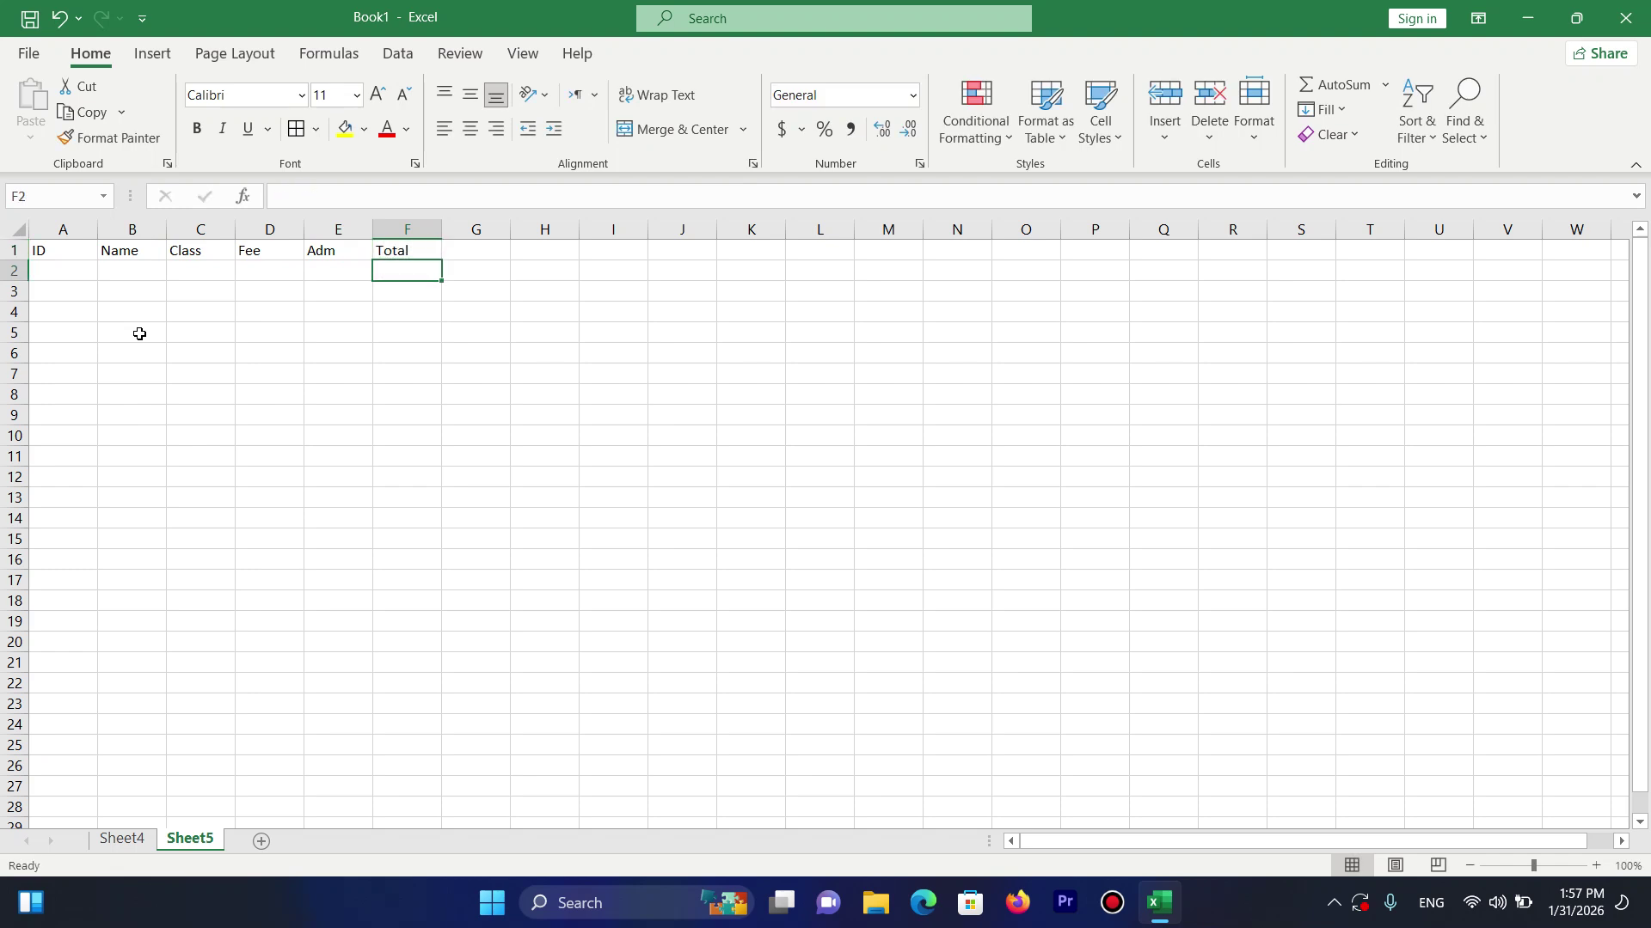
Give A1:F13 middle and center alignment with all borders.
{"action": "left_click_drag", "start_coordinate": [105, 237], "coordinate": [402, 503]}
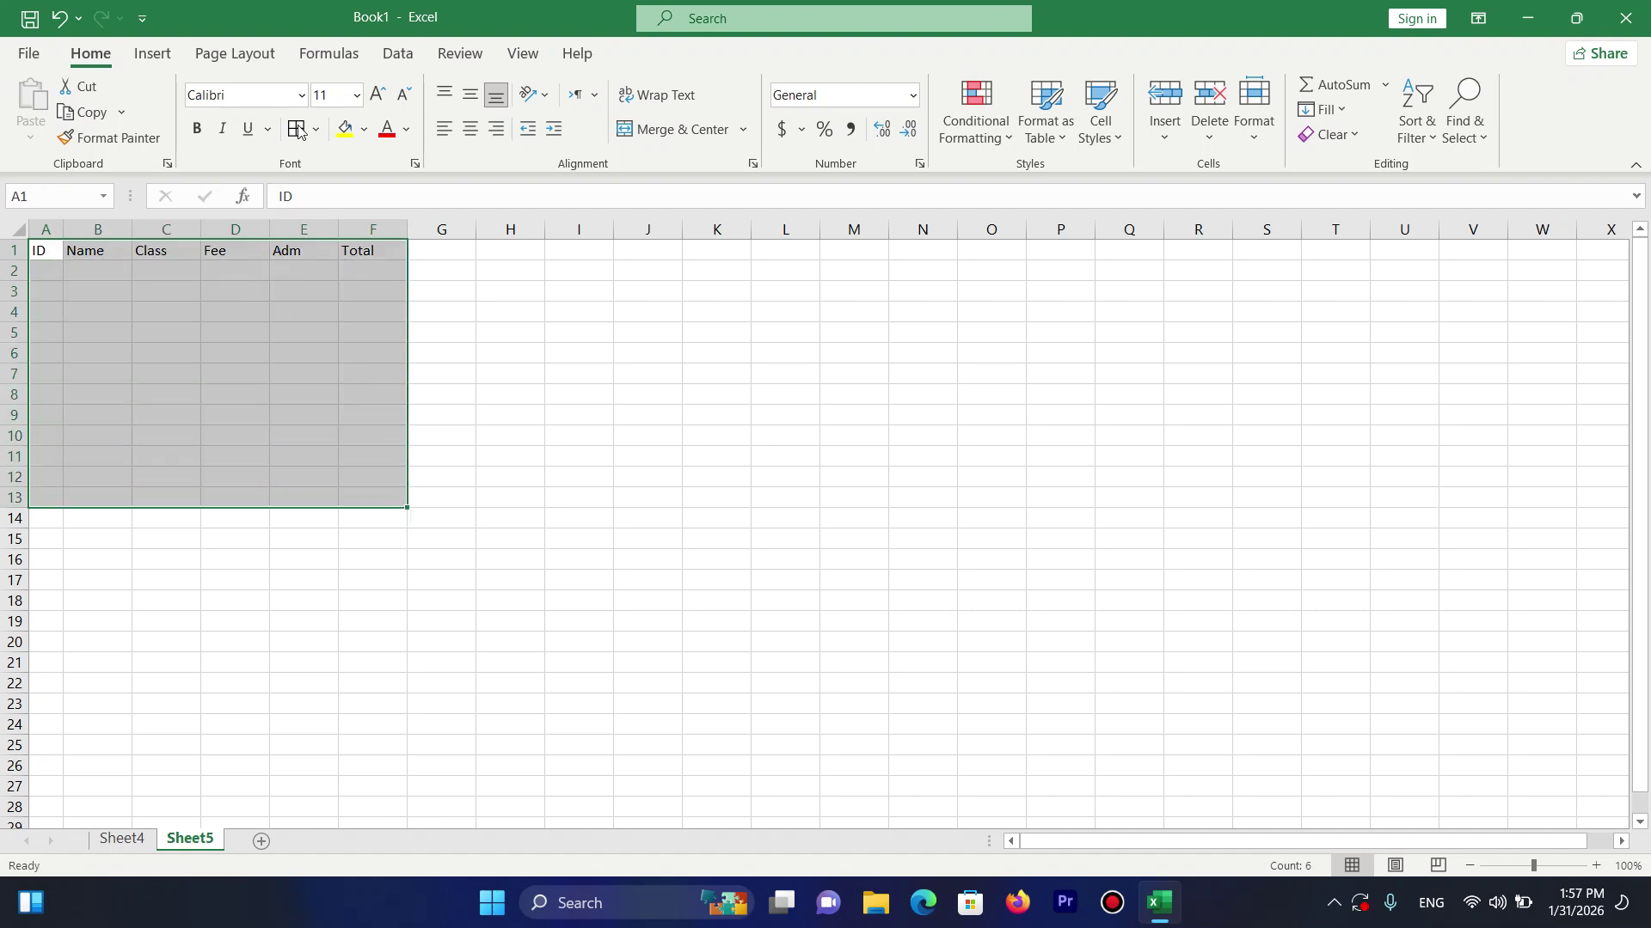
{"action": "left_click", "coordinate": [470, 94]}
{"action": "left_click", "coordinate": [470, 128]}
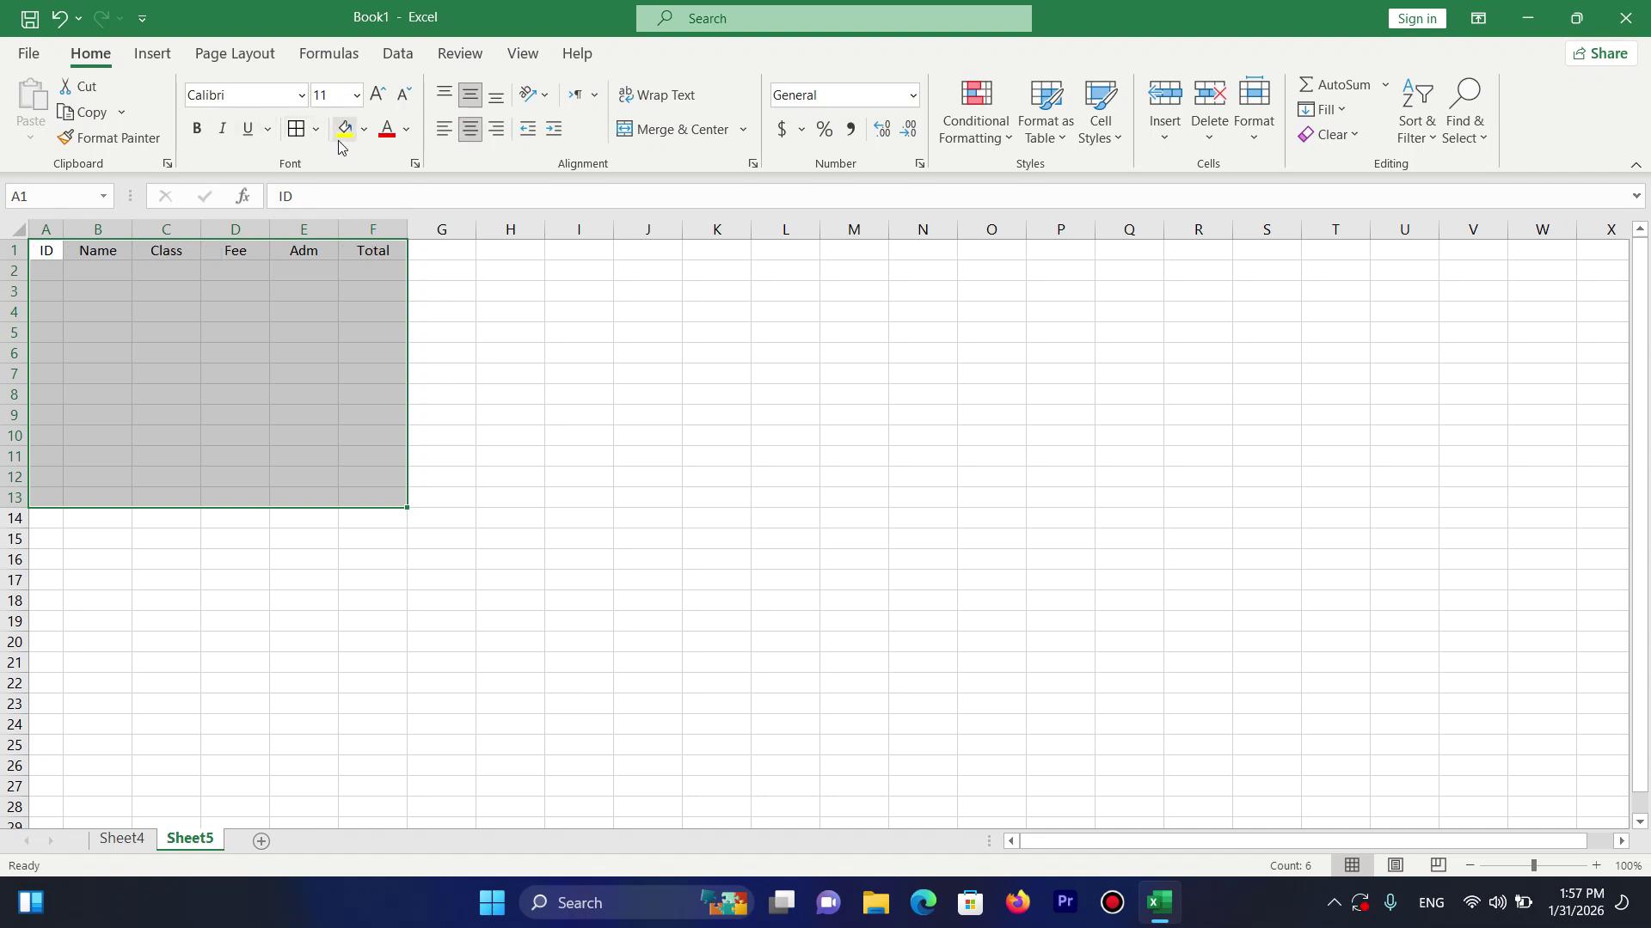
{"action": "left_click", "coordinate": [296, 128]}
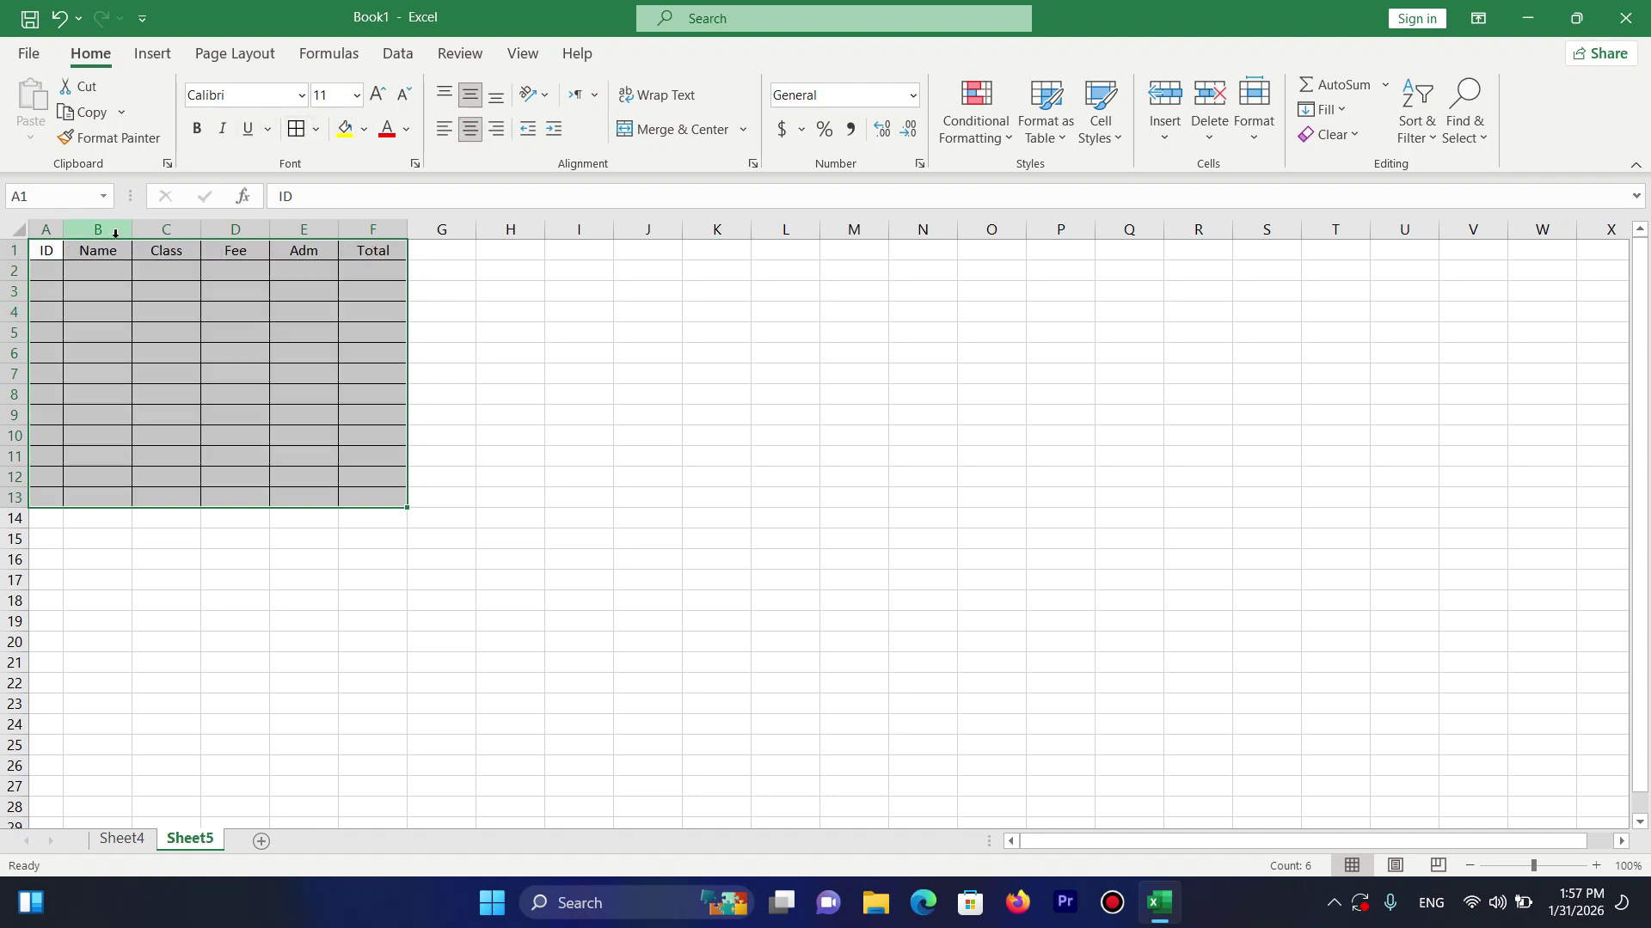
Widen columns B, D and F and make header row 1 taller.
{"action": "left_click_drag", "start_coordinate": [132, 230], "coordinate": [218, 232]}
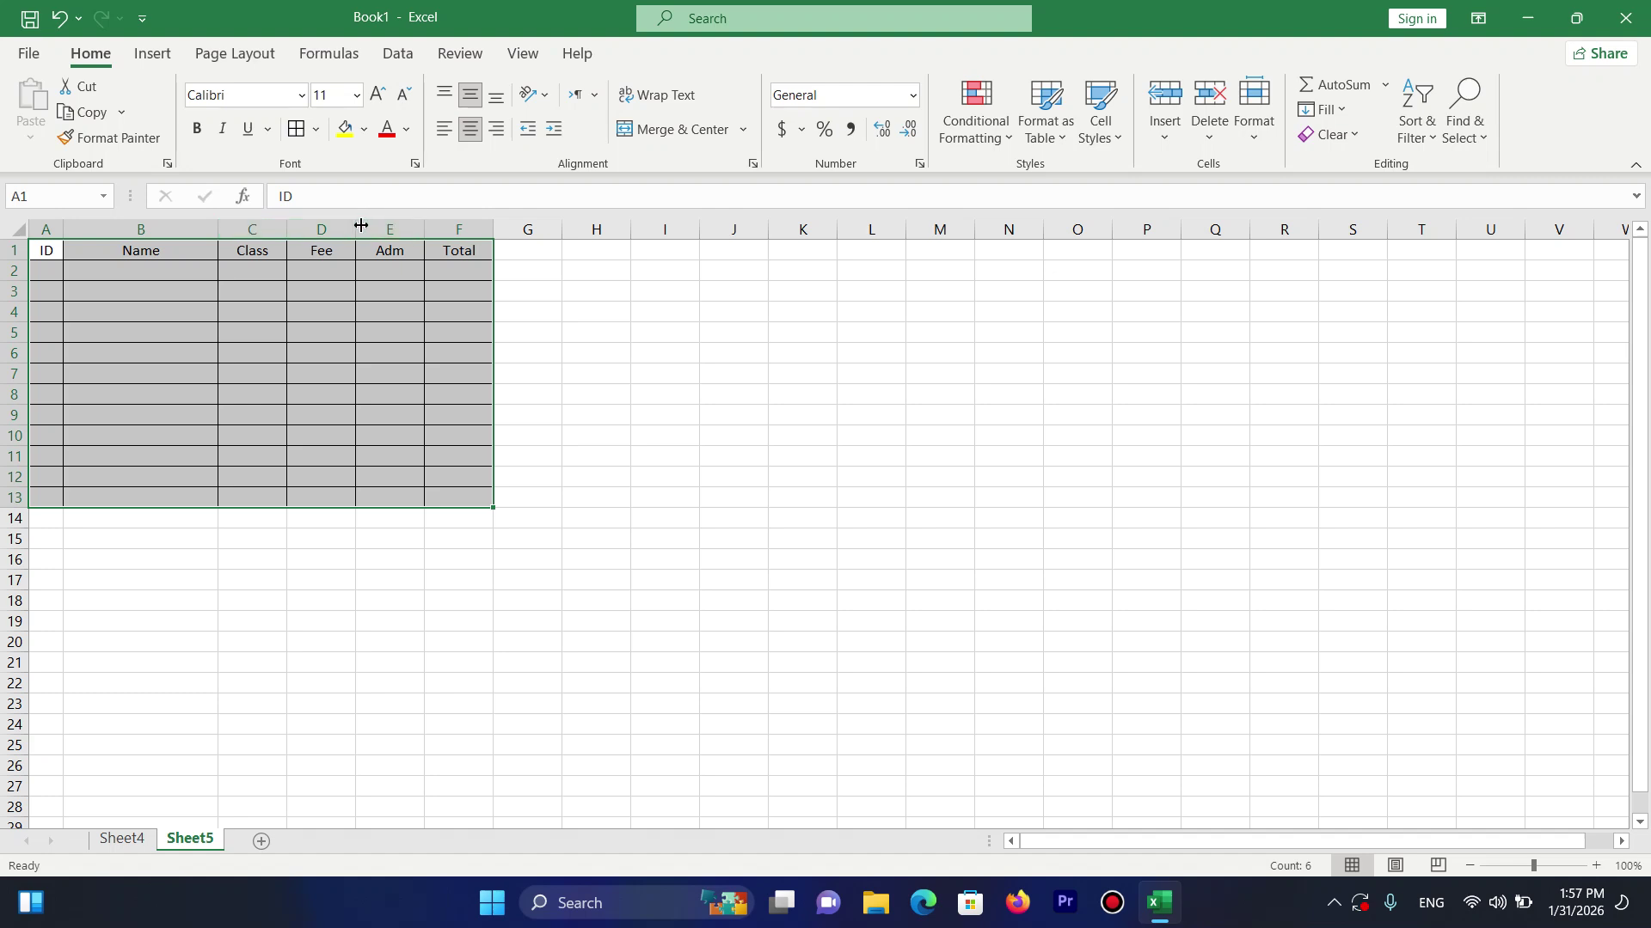
{"action": "left_click_drag", "start_coordinate": [361, 225], "coordinate": [365, 225]}
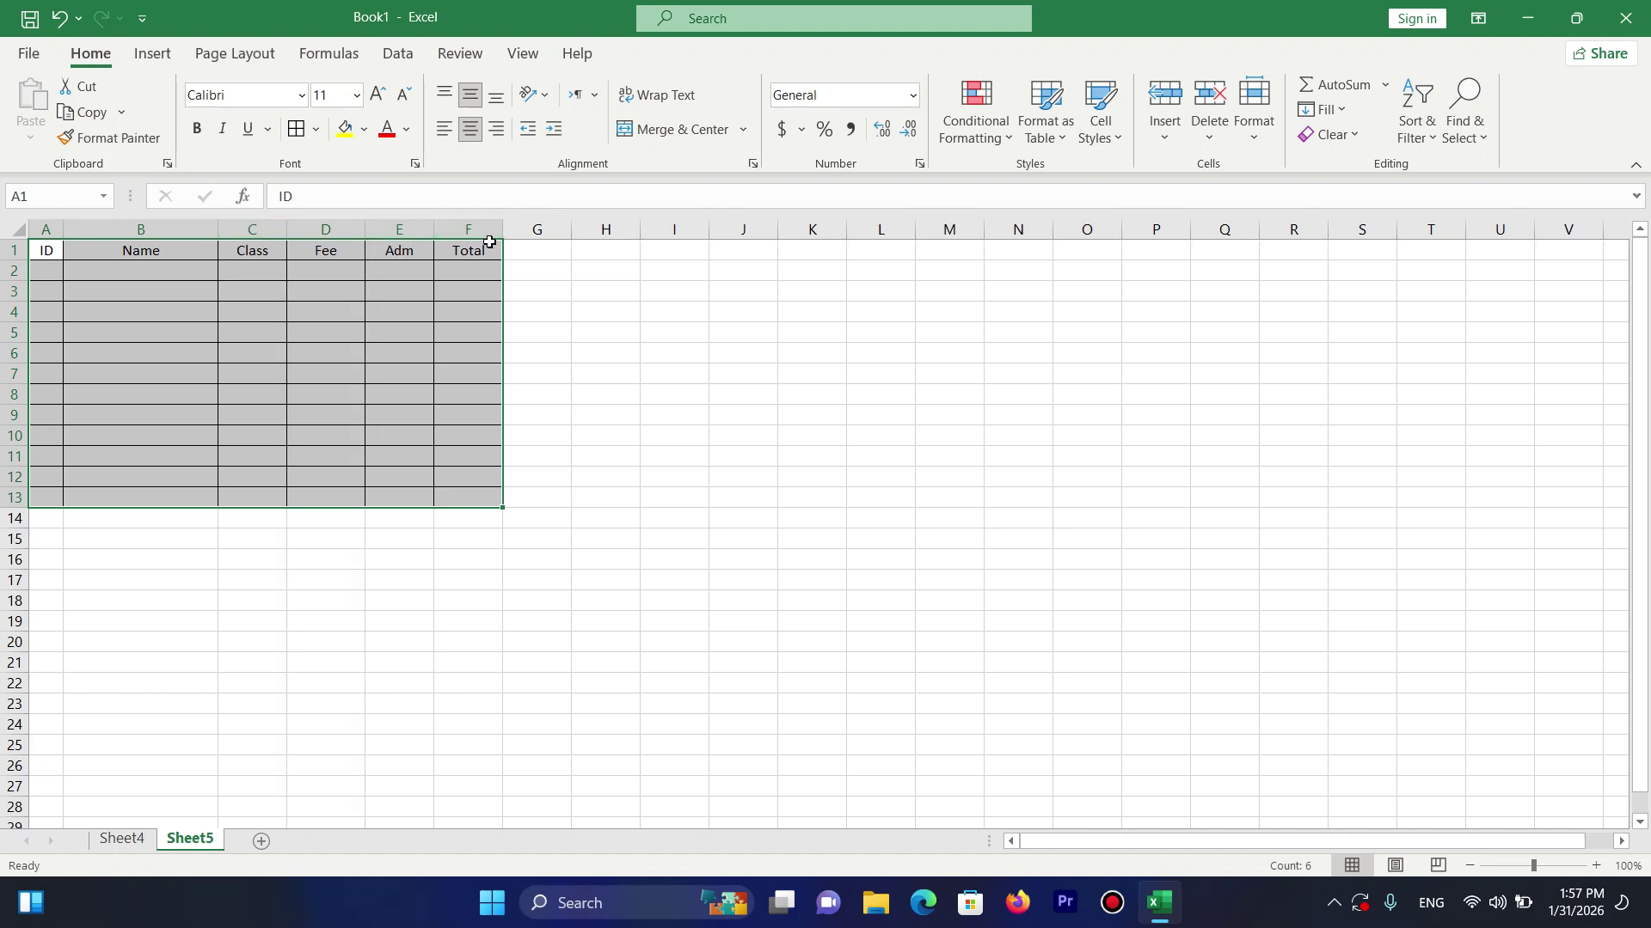
{"action": "left_click_drag", "start_coordinate": [500, 233], "coordinate": [556, 230]}
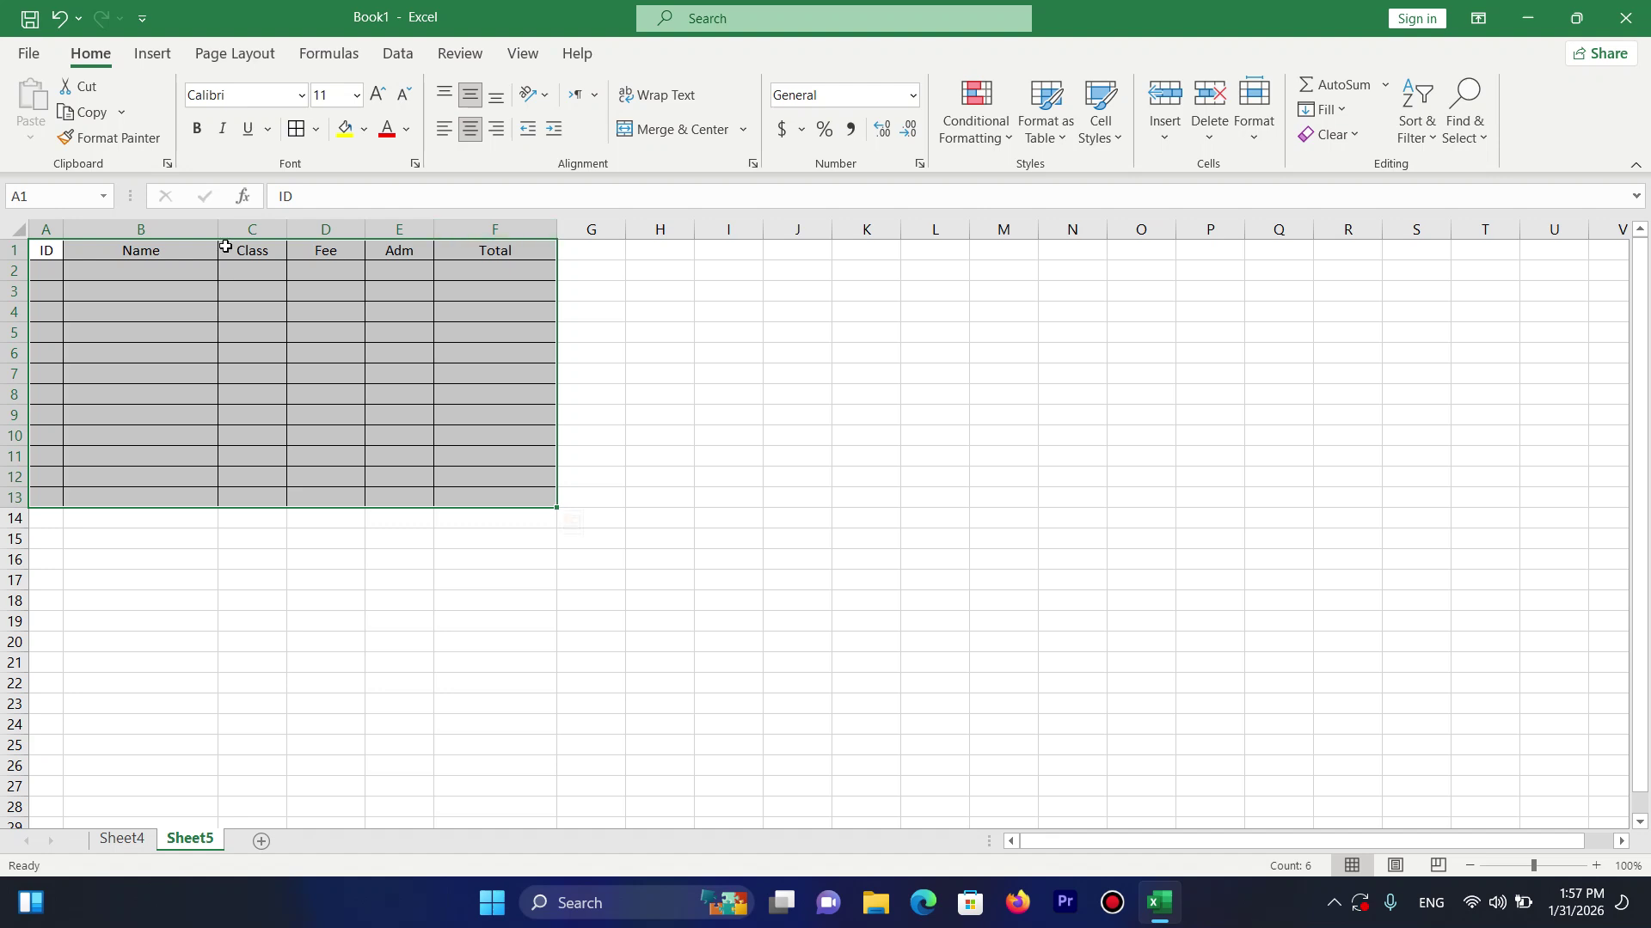
{"action": "left_click_drag", "start_coordinate": [14, 250], "coordinate": [511, 259]}
Make the header row bold with yellow fill, and fill IDs 1 to 12 down A2:A13.
{"action": "key", "text": "ctrl+b"}
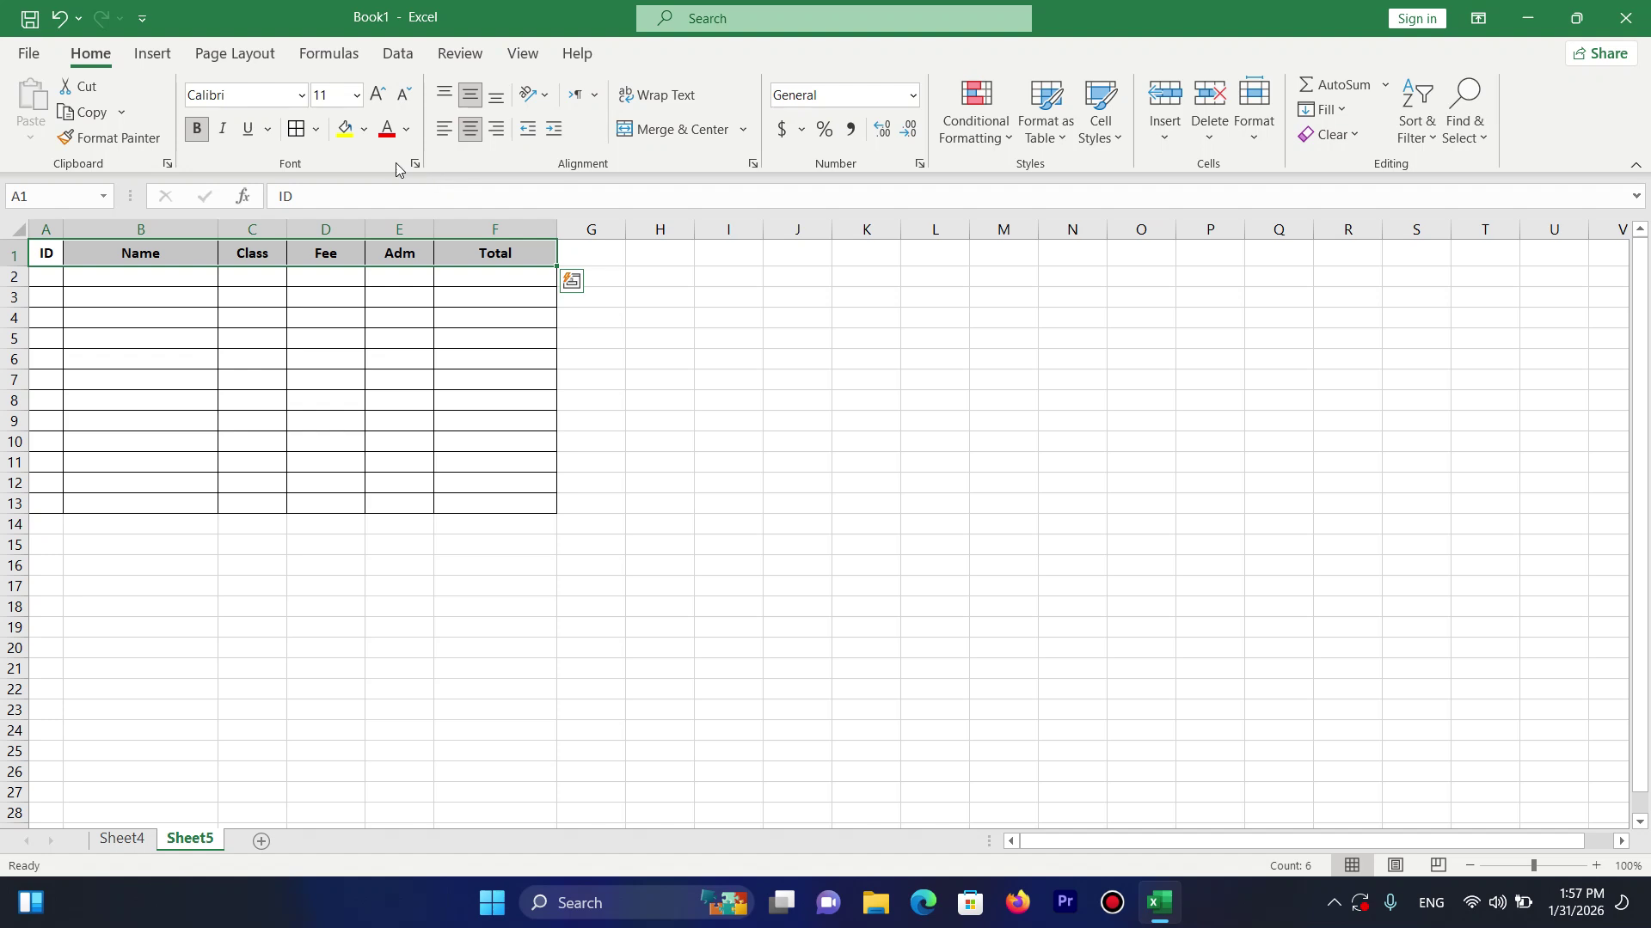
{"action": "left_click", "coordinate": [345, 129]}
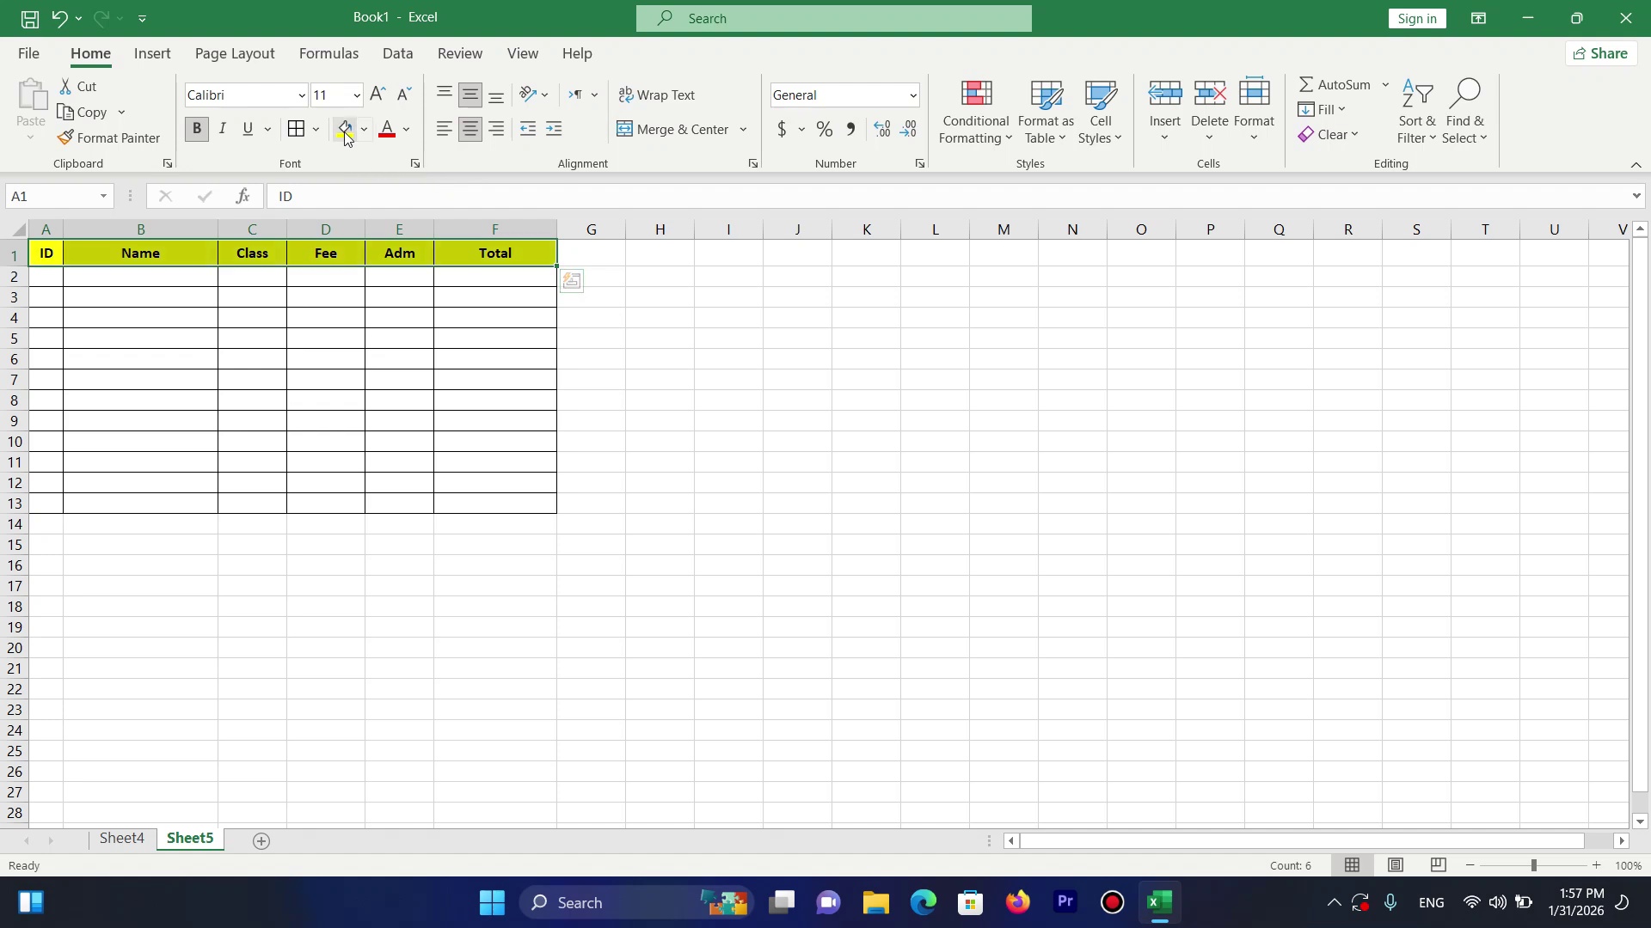
{"action": "left_click", "coordinate": [62, 274]}
{"action": "type", "text": "1"}
{"action": "key", "text": "Return"}
{"action": "left_click", "coordinate": [41, 278]}
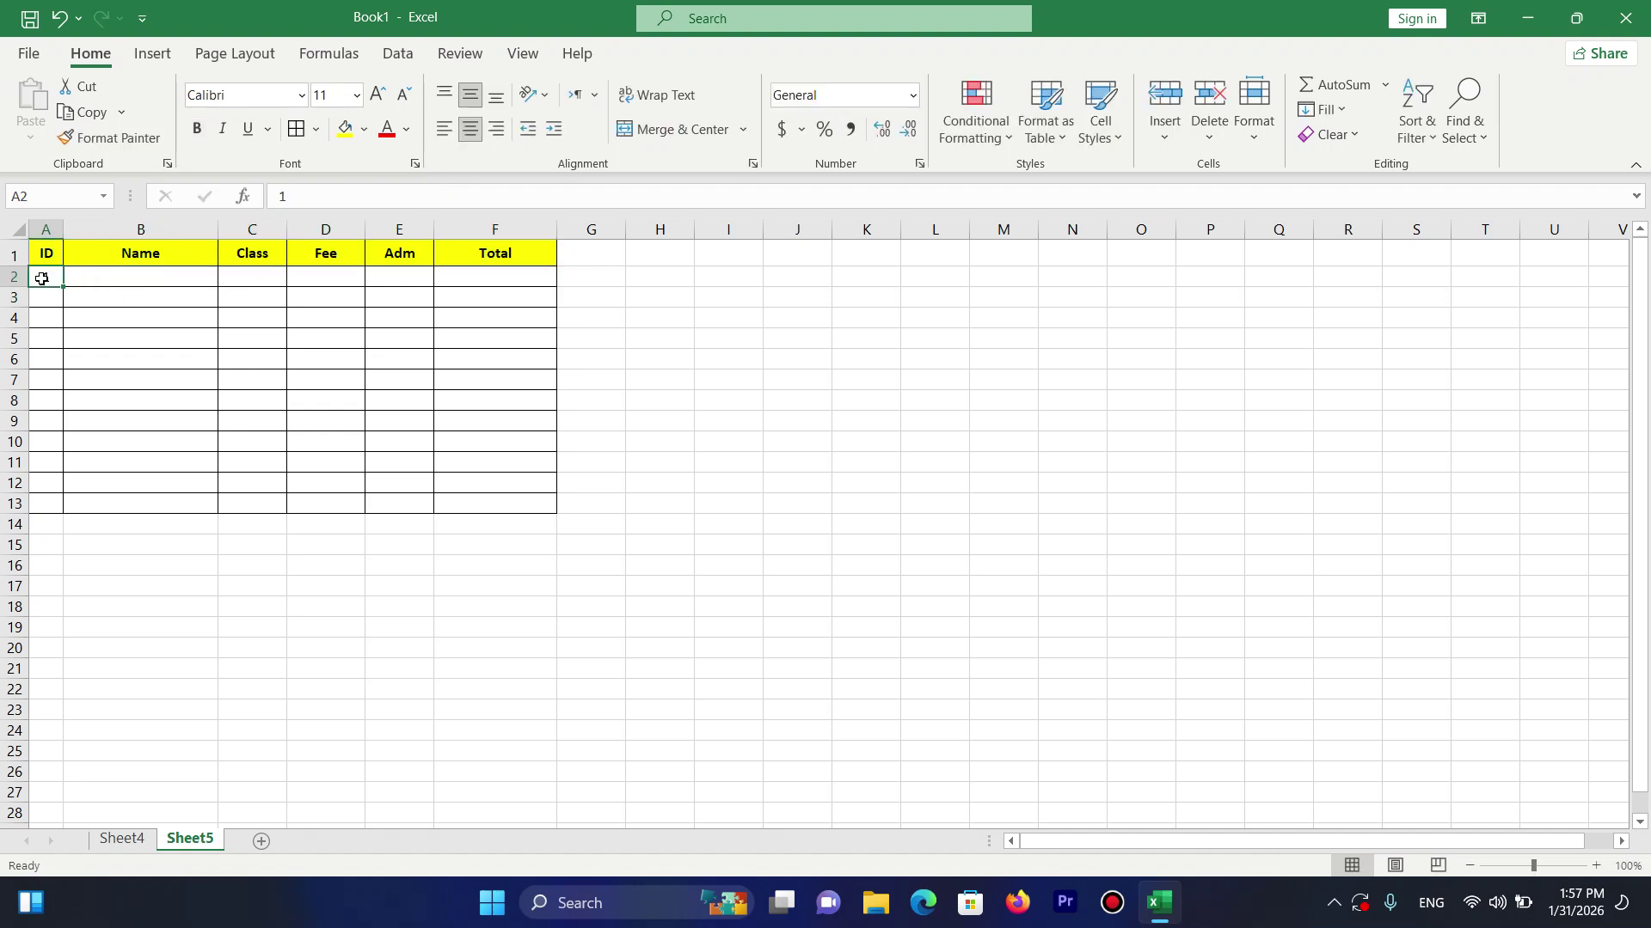
{"action": "left_click_drag", "start_coordinate": [63, 289], "coordinate": [46, 514]}
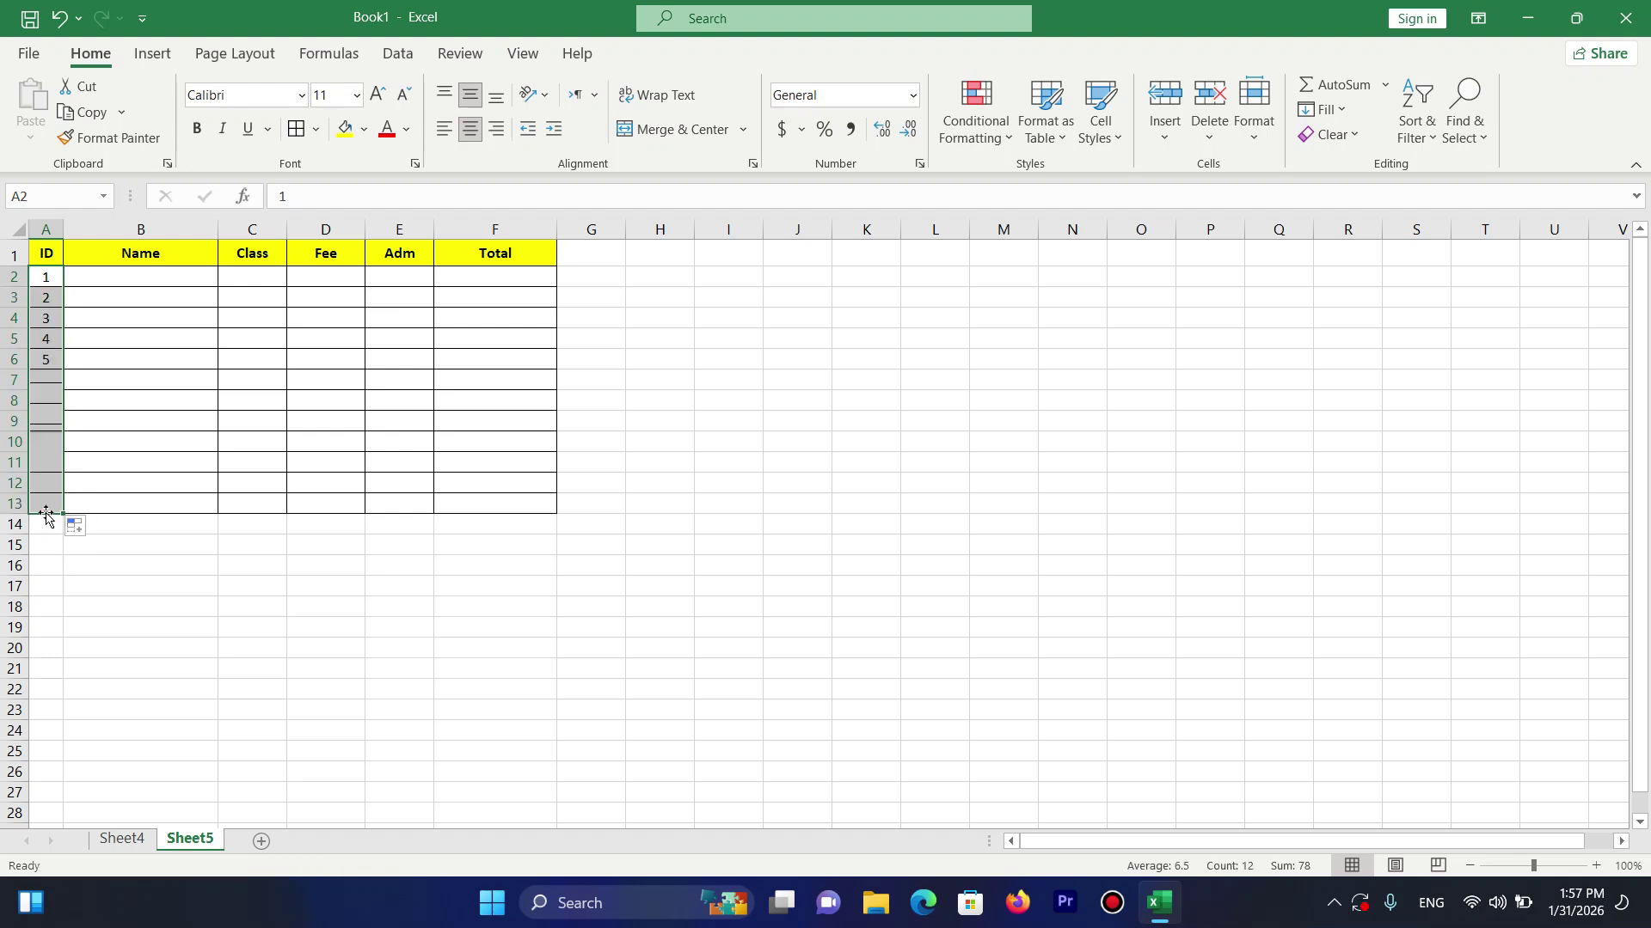
Enter the first six student names down B2:B7.
{"action": "left_click", "coordinate": [163, 275]}
{"action": "type", "text": "Ahmad"}
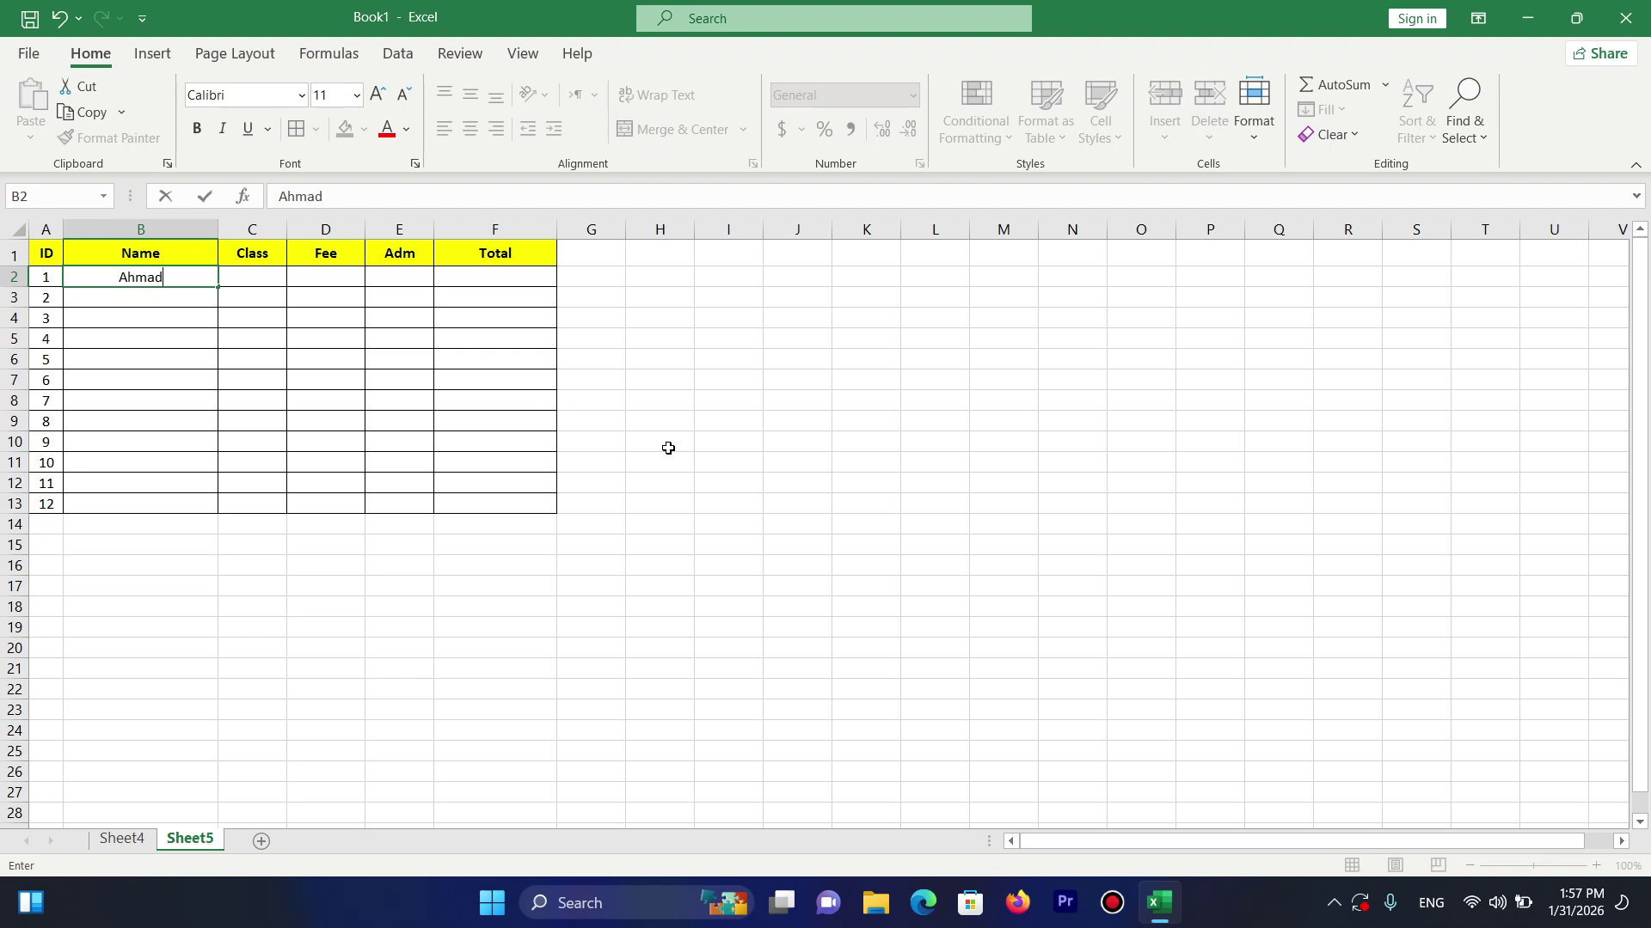
{"action": "key", "text": "Tab"}
{"action": "key", "text": "Return"}
{"action": "type", "text": "Khan"}
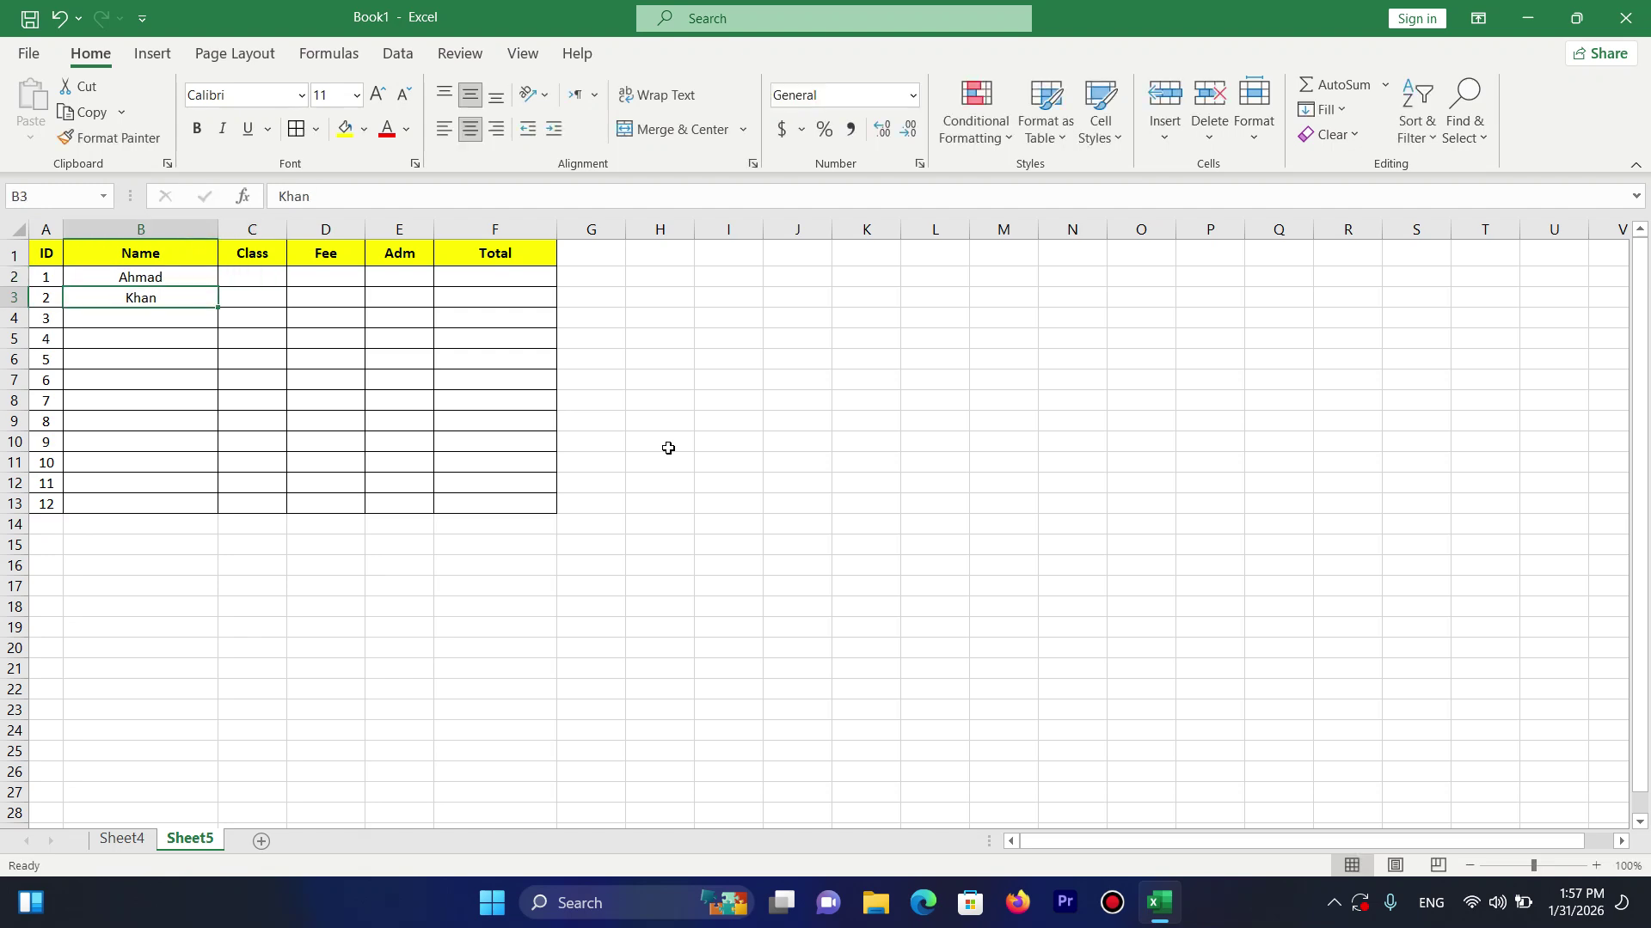
{"action": "key", "text": "Return"}
{"action": "type", "text": "Jan"}
{"action": "key", "text": "Return"}
{"action": "type", "text": "Noor"}
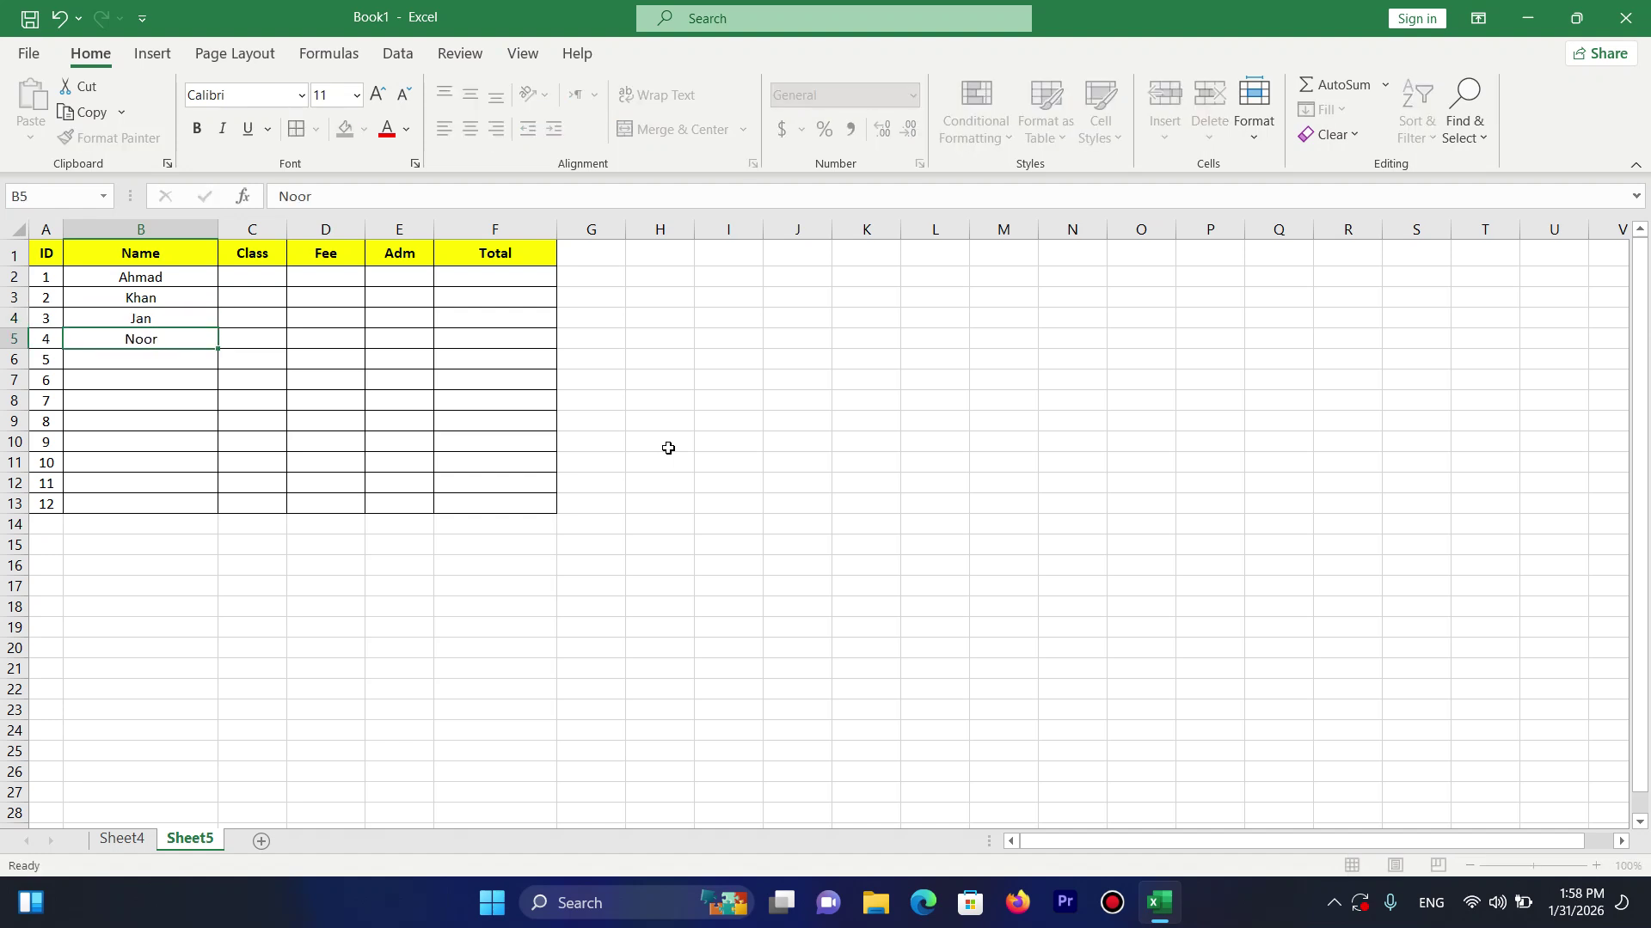
{"action": "key", "text": "Return"}
{"action": "type", "text": "Ali"}
{"action": "key", "text": "Return"}
{"action": "type", "text": "S"}
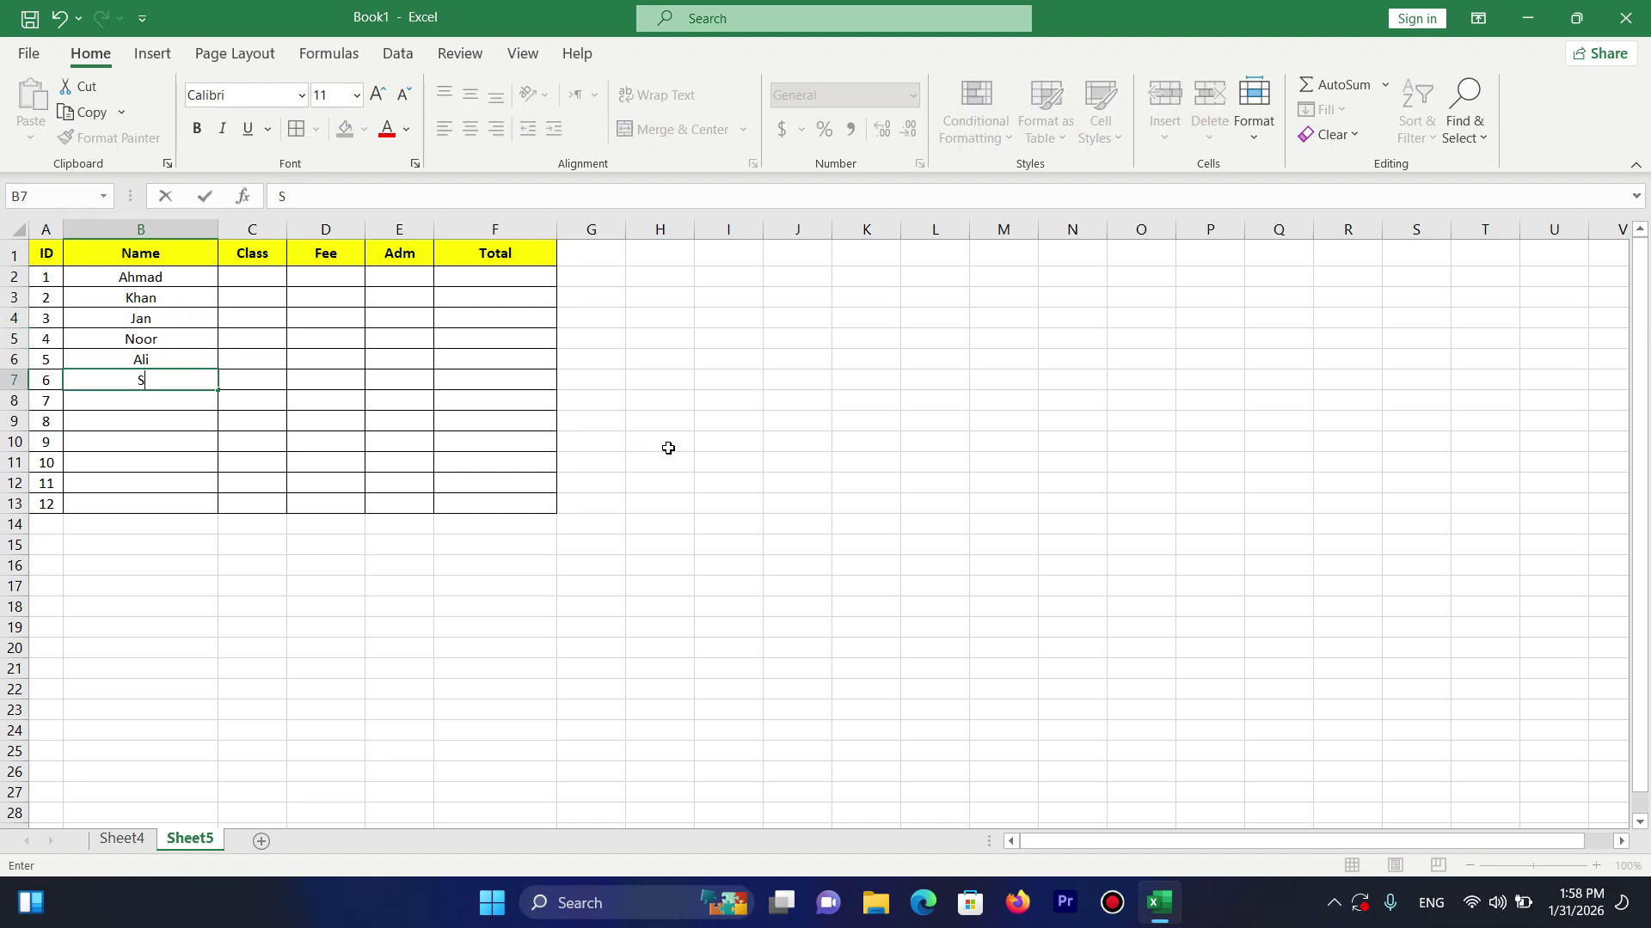
{"action": "type", "text": "iraj"}
{"action": "key", "text": "Return"}
Enter the remaining six student names down B8:B13, fixing typos along the way.
{"action": "type", "text": "Miraj"}
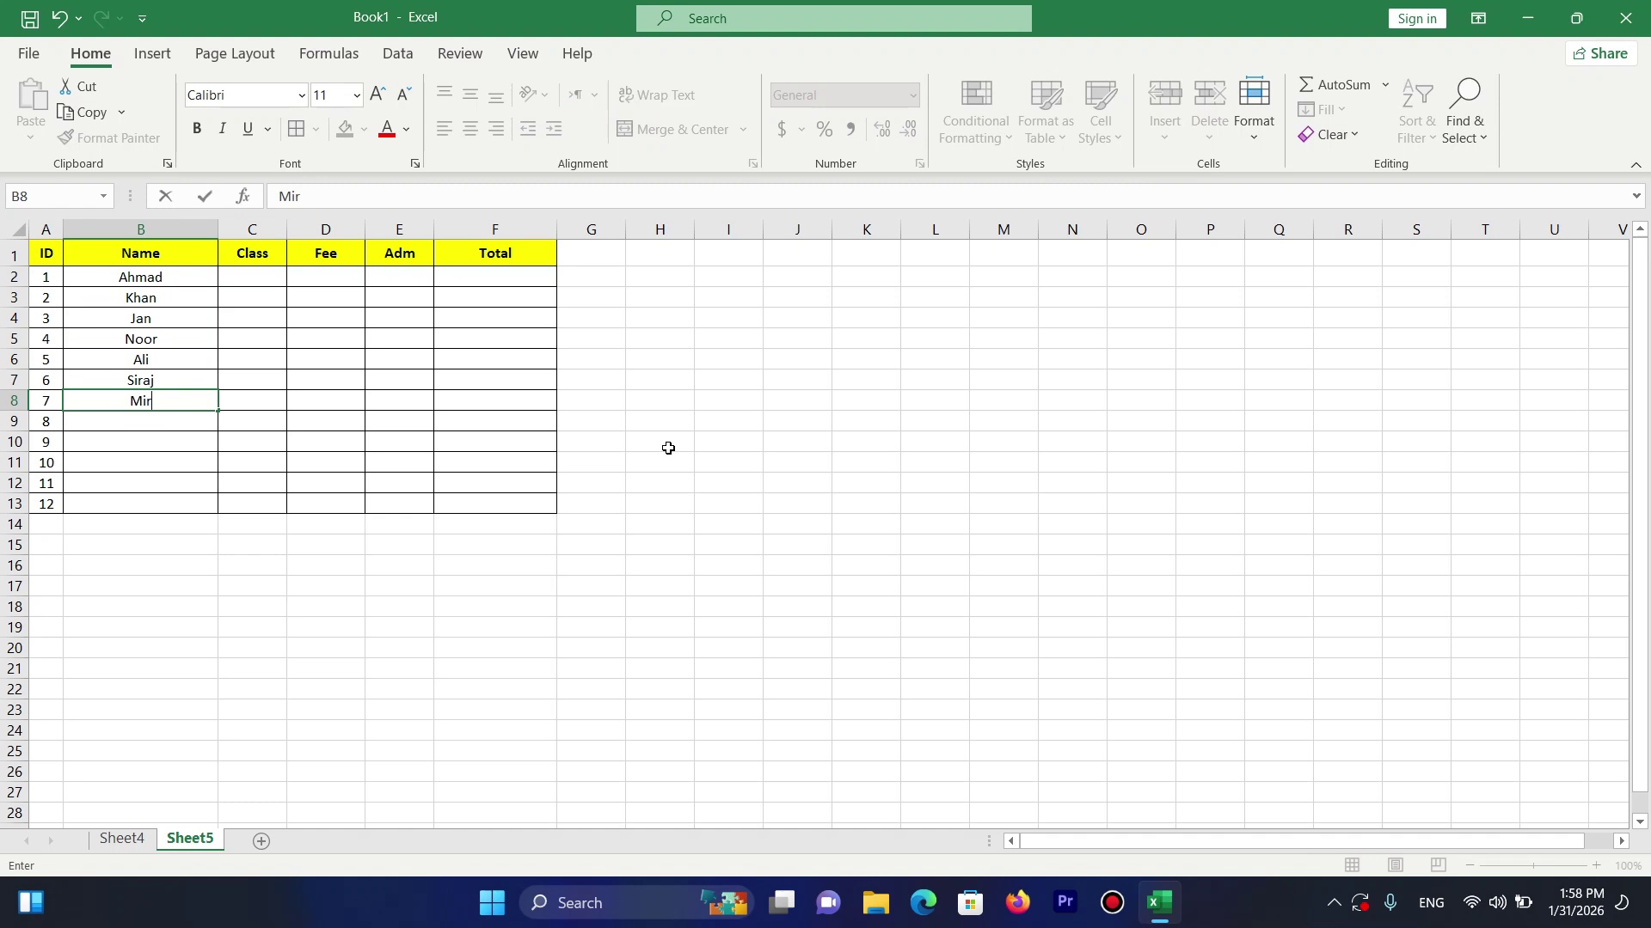
{"action": "key", "text": "Return"}
{"action": "type", "text": "Setara"}
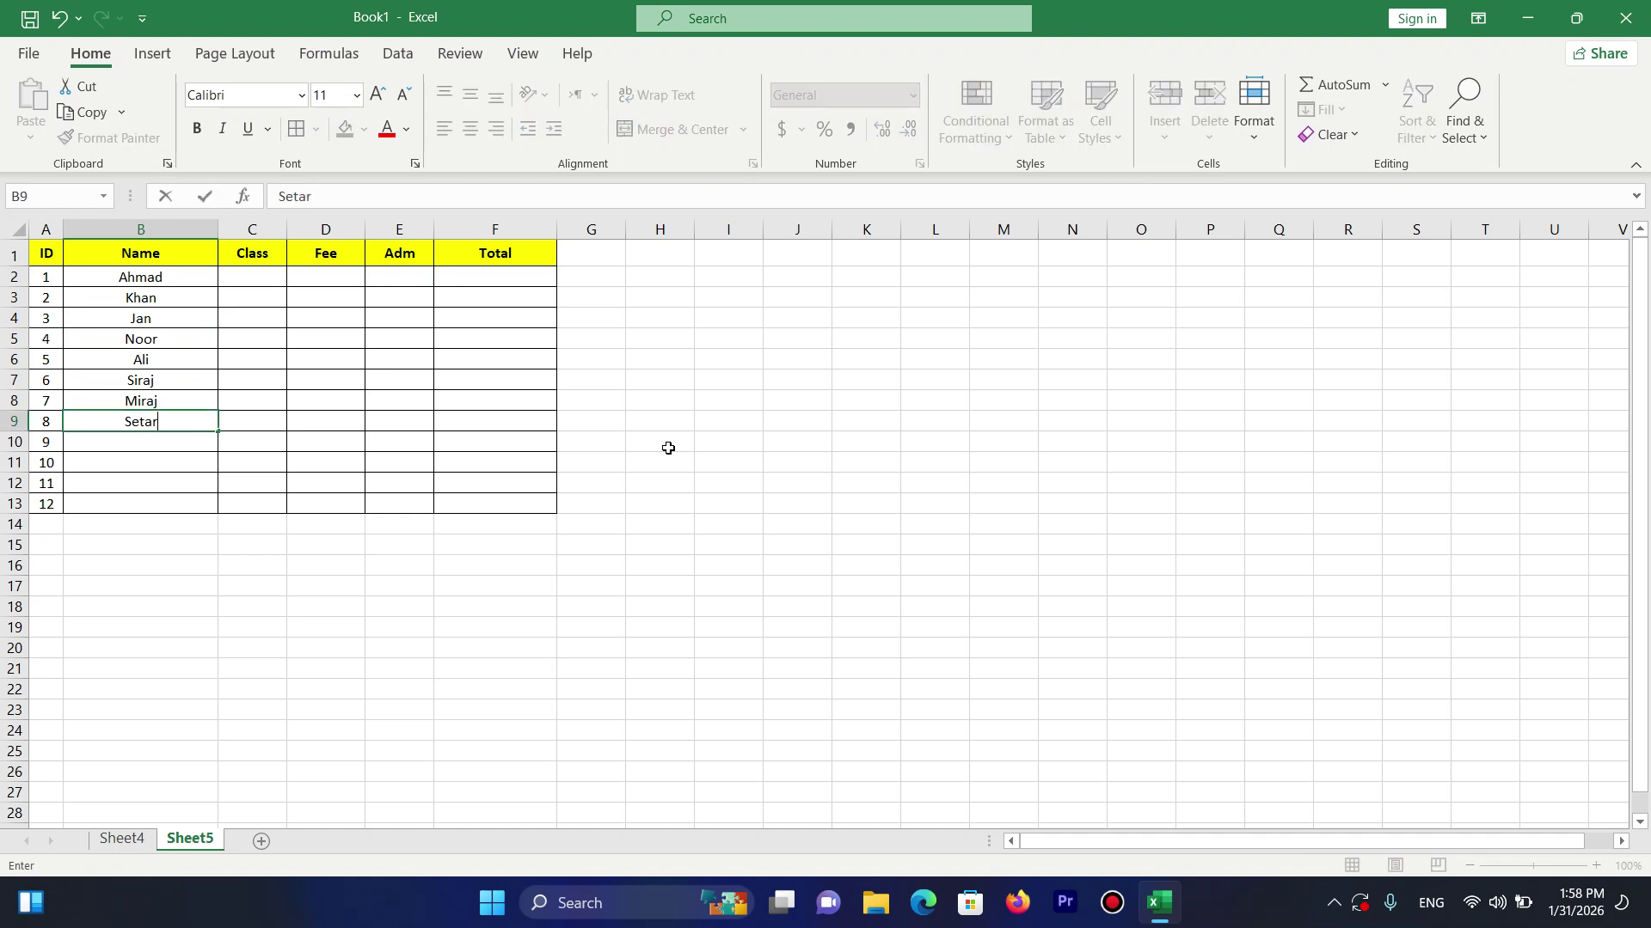
{"action": "key", "text": "Return"}
{"action": "type", "text": "Sameer"}
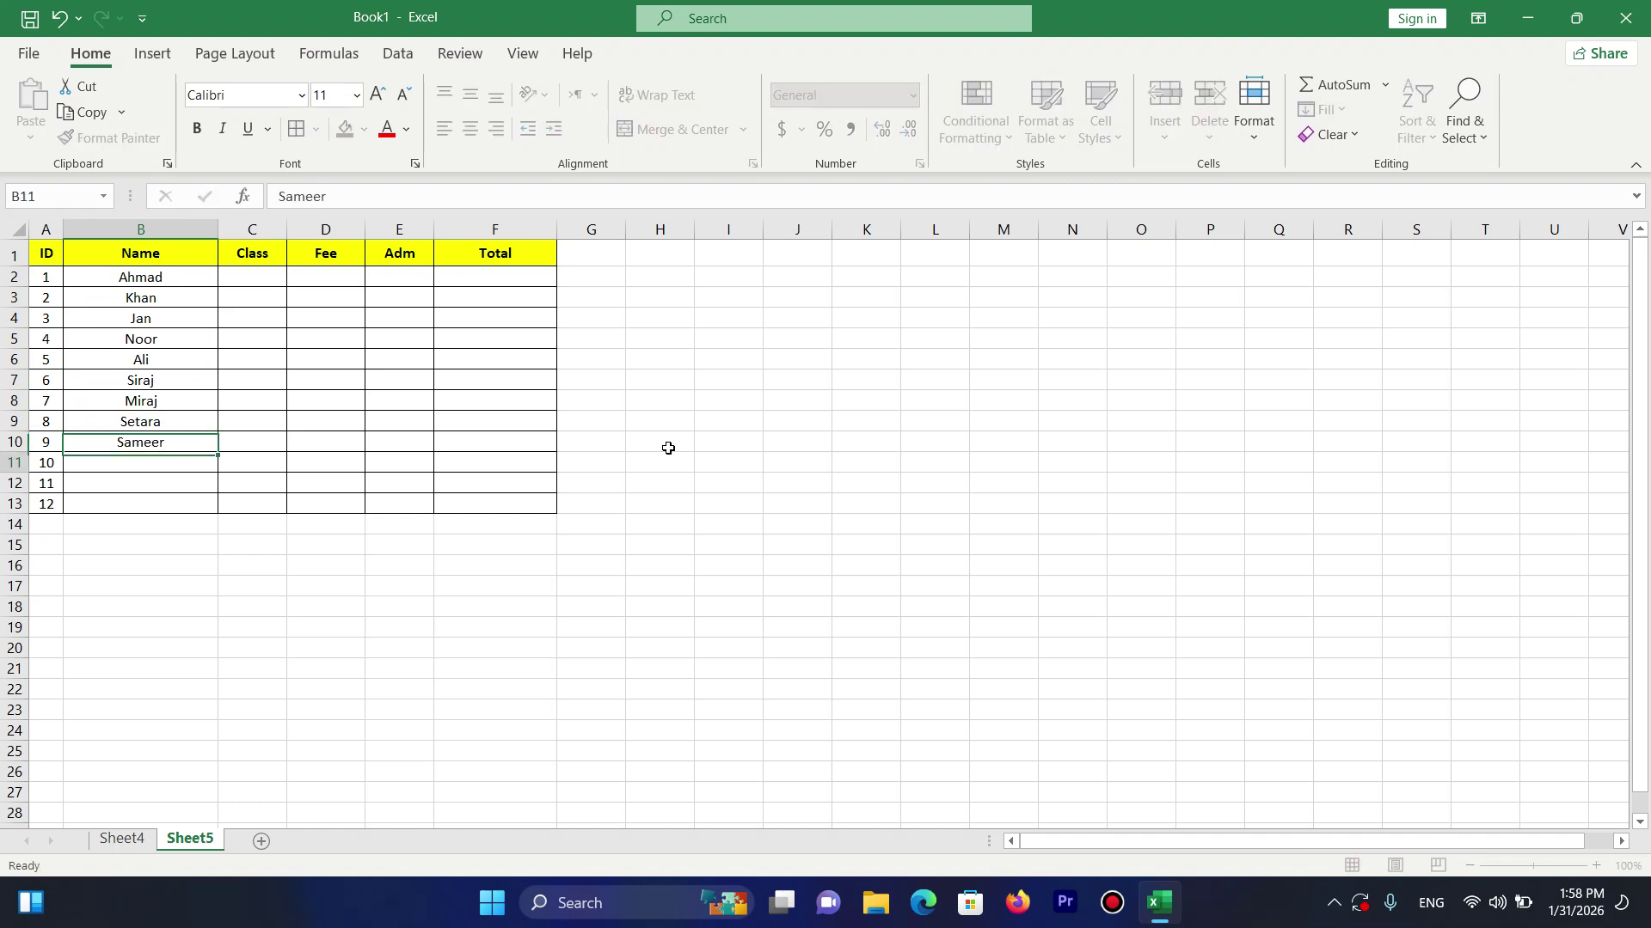
{"action": "key", "text": "Return"}
{"action": "type", "text": "Fid"}
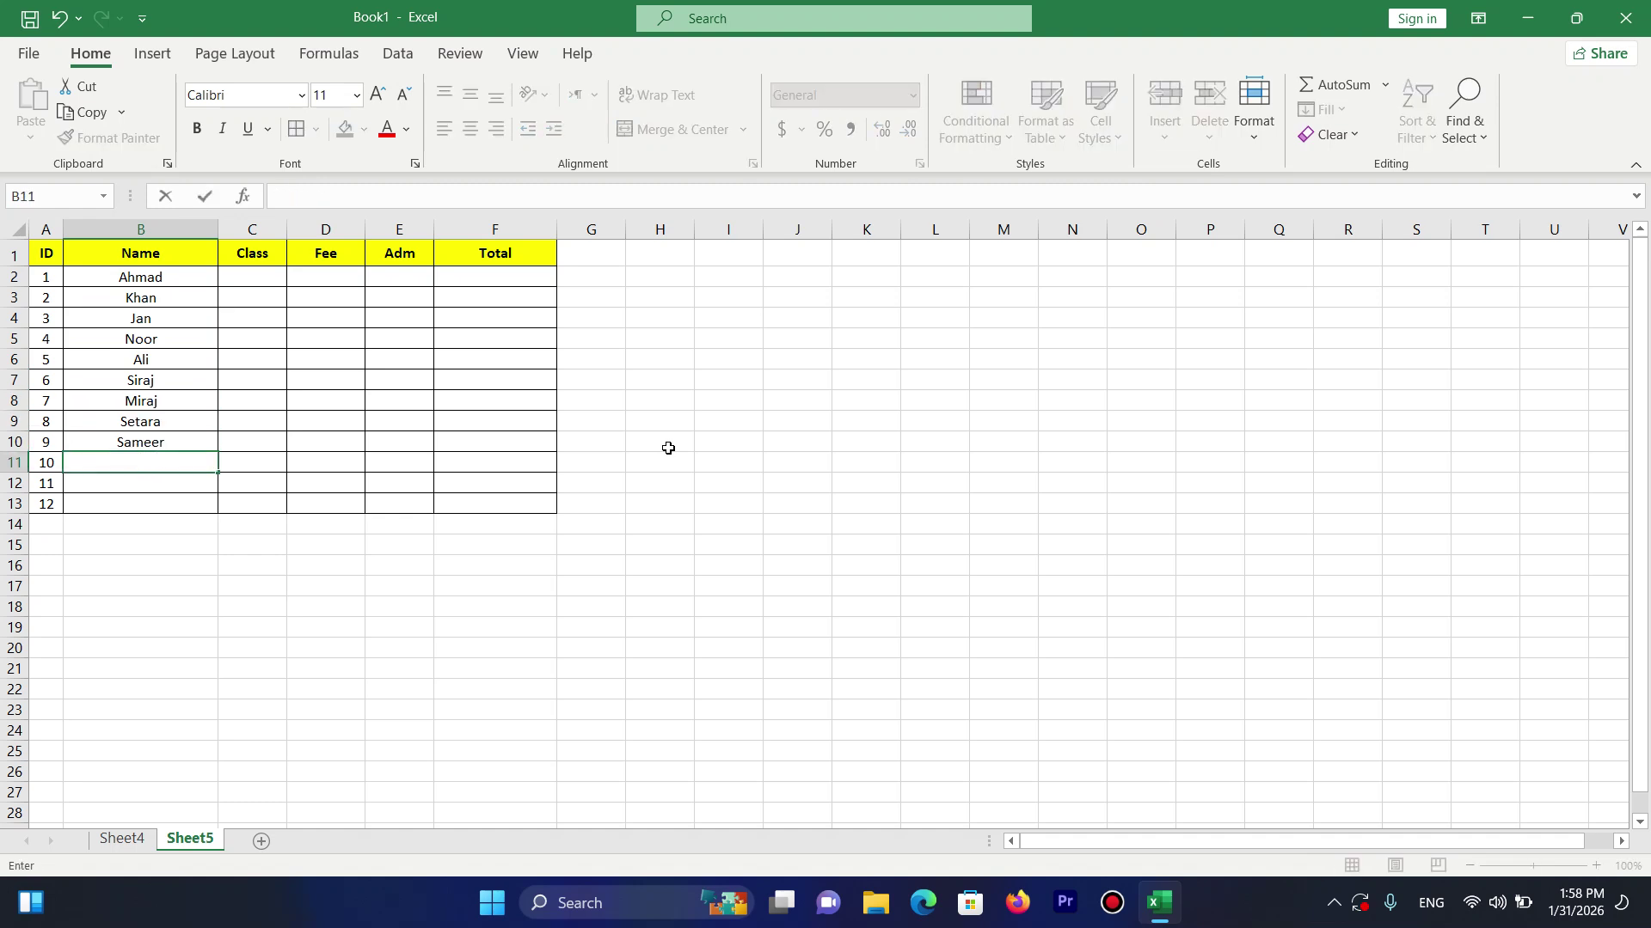
{"action": "type", "text": "K"}
{"action": "key", "text": "BackSpace"}
{"action": "key", "text": "BackSpace"}
{"action": "type", "text": "Karim"}
{"action": "key", "text": "Return"}
{"action": "type", "text": "Isa"}
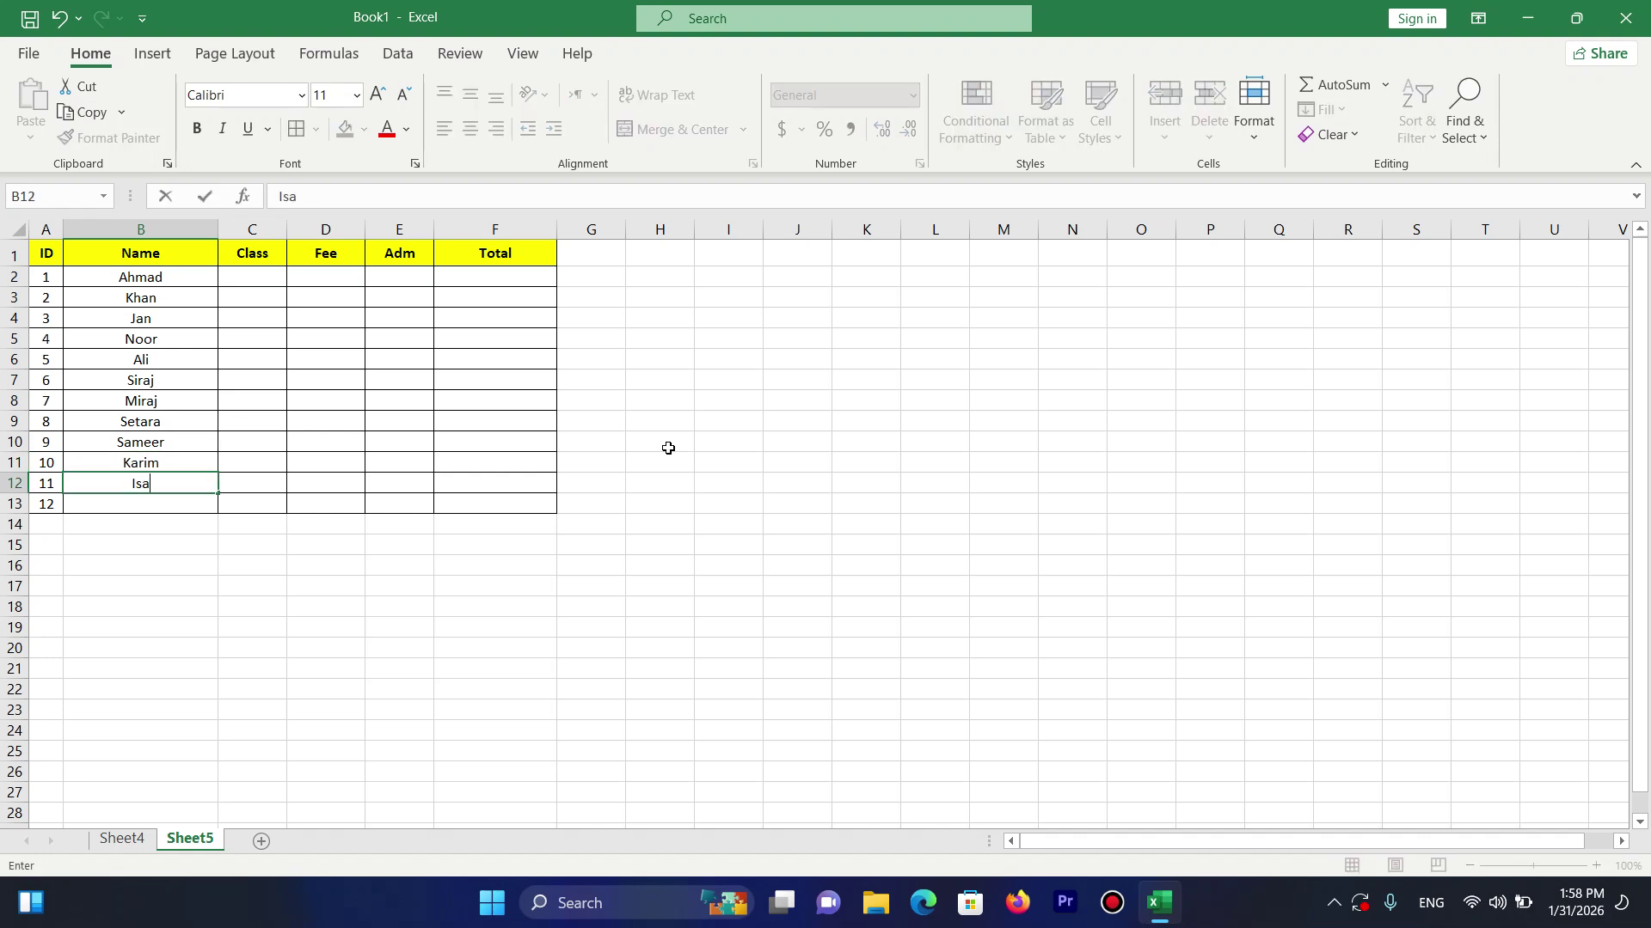
{"action": "type", "text": "mi,"}
{"action": "key", "text": "BackSpace"}
{"action": "type", "text": "l"}
{"action": "key", "text": "Return"}
{"action": "type", "text": "Sa"}
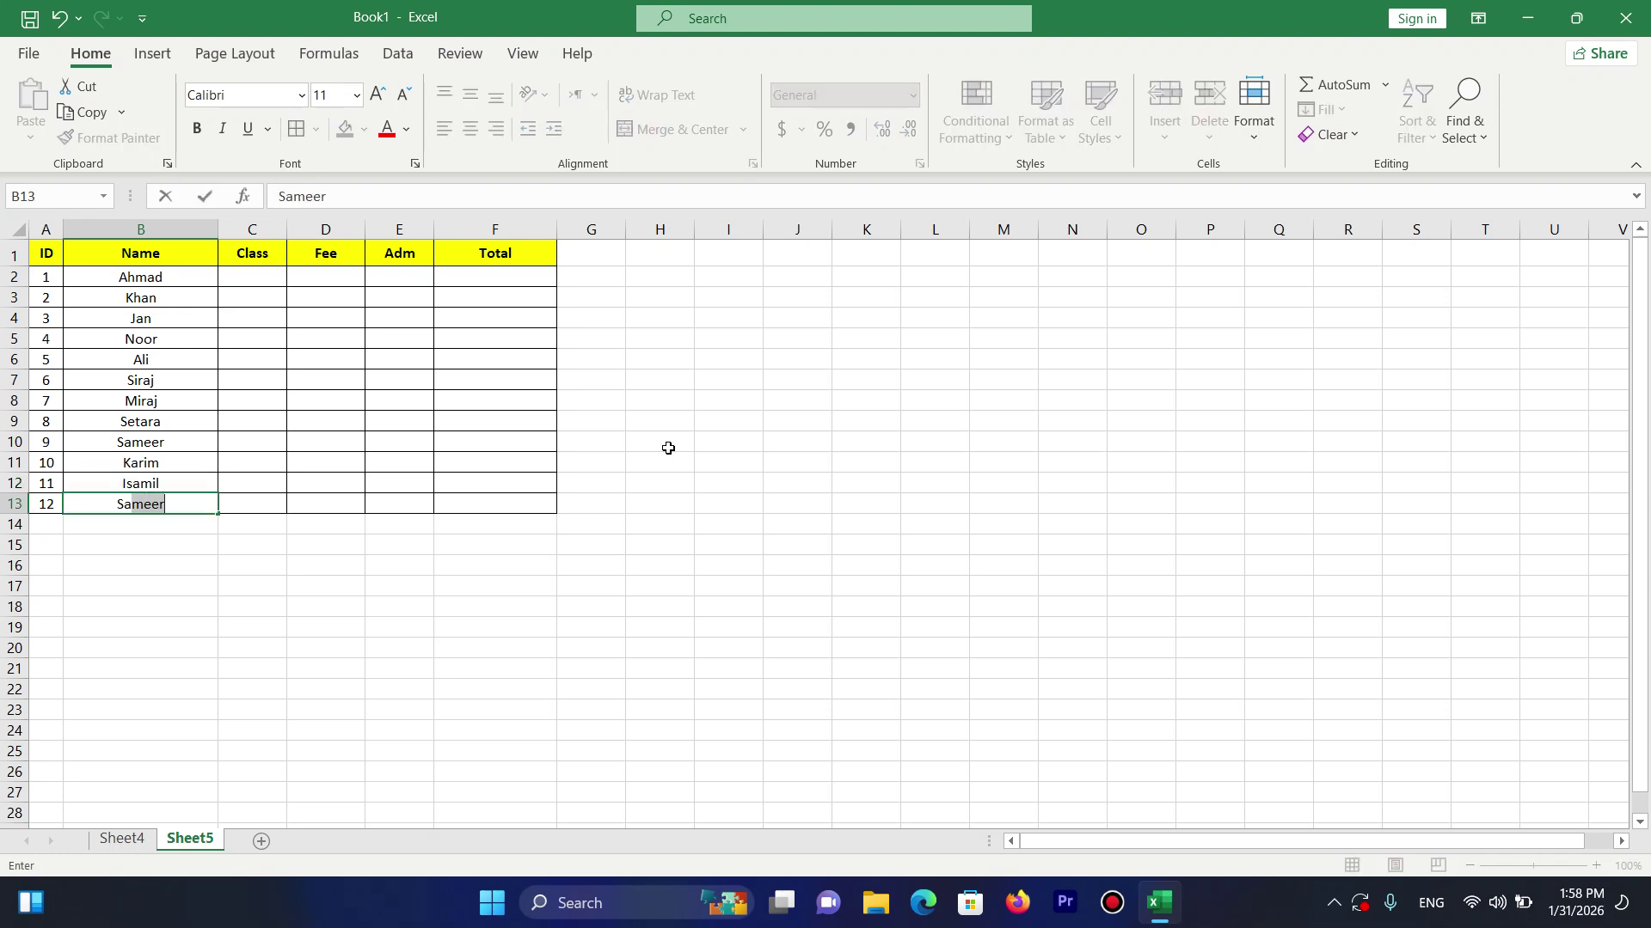
{"action": "type", "text": "hil"}
{"action": "key", "text": "Return"}
Enter DIT in Class cells C2 through C6.
{"action": "type", "text": "p"}
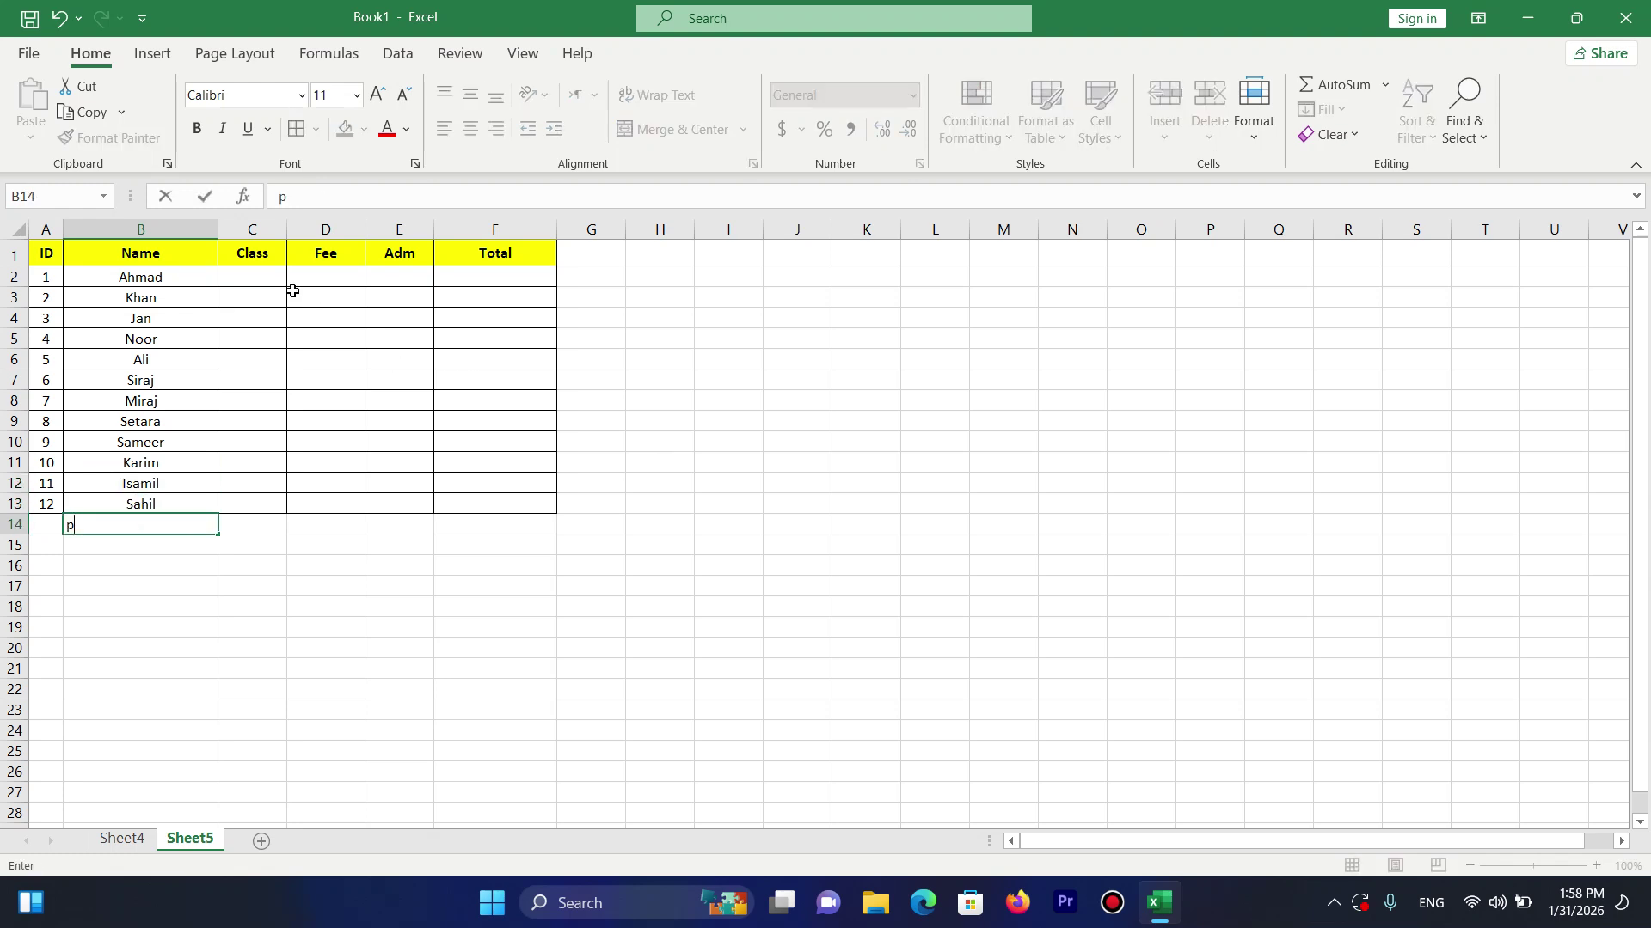
{"action": "left_click", "coordinate": [271, 272]}
{"action": "type", "text": "DIT"}
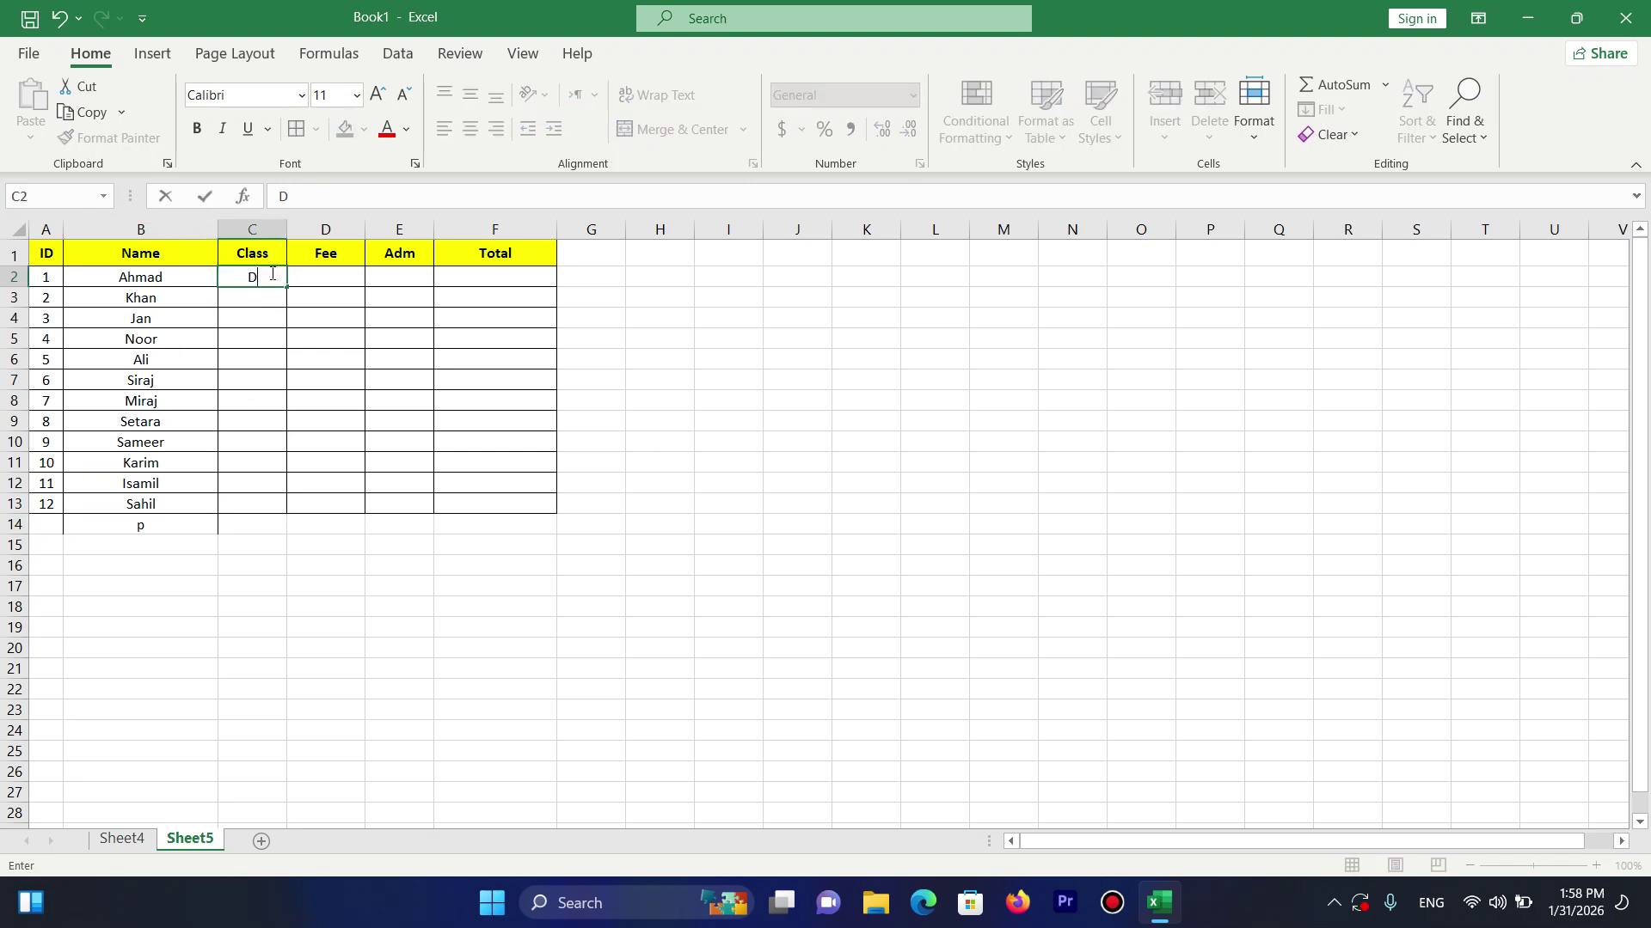
{"action": "key", "text": "ctrl+Return"}
{"action": "key", "text": "Return"}
{"action": "type", "text": "DIT"}
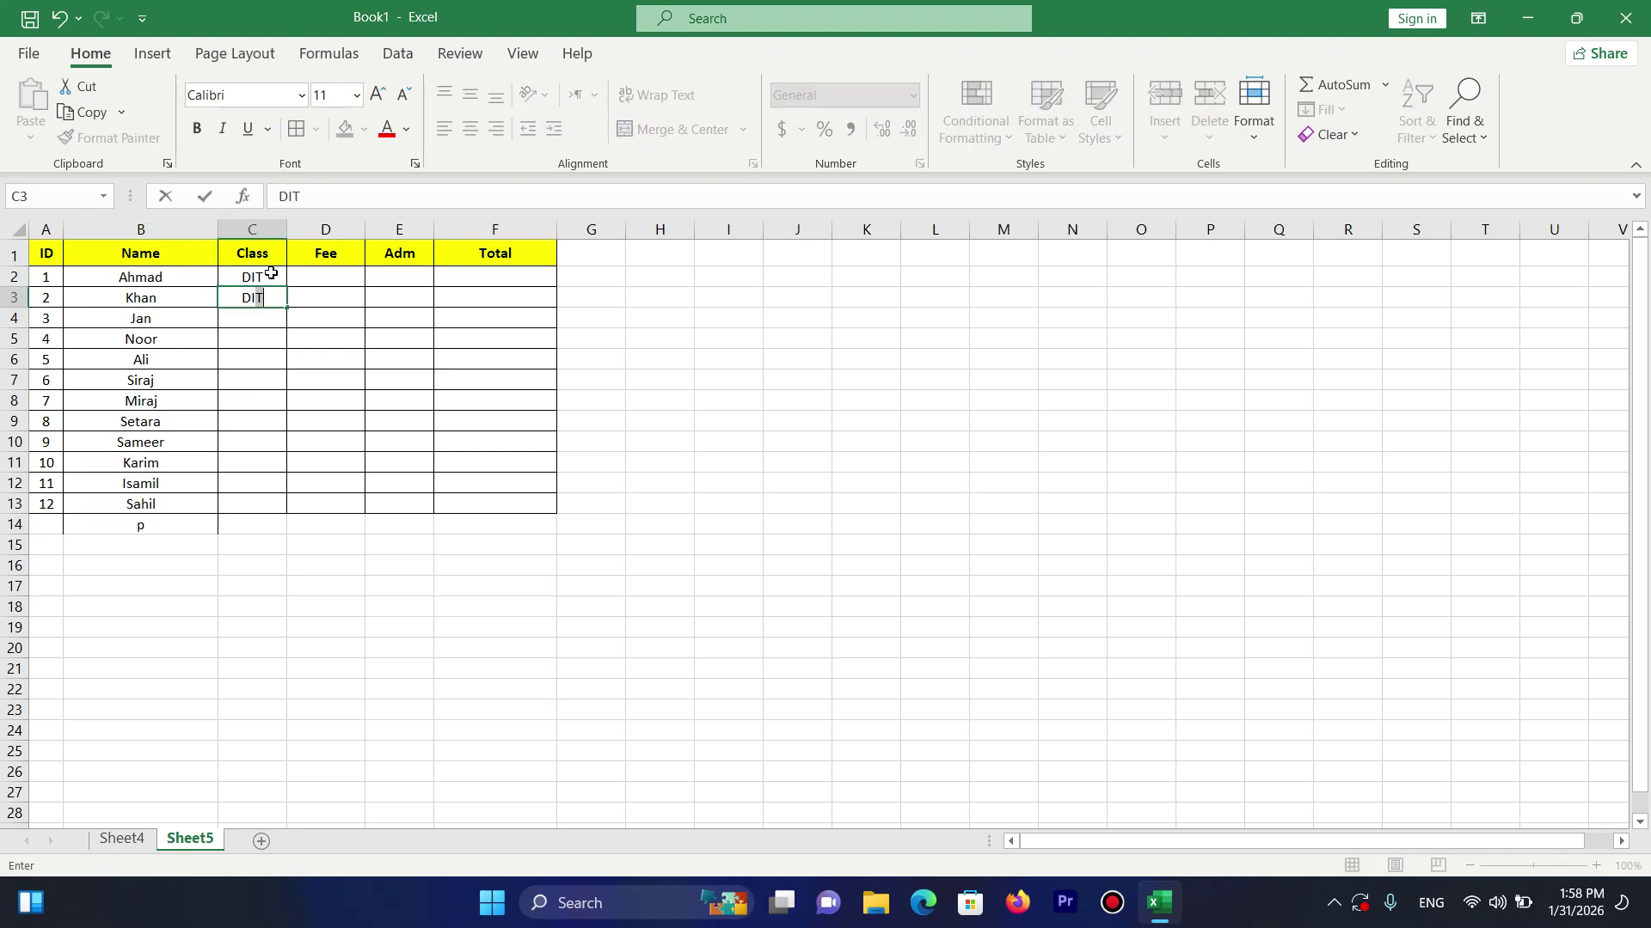
{"action": "key", "text": "Return"}
{"action": "type", "text": "DIT"}
{"action": "key", "text": "Return"}
{"action": "type", "text": "DIT"}
{"action": "key", "text": "Return"}
{"action": "type", "text": "DIT"}
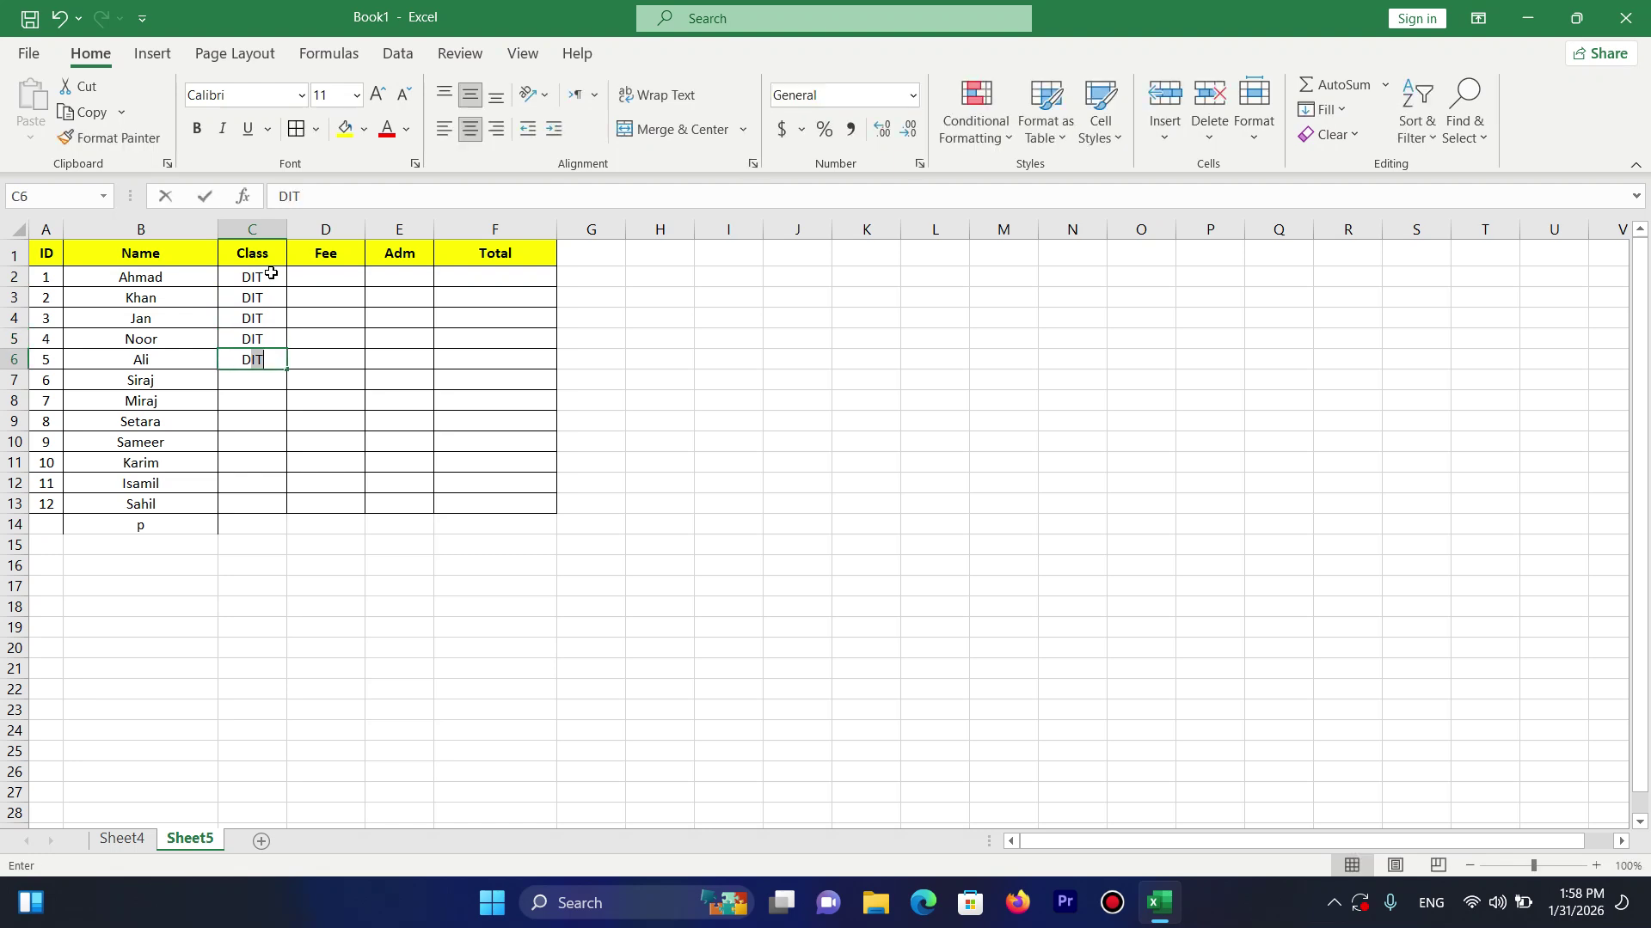
{"action": "key", "text": "Return"}
Enter CIT in C7 through C10, correcting the mistyped entries.
{"action": "type", "text": "CI"}
{"action": "key", "text": "Return"}
{"action": "key", "text": "Up"}
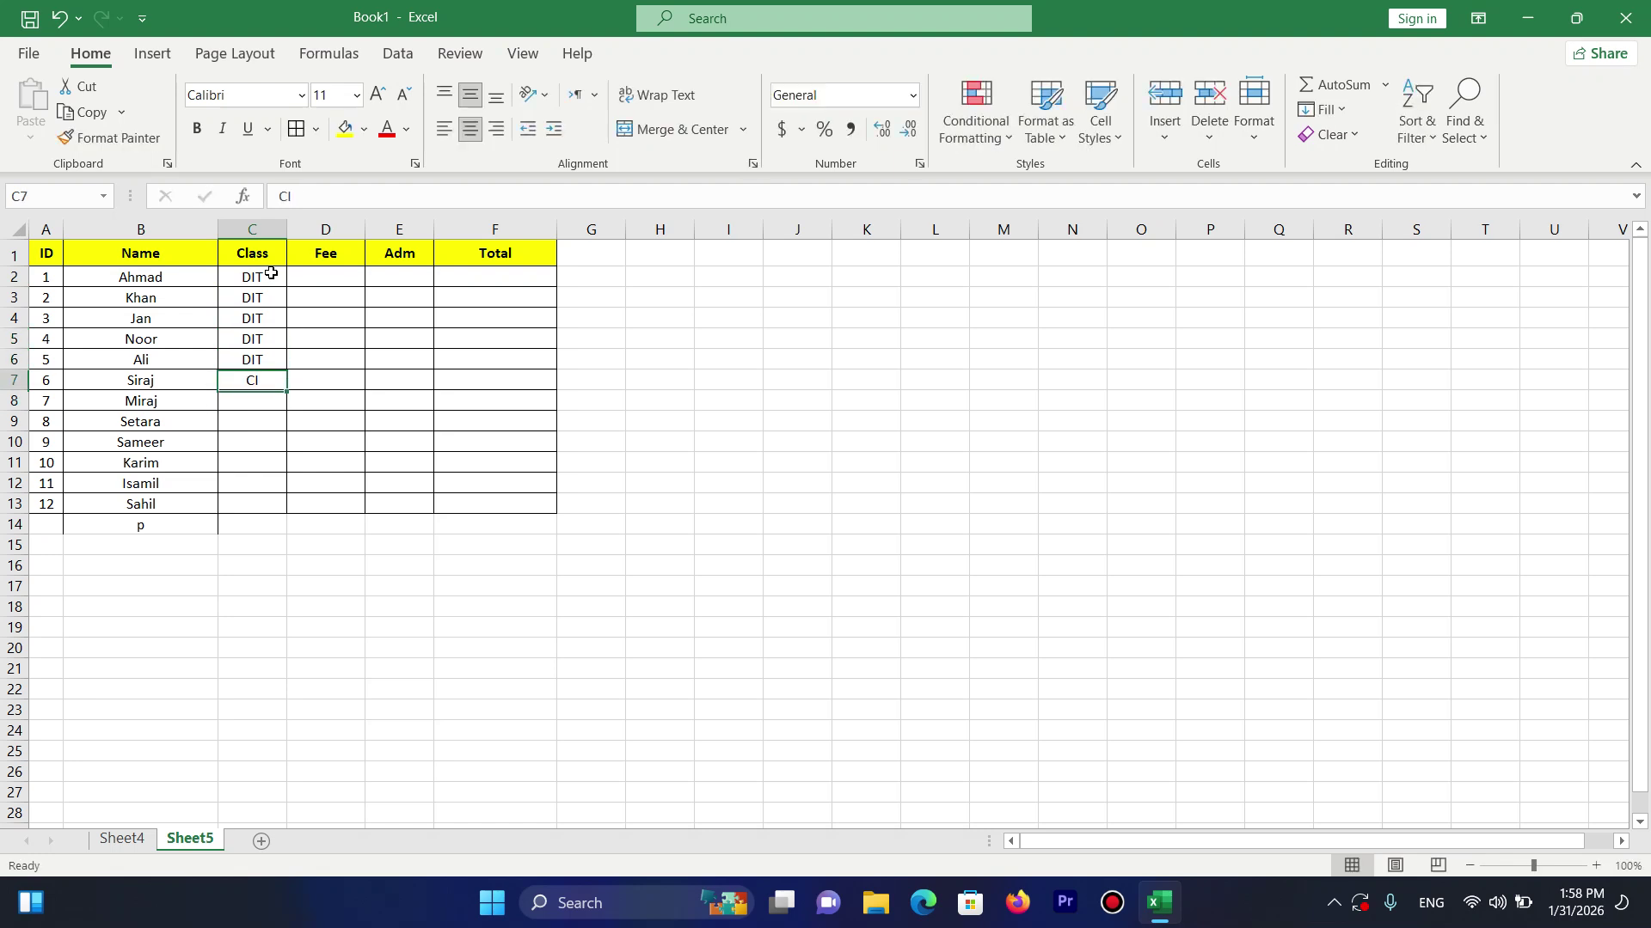
{"action": "type", "text": "CIT"}
{"action": "key", "text": "Return"}
{"action": "type", "text": "CIT"}
{"action": "key", "text": "Return"}
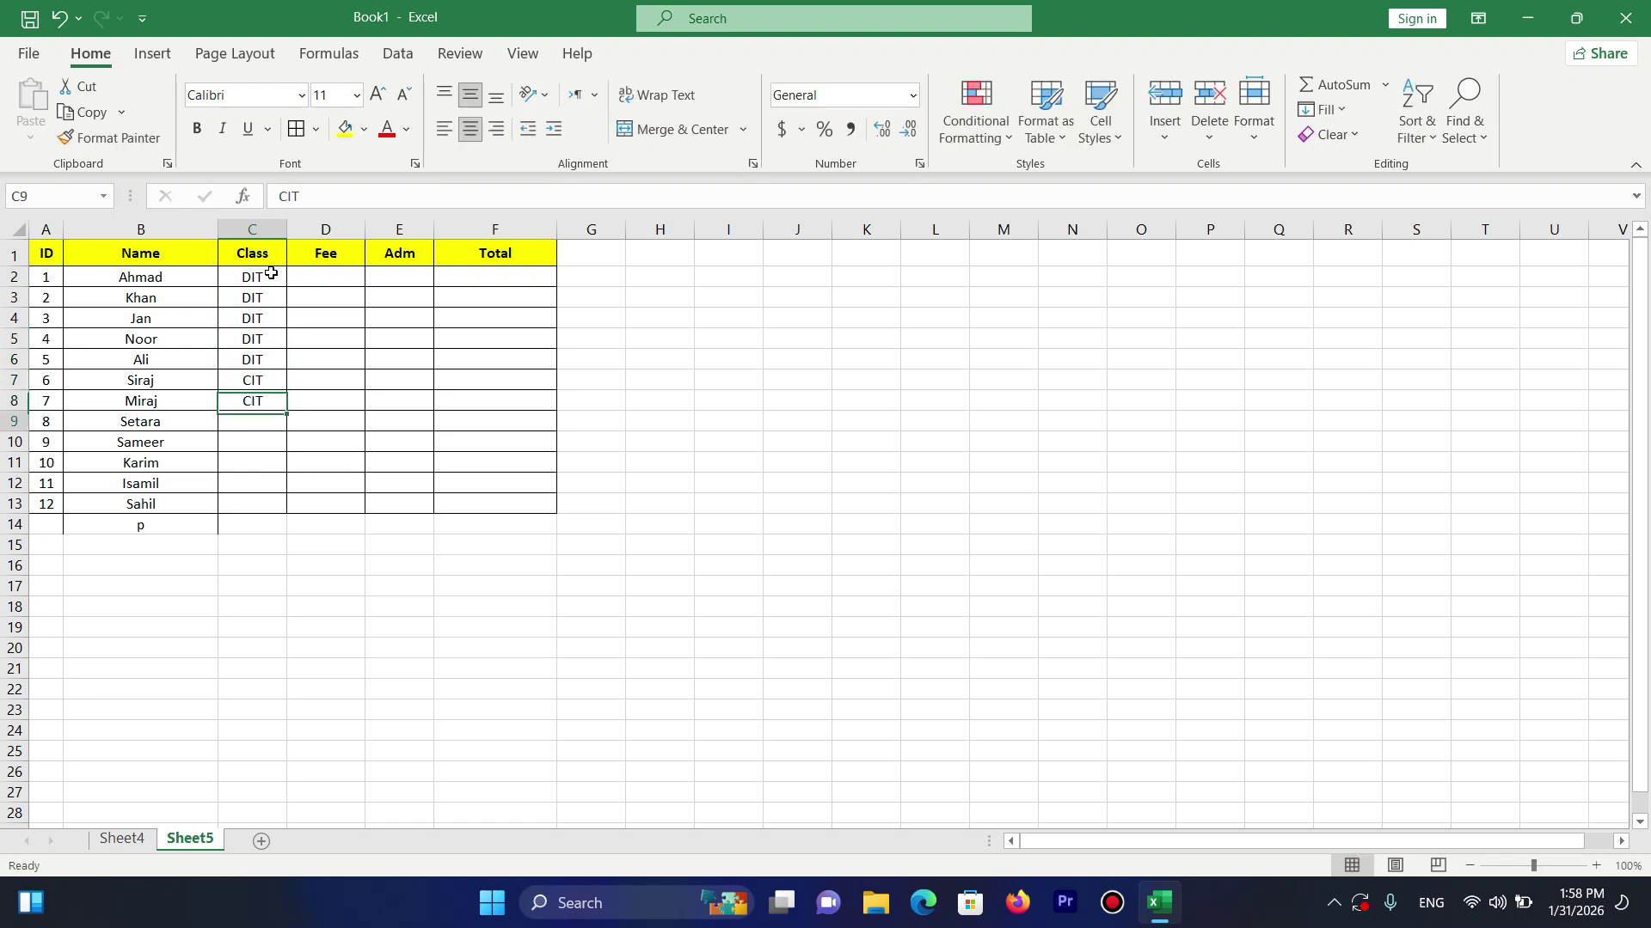
{"action": "type", "text": "CIT"}
{"action": "key", "text": "Return"}
{"action": "type", "text": "AE"}
{"action": "key", "text": "Return"}
{"action": "key", "text": "BackSpace"}
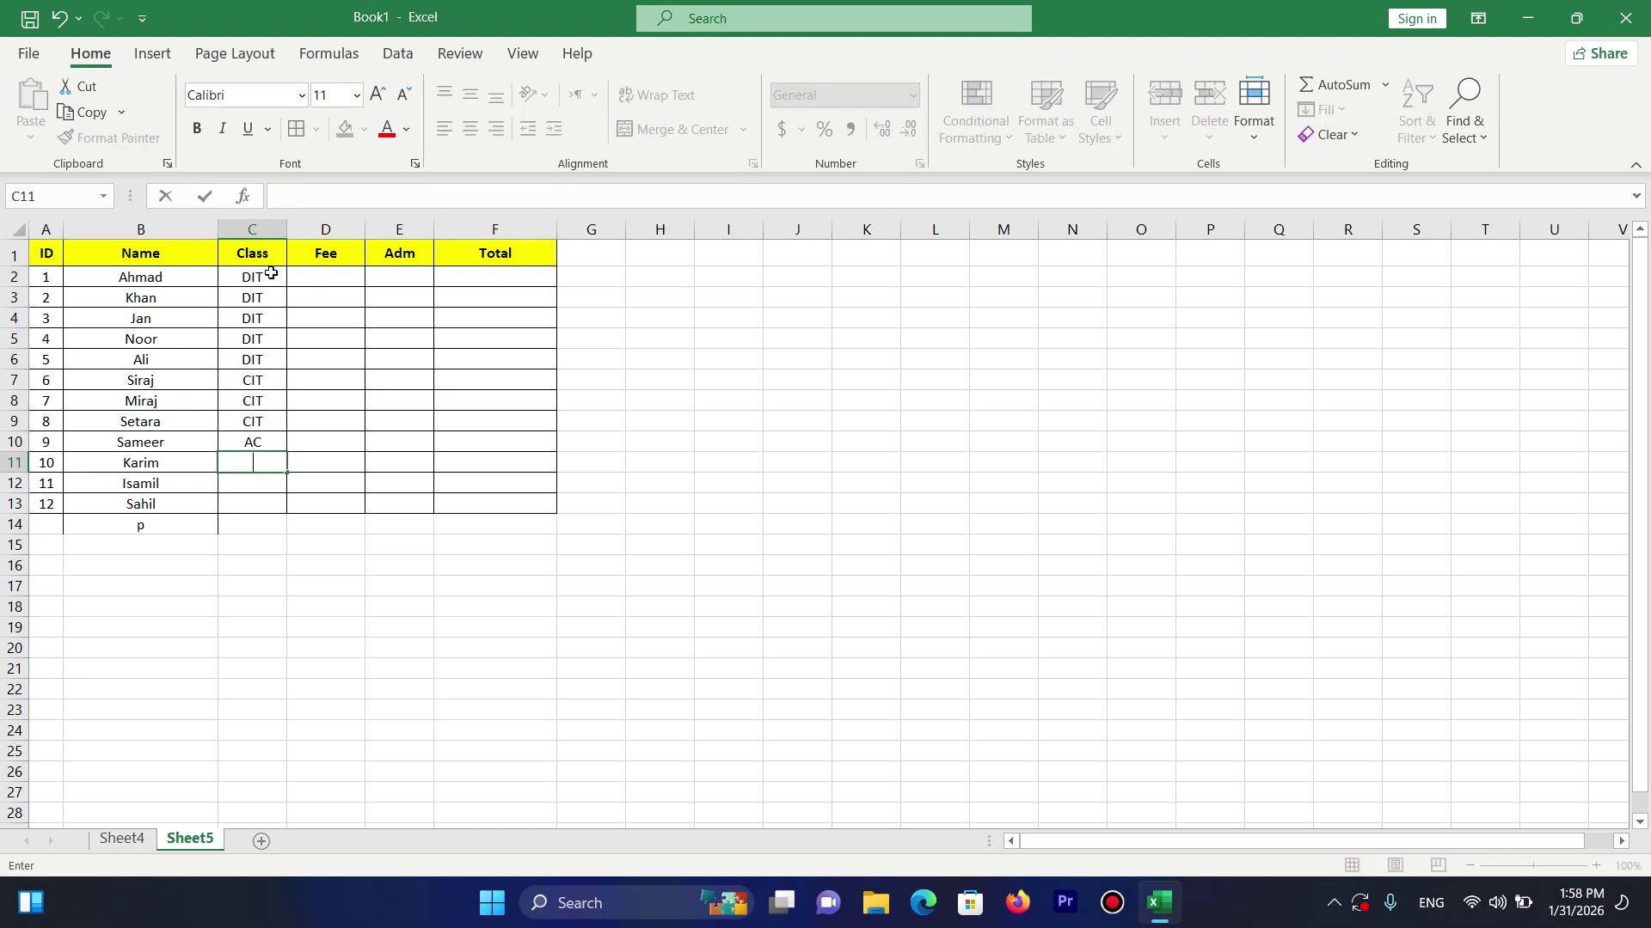
{"action": "key", "text": "Up"}
{"action": "type", "text": "C"}
{"action": "key", "text": "Return"}
Enter MOS in C11 to C13 and delete the stray 'p' in B14.
{"action": "type", "text": "MOS"}
{"action": "key", "text": "Return"}
{"action": "type", "text": "MOS"}
{"action": "key", "text": "Return"}
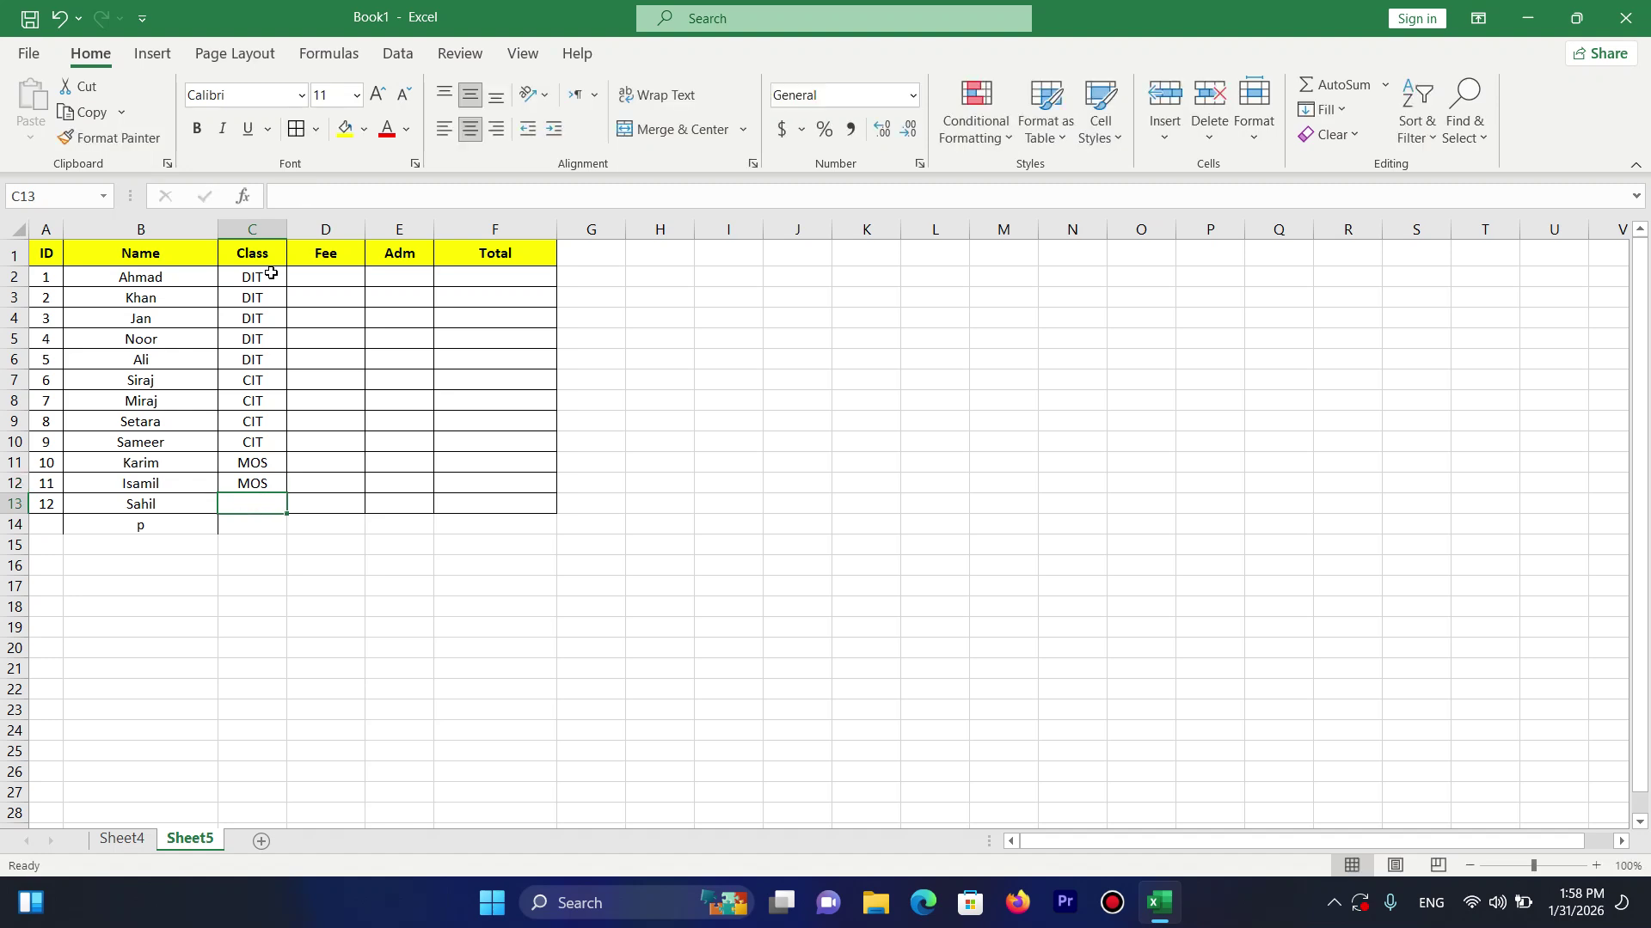
{"action": "type", "text": "MOS"}
{"action": "key", "text": "Return"}
{"action": "key", "text": "Left"}
{"action": "key", "text": "BackSpace"}
{"action": "key", "text": "Right"}
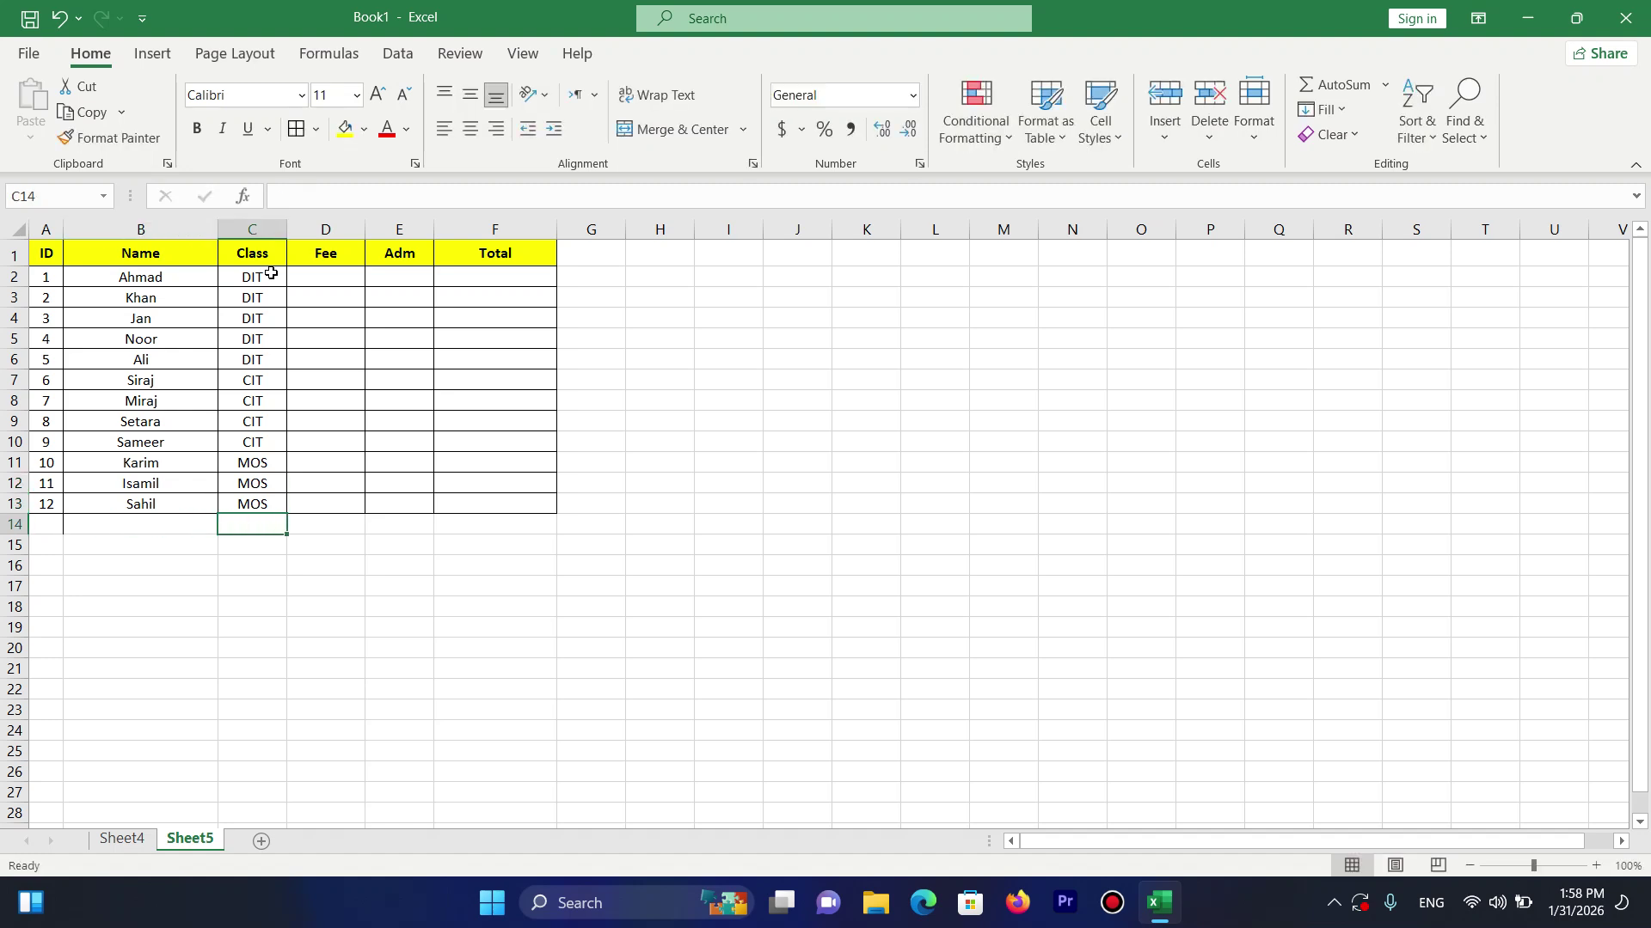
{"action": "key", "text": "Up"}
{"action": "key", "text": "Up"}
{"action": "key", "text": "Up"}
Enter a 1200 fee in D2 and fill it down the DIT rows.
{"action": "key", "text": "Up"}
{"action": "key", "text": "Up"}
{"action": "key", "text": "Right"}
{"action": "key", "text": "Right"}
{"action": "key", "text": "Up"}
{"action": "key", "text": "Up"}
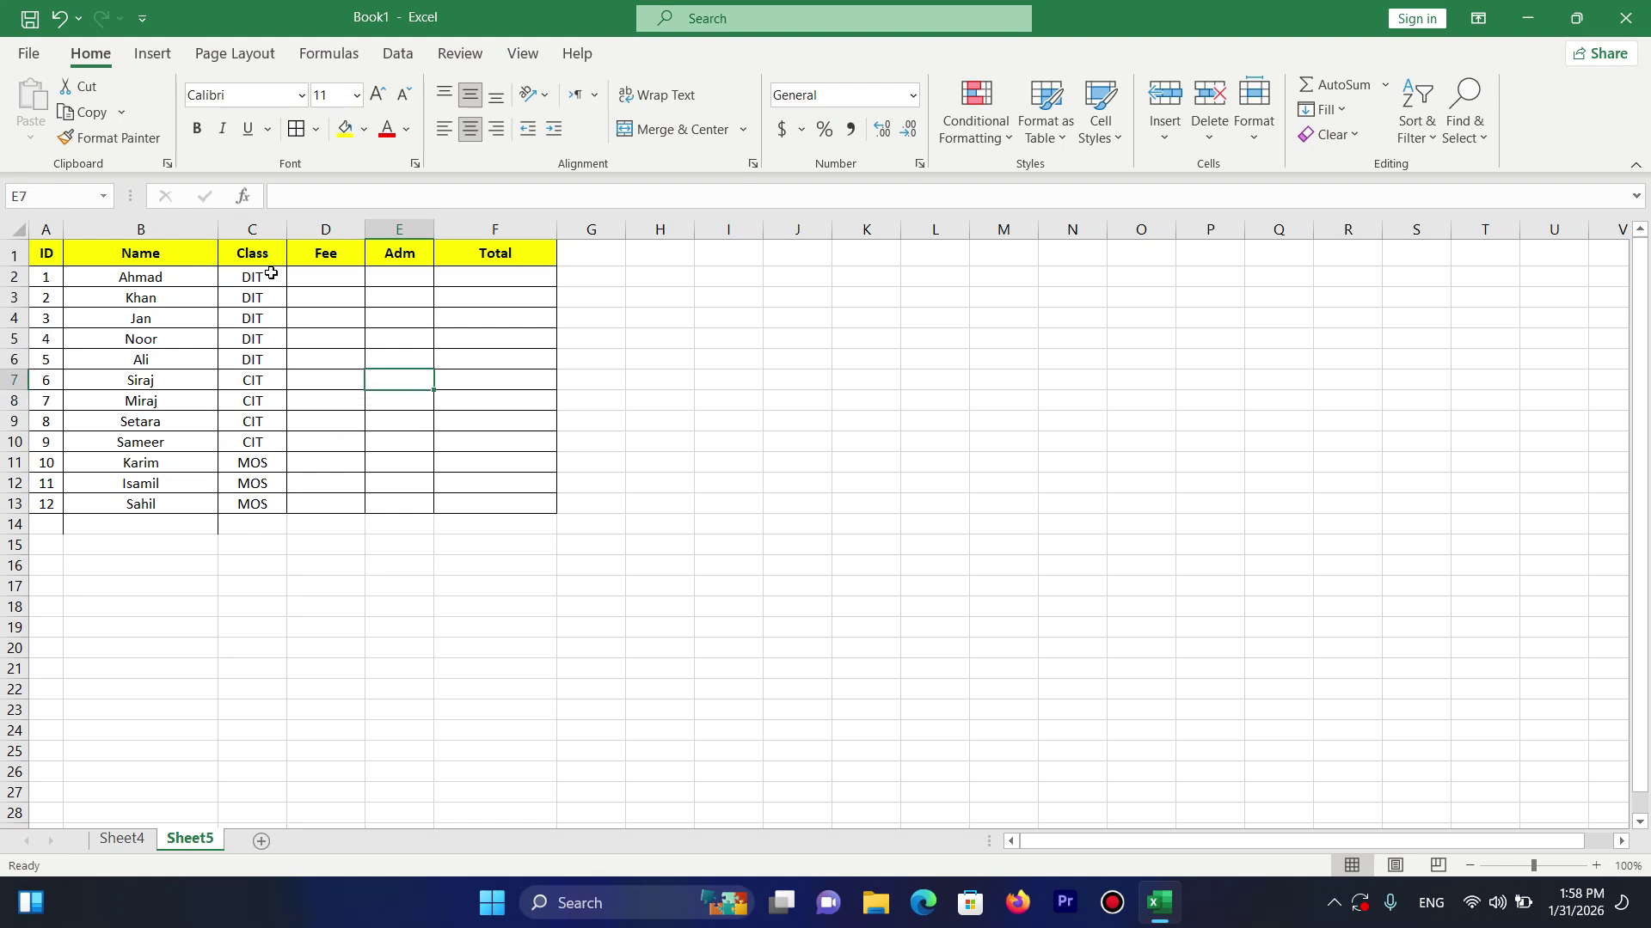
{"action": "key", "text": "Up"}
{"action": "key", "text": "Up"}
{"action": "key", "text": "Up"}
{"action": "key", "text": "Left"}
{"action": "key", "text": "Up"}
{"action": "key", "text": "Up"}
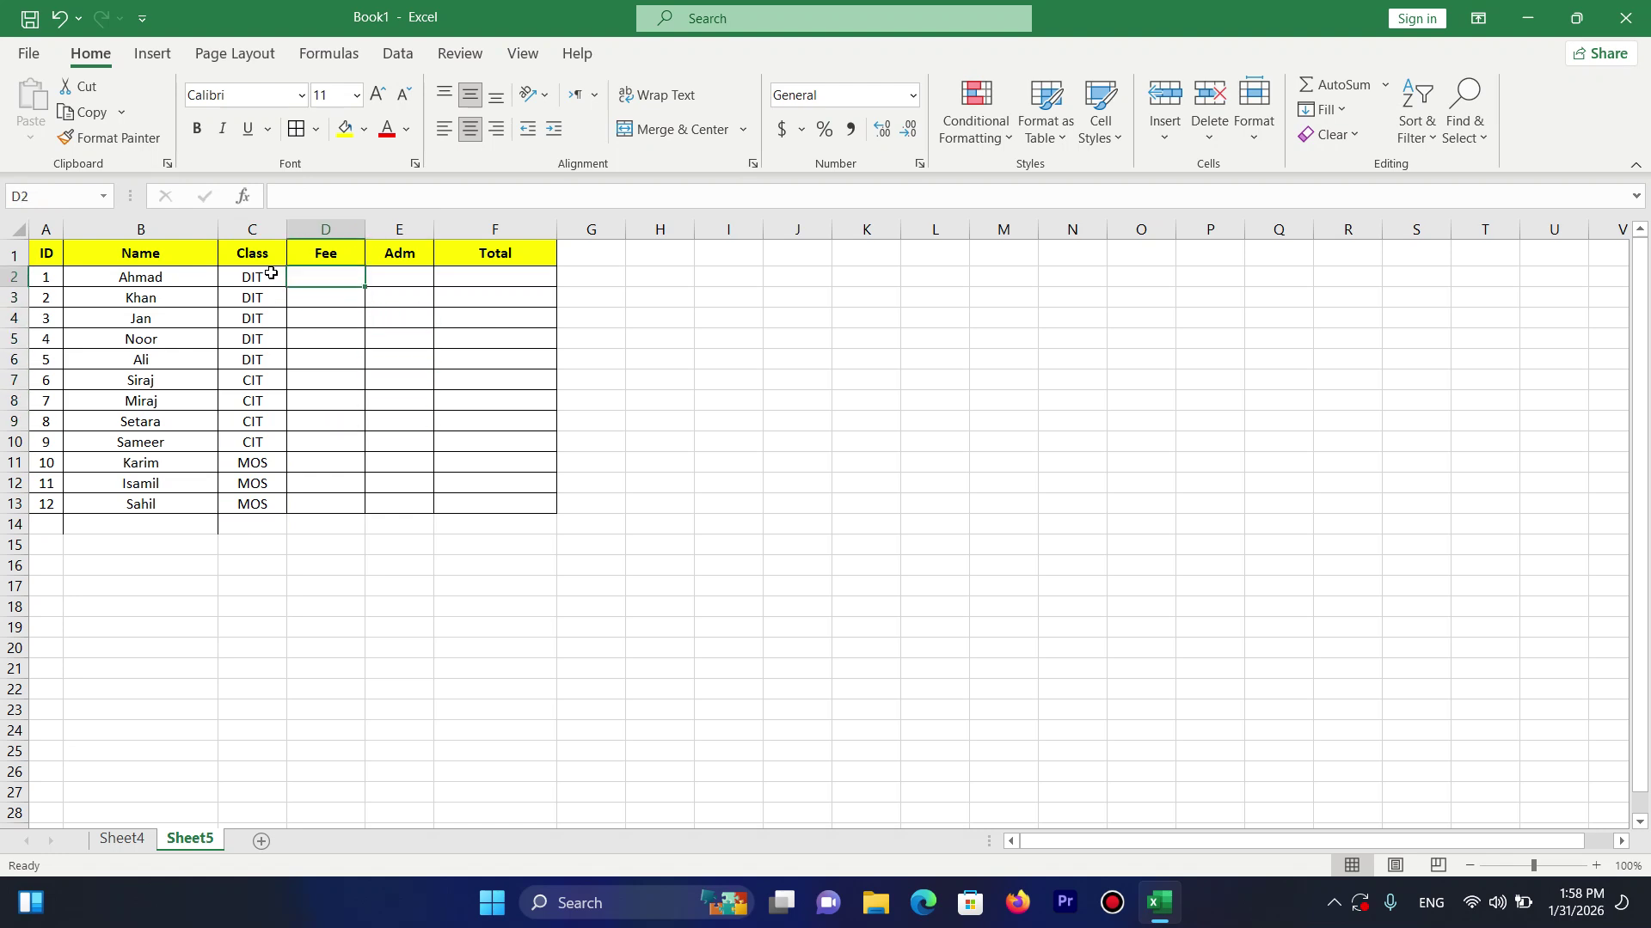
{"action": "type", "text": "100"}
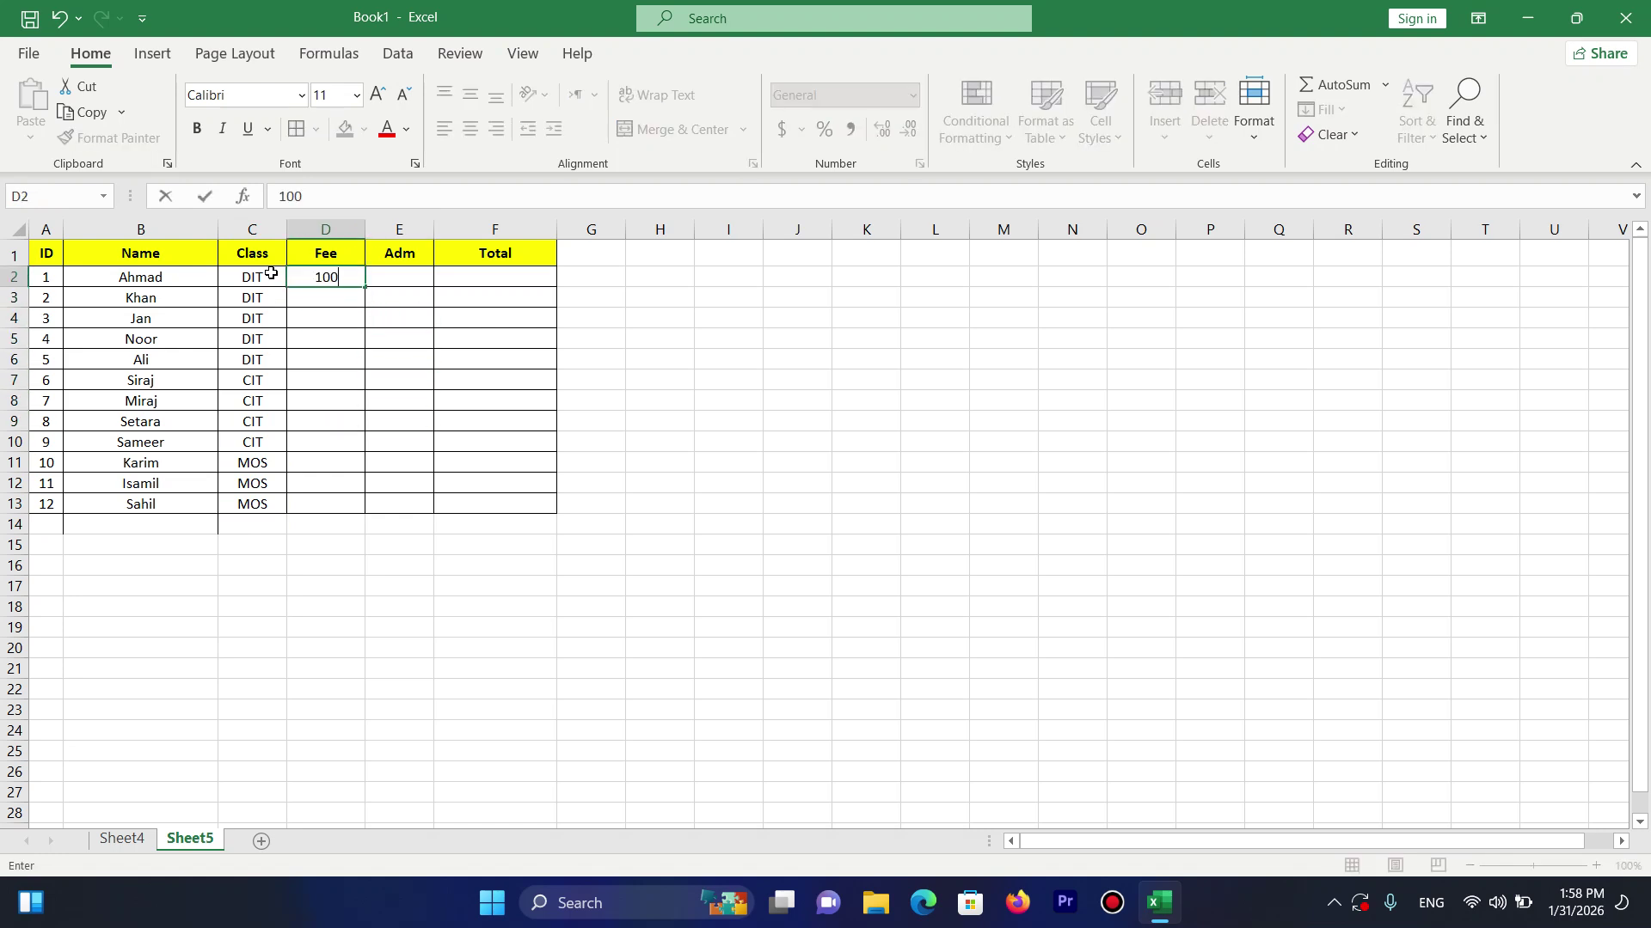
{"action": "type", "text": "1200"}
{"action": "key", "text": "Return"}
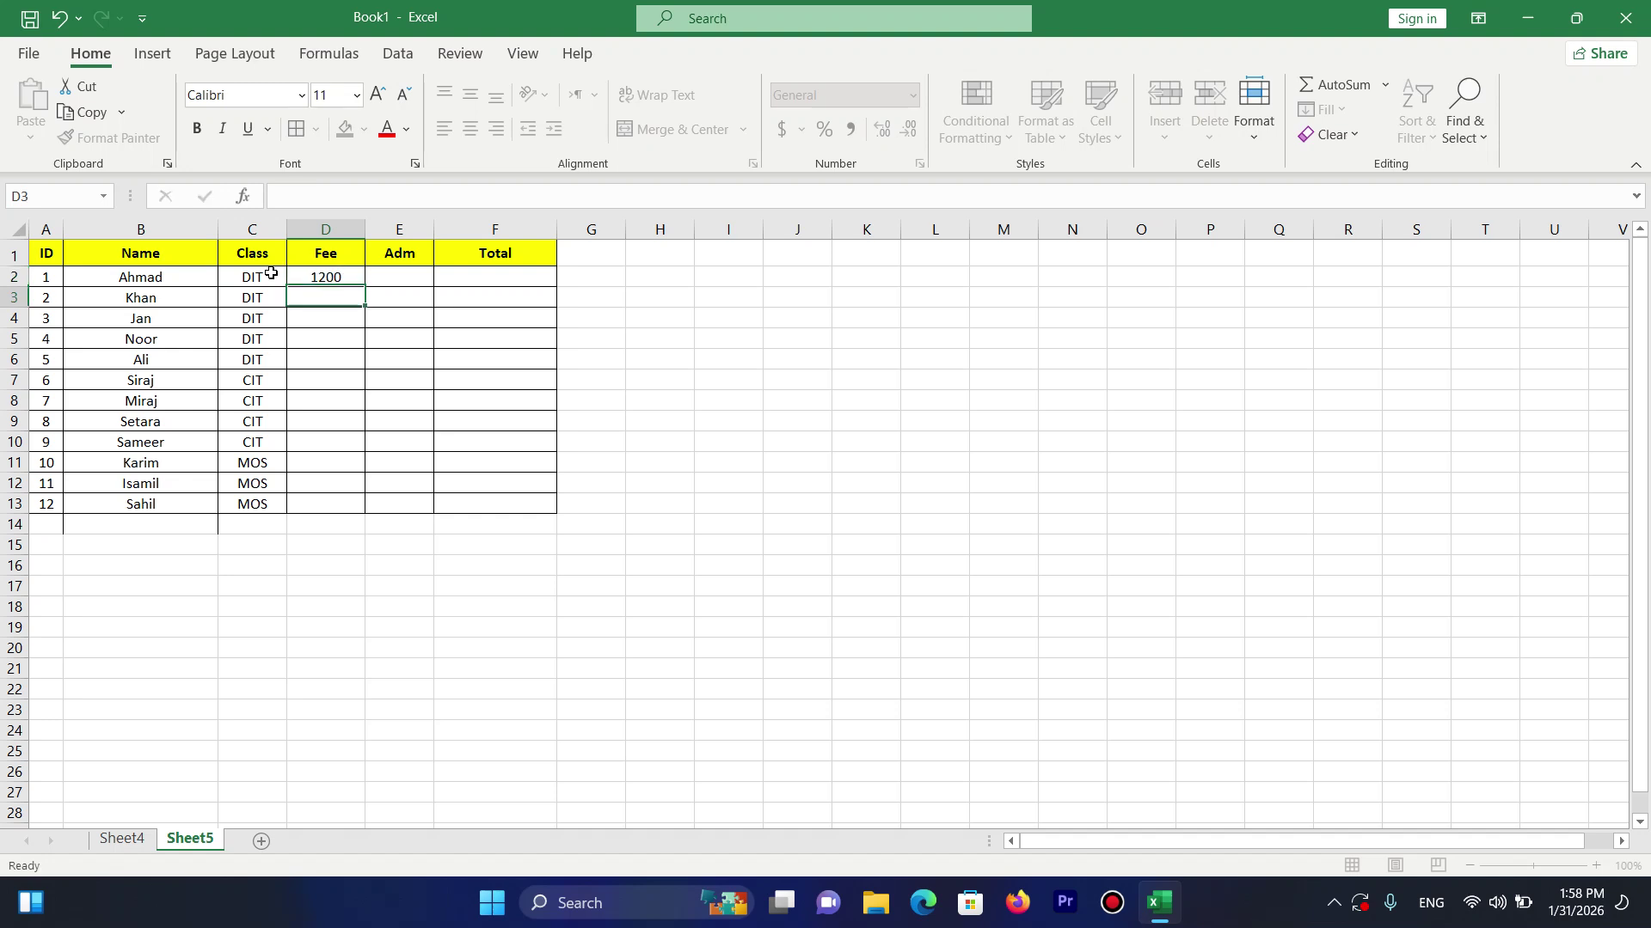
{"action": "left_click", "coordinate": [341, 279]}
{"action": "left_click_drag", "start_coordinate": [370, 292], "coordinate": [369, 382]}
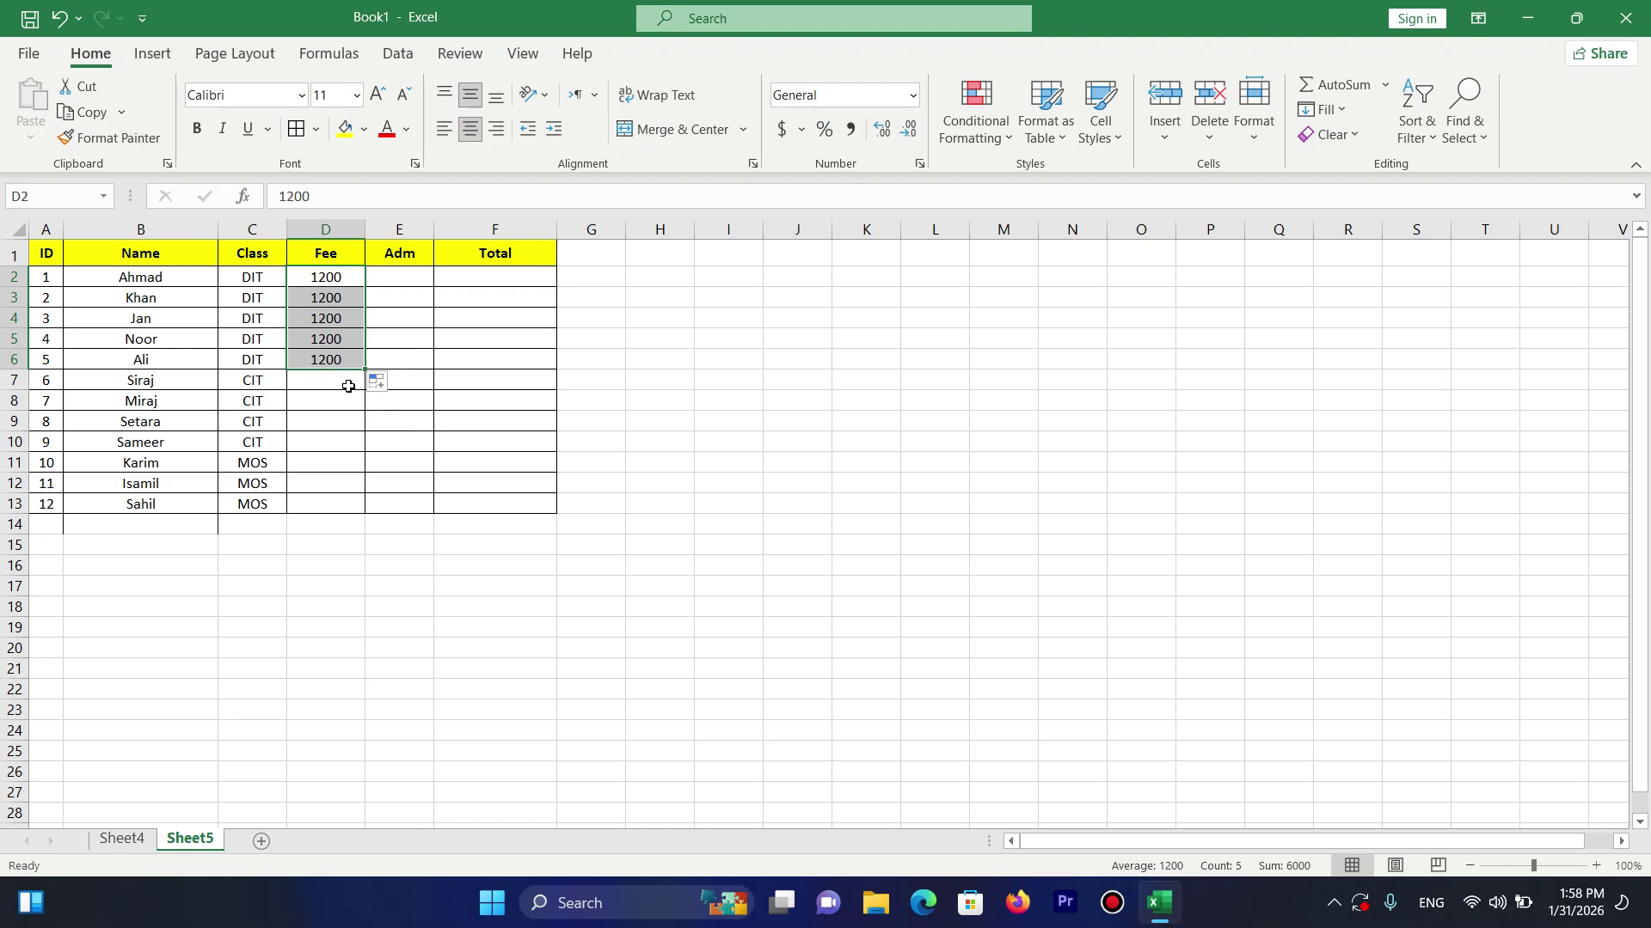
Enter 800 in D7 and 1000 in D11, filling each down its class rows.
{"action": "left_click", "coordinate": [348, 387]}
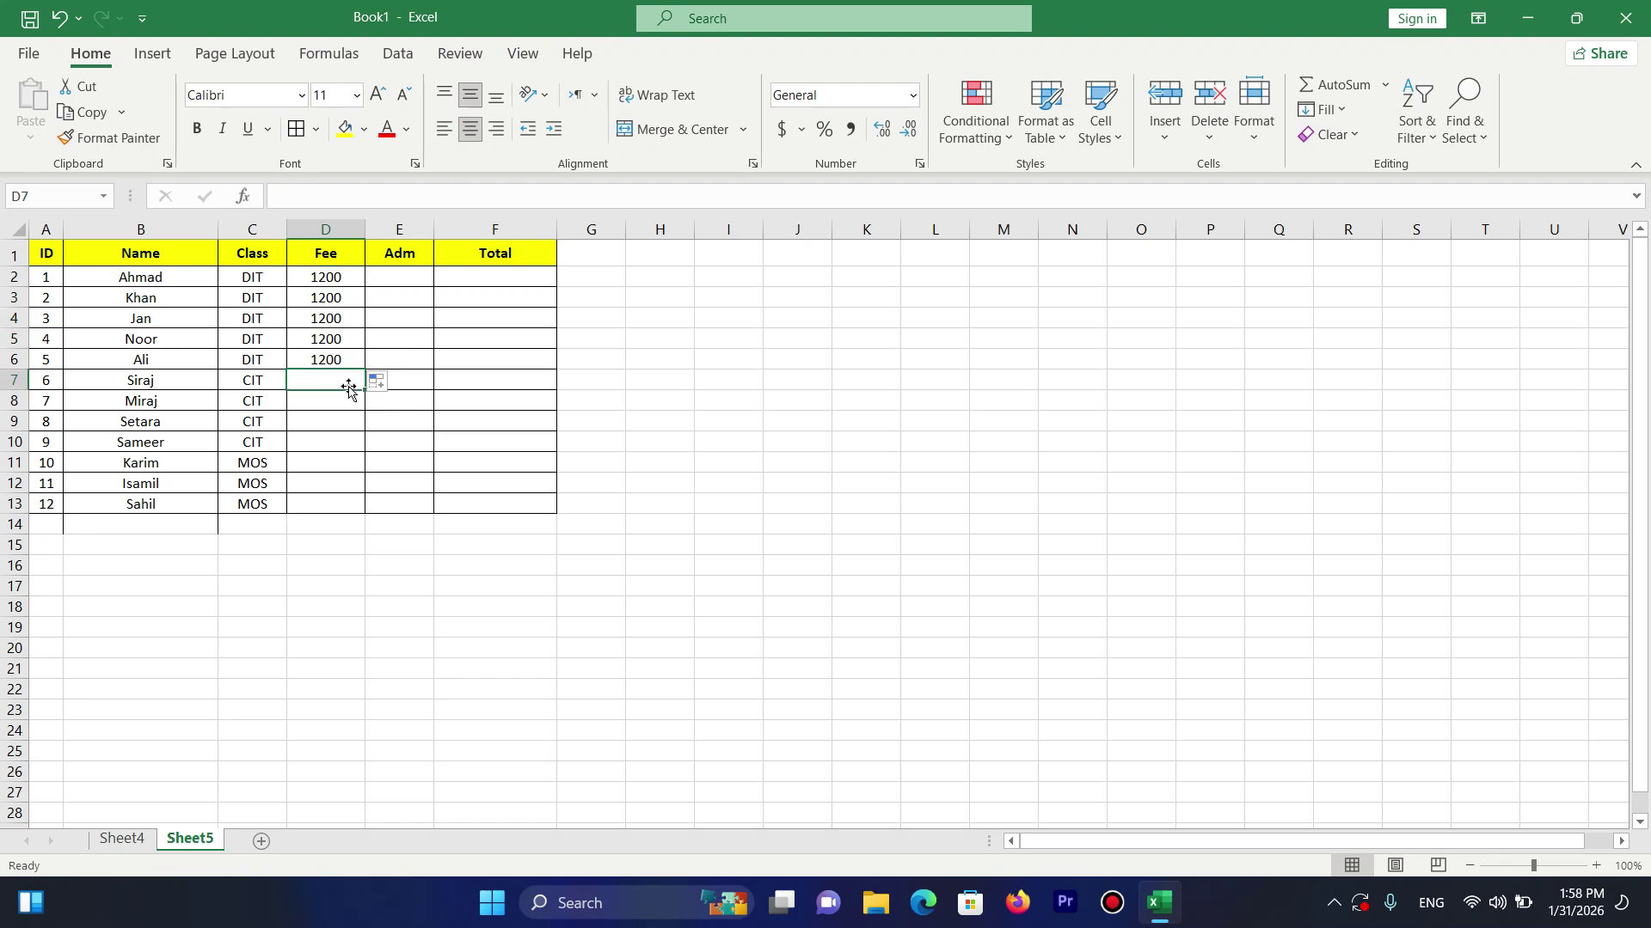
{"action": "type", "text": "800"}
{"action": "key", "text": "Return"}
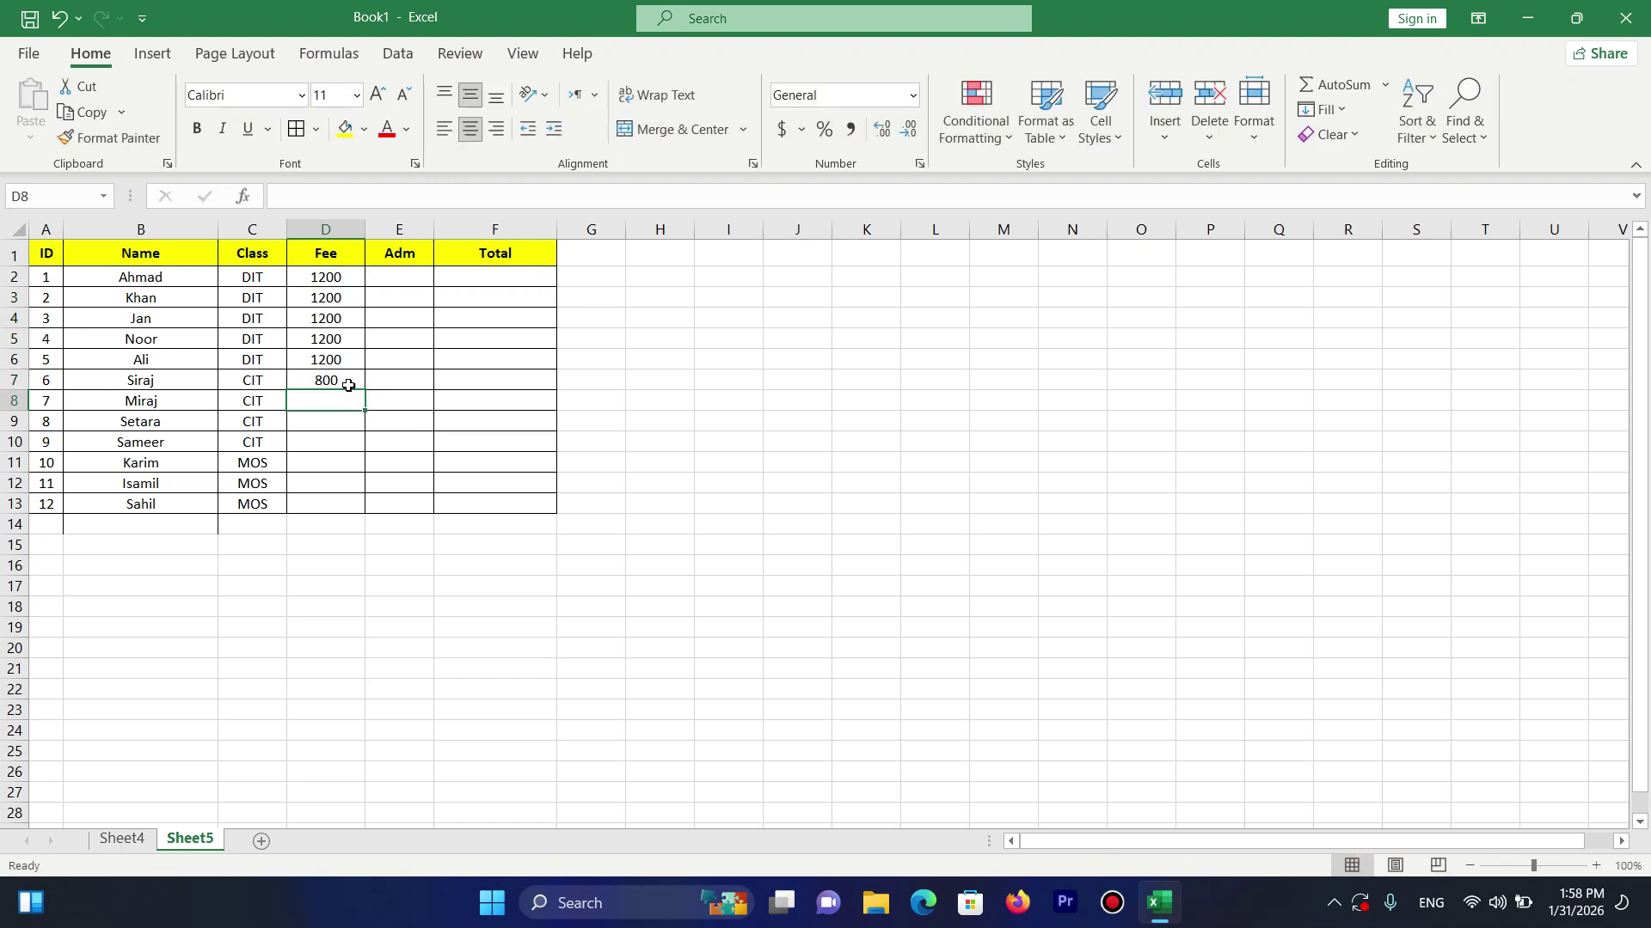
{"action": "left_click", "coordinate": [347, 379]}
{"action": "left_click_drag", "start_coordinate": [368, 391], "coordinate": [337, 453]}
{"action": "left_click", "coordinate": [339, 472]}
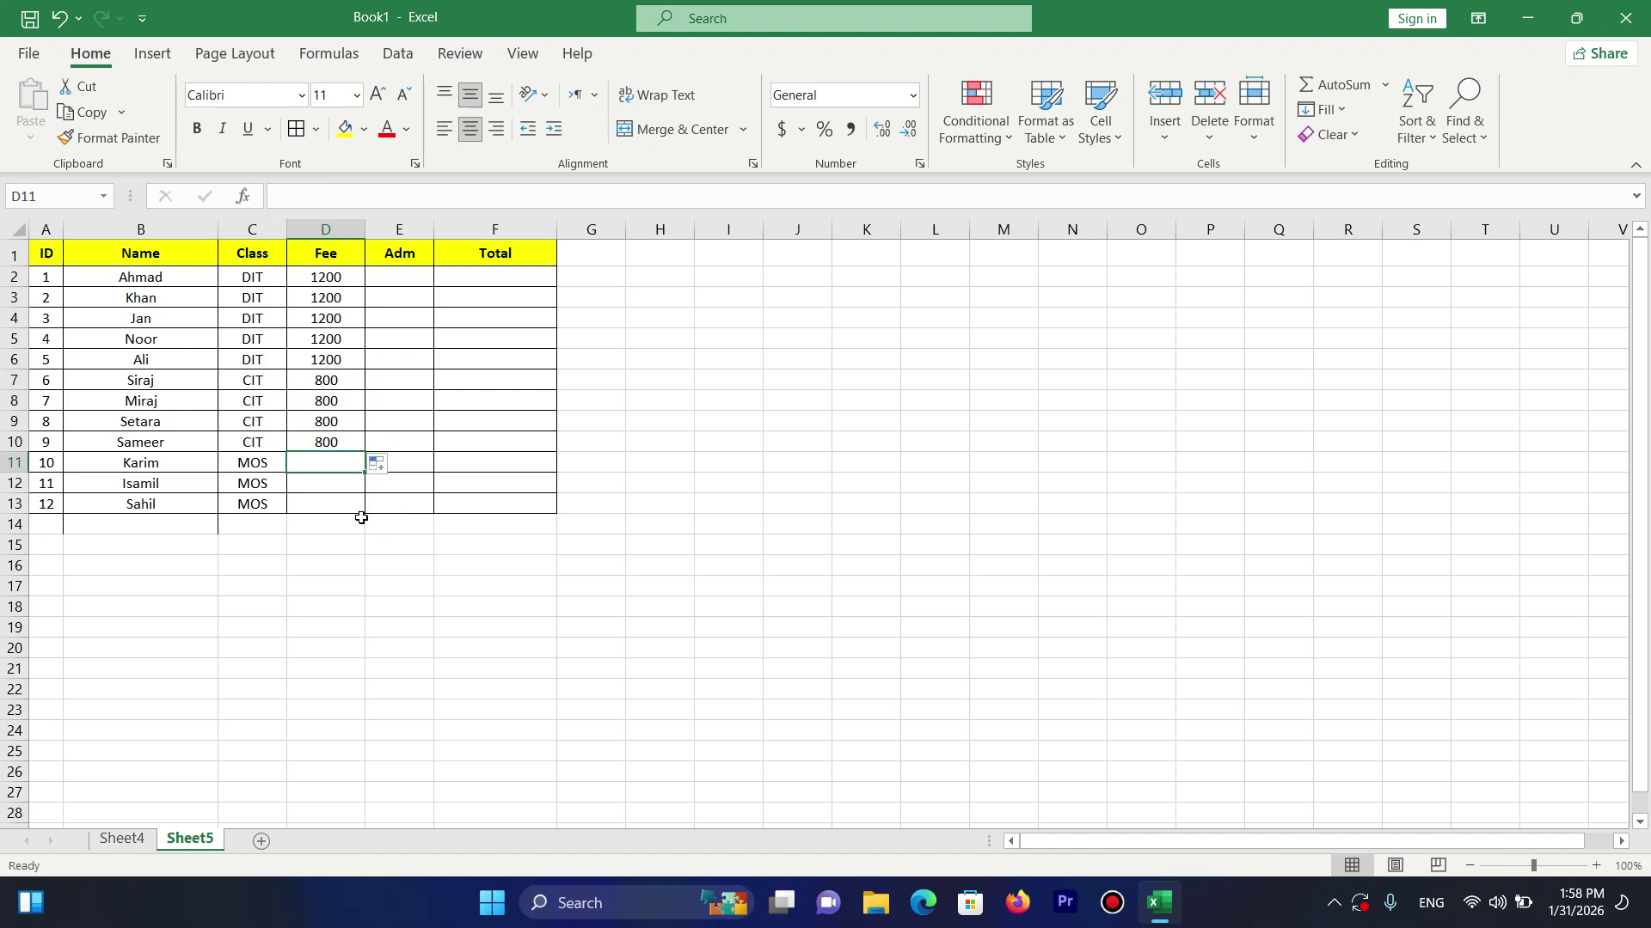
{"action": "type", "text": "1000"}
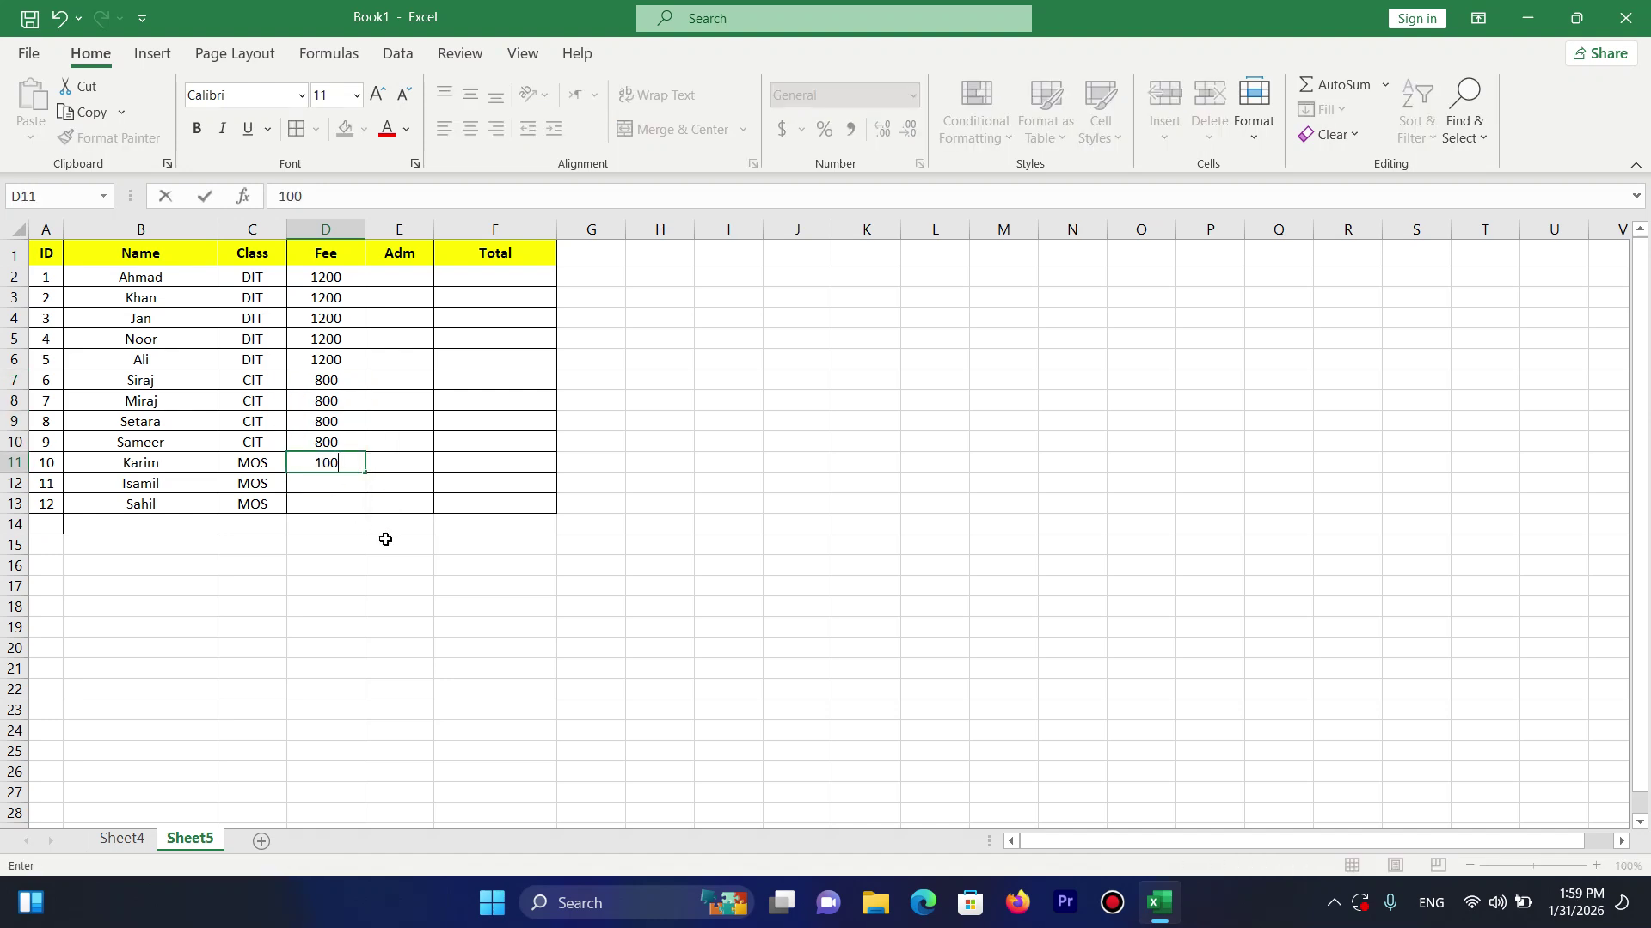
{"action": "key", "text": "Return"}
{"action": "left_click", "coordinate": [349, 465]}
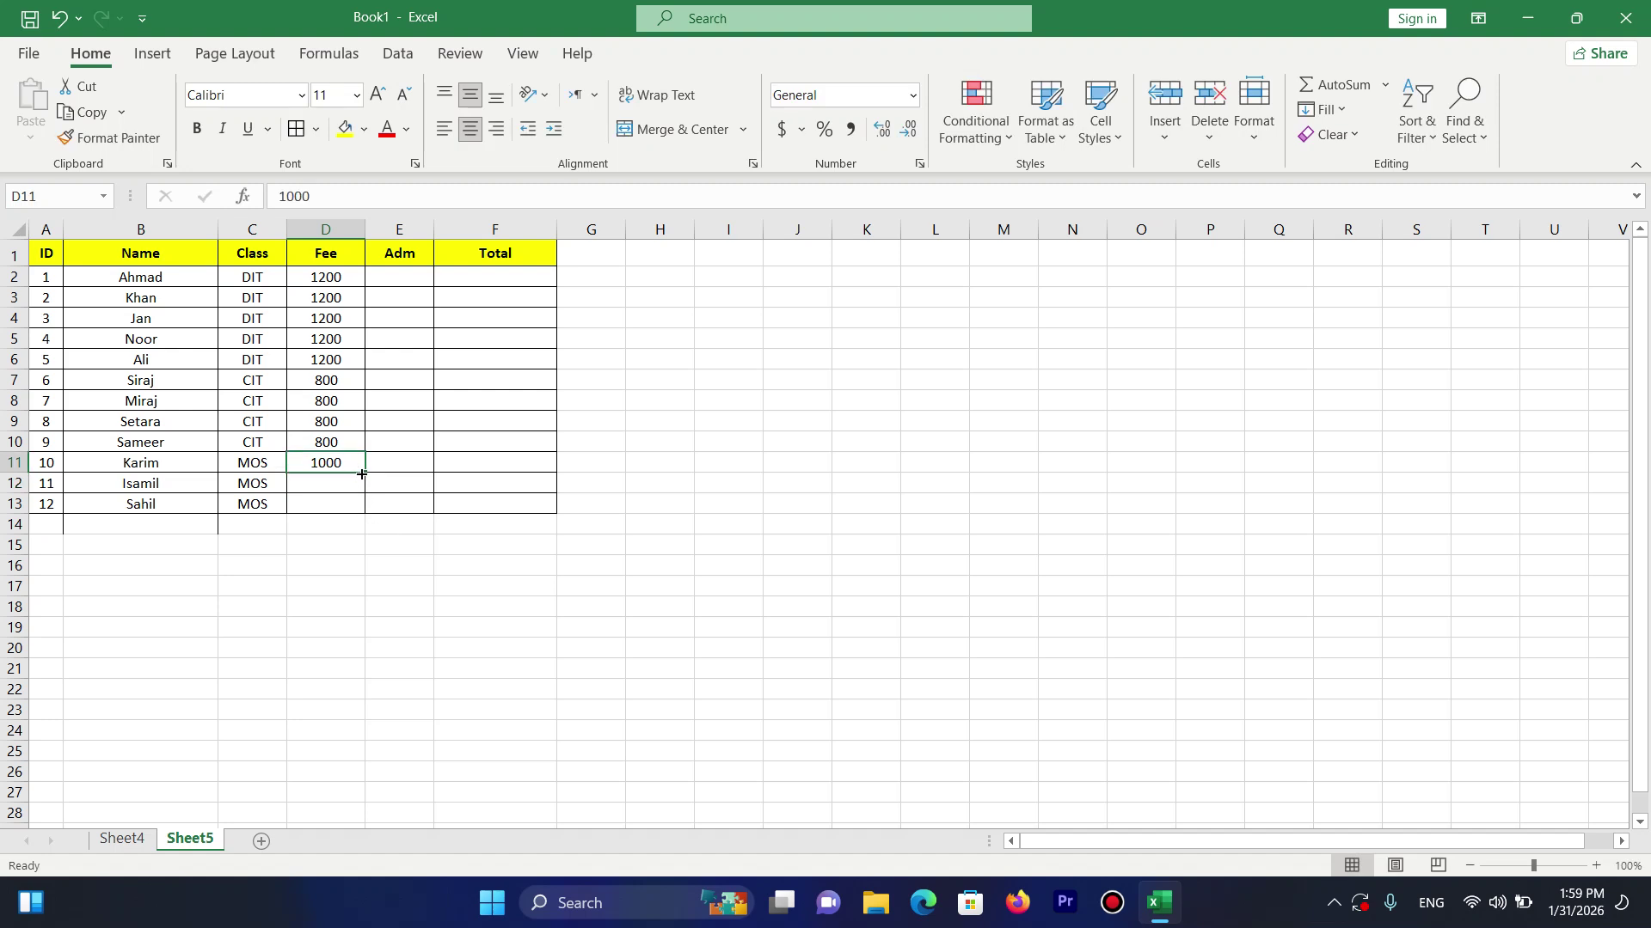
{"action": "left_click_drag", "start_coordinate": [365, 472], "coordinate": [361, 512]}
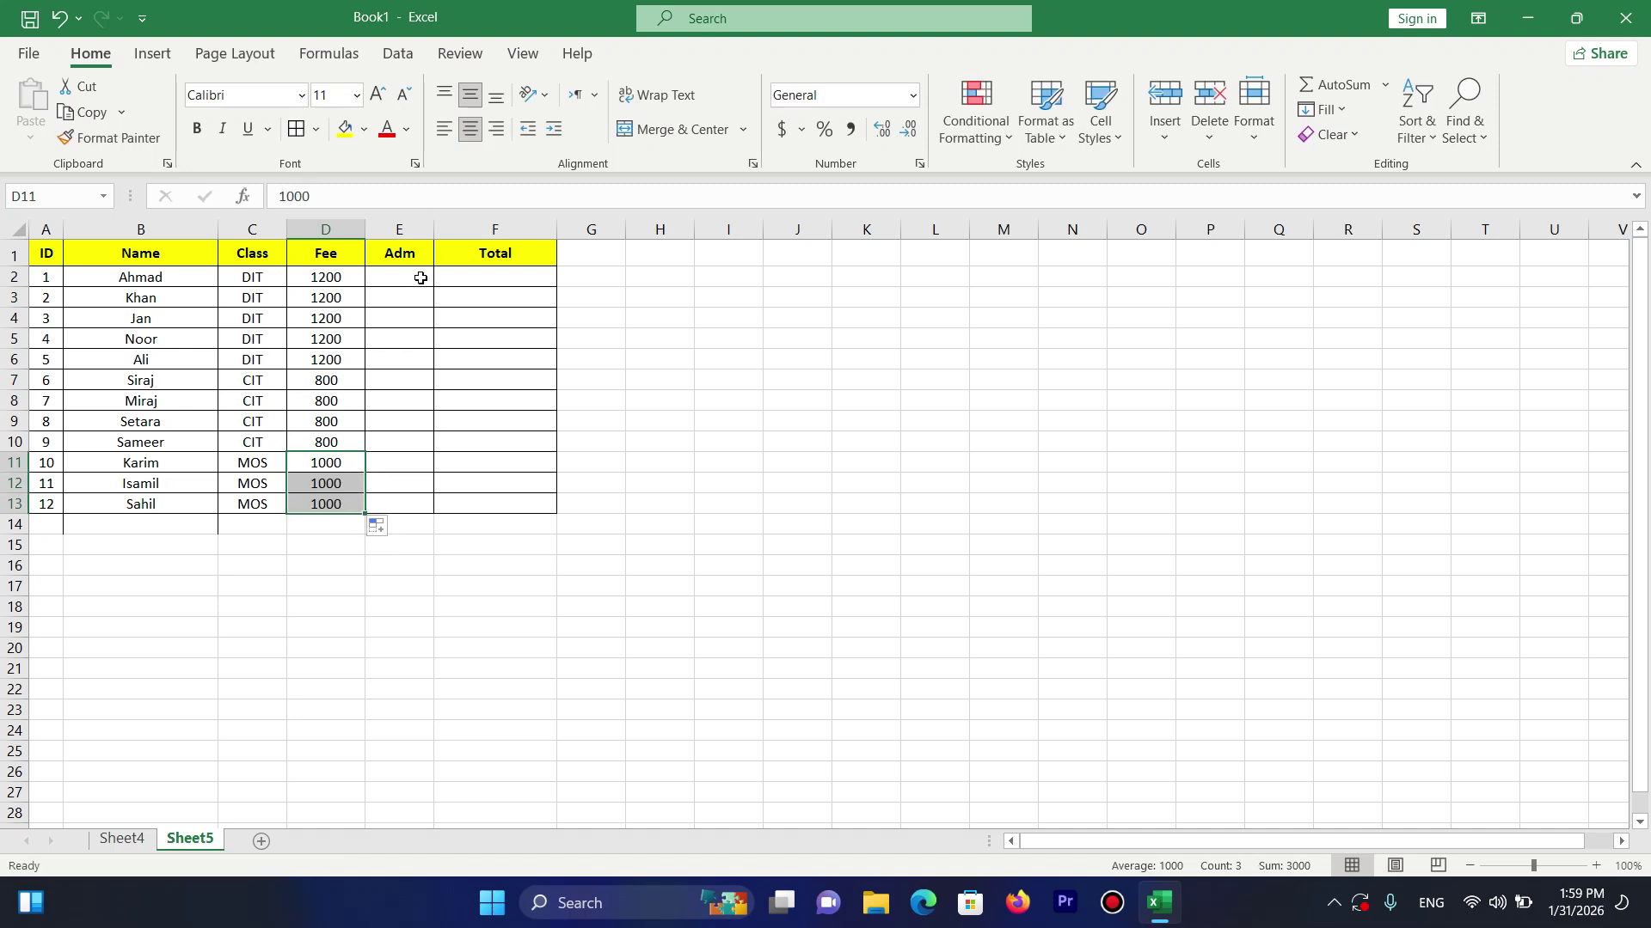
Enter 500 in E2 and fill it down the whole Adm column.
{"action": "left_click", "coordinate": [421, 279]}
{"action": "type", "text": "500"}
{"action": "key", "text": "Return"}
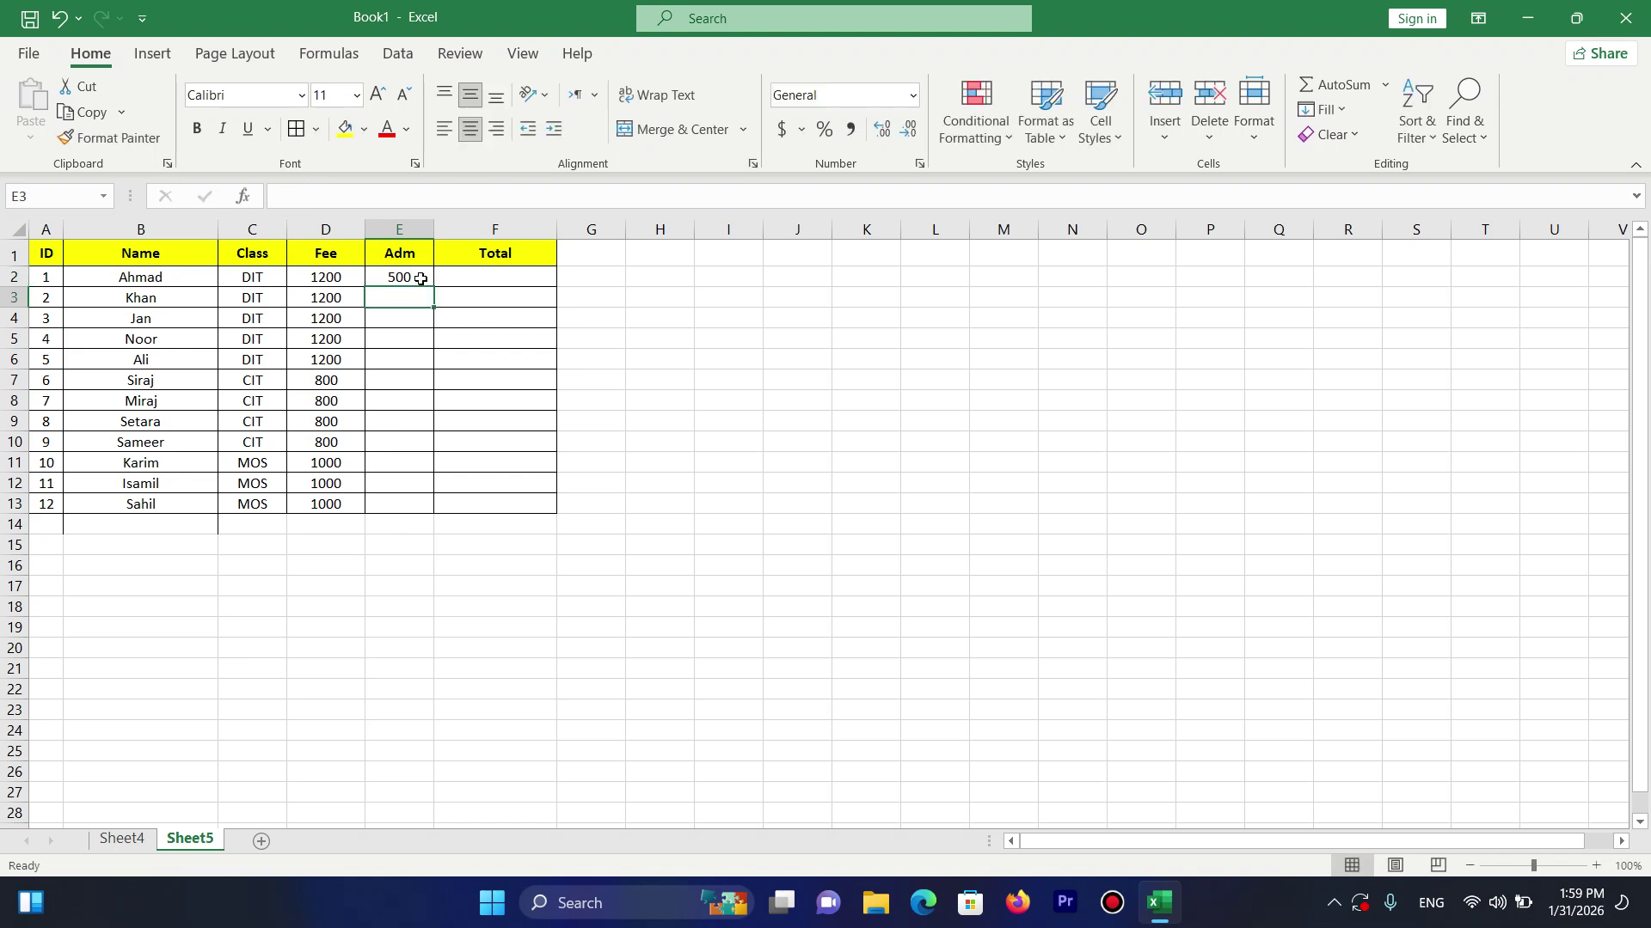
{"action": "left_click", "coordinate": [421, 277]}
{"action": "left_click_drag", "start_coordinate": [434, 287], "coordinate": [438, 514]}
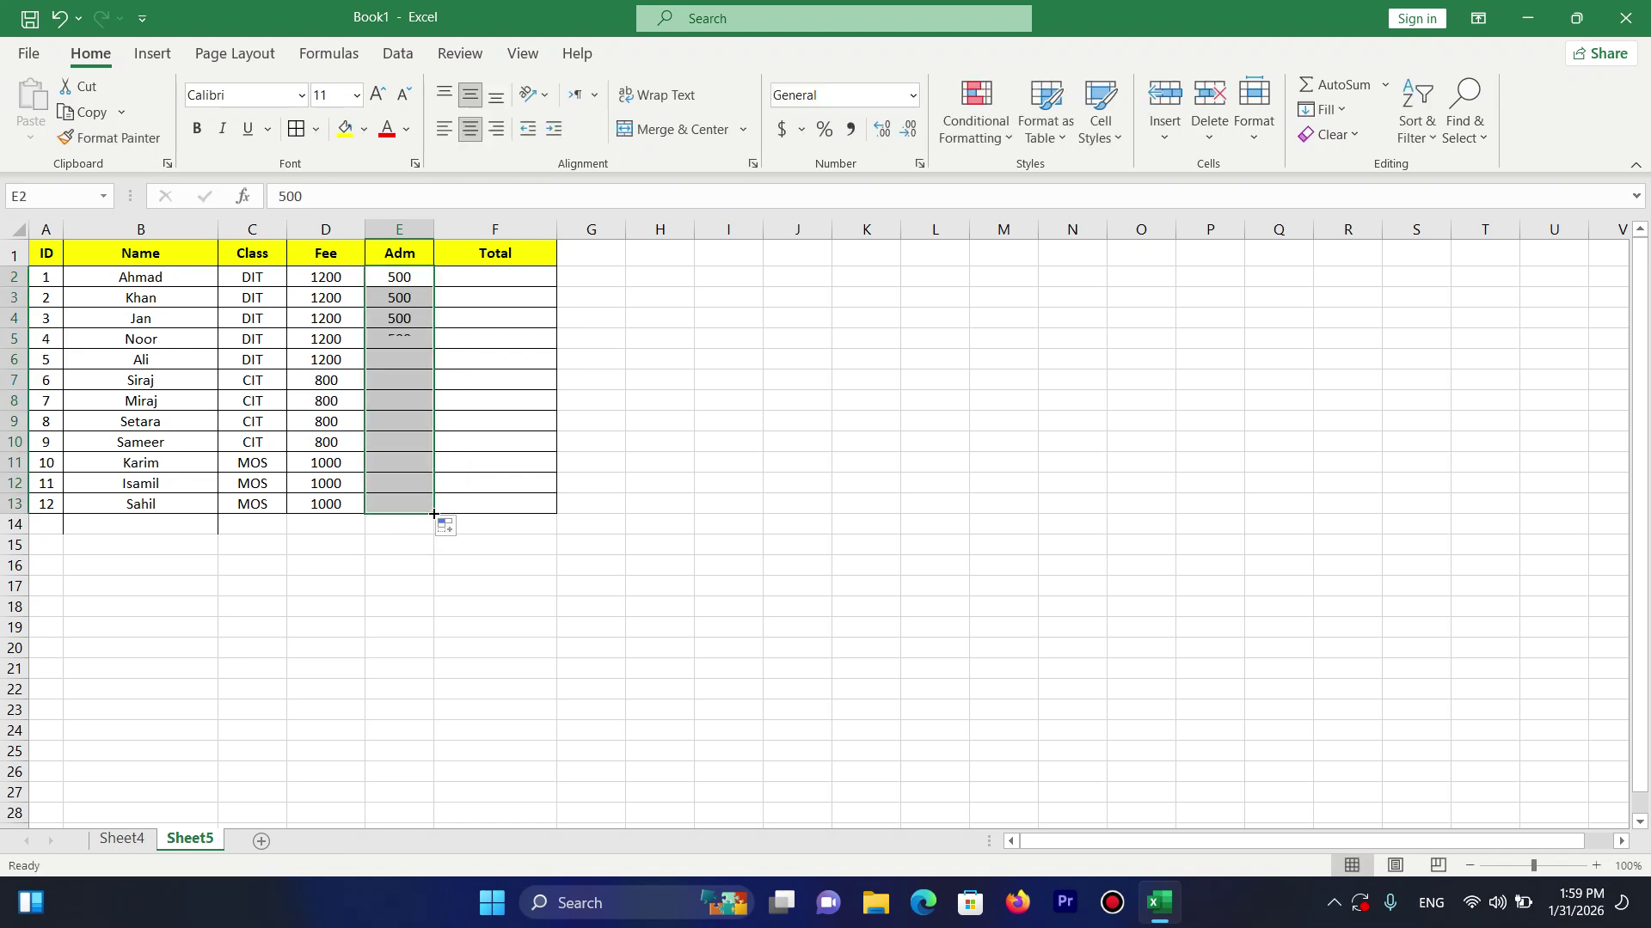
{"action": "left_click", "coordinate": [490, 276]}
Enter =D2+E2 in Total cell F2 and fill it down to F13.
{"action": "type", "text": "="}
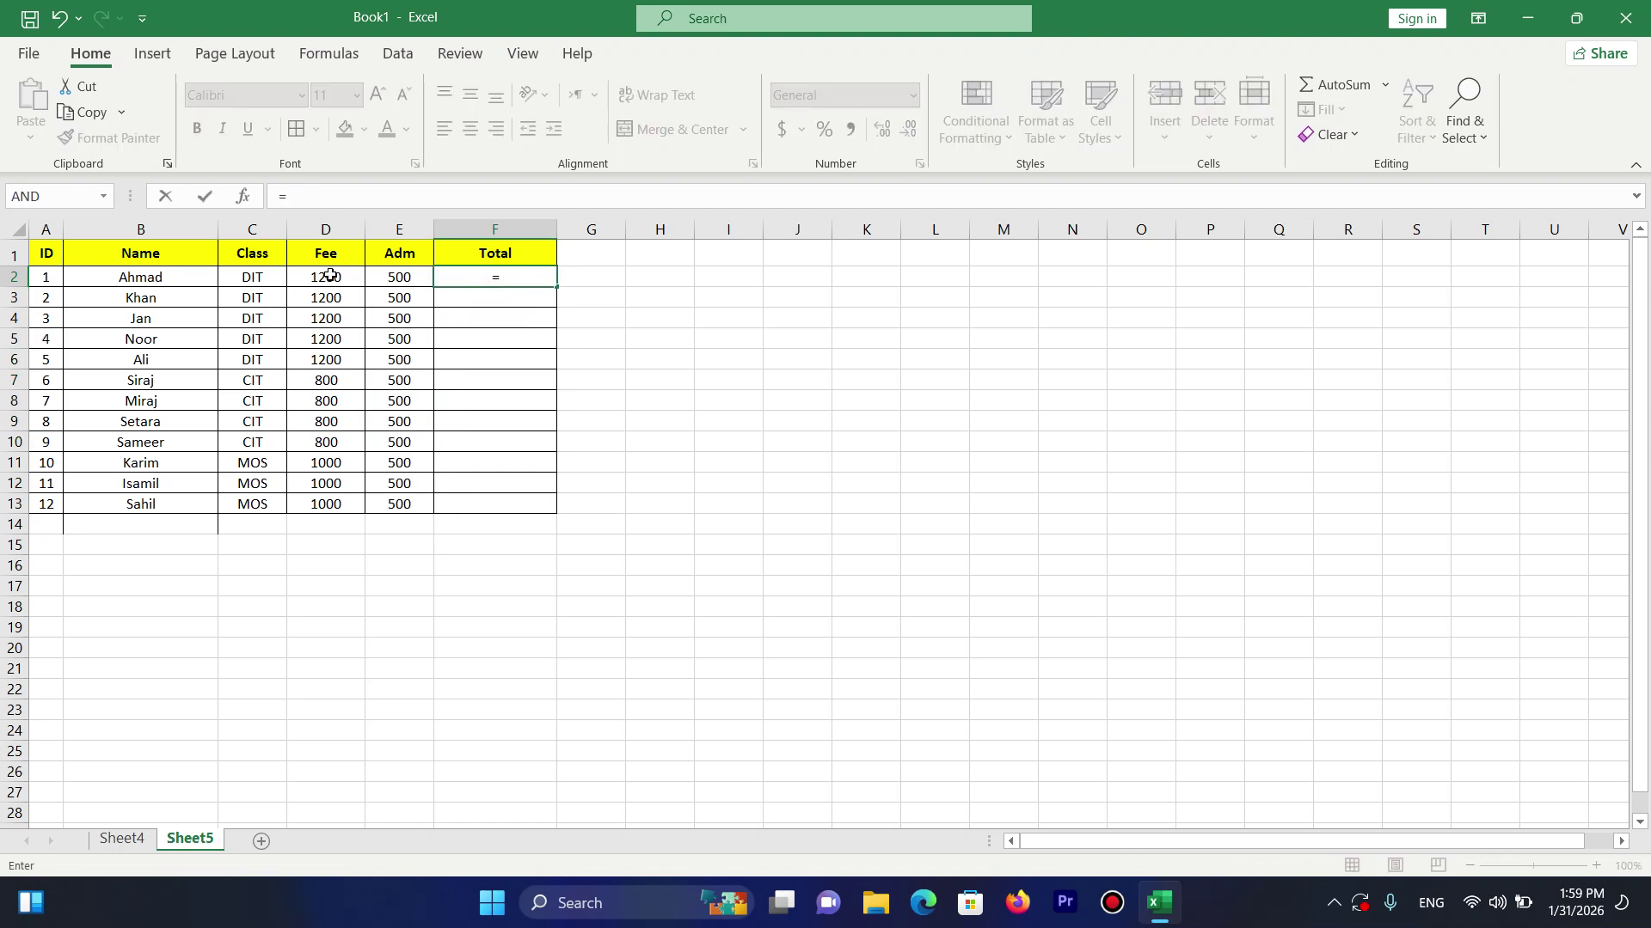
{"action": "left_click", "coordinate": [327, 275]}
{"action": "type", "text": "+"}
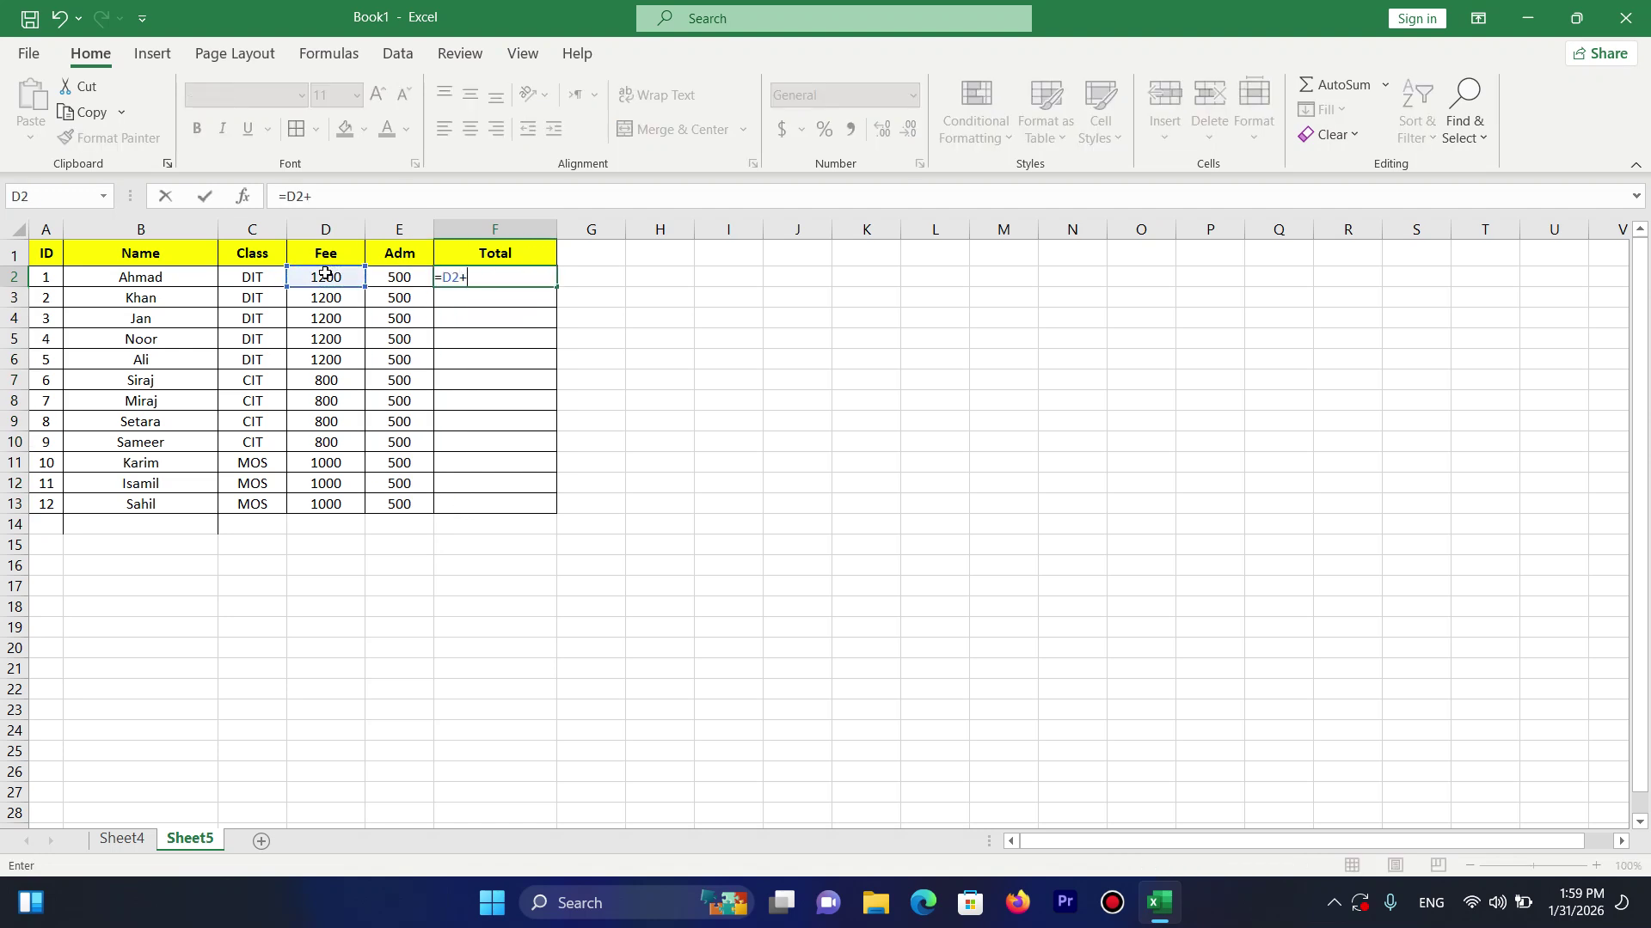
{"action": "left_click", "coordinate": [383, 282]}
{"action": "key", "text": "Return"}
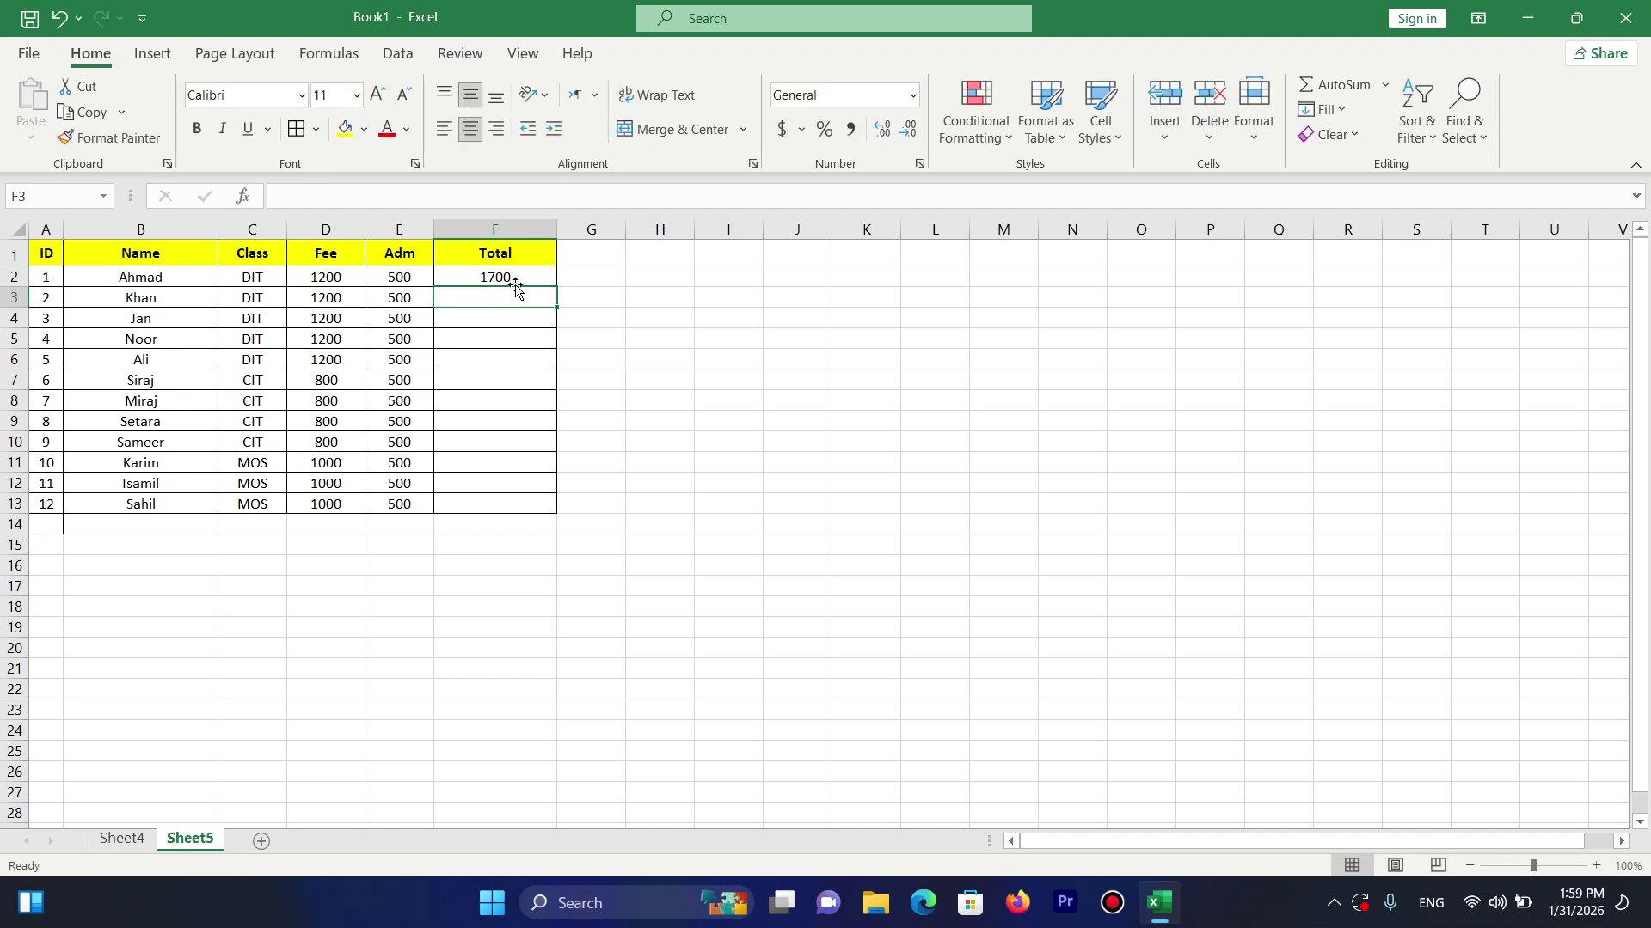
{"action": "left_click", "coordinate": [527, 276]}
{"action": "left_click_drag", "start_coordinate": [561, 286], "coordinate": [559, 516]}
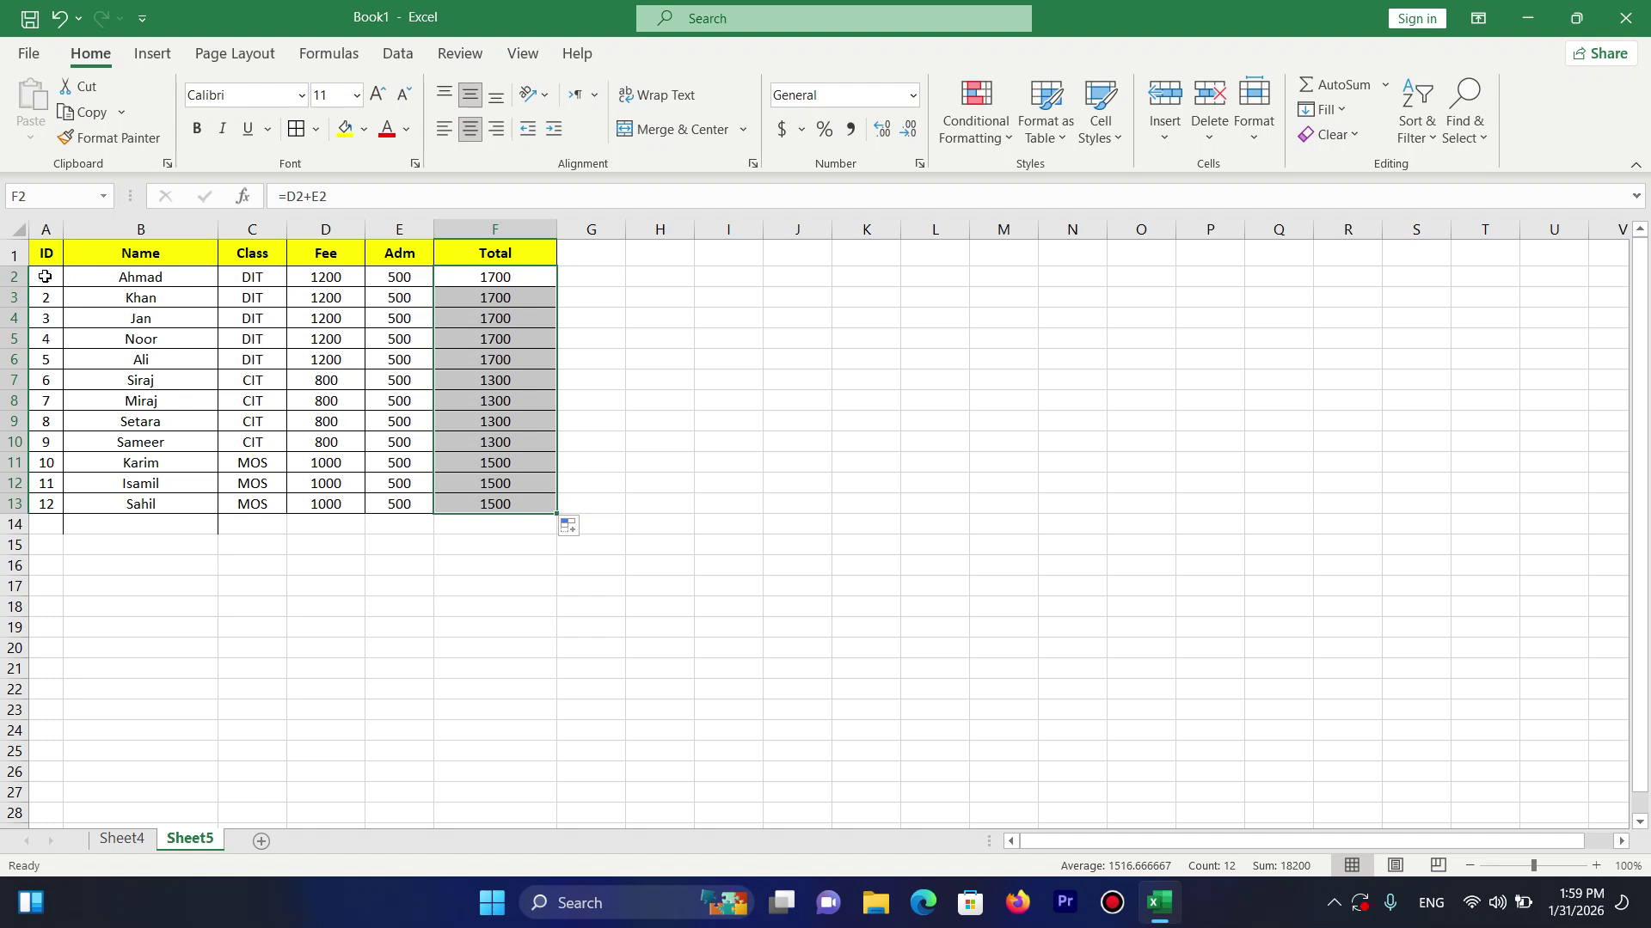
{"action": "left_click_drag", "start_coordinate": [44, 276], "coordinate": [540, 276]}
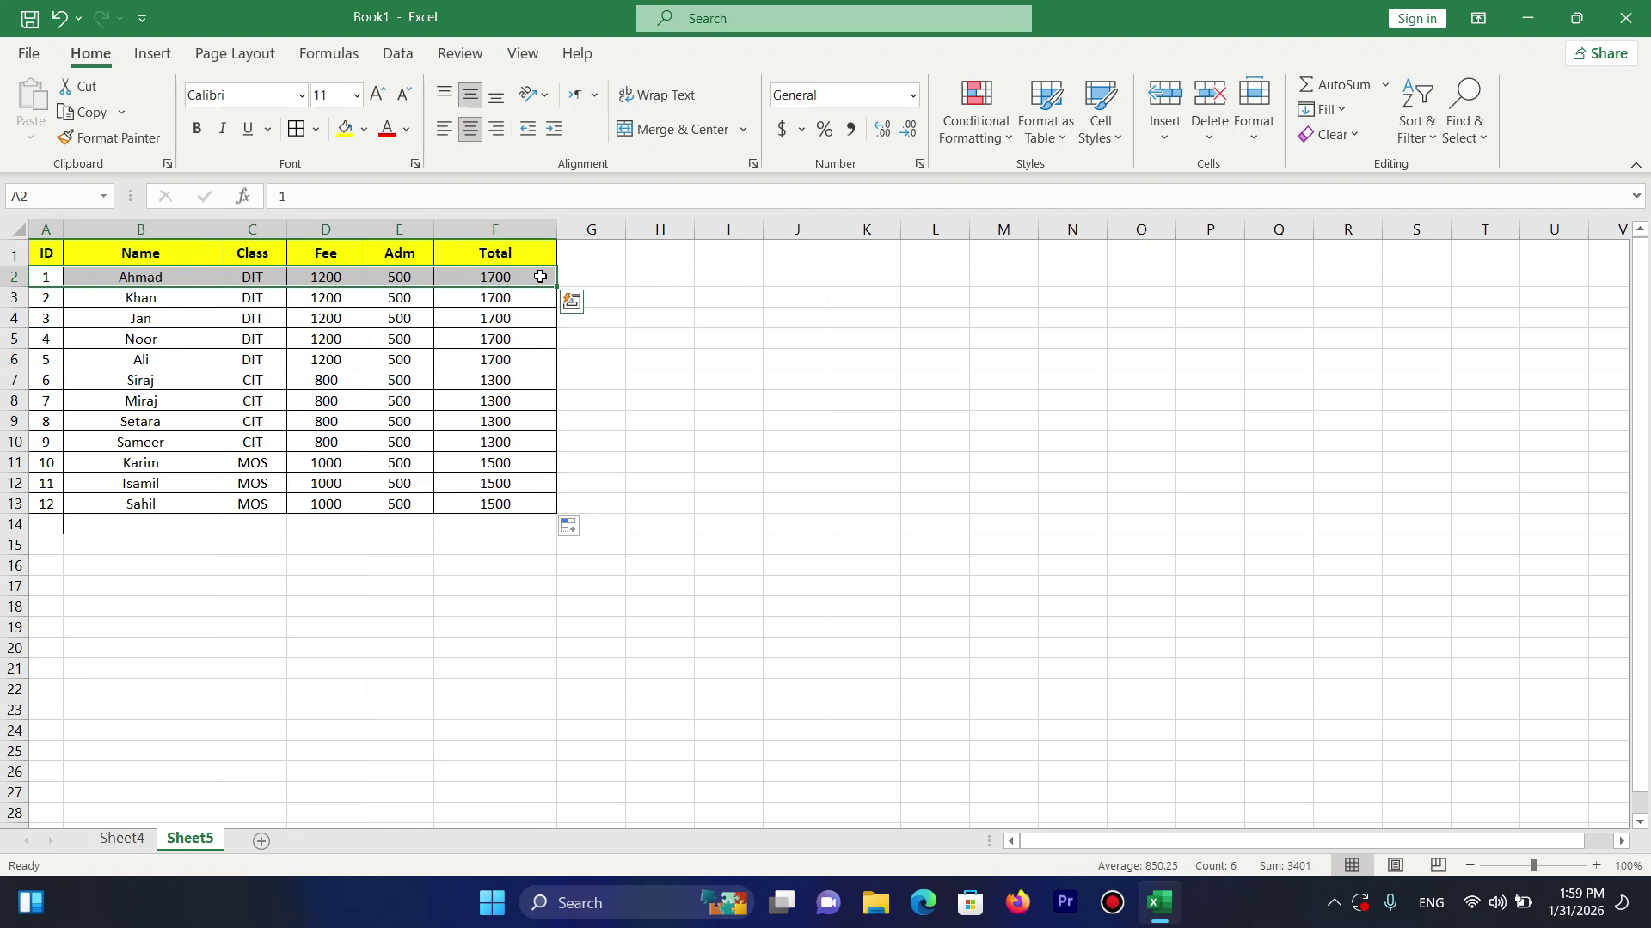
Hide row 2 and rows 5–6, undoing an accidental row-height change.
{"action": "left_click", "coordinate": [1256, 136]}
{"action": "mouse_move", "coordinate": [1348, 399]}
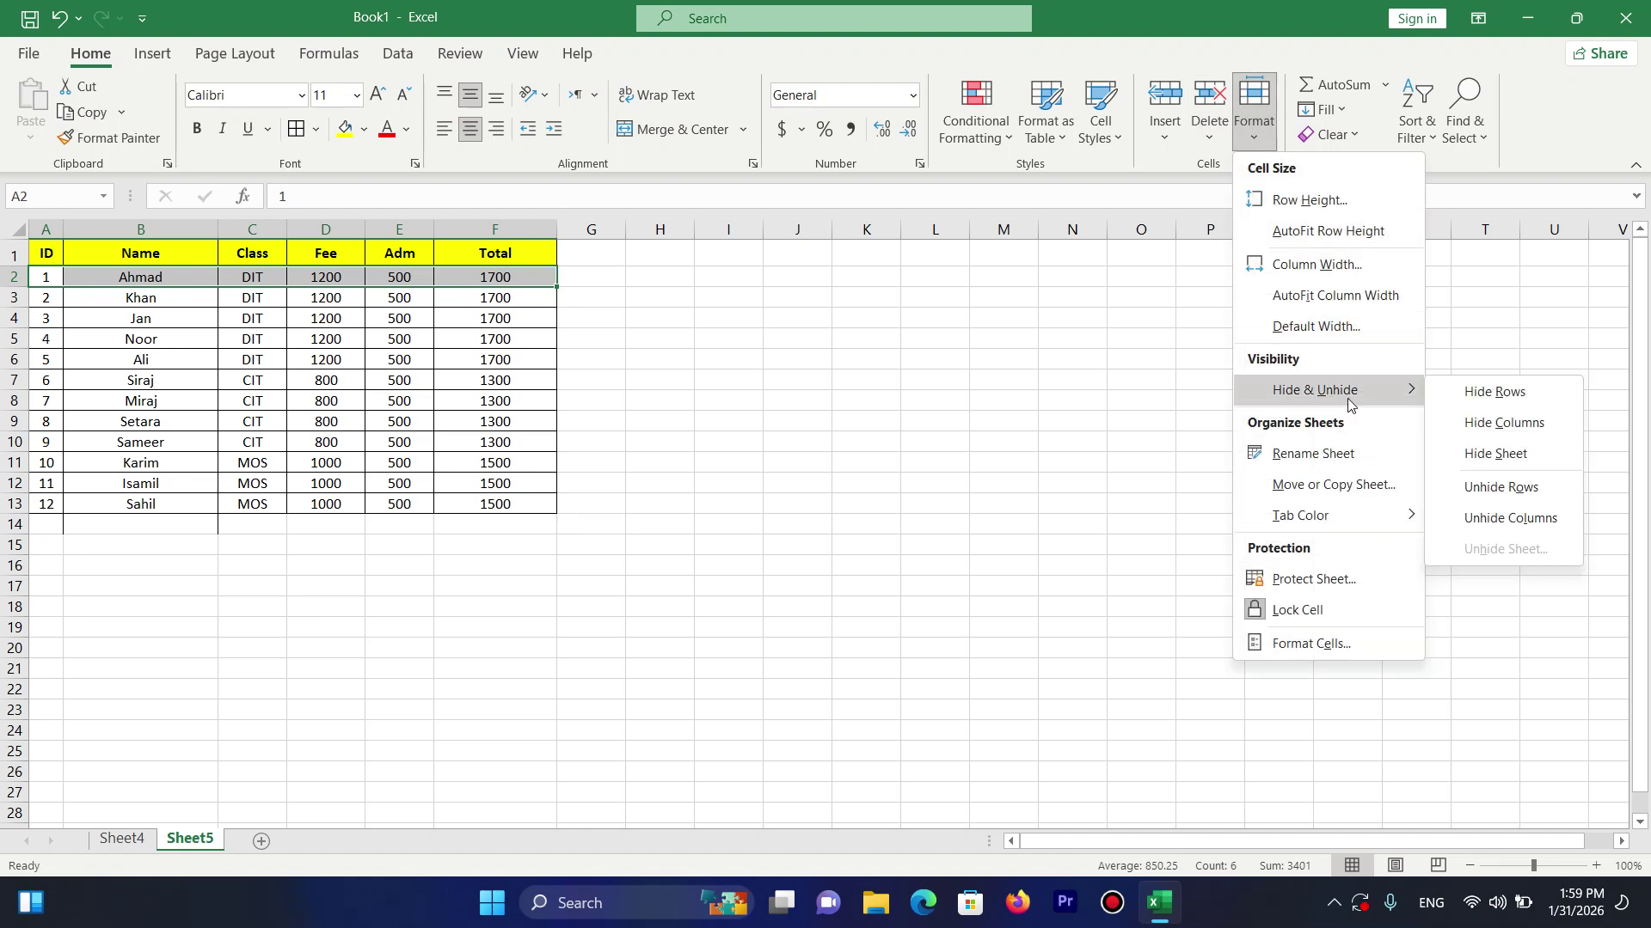
{"action": "left_click", "coordinate": [1494, 391]}
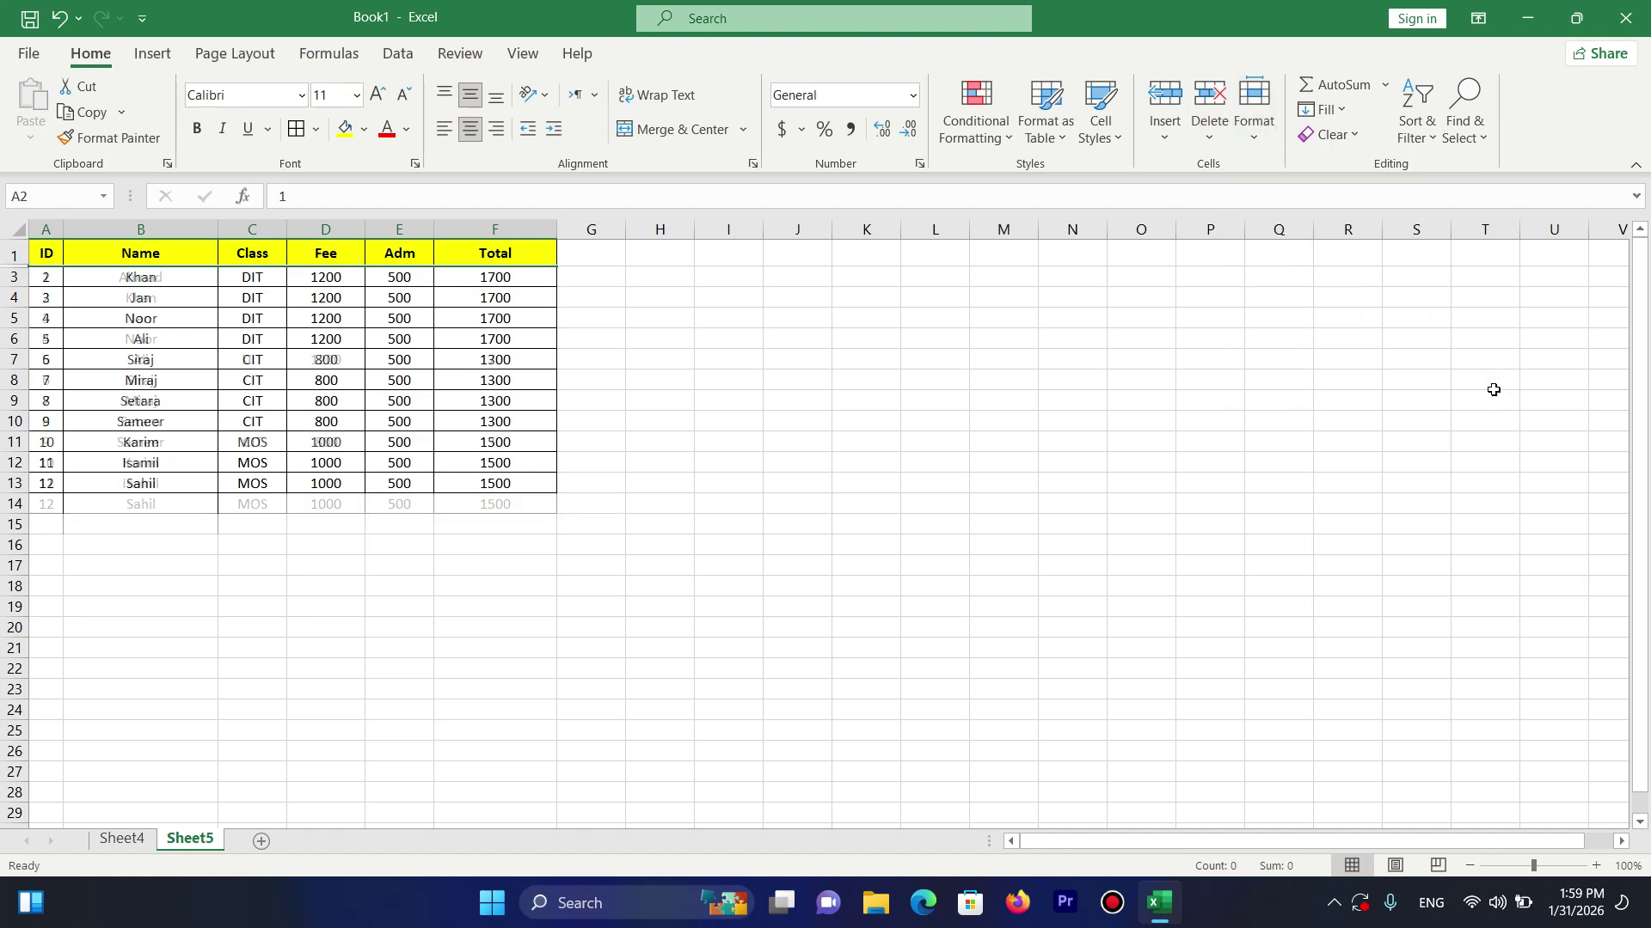
{"action": "left_click_drag", "start_coordinate": [51, 332], "coordinate": [477, 323]}
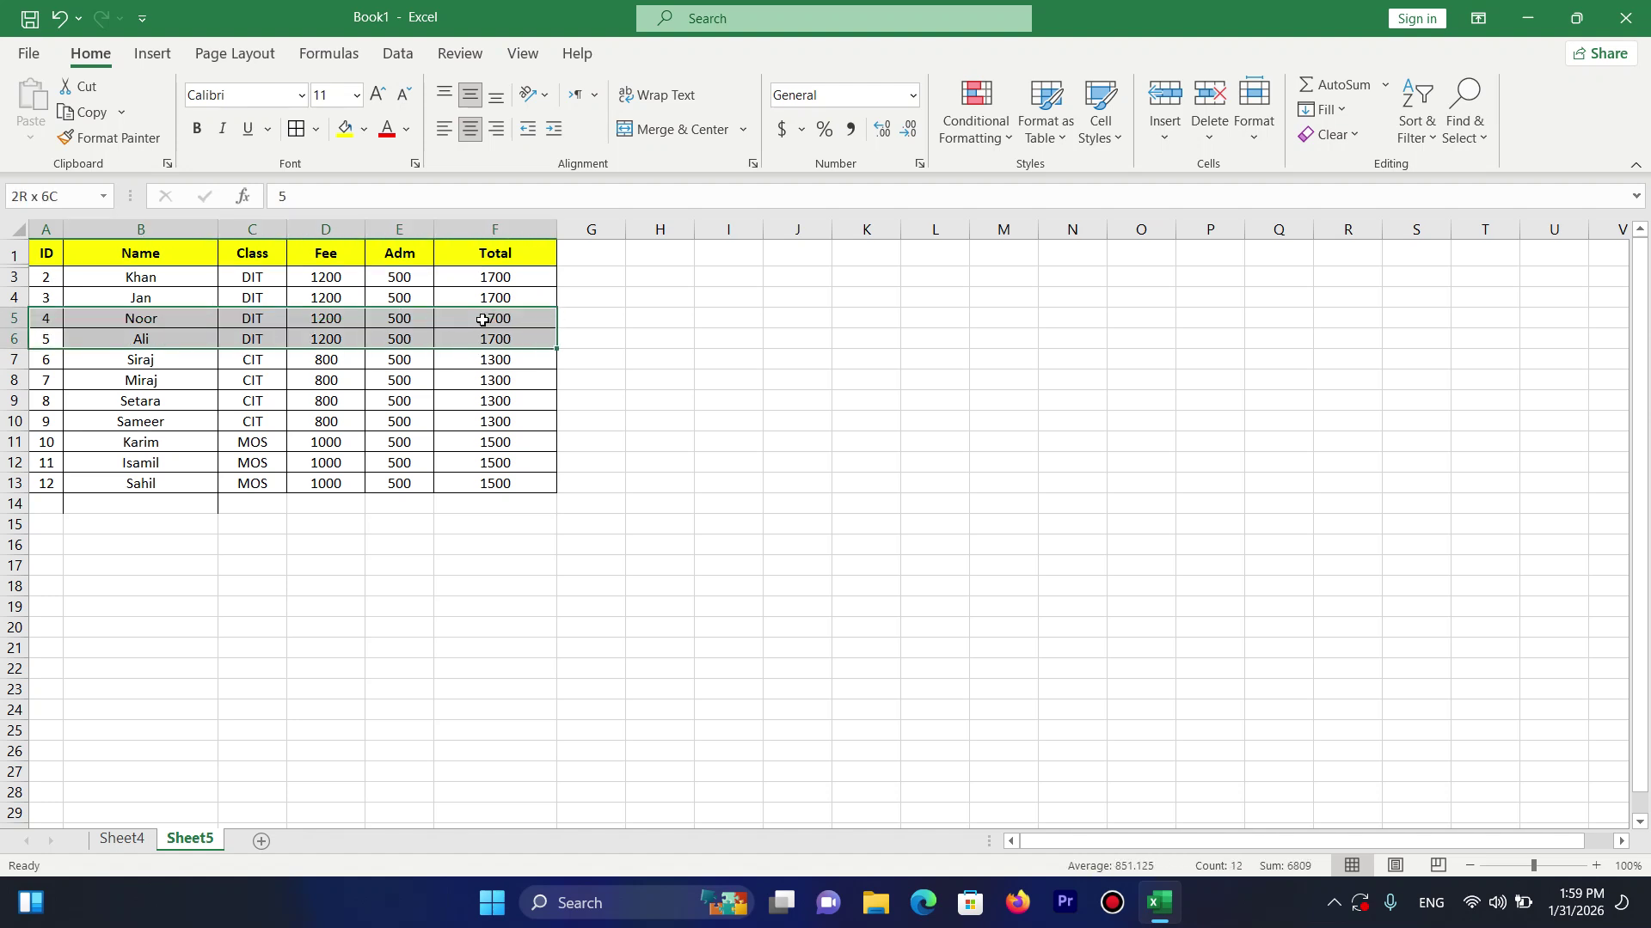
{"action": "left_click", "coordinate": [1271, 146]}
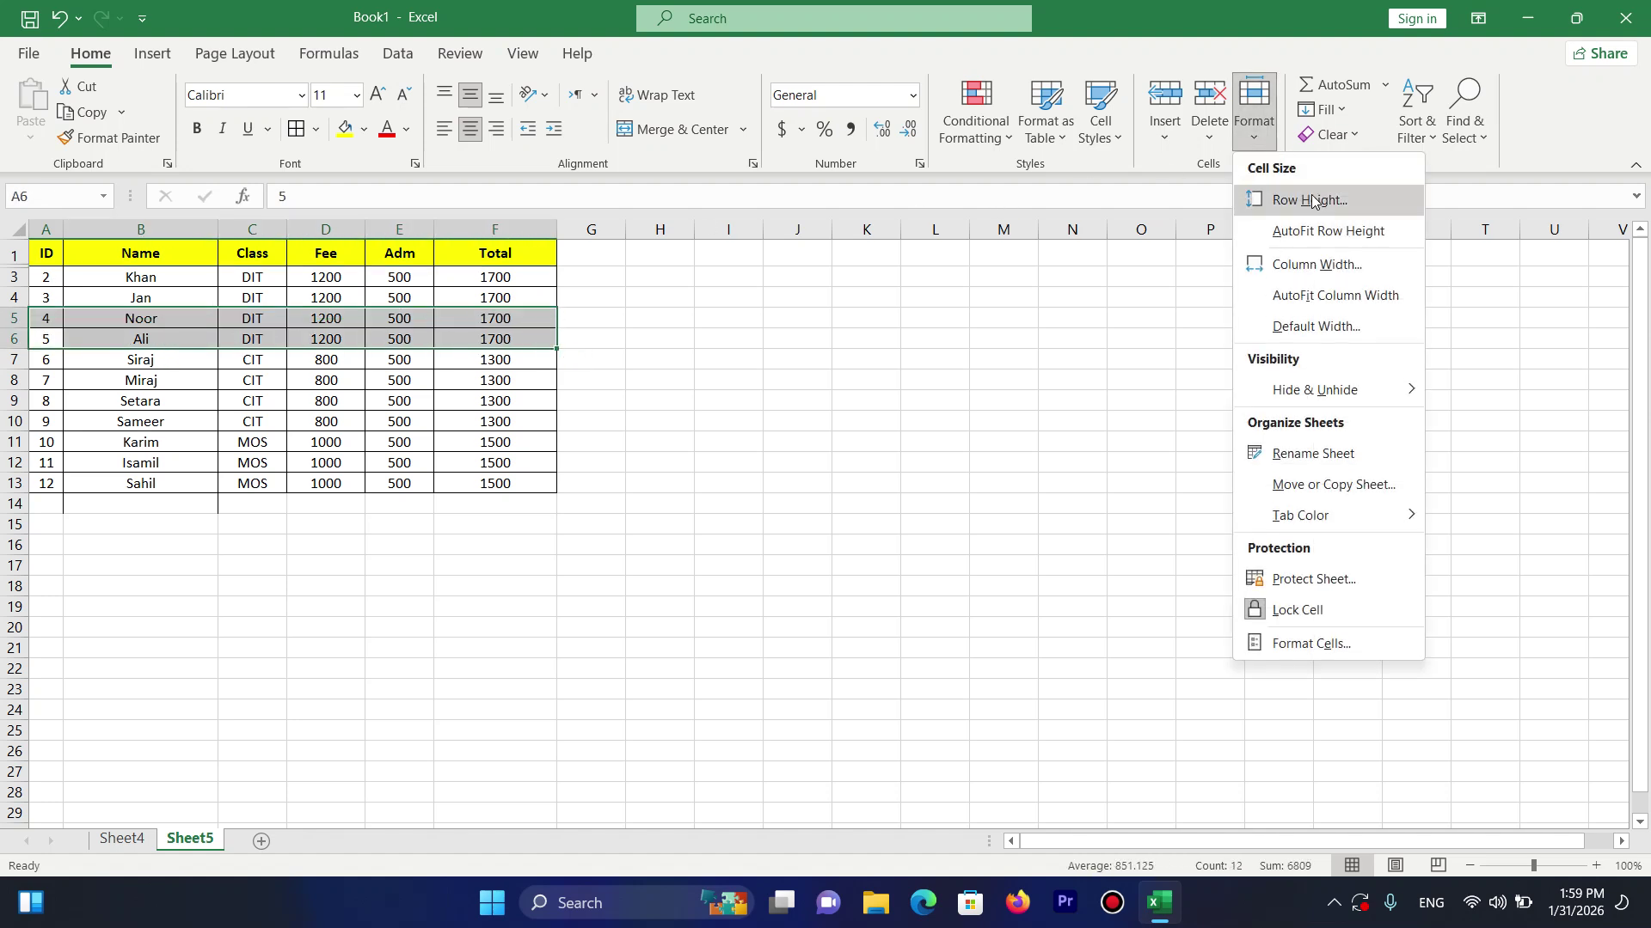
{"action": "mouse_move", "coordinate": [1392, 392]}
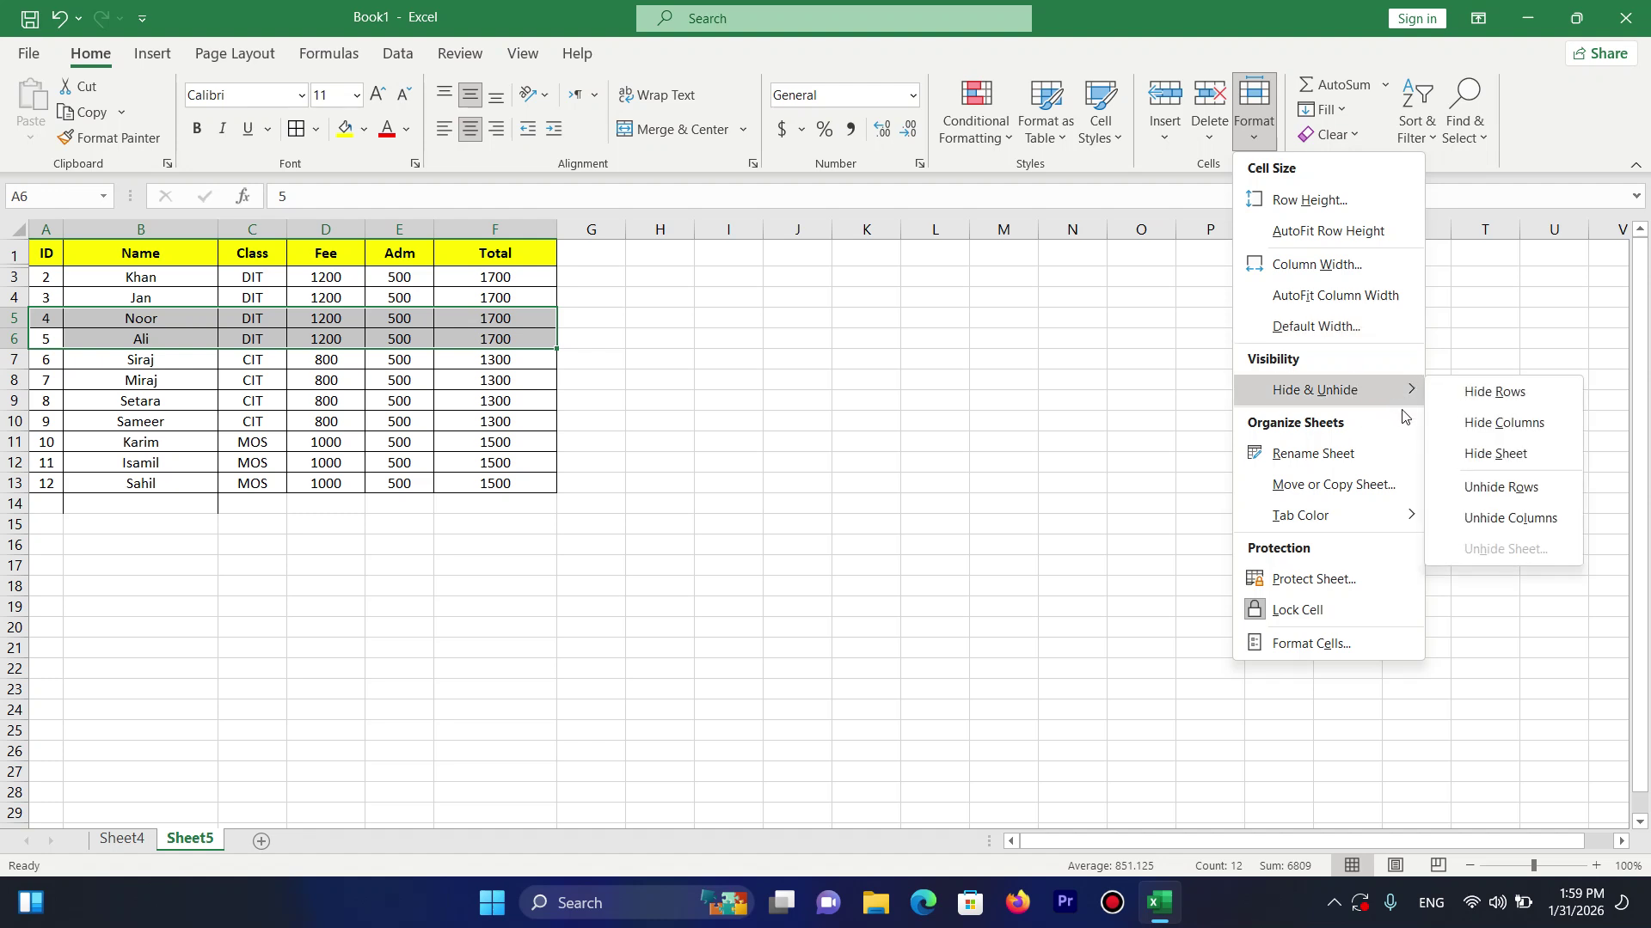
{"action": "left_click", "coordinate": [1472, 394]}
{"action": "left_click_drag", "start_coordinate": [16, 308], "coordinate": [395, 333]}
{"action": "key", "text": "ctrl+z"}
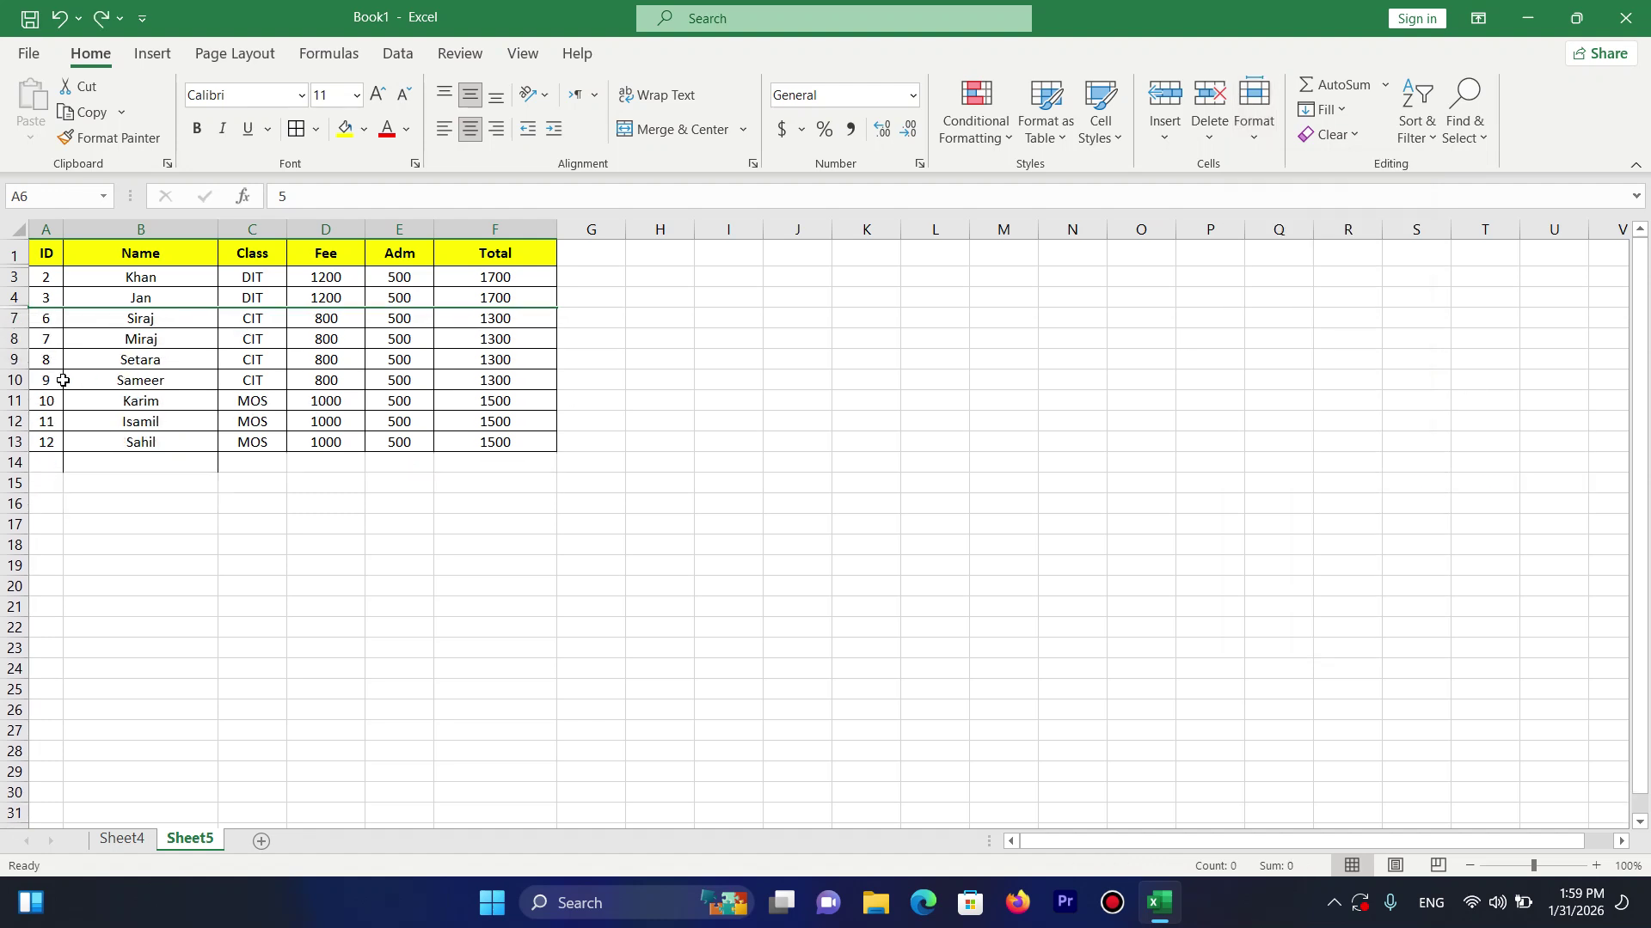
Hide table rows 10 to 12 with Format > Hide Rows.
{"action": "left_click_drag", "start_coordinate": [46, 382], "coordinate": [494, 421]}
{"action": "left_click", "coordinate": [1250, 138]}
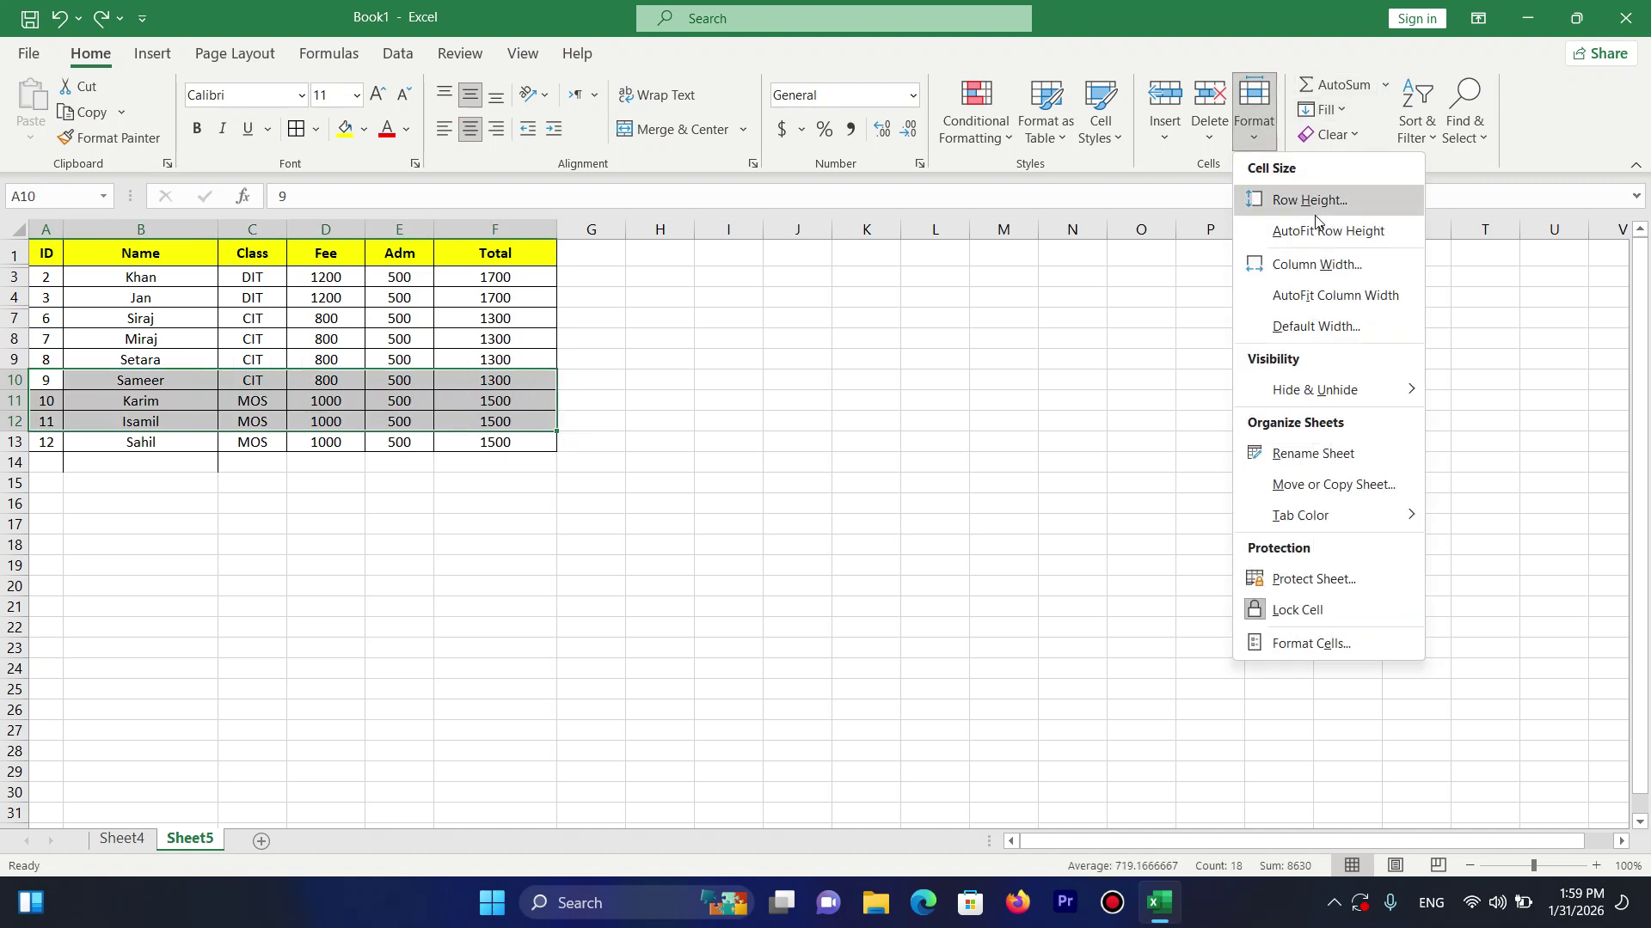
{"action": "mouse_move", "coordinate": [1369, 394]}
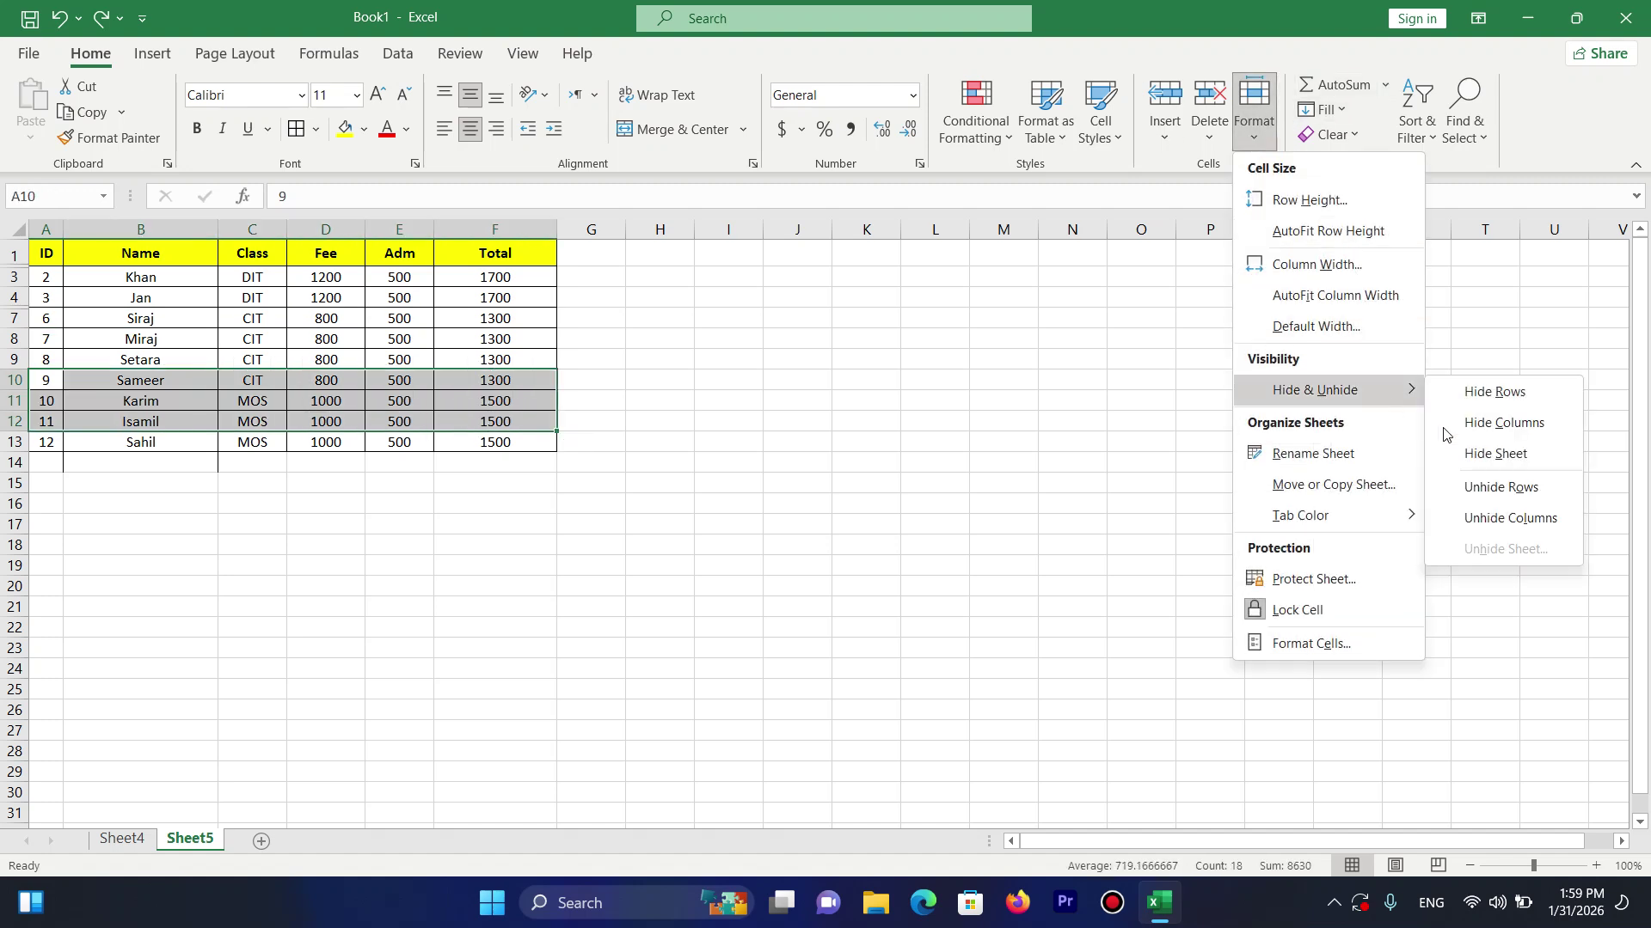
{"action": "left_click", "coordinate": [1481, 394]}
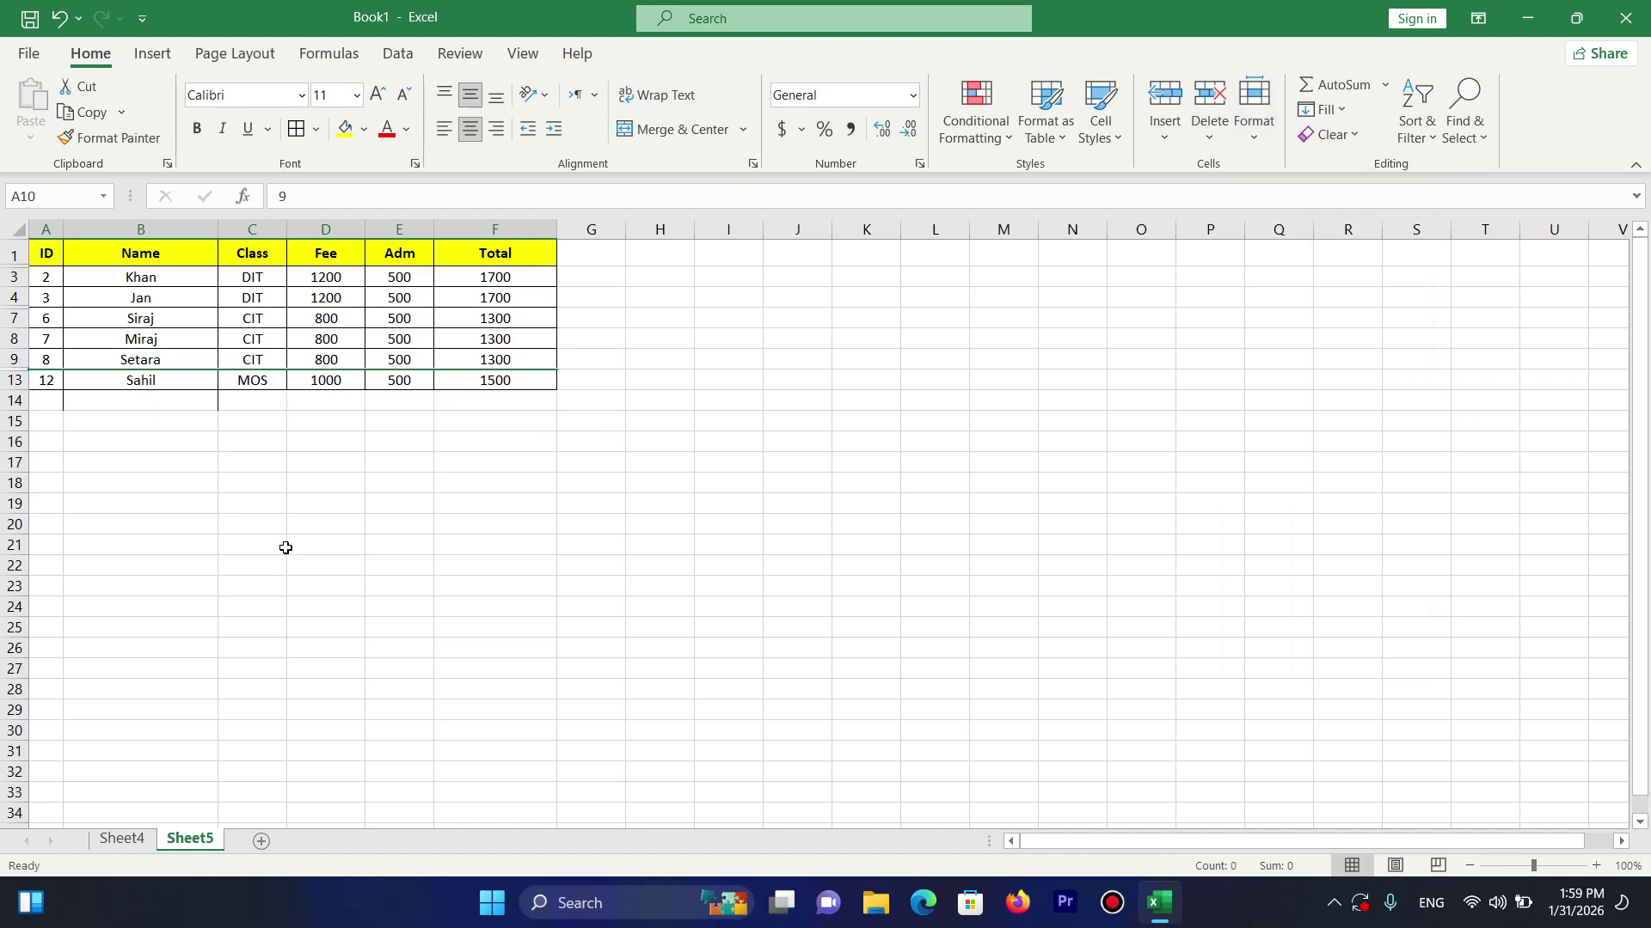
Clear all contents and formatting from the empty rows 14 and 15.
{"action": "left_click_drag", "start_coordinate": [49, 405], "coordinate": [469, 419]}
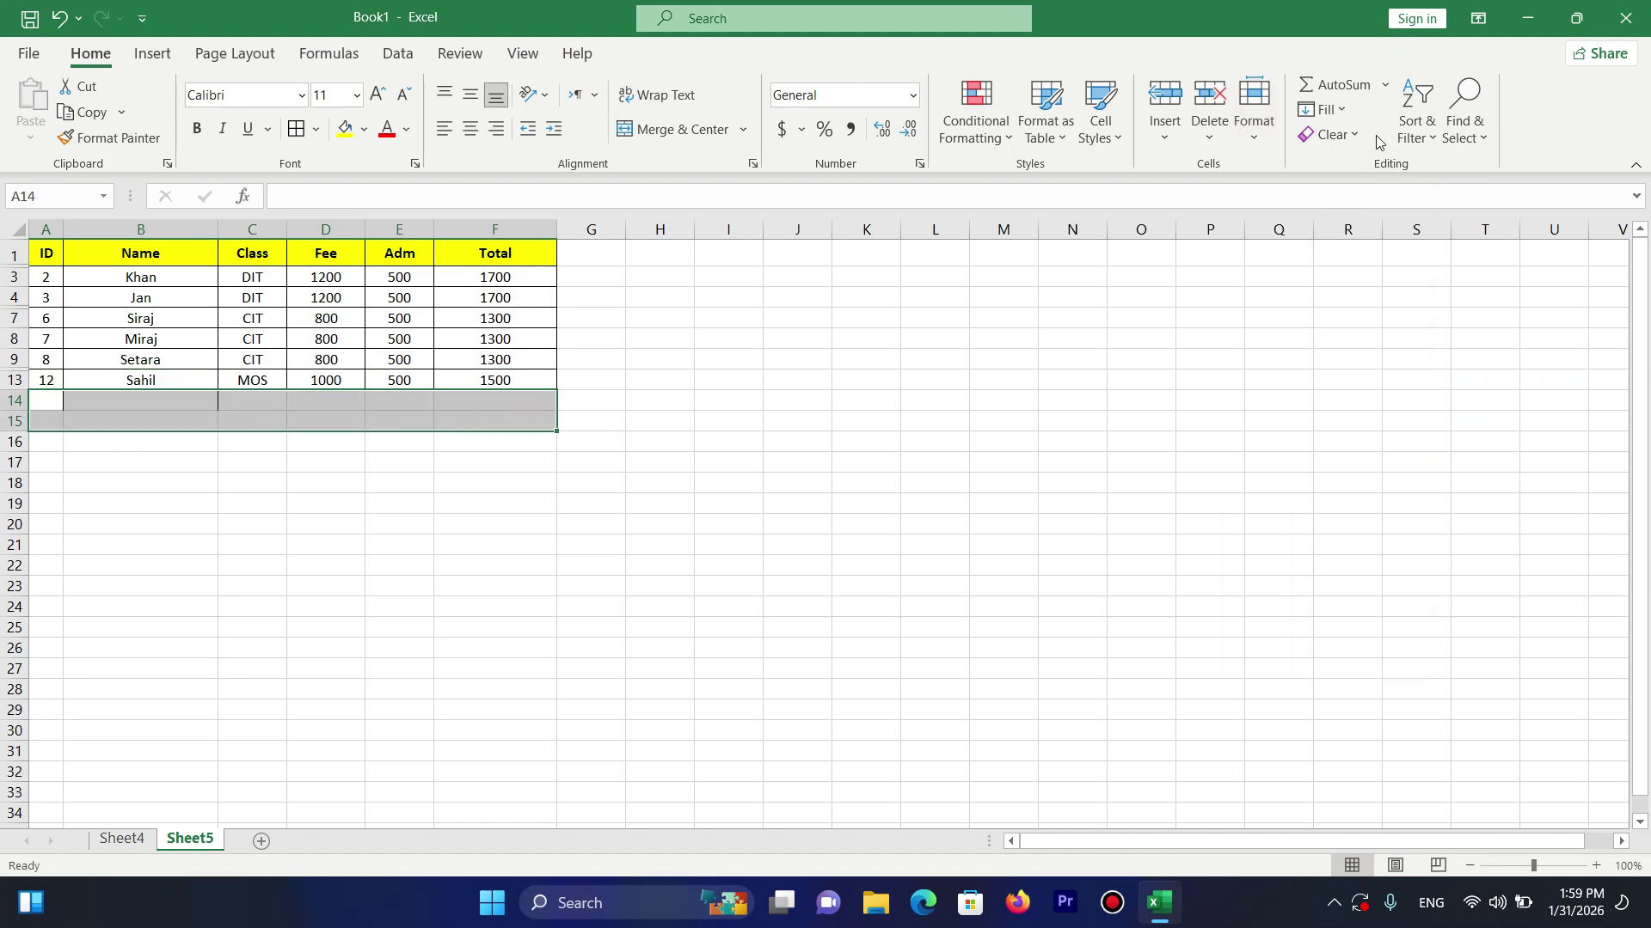
{"action": "left_click", "coordinate": [1332, 134]}
{"action": "left_click", "coordinate": [1355, 167]}
{"action": "left_click", "coordinate": [391, 364]}
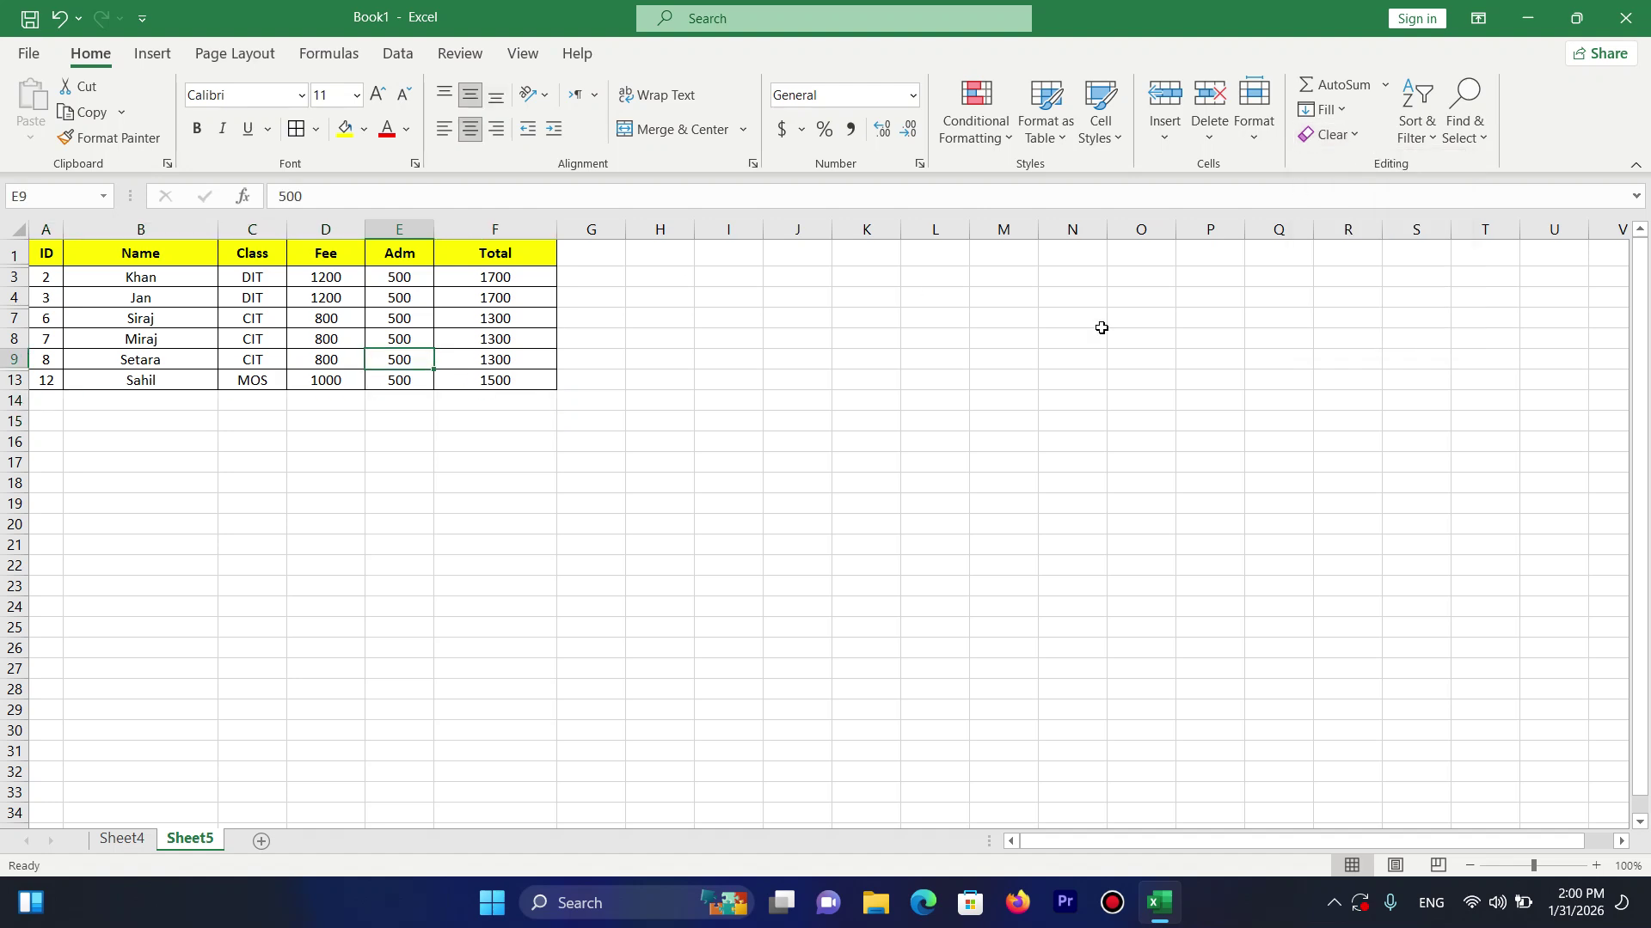
{"action": "left_click", "coordinate": [1256, 132]}
{"action": "mouse_move", "coordinate": [1389, 399]}
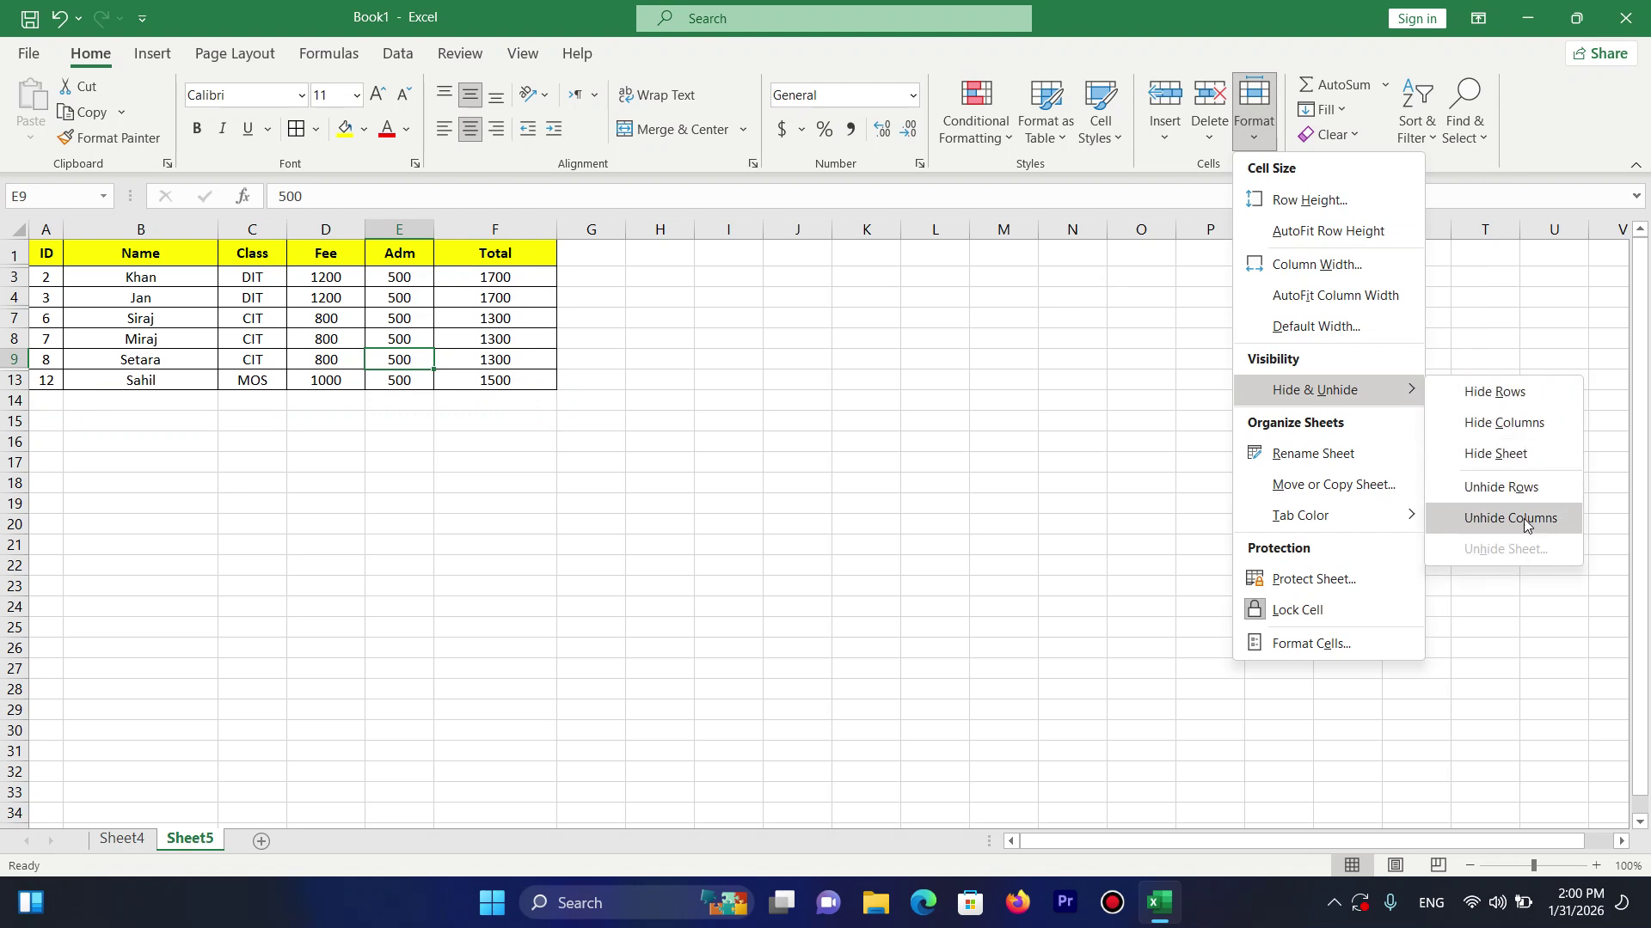
{"action": "left_click", "coordinate": [1510, 497]}
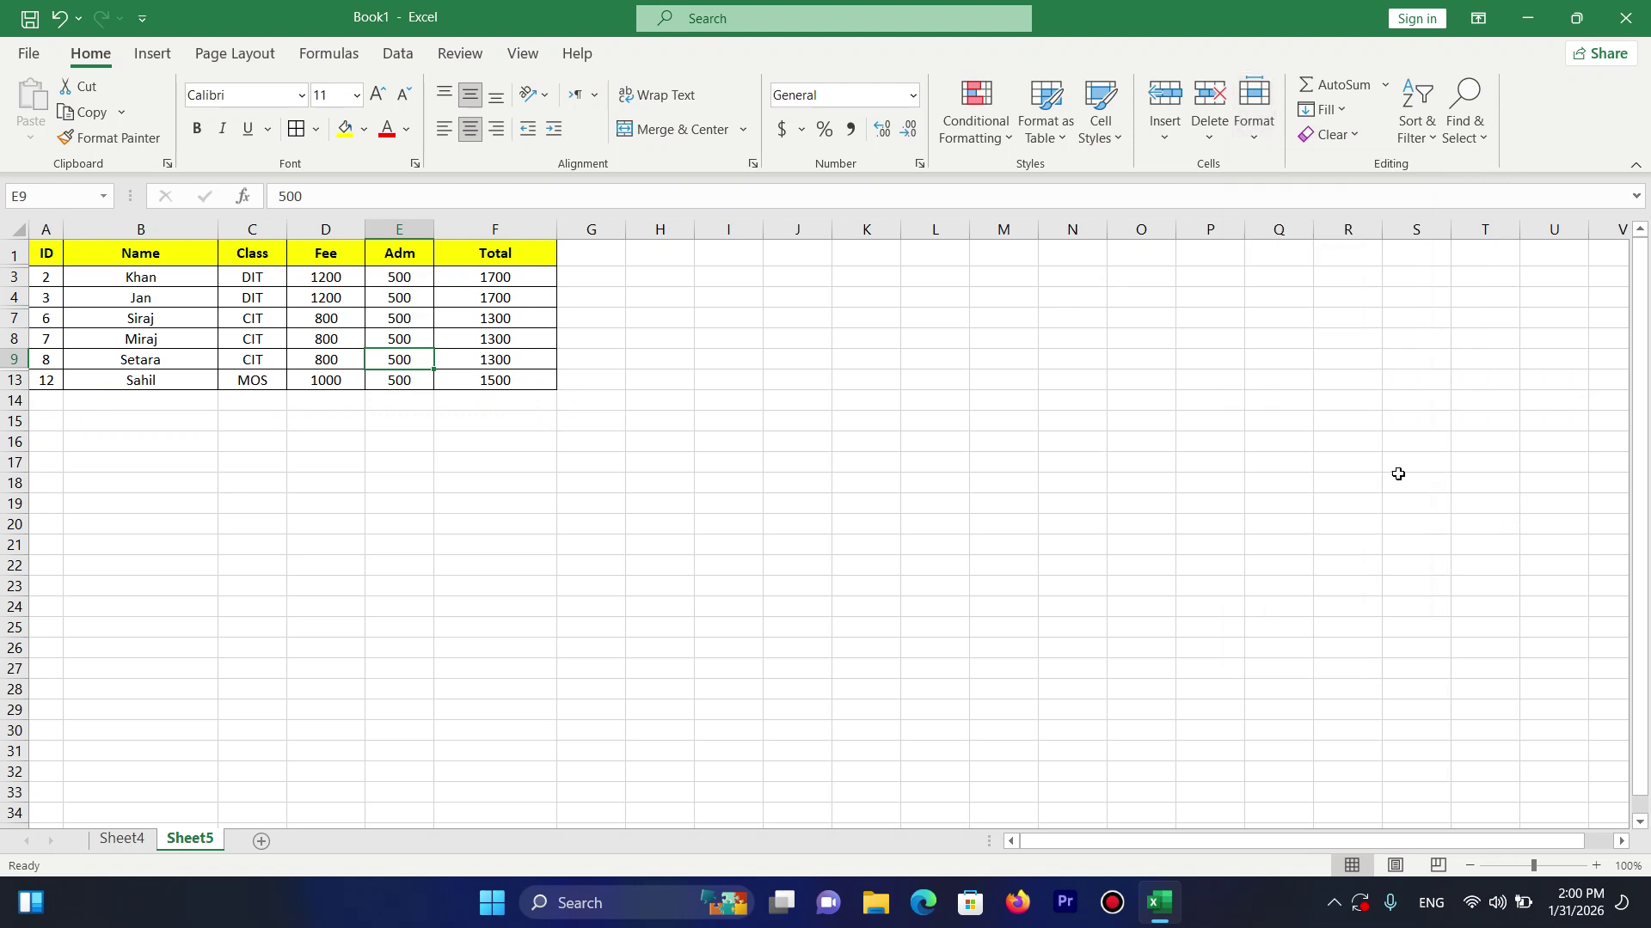
Select the table A1:F13 and unhide all its hidden rows.
{"action": "left_click", "coordinate": [315, 299]}
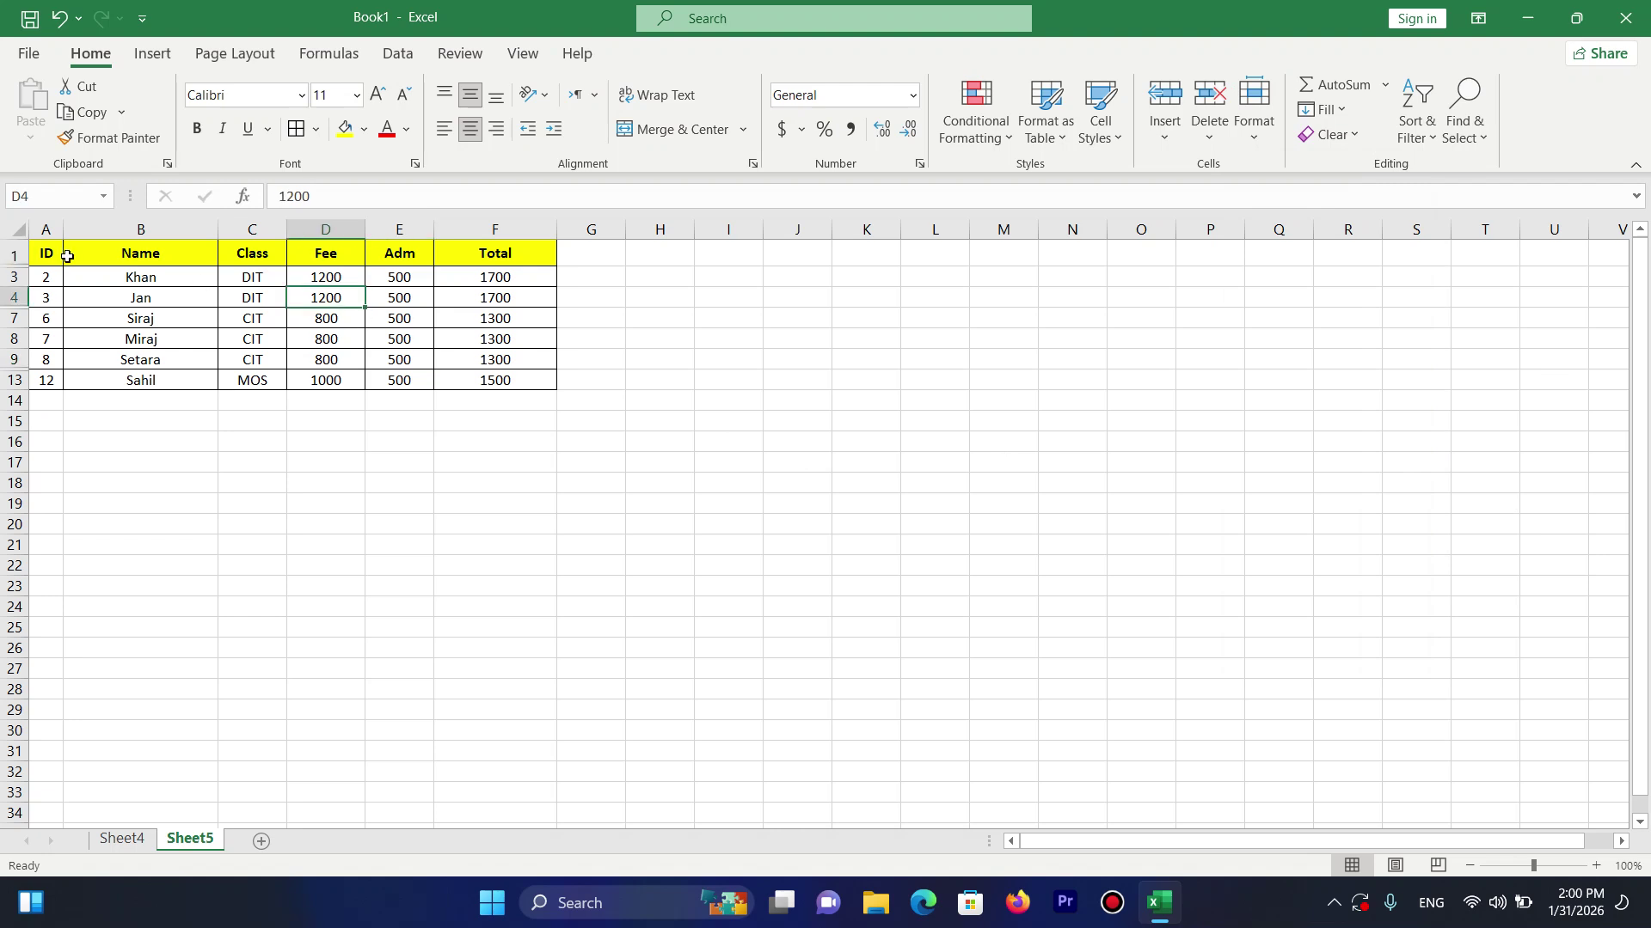
{"action": "left_click_drag", "start_coordinate": [60, 253], "coordinate": [546, 380]}
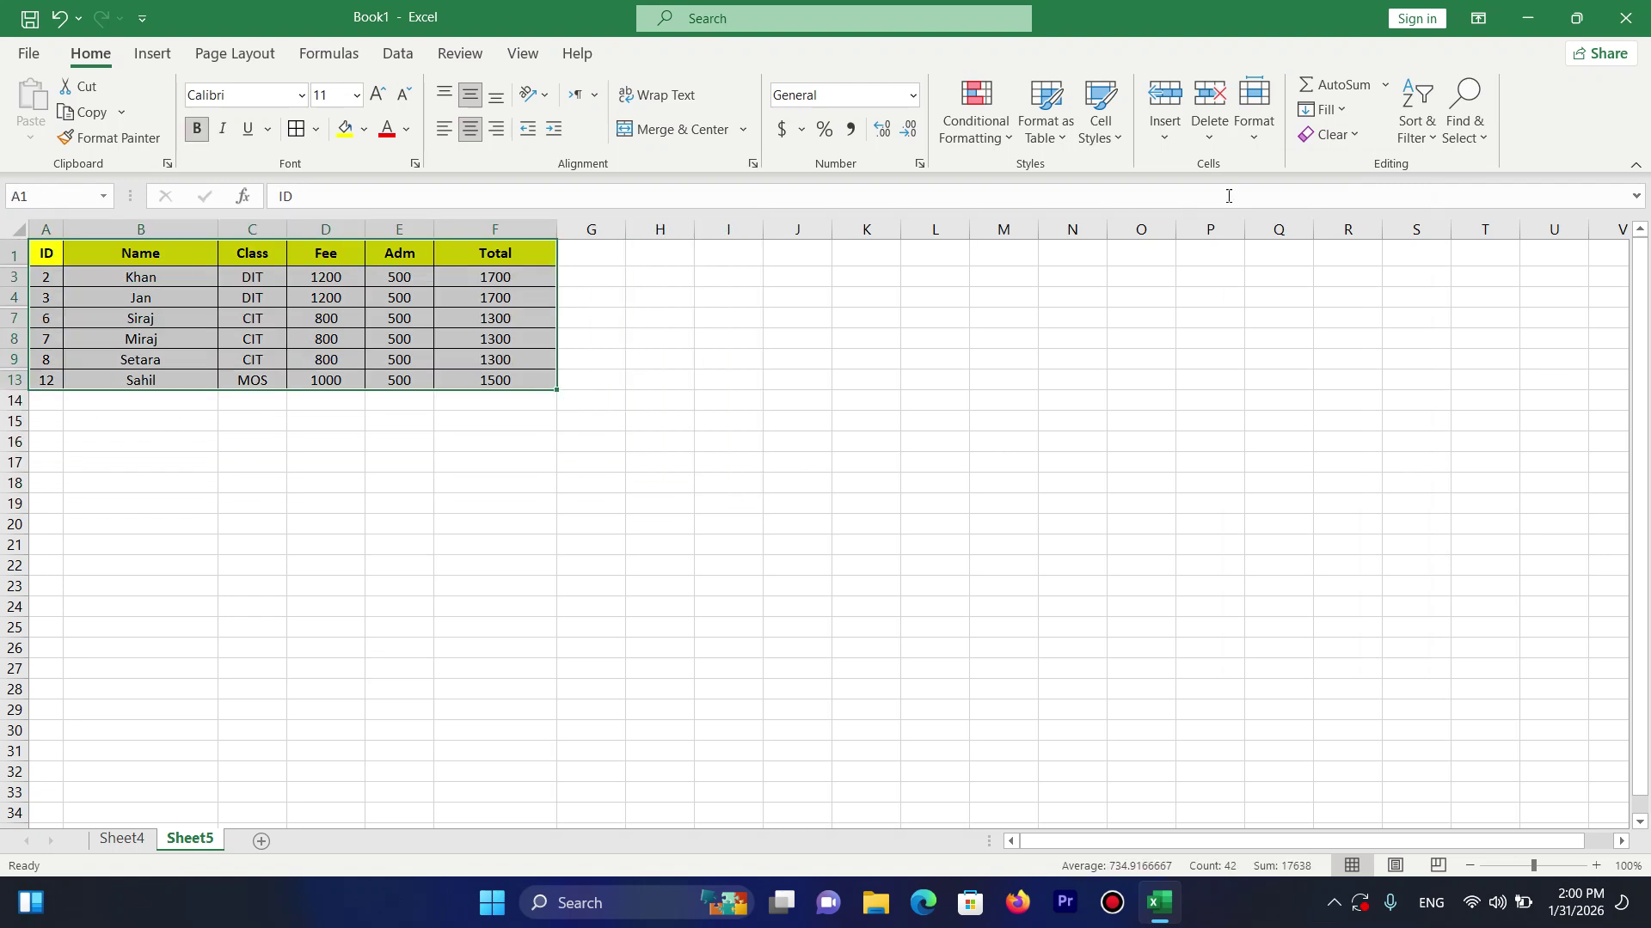
{"action": "left_click", "coordinate": [1257, 137]}
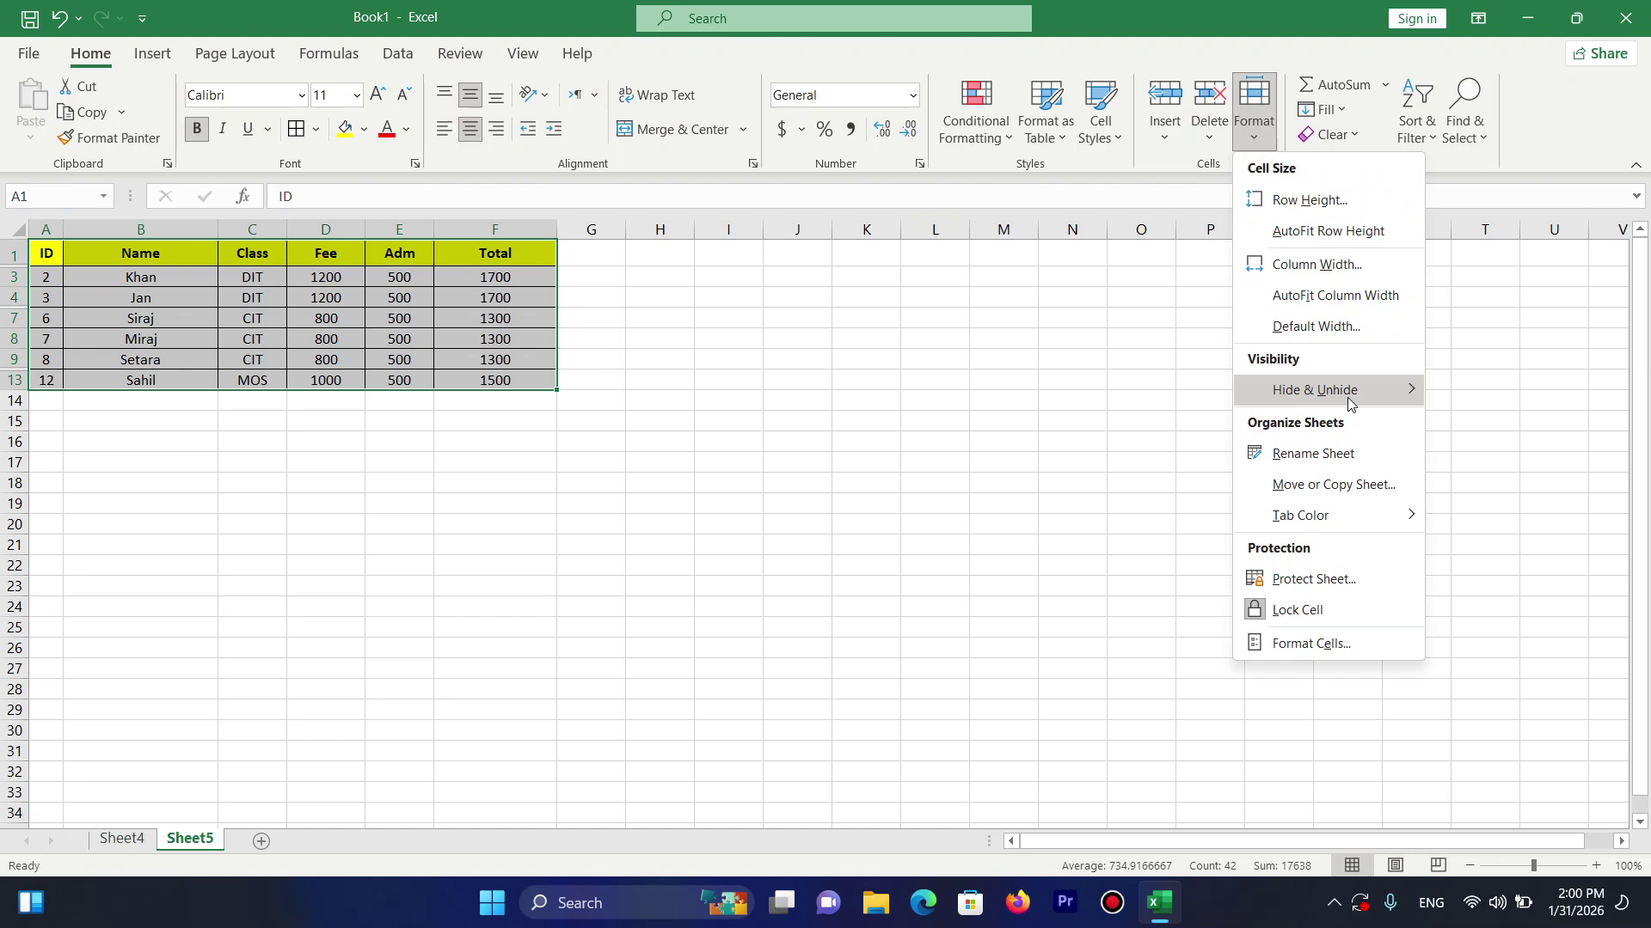
{"action": "mouse_move", "coordinate": [1348, 397]}
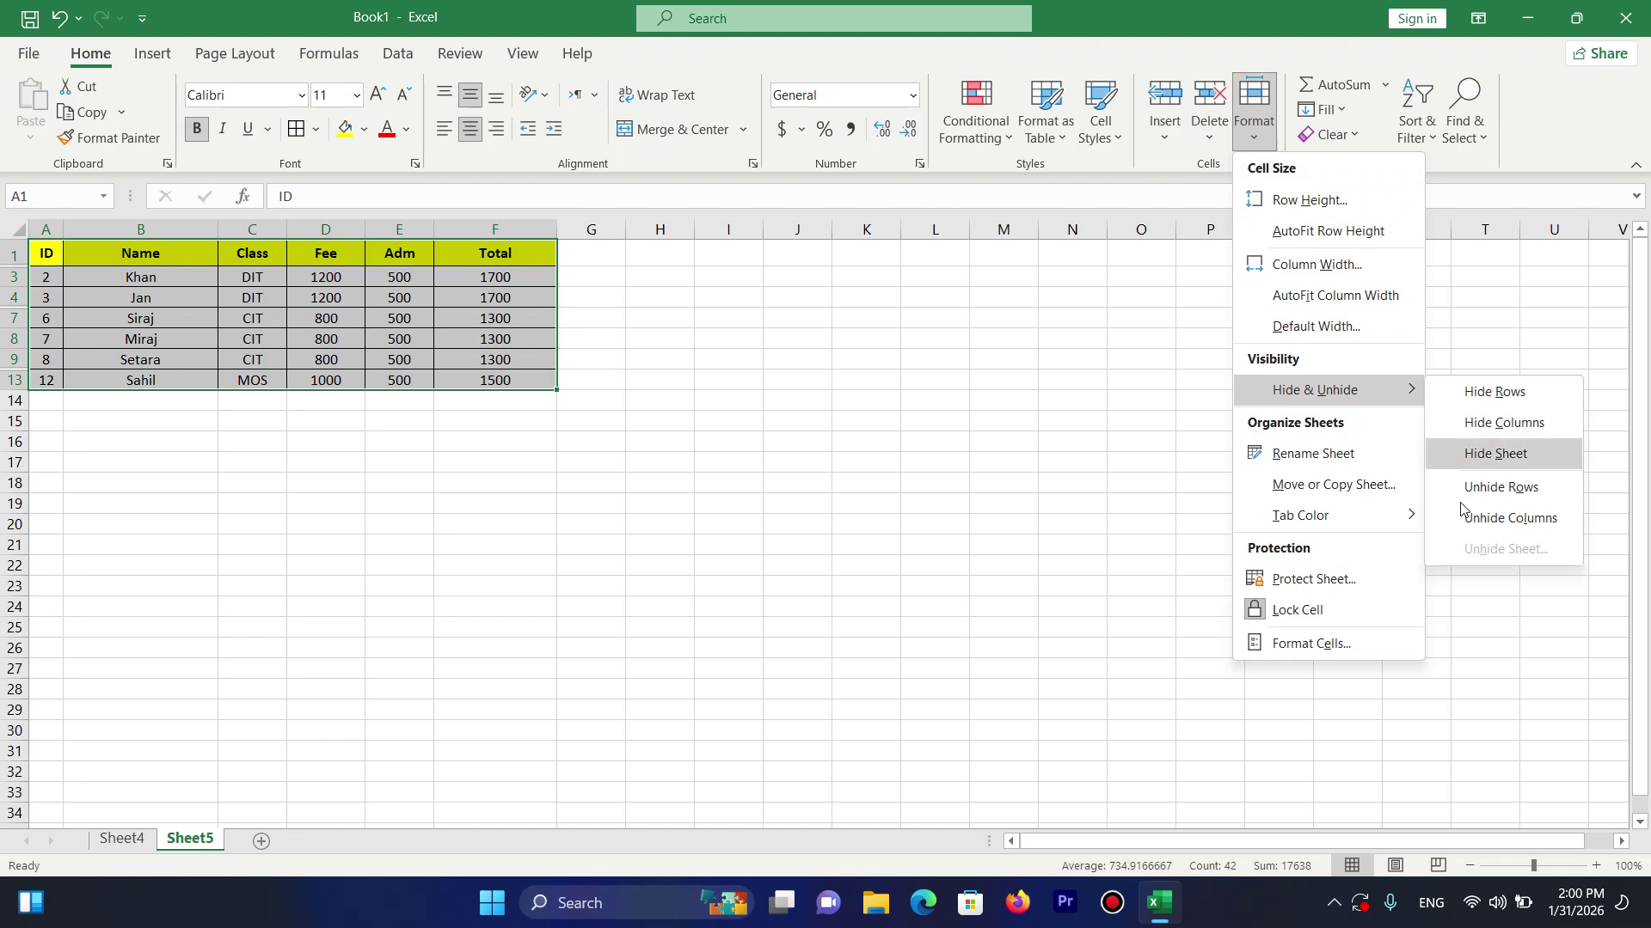
{"action": "left_click", "coordinate": [1504, 493]}
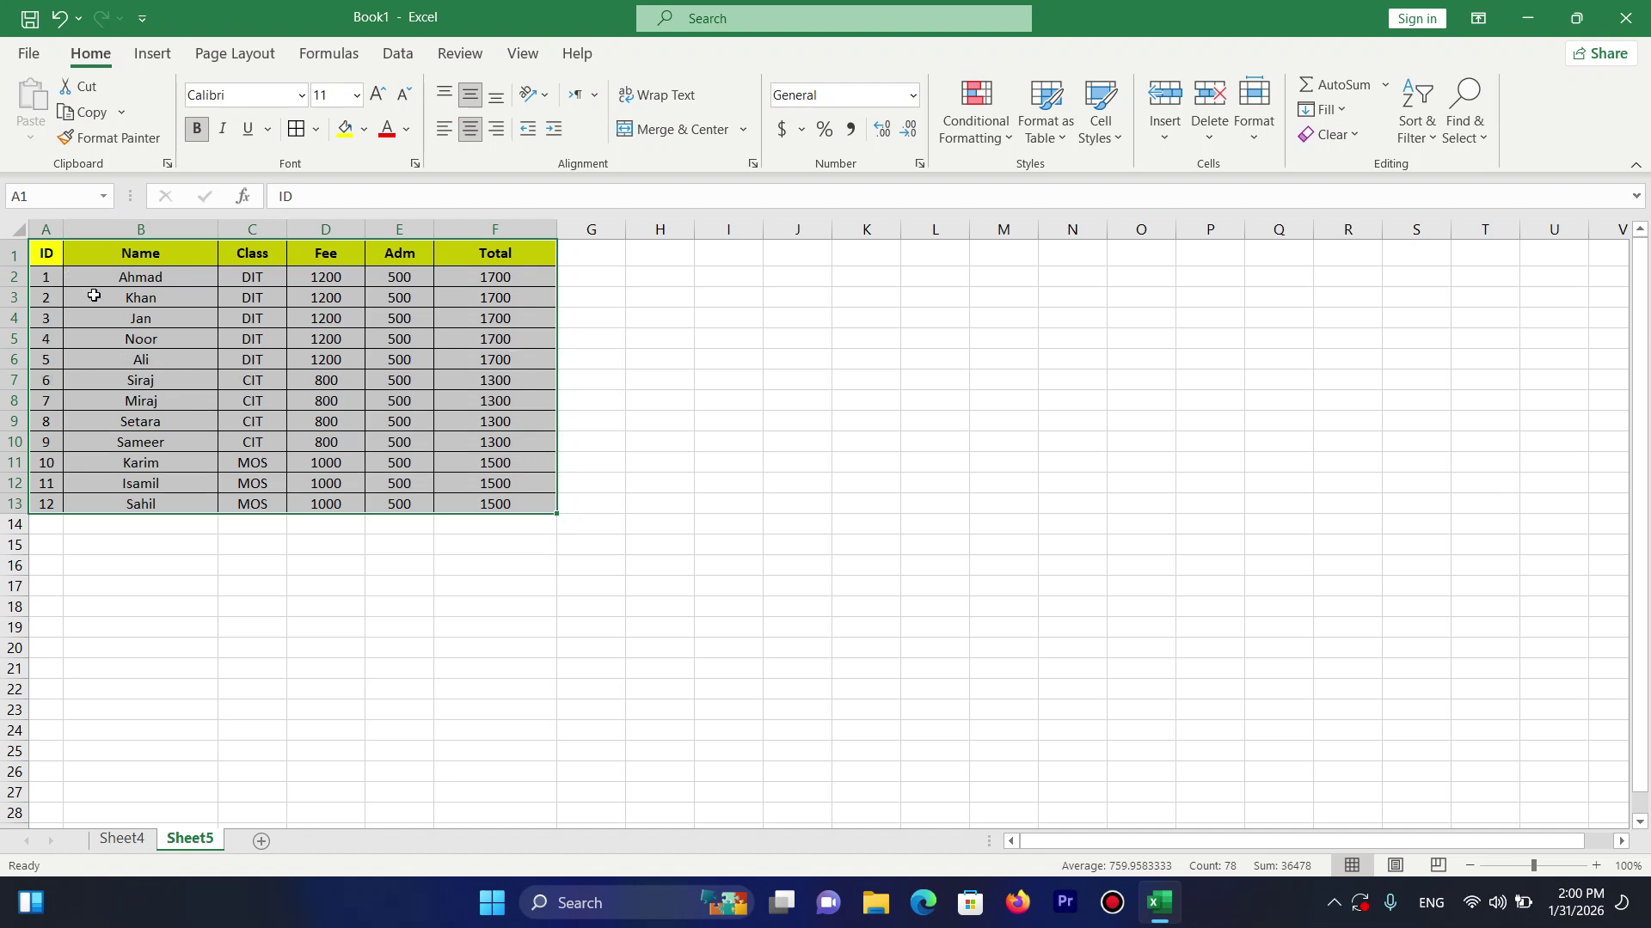
{"action": "left_click", "coordinate": [94, 294]}
{"action": "left_click_drag", "start_coordinate": [128, 251], "coordinate": [140, 498]}
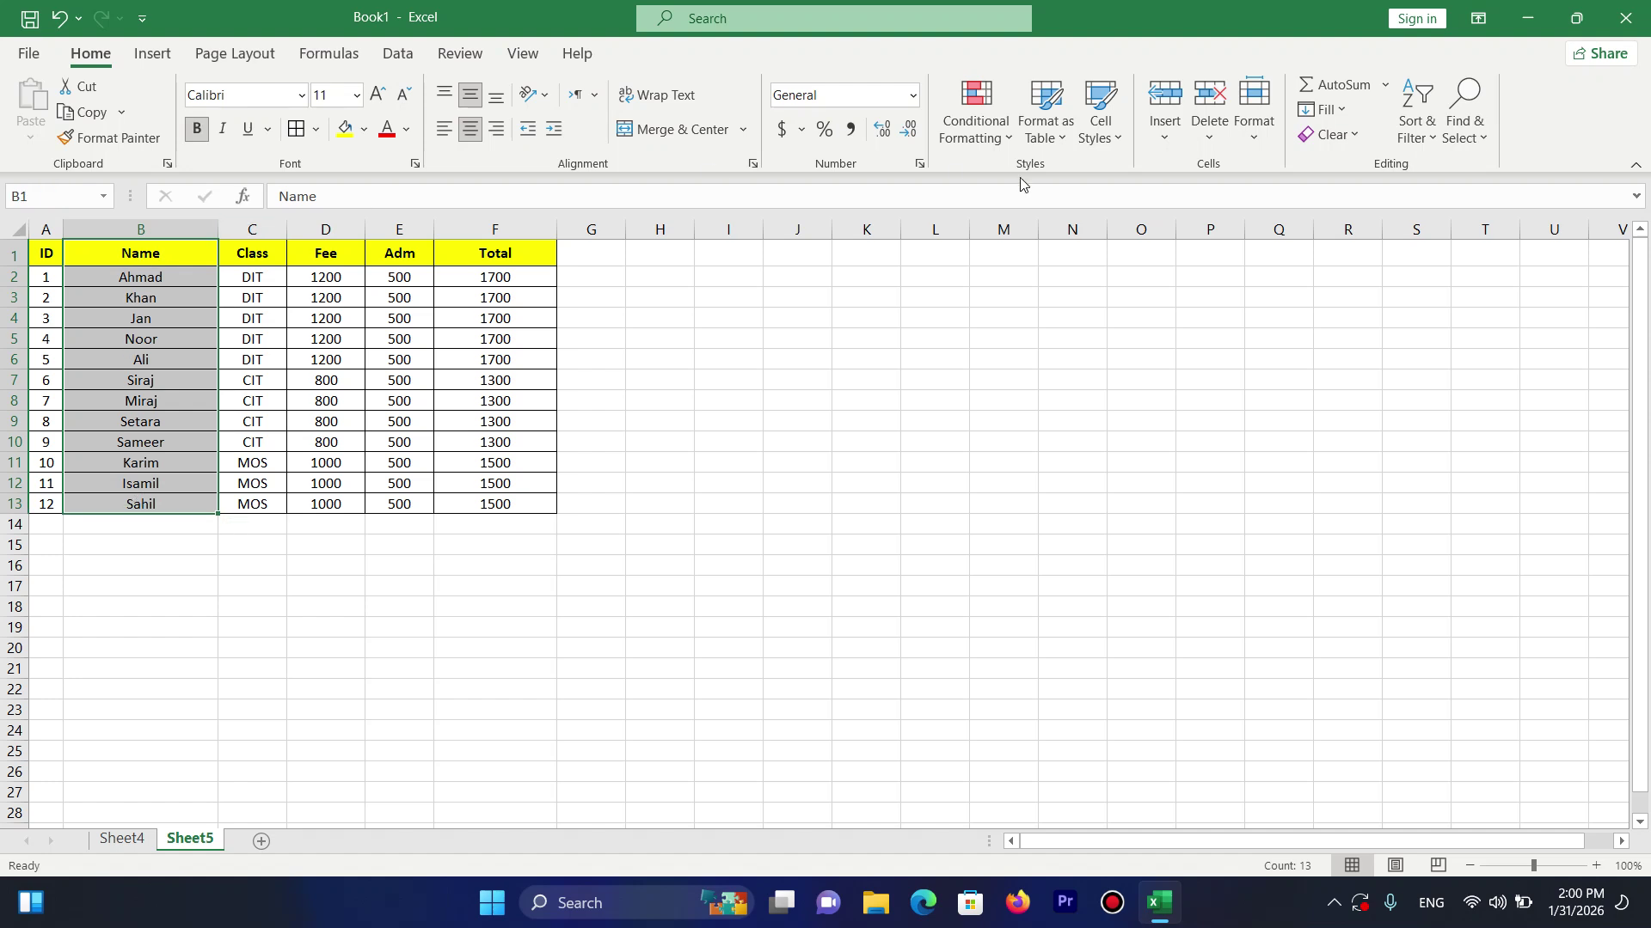
{"action": "left_click", "coordinate": [1217, 143]}
{"action": "left_click", "coordinate": [1255, 142]}
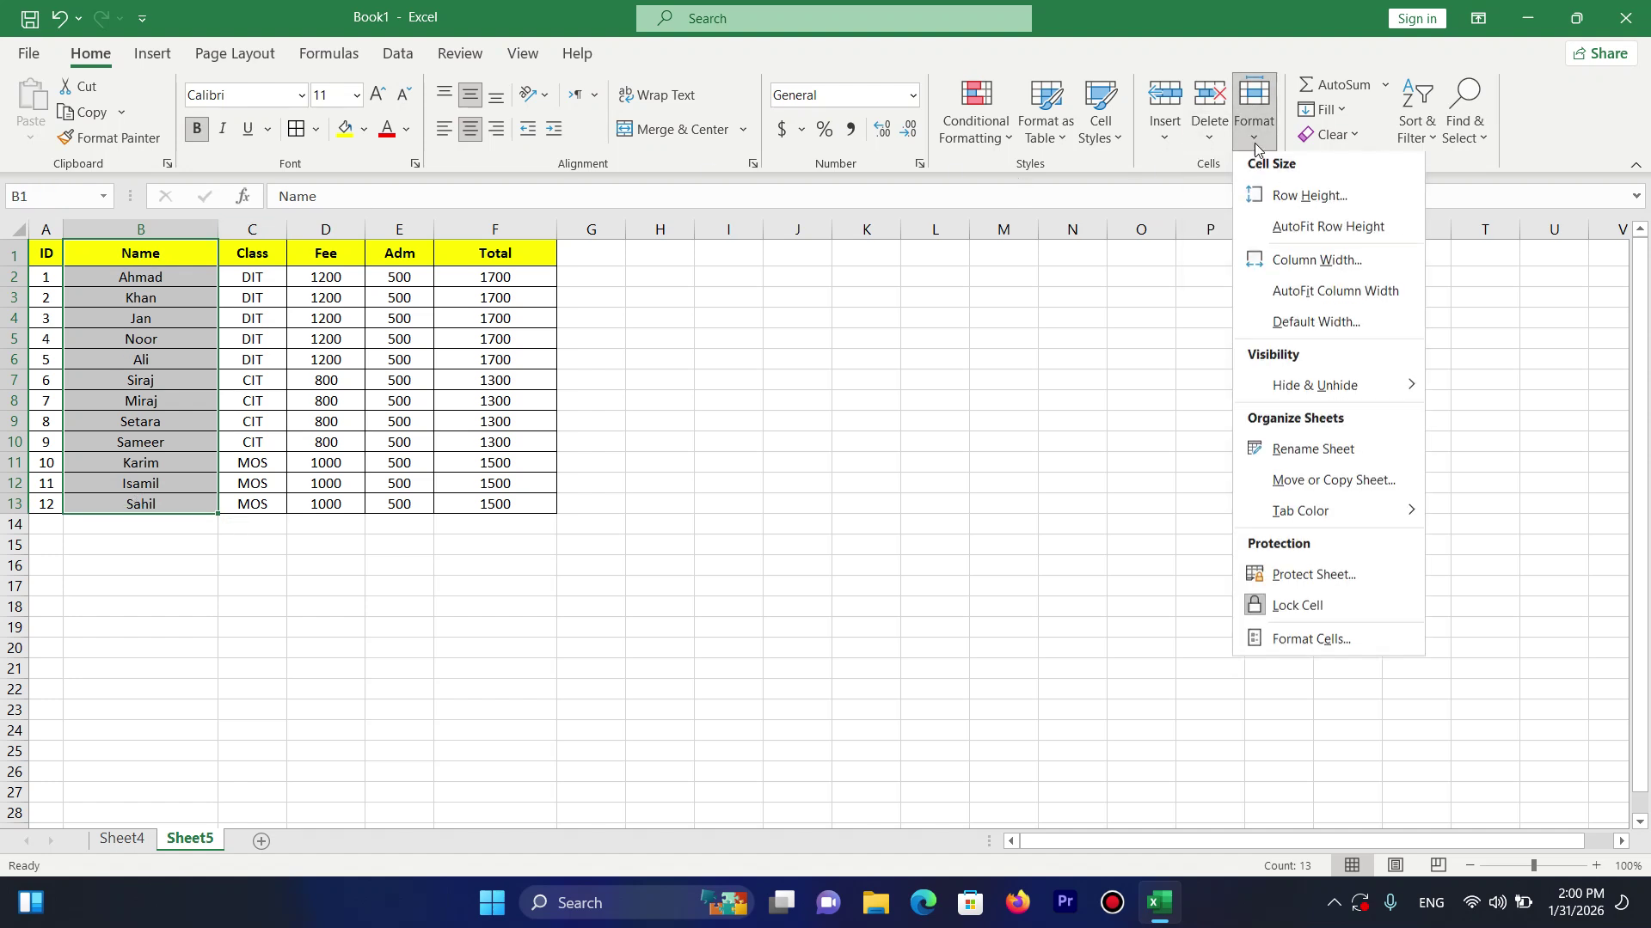
{"action": "mouse_move", "coordinate": [1342, 389]}
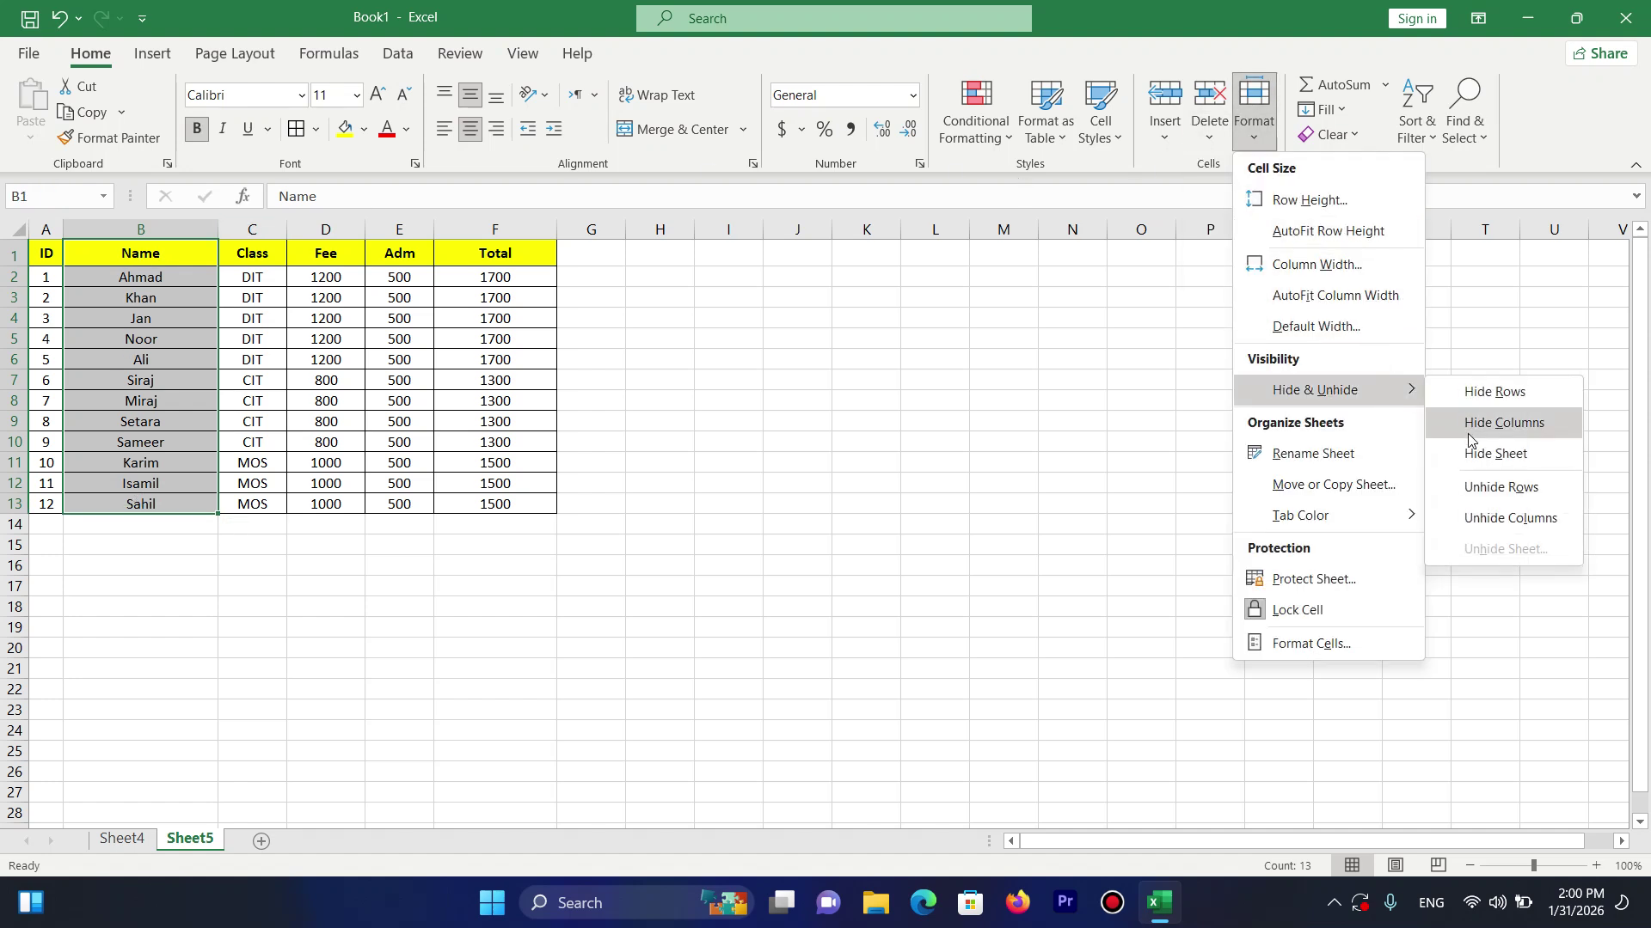
{"action": "left_click", "coordinate": [1470, 436]}
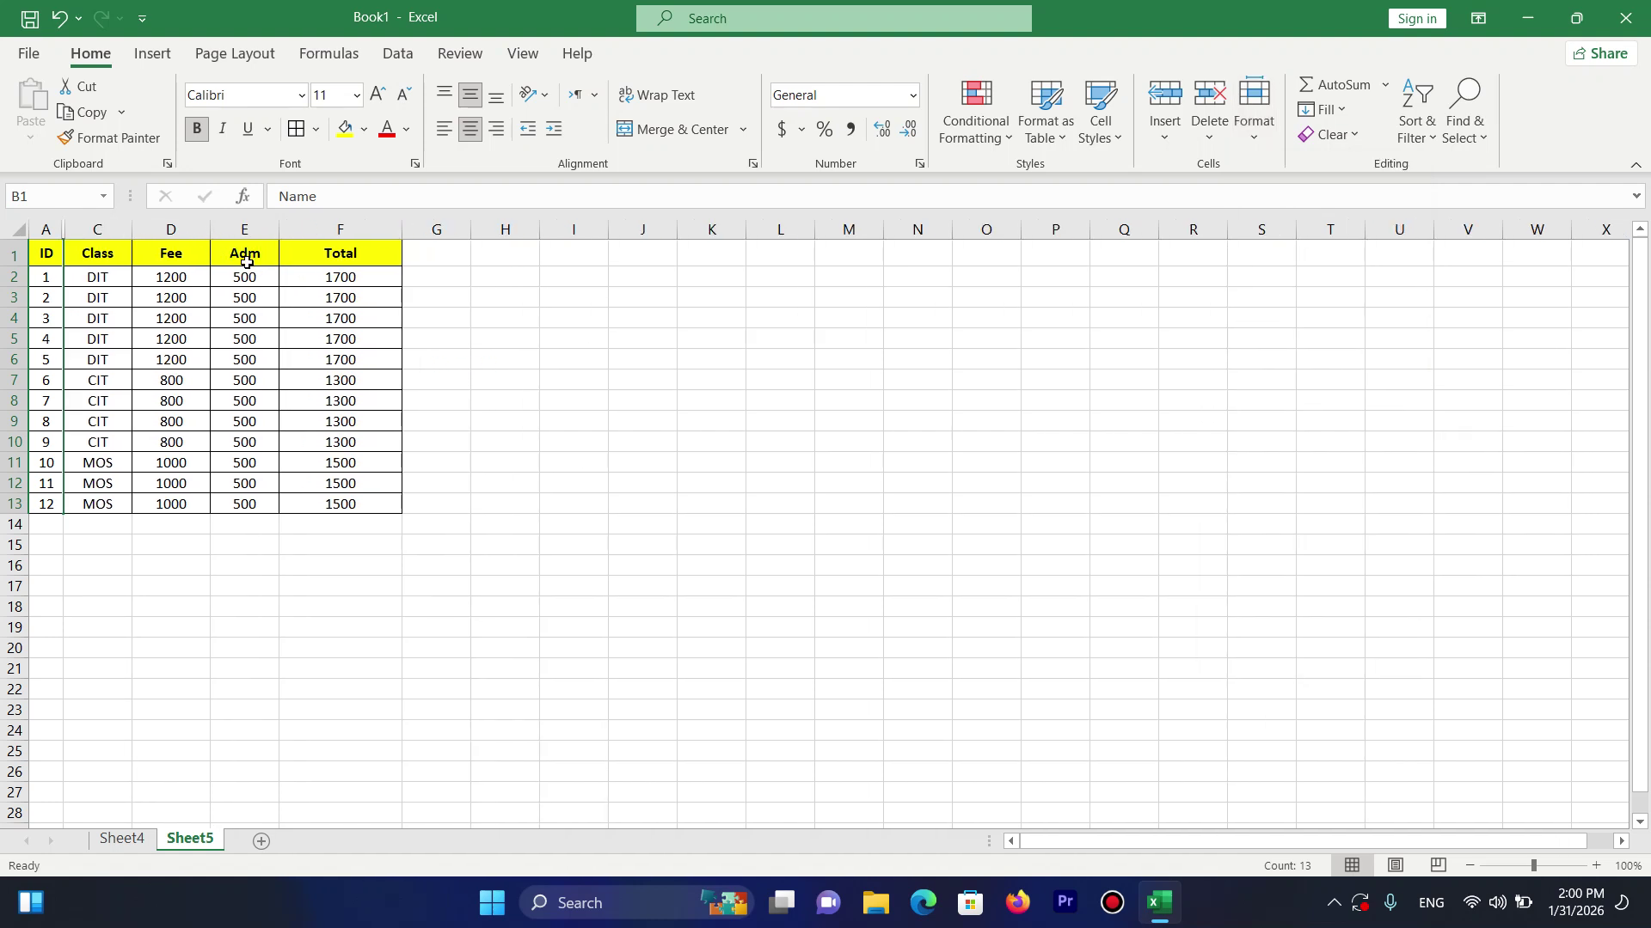
{"action": "left_click_drag", "start_coordinate": [247, 261], "coordinate": [245, 514]}
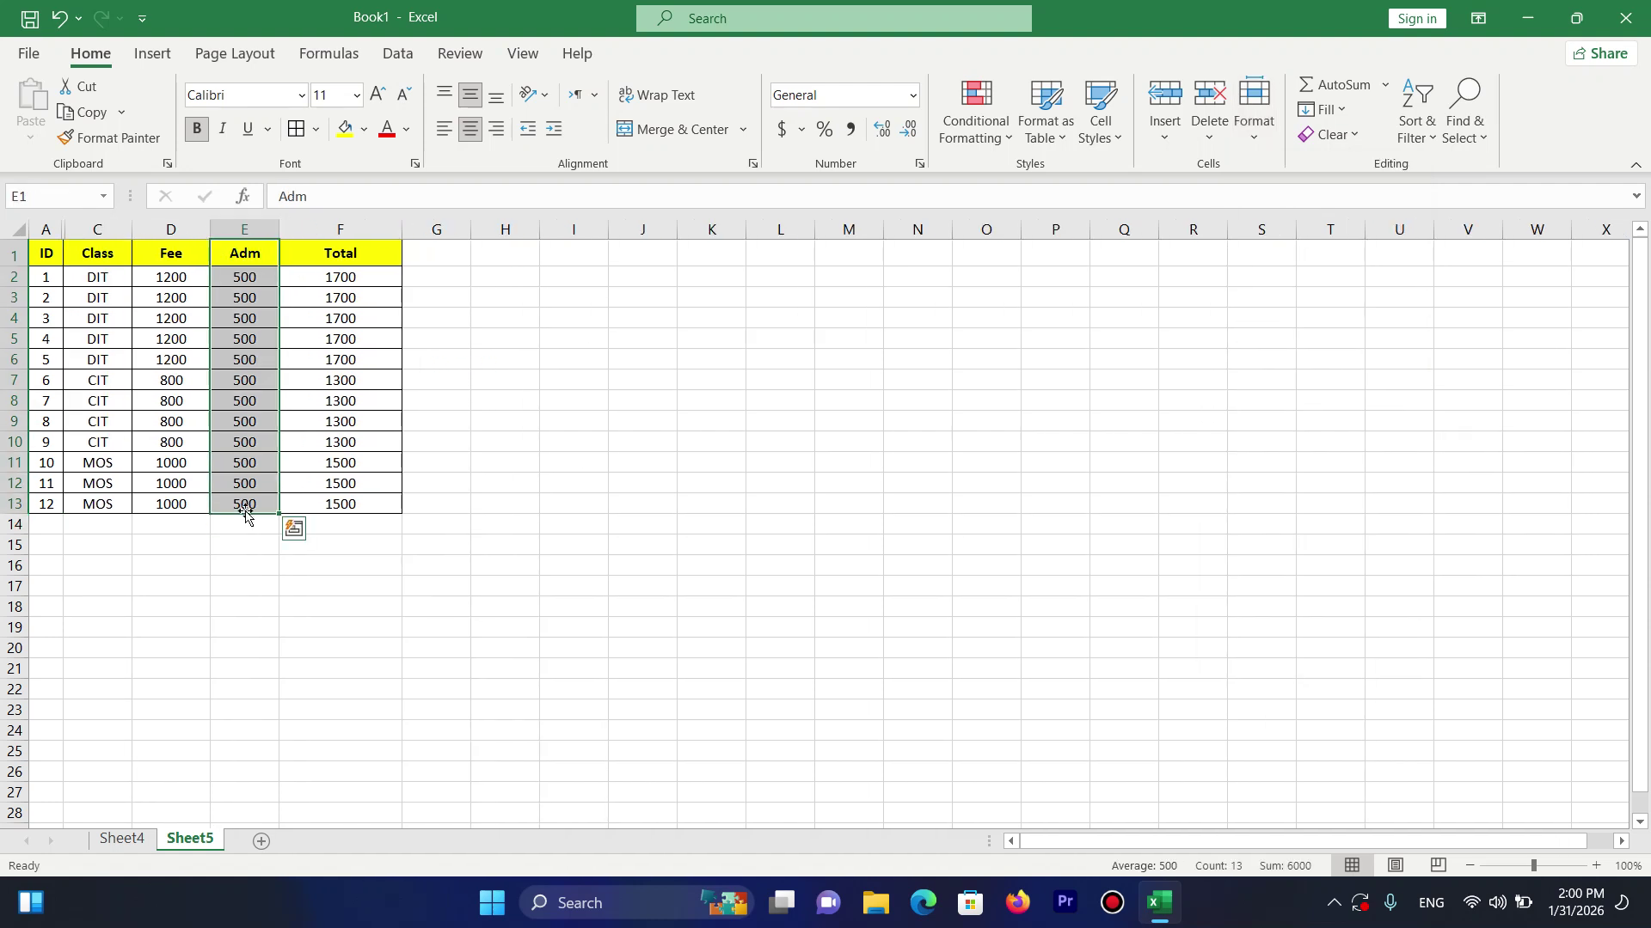
{"action": "left_click", "coordinate": [1253, 141]}
{"action": "mouse_move", "coordinate": [1337, 390]}
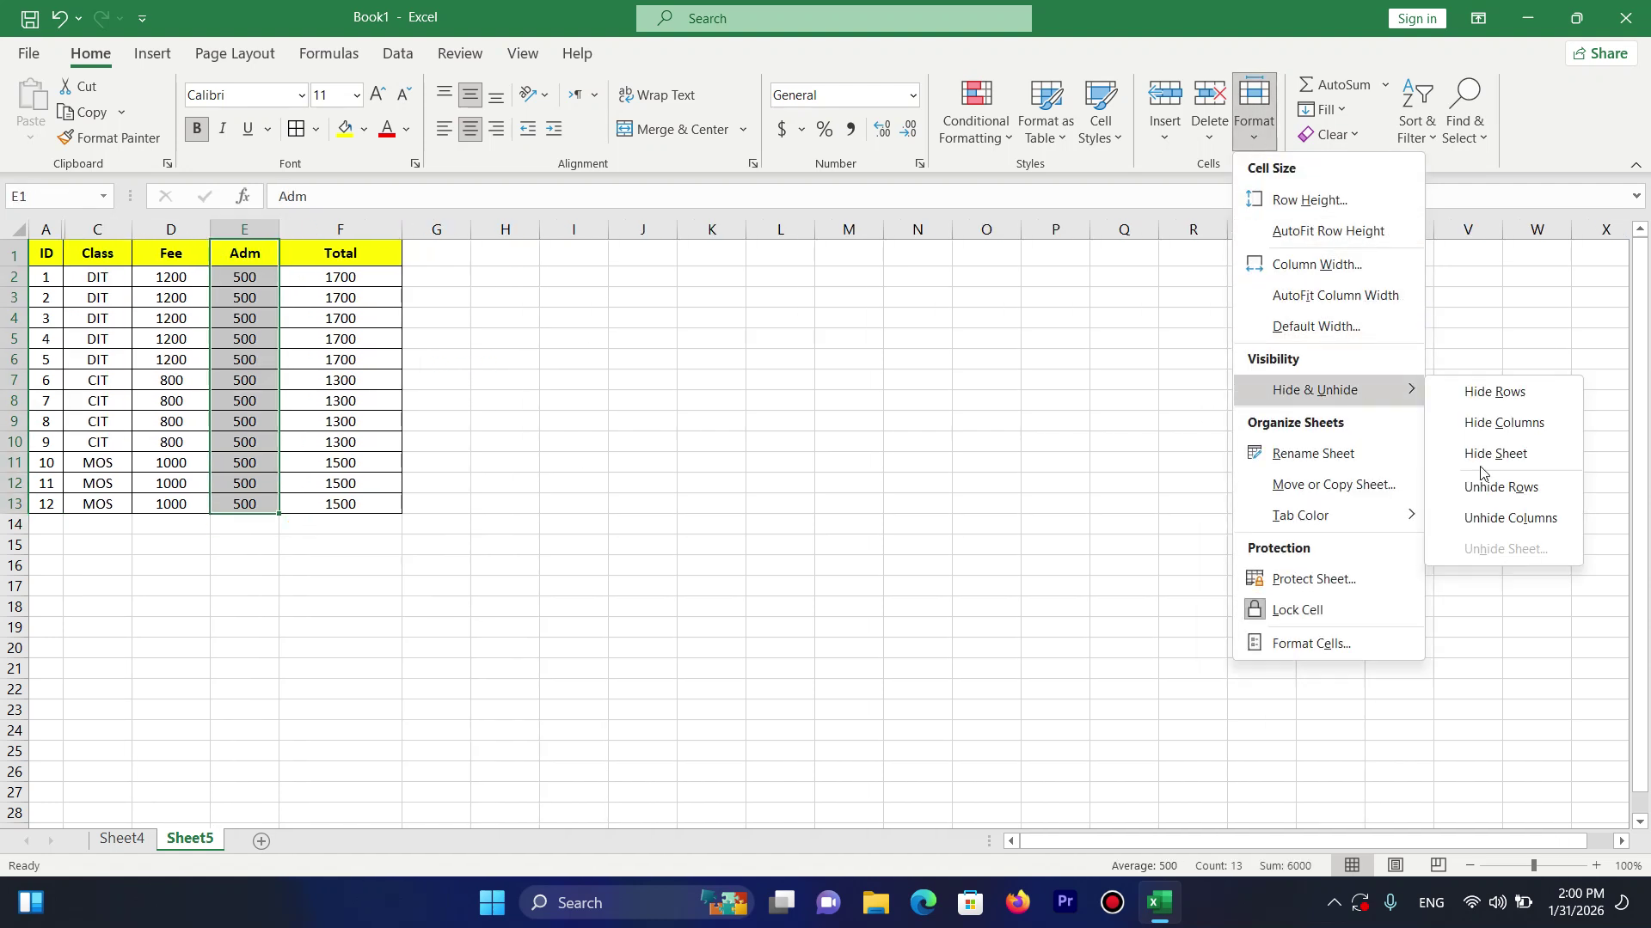
{"action": "left_click", "coordinate": [1517, 425]}
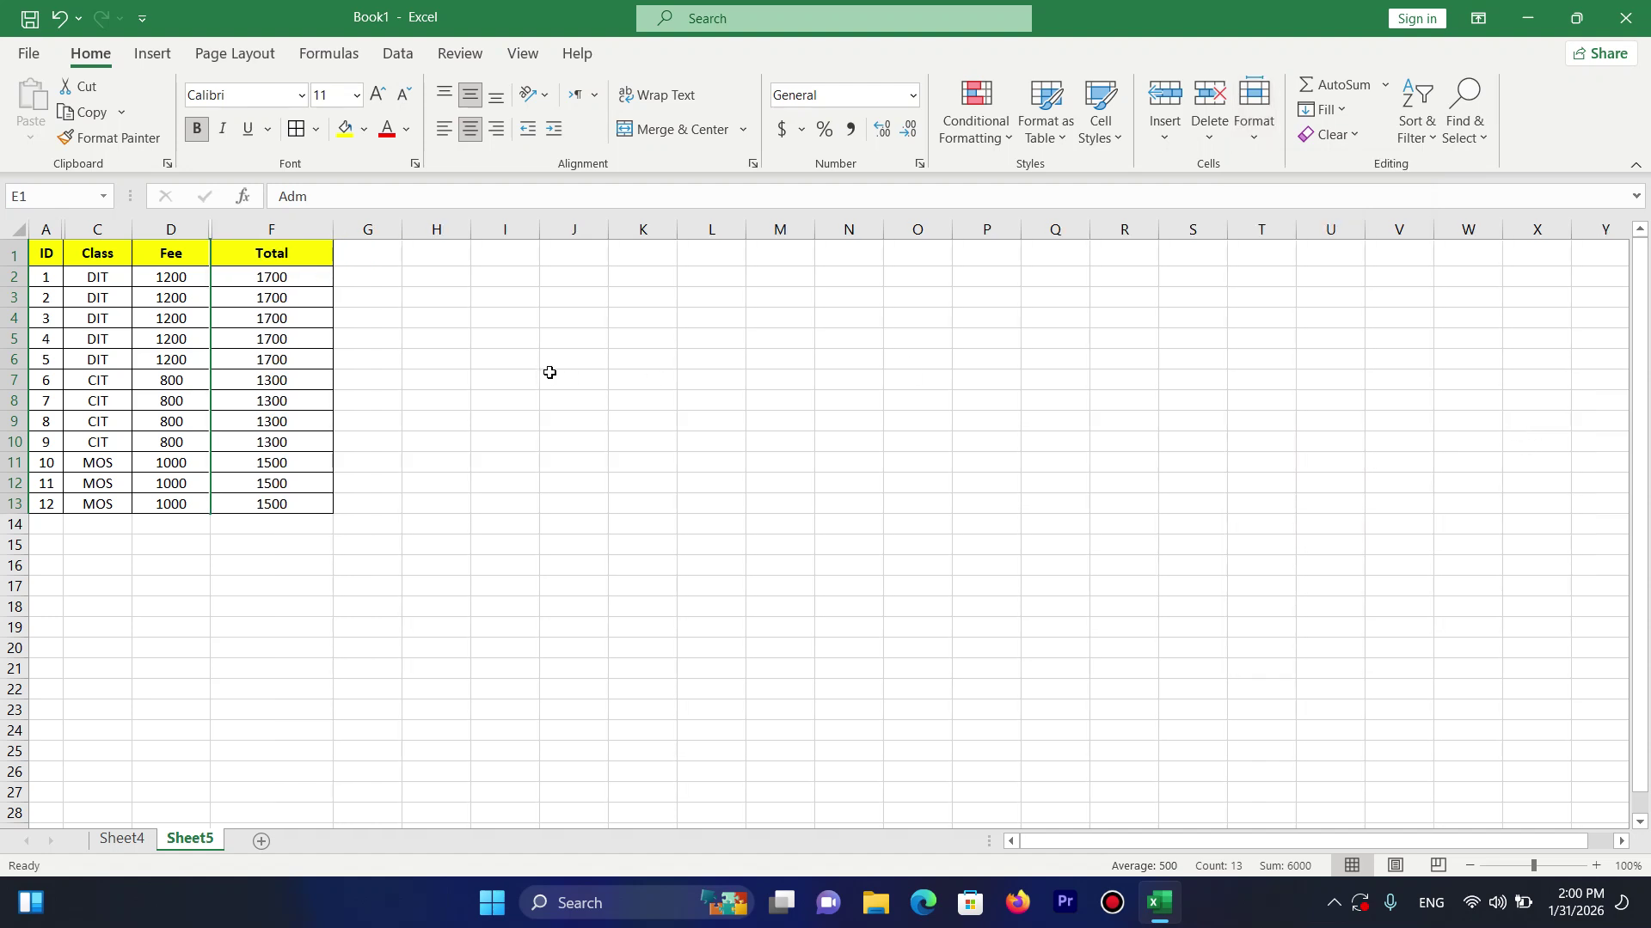
{"action": "left_click_drag", "start_coordinate": [43, 254], "coordinate": [279, 503]}
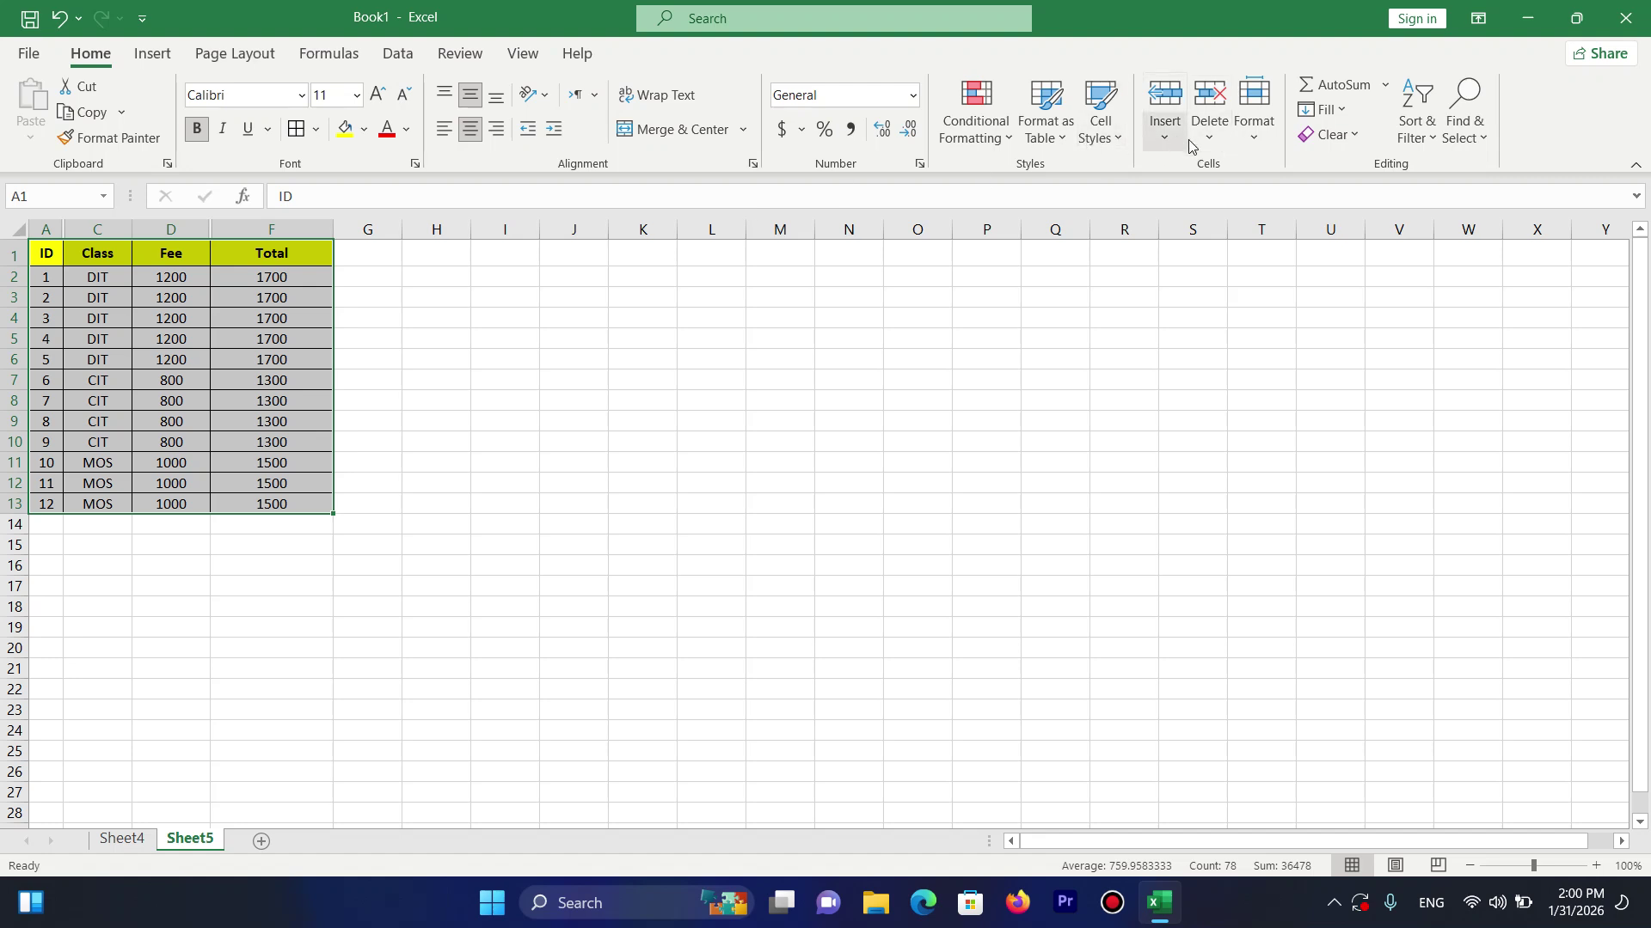
{"action": "left_click", "coordinate": [1247, 138]}
{"action": "mouse_move", "coordinate": [1389, 389]}
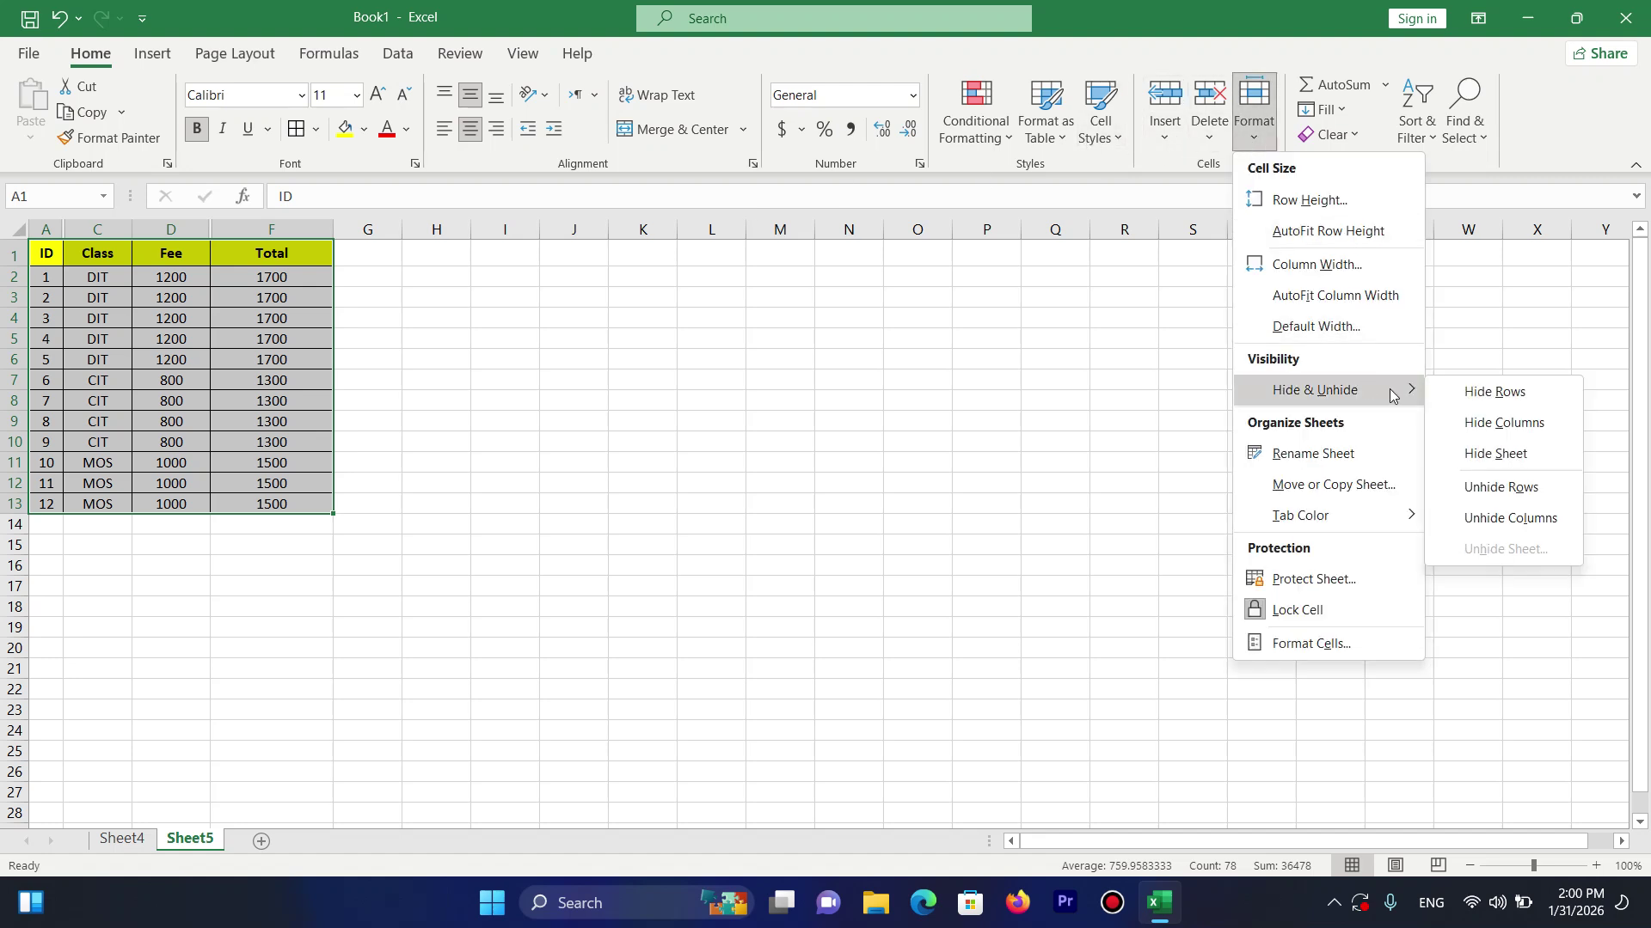
{"action": "left_click", "coordinate": [1508, 517]}
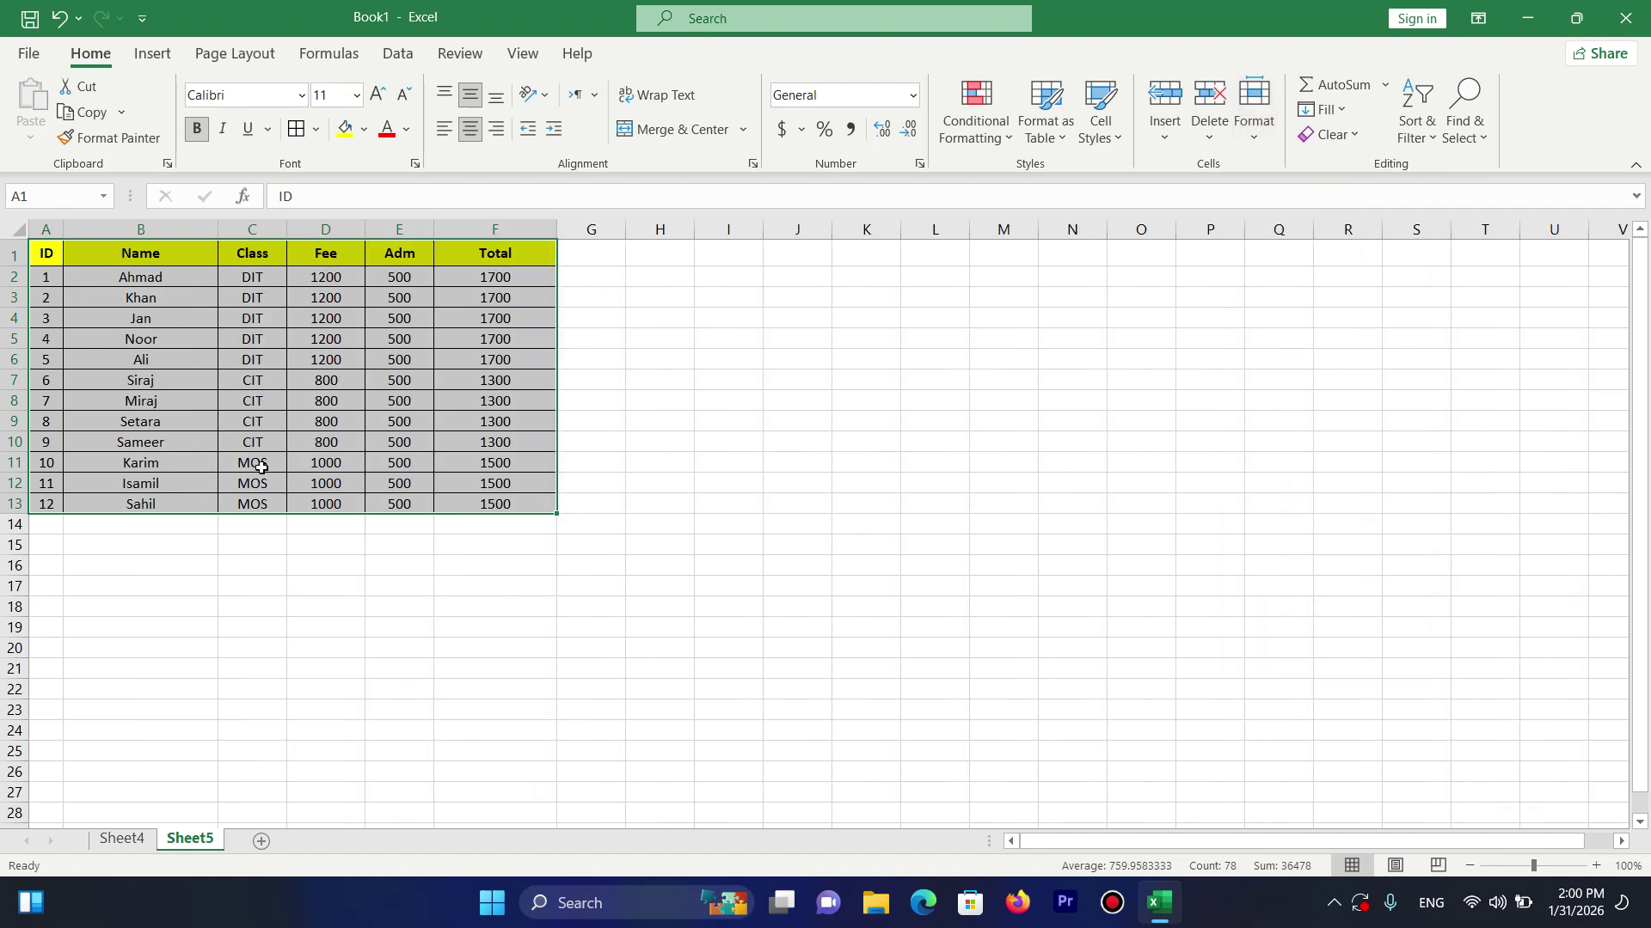
{"action": "left_click", "coordinate": [1270, 147]}
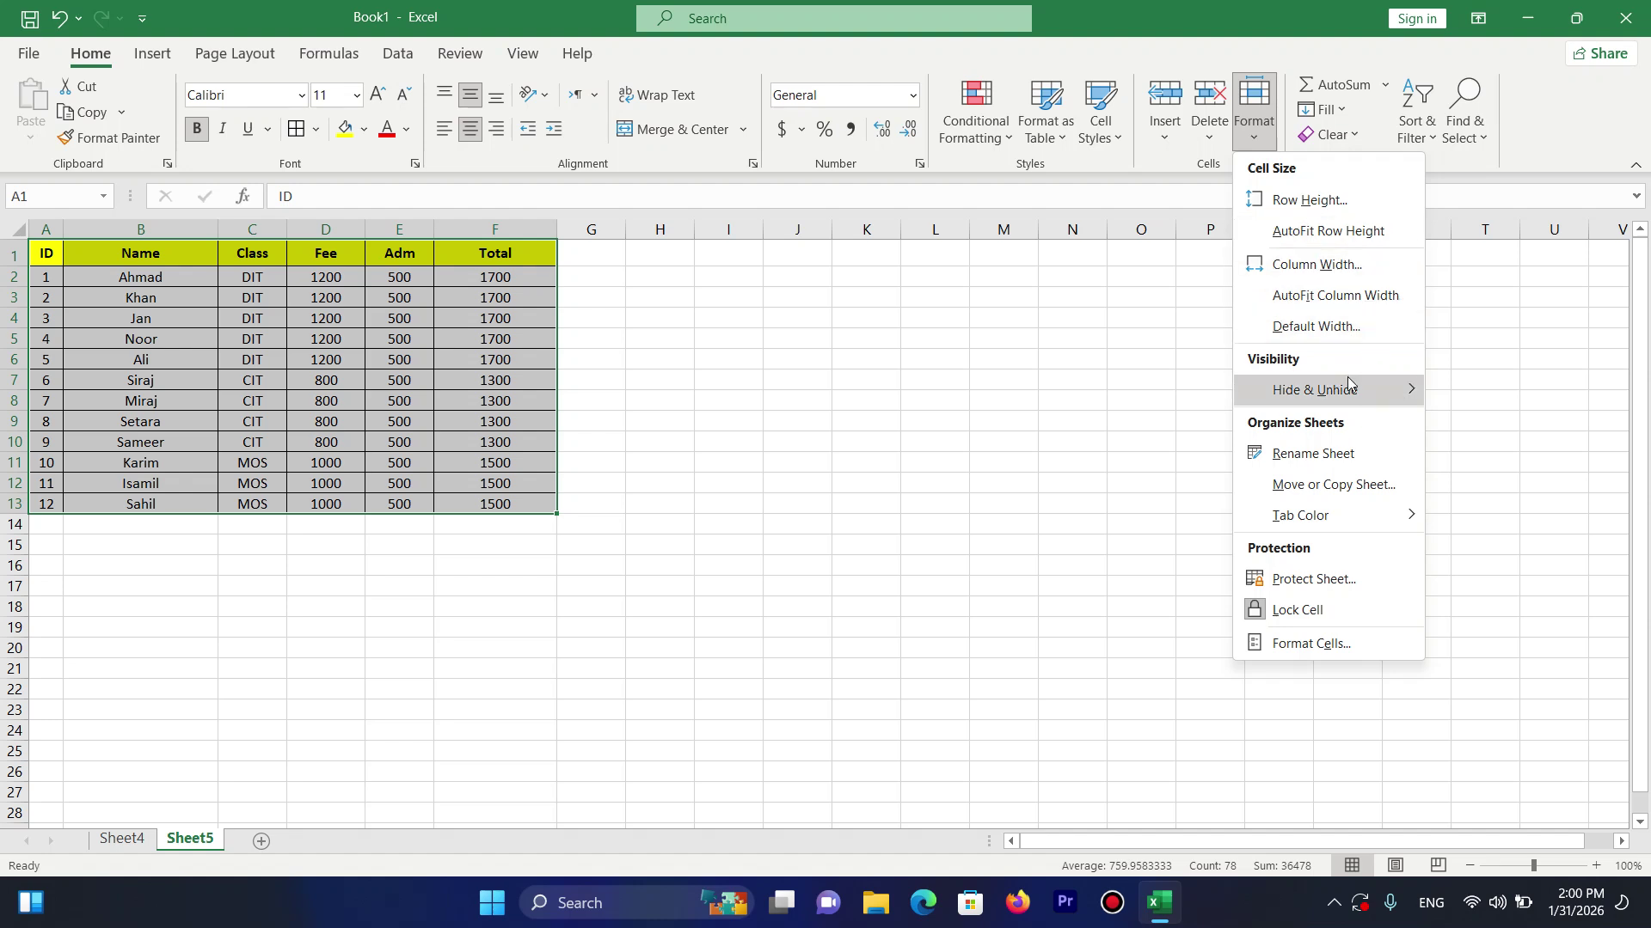
{"action": "mouse_move", "coordinate": [1347, 383]}
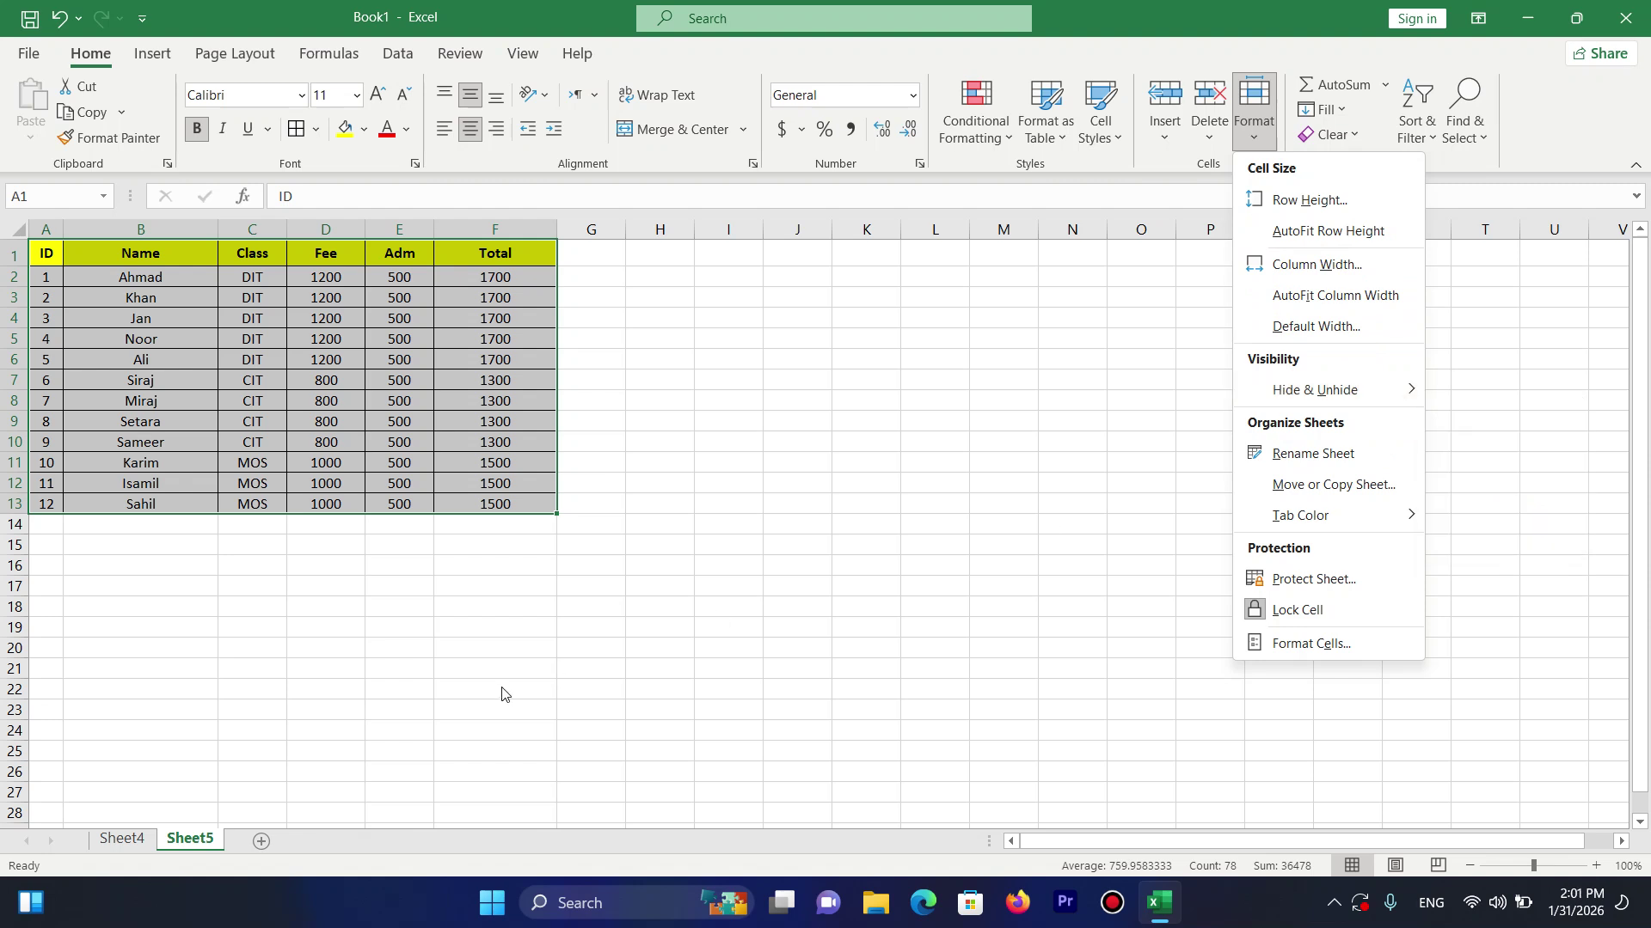
{"action": "key", "text": "Escape"}
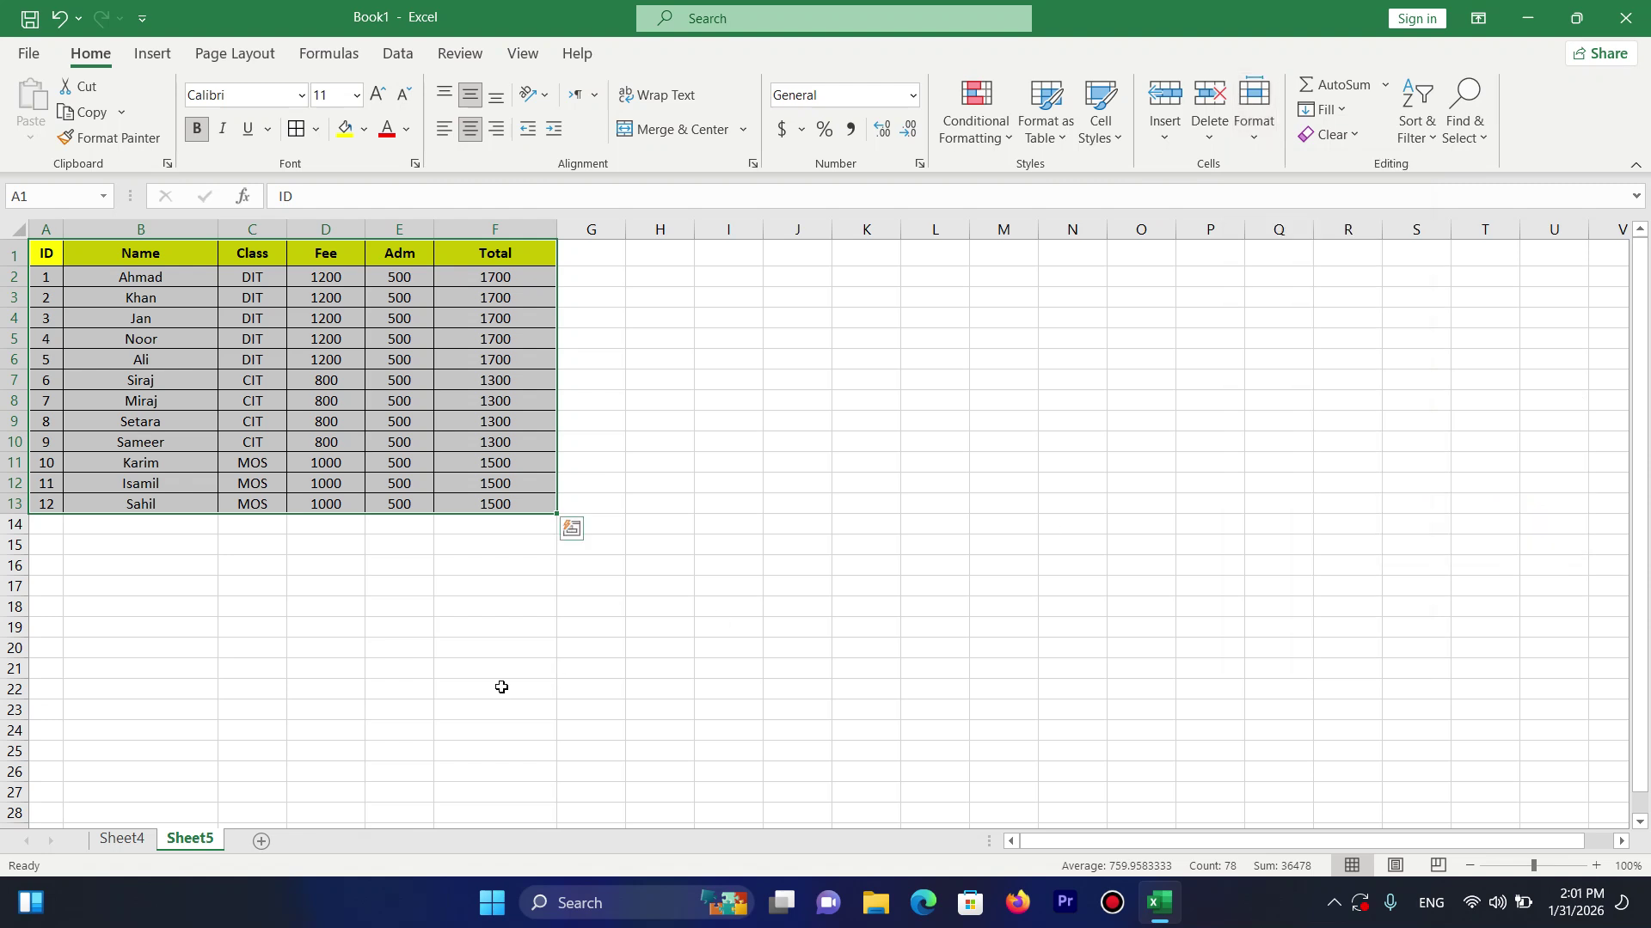
{"action": "left_click", "coordinate": [1289, 229]}
{"action": "left_click", "coordinate": [933, 542]}
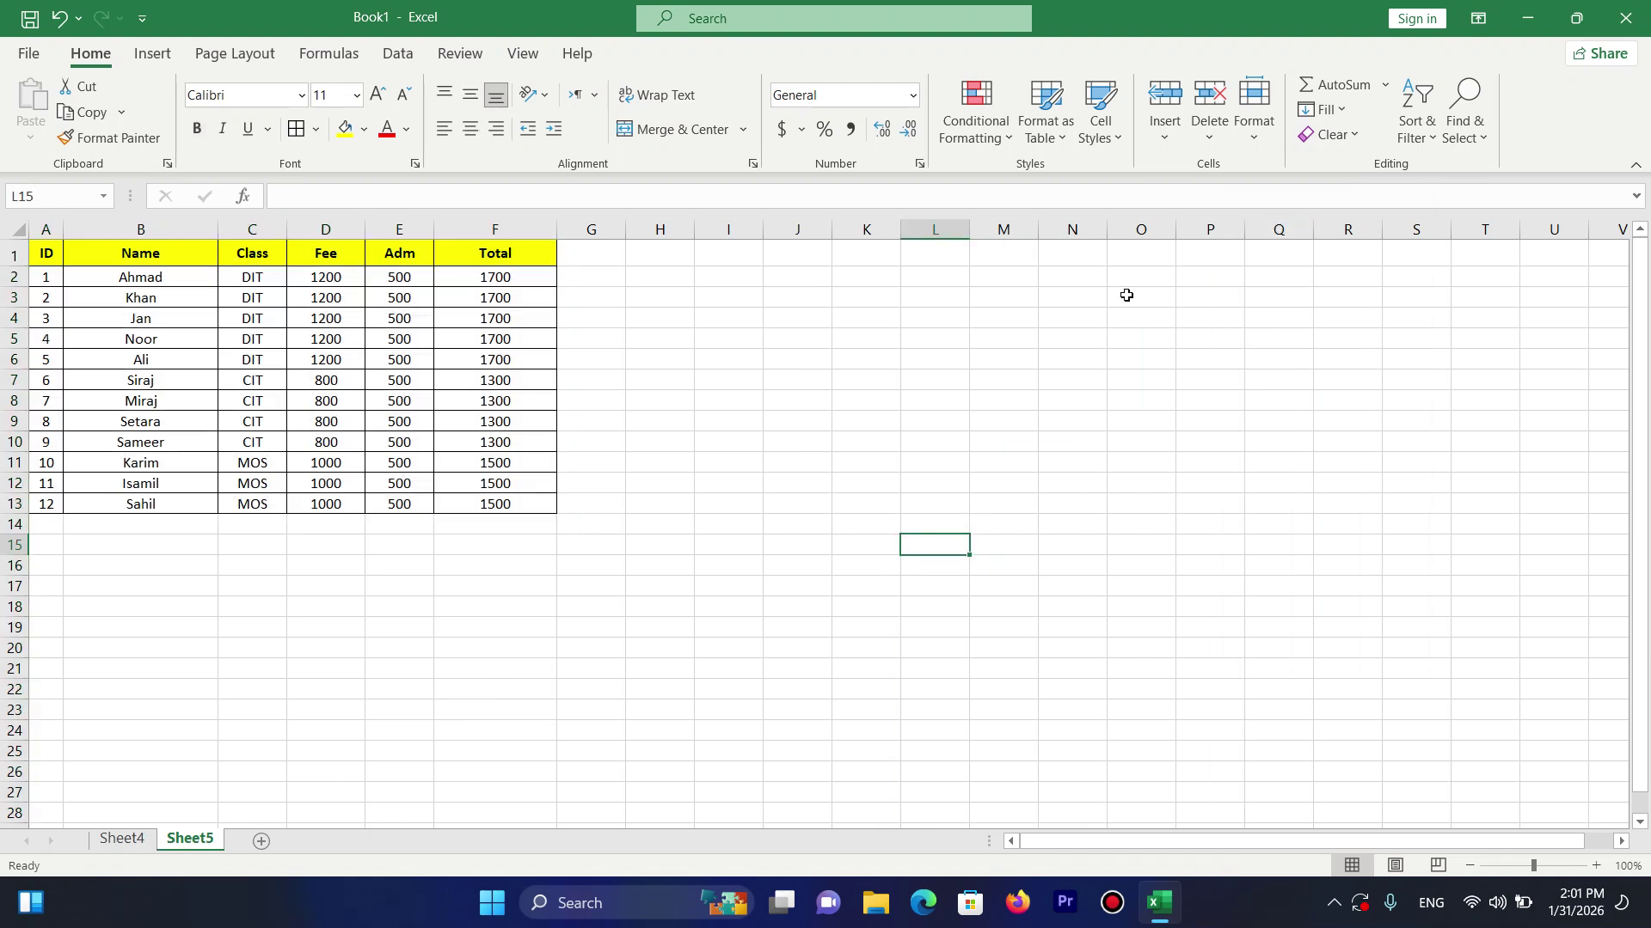
{"action": "left_click", "coordinate": [1273, 144]}
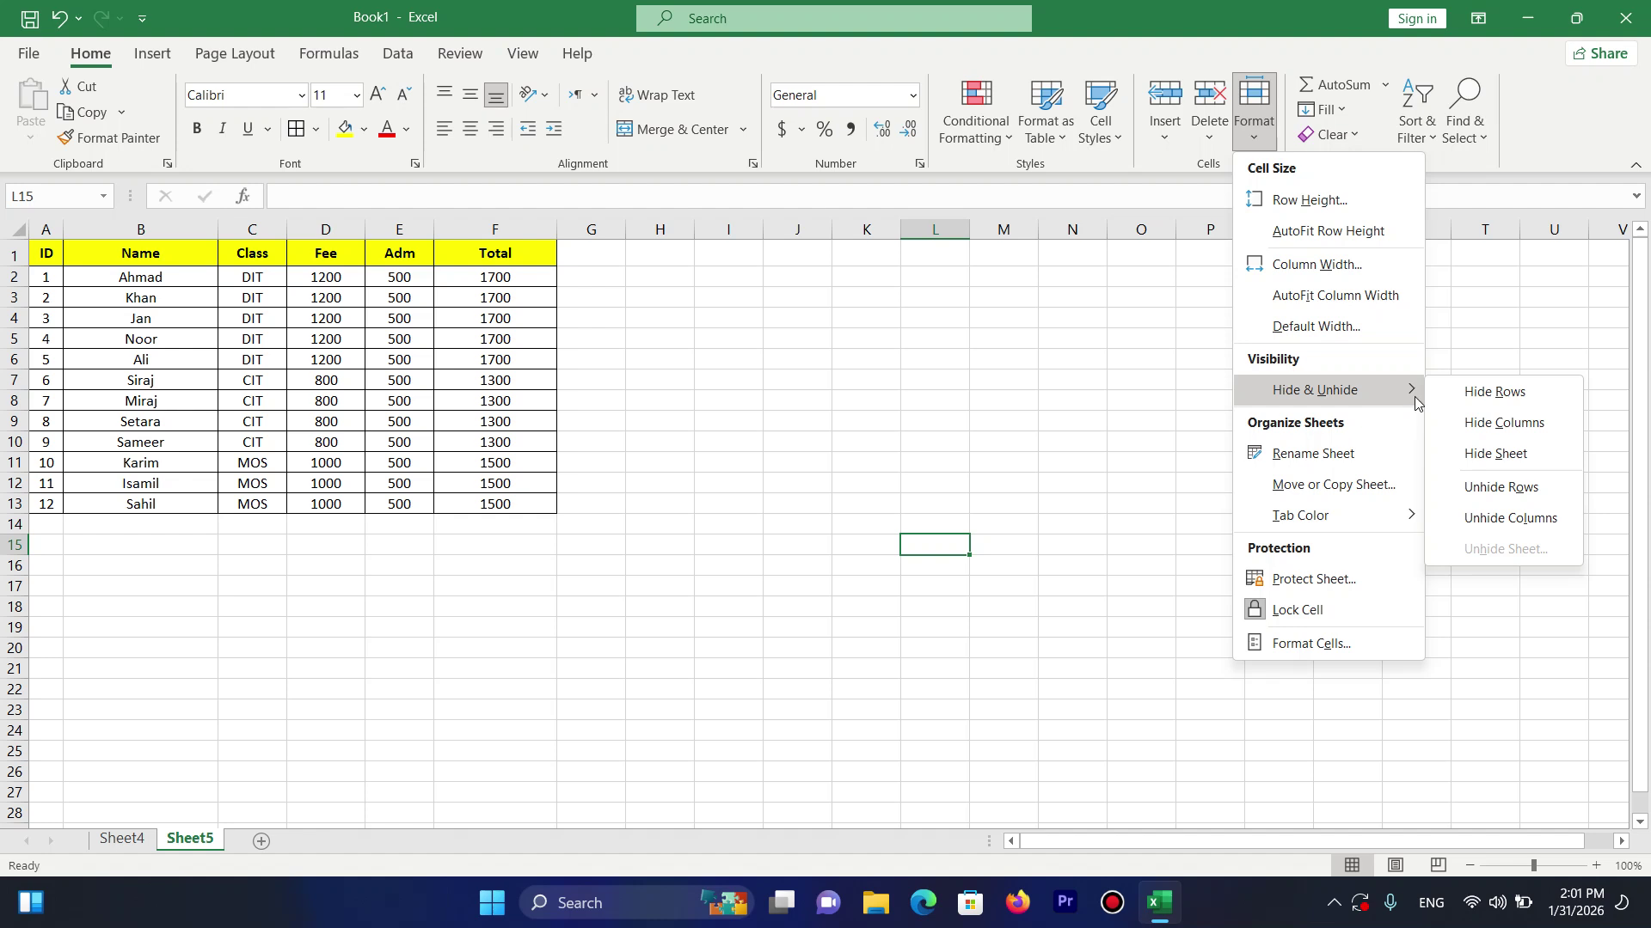
{"action": "left_click", "coordinate": [1498, 455]}
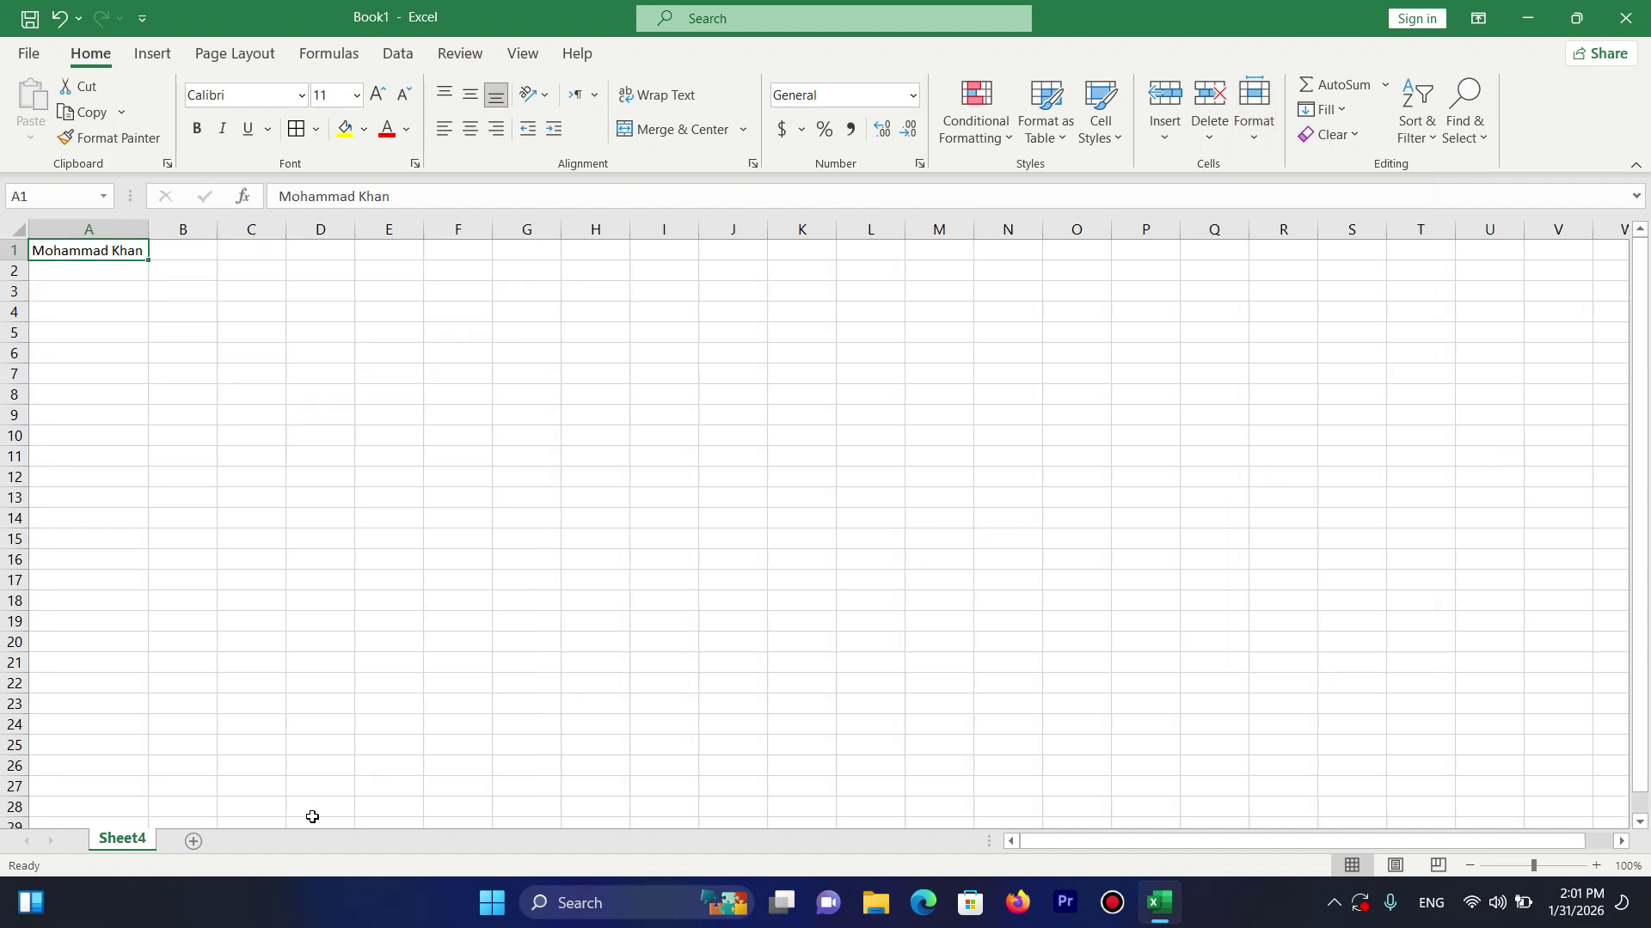
{"action": "left_click", "coordinate": [312, 741]}
{"action": "left_click", "coordinate": [1254, 107]}
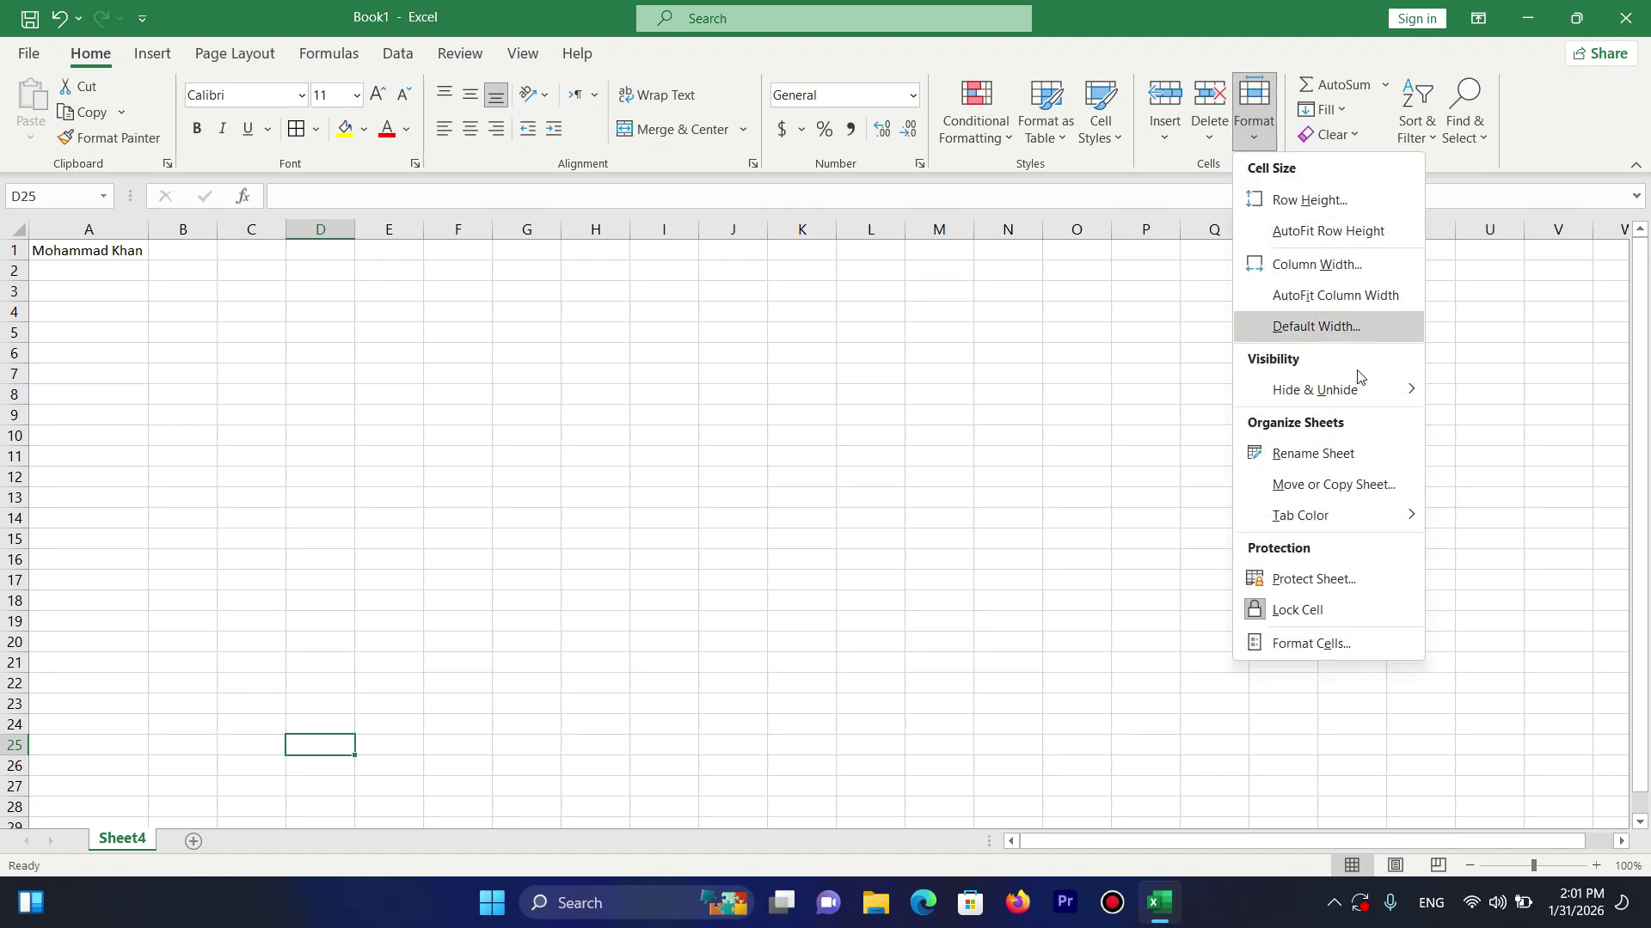
{"action": "mouse_move", "coordinate": [1375, 389]}
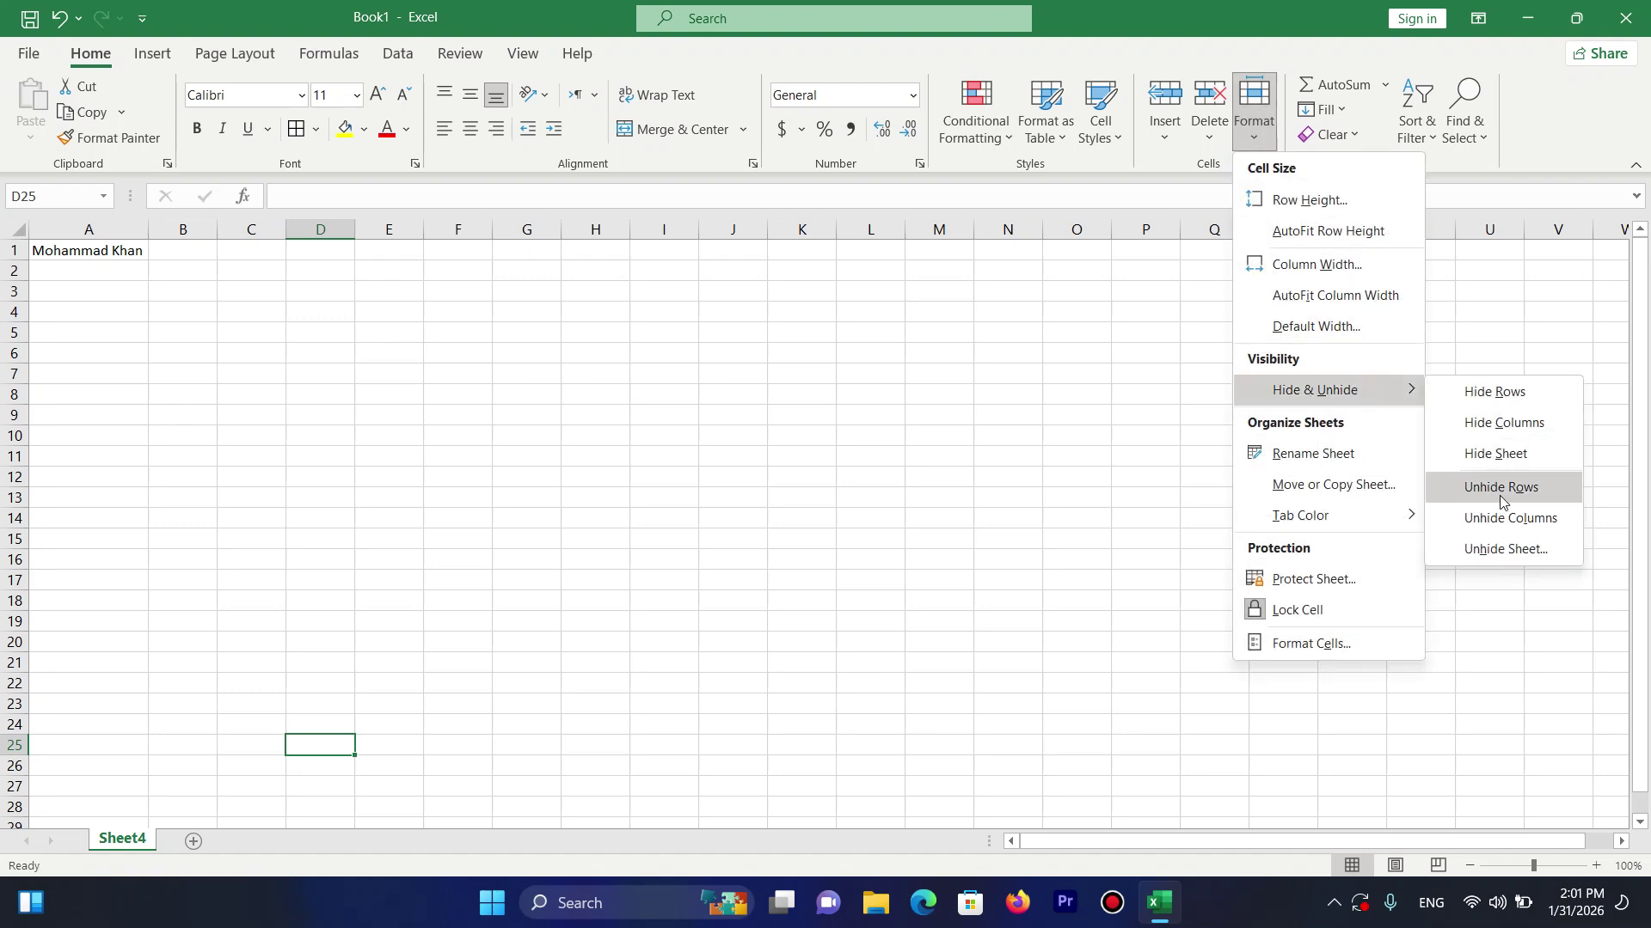
{"action": "left_click", "coordinate": [1503, 550]}
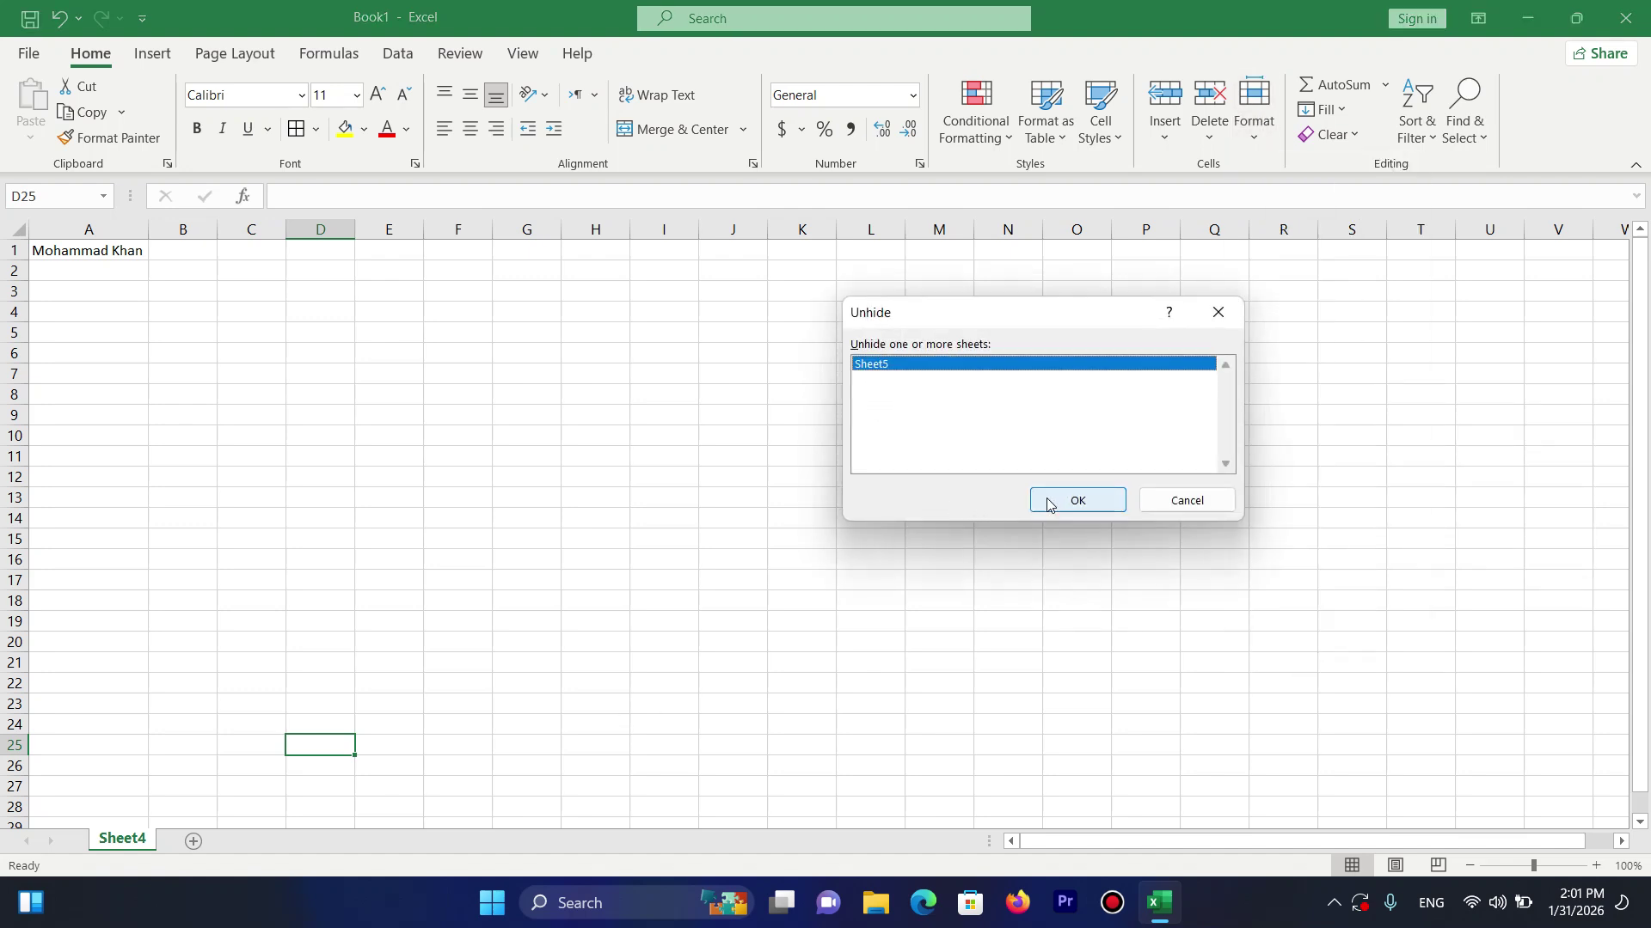
{"action": "left_click", "coordinate": [1074, 497]}
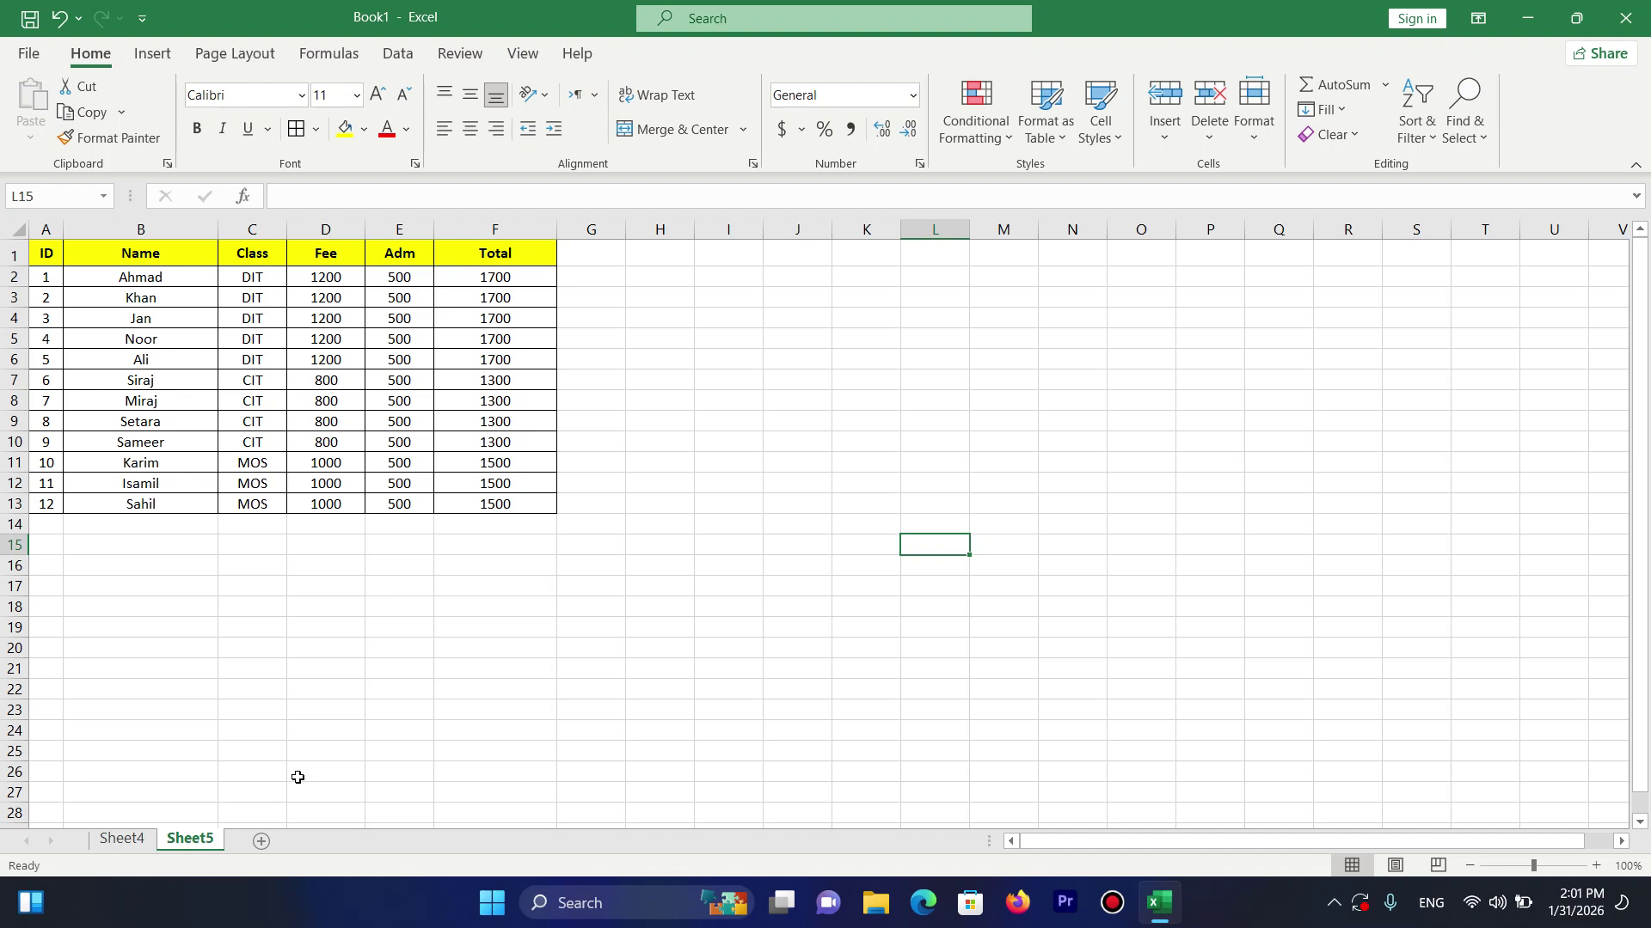
{"action": "left_click", "coordinate": [251, 360]}
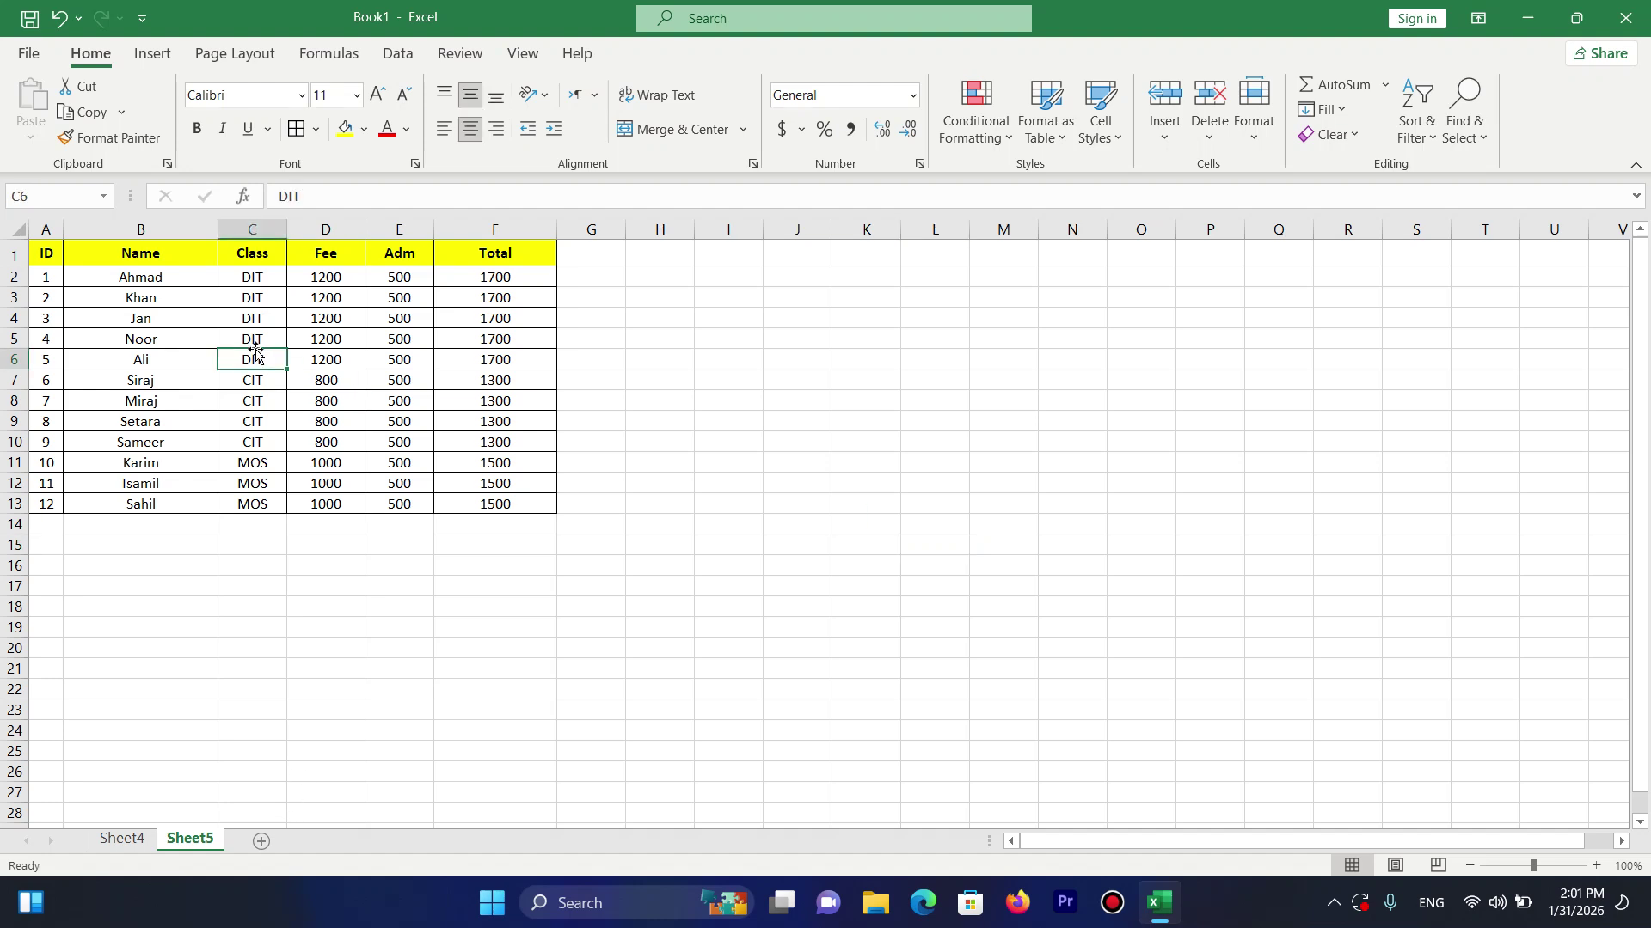
Rename the Sheet5 tab to 'ISamil'.
{"action": "left_click", "coordinate": [1257, 139]}
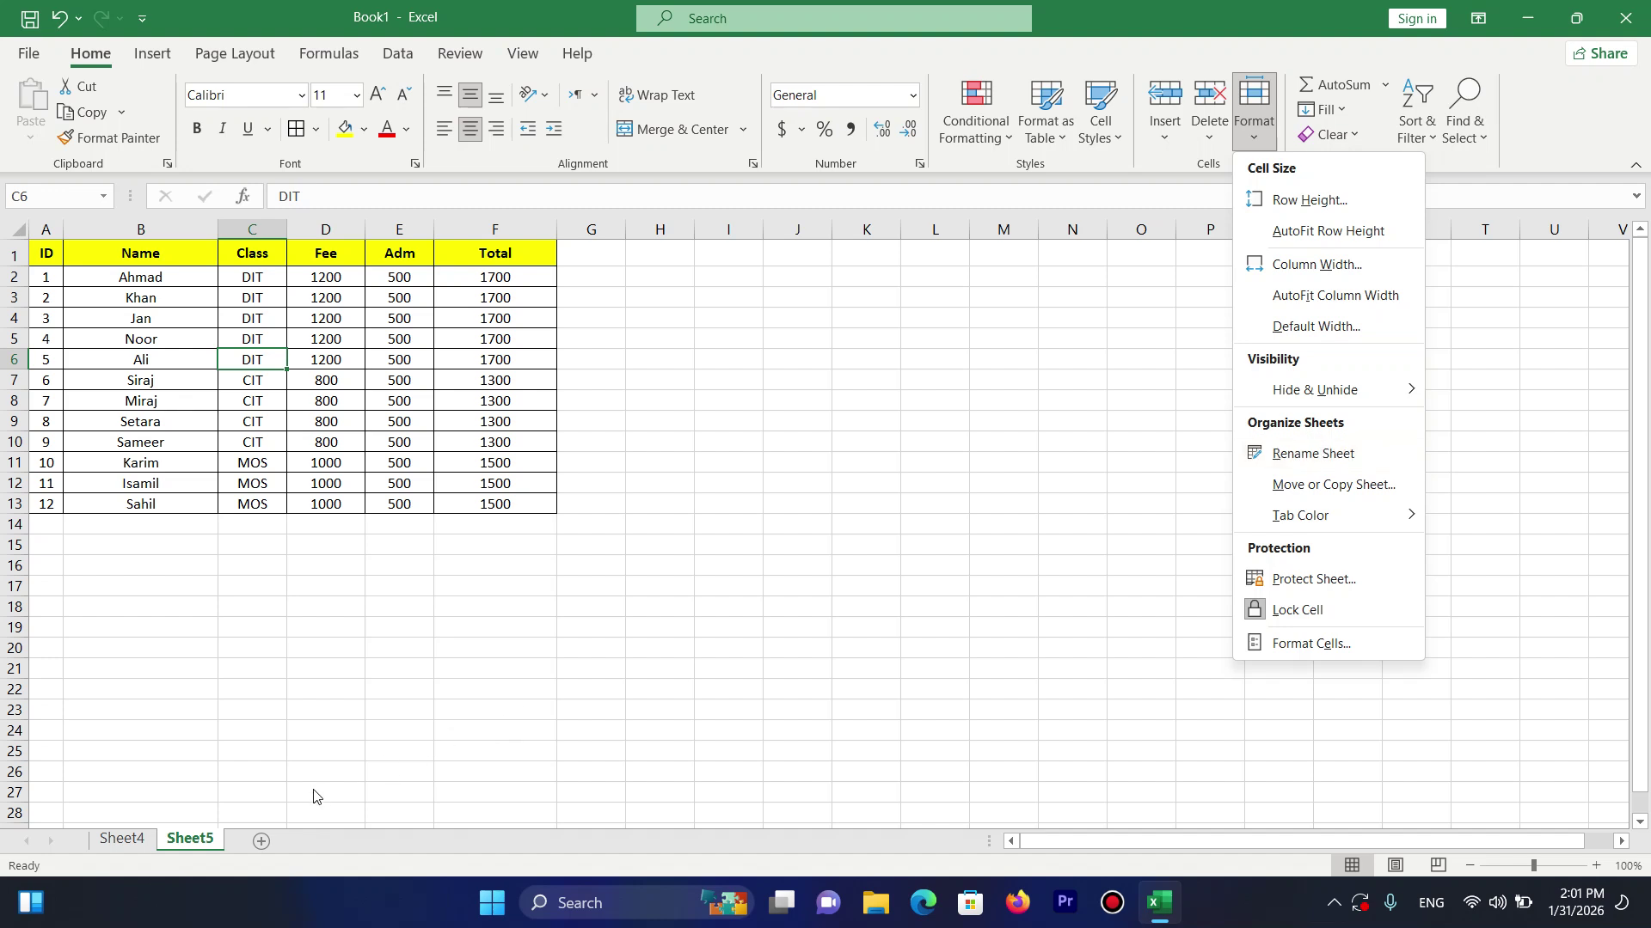
{"action": "left_click", "coordinate": [1298, 456]}
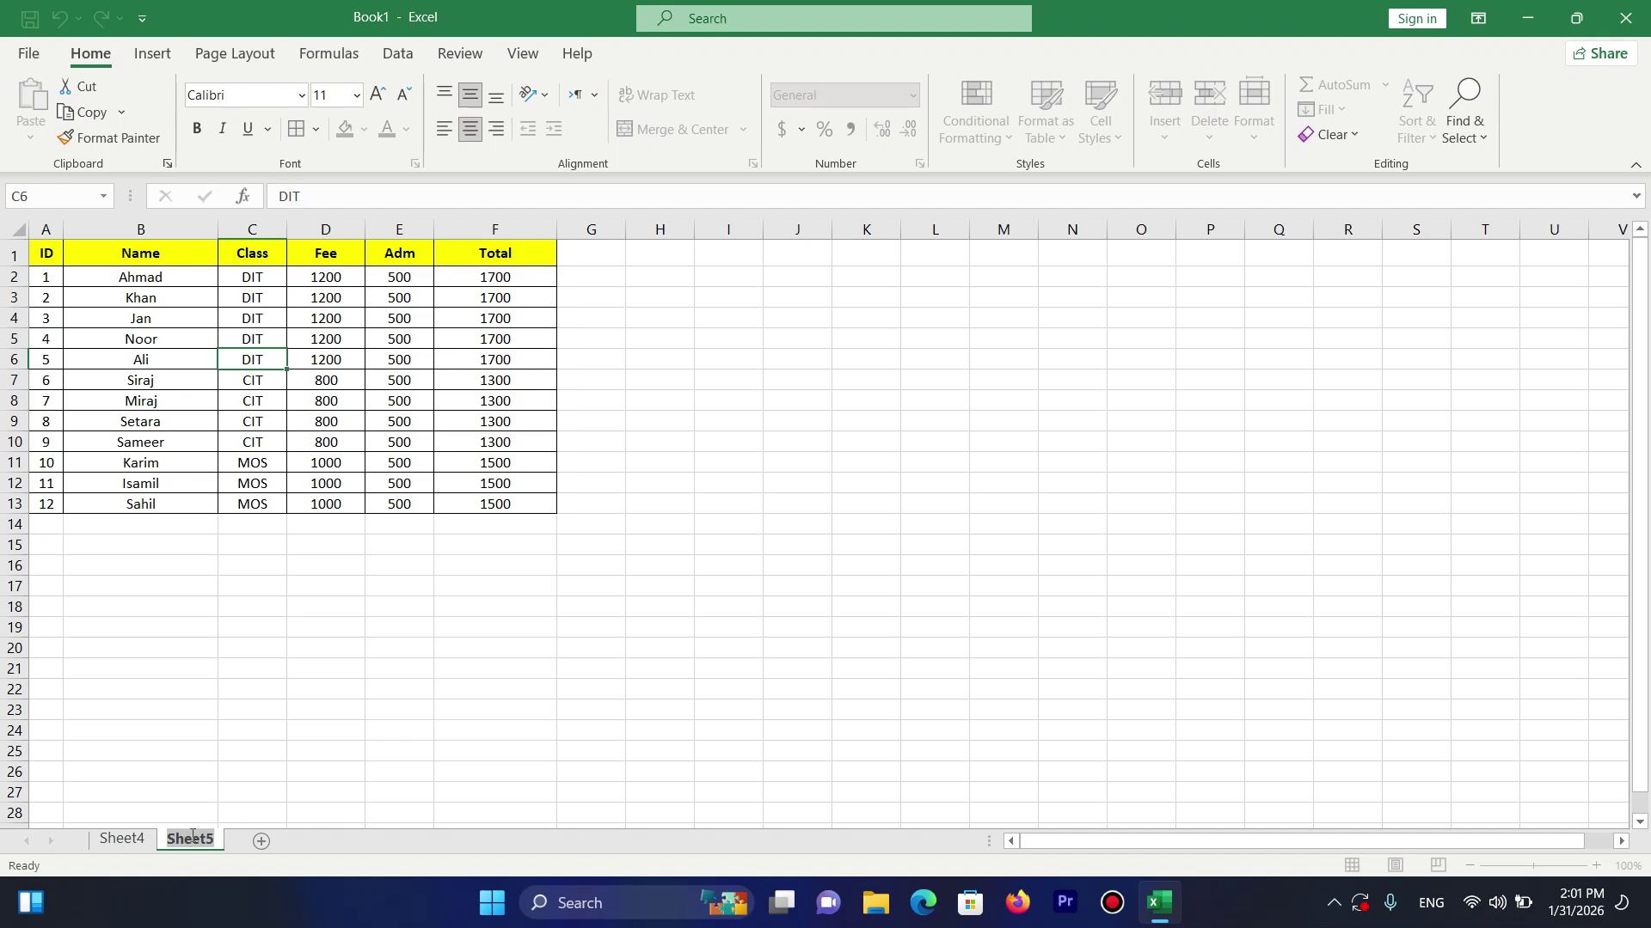
{"action": "type", "text": "ISamil"}
{"action": "key", "text": "Return"}
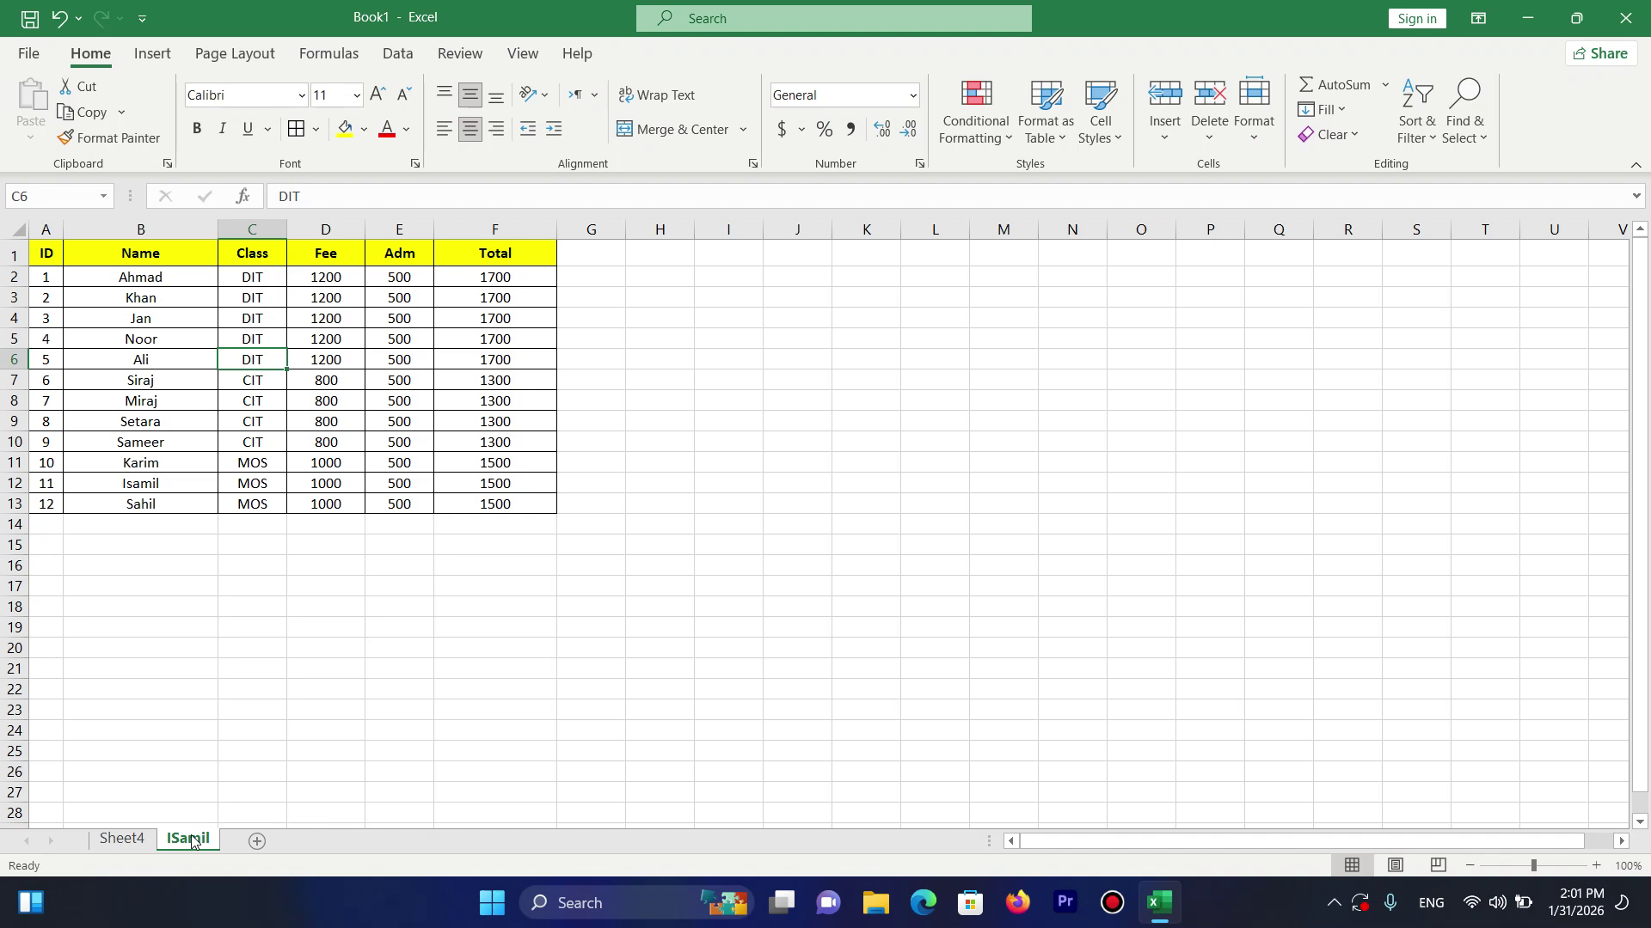
Rename Sheet4 to 'Ahmad' and return to the ISamil sheet.
{"action": "left_click", "coordinate": [131, 839]}
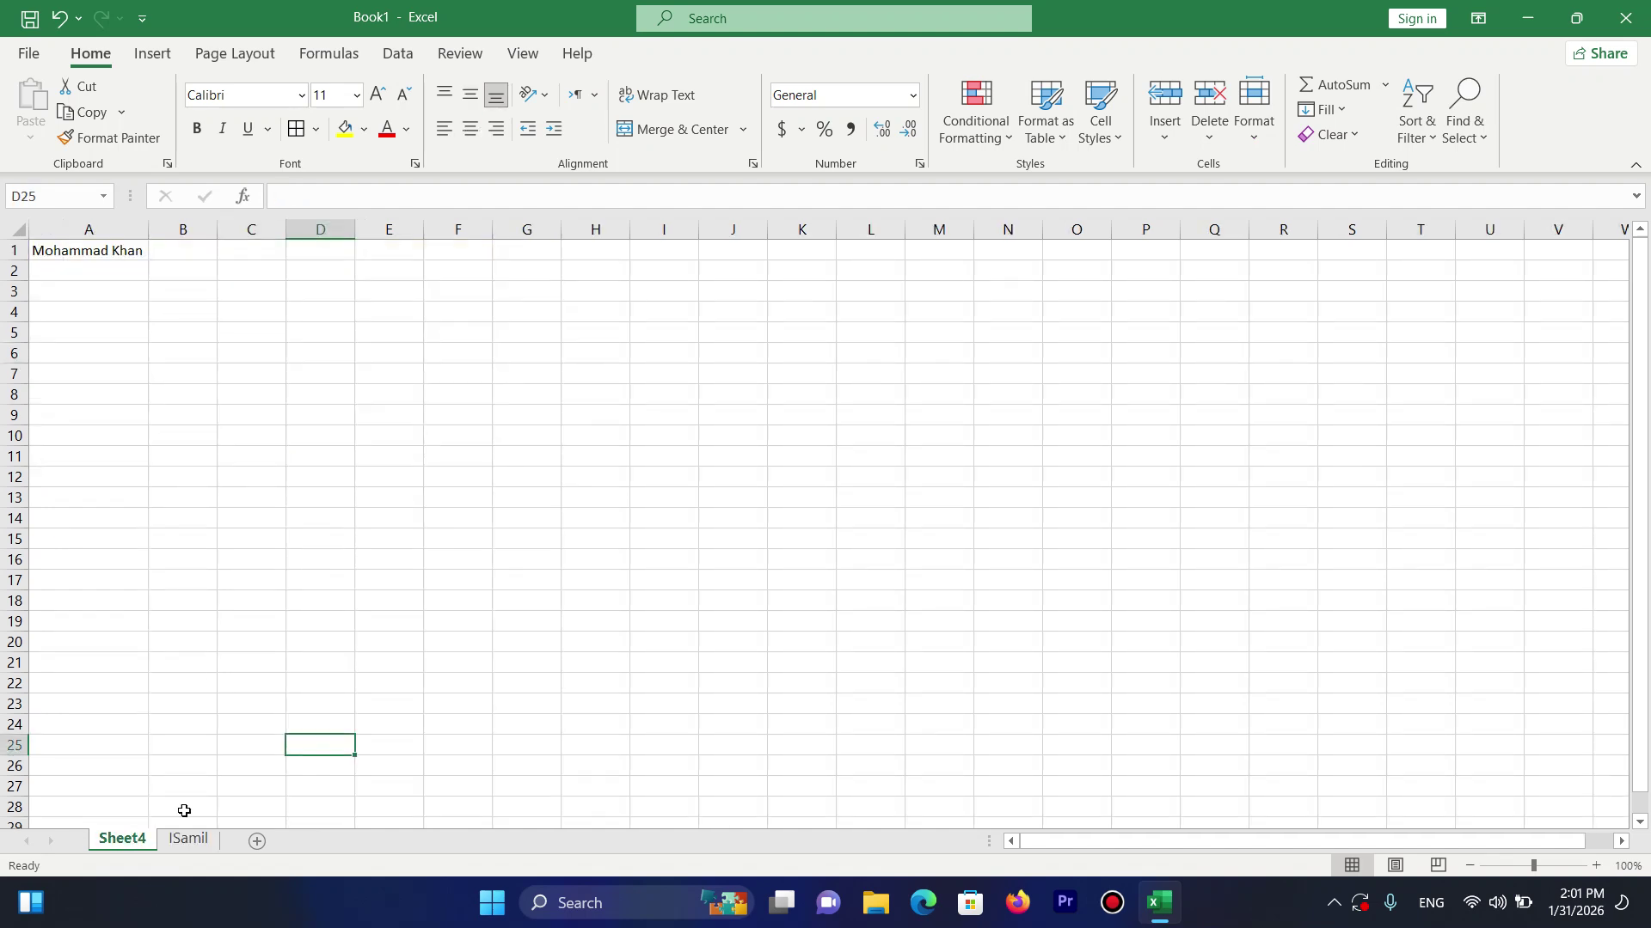
{"action": "left_click", "coordinate": [1253, 125]}
{"action": "left_click", "coordinate": [1298, 466]}
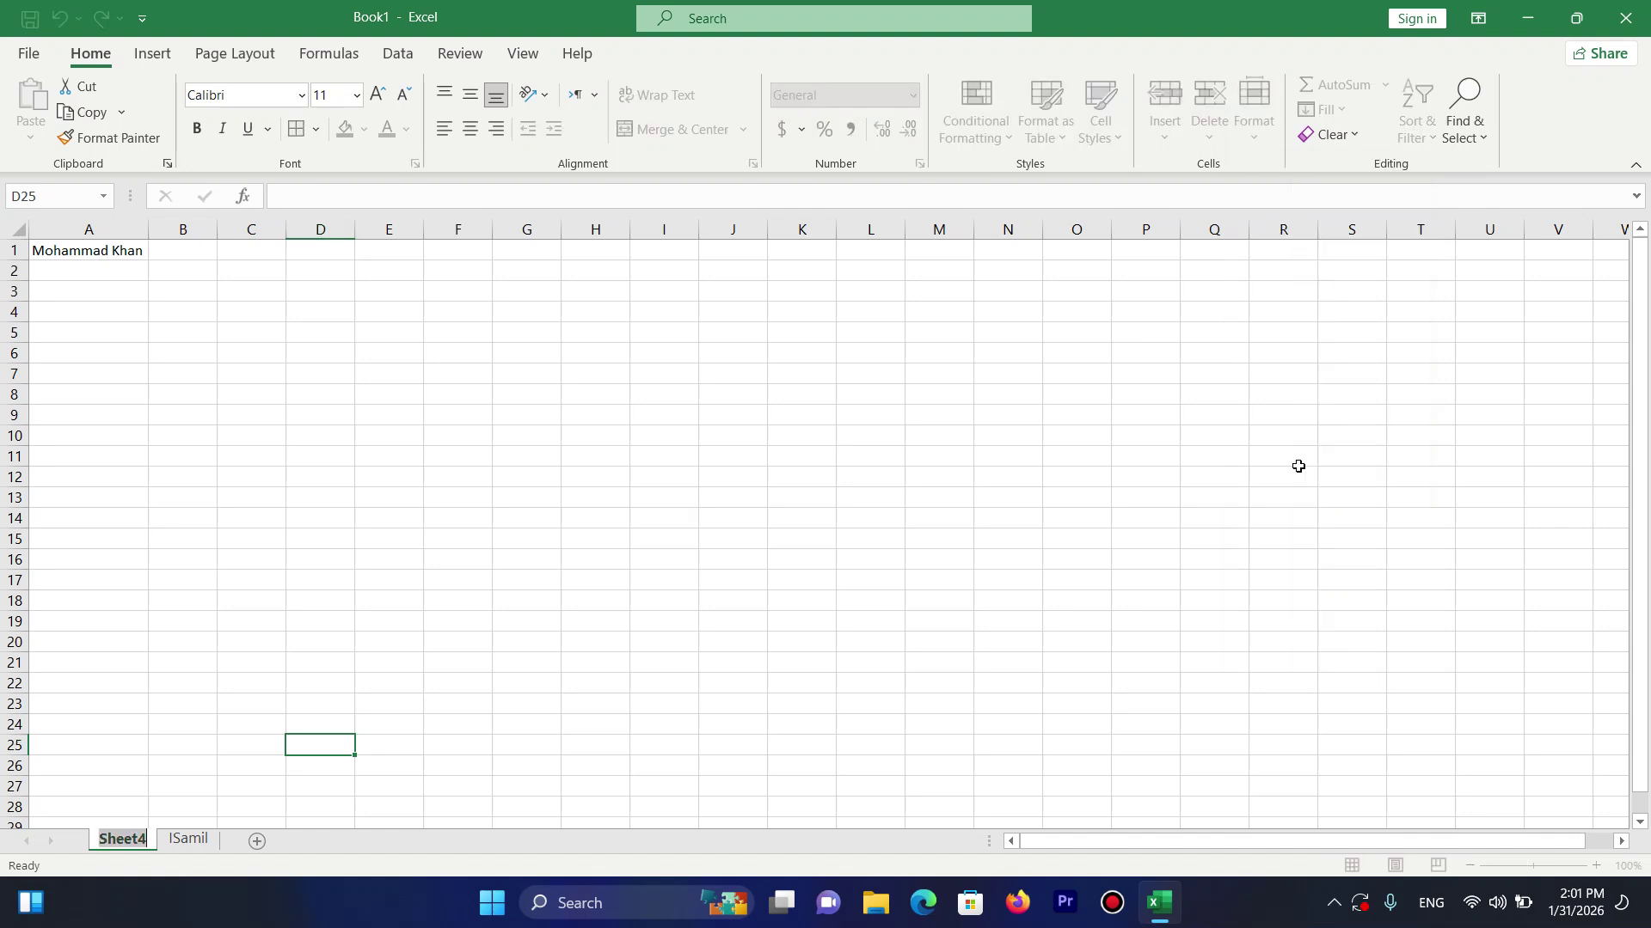
{"action": "type", "text": "Ahmad"}
{"action": "key", "text": "Return"}
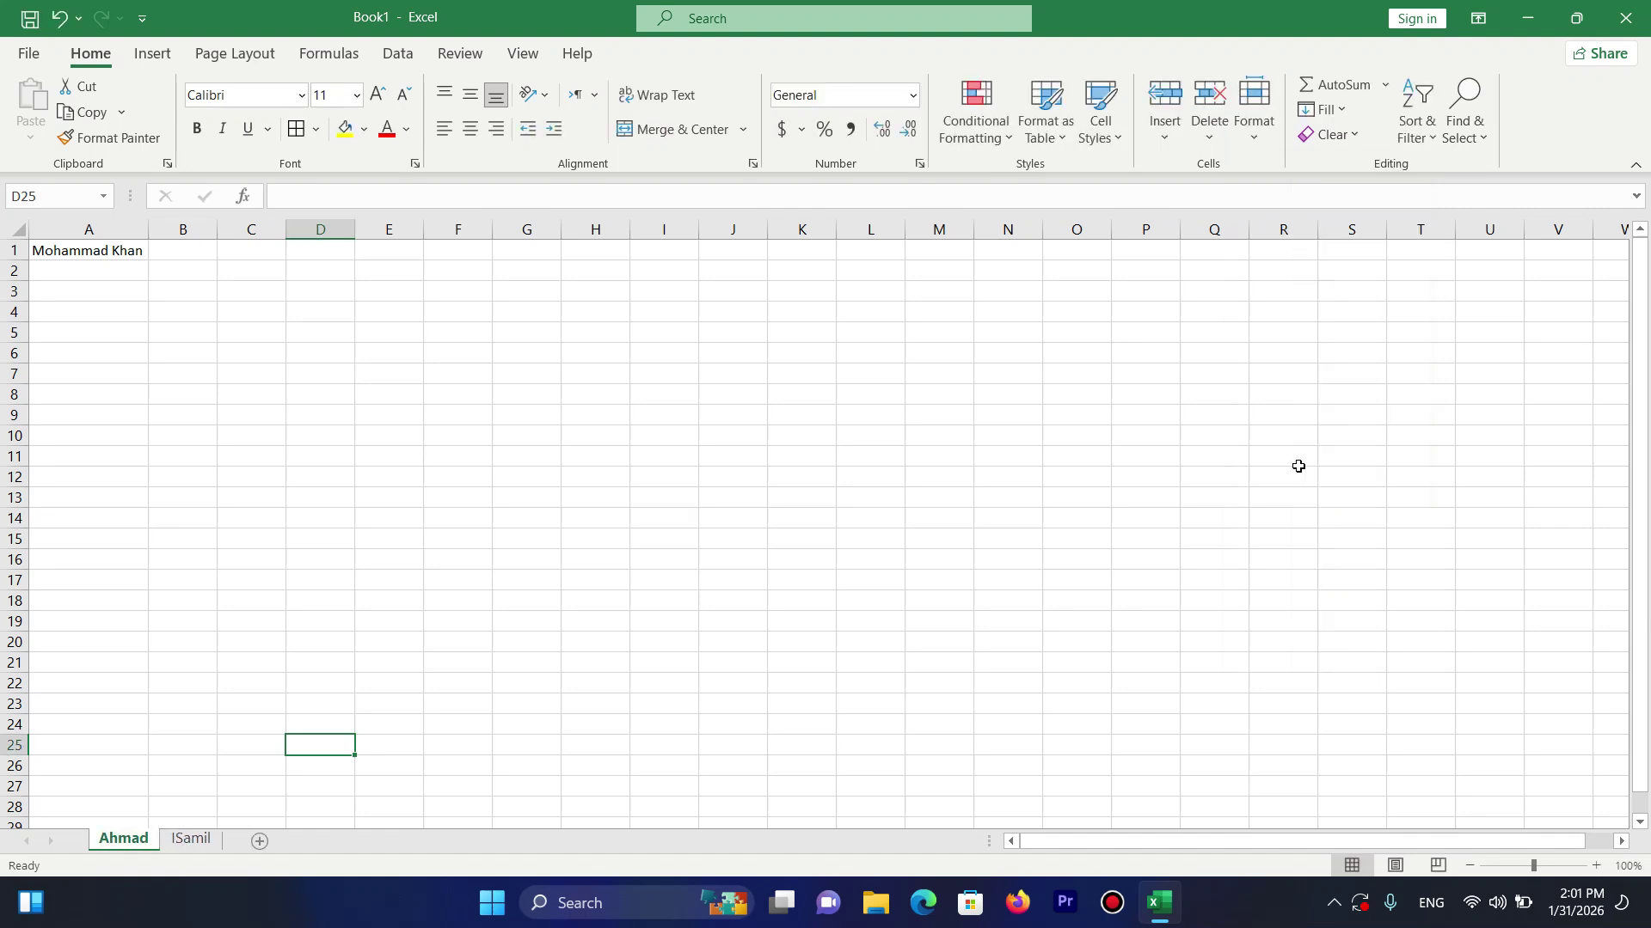
{"action": "left_click", "coordinate": [191, 840]}
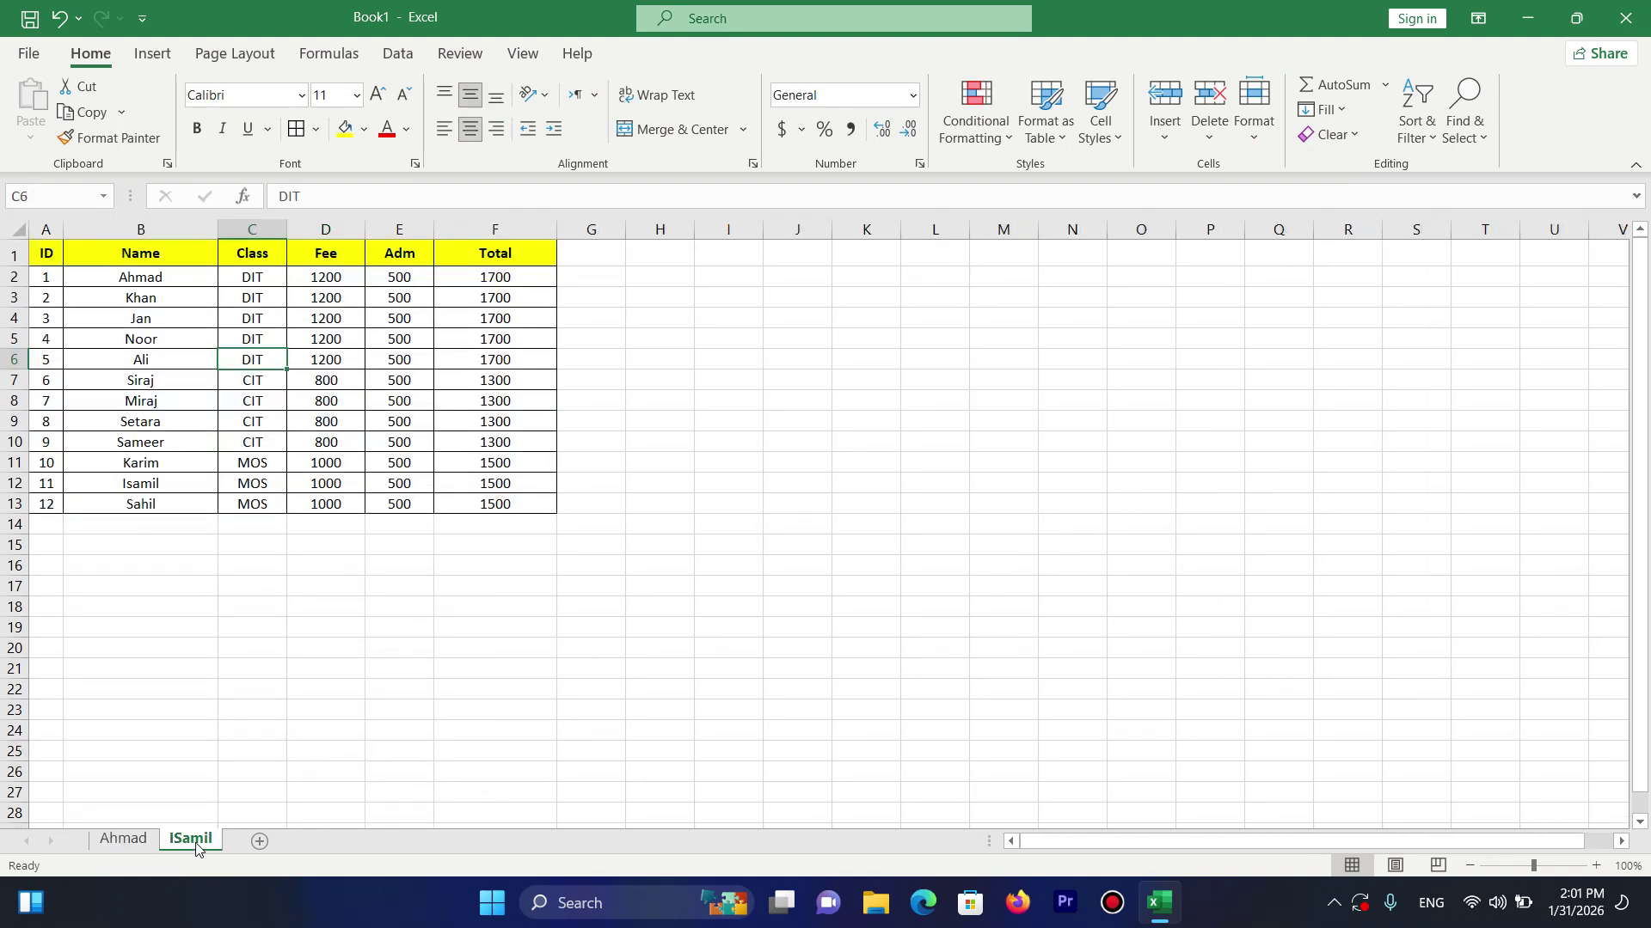
Move the ISamil sheet before the Ahmad sheet with Move or Copy Sheet.
{"action": "left_click", "coordinate": [1273, 135]}
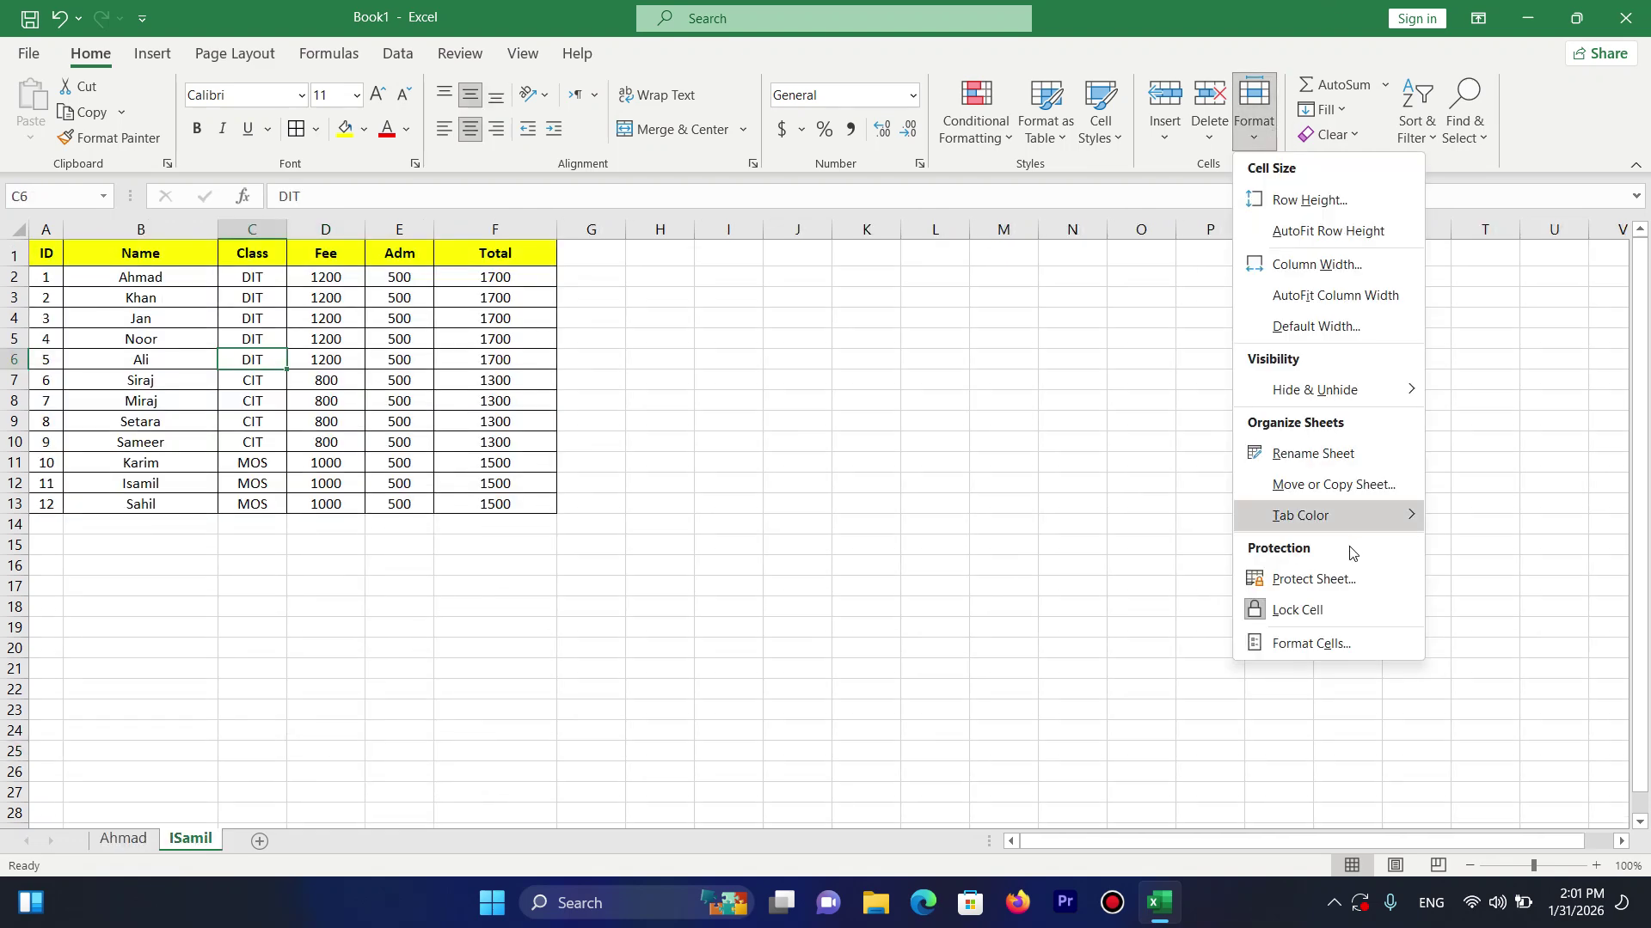
{"action": "left_click", "coordinate": [1327, 493]}
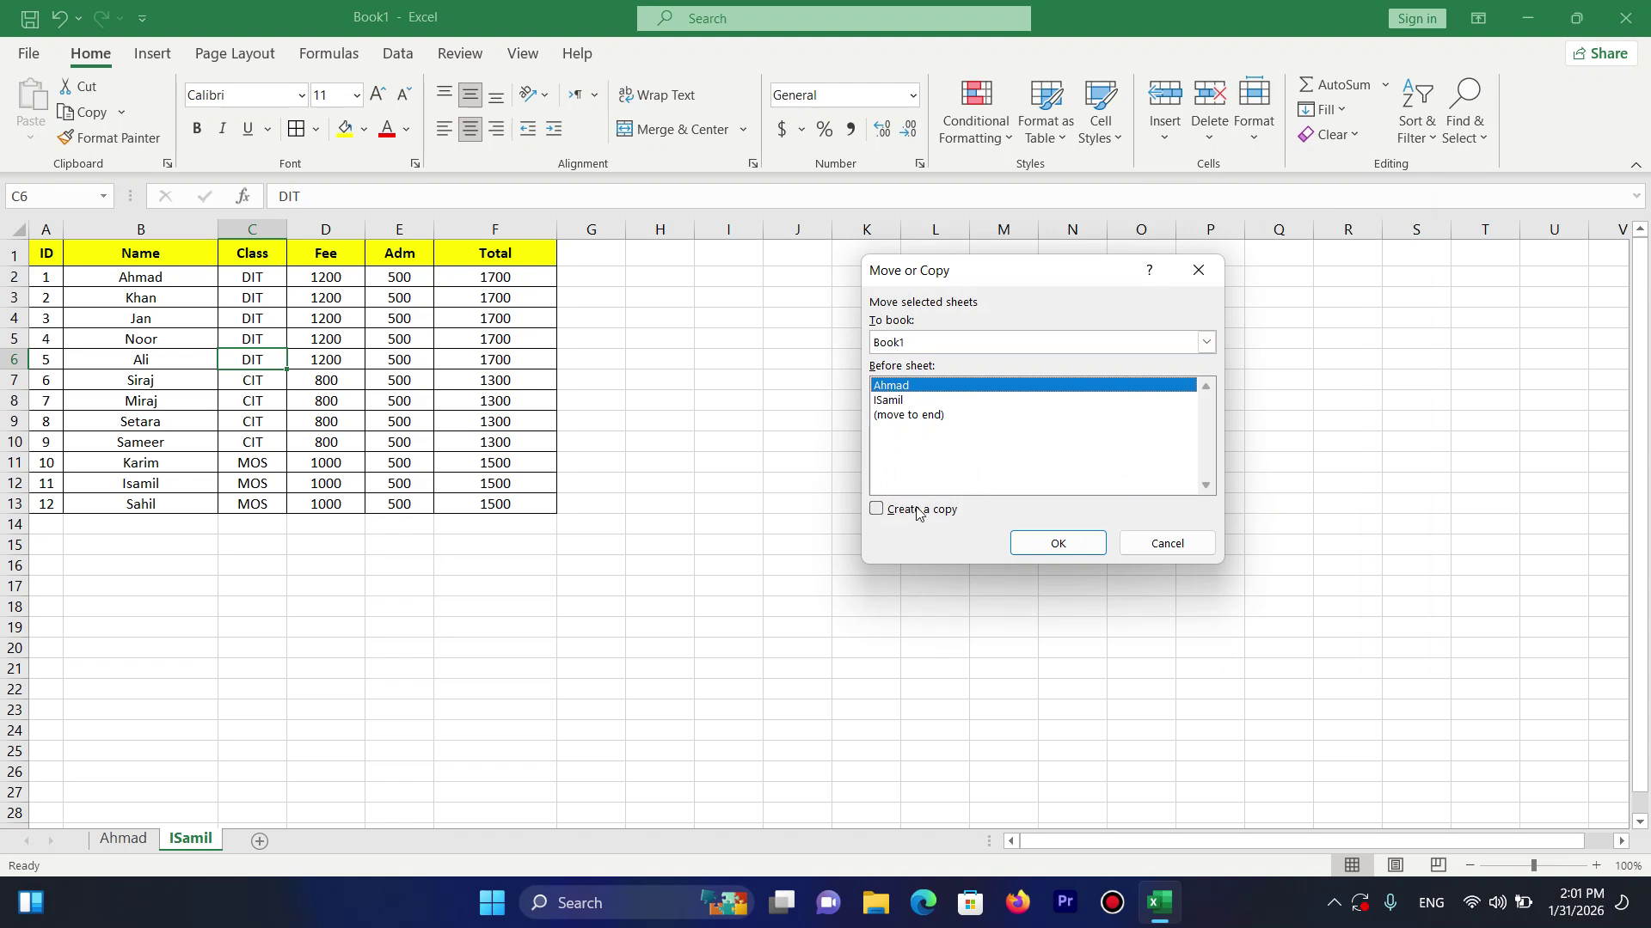
{"action": "left_click", "coordinate": [1044, 548]}
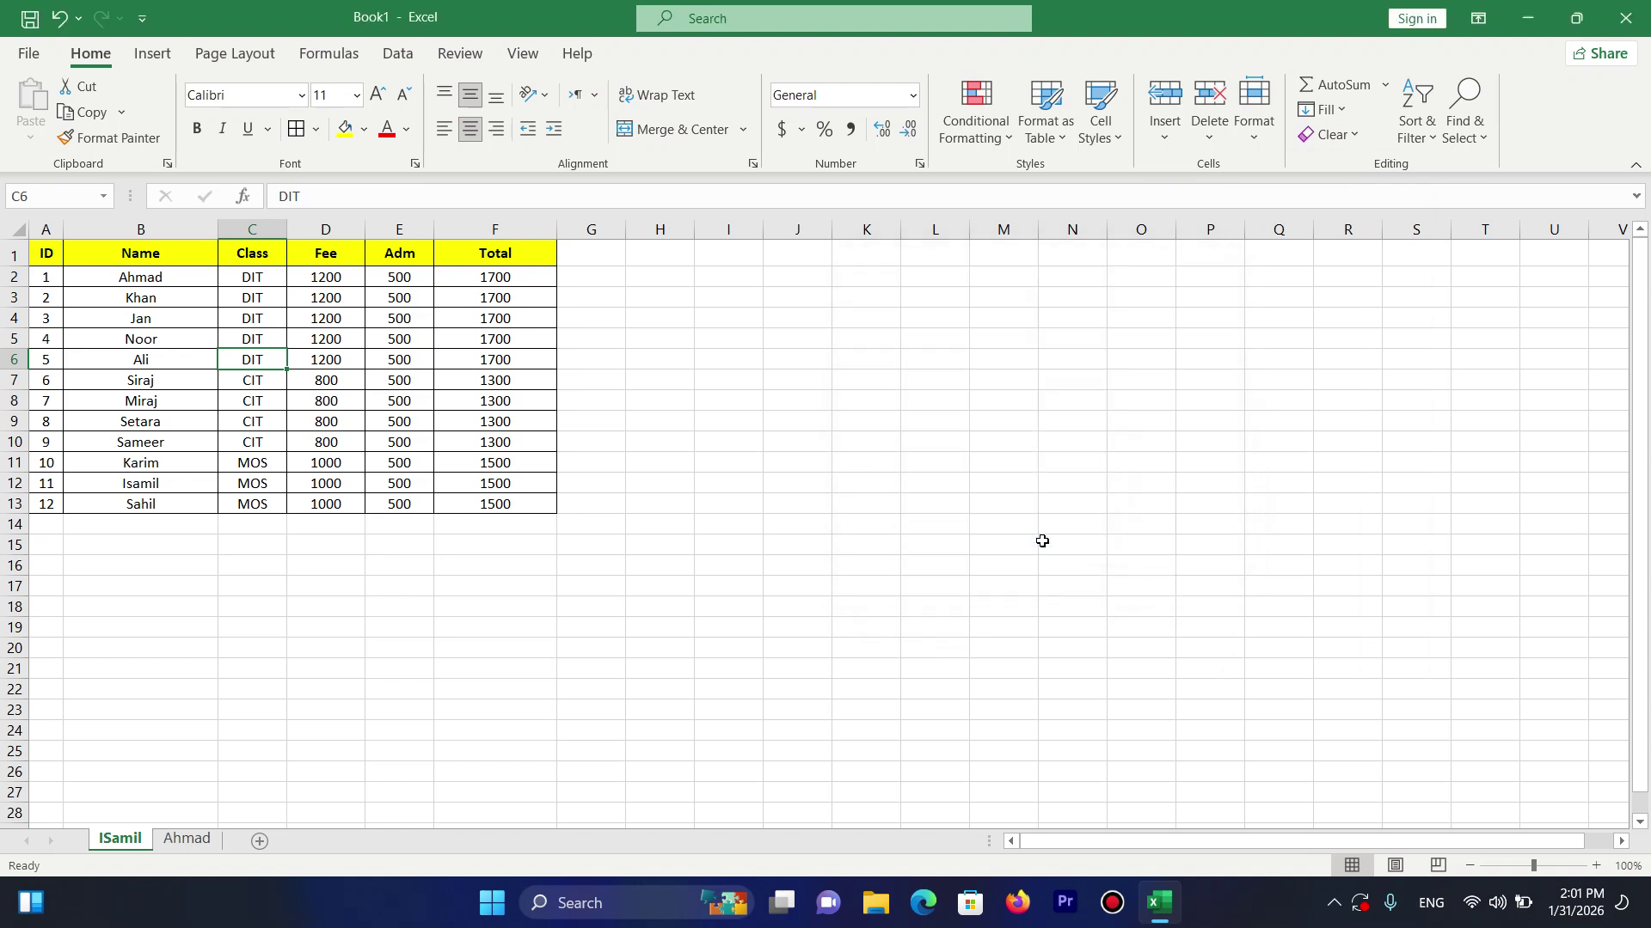
Select A1:F13 on ISamil and bring up Move or Copy Sheet again.
{"action": "left_click", "coordinate": [188, 841]}
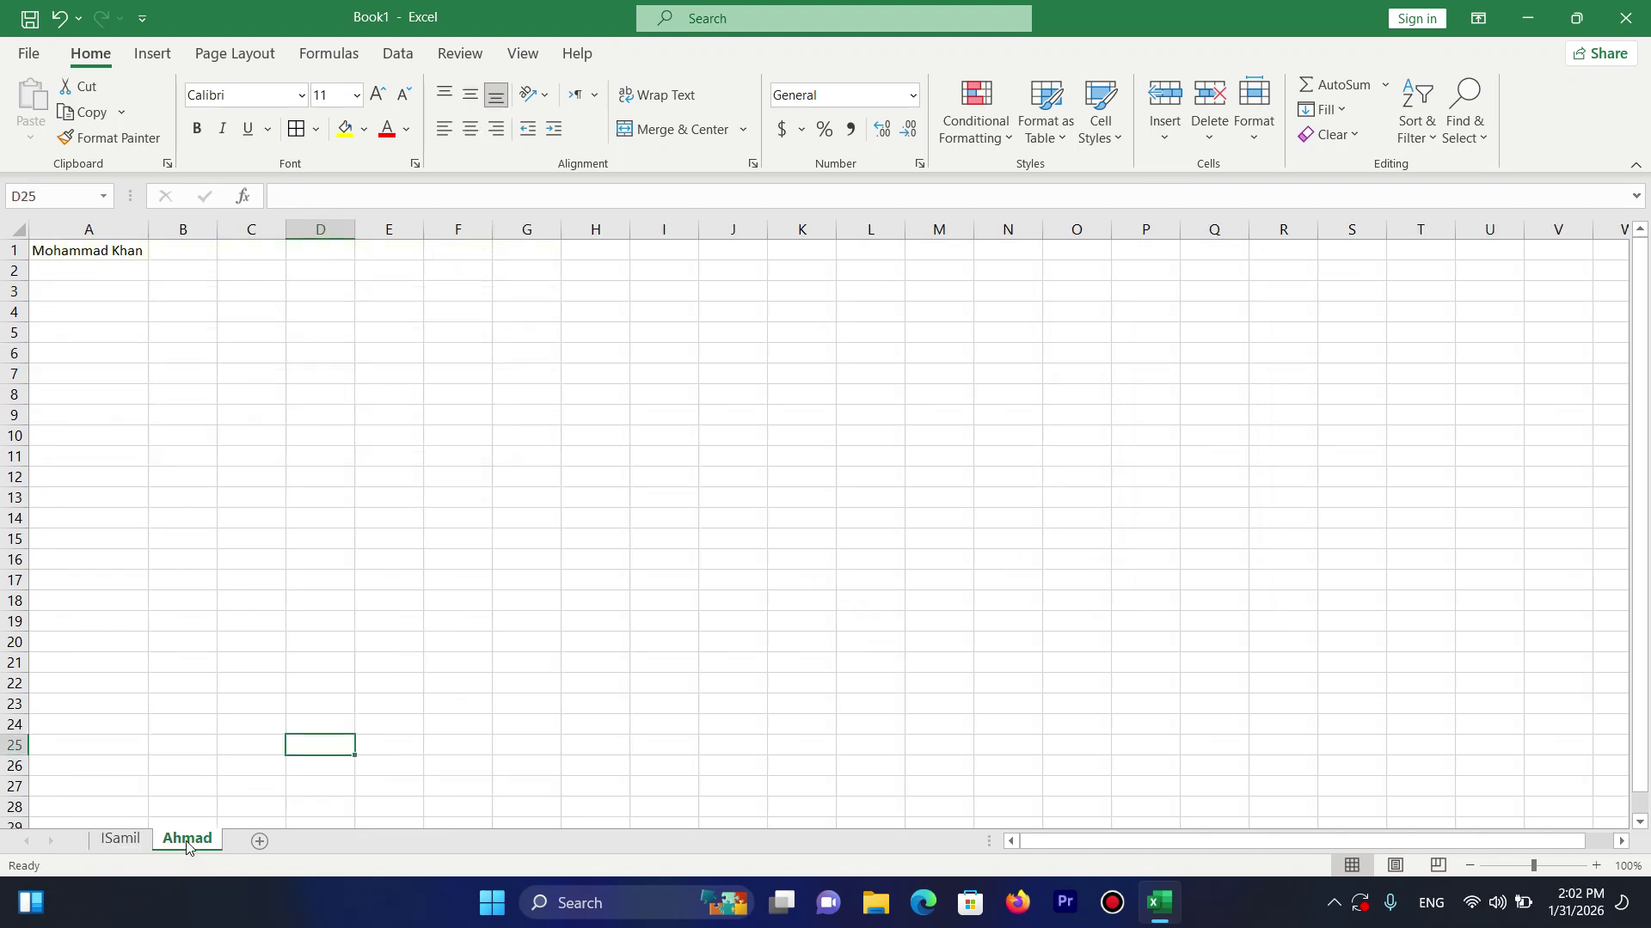
{"action": "left_click", "coordinate": [120, 839]}
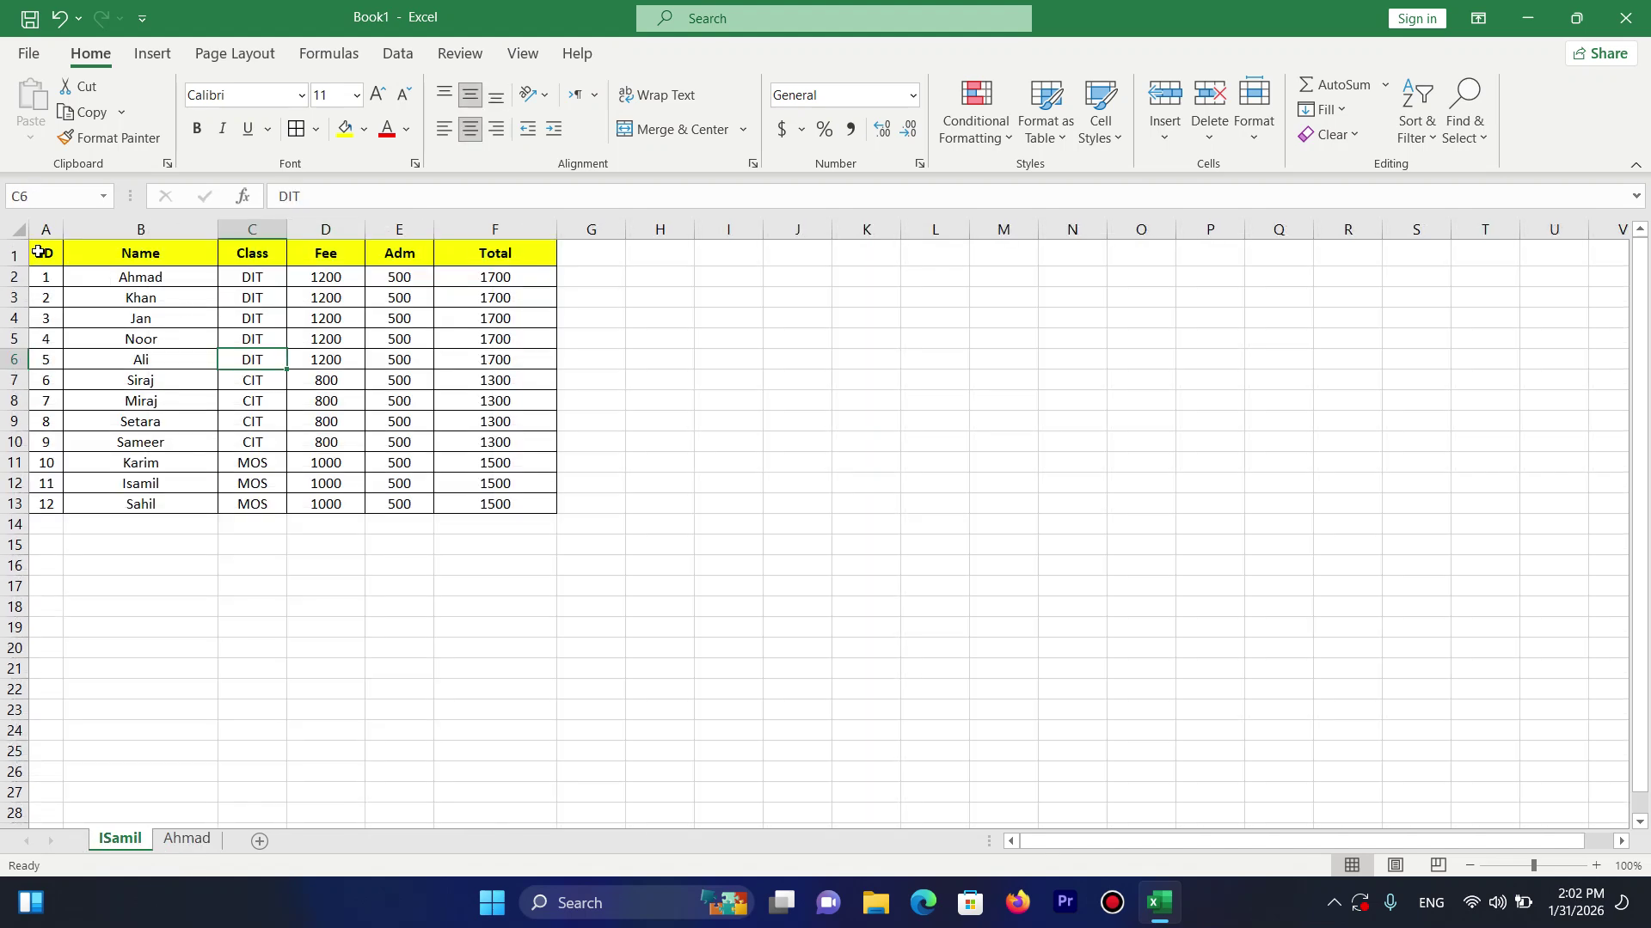
{"action": "left_click_drag", "start_coordinate": [46, 252], "coordinate": [524, 523]}
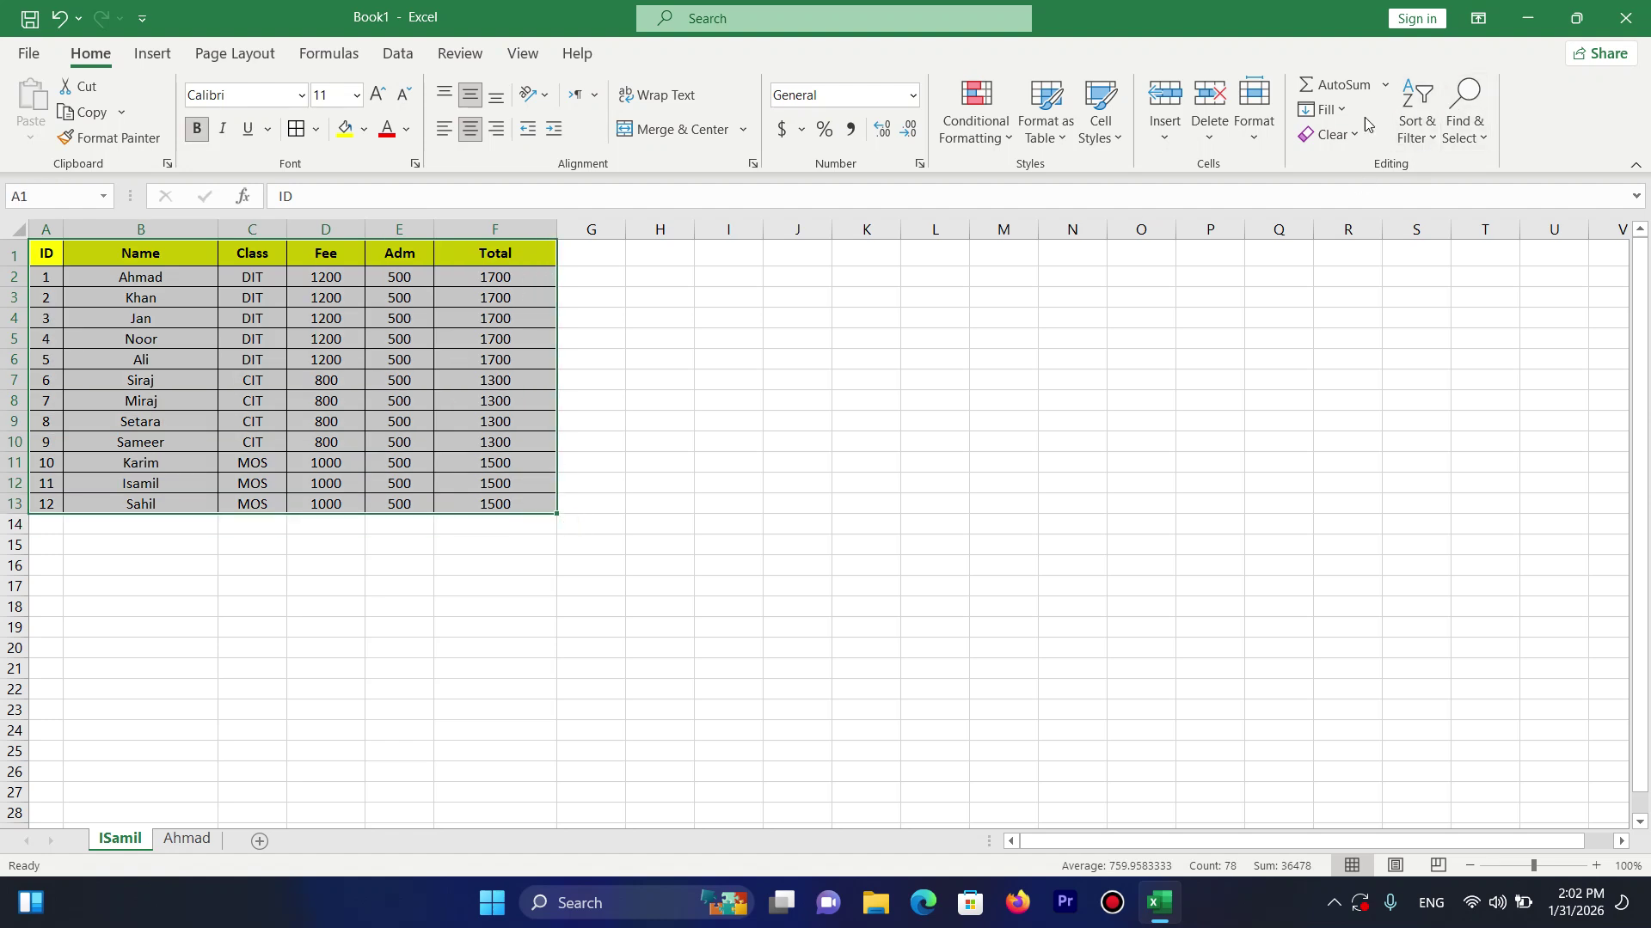
{"action": "left_click", "coordinate": [1254, 112]}
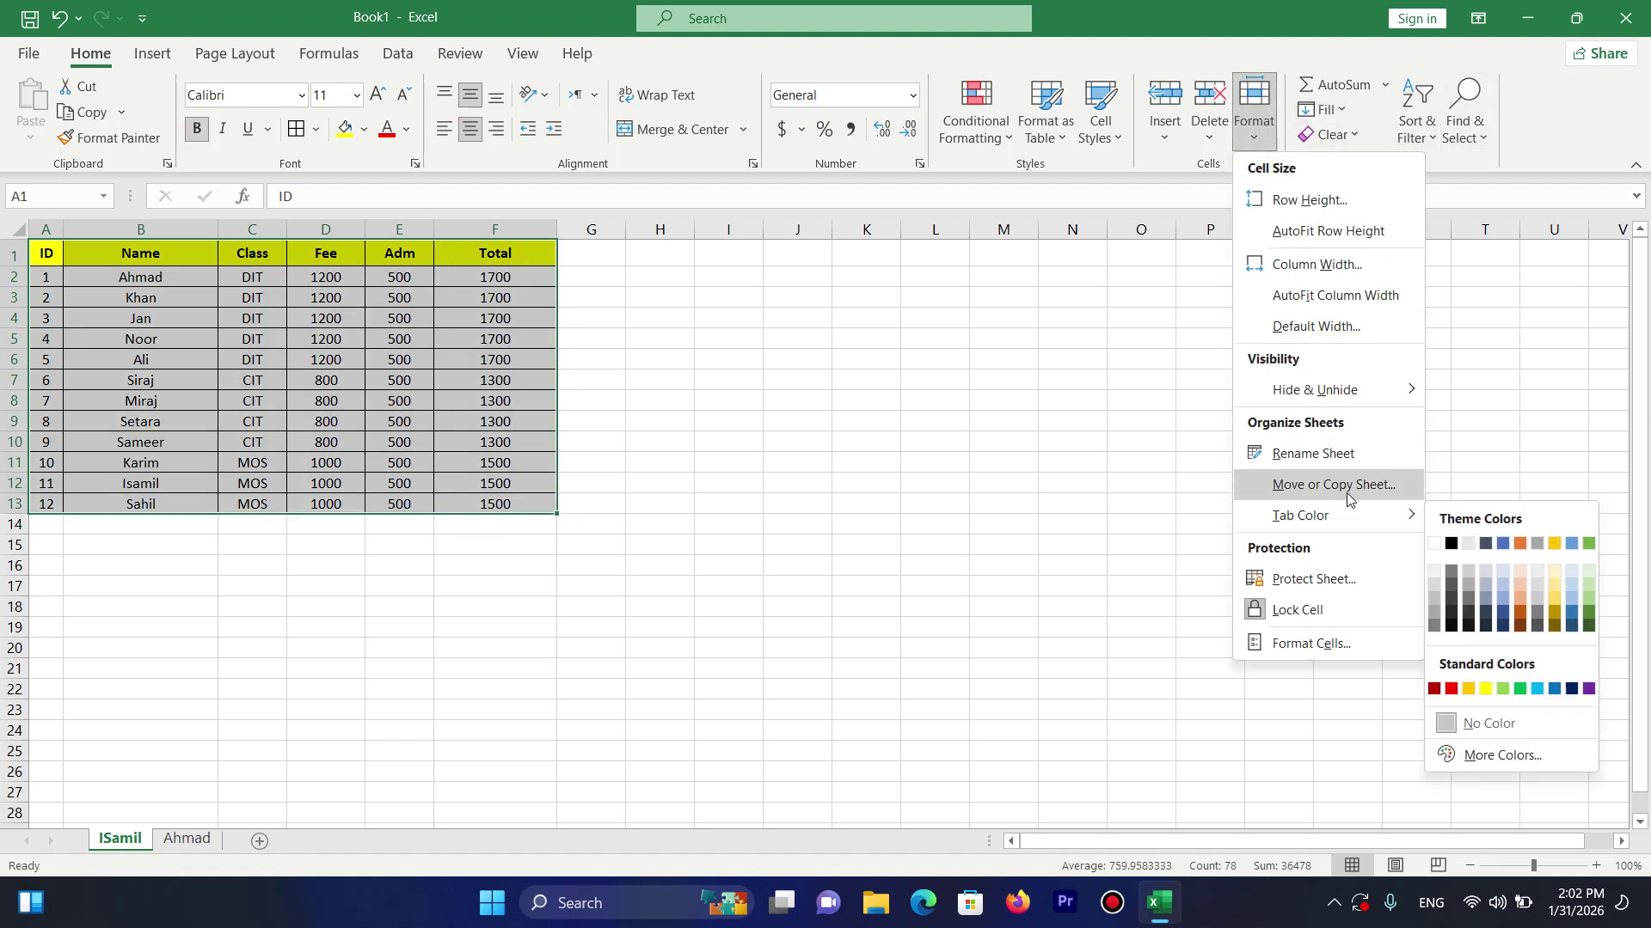
{"action": "left_click", "coordinate": [1347, 494]}
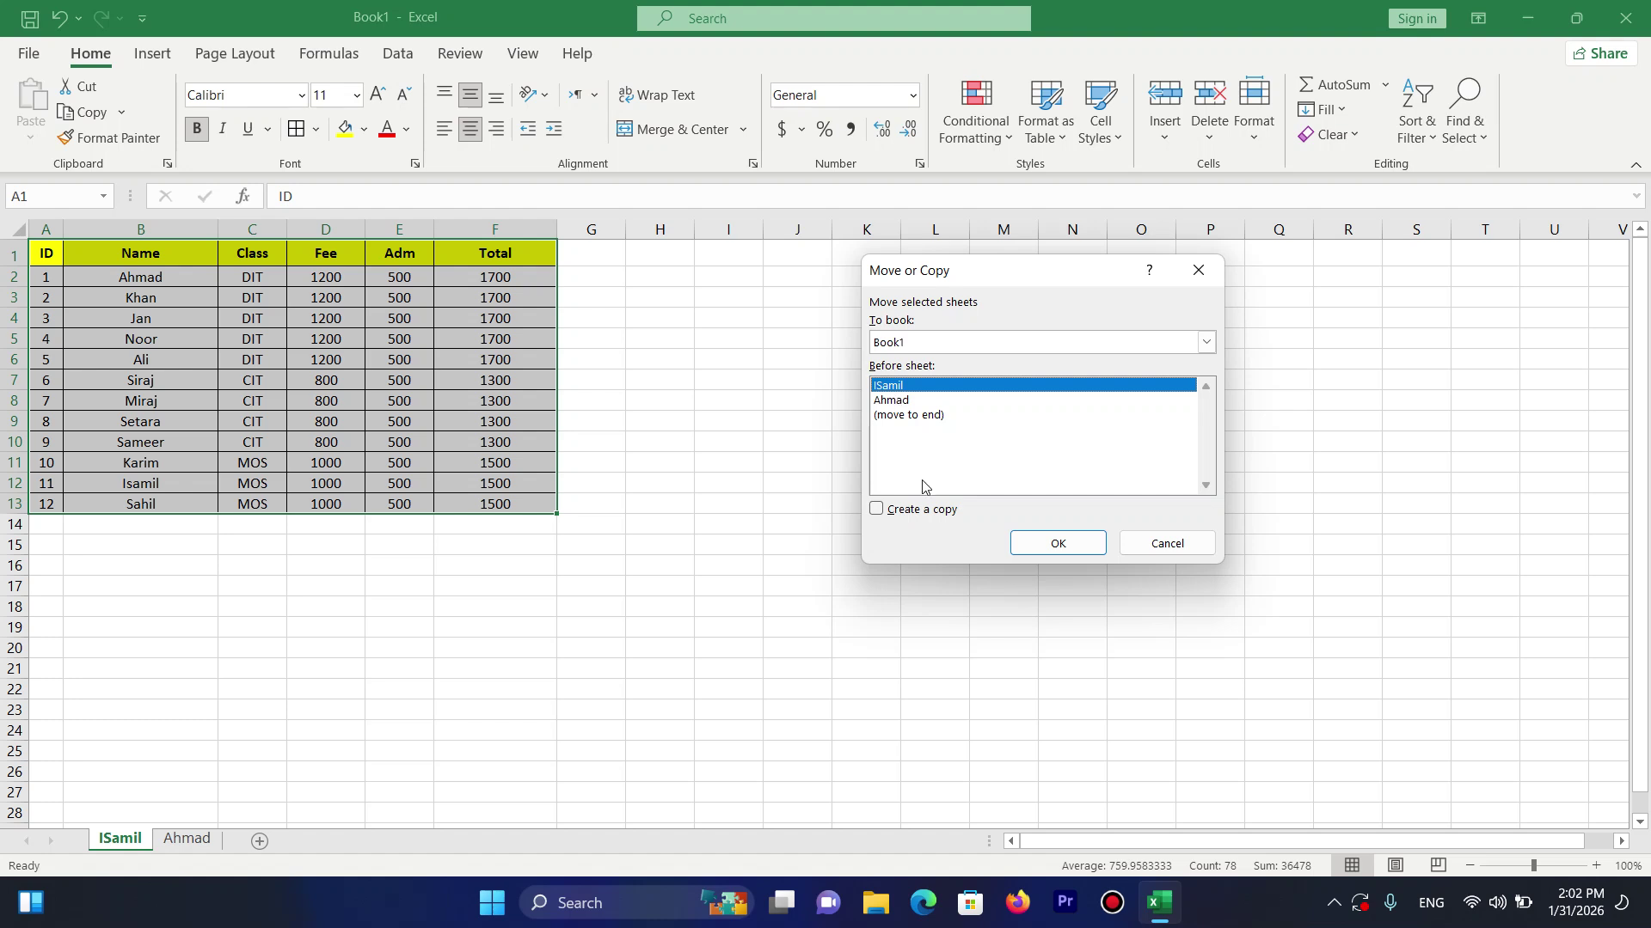
Create a copy of ISamil, named ISamil (2), and compare it with the original.
{"action": "left_click", "coordinate": [922, 509]}
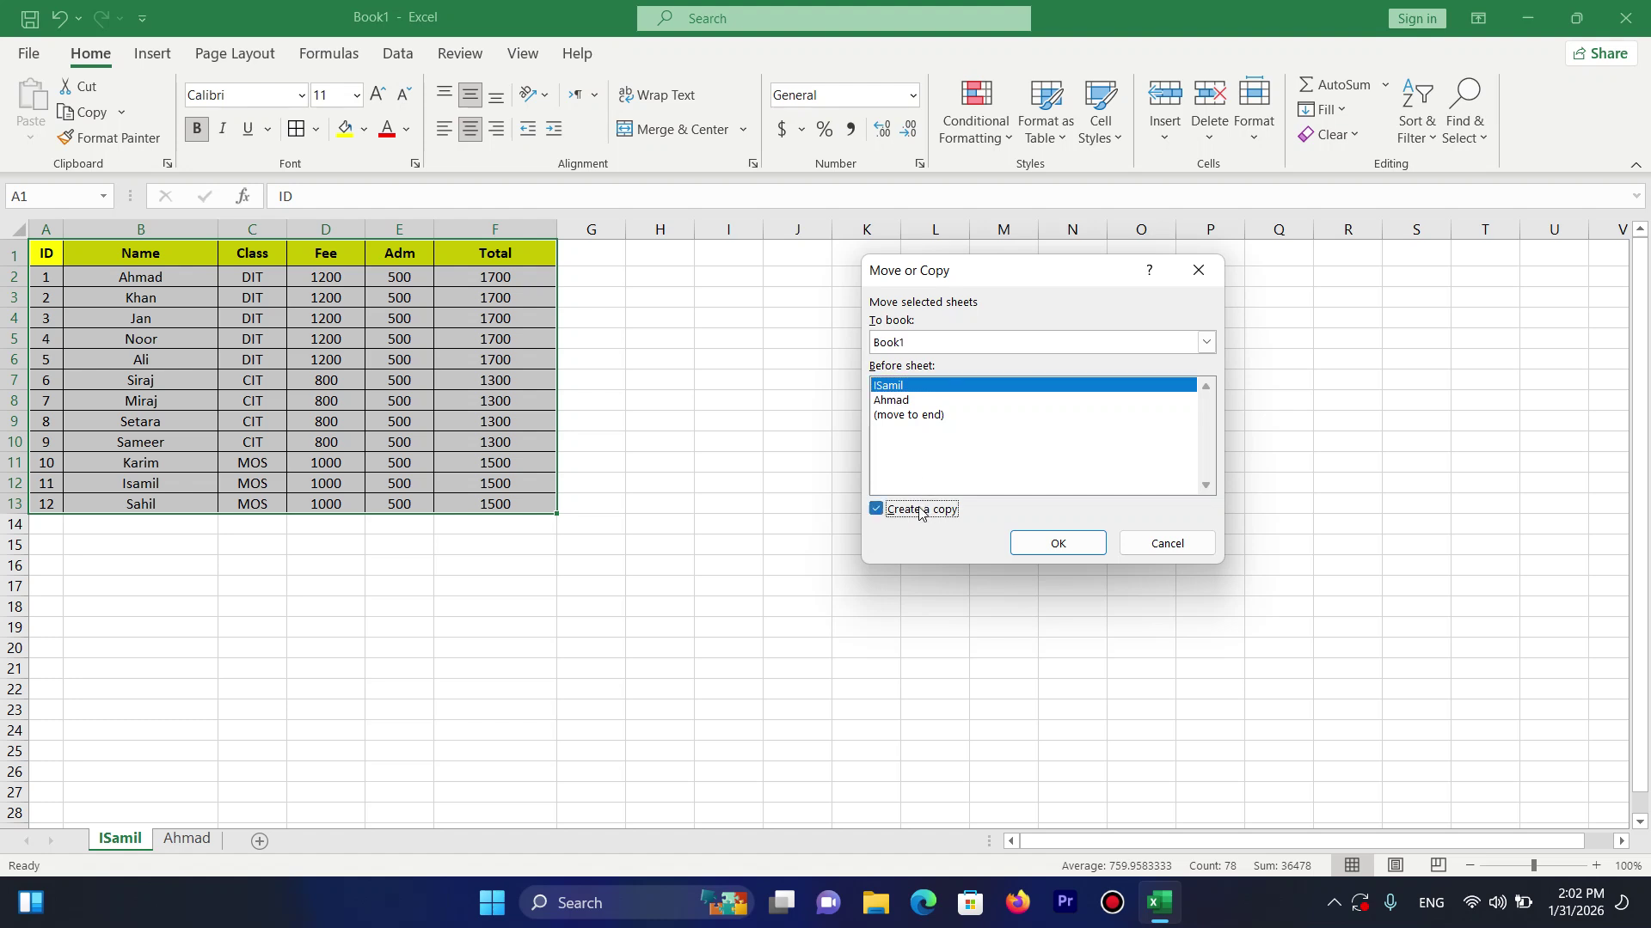
{"action": "left_click", "coordinate": [1060, 544]}
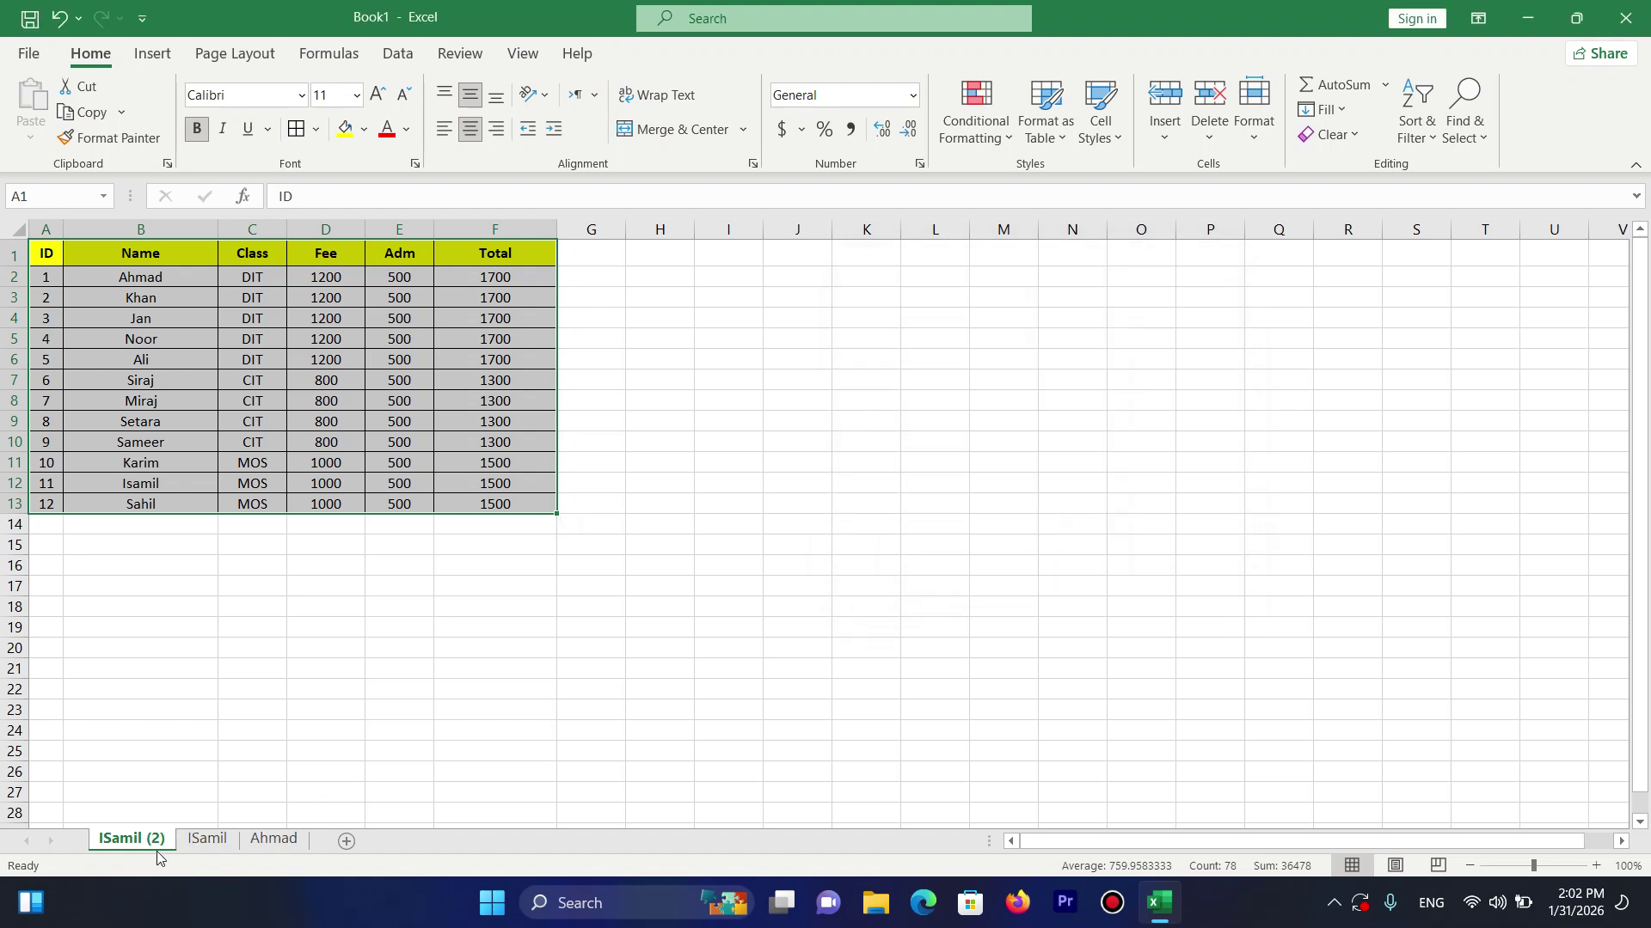
{"action": "left_click", "coordinate": [223, 839]}
{"action": "left_click", "coordinate": [140, 847]}
{"action": "left_click", "coordinate": [209, 846]}
{"action": "left_click", "coordinate": [145, 846]}
{"action": "left_click", "coordinate": [208, 840]}
{"action": "left_click", "coordinate": [154, 843]}
{"action": "left_click", "coordinate": [209, 842]}
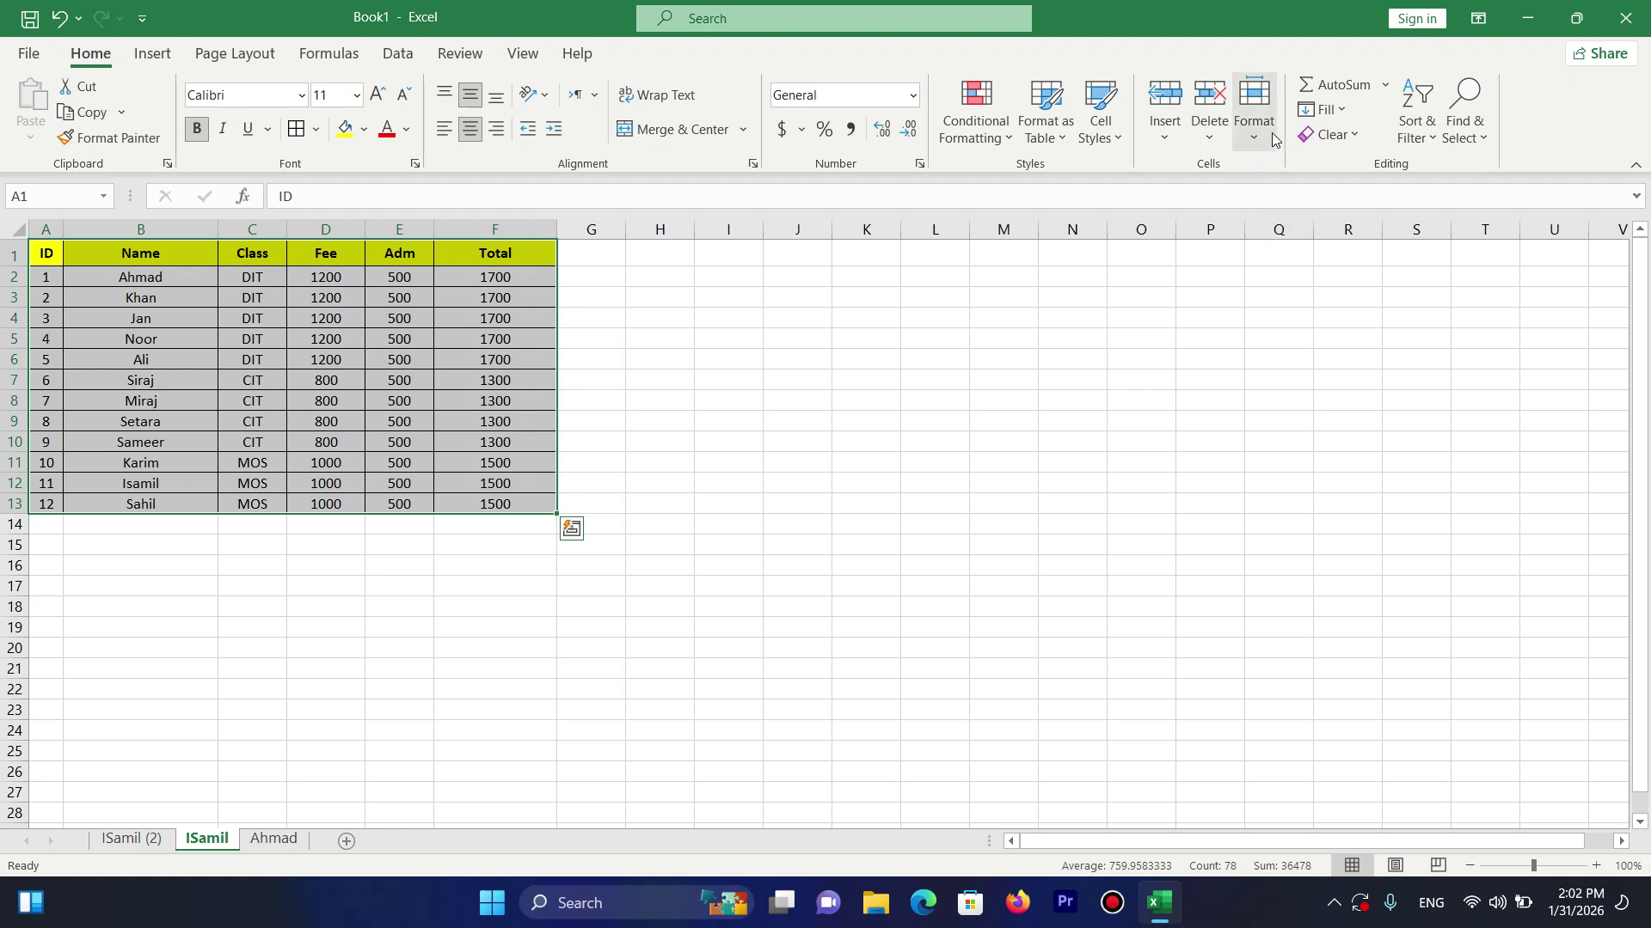
{"action": "left_click", "coordinate": [1254, 108]}
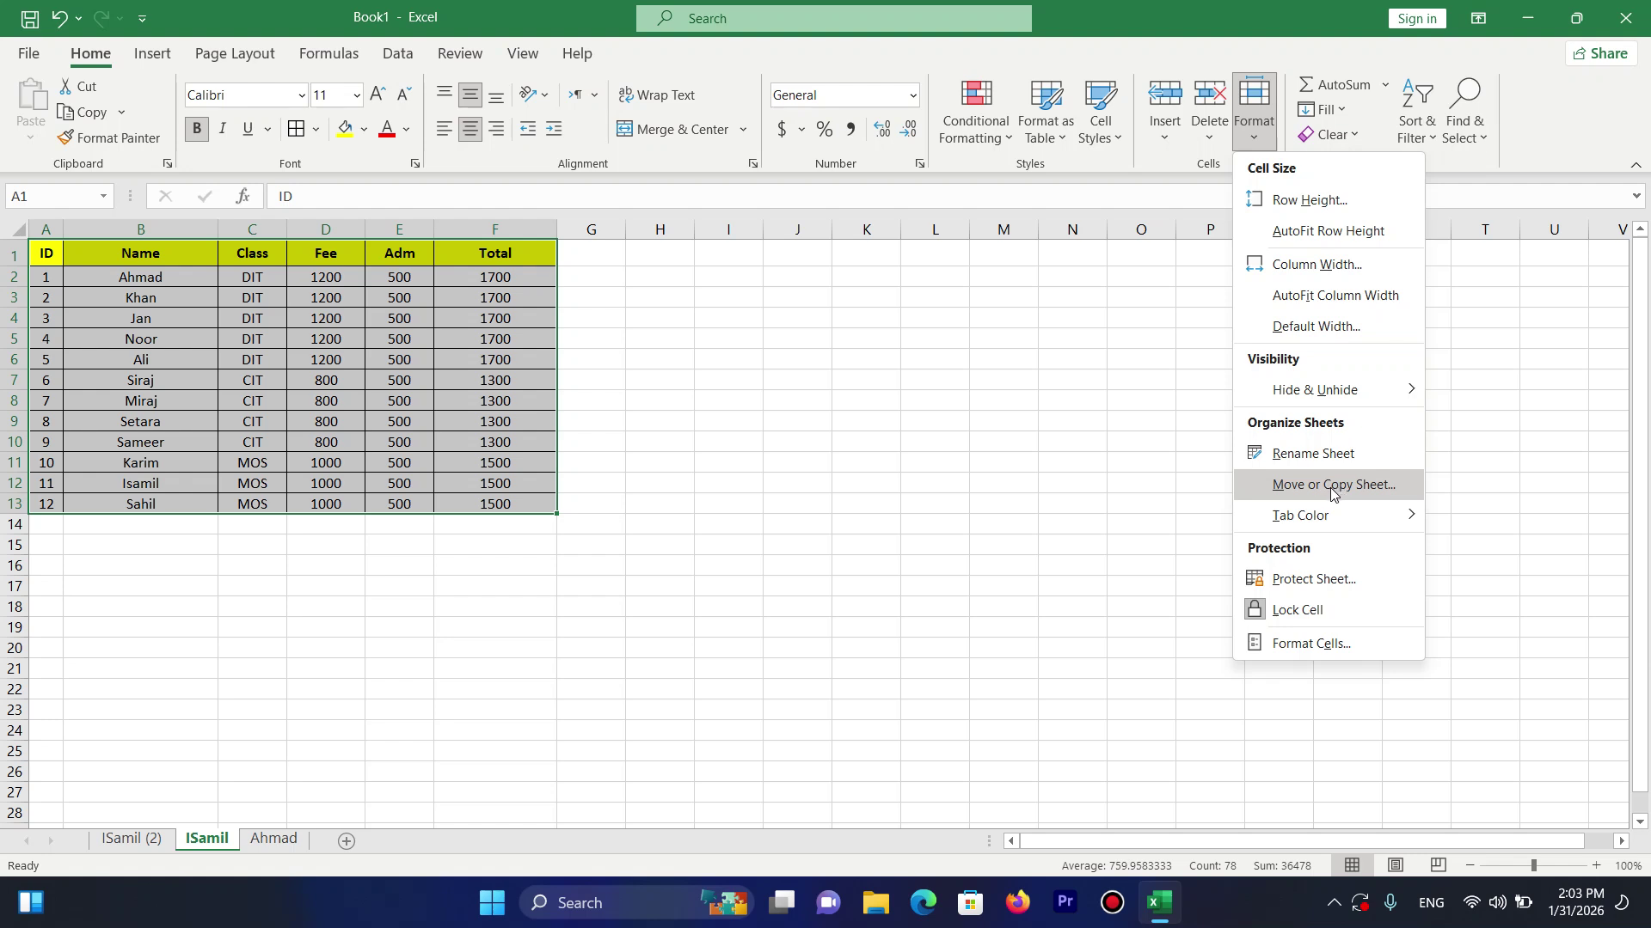
Colour the ISamil tab black and the Ahmad tab red.
{"action": "mouse_move", "coordinate": [1354, 526]}
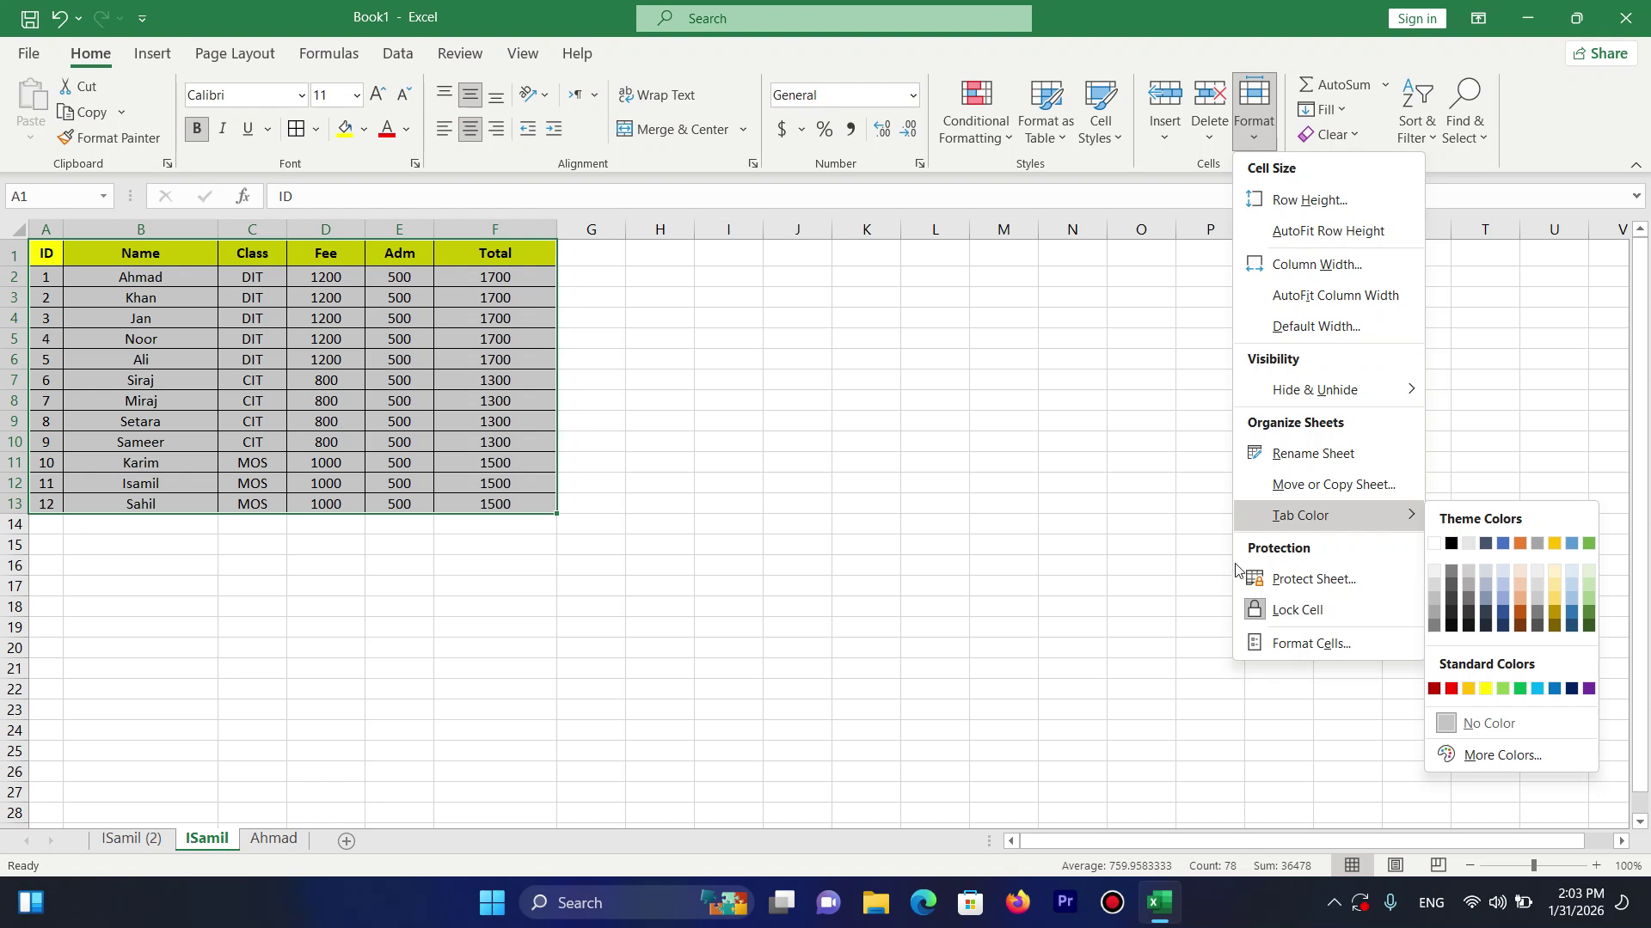
{"action": "left_click", "coordinate": [1452, 544]}
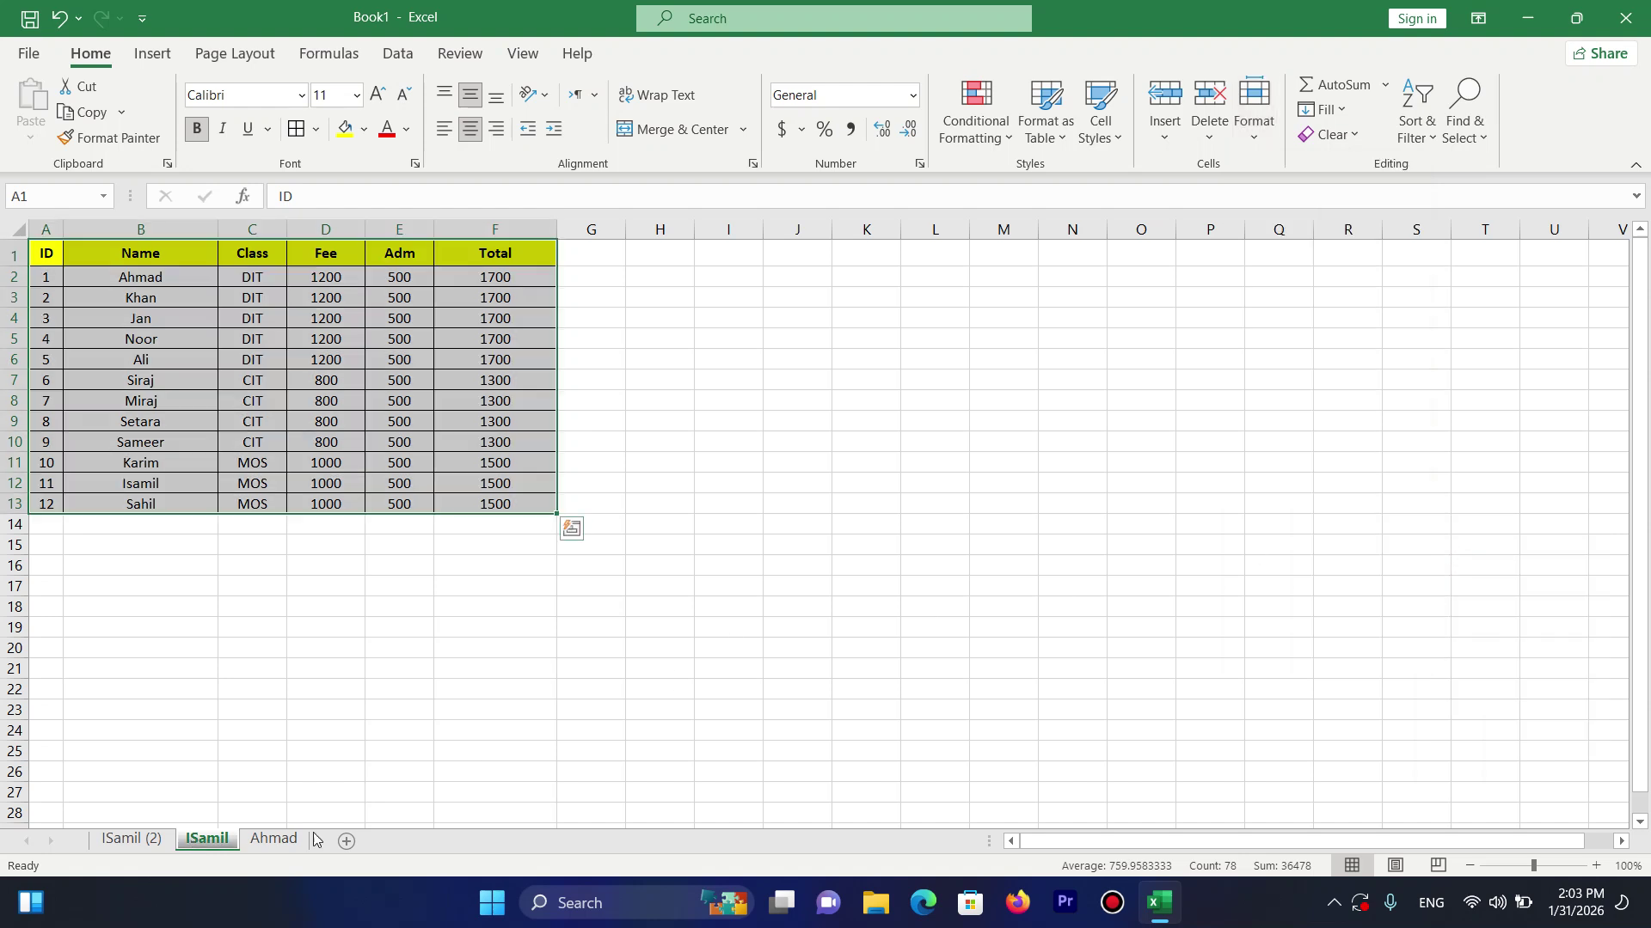
{"action": "left_click", "coordinate": [268, 842]}
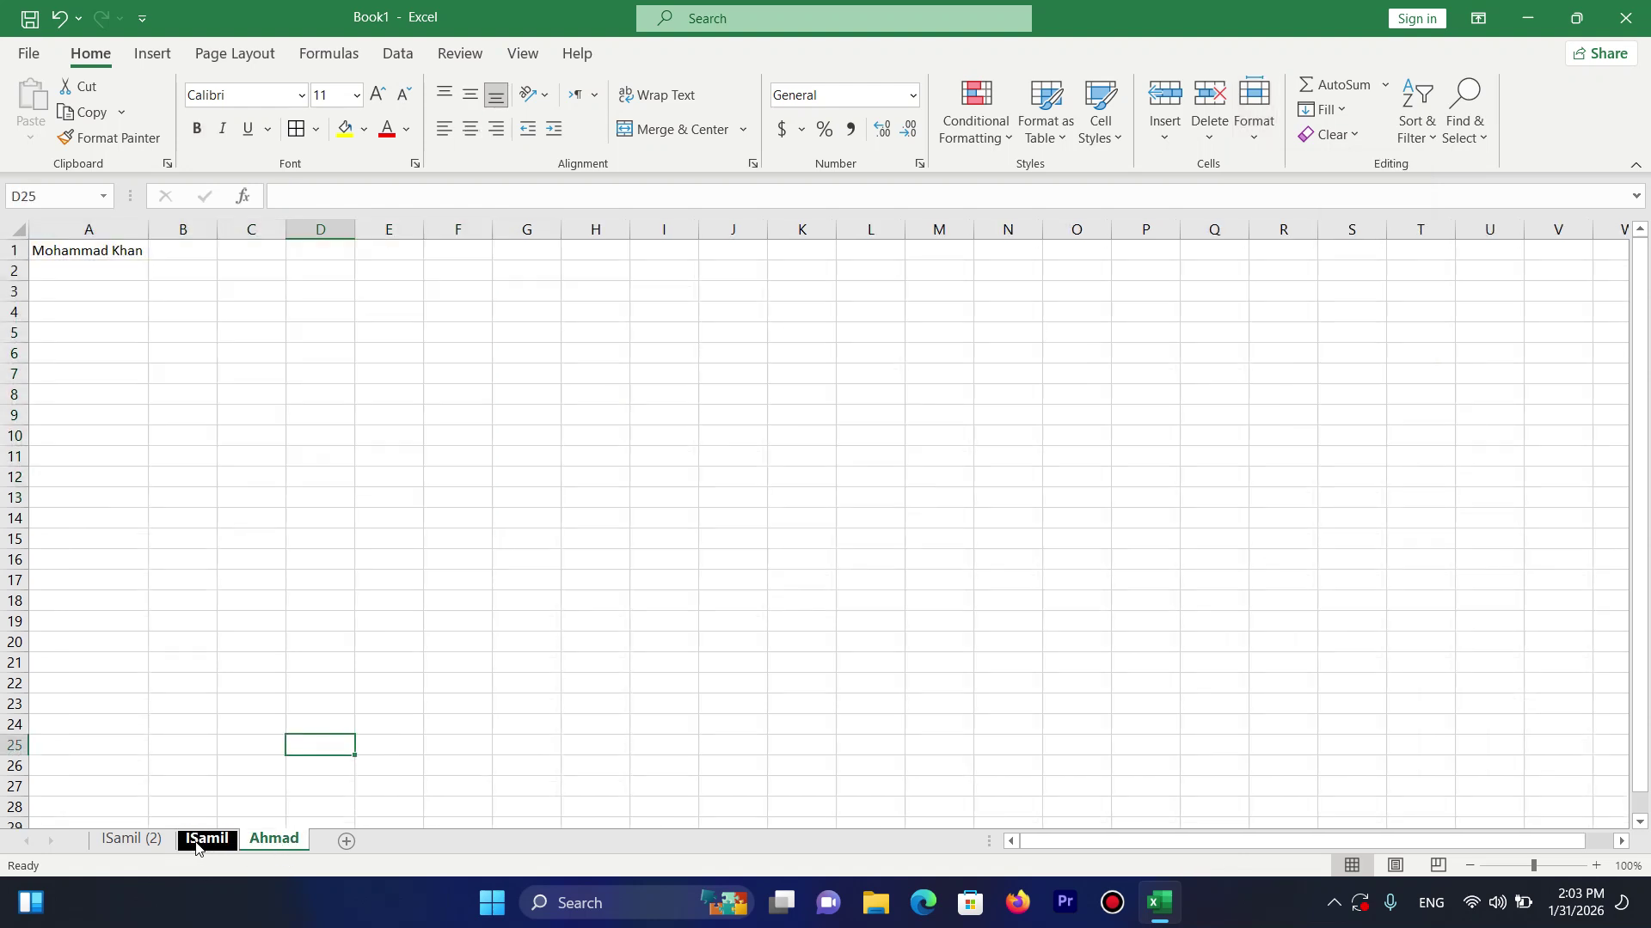
{"action": "left_click", "coordinate": [1319, 135]}
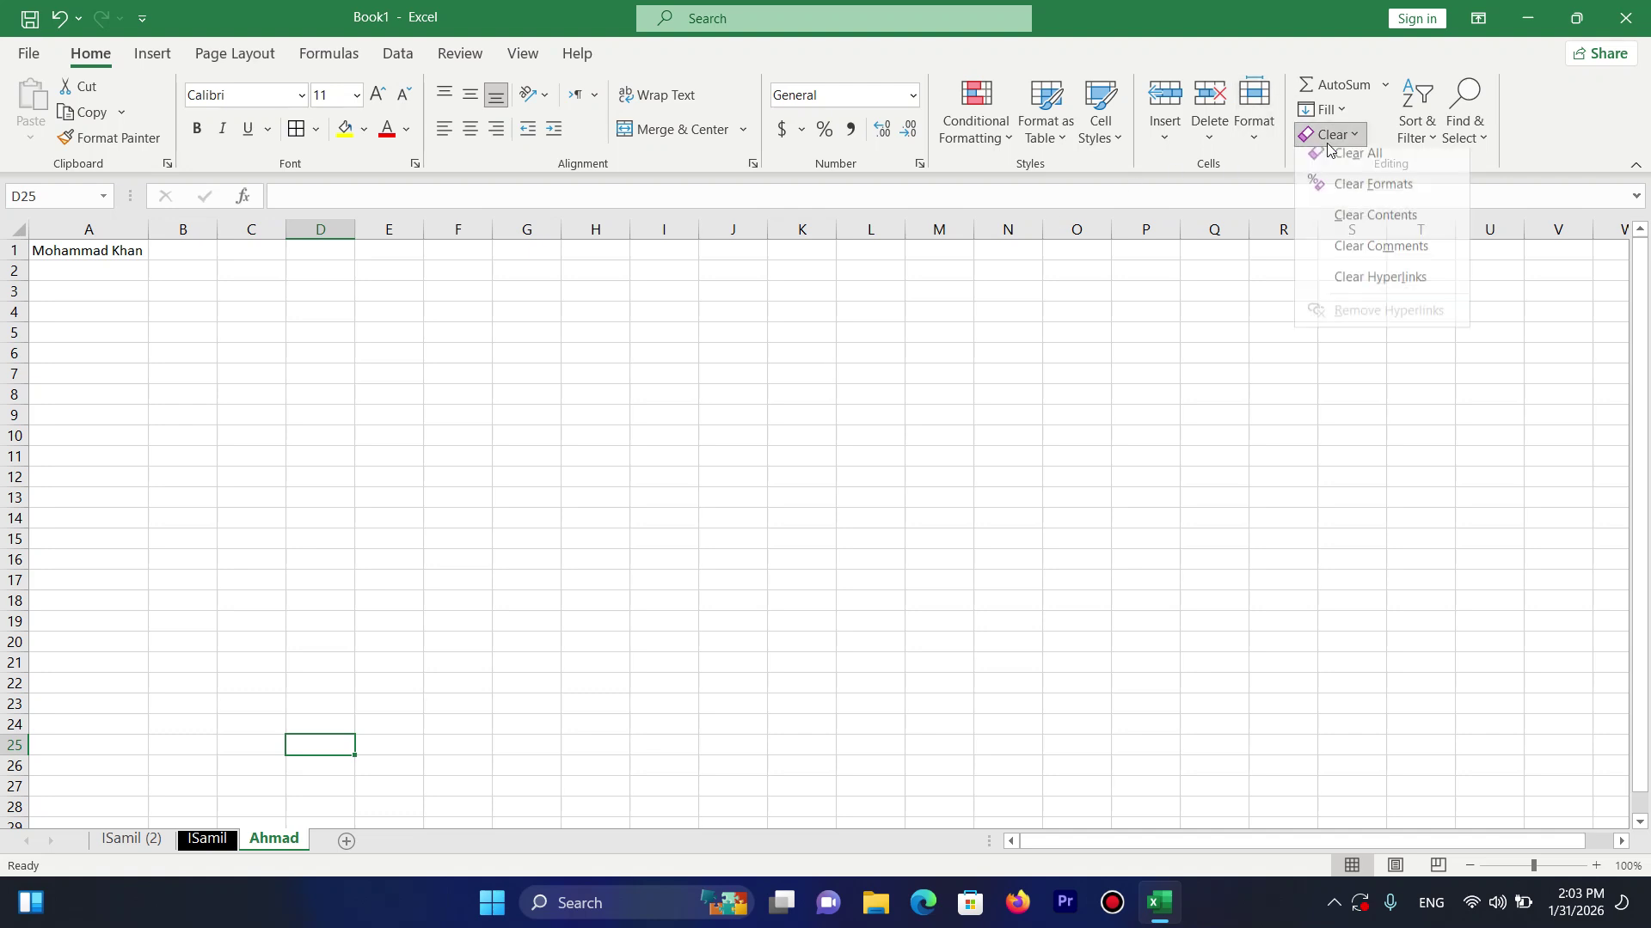
{"action": "left_click", "coordinate": [1256, 124]}
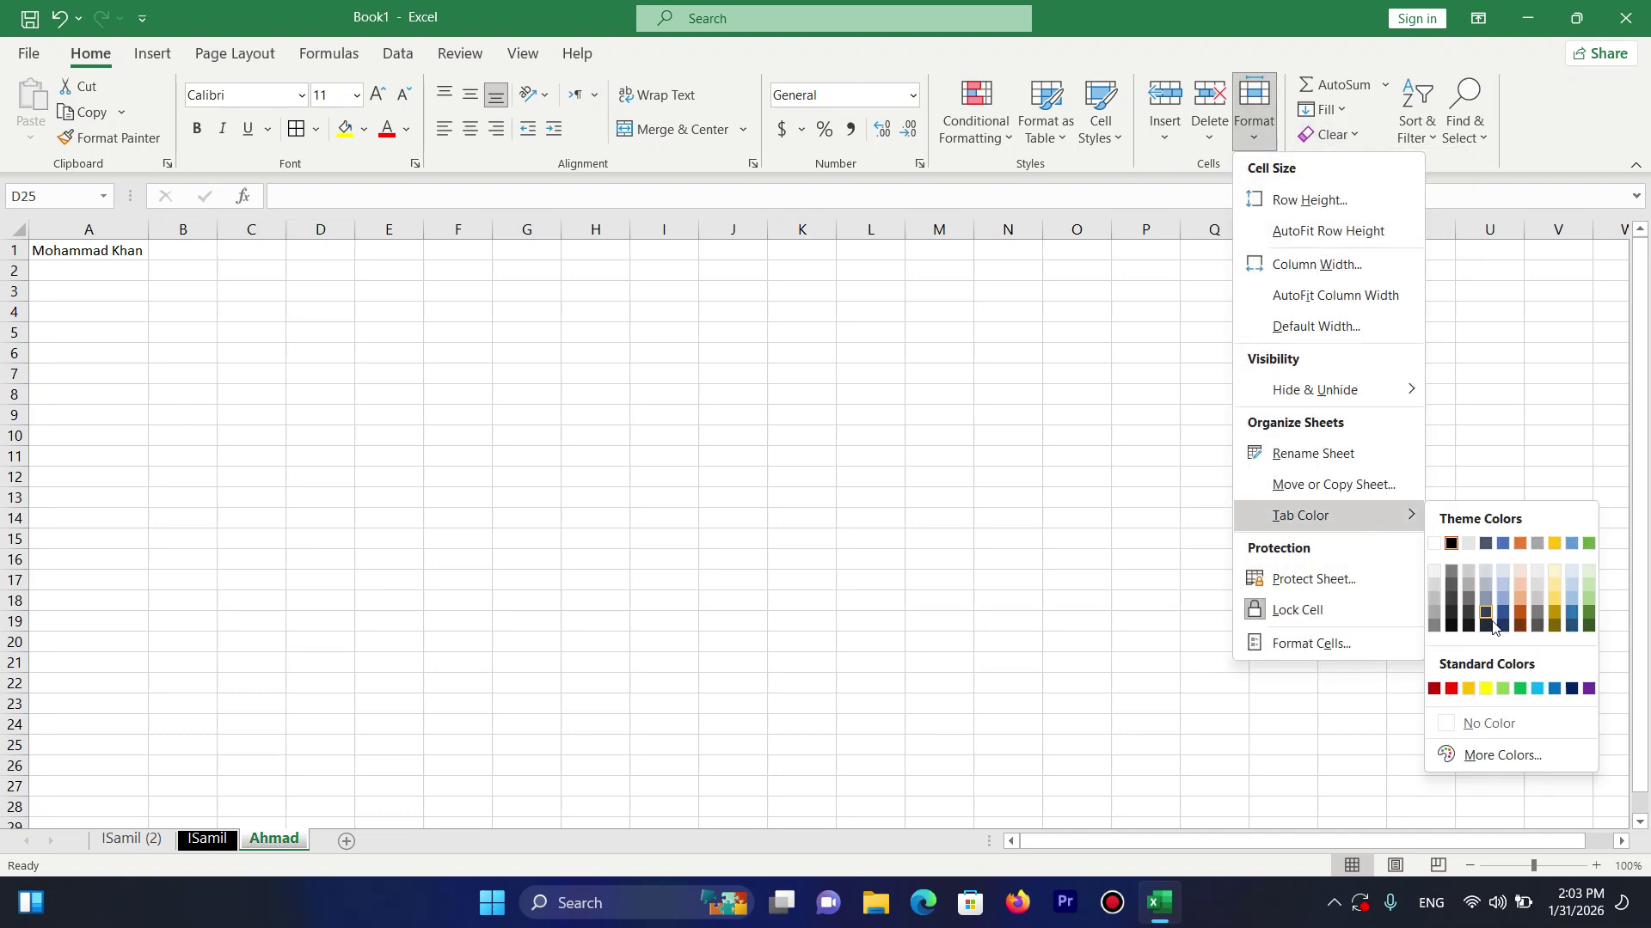
{"action": "left_click", "coordinate": [1451, 689]}
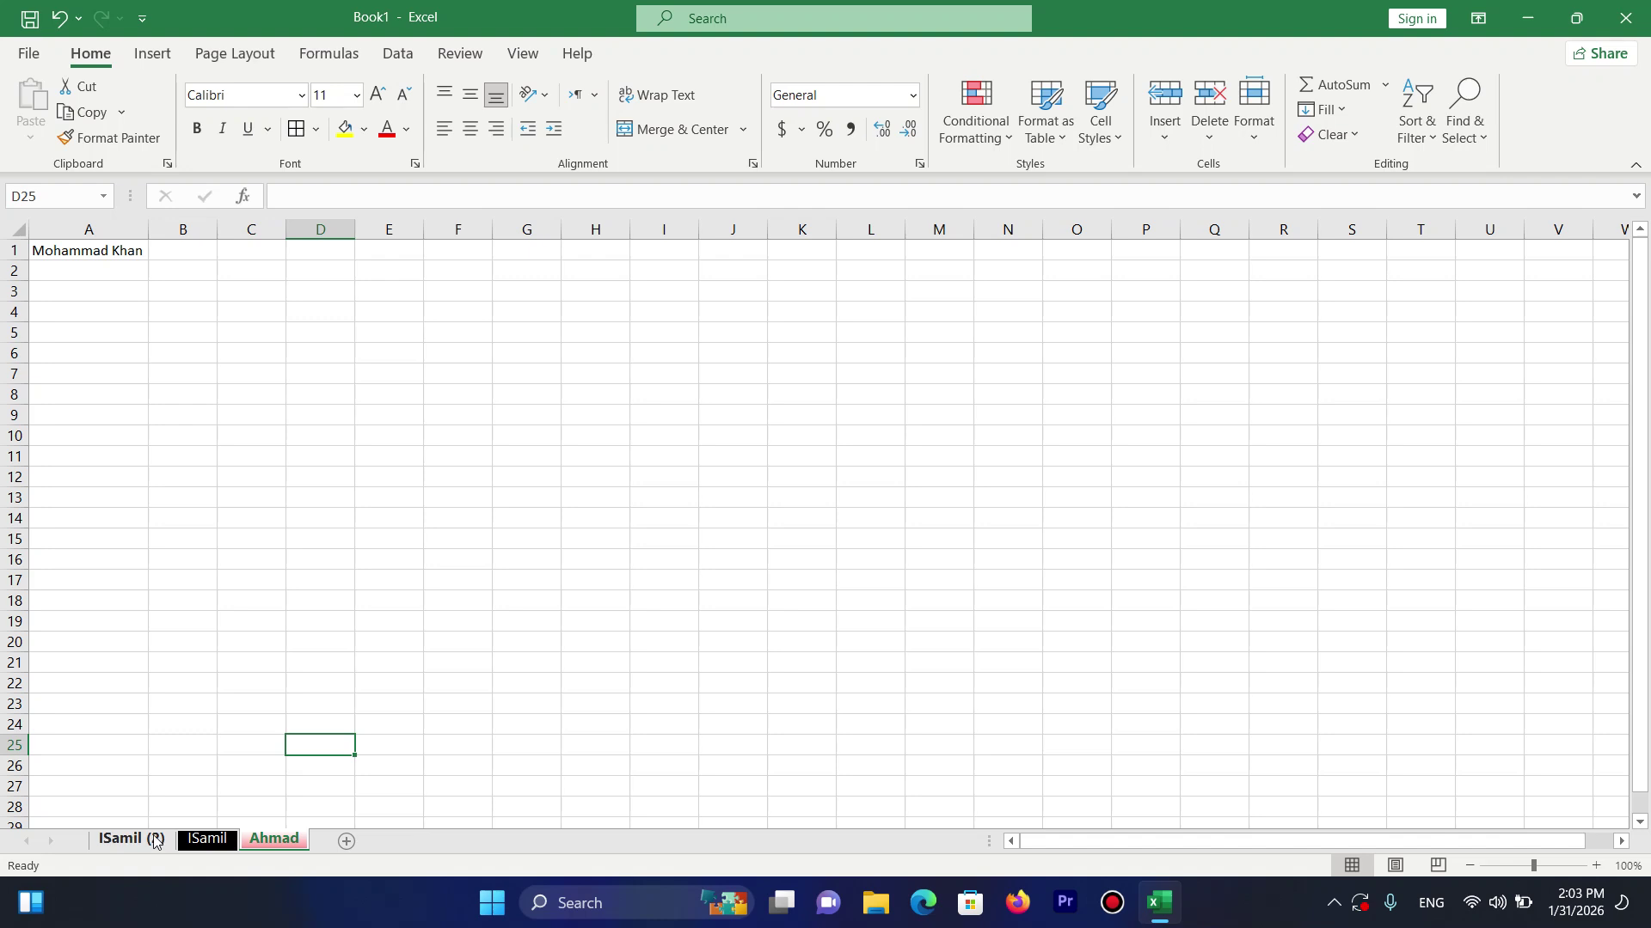
Colour the ISamil (2) tab green and add a new blank sheet.
{"action": "left_click", "coordinate": [154, 841]}
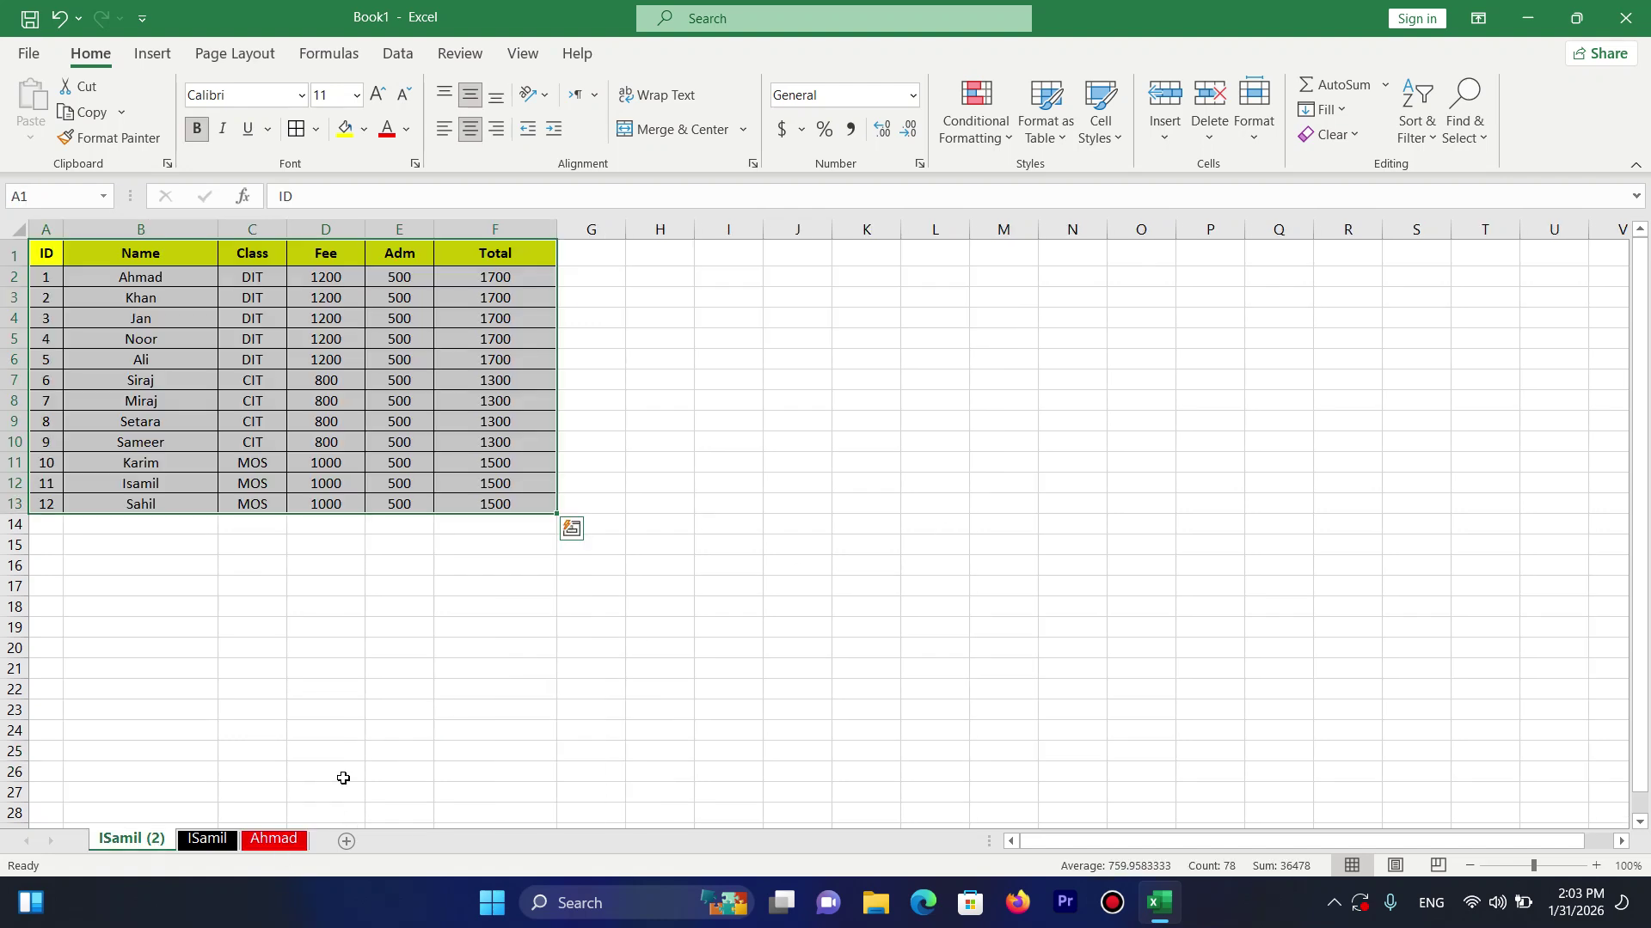
{"action": "left_click", "coordinate": [1253, 137]}
{"action": "mouse_move", "coordinate": [1392, 519]}
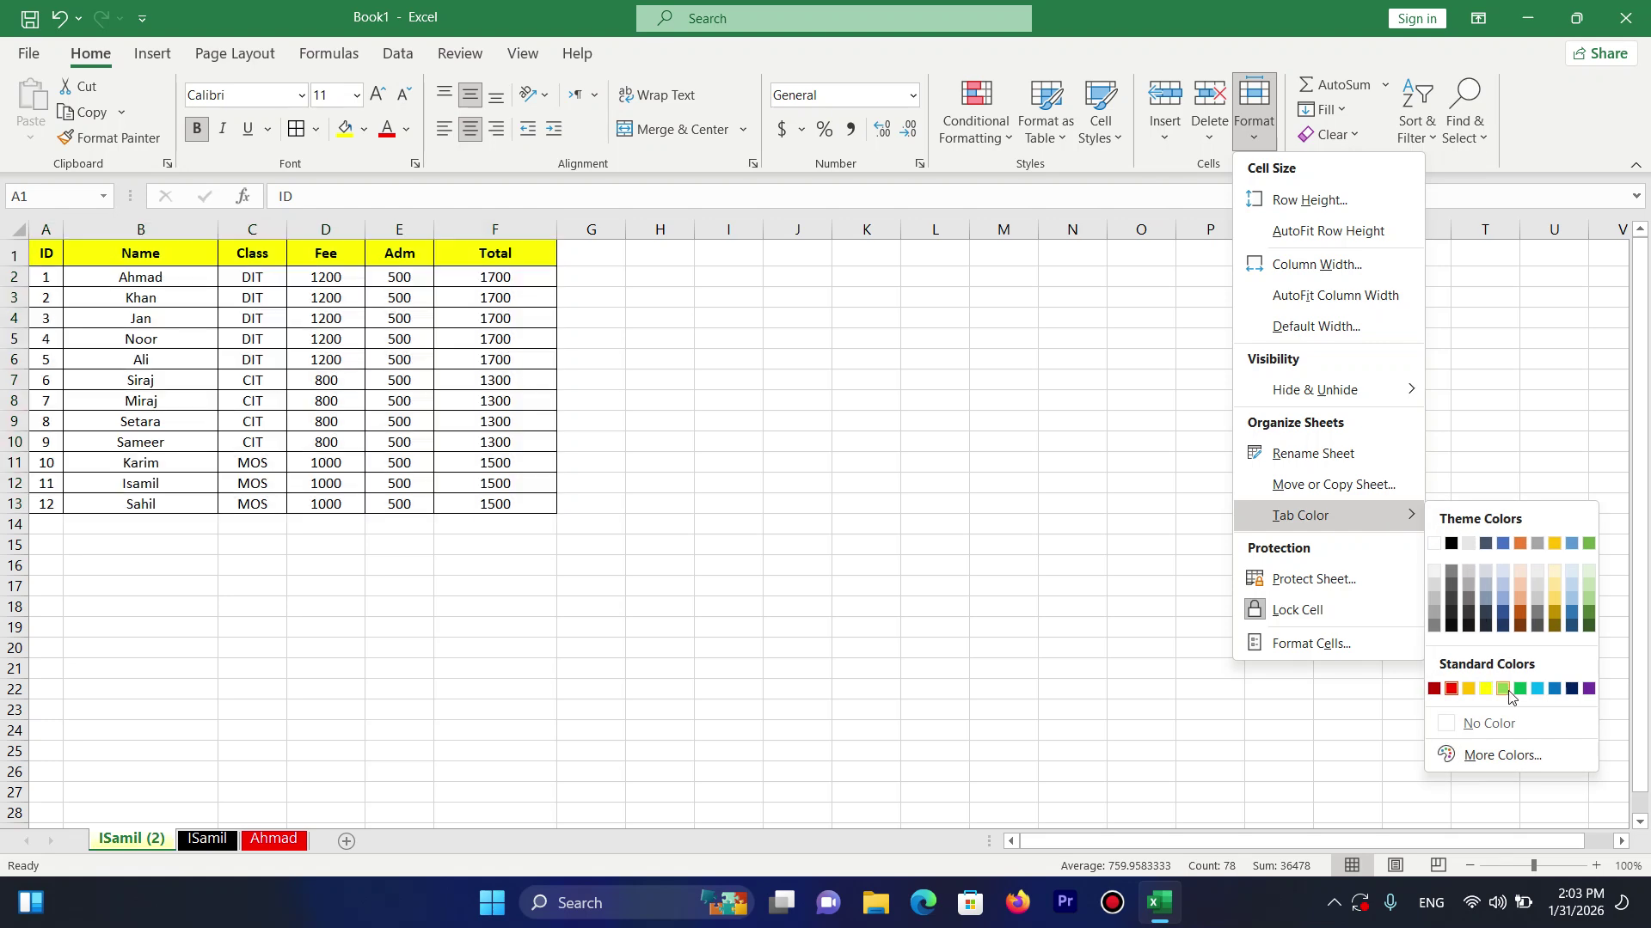
{"action": "left_click", "coordinate": [1503, 688]}
{"action": "left_click", "coordinate": [207, 841]}
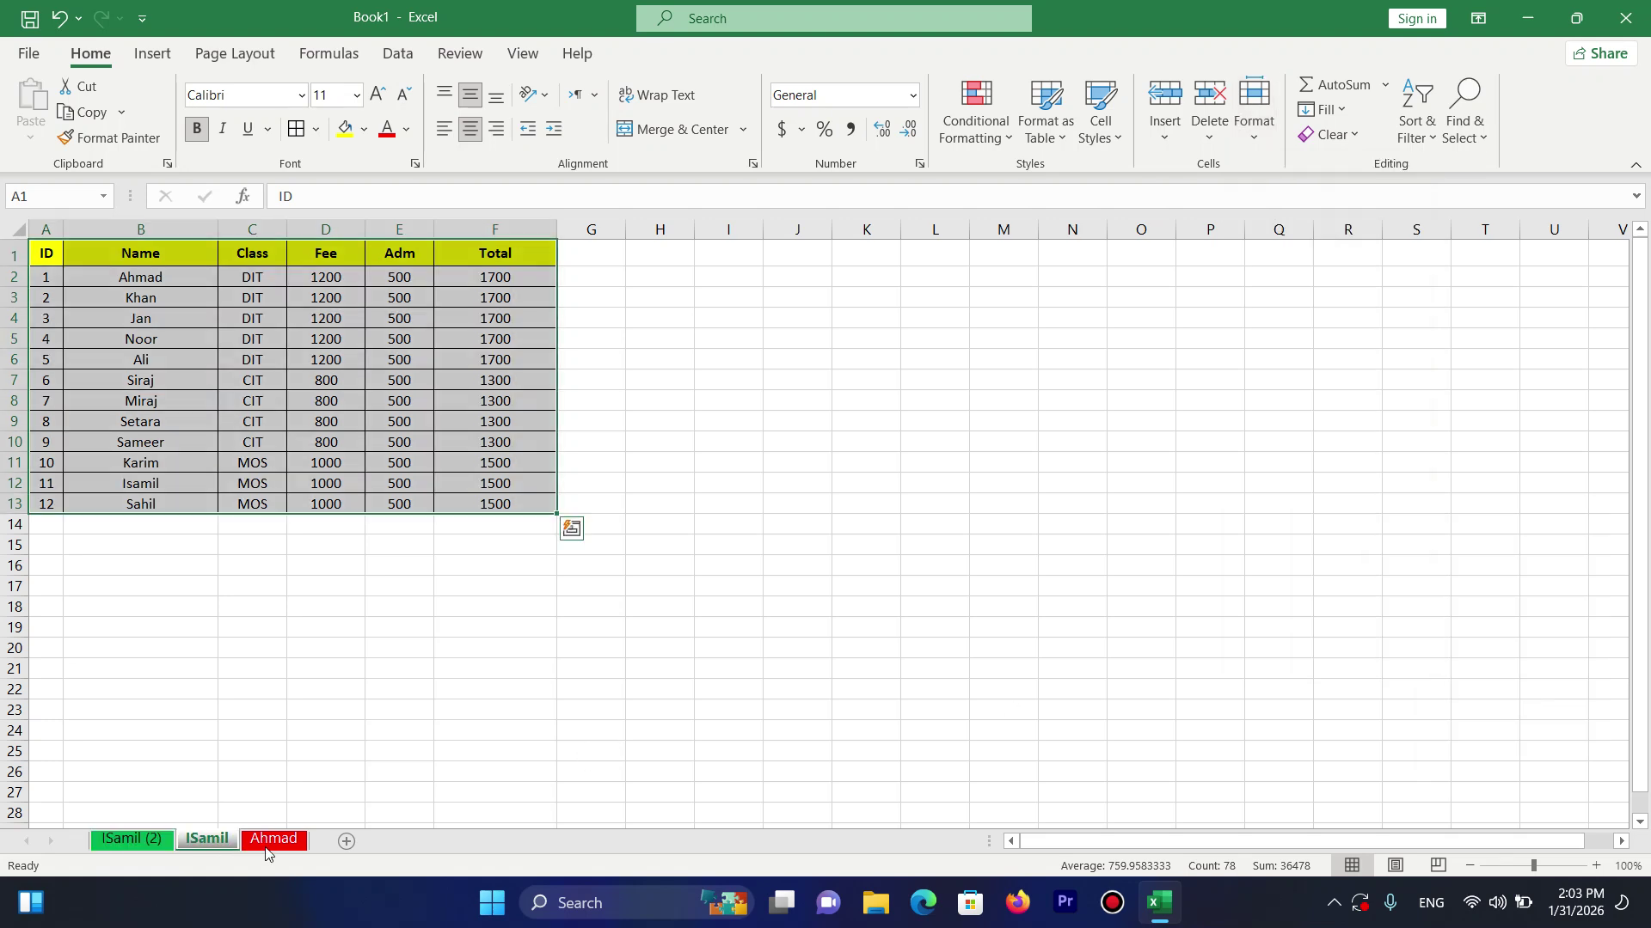
{"action": "left_click", "coordinate": [268, 840]}
{"action": "left_click", "coordinate": [138, 840]}
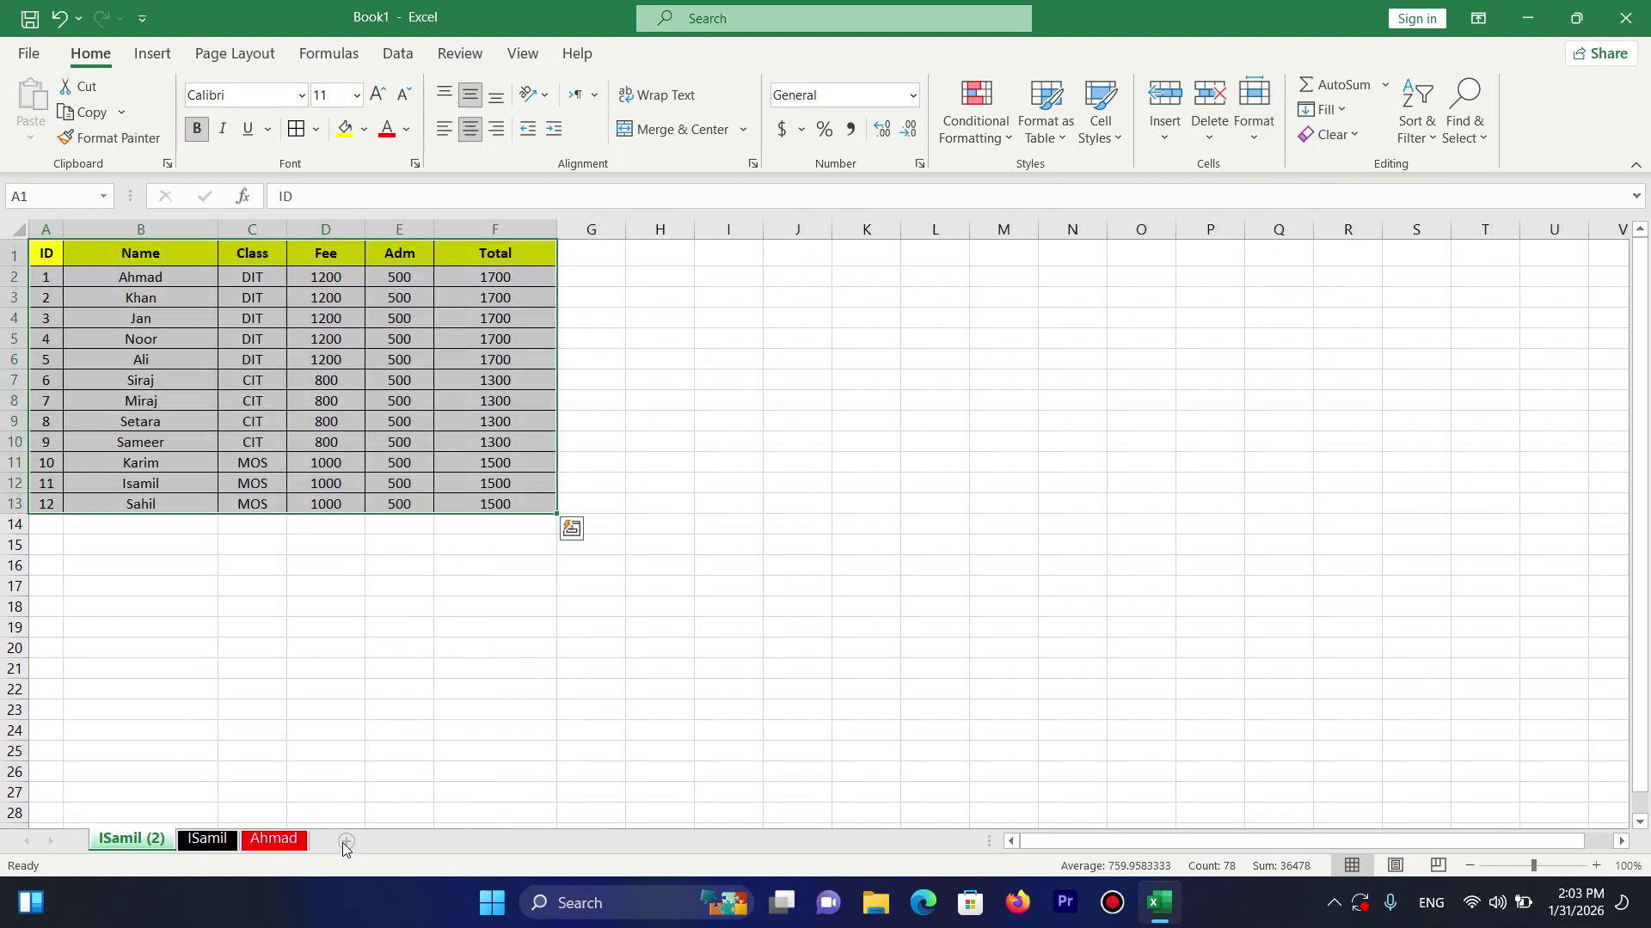
{"action": "left_click", "coordinate": [346, 841]}
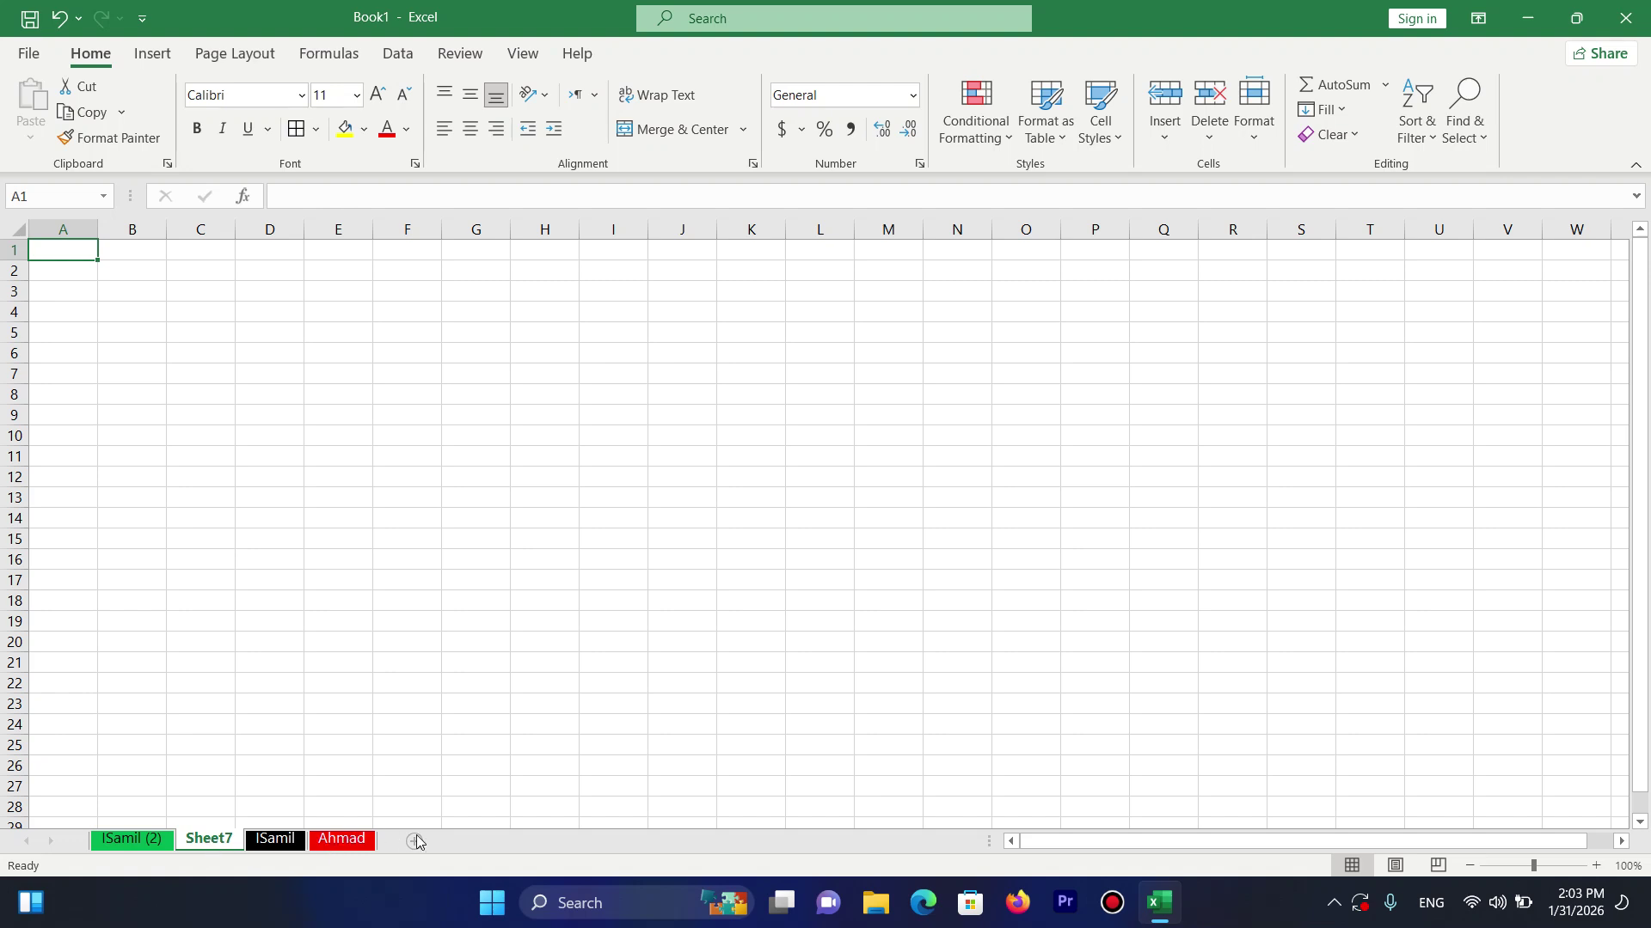
Look at the Format menu's Protect Sheet option, then dismiss it without protecting the sheet.
{"action": "left_click", "coordinate": [1254, 121]}
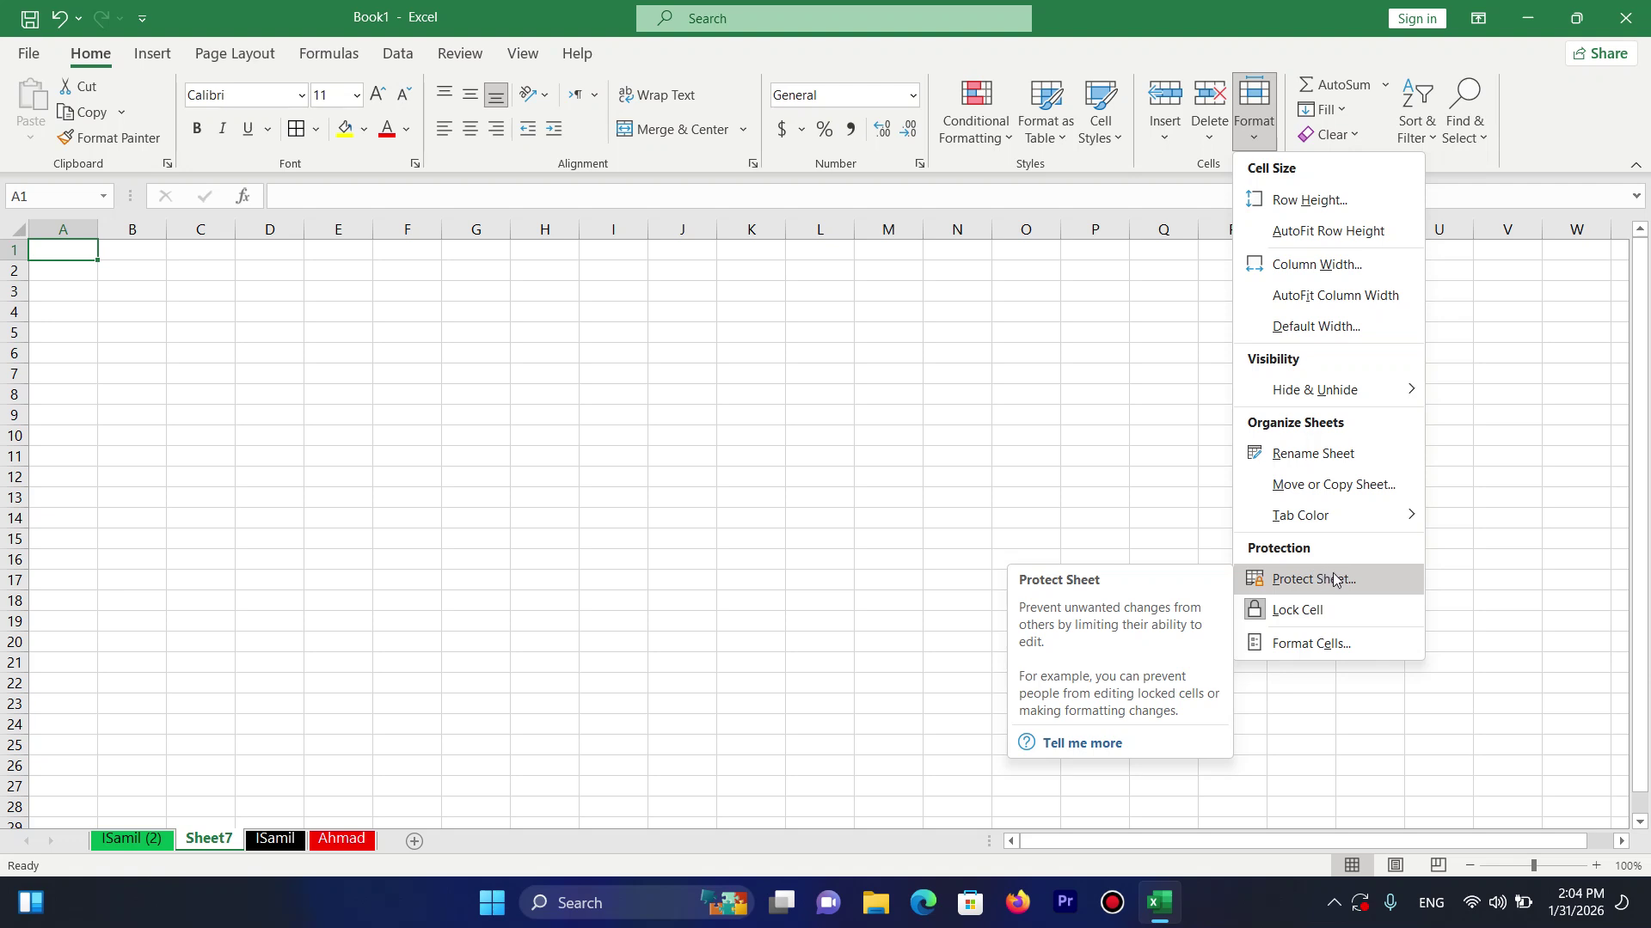
{"action": "left_click", "coordinate": [258, 771]}
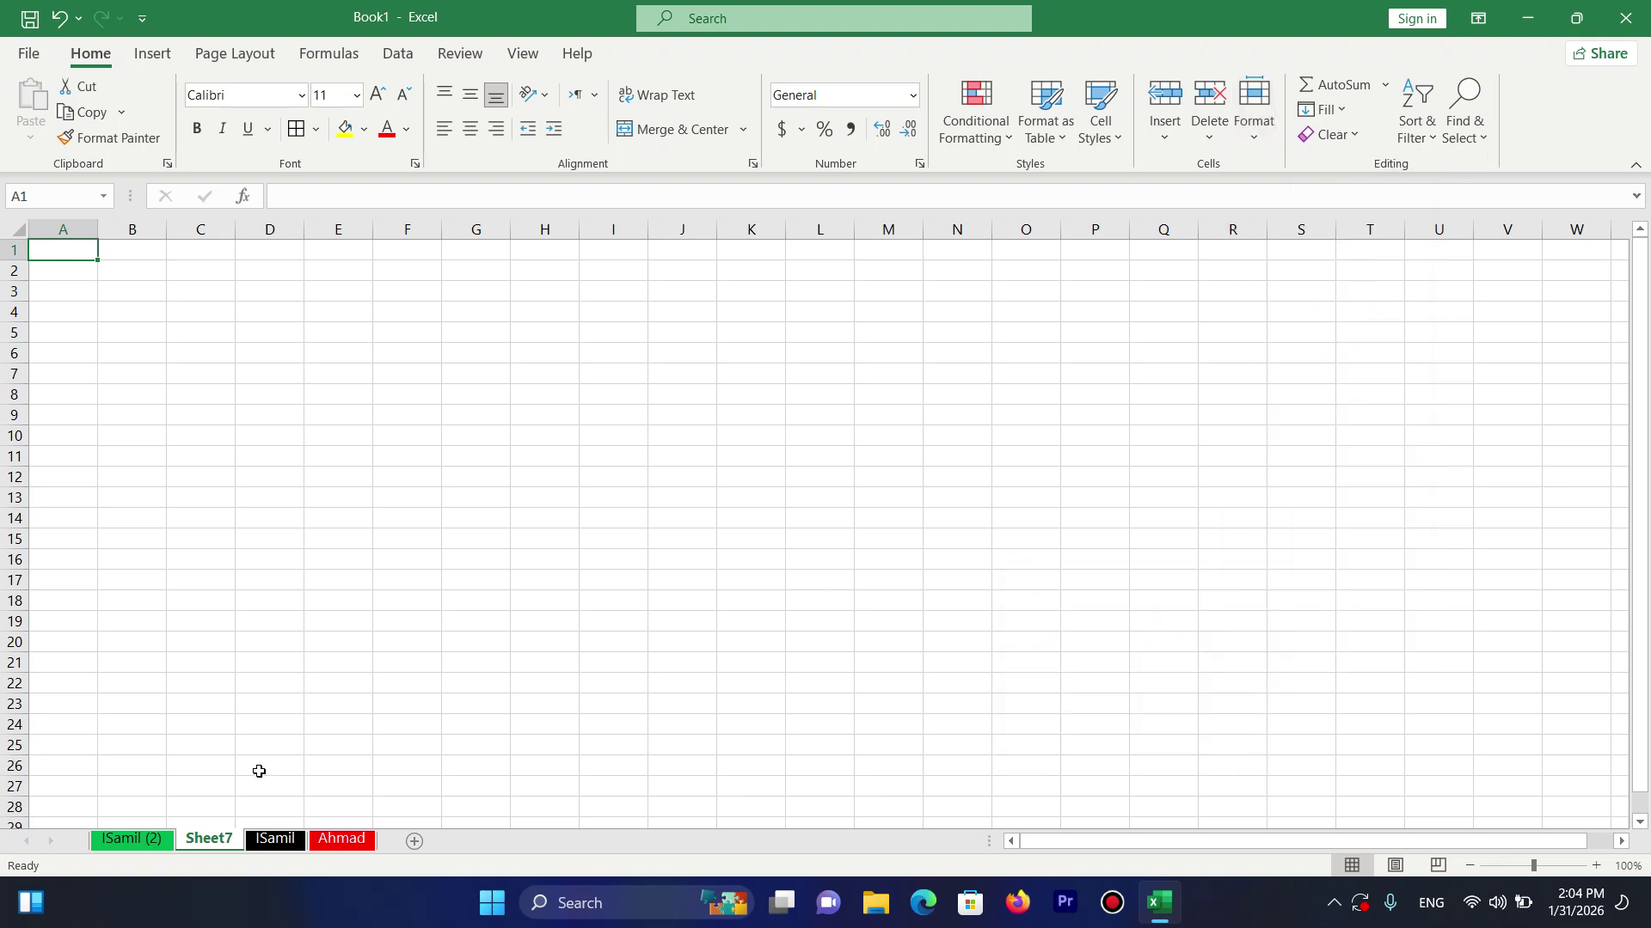
Switch to the ISamil sheet, then select and deselect the Class-to-Total cells in rows 3–11.
{"action": "left_click", "coordinate": [272, 841]}
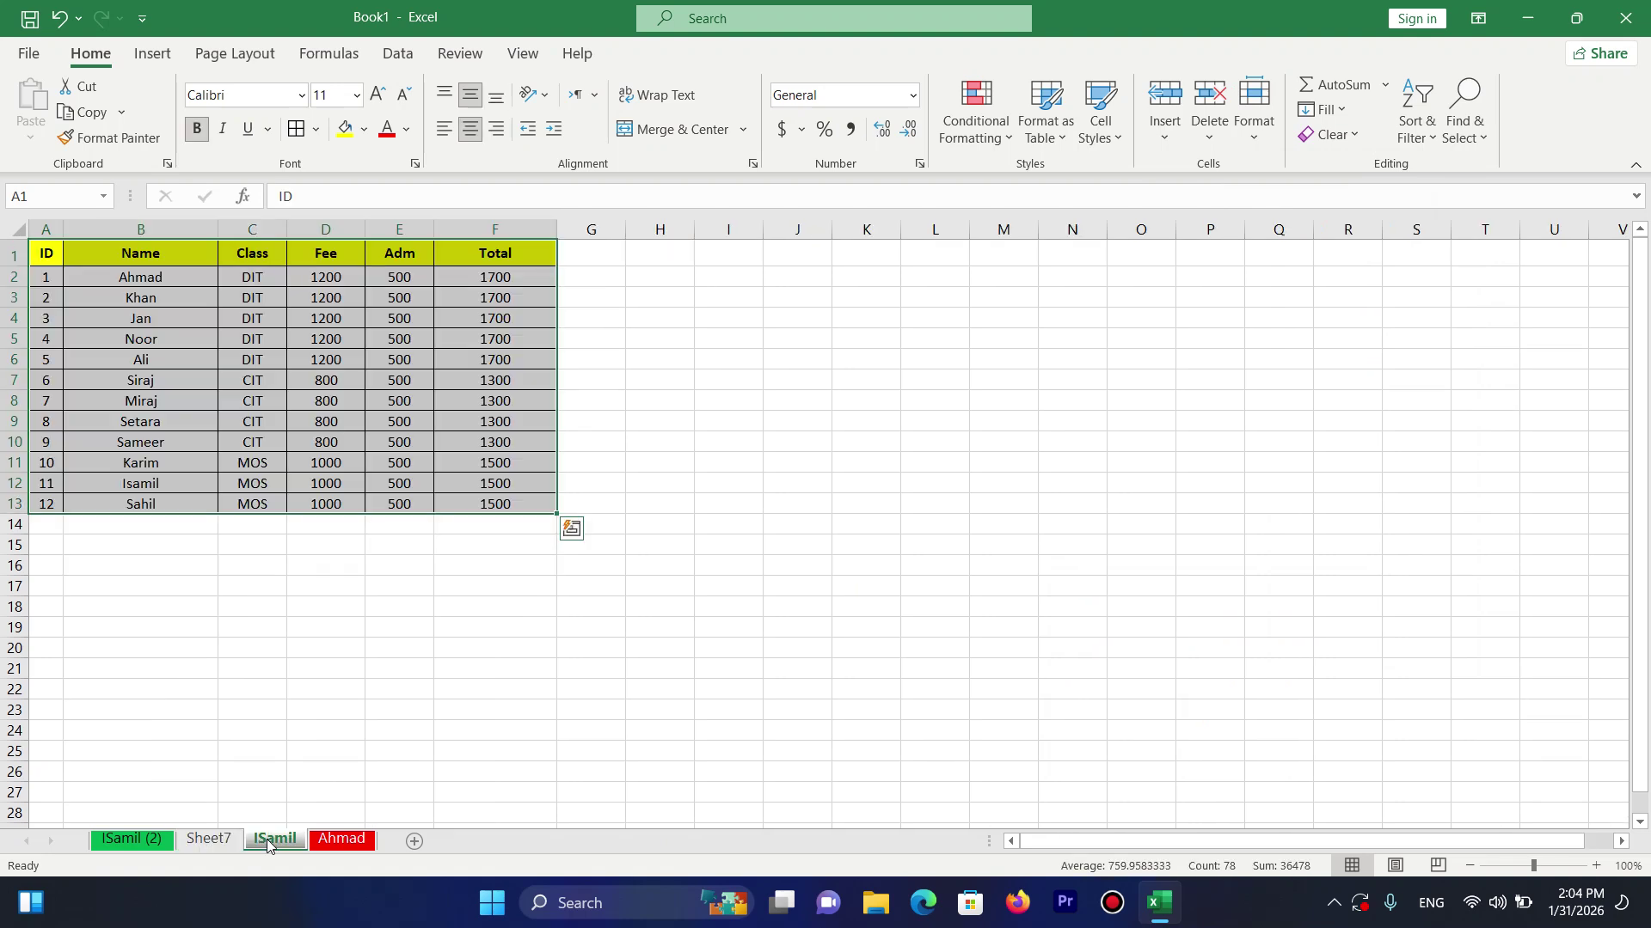
{"action": "left_click", "coordinate": [268, 495]}
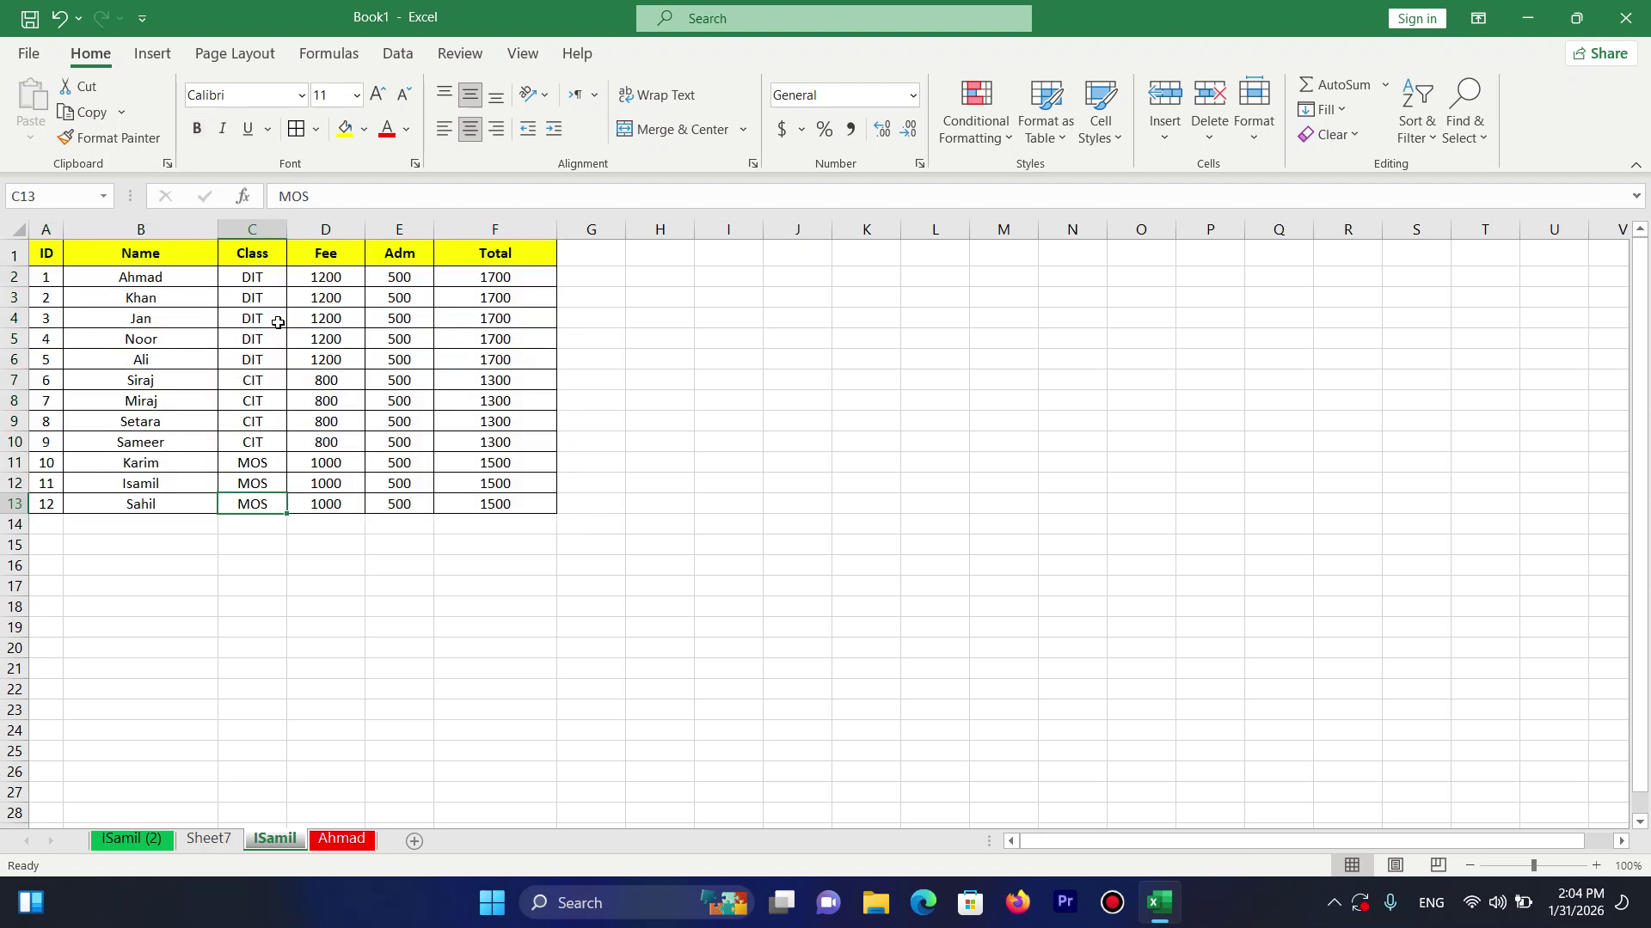
{"action": "left_click_drag", "start_coordinate": [258, 297], "coordinate": [550, 465]}
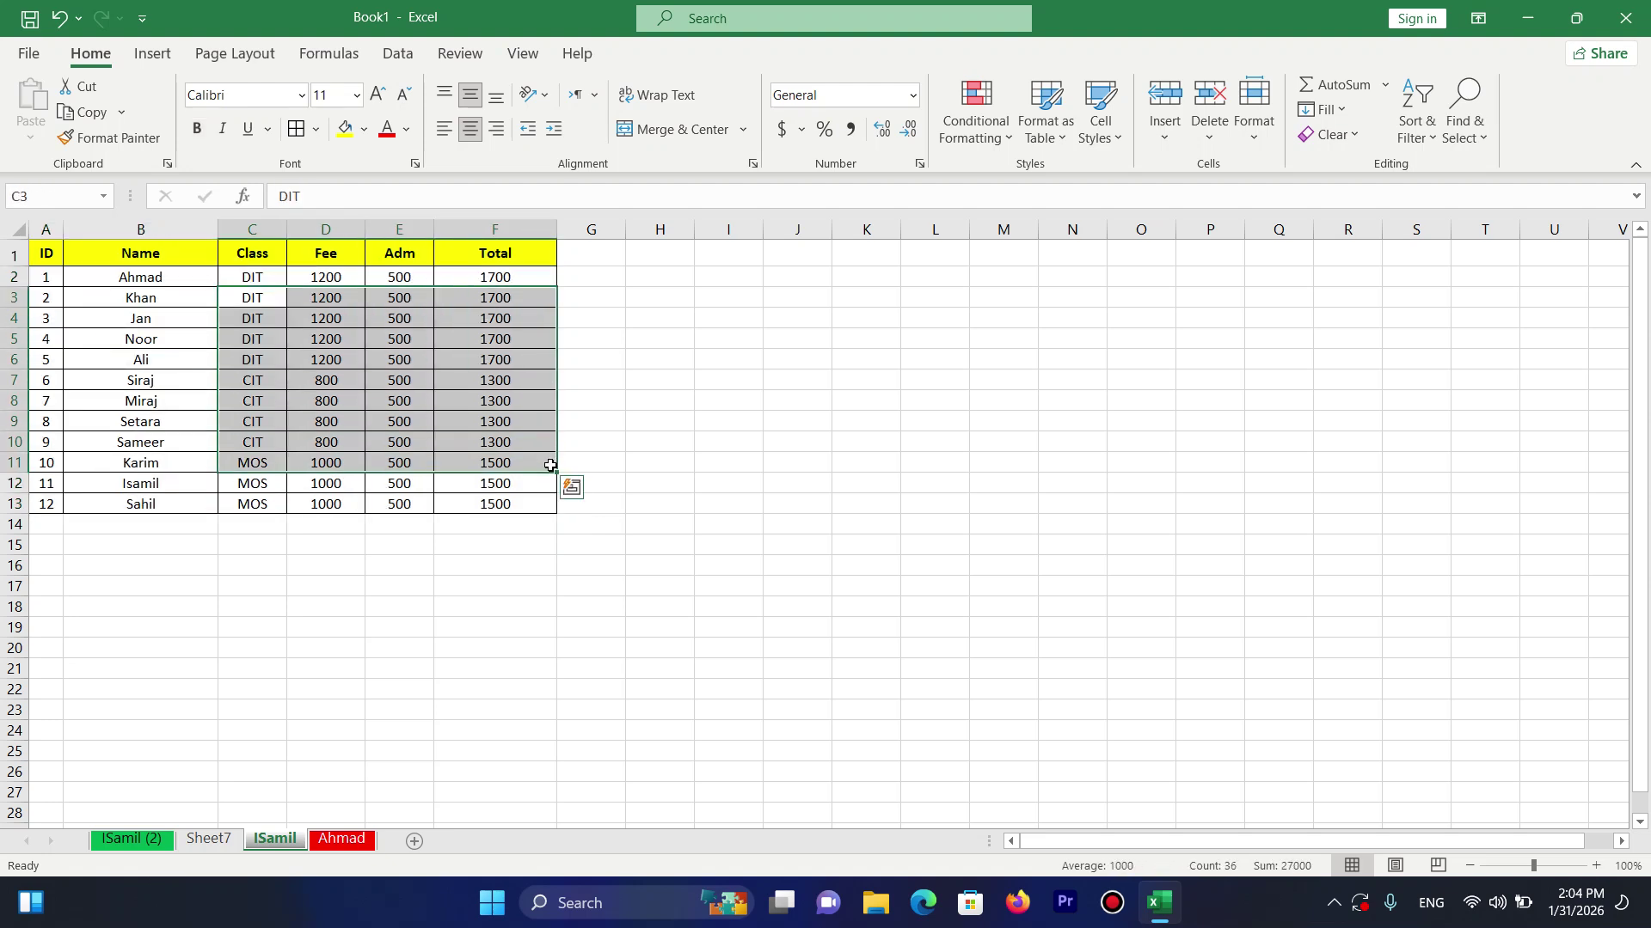
{"action": "left_click", "coordinate": [534, 458]}
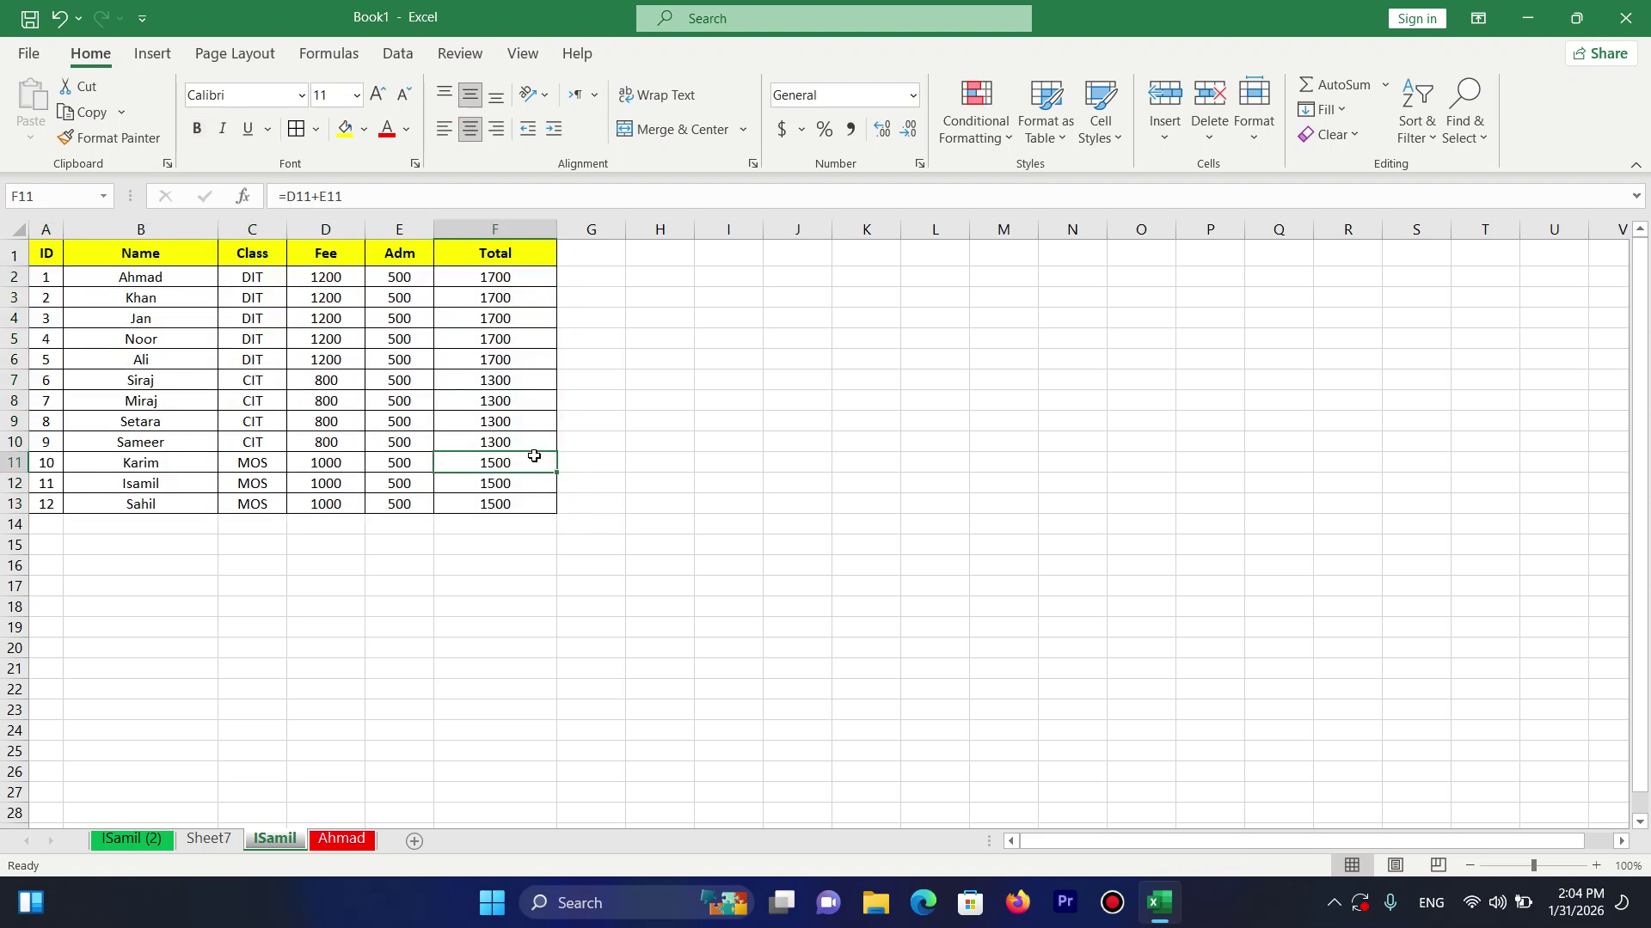
Protect the ISamil sheet with a password, entering it and confirming it.
{"action": "left_click", "coordinate": [1261, 136]}
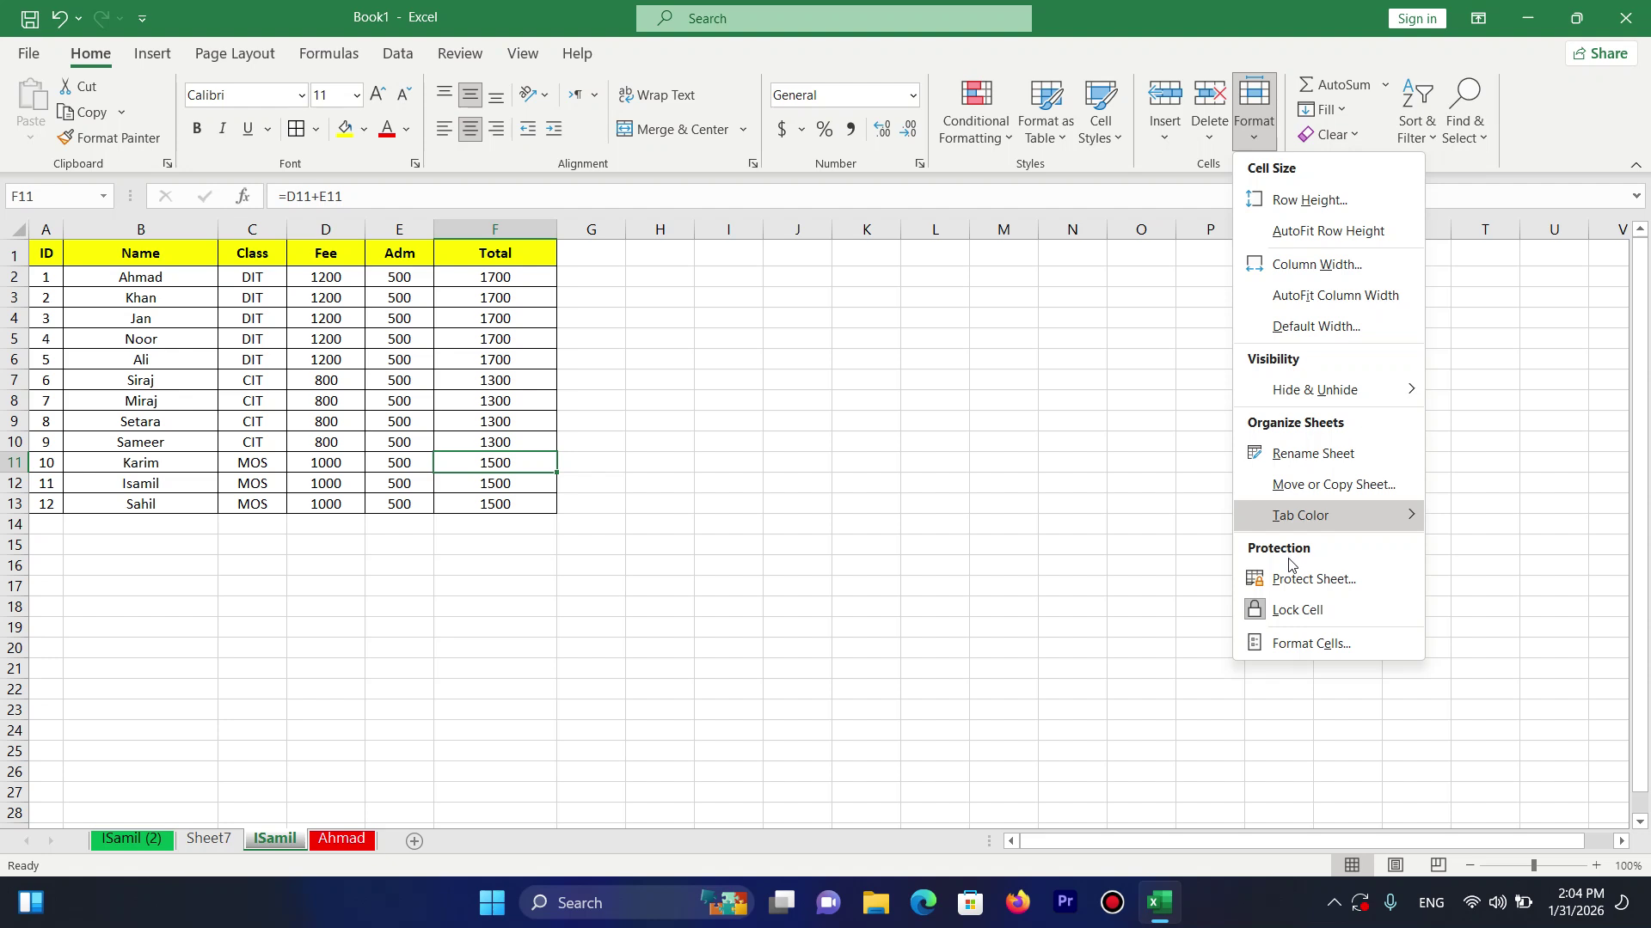
{"action": "left_click", "coordinate": [1281, 577]}
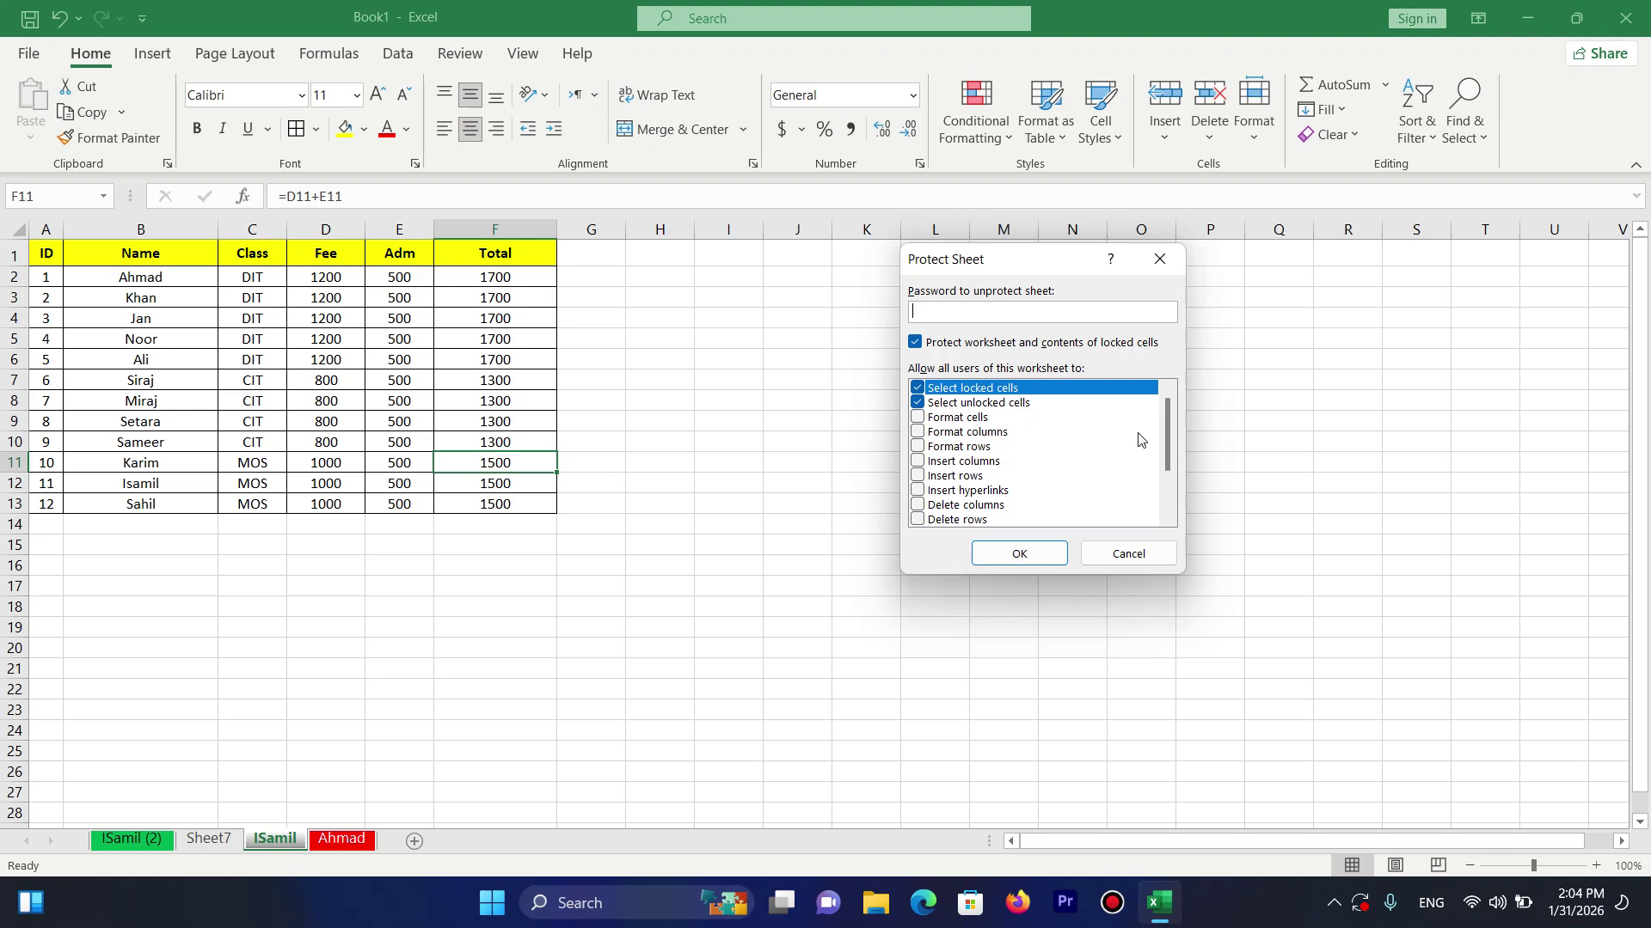
{"action": "mouse_move", "coordinate": [1166, 447]}
{"action": "left_mouse_down"}
{"action": "mouse_move", "coordinate": [1170, 538]}
{"action": "mouse_move", "coordinate": [1164, 419]}
{"action": "left_mouse_up"}
{"action": "type", "text": "345"}
{"action": "key", "text": "Return"}
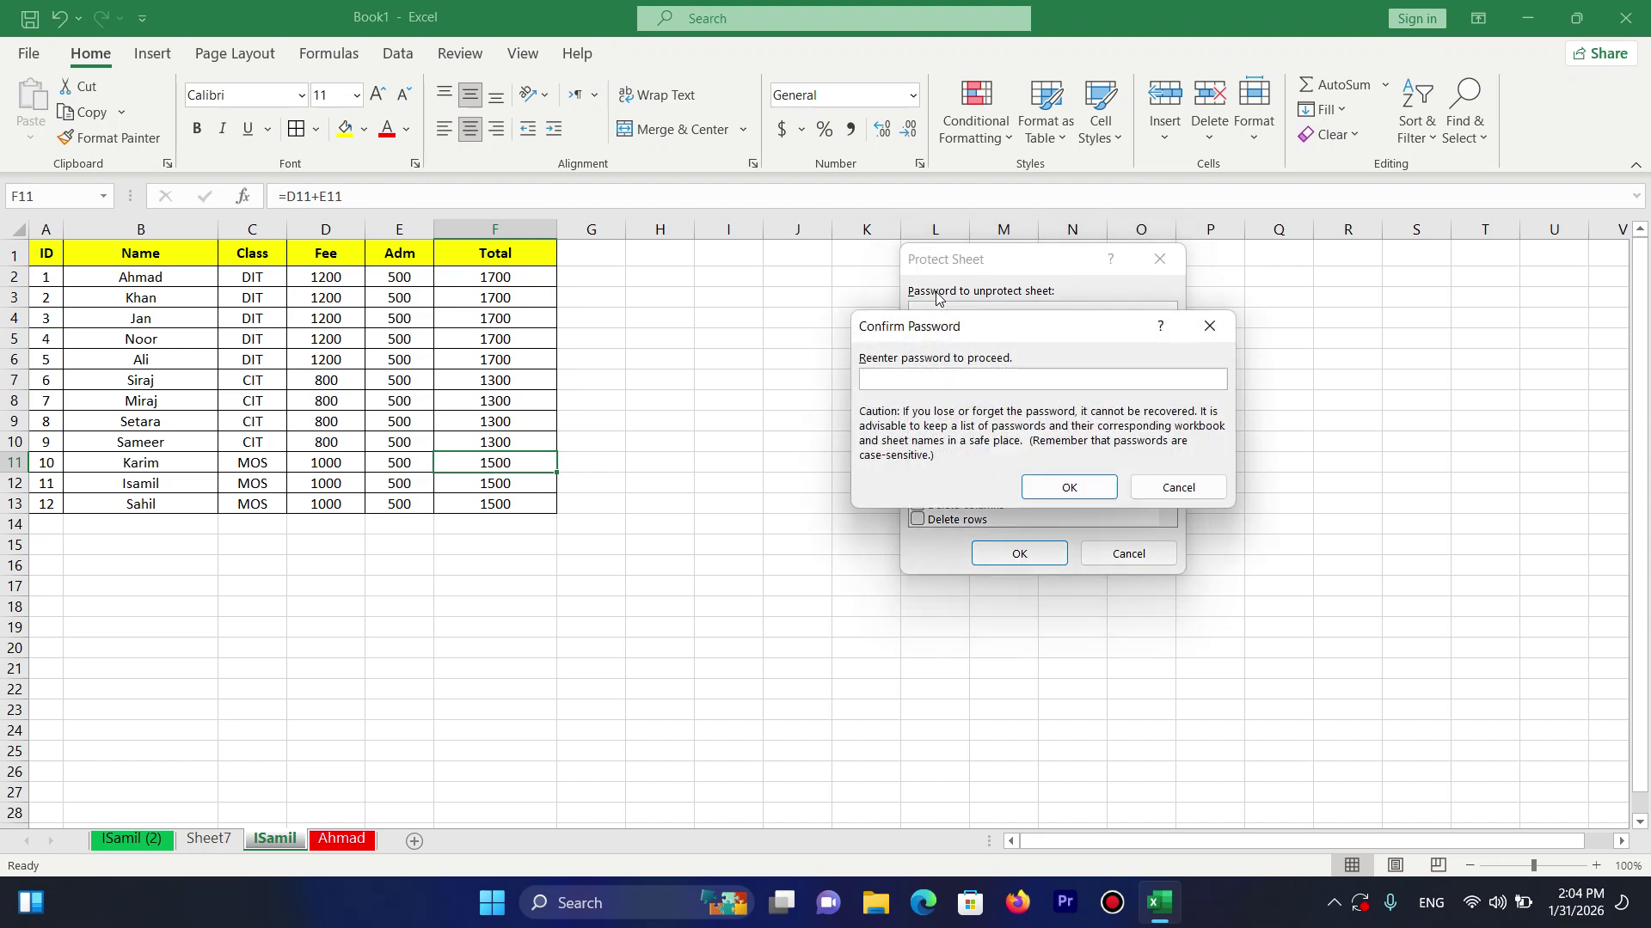
{"action": "type", "text": "12345"}
{"action": "key", "text": "Return"}
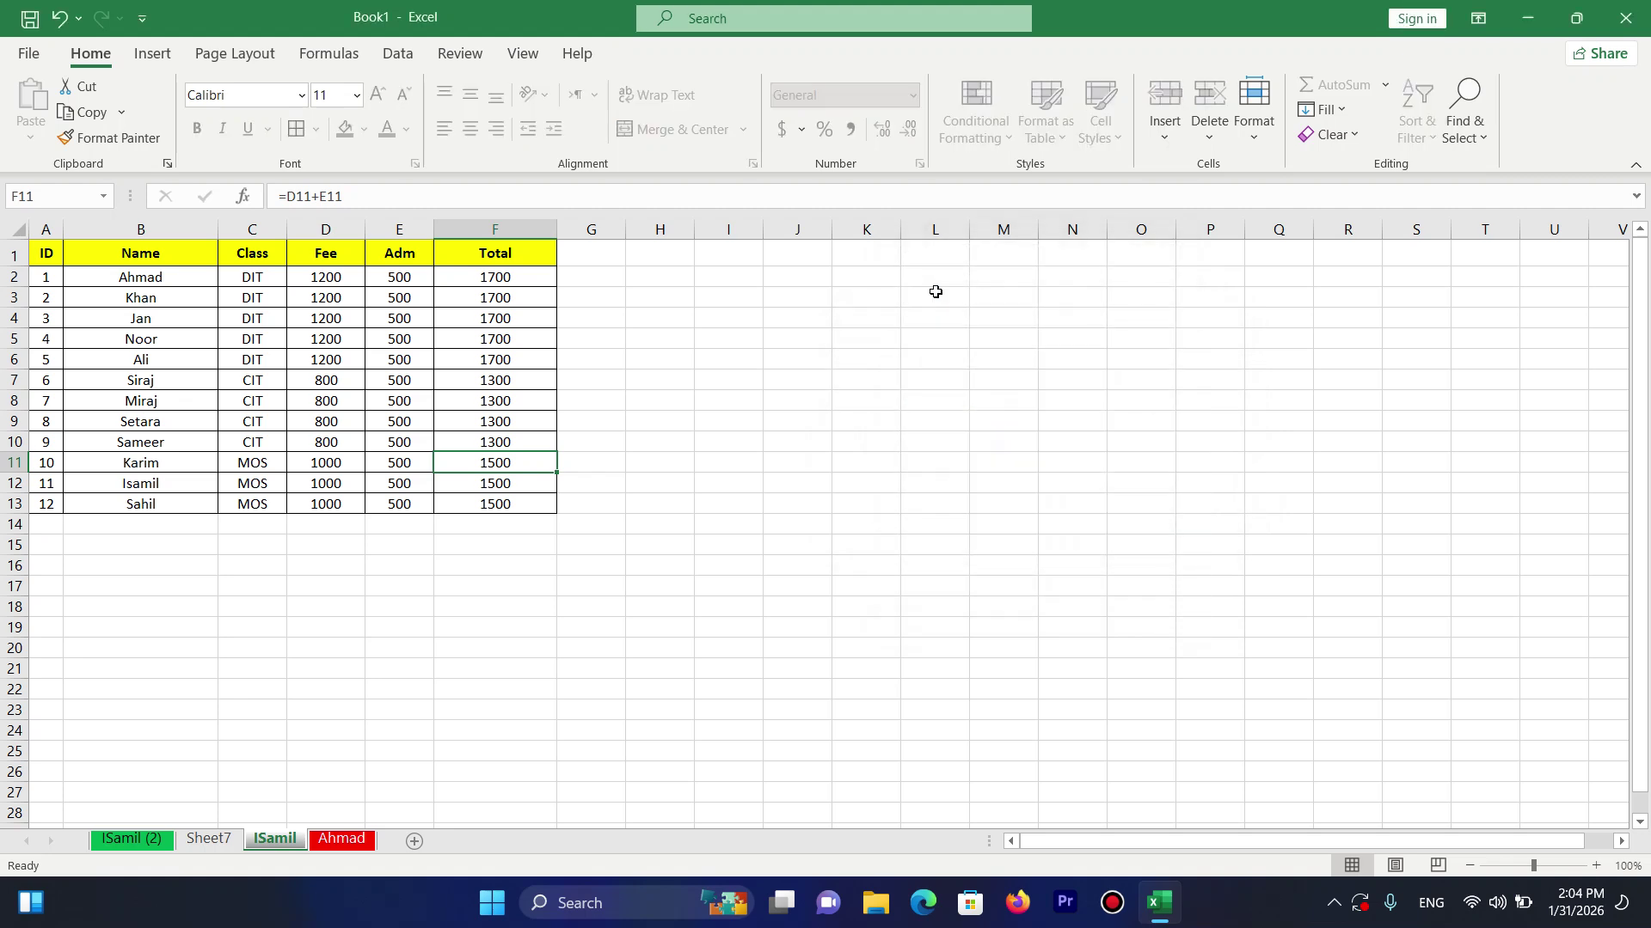
Test the protection by trying to edit F13 and other cells, dismissing the warnings.
{"action": "double_click", "coordinate": [502, 506]}
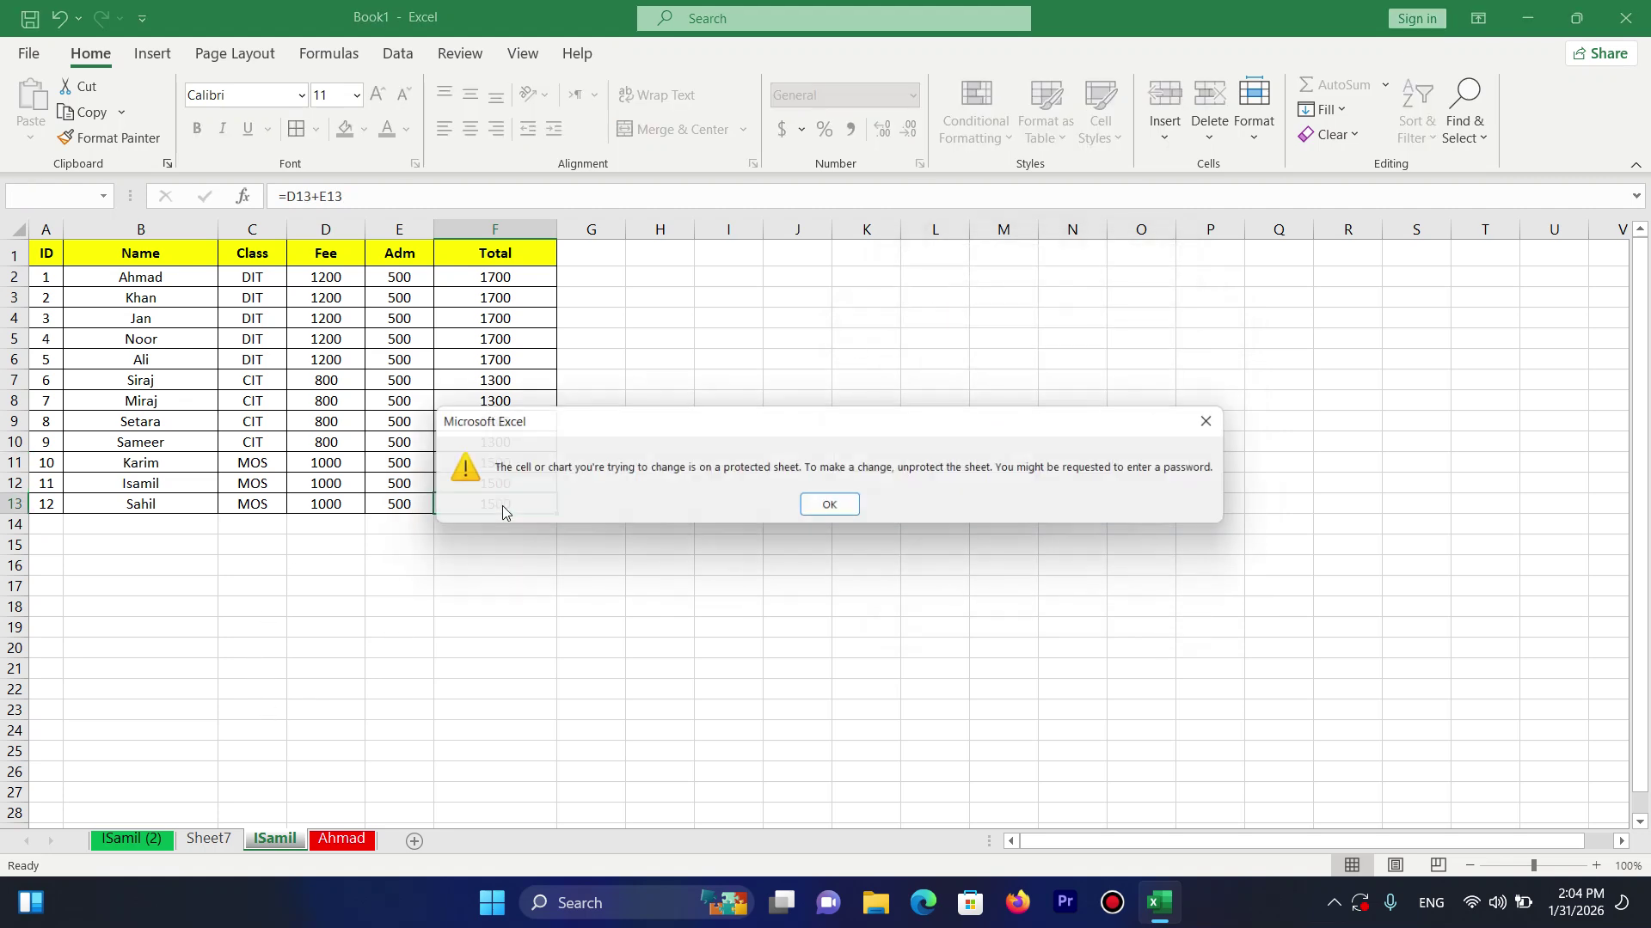
{"action": "key", "text": "Return"}
{"action": "key", "text": "Return"}
{"action": "key", "text": "Delete"}
{"action": "key", "text": "Return"}
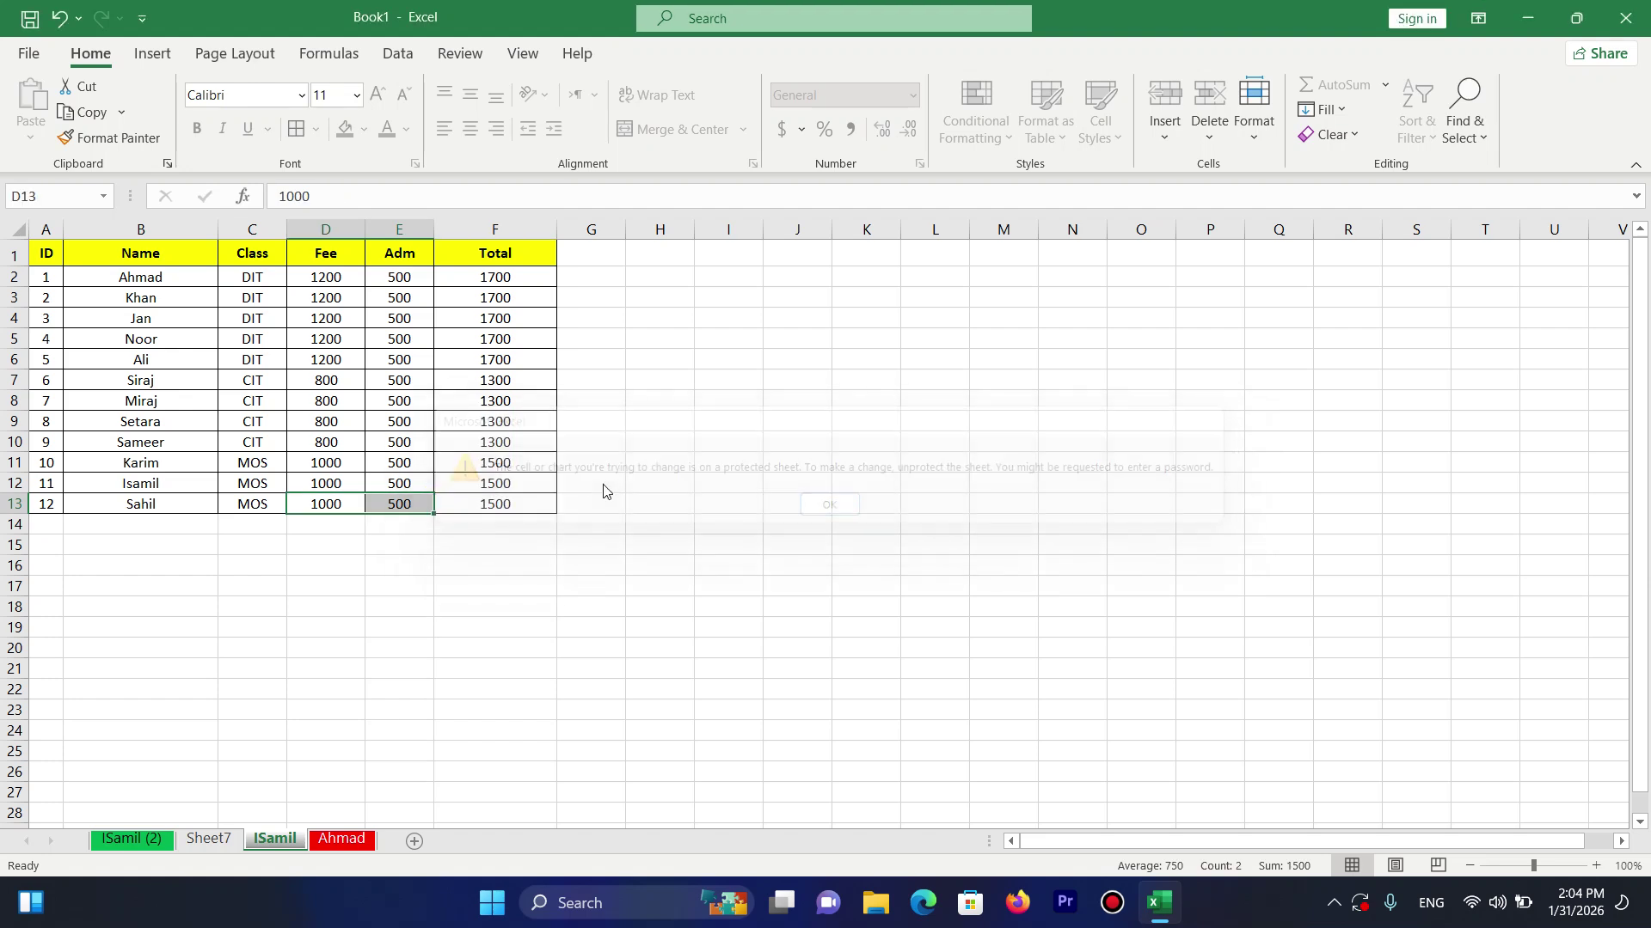
{"action": "key", "text": "Delete"}
{"action": "key", "text": "Return"}
{"action": "key", "text": "Up"}
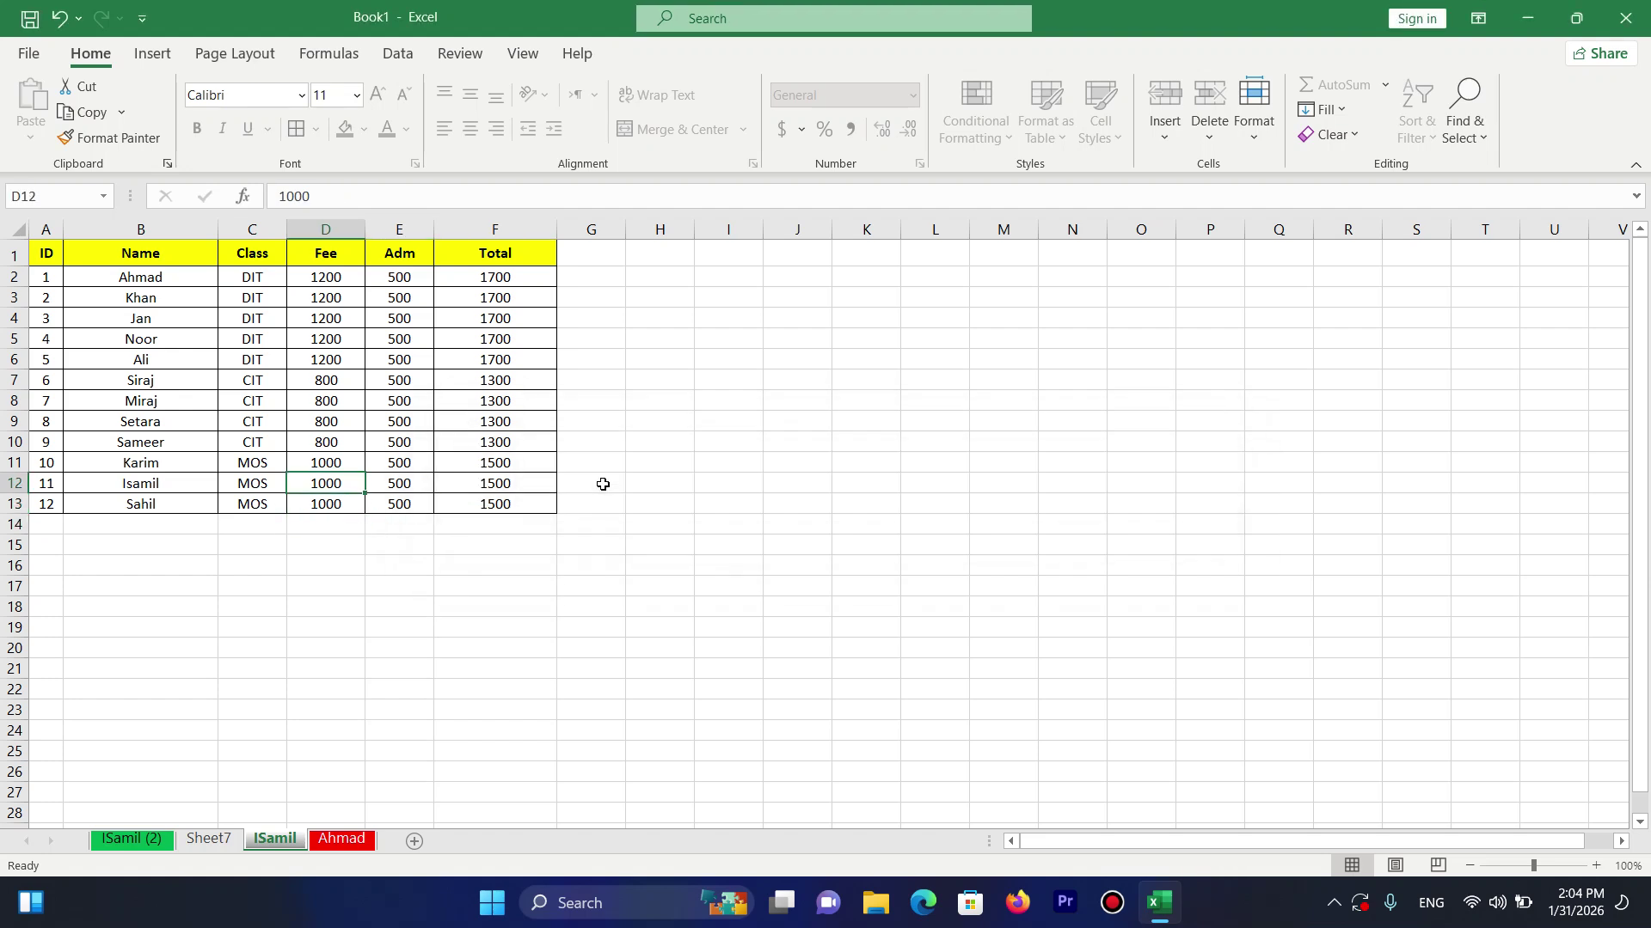
Unprotect the ISamil sheet by entering its password, then select a Name column cell.
{"action": "left_click", "coordinate": [1254, 129]}
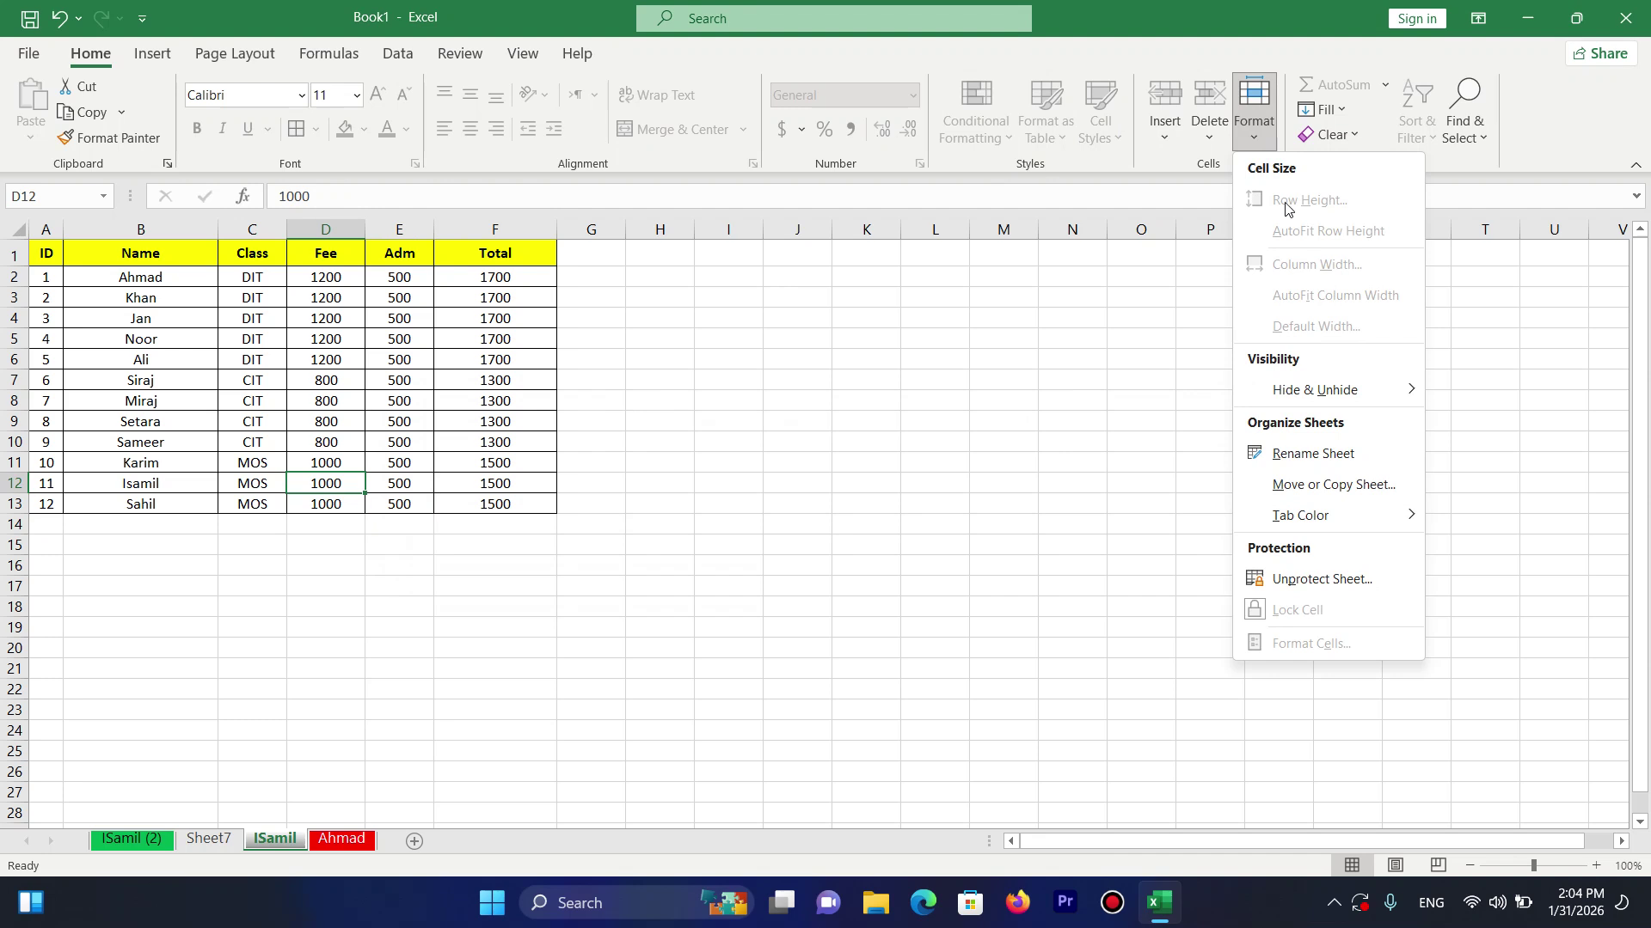
{"action": "left_click", "coordinate": [1313, 581]}
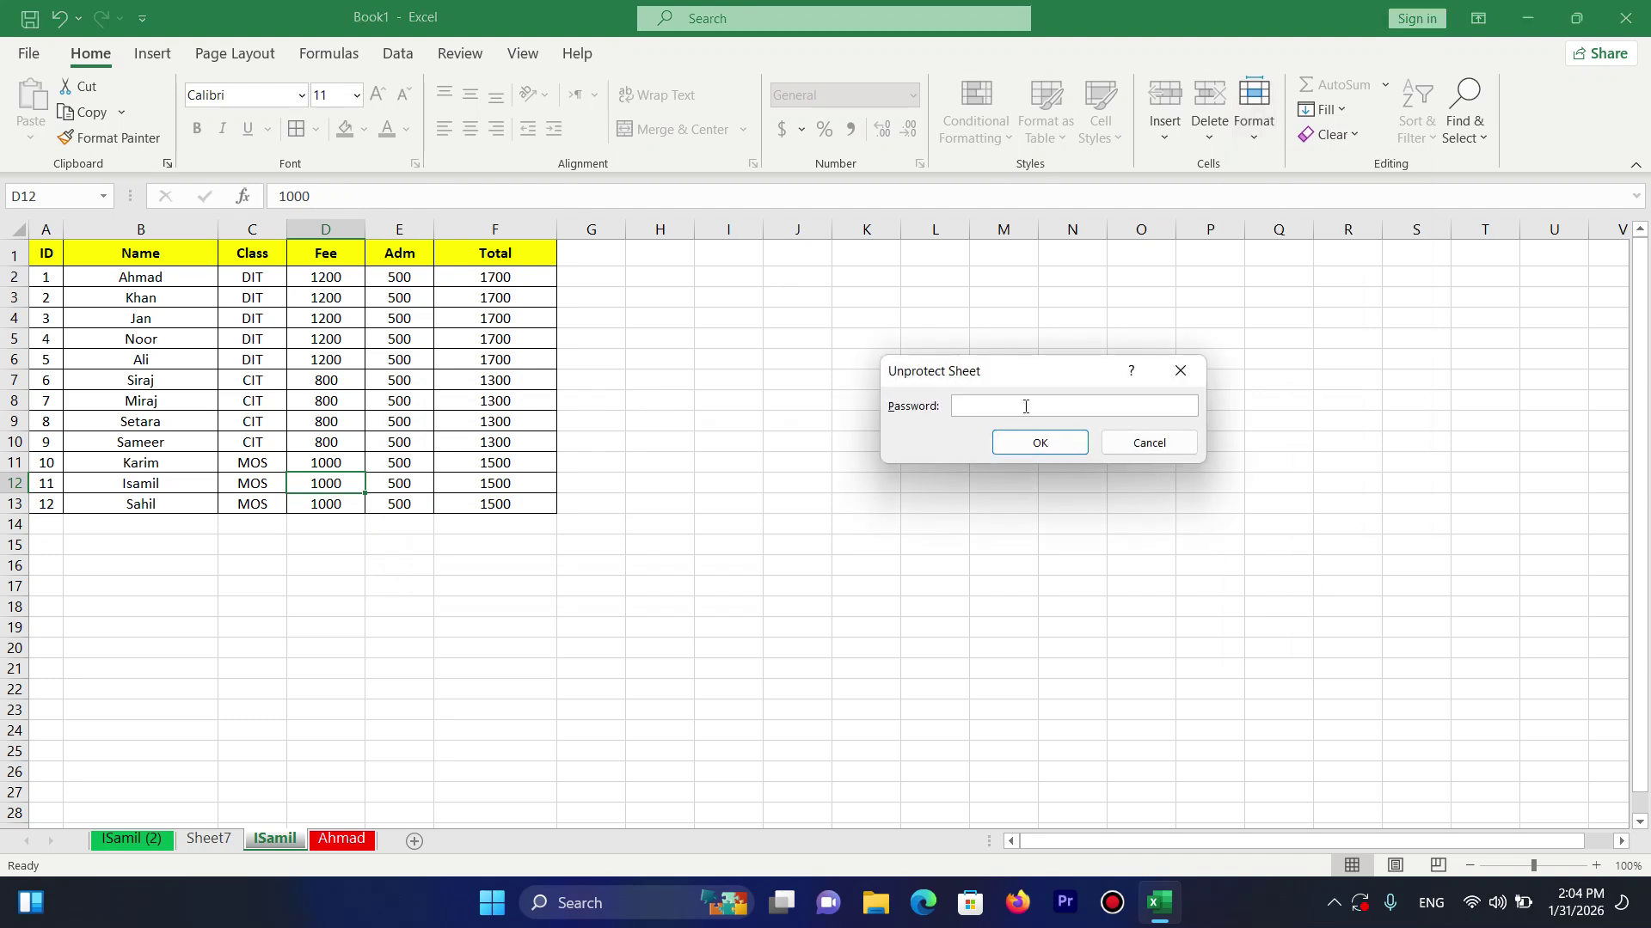
{"action": "type", "text": "••••••"}
{"action": "key", "text": "Return"}
{"action": "left_click", "coordinate": [176, 244]}
Type a replacement student name into B2, fixing typos, and cancel a stray edit in B3.
{"action": "left_click", "coordinate": [148, 276]}
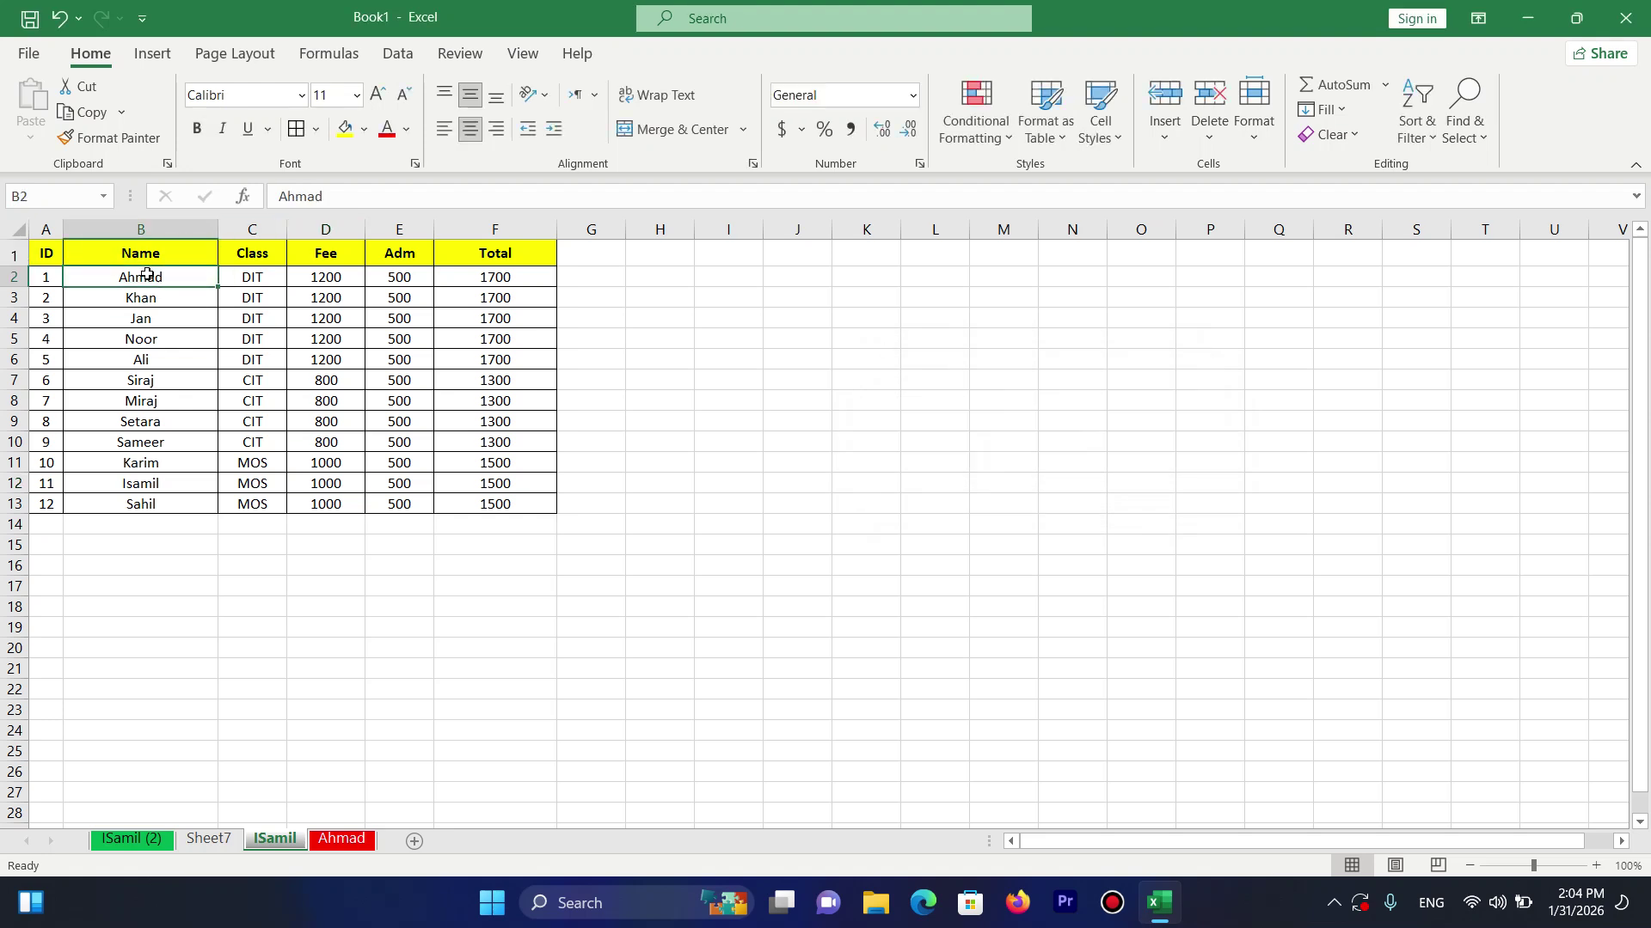
{"action": "type", "text": "Siraj"}
{"action": "key", "text": "BackSpace"}
{"action": "key", "text": "BackSpace"}
{"action": "key", "text": "BackSpace"}
{"action": "key", "text": "BackSpace"}
{"action": "key", "text": "BackSpace"}
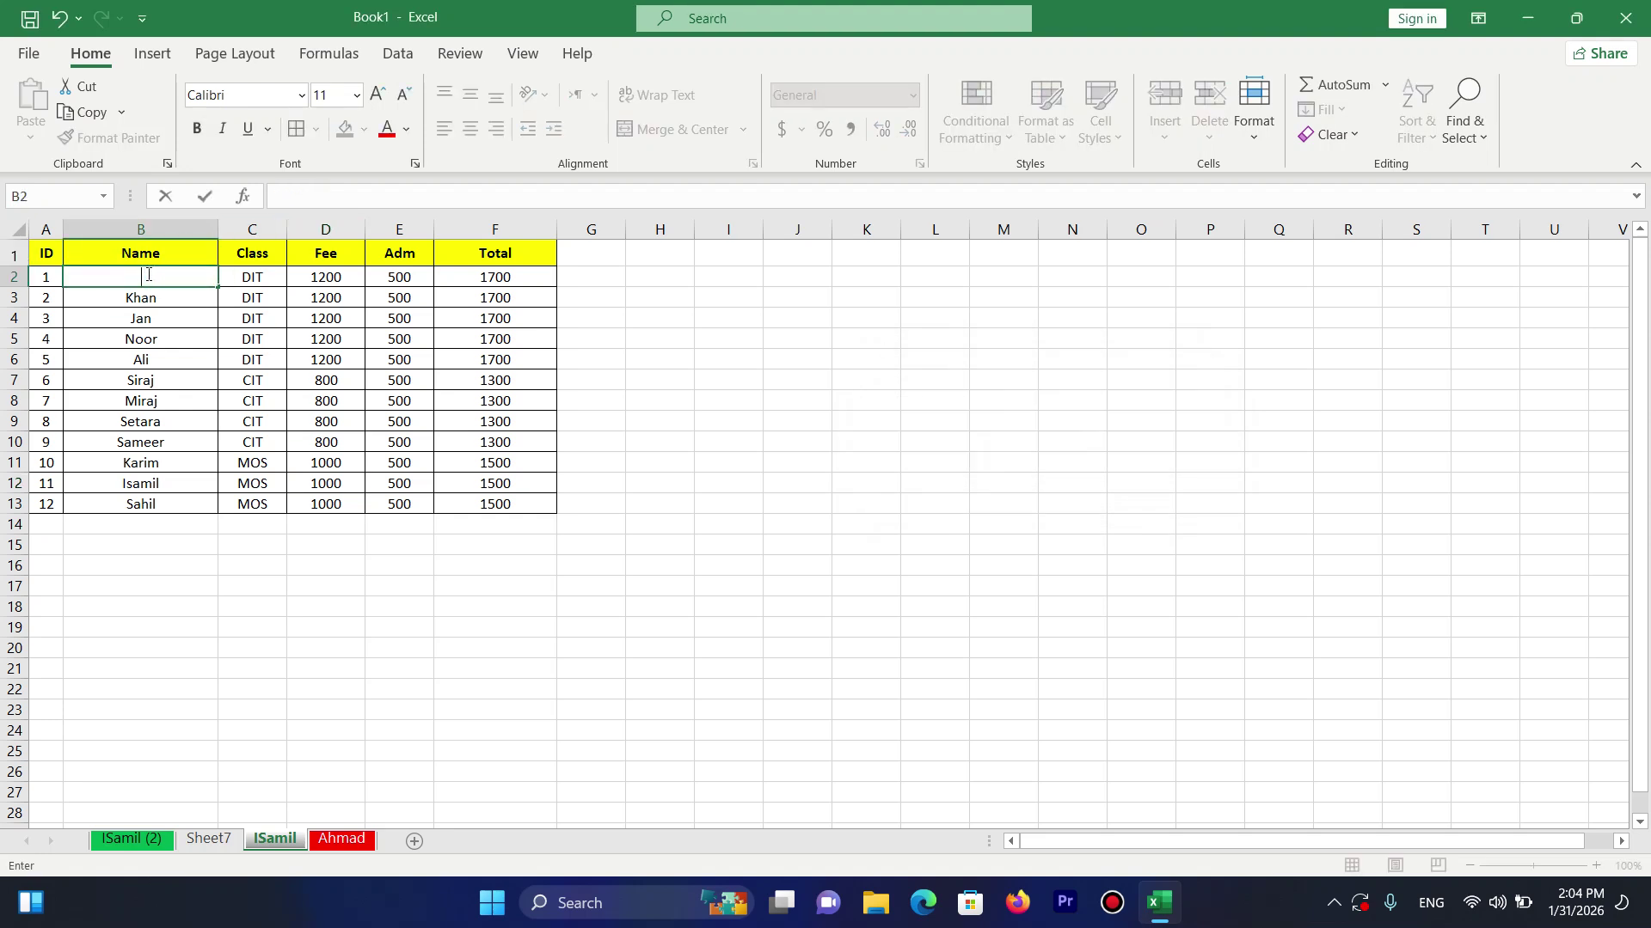
{"action": "type", "text": "Sa"}
{"action": "key", "text": "BackSpace"}
{"action": "key", "text": "BackSpace"}
{"action": "type", "text": "Sa"}
{"action": "key", "text": "BackSpace"}
{"action": "type", "text": "A"}
{"action": "key", "text": "BackSpace"}
{"action": "type", "text": "aboo"}
{"action": "key", "text": "Return"}
{"action": "type", "text": "r"}
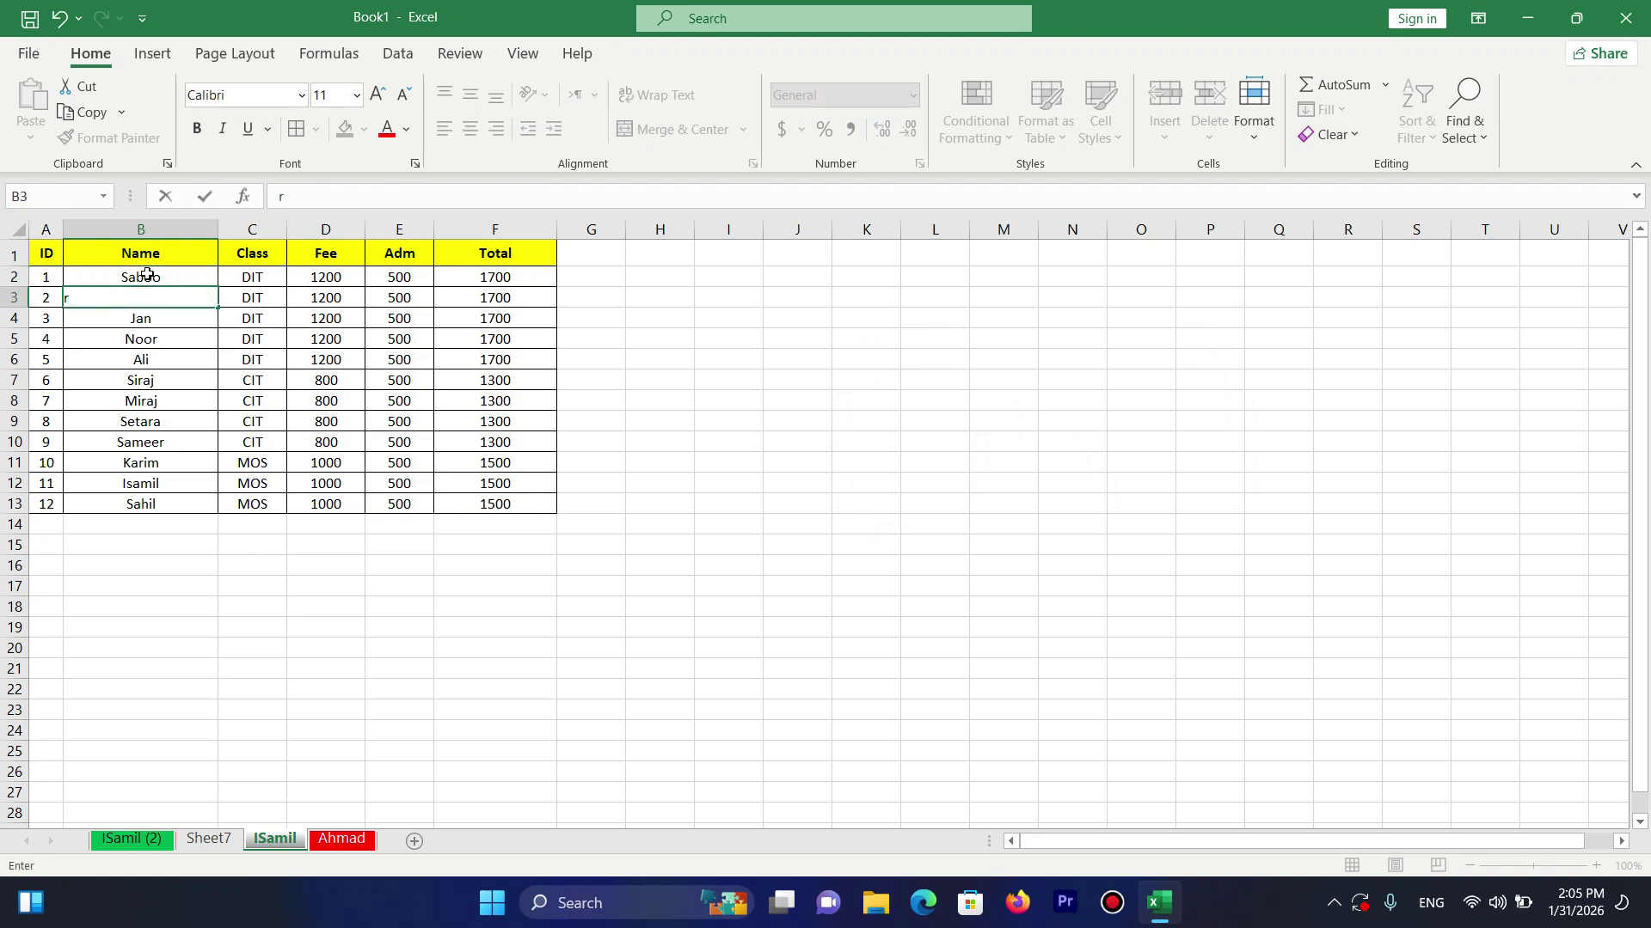
{"action": "key", "text": "Escape"}
Clear cell B2 so it is left blank.
{"action": "left_click", "coordinate": [147, 273]}
{"action": "key", "text": "BackSpace"}
{"action": "key", "text": "Return"}
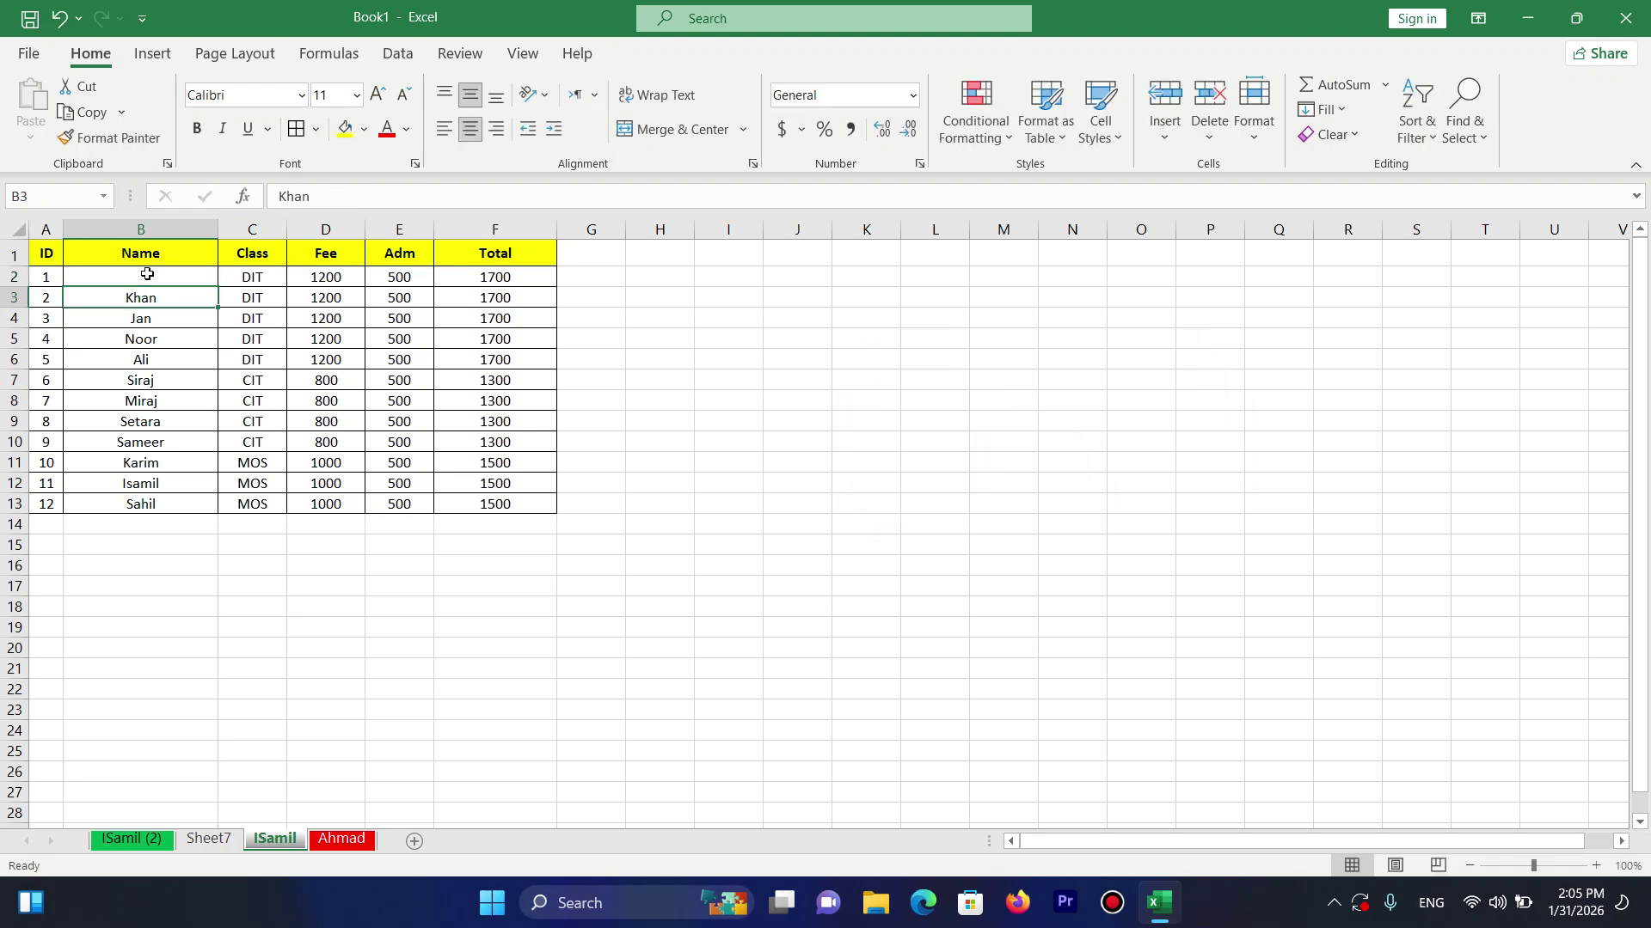
{"action": "key", "text": "Return"}
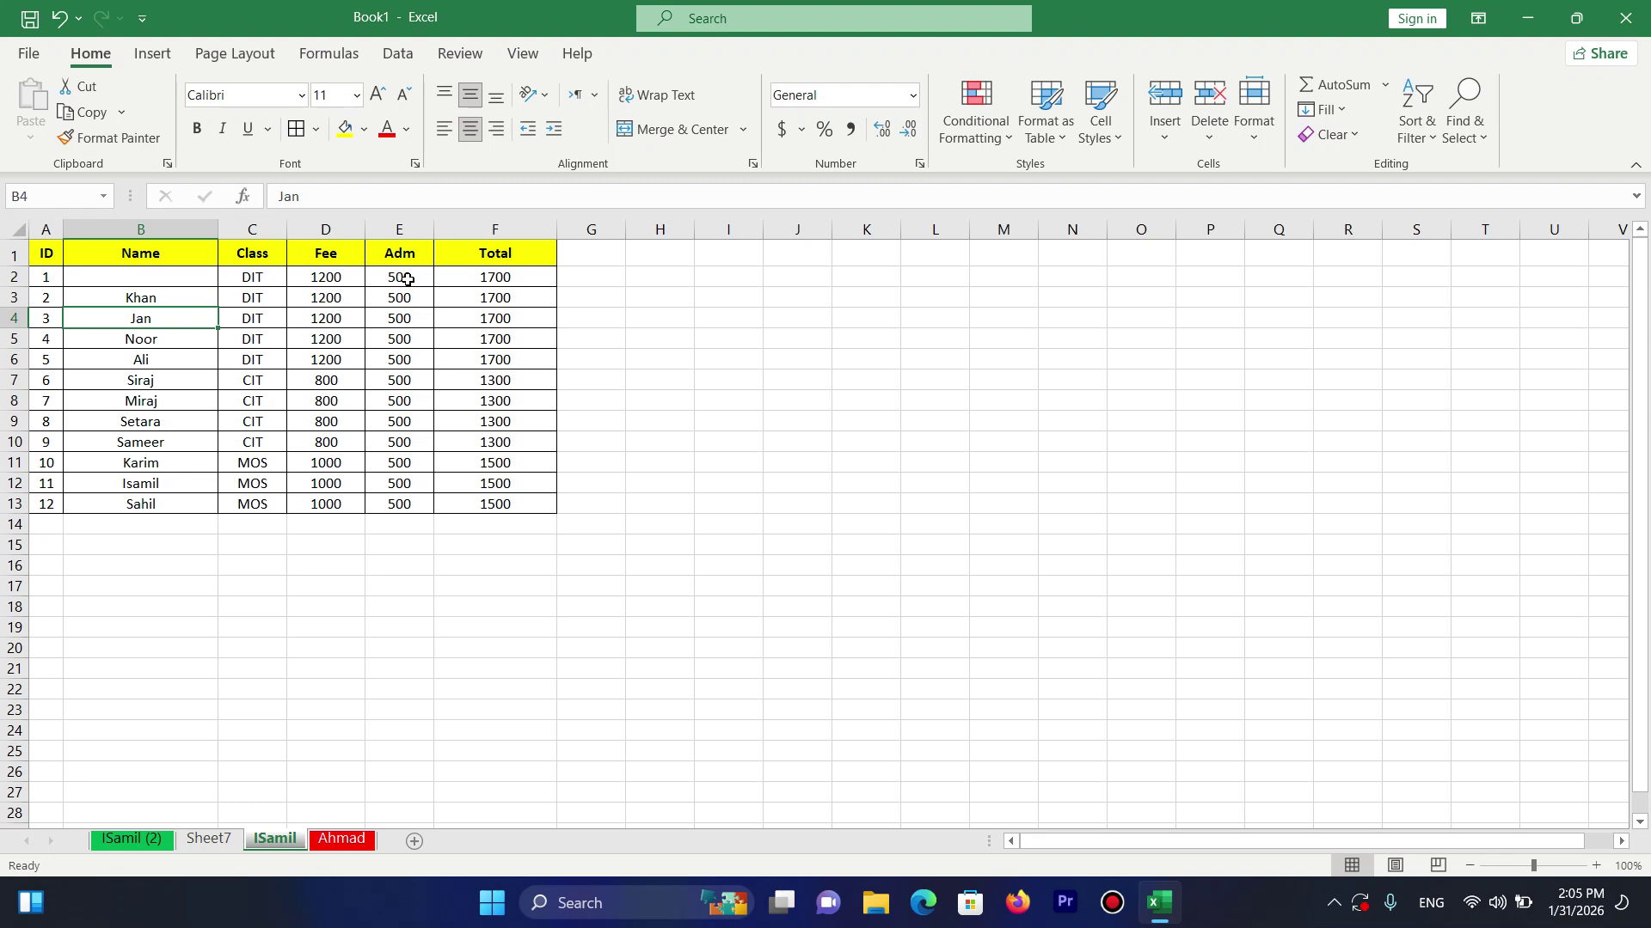
Browse the Time, Currency, Percentage and Fraction formats in Format Cells, closing without changes.
{"action": "left_click", "coordinate": [1252, 129]}
{"action": "left_click", "coordinate": [1293, 653]}
{"action": "left_click", "coordinate": [1254, 120]}
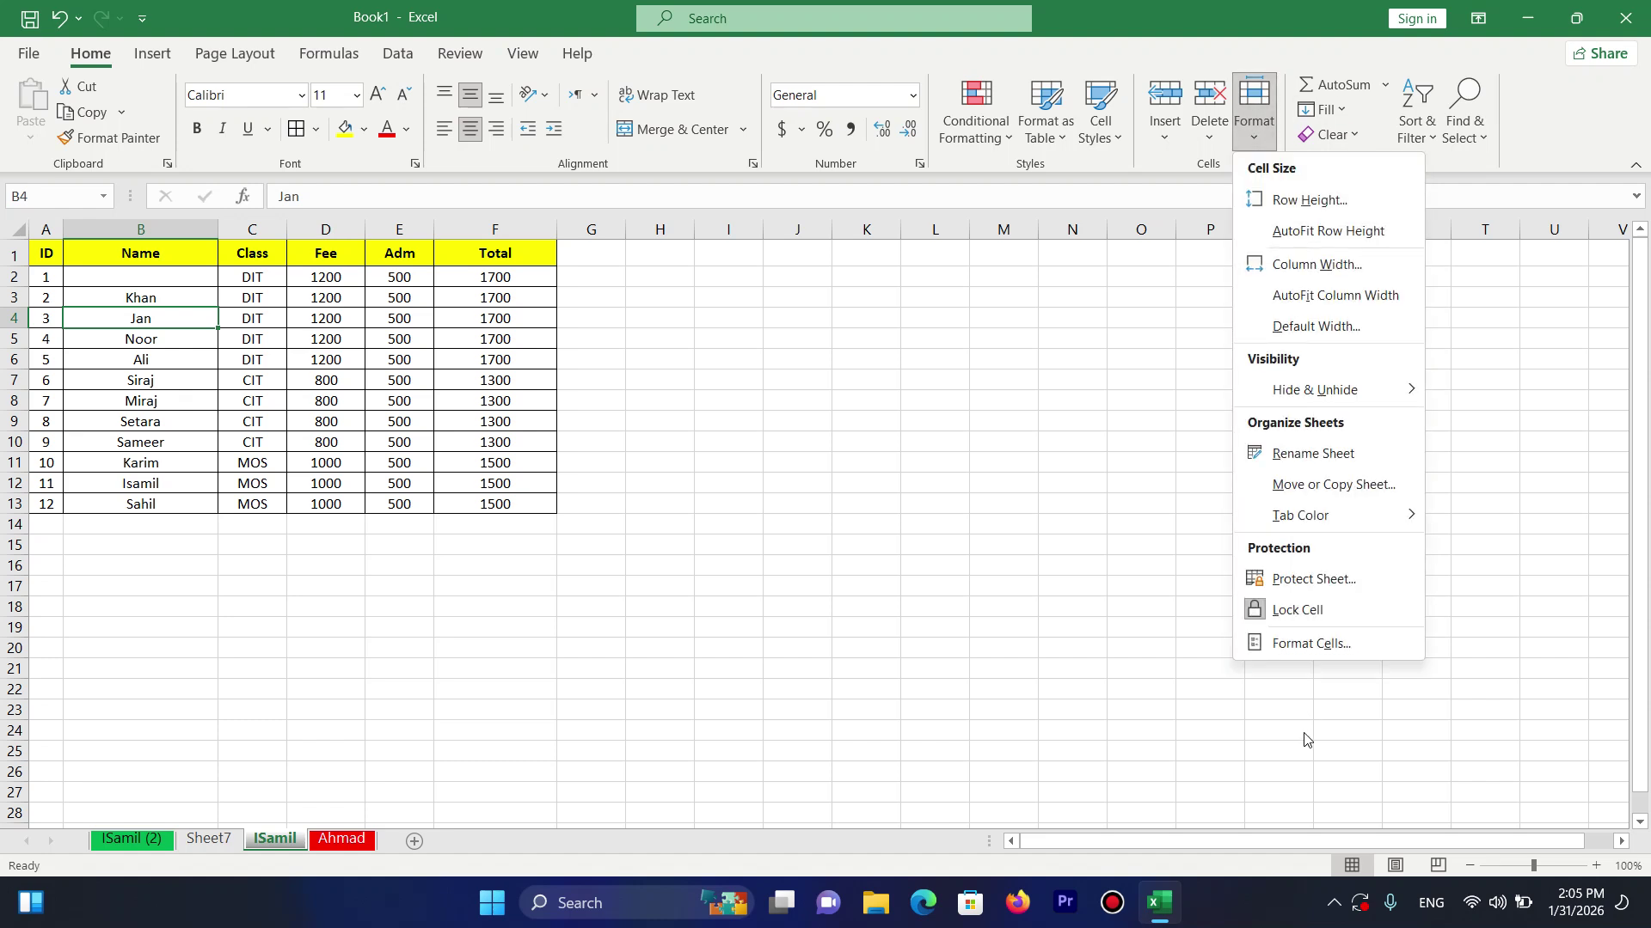
{"action": "left_click", "coordinate": [1262, 641]}
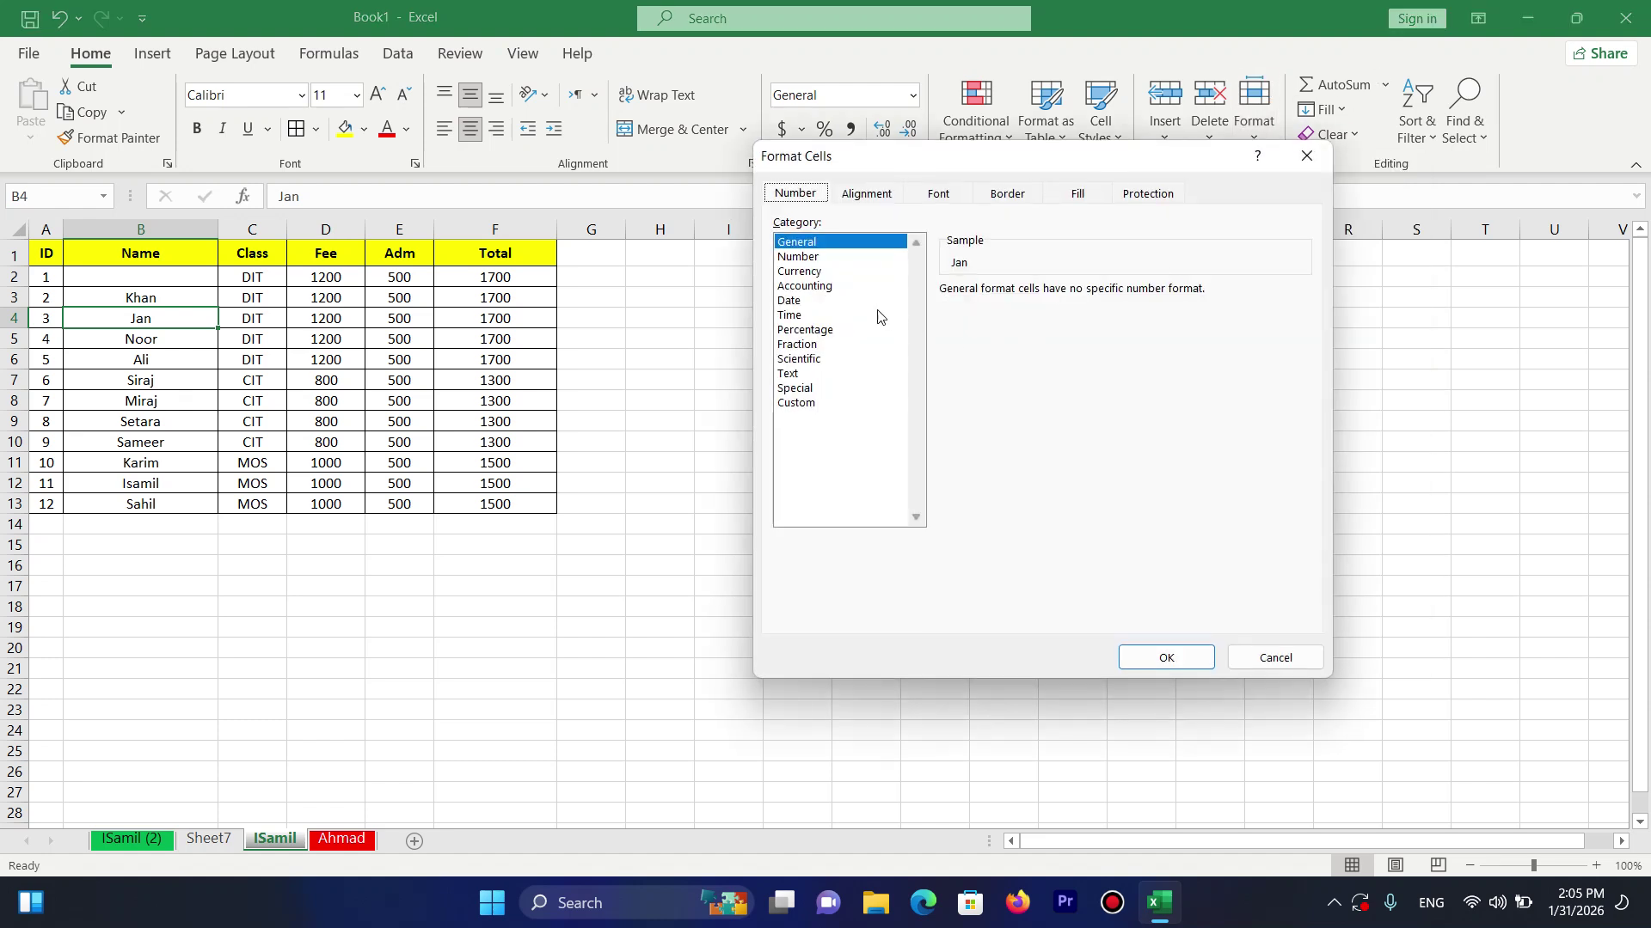
{"action": "left_click", "coordinate": [877, 315]}
{"action": "left_click", "coordinate": [823, 274]}
{"action": "left_click", "coordinate": [828, 316]}
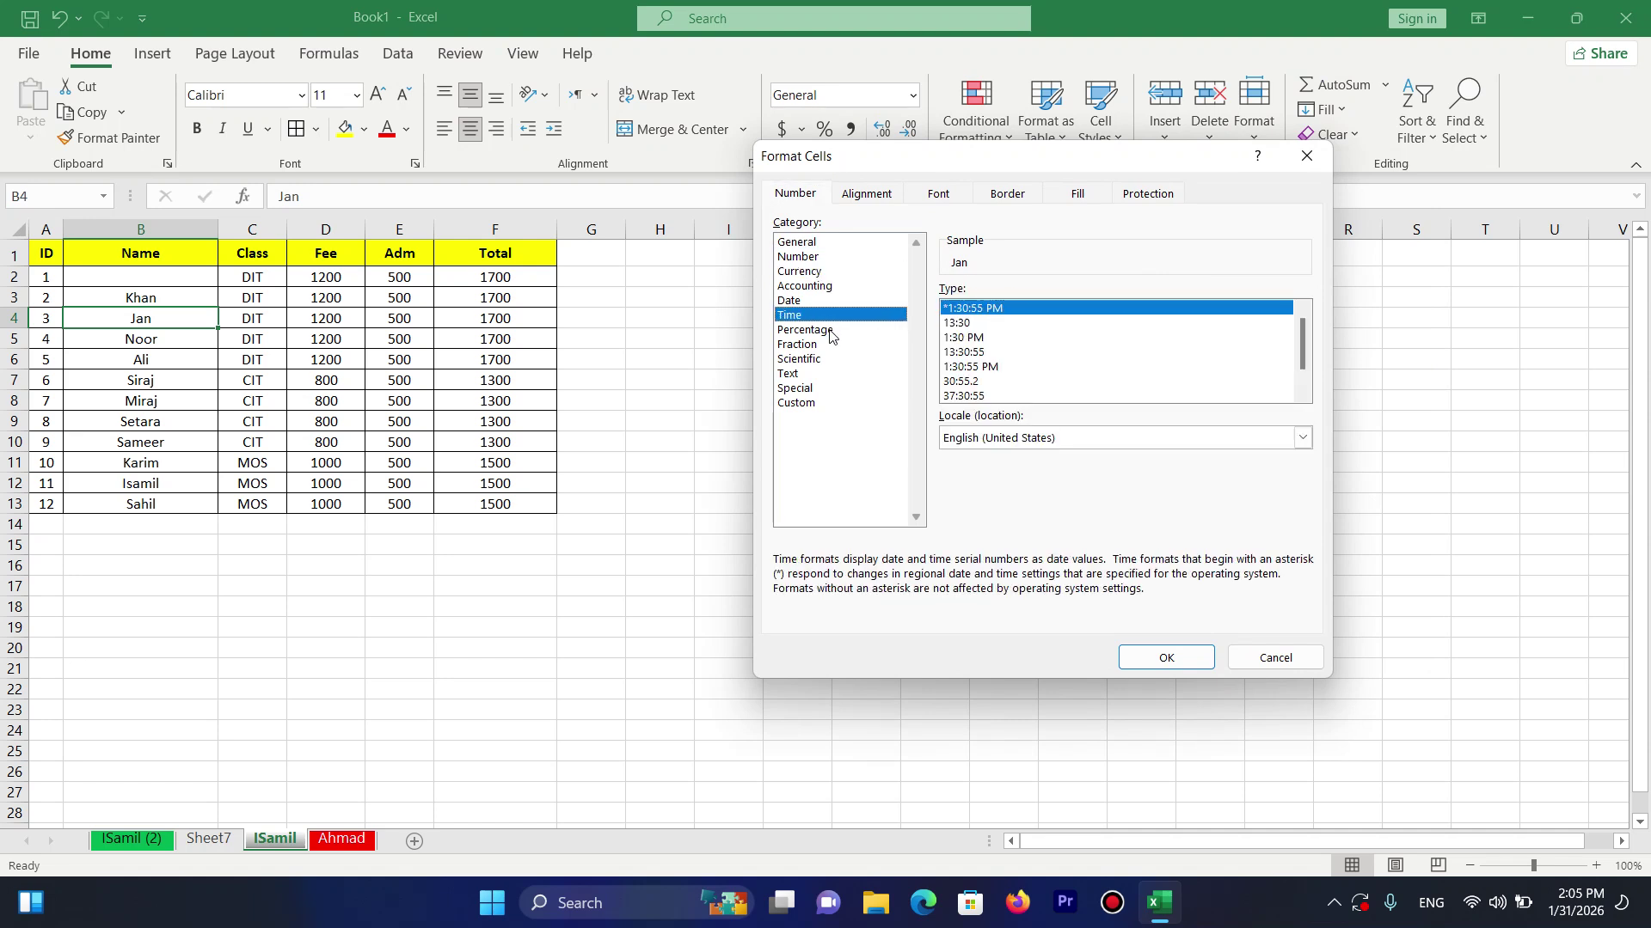
{"action": "left_click", "coordinate": [829, 331]}
{"action": "left_click", "coordinate": [830, 346]}
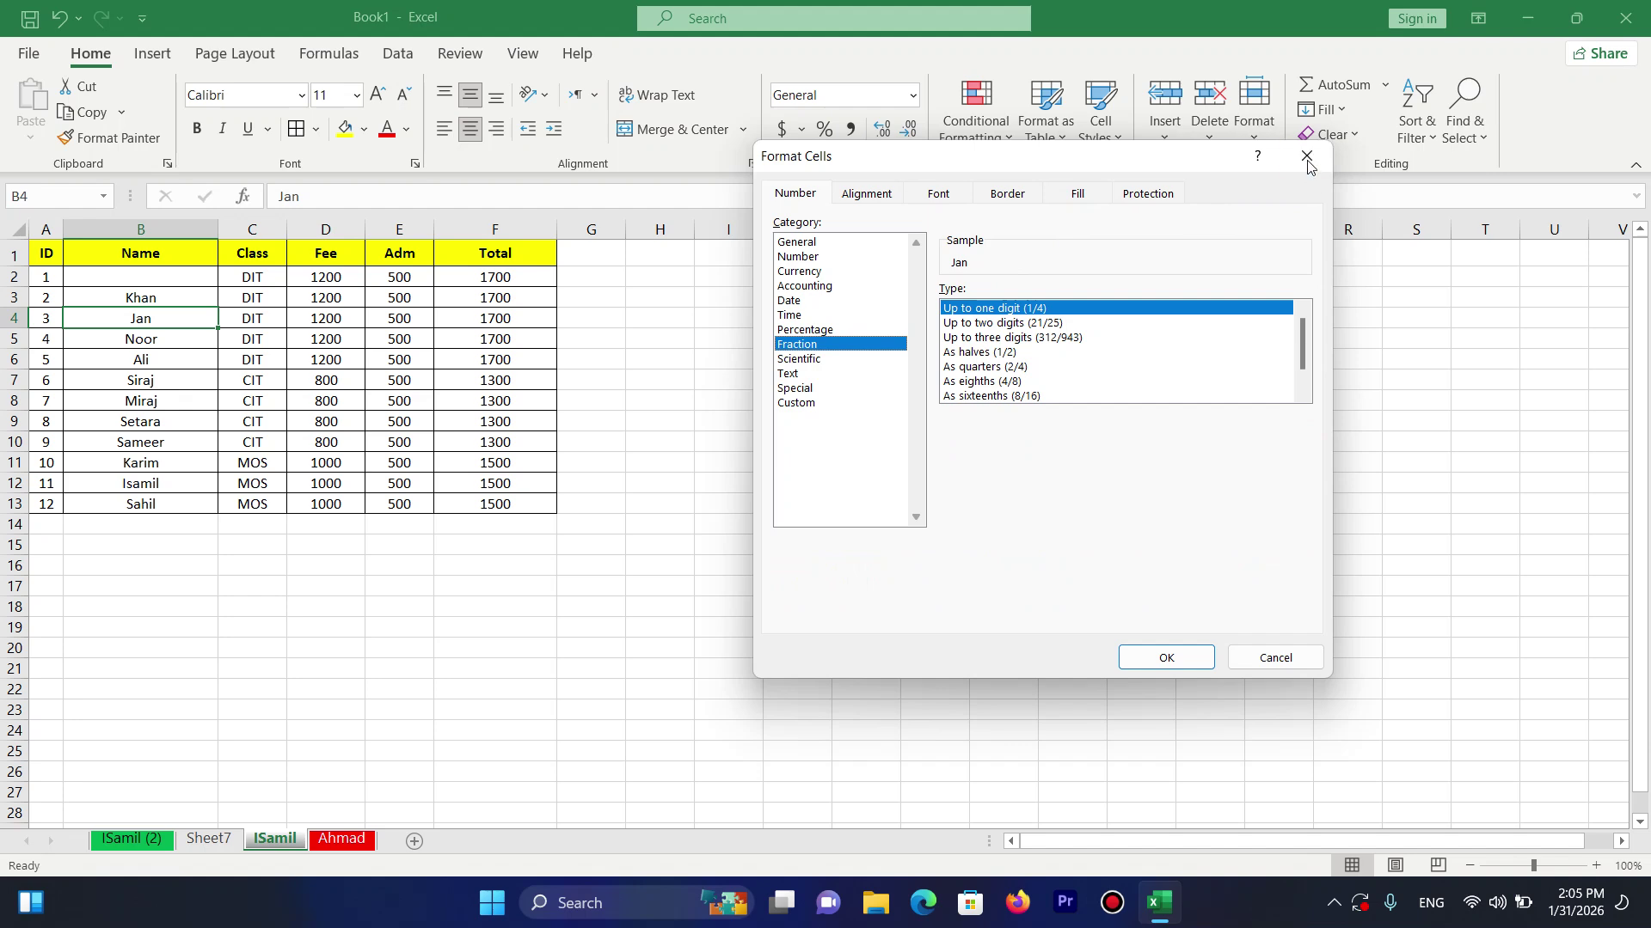
{"action": "left_click", "coordinate": [1306, 156]}
Close Book1 choosing Don't Save, then bring up the screen recorder from the system tray.
{"action": "left_click", "coordinate": [1252, 149]}
{"action": "left_click", "coordinate": [1252, 150]}
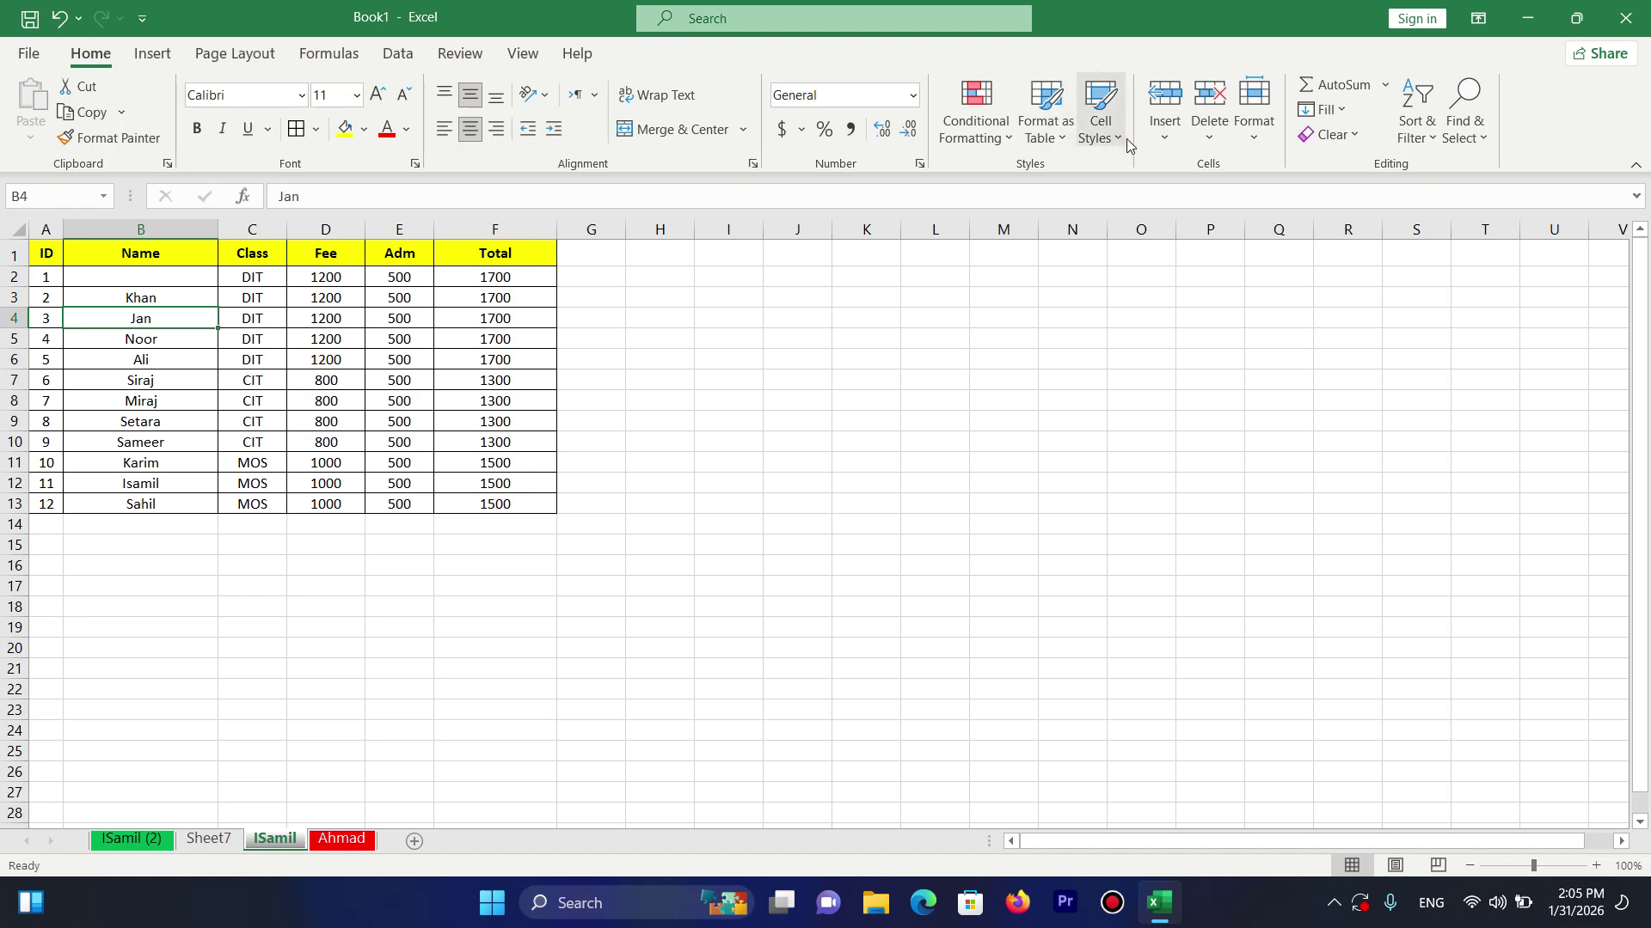
{"action": "left_click", "coordinate": [1625, 18]}
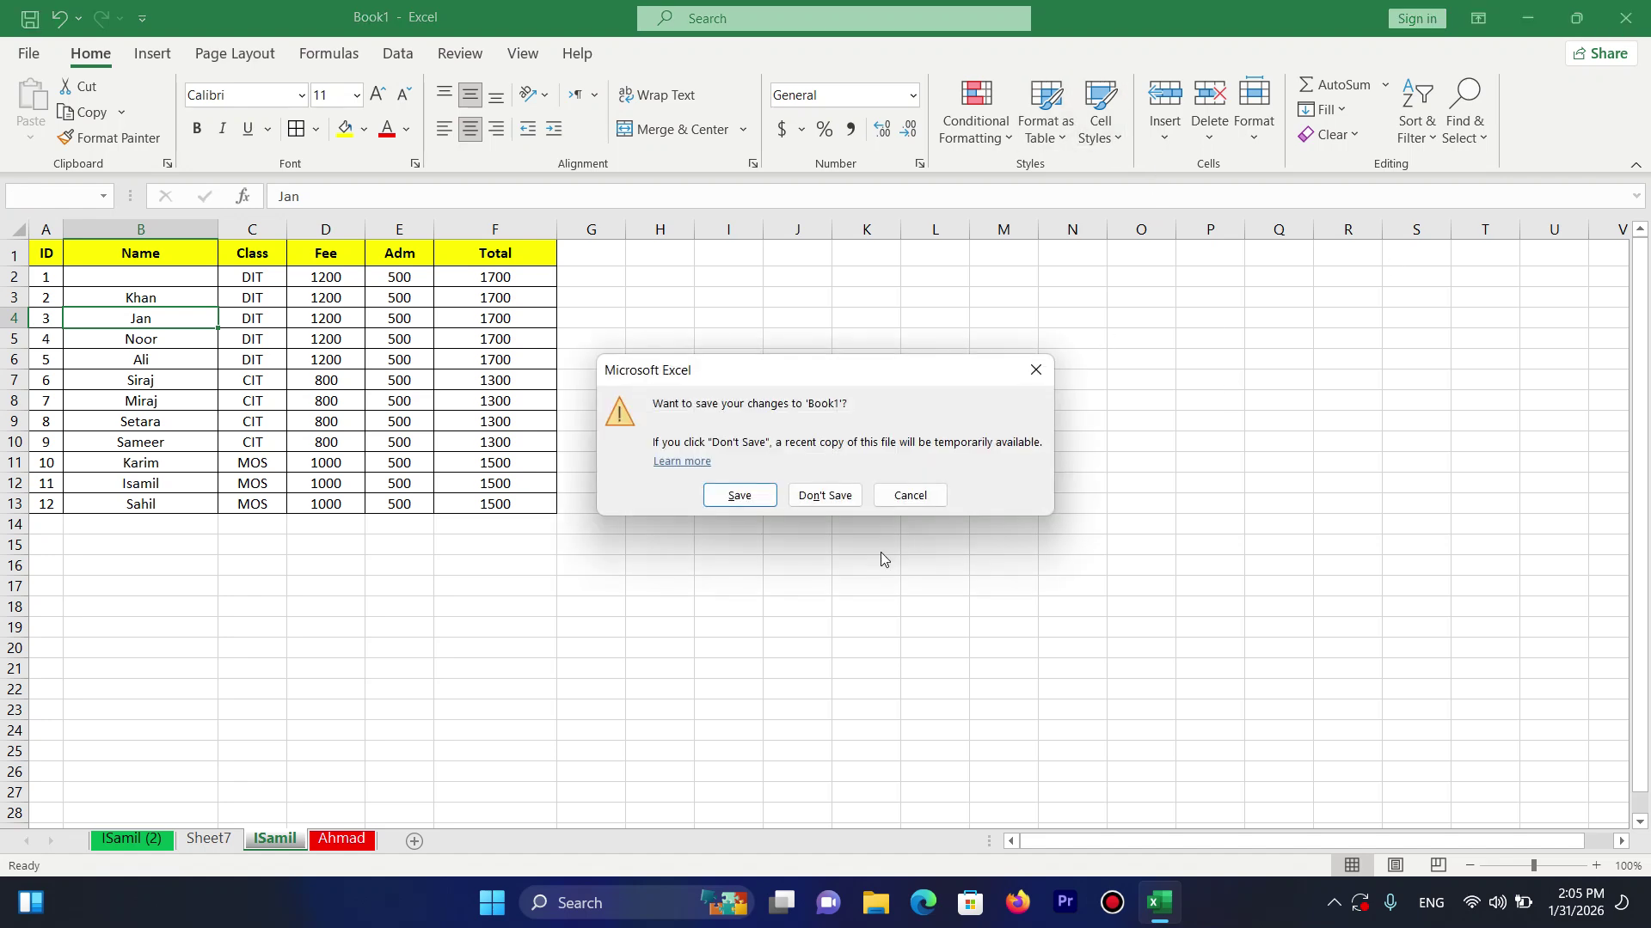
{"action": "left_click", "coordinate": [824, 494]}
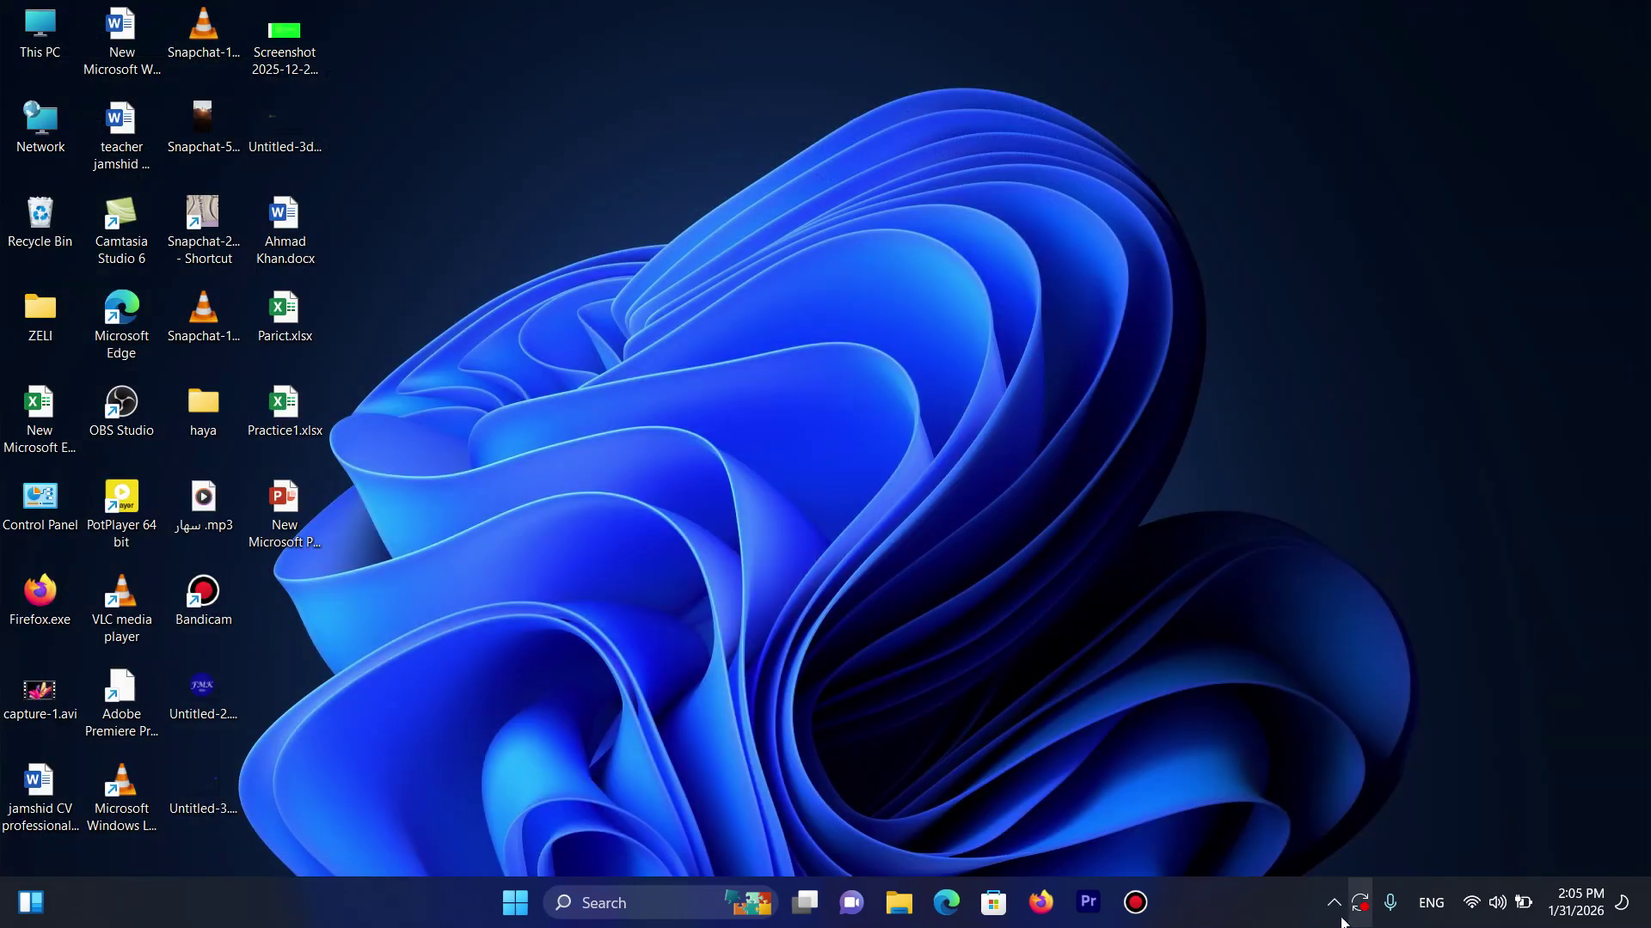
{"action": "left_click", "coordinate": [1333, 903]}
{"action": "left_click", "coordinate": [1296, 846]}
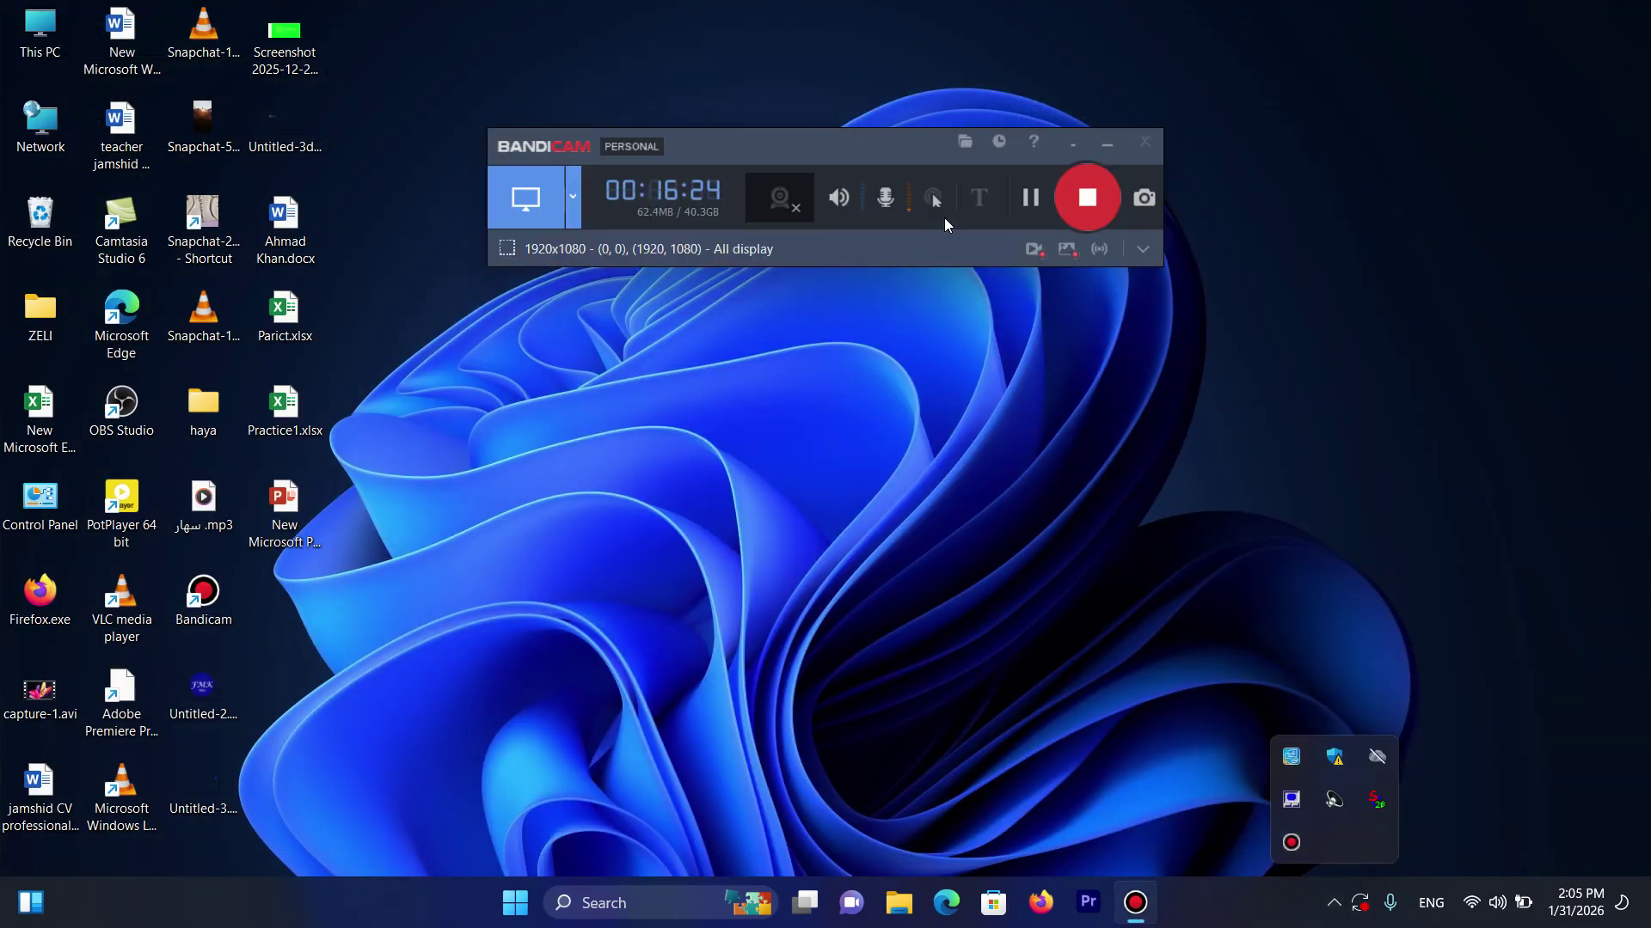